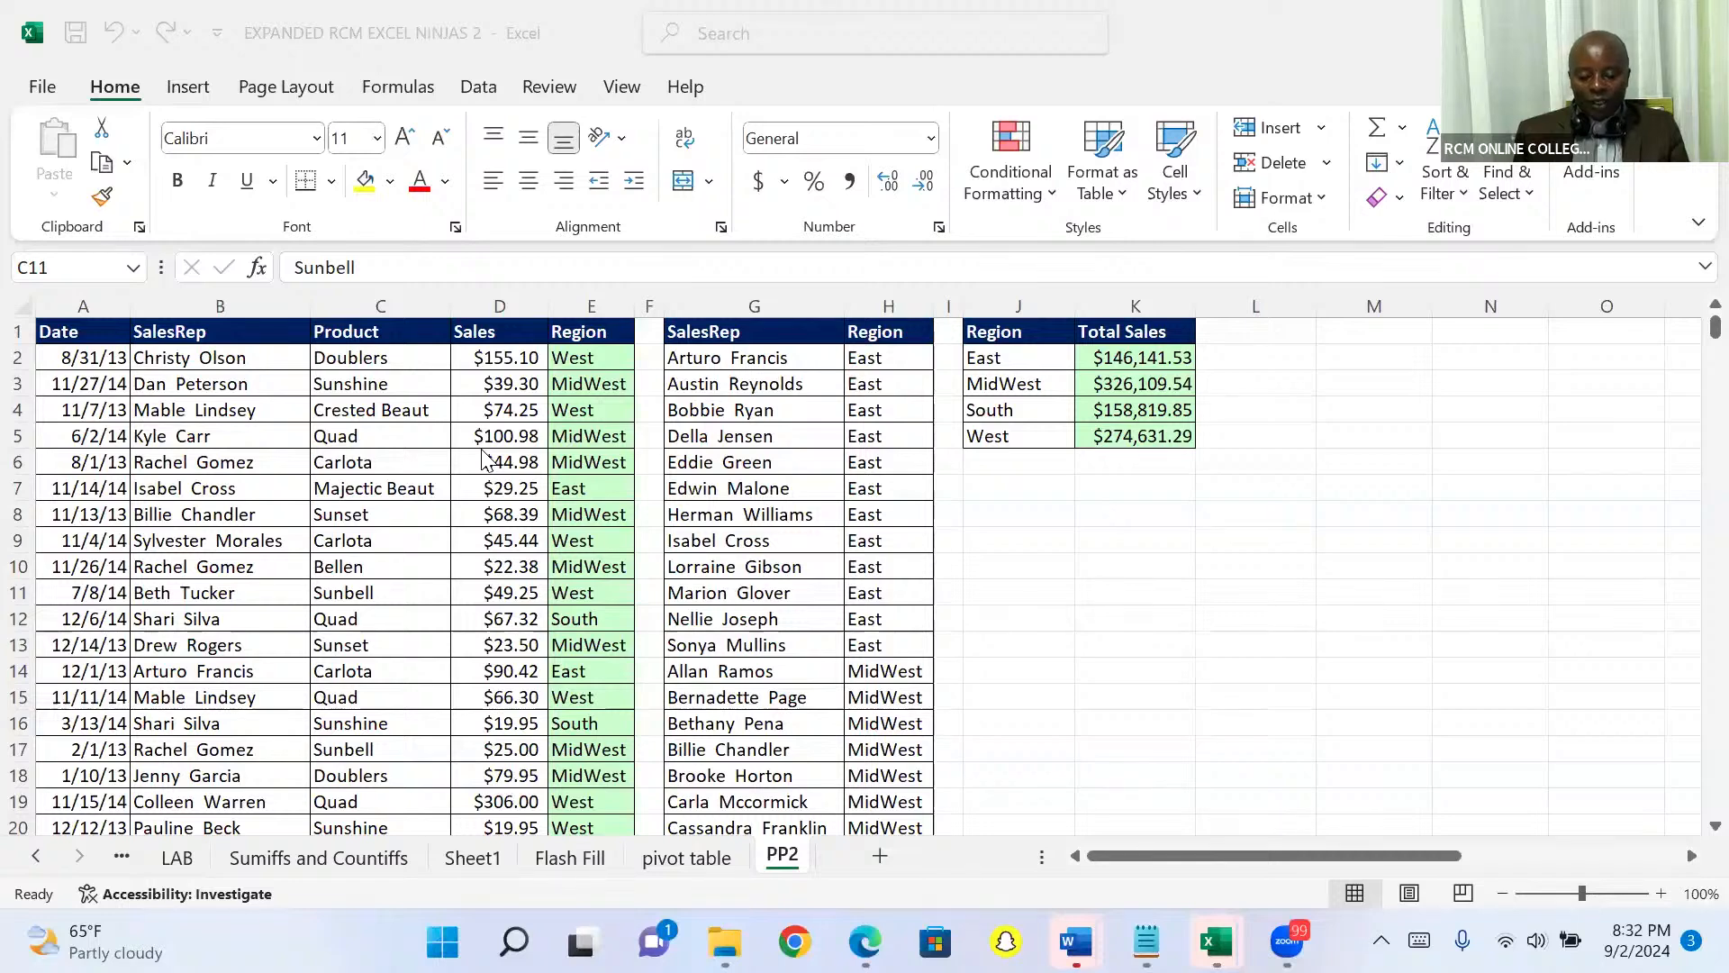
Browse the Product column cell by cell from C2 down to about row 88 and back up
{"action": "left_click", "coordinate": [359, 359]}
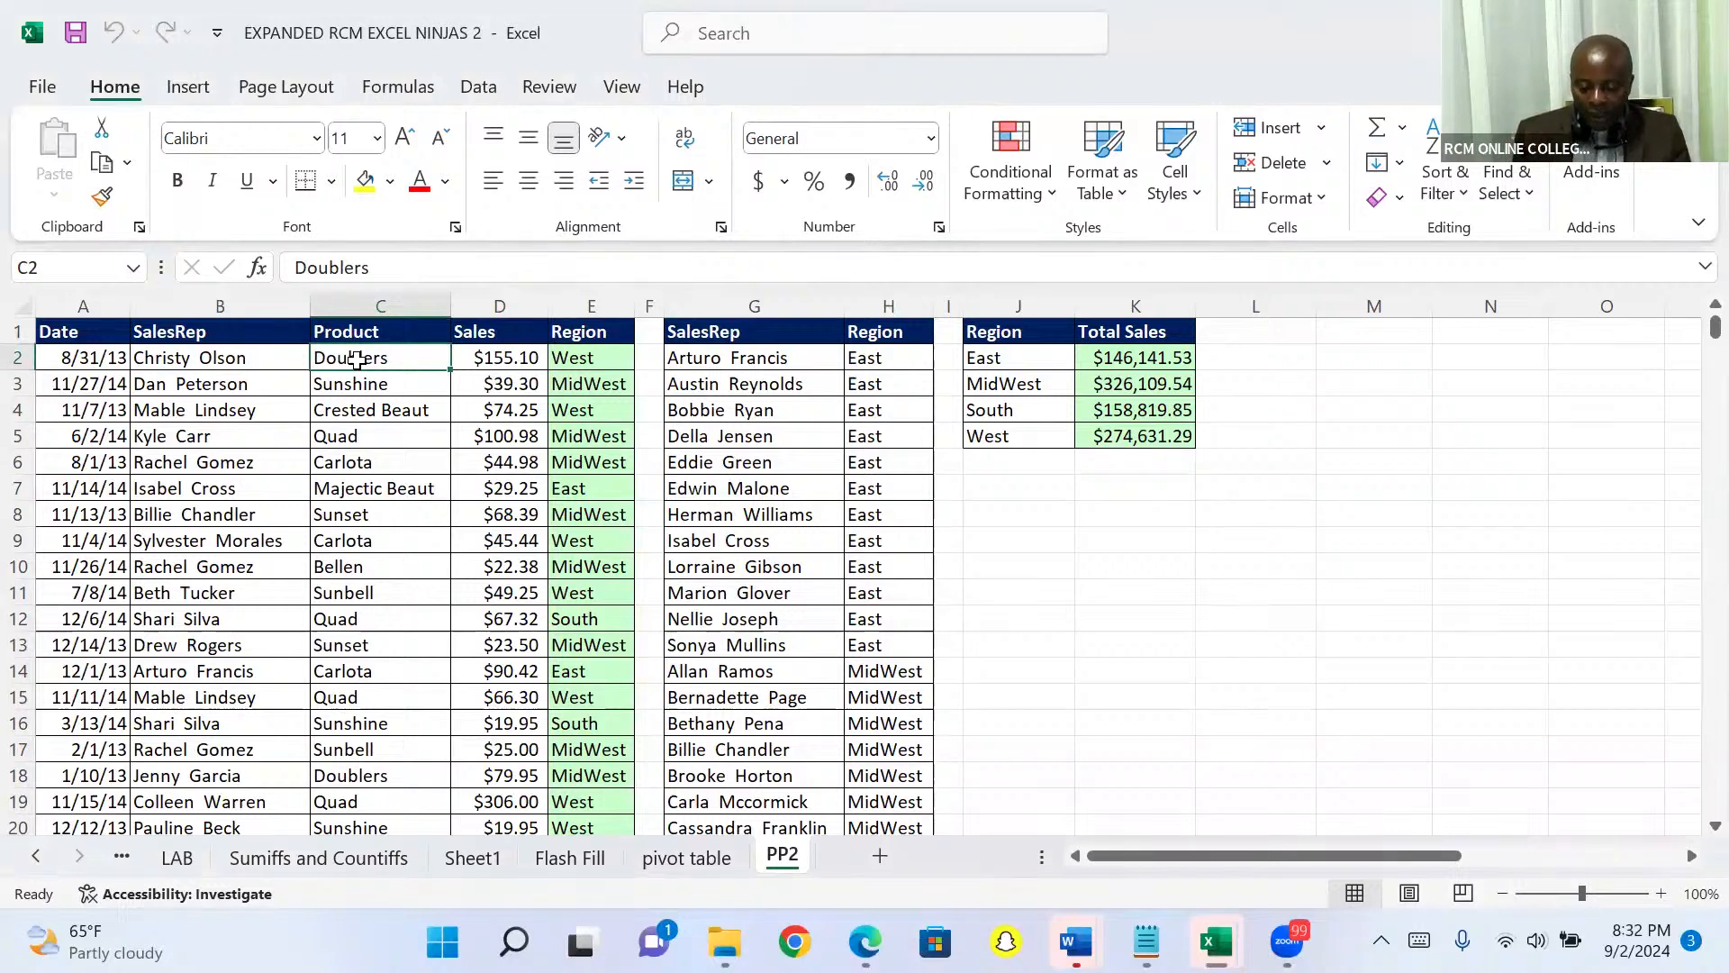
{"action": "left_click", "coordinate": [1042, 542]}
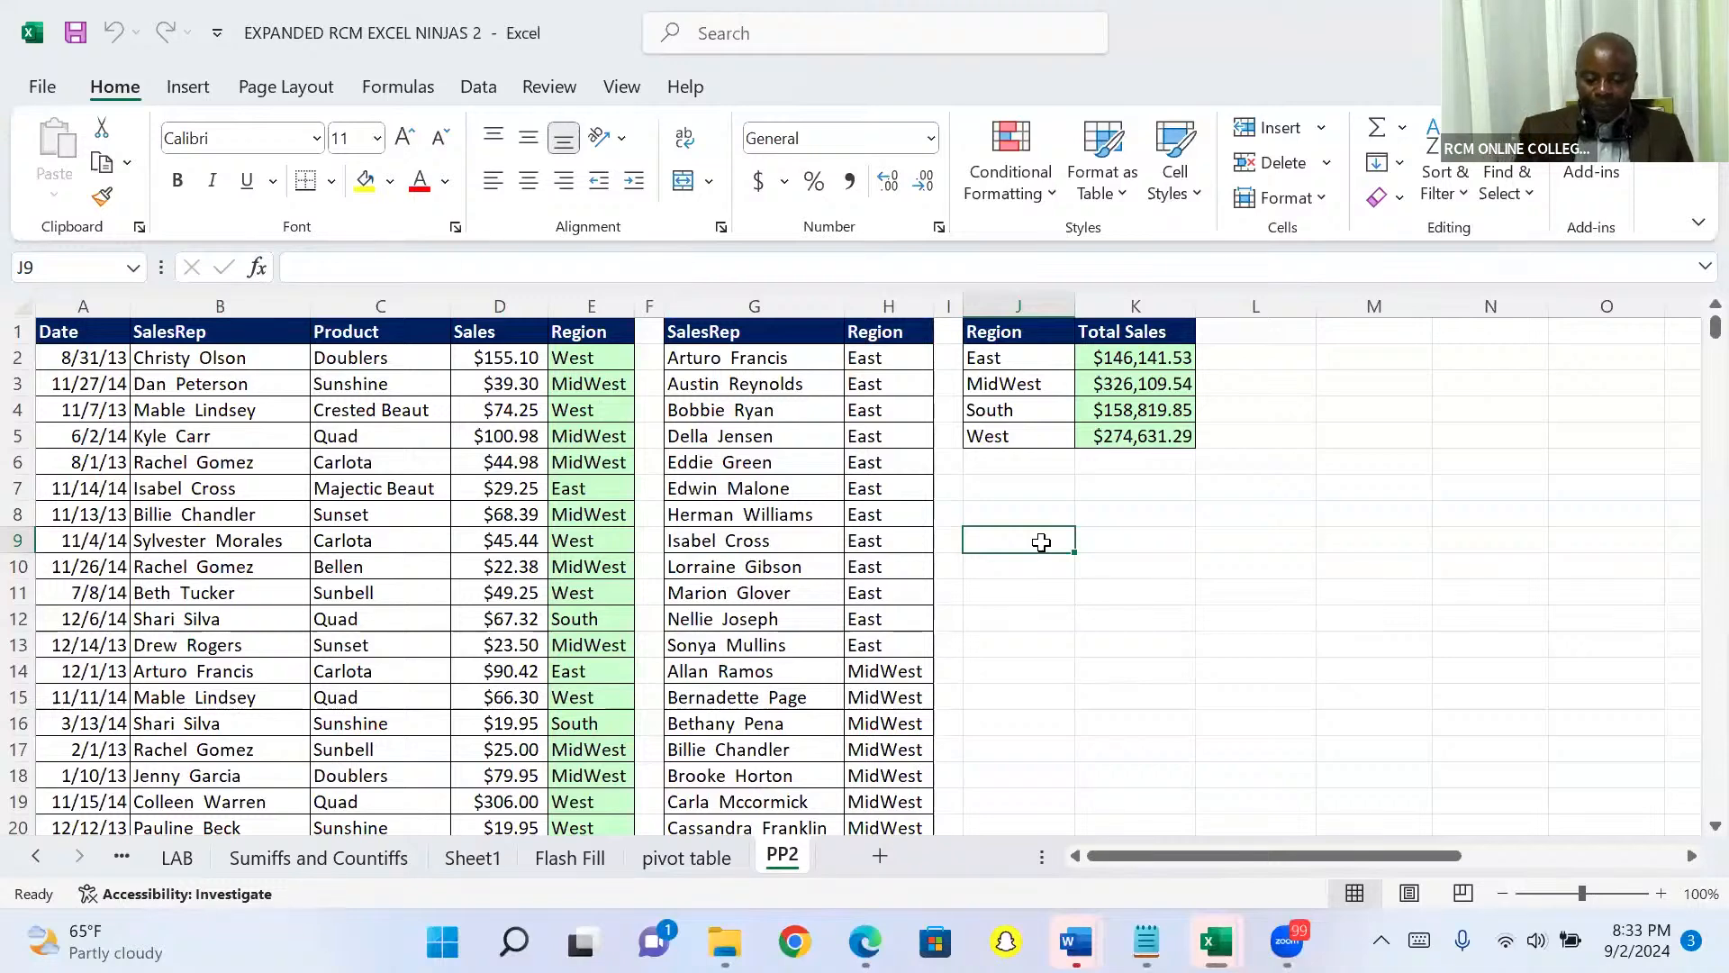
{"action": "left_click", "coordinate": [346, 357]}
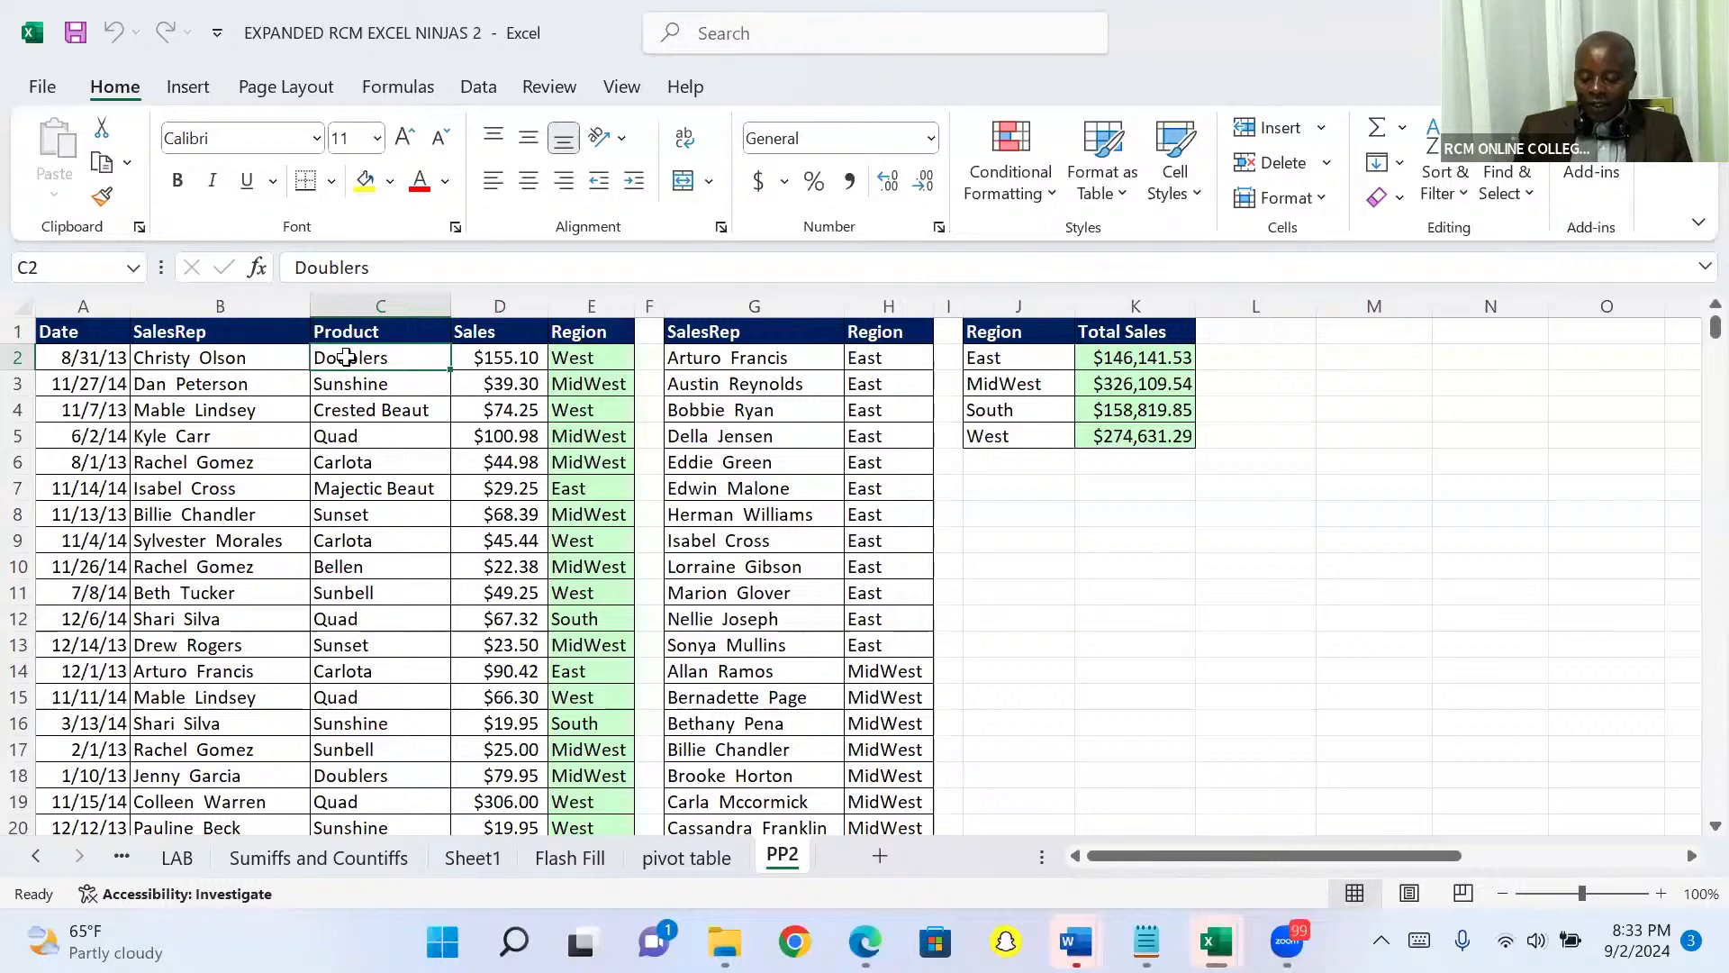
{"action": "key", "text": "Down"}
{"action": "key", "text": "Down"}
{"action": "key", "text": "Down"}
{"action": "key", "text": "Down"}
{"action": "key", "text": "Down"}
{"action": "key", "text": "Down"}
{"action": "key", "text": "Down"}
{"action": "key", "text": "Down"}
{"action": "key", "text": "Down"}
{"action": "key", "text": "Down"}
{"action": "key", "text": "Down"}
{"action": "key", "text": "Down"}
{"action": "key", "text": "Down"}
{"action": "key", "text": "Down"}
{"action": "key", "text": "Down"}
{"action": "key", "text": "Down"}
{"action": "key", "text": "Down"}
{"action": "key", "text": "Down"}
{"action": "key", "text": "Down"}
{"action": "key", "text": "Down"}
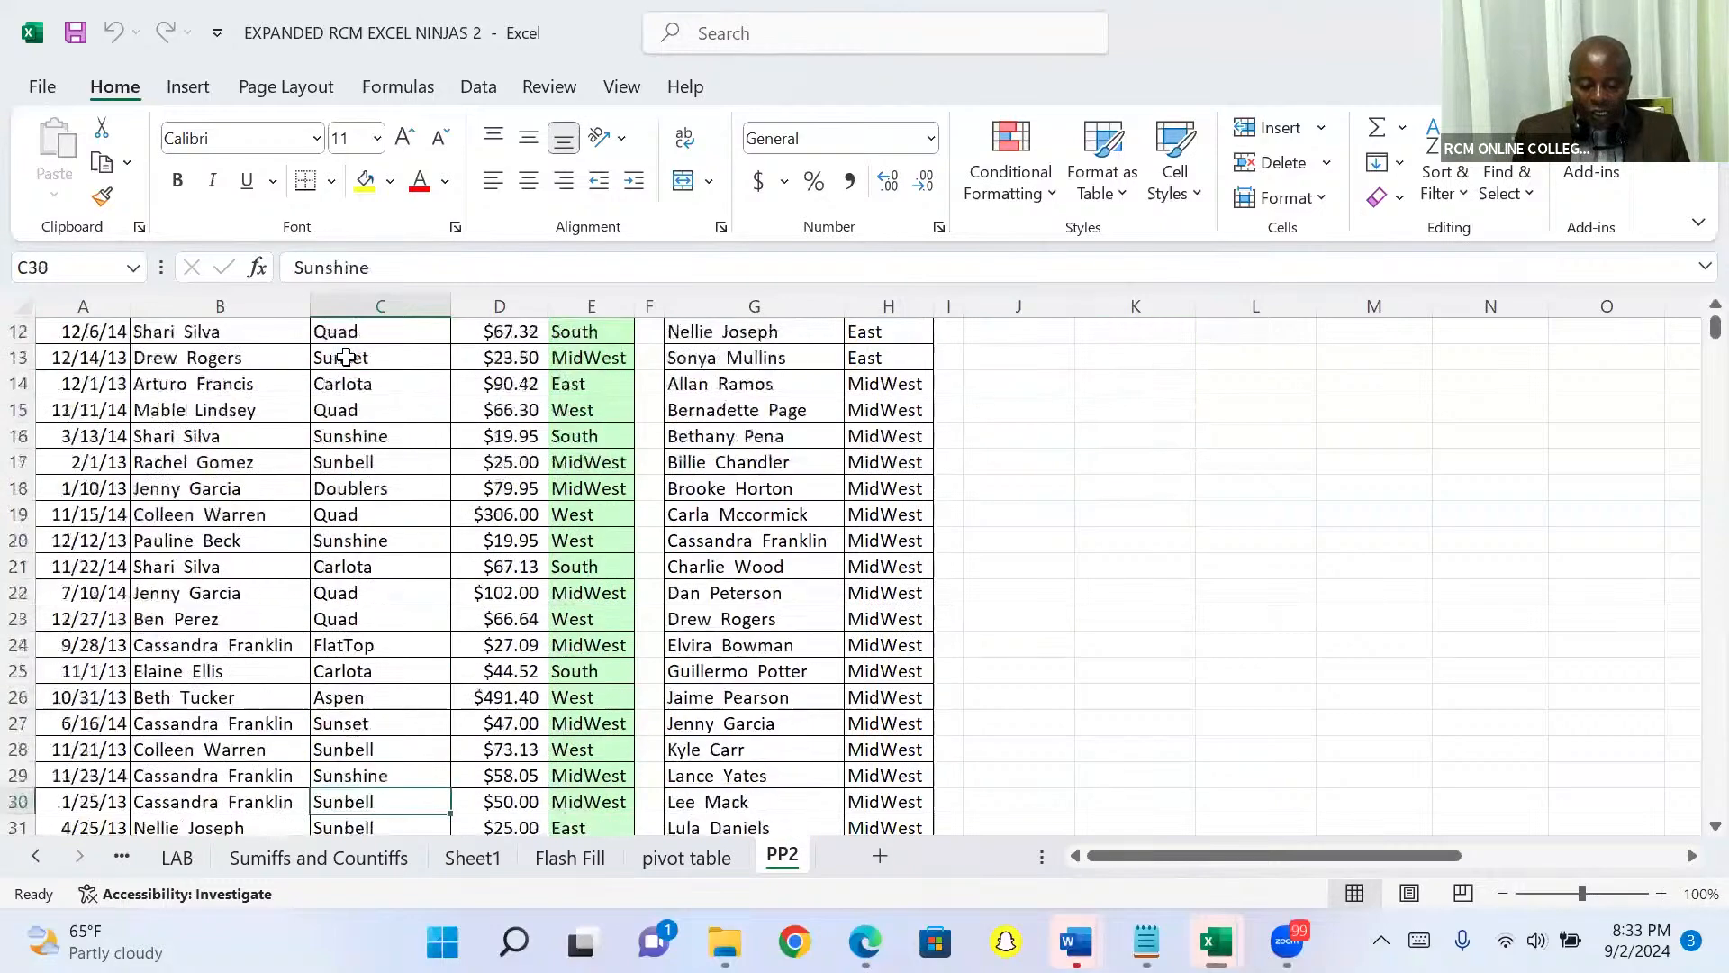
{"action": "key", "text": "Down"}
{"action": "key", "text": "Down"}
{"action": "key", "text": "Down"}
{"action": "key", "text": "Down"}
{"action": "key", "text": "Down"}
{"action": "key", "text": "Down"}
{"action": "key", "text": "Down"}
{"action": "key", "text": "Down"}
{"action": "key", "text": "Down"}
{"action": "key", "text": "Down"}
{"action": "key", "text": "Down"}
{"action": "key", "text": "Down"}
{"action": "key", "text": "Down"}
{"action": "key", "text": "Down"}
{"action": "key", "text": "Down"}
{"action": "key", "text": "Down"}
{"action": "key", "text": "Down"}
{"action": "key", "text": "Down"}
{"action": "key", "text": "Down"}
{"action": "key", "text": "Down"}
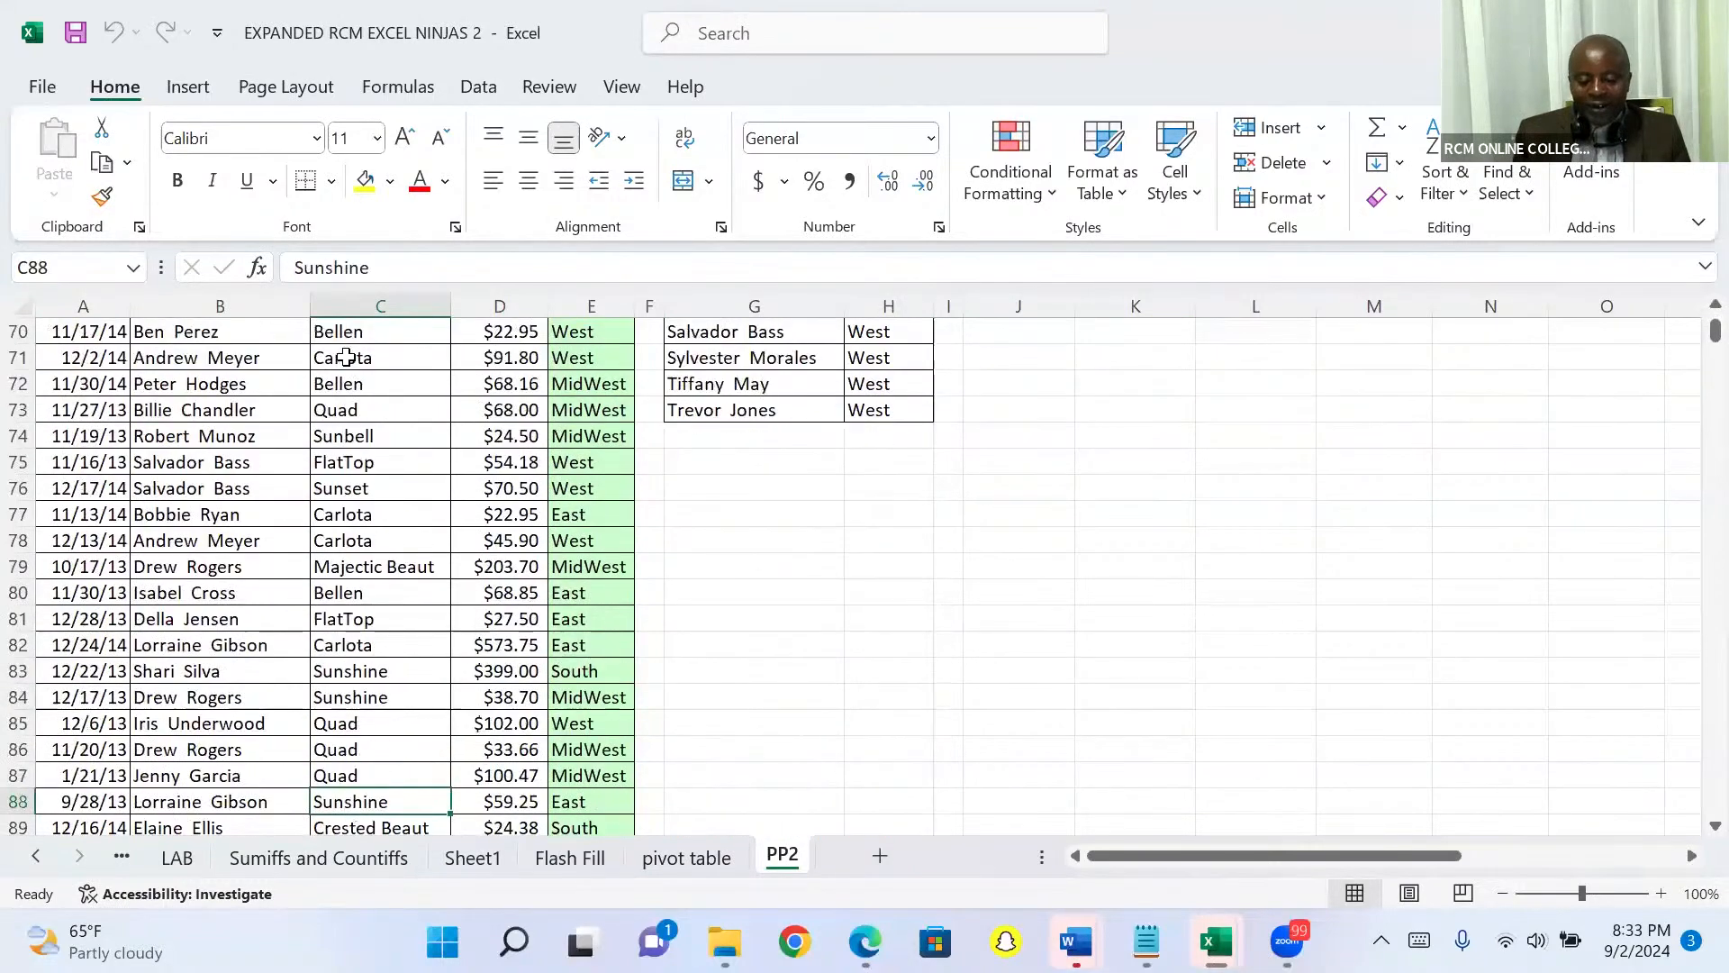
{"action": "key", "text": "Up"}
{"action": "key", "text": "Up"}
{"action": "key", "text": "Up"}
{"action": "key", "text": "Up"}
{"action": "key", "text": "Up"}
{"action": "key", "text": "Up"}
{"action": "key", "text": "Up"}
{"action": "key", "text": "Up"}
{"action": "key", "text": "Up"}
{"action": "key", "text": "Up"}
{"action": "key", "text": "Up"}
{"action": "key", "text": "Up"}
{"action": "key", "text": "Up"}
{"action": "key", "text": "Up"}
{"action": "key", "text": "Up"}
{"action": "key", "text": "Up"}
{"action": "key", "text": "Up"}
{"action": "key", "text": "Up"}
{"action": "key", "text": "Up"}
{"action": "key", "text": "Up"}
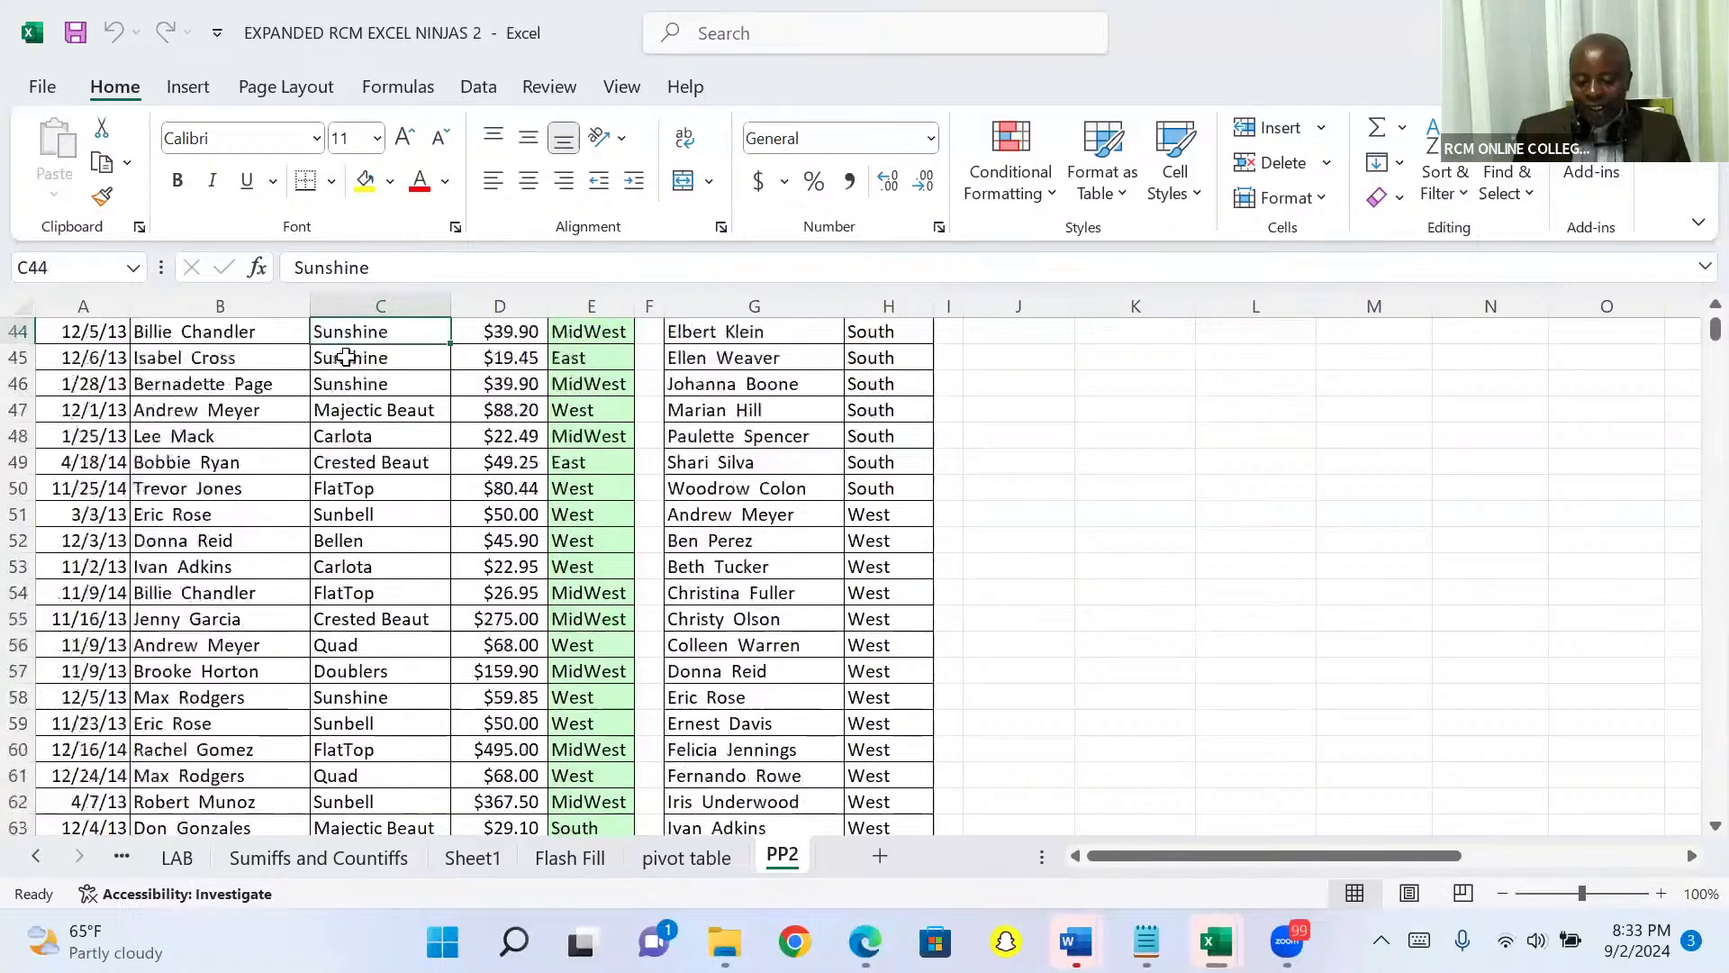
{"action": "key", "text": "Up"}
{"action": "key", "text": "Up"}
{"action": "key", "text": "Up"}
{"action": "key", "text": "Up"}
{"action": "key", "text": "Up"}
{"action": "key", "text": "Up"}
{"action": "key", "text": "Up"}
{"action": "key", "text": "Up"}
{"action": "key", "text": "Up"}
{"action": "key", "text": "Up"}
{"action": "key", "text": "Up"}
{"action": "key", "text": "Up"}
{"action": "key", "text": "Up"}
{"action": "key", "text": "Up"}
{"action": "key", "text": "Up"}
{"action": "key", "text": "Up"}
{"action": "key", "text": "Up"}
{"action": "key", "text": "Up"}
{"action": "key", "text": "Up"}
{"action": "key", "text": "Up"}
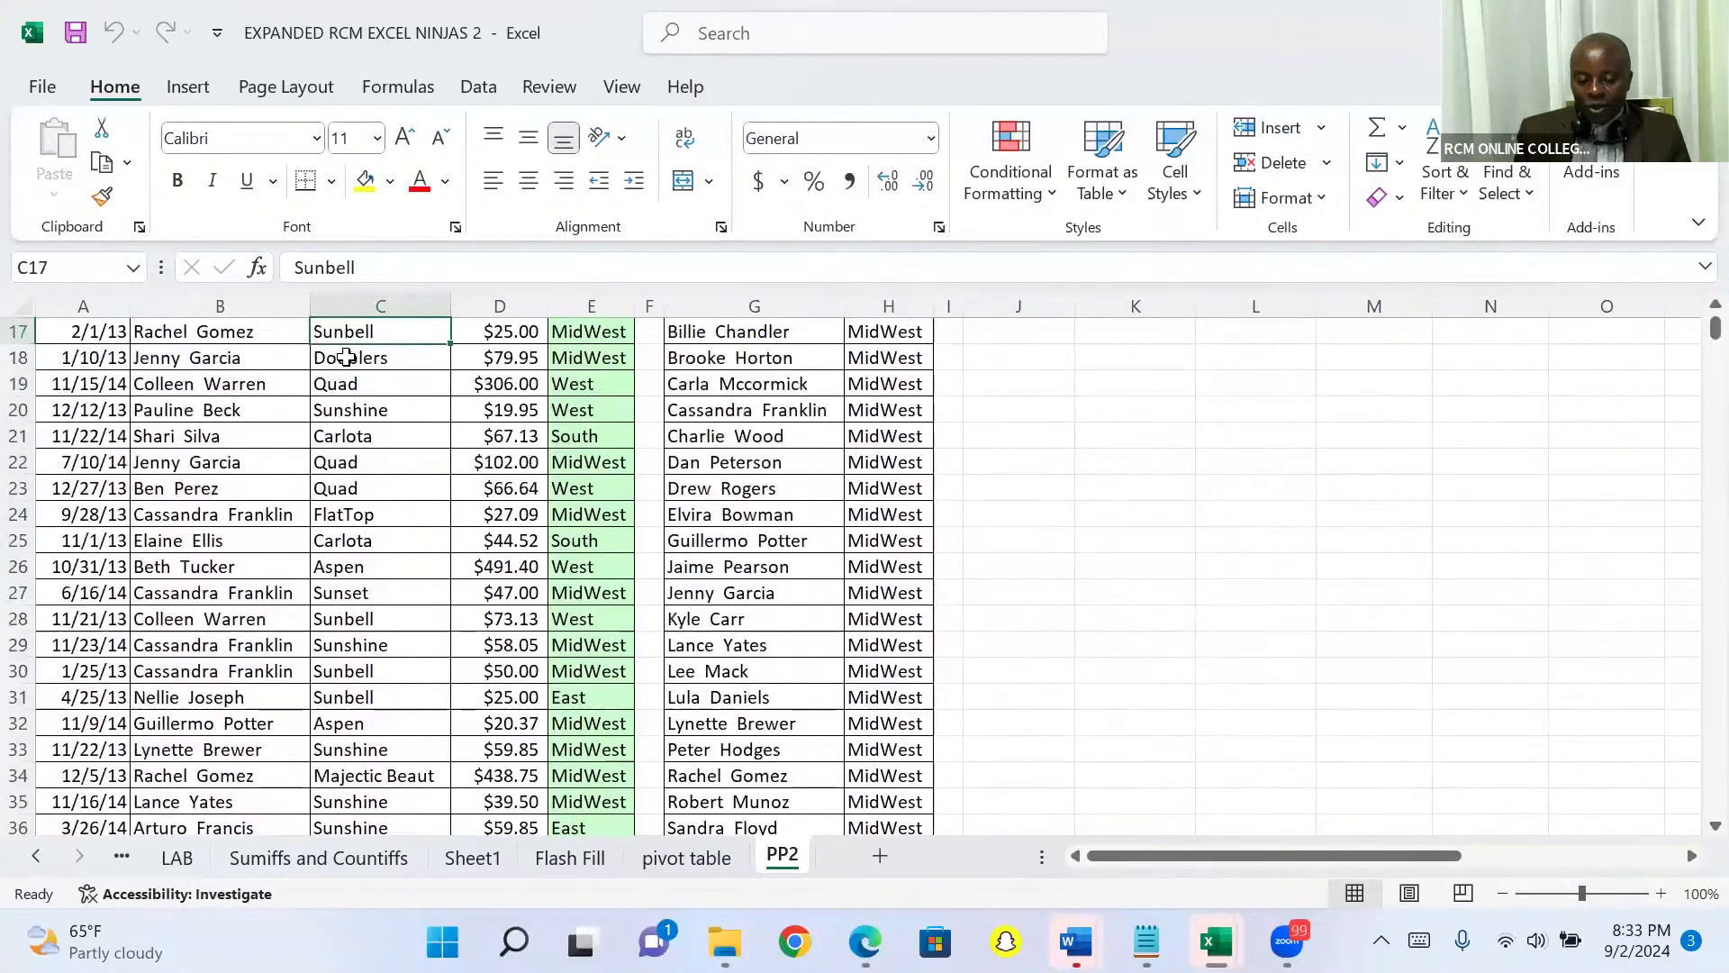
Jump from the first product in C2 straight to the last filled cell of the Product column
{"action": "left_click", "coordinate": [359, 361]}
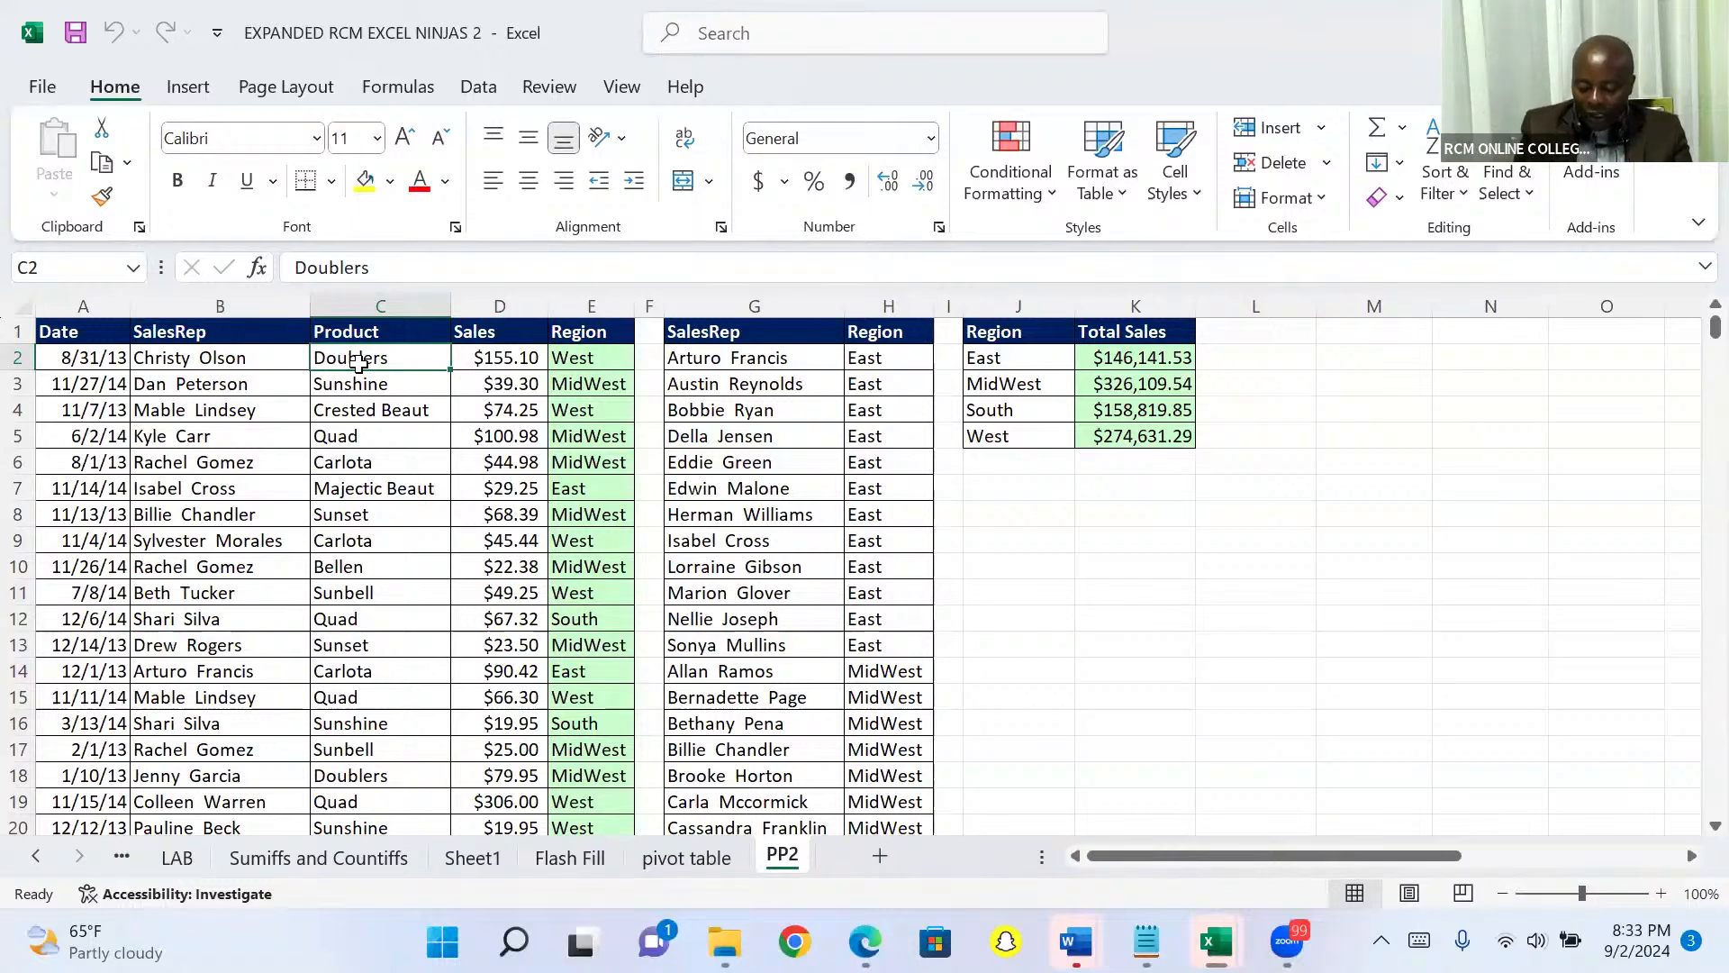
{"action": "key", "text": "ctrl+Down"}
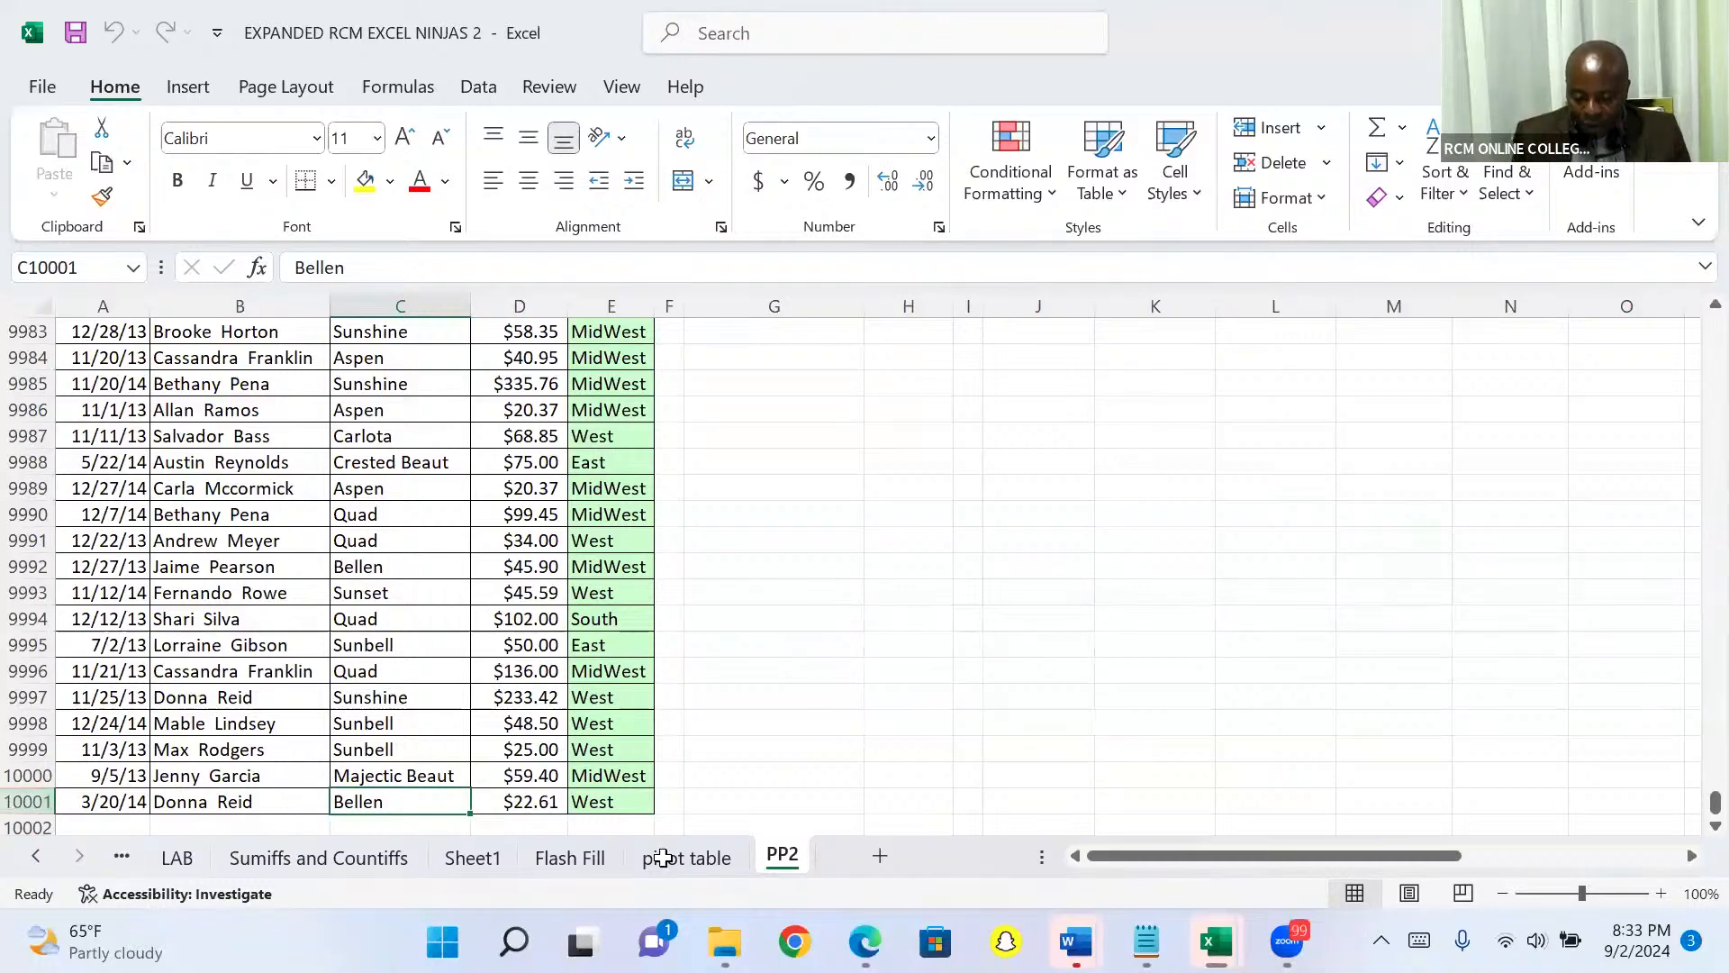
Enter the note "ctrl down arrow" in cell J9991 beside the end of the sales list
{"action": "left_click", "coordinate": [1031, 539]}
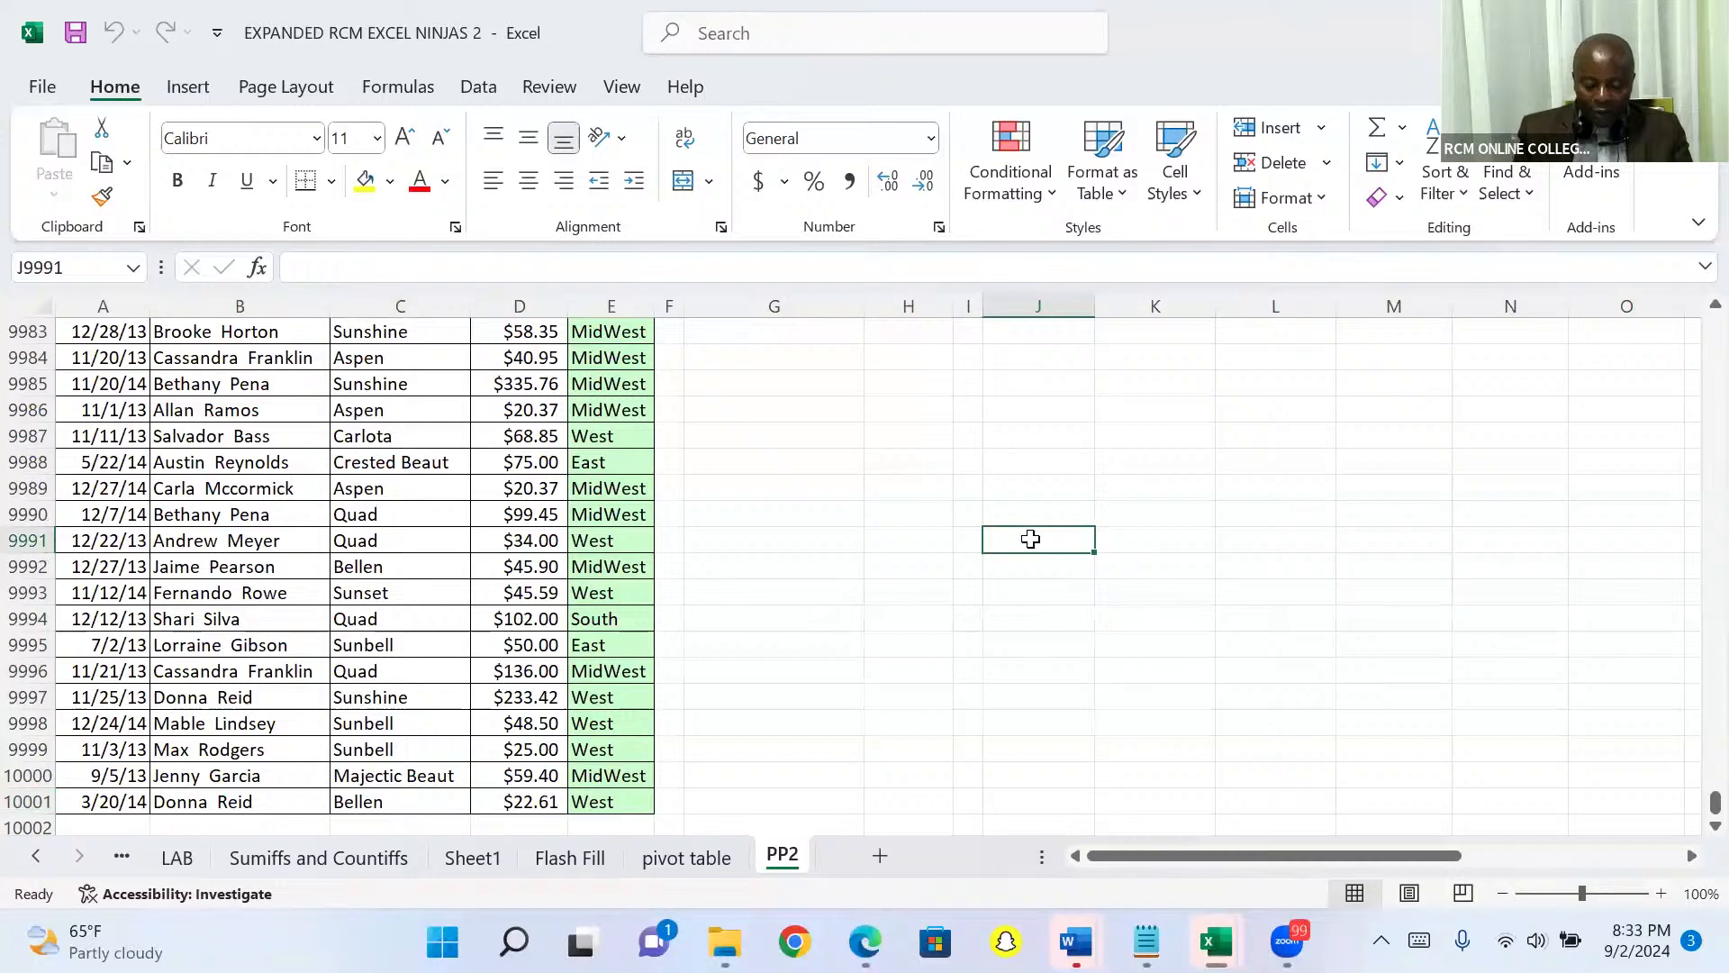
{"action": "key", "text": "ctrl+c"}
{"action": "type", "text": "t"}
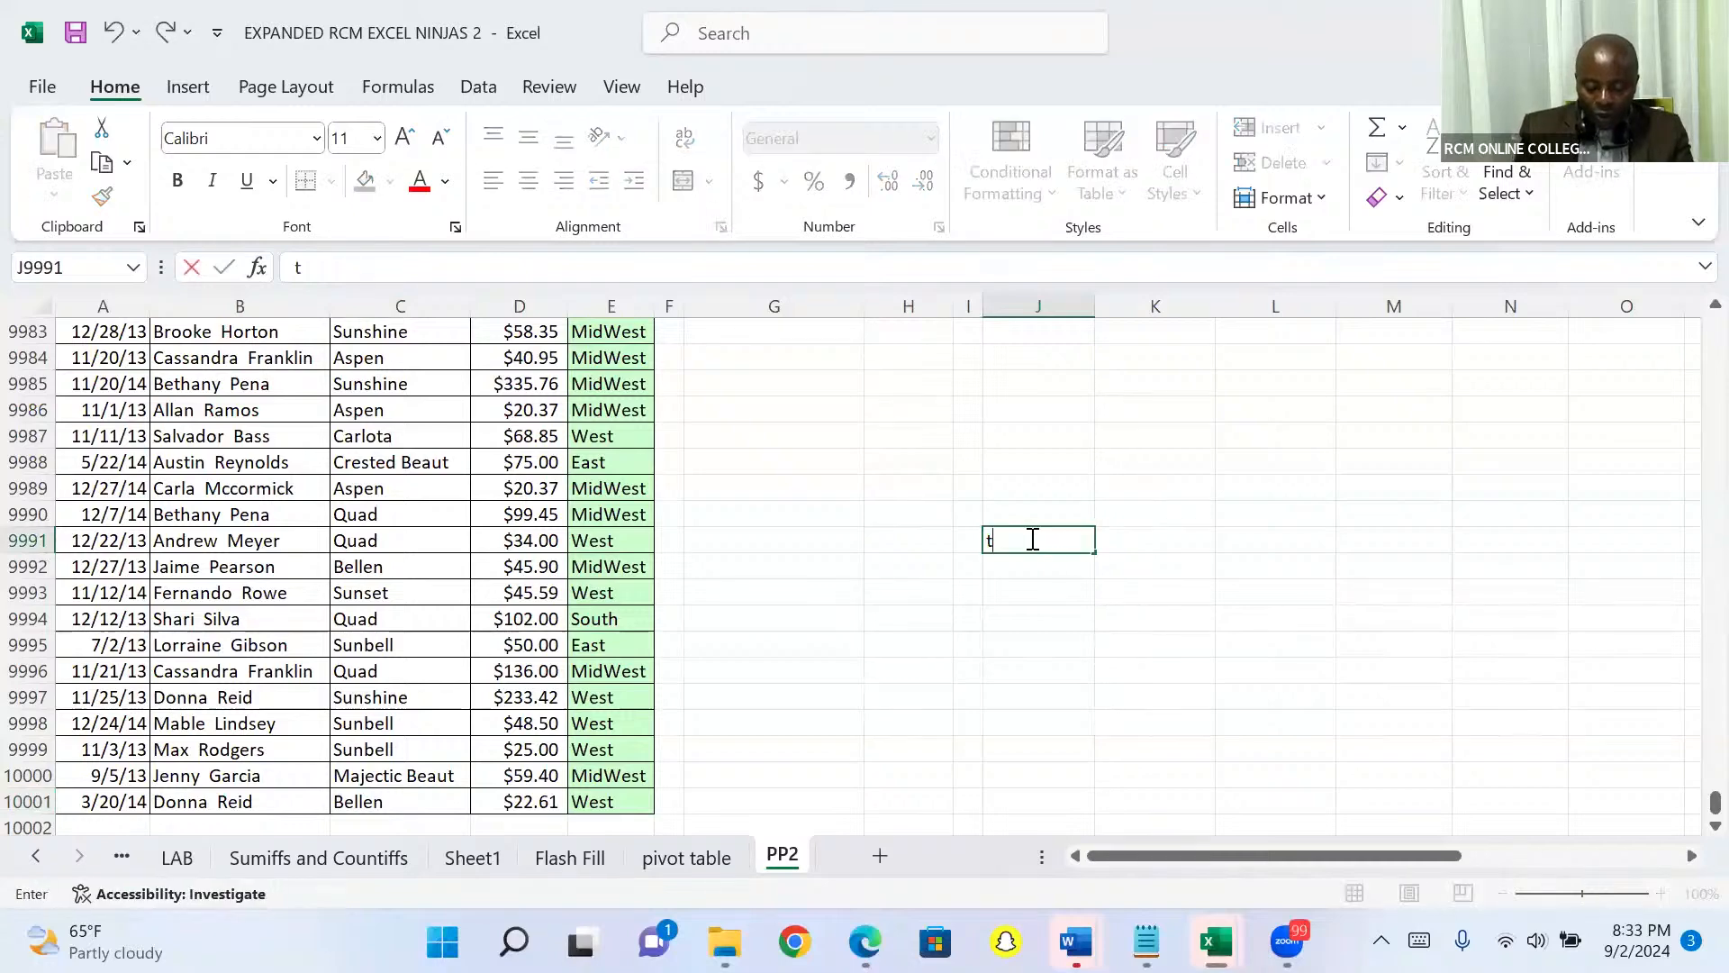
{"action": "key", "text": "BackSpace"}
{"action": "type", "text": "ctrl down "}
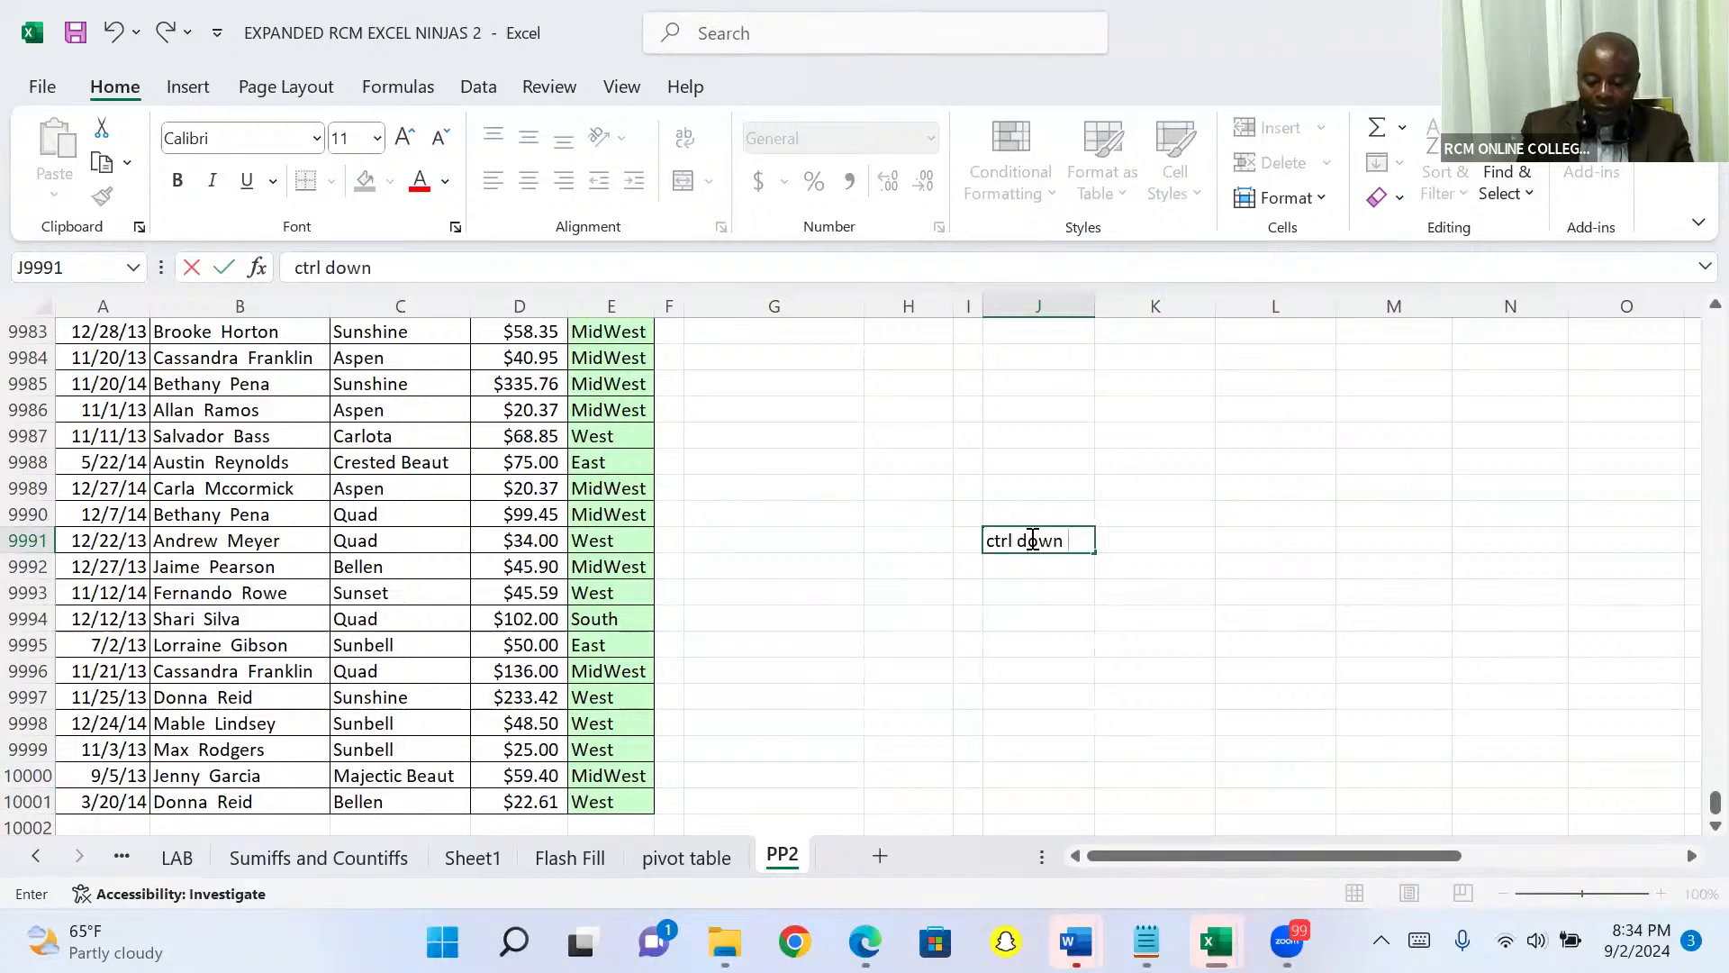
{"action": "type", "text": "arrow"}
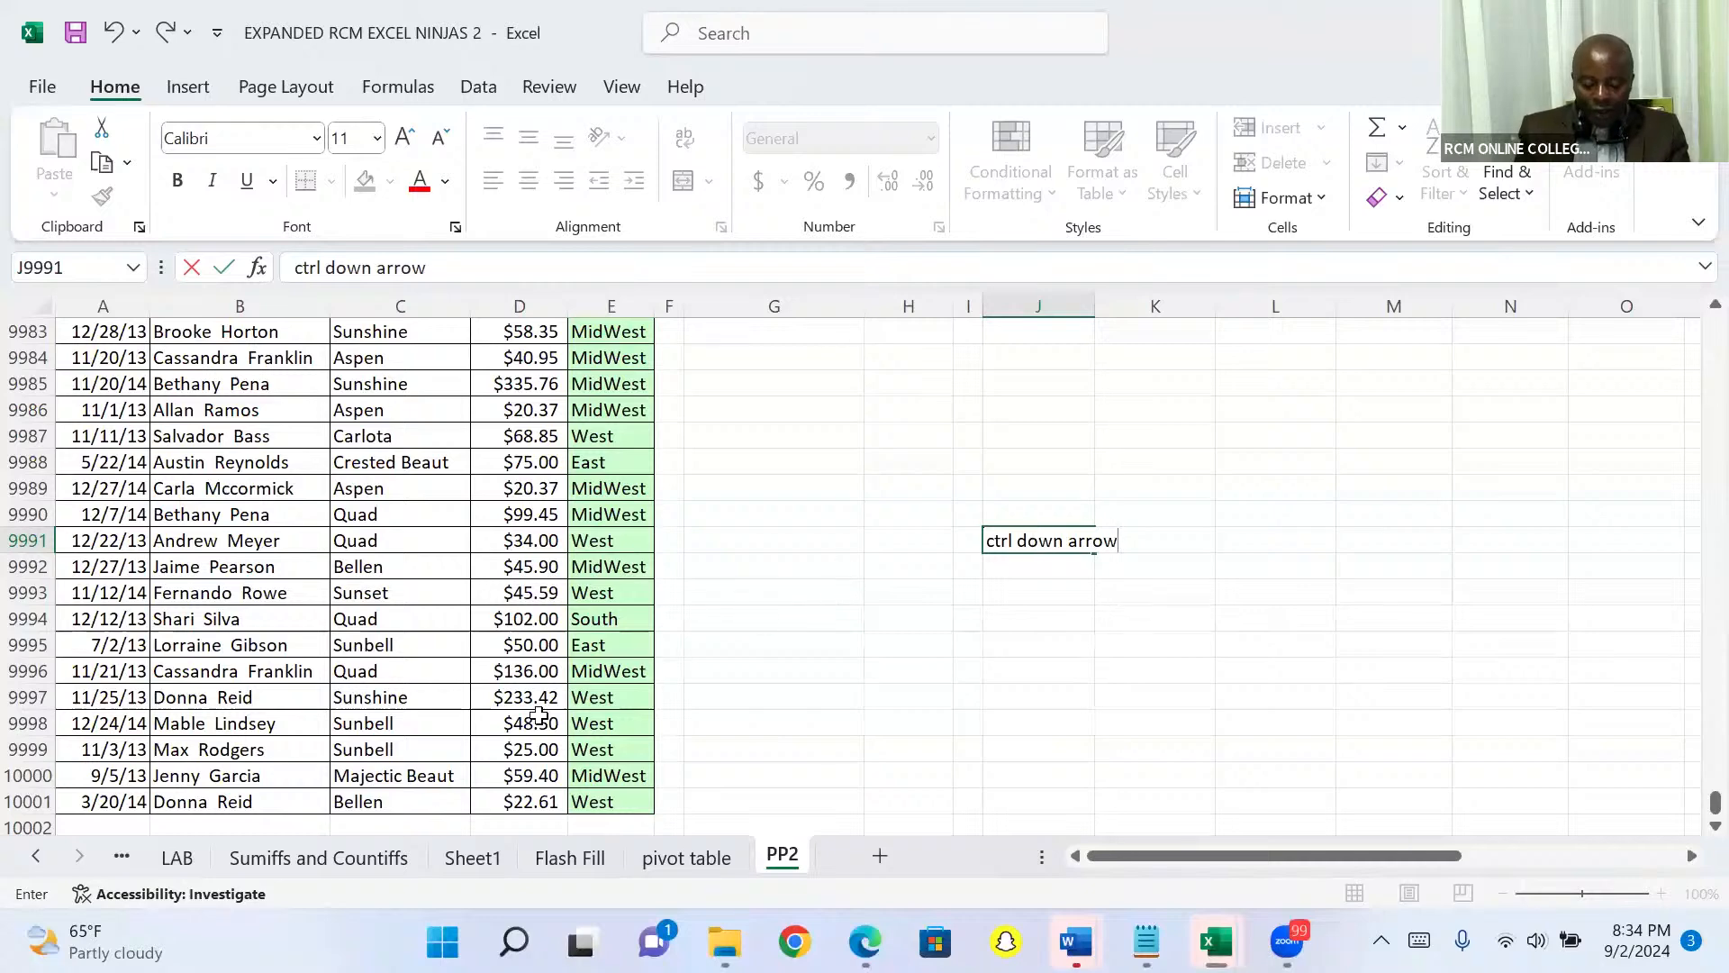
{"action": "left_click", "coordinate": [821, 567]}
Move up the sheet and jump from C9941 to the Product header in C1
{"action": "key", "text": "Up"}
{"action": "key", "text": "Up"}
{"action": "key", "text": "Up"}
{"action": "key", "text": "Up"}
{"action": "key", "text": "Up"}
{"action": "key", "text": "Up"}
{"action": "key", "text": "Up"}
{"action": "key", "text": "Up"}
{"action": "key", "text": "Up"}
{"action": "key", "text": "Up"}
{"action": "key", "text": "Up"}
{"action": "key", "text": "Up"}
{"action": "key", "text": "Up"}
{"action": "key", "text": "Up"}
{"action": "key", "text": "Up"}
{"action": "key", "text": "Up"}
{"action": "key", "text": "Up"}
{"action": "key", "text": "Up"}
{"action": "key", "text": "Up"}
{"action": "key", "text": "Up"}
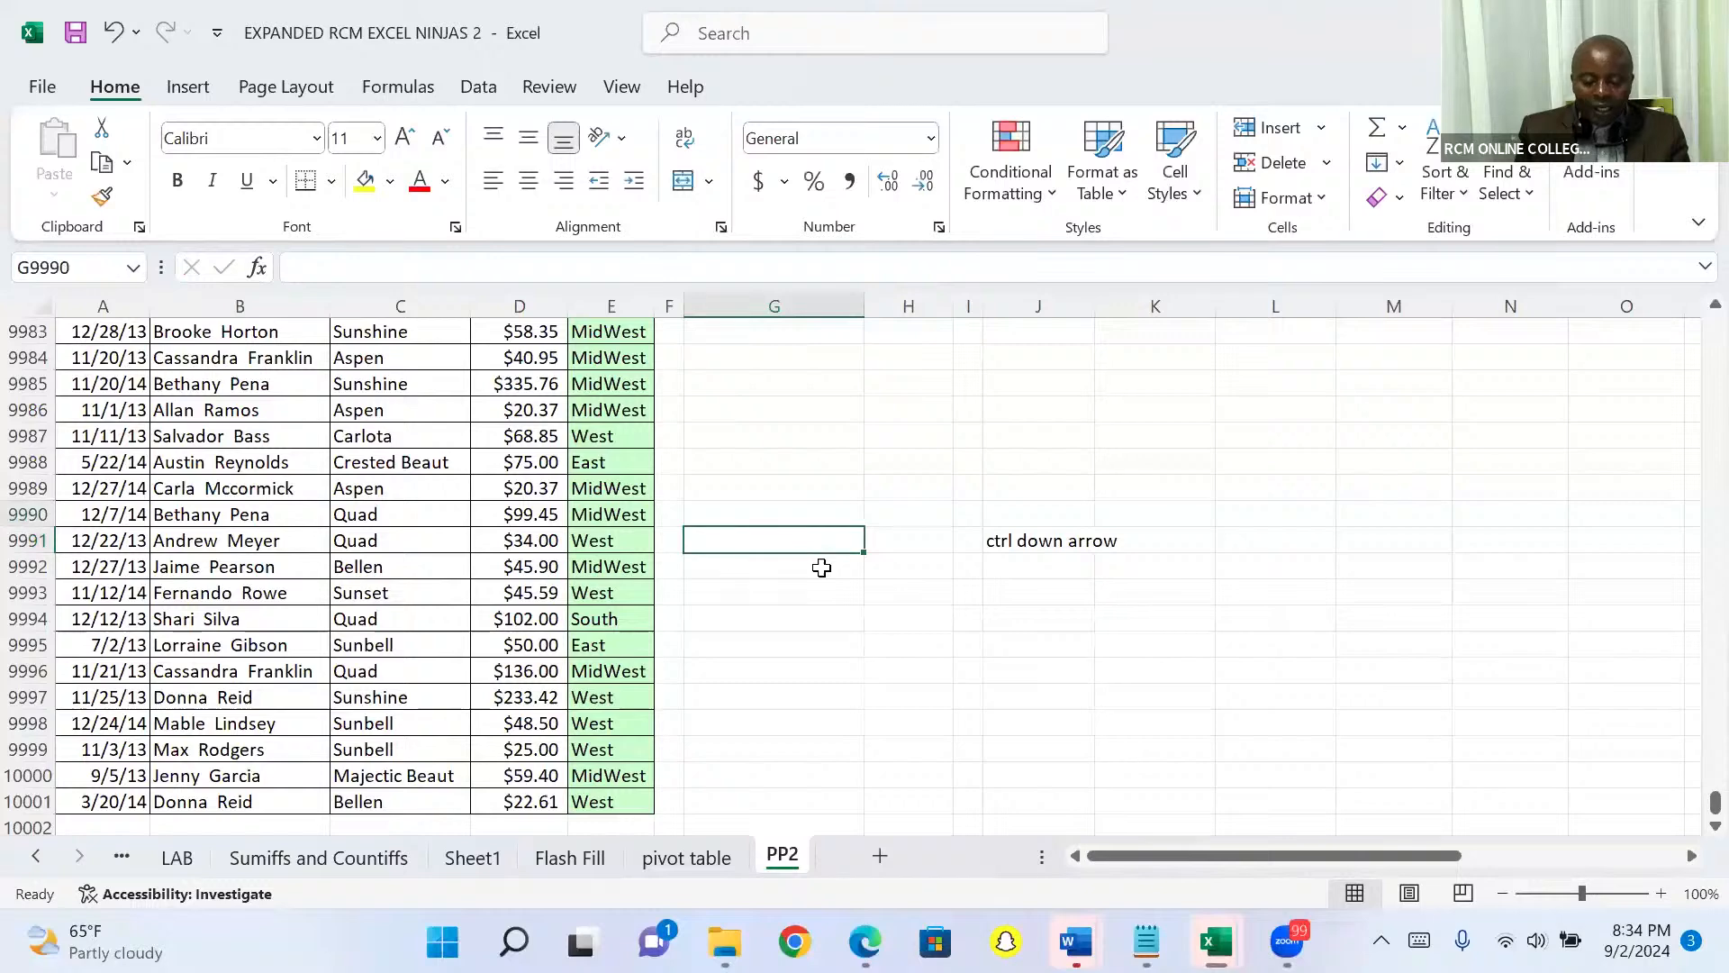
{"action": "key", "text": "Up"}
{"action": "key", "text": "Up"}
{"action": "key", "text": "Up"}
{"action": "key", "text": "Up"}
{"action": "key", "text": "Up"}
{"action": "key", "text": "Up"}
{"action": "key", "text": "Up"}
{"action": "key", "text": "Up"}
{"action": "key", "text": "Up"}
{"action": "key", "text": "Up"}
{"action": "key", "text": "Up"}
{"action": "key", "text": "Up"}
{"action": "key", "text": "Up"}
{"action": "key", "text": "Up"}
{"action": "key", "text": "Up"}
{"action": "key", "text": "Up"}
{"action": "key", "text": "Up"}
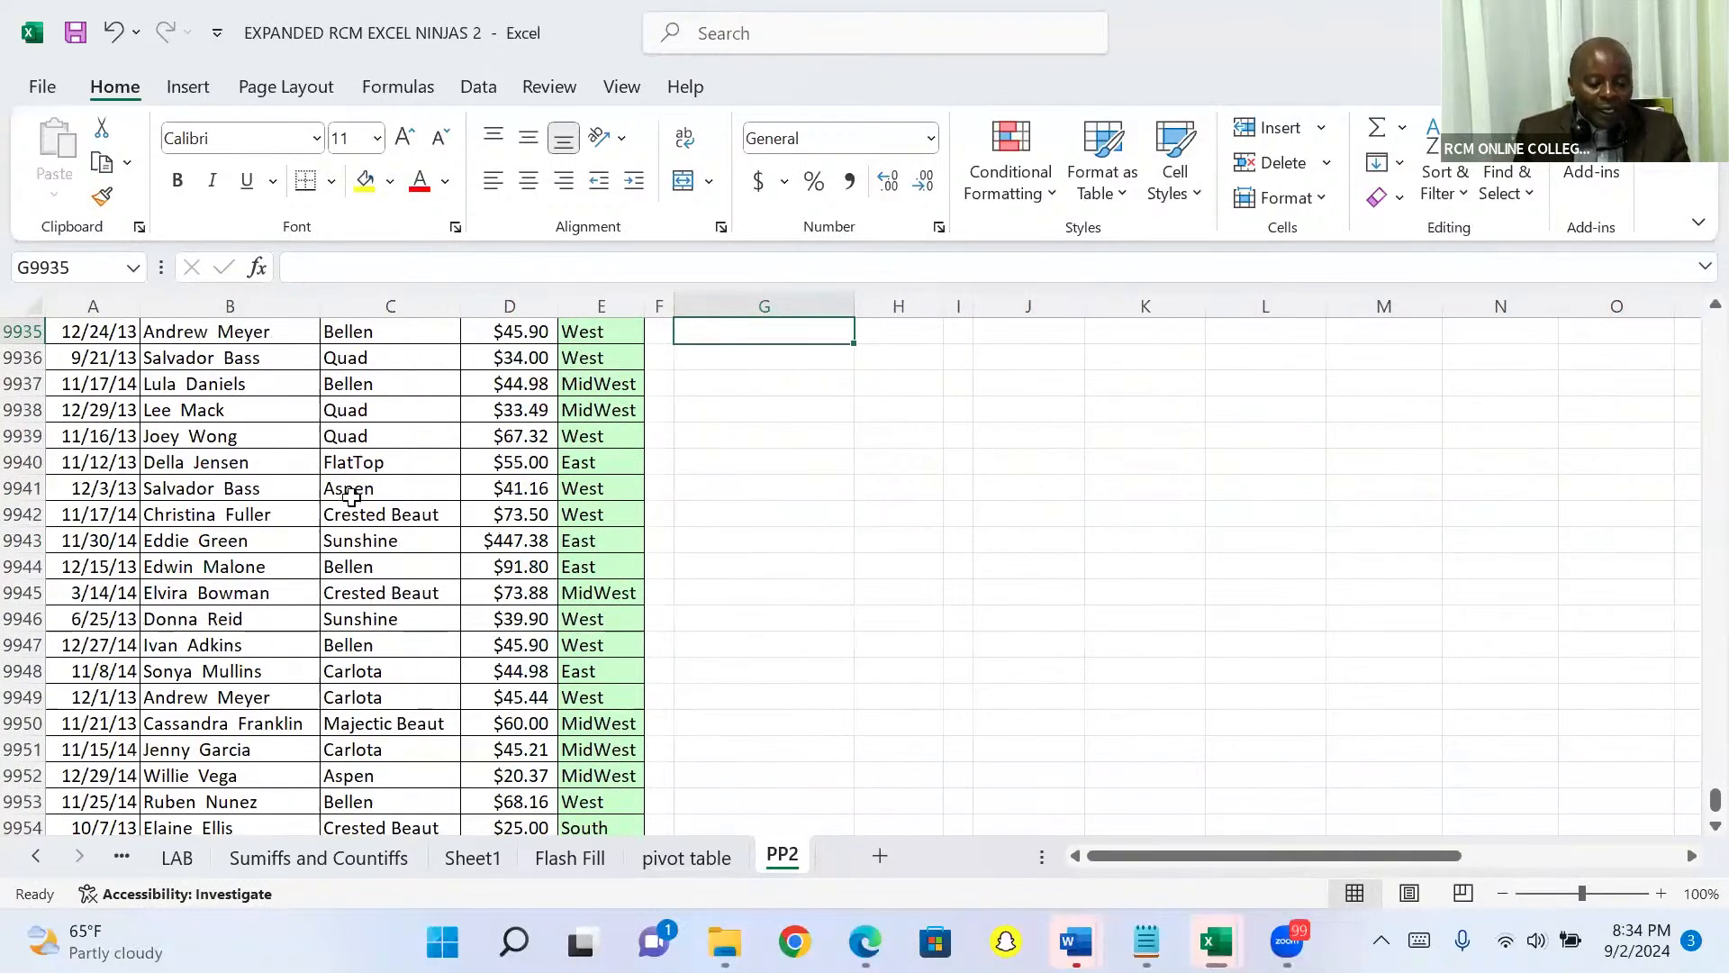
{"action": "left_click", "coordinate": [351, 494]}
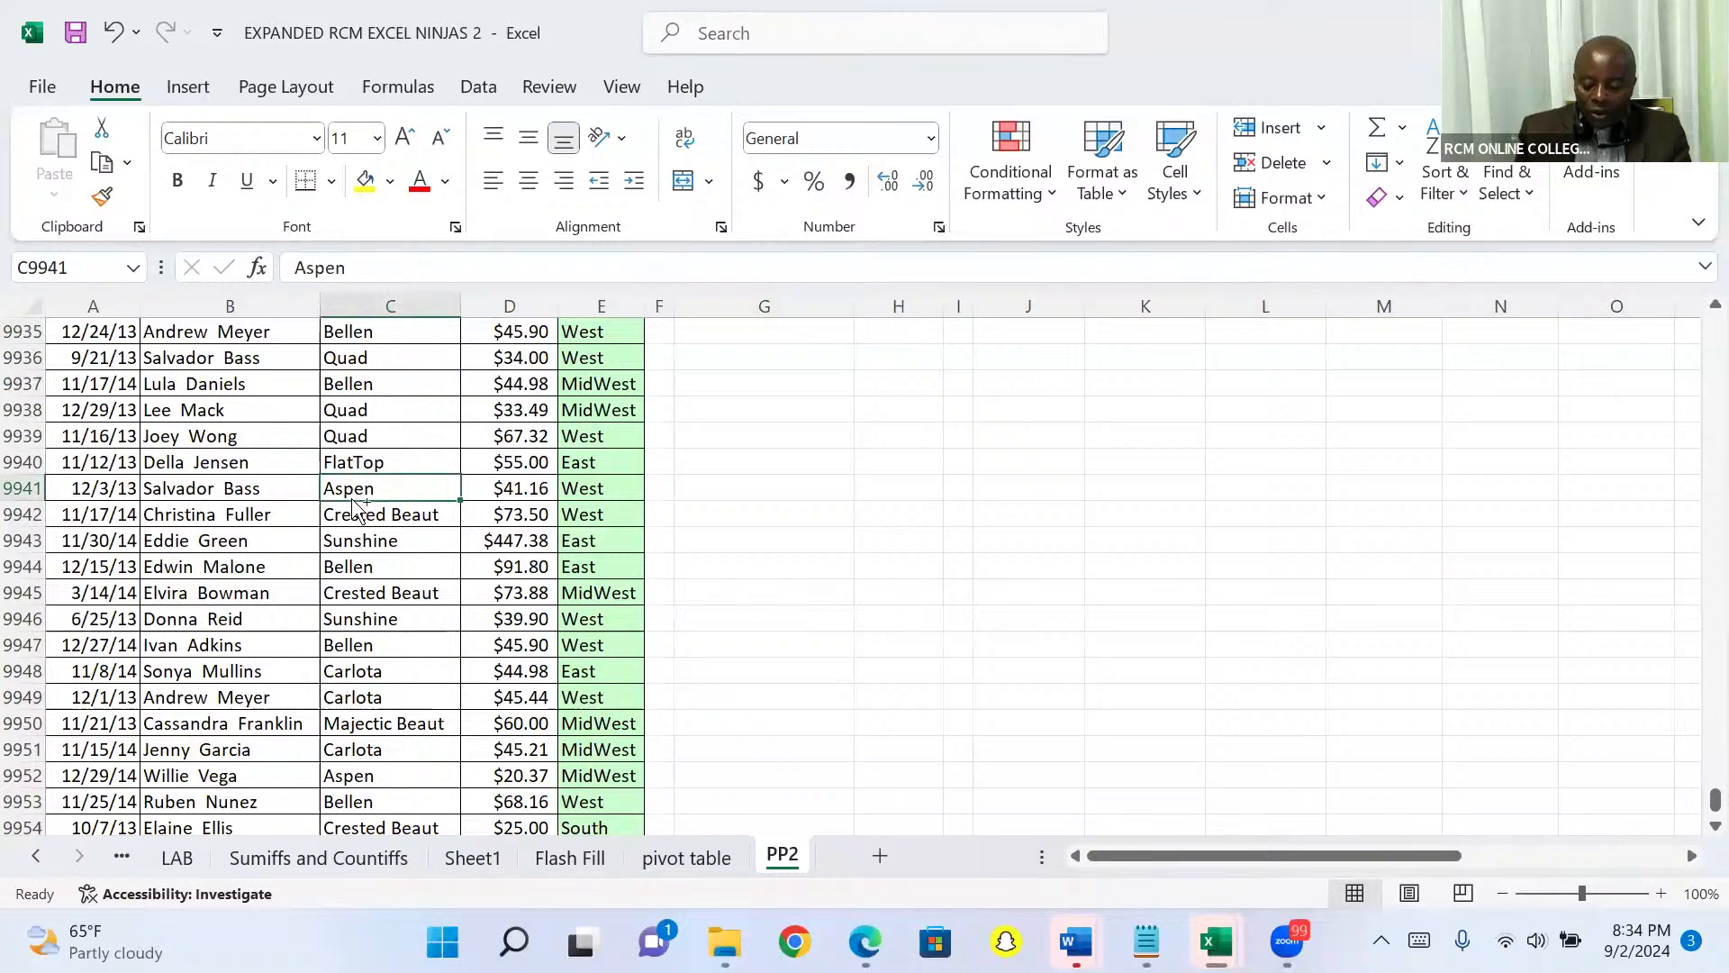
{"action": "key", "text": "ctrl+Up"}
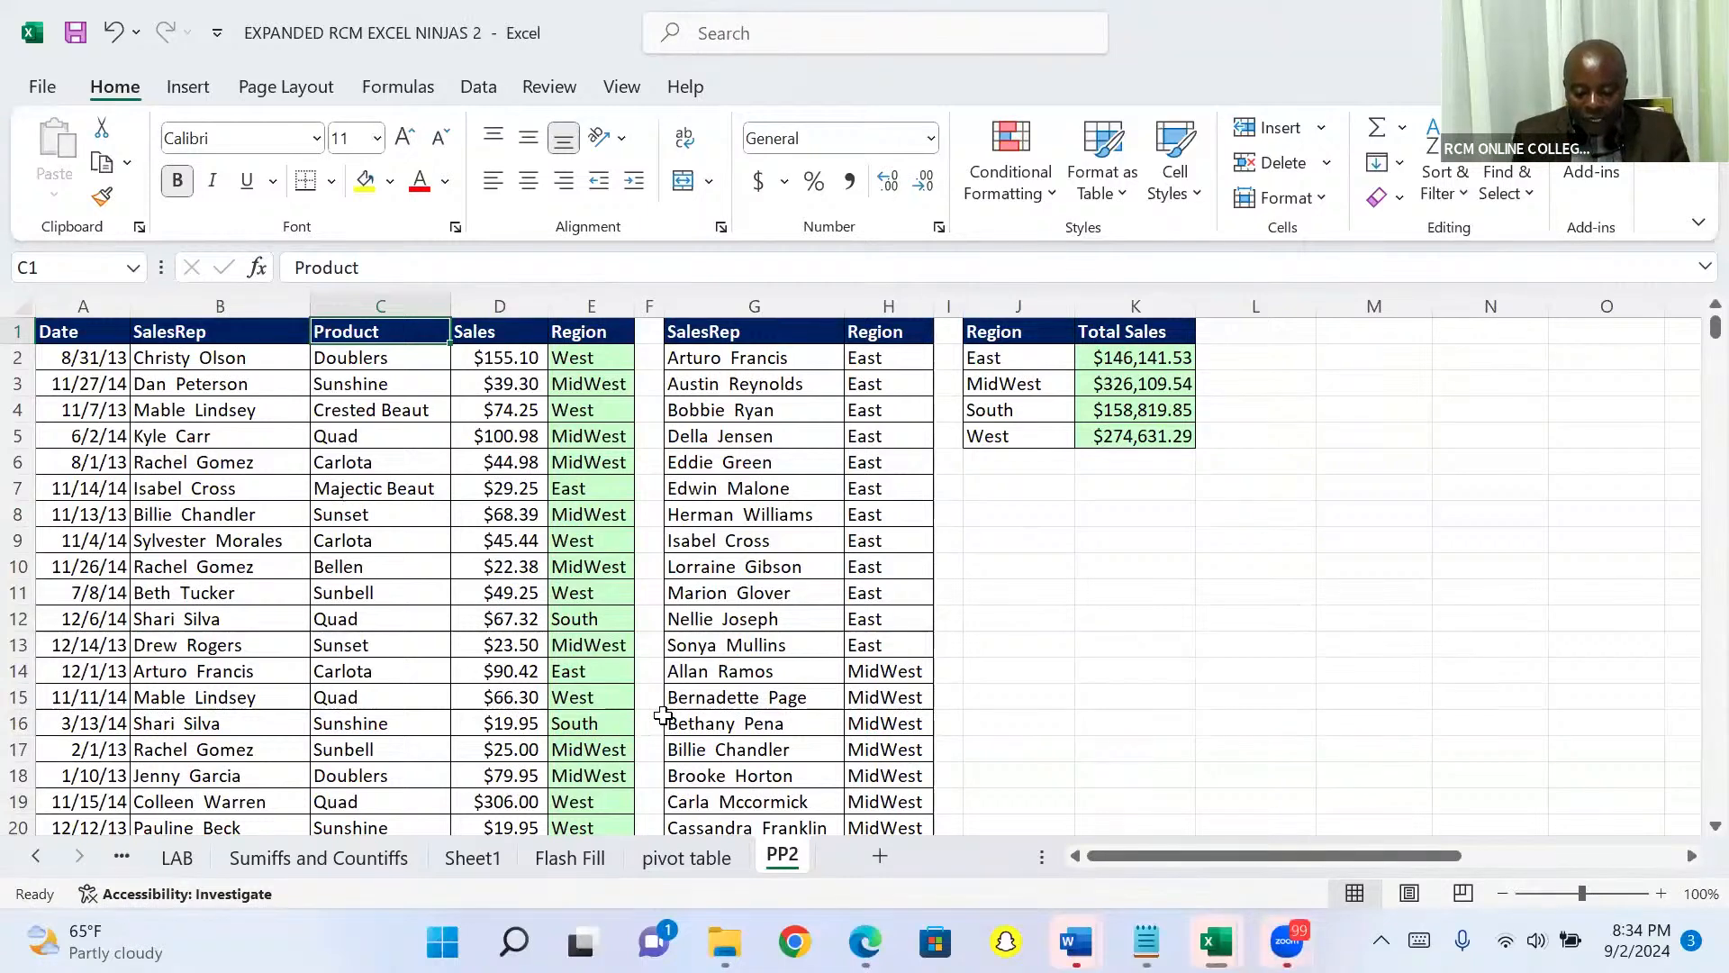
{"action": "key", "text": "ctrl+t"}
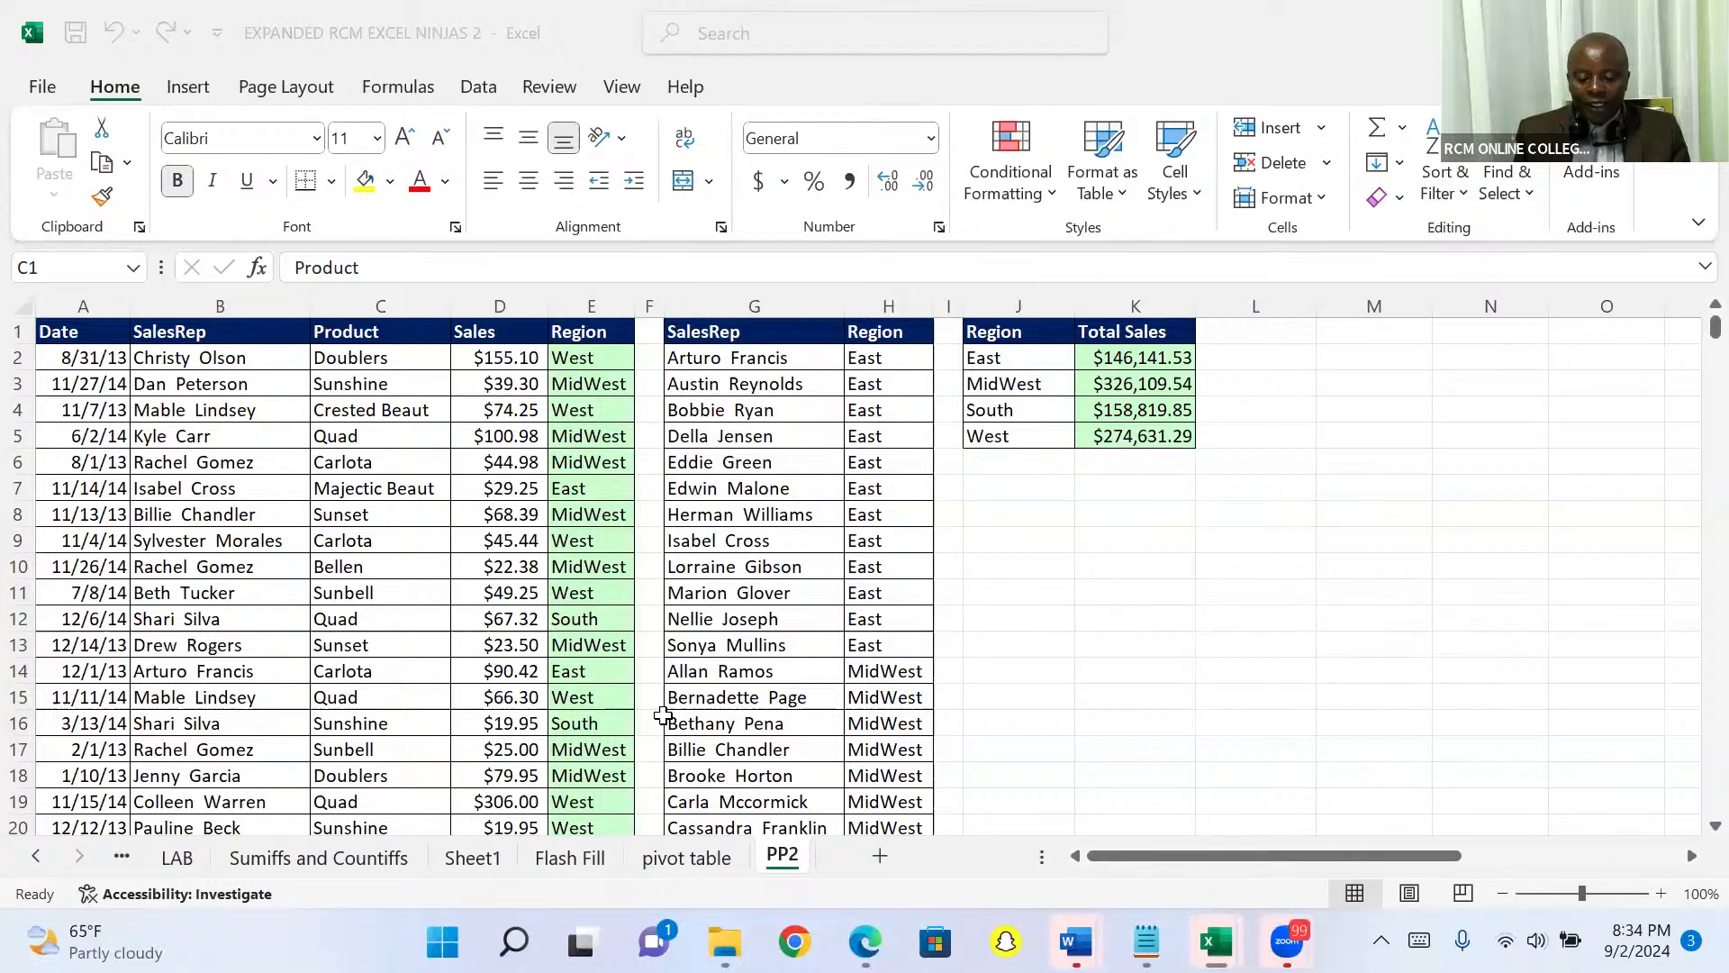
{"action": "left_click", "coordinate": [482, 550]}
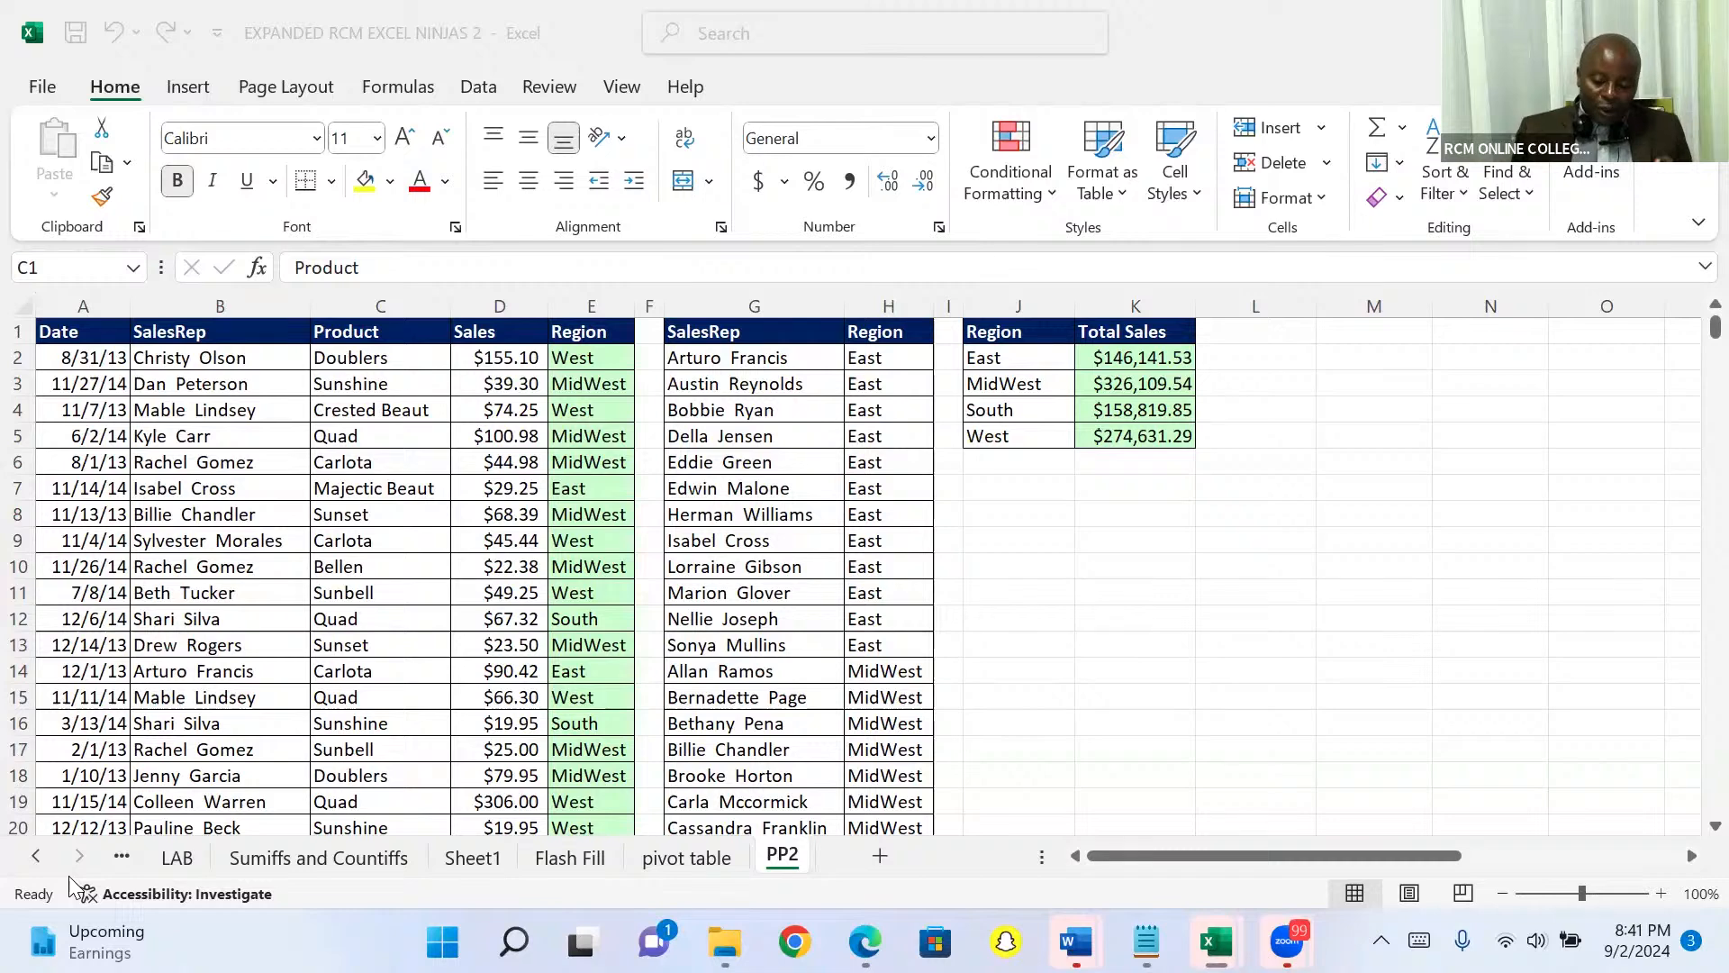
{"action": "left_click", "coordinate": [391, 347]}
{"action": "double_click", "coordinate": [391, 347]}
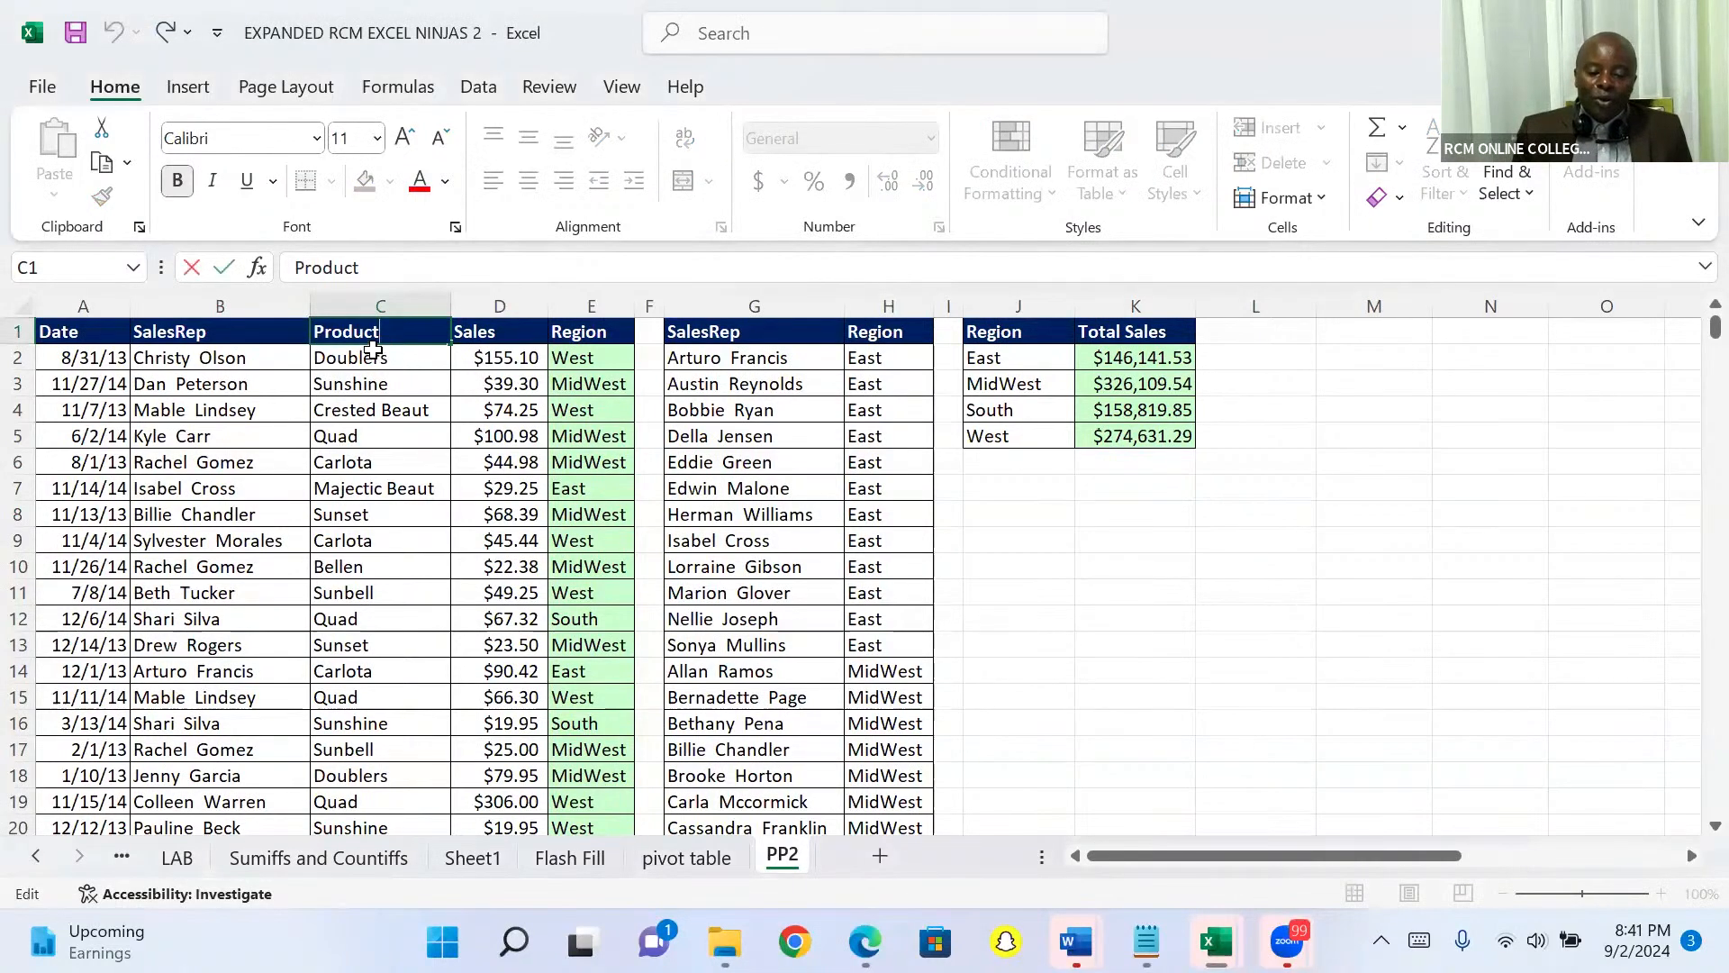
Jump from C2 to the end of the Product column and go to the empty cell D10002 below Sales
{"action": "left_click", "coordinate": [373, 351]}
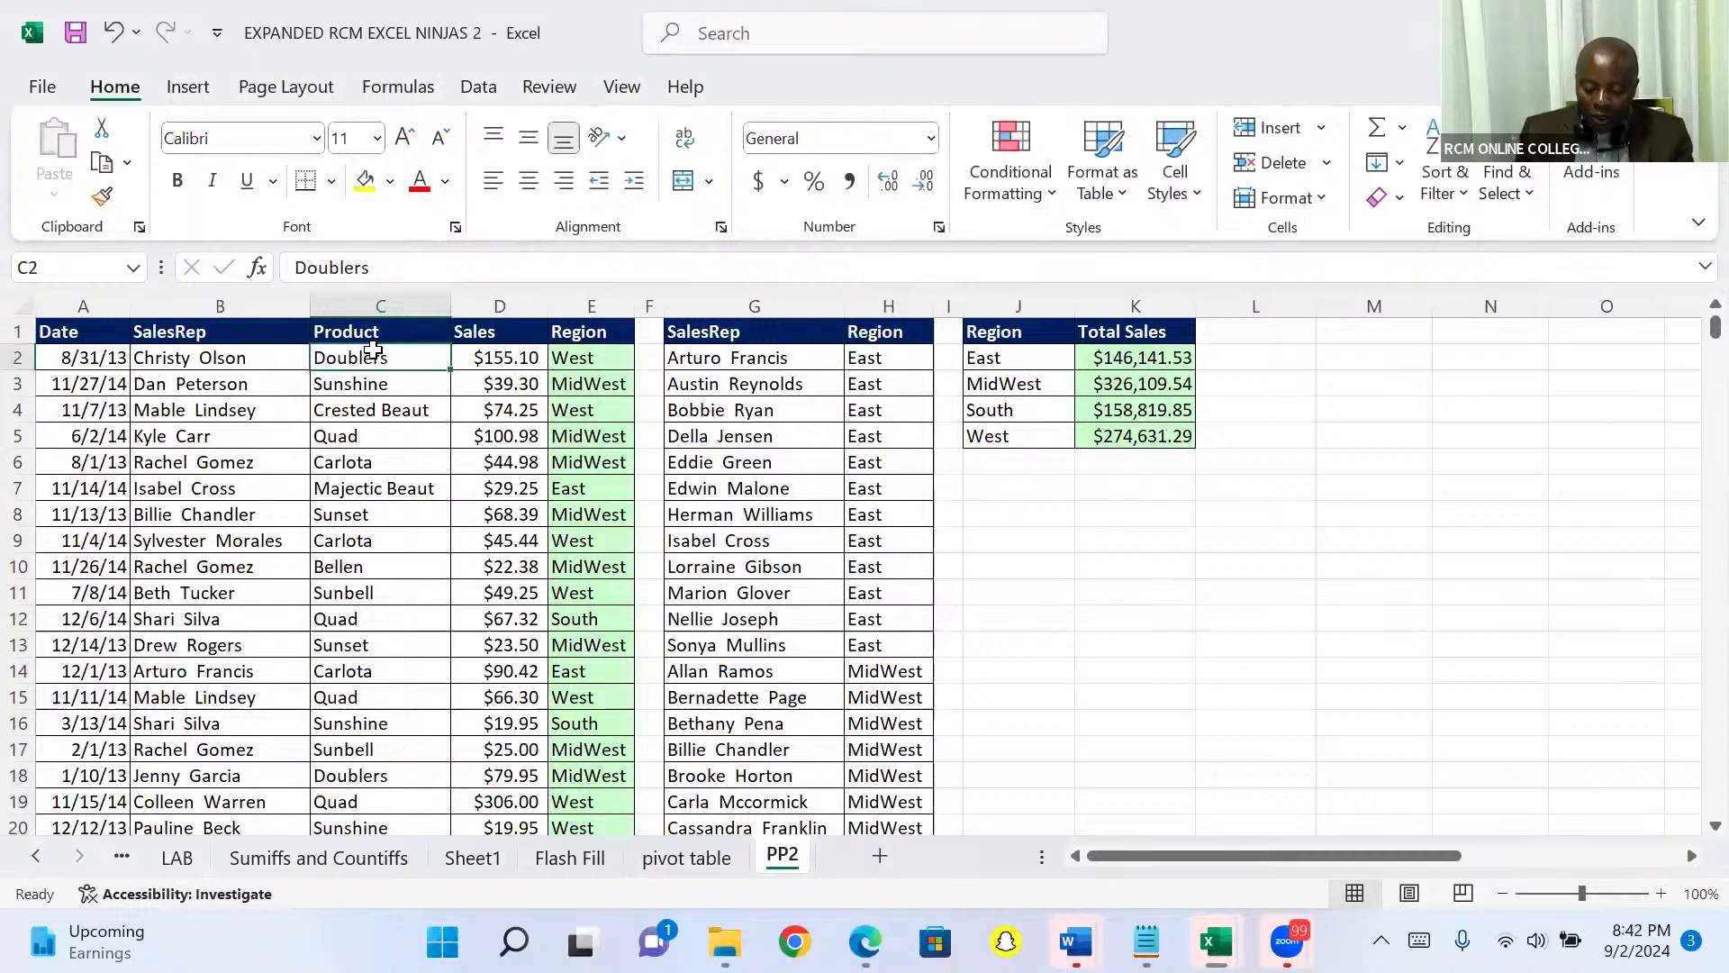
{"action": "key", "text": "ctrl+Down"}
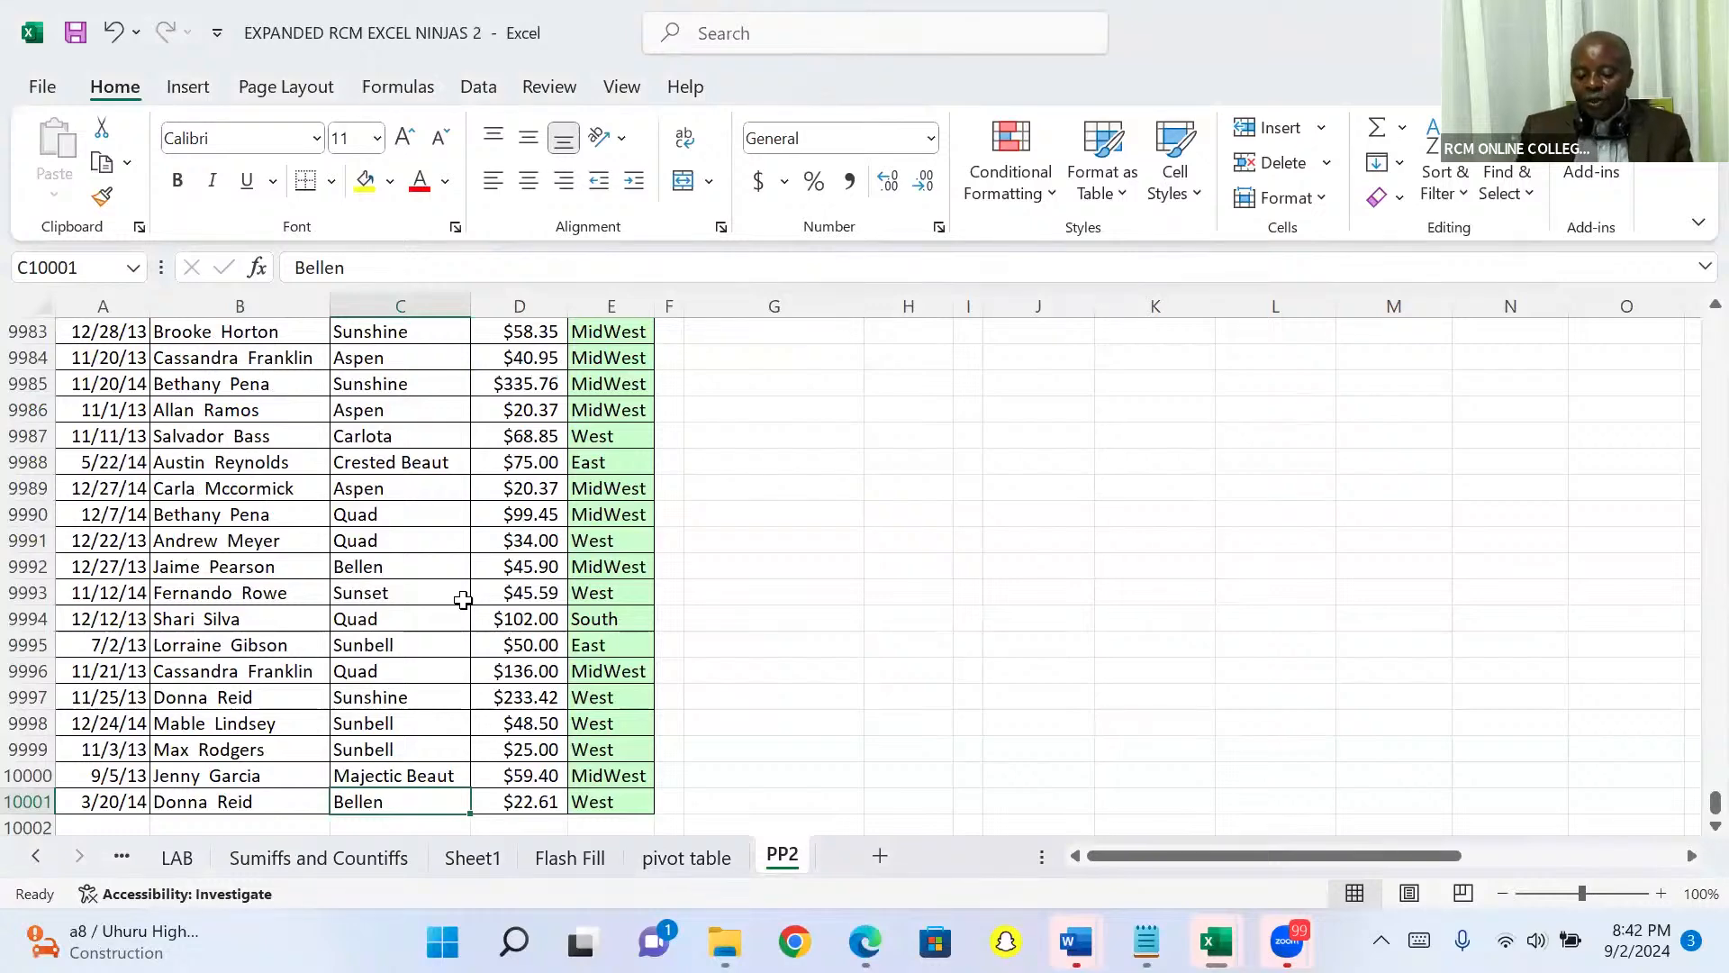
{"action": "key", "text": "Right"}
{"action": "key", "text": "Down"}
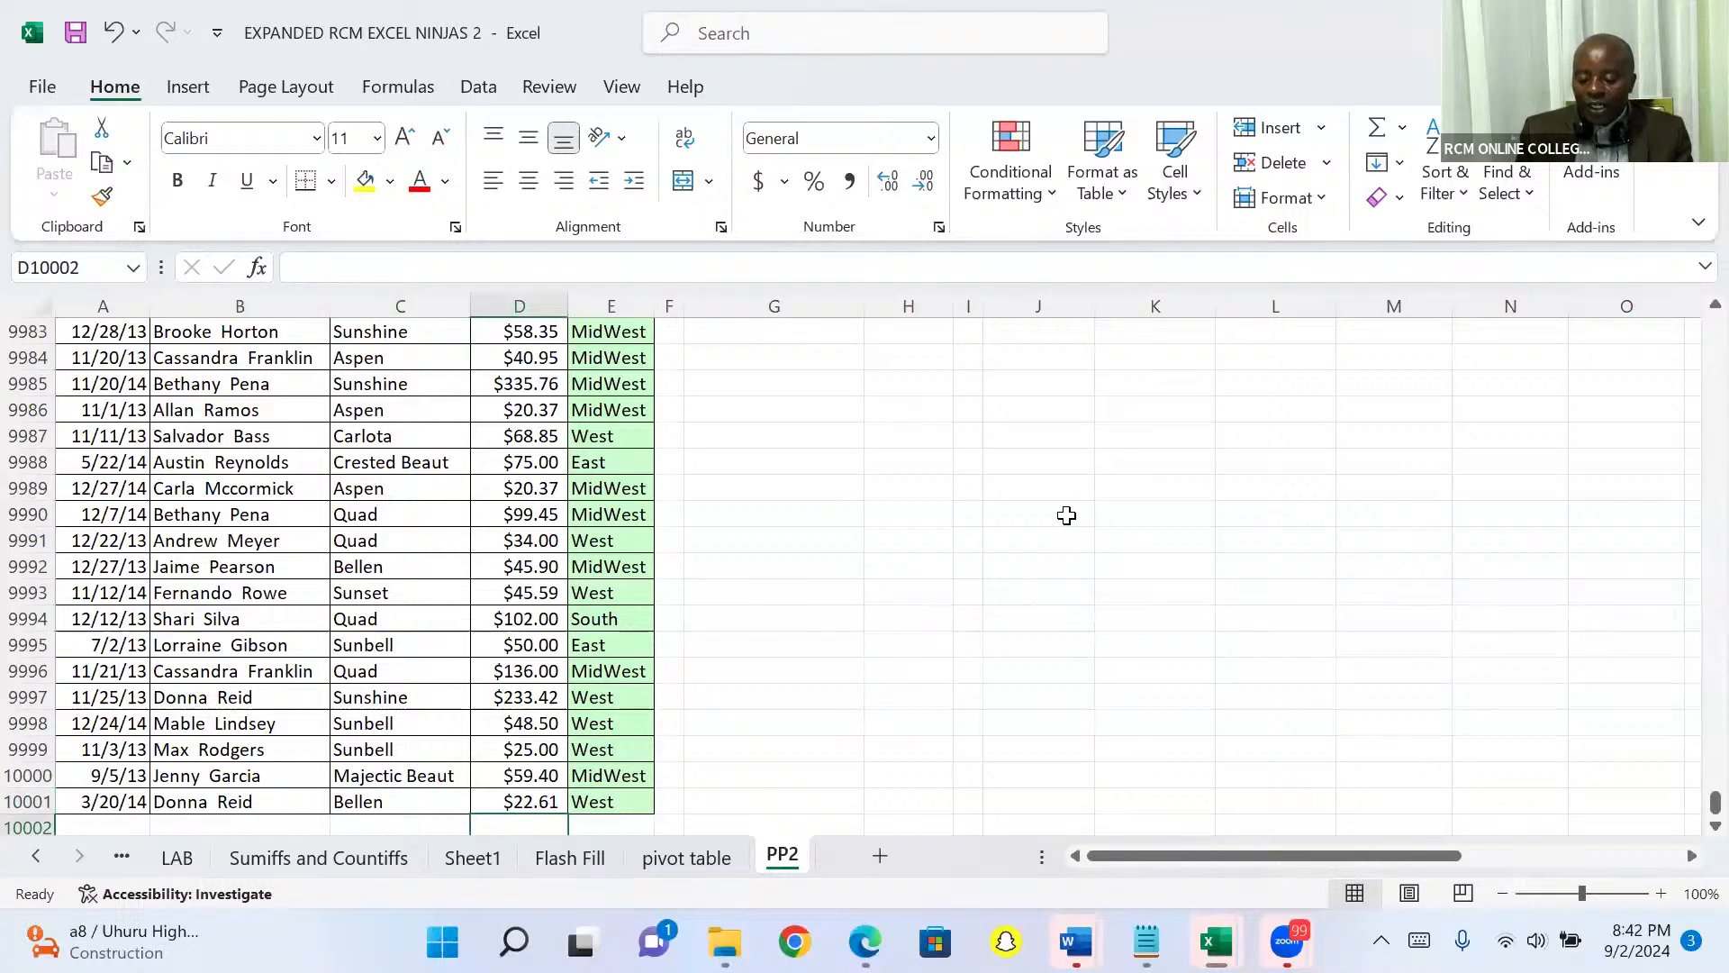
Enter the note "Alt =shortcut for Auto sum" in cell J9990
{"action": "left_click", "coordinate": [1067, 514]}
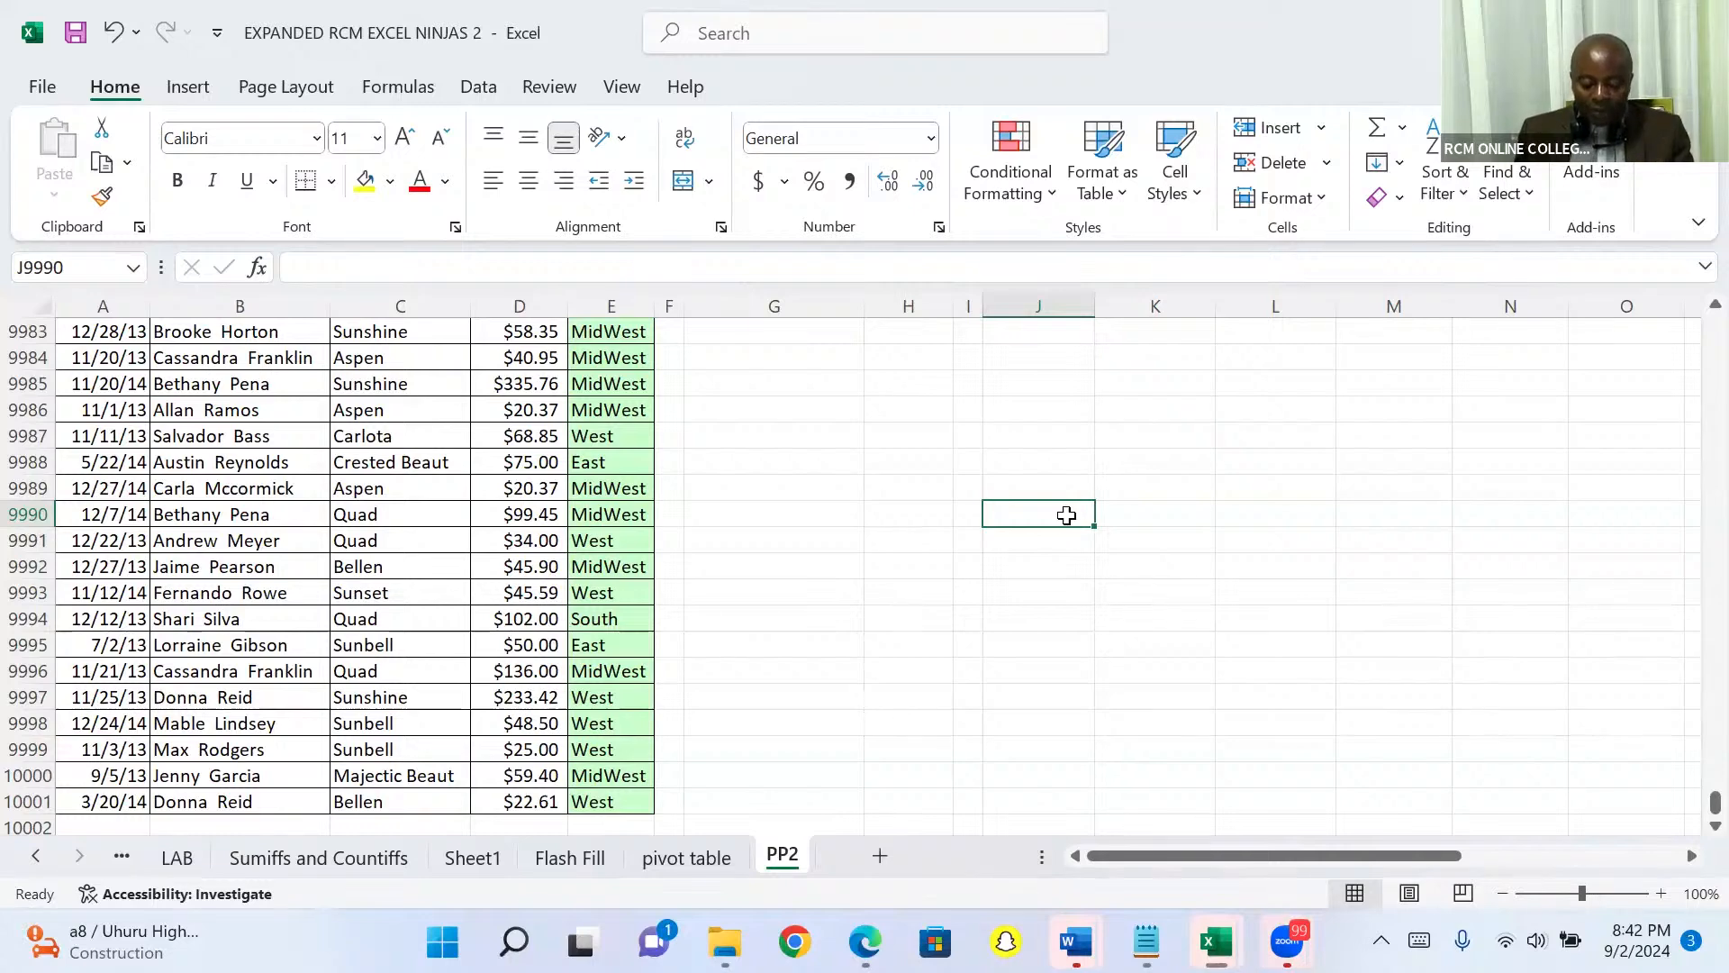
{"action": "type", "text": "A"}
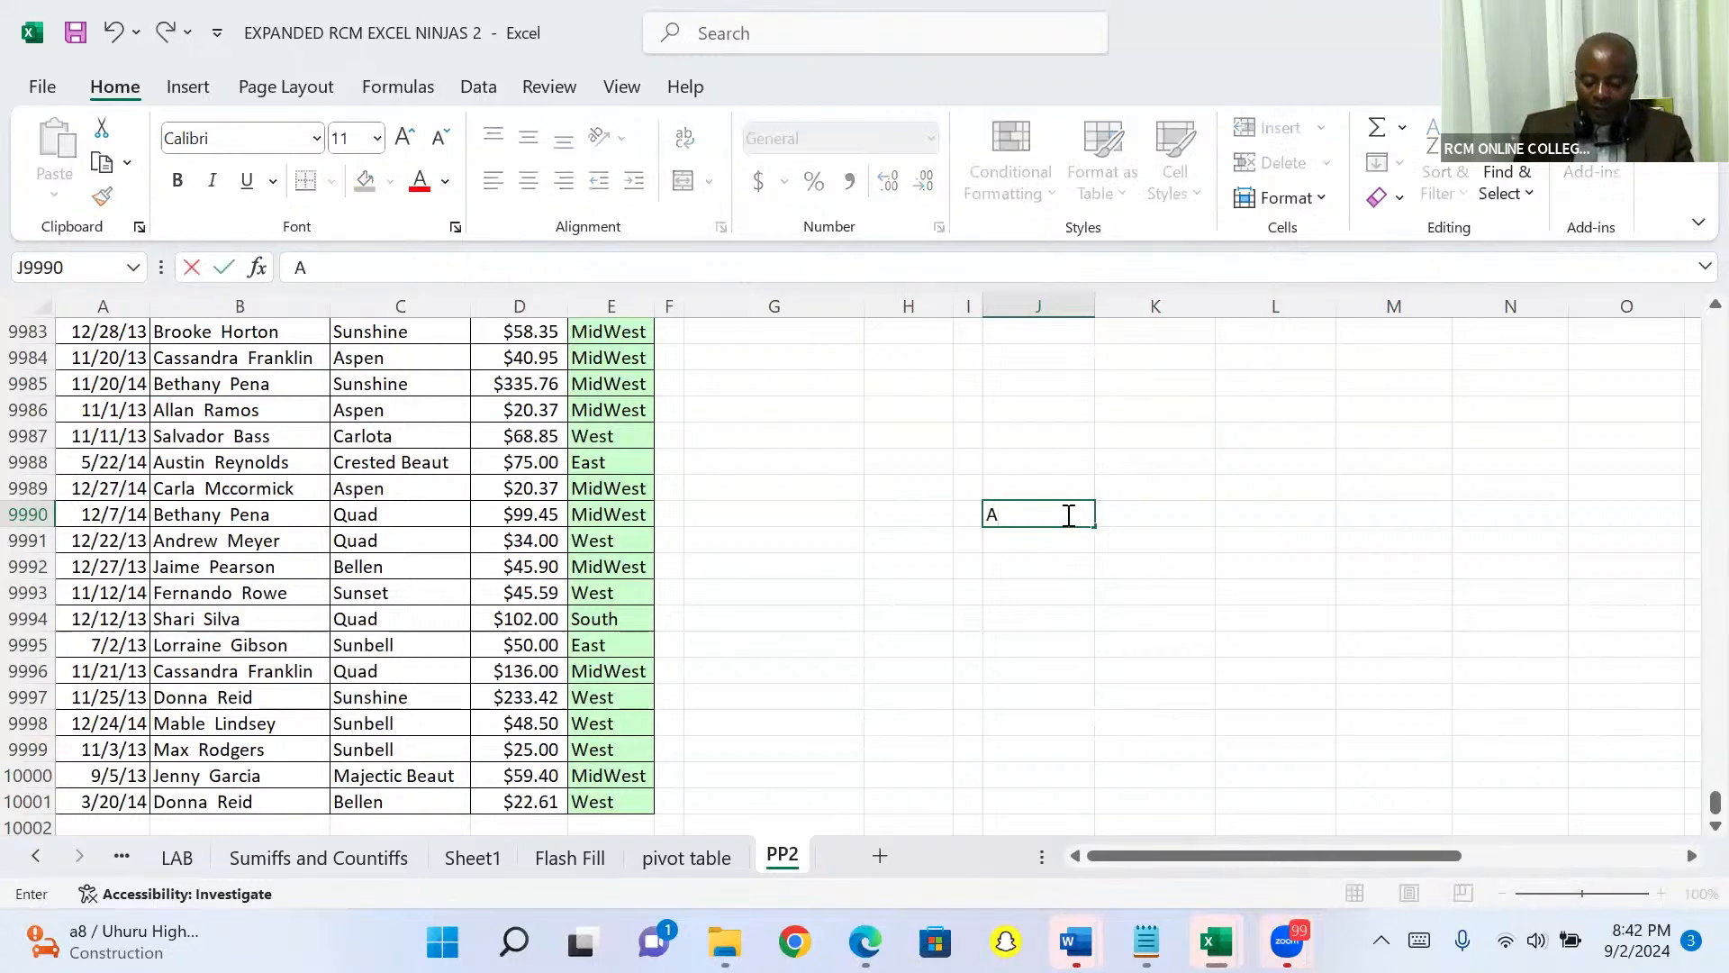
{"action": "type", "text": "lt ="}
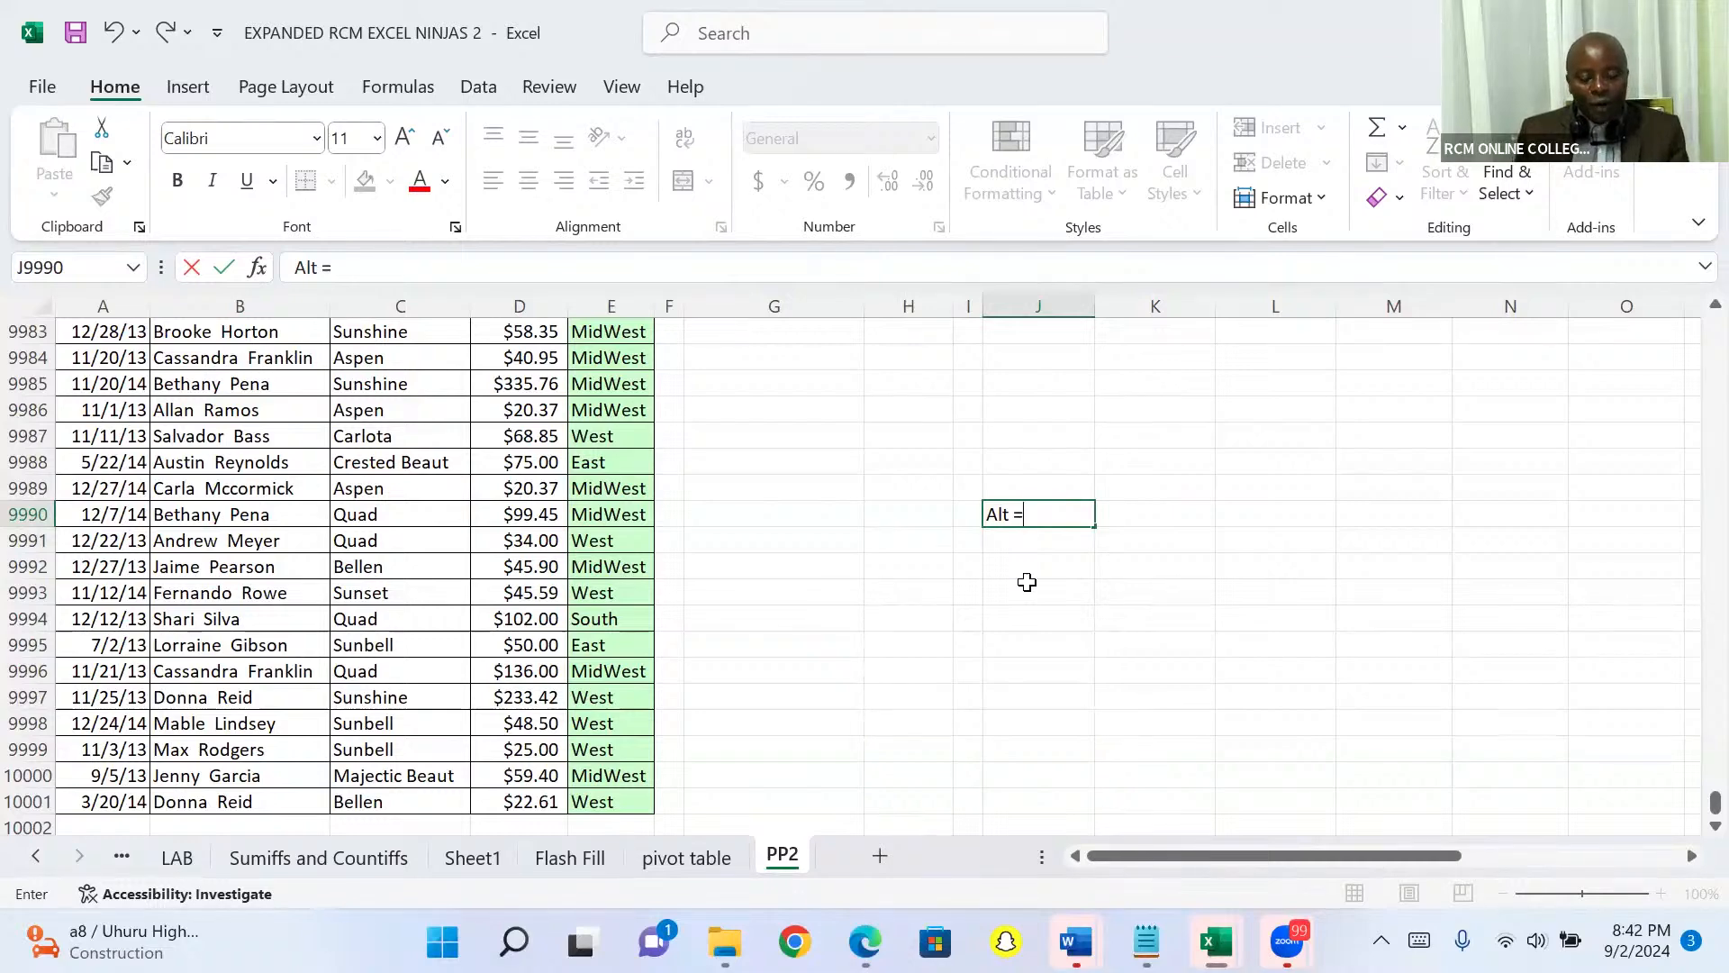
{"action": "type", "text": "s"}
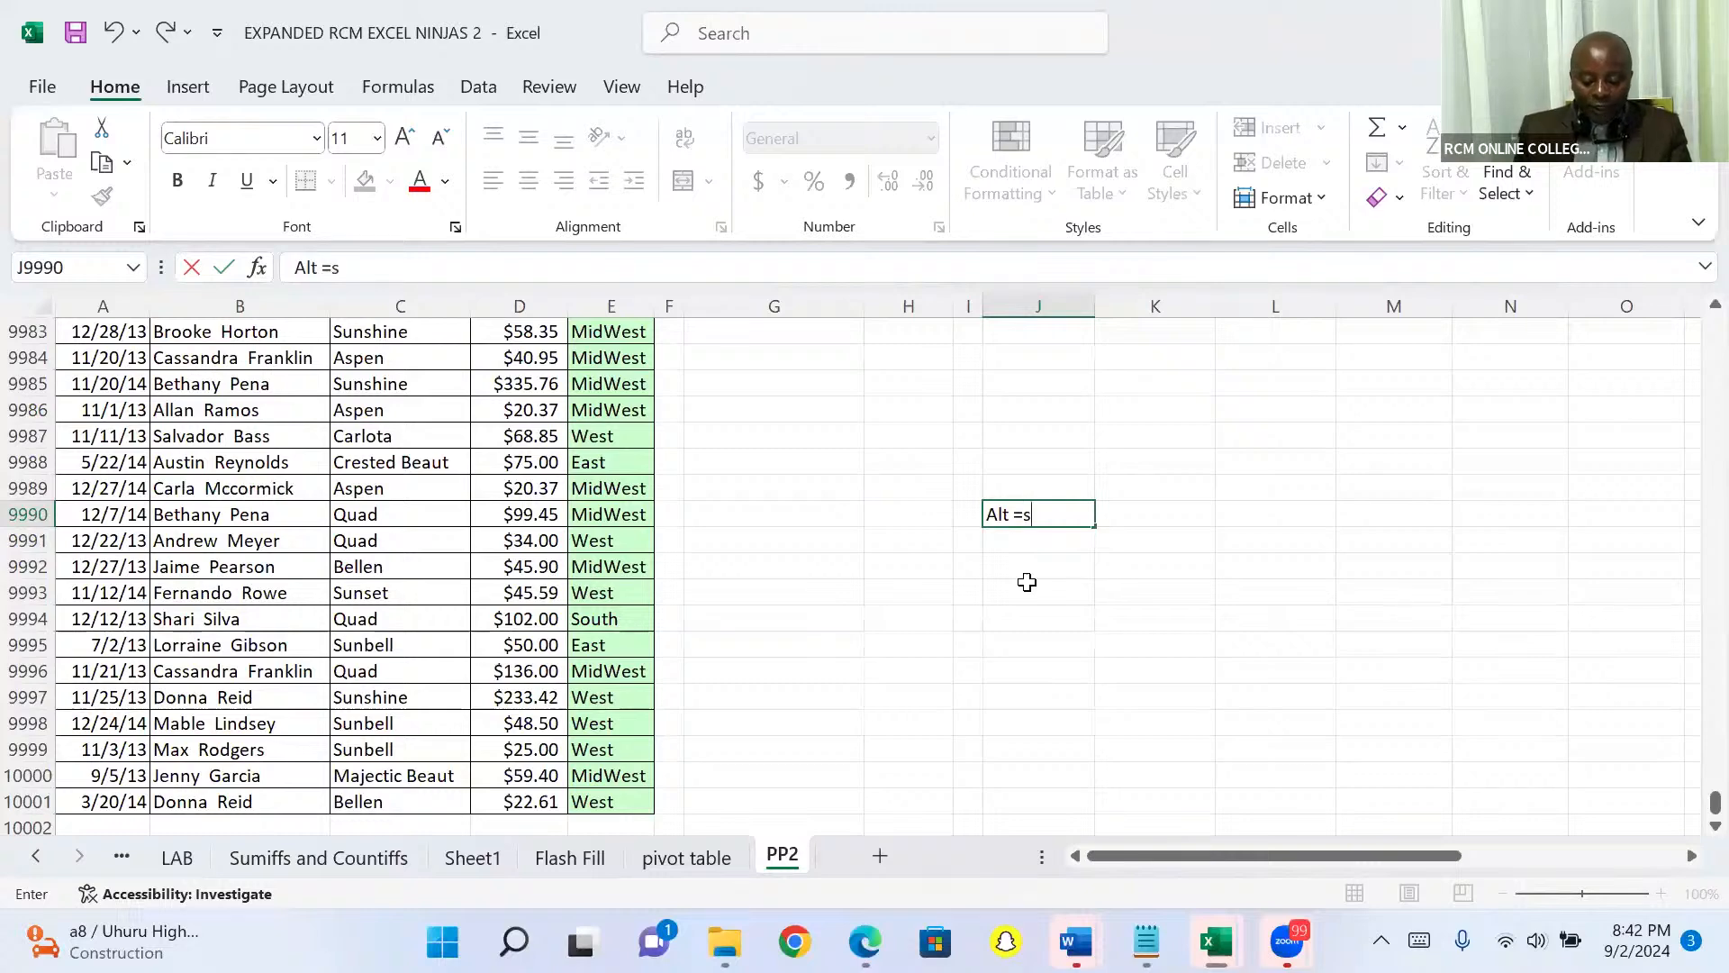
{"action": "type", "text": "ho"}
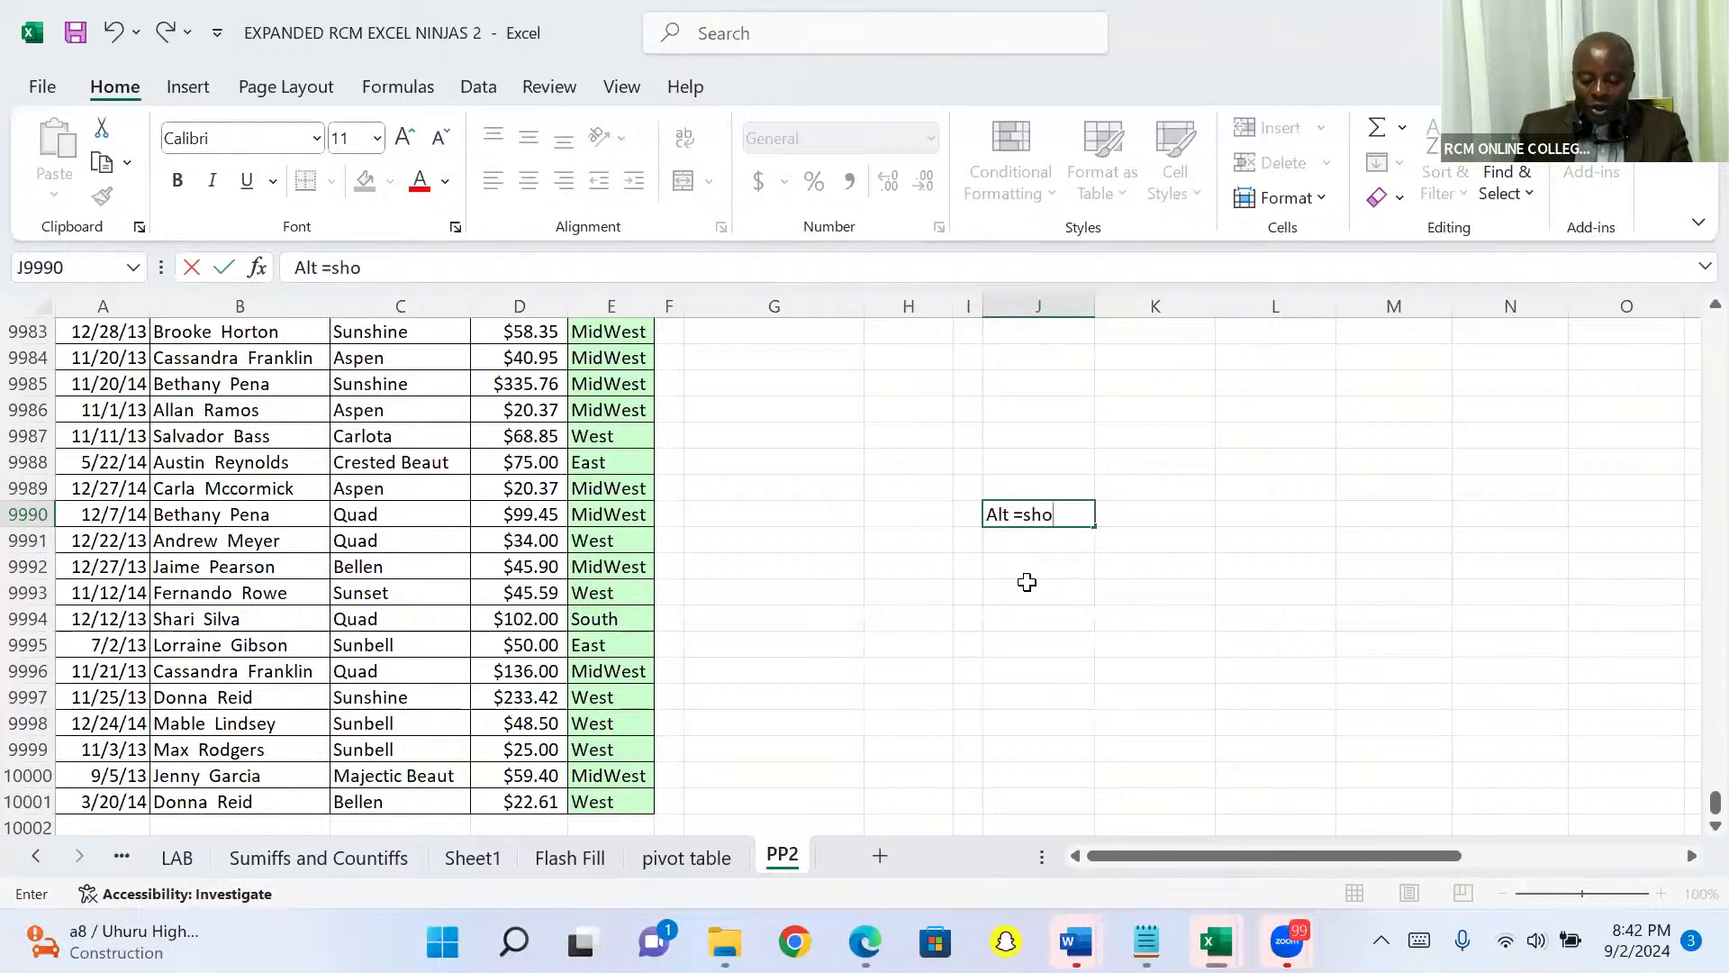
{"action": "type", "text": "rtcut f"}
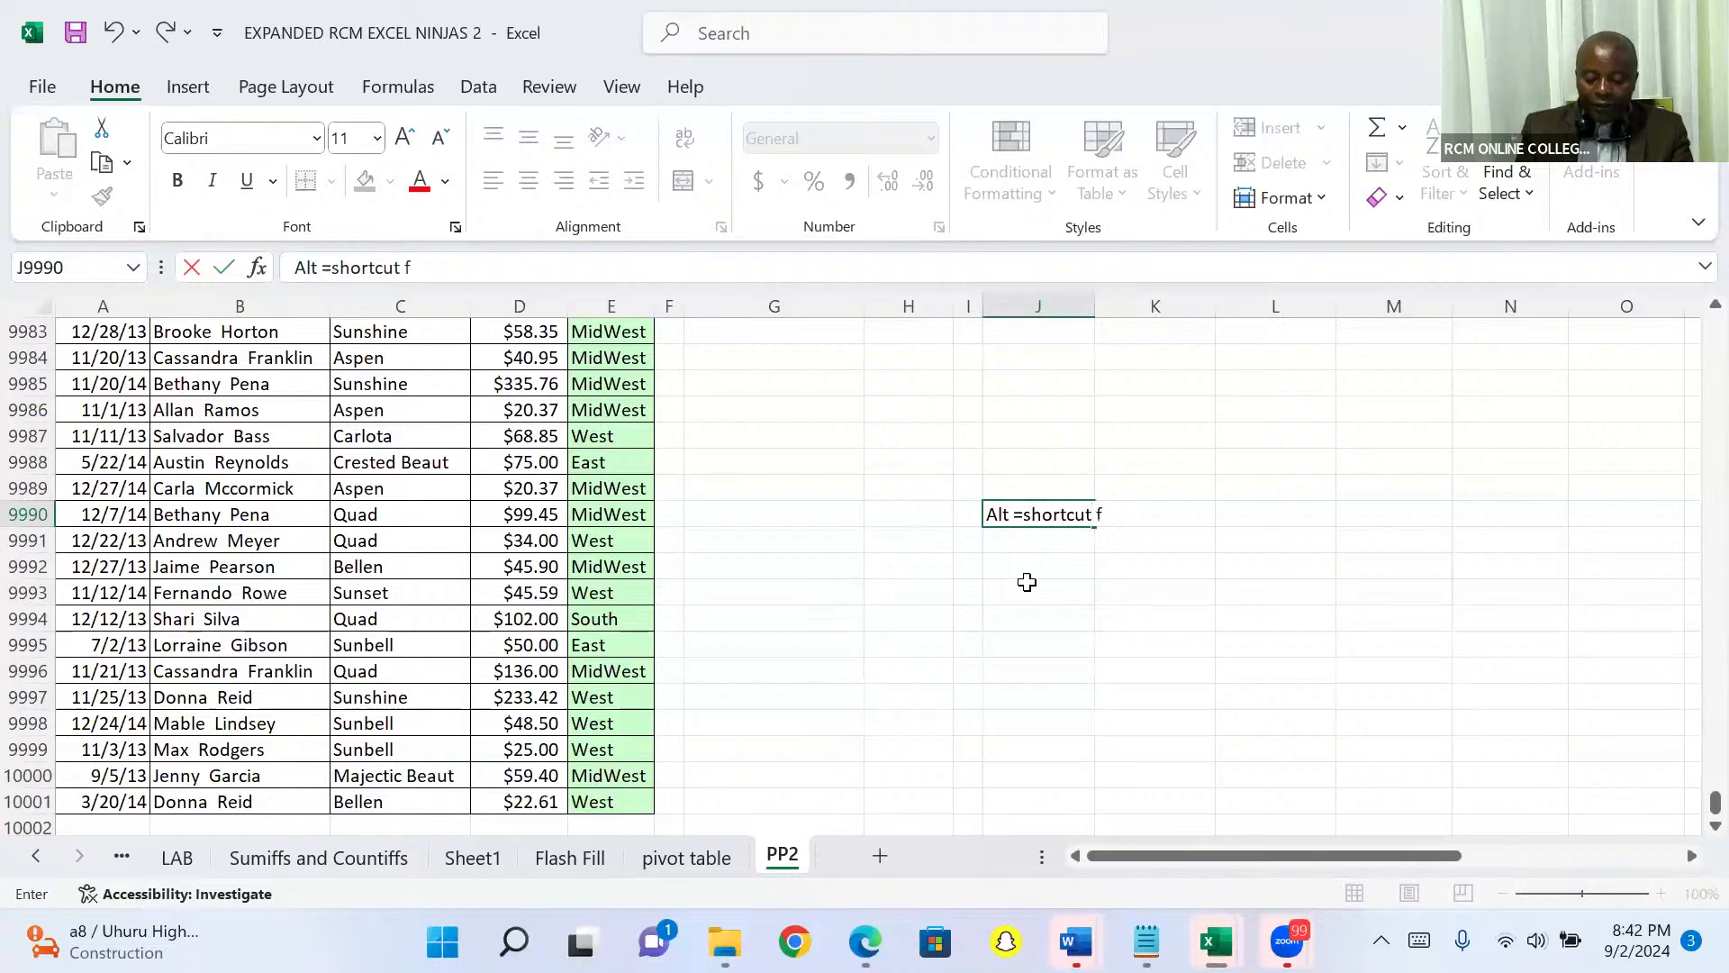
{"action": "type", "text": "or Auto sum"}
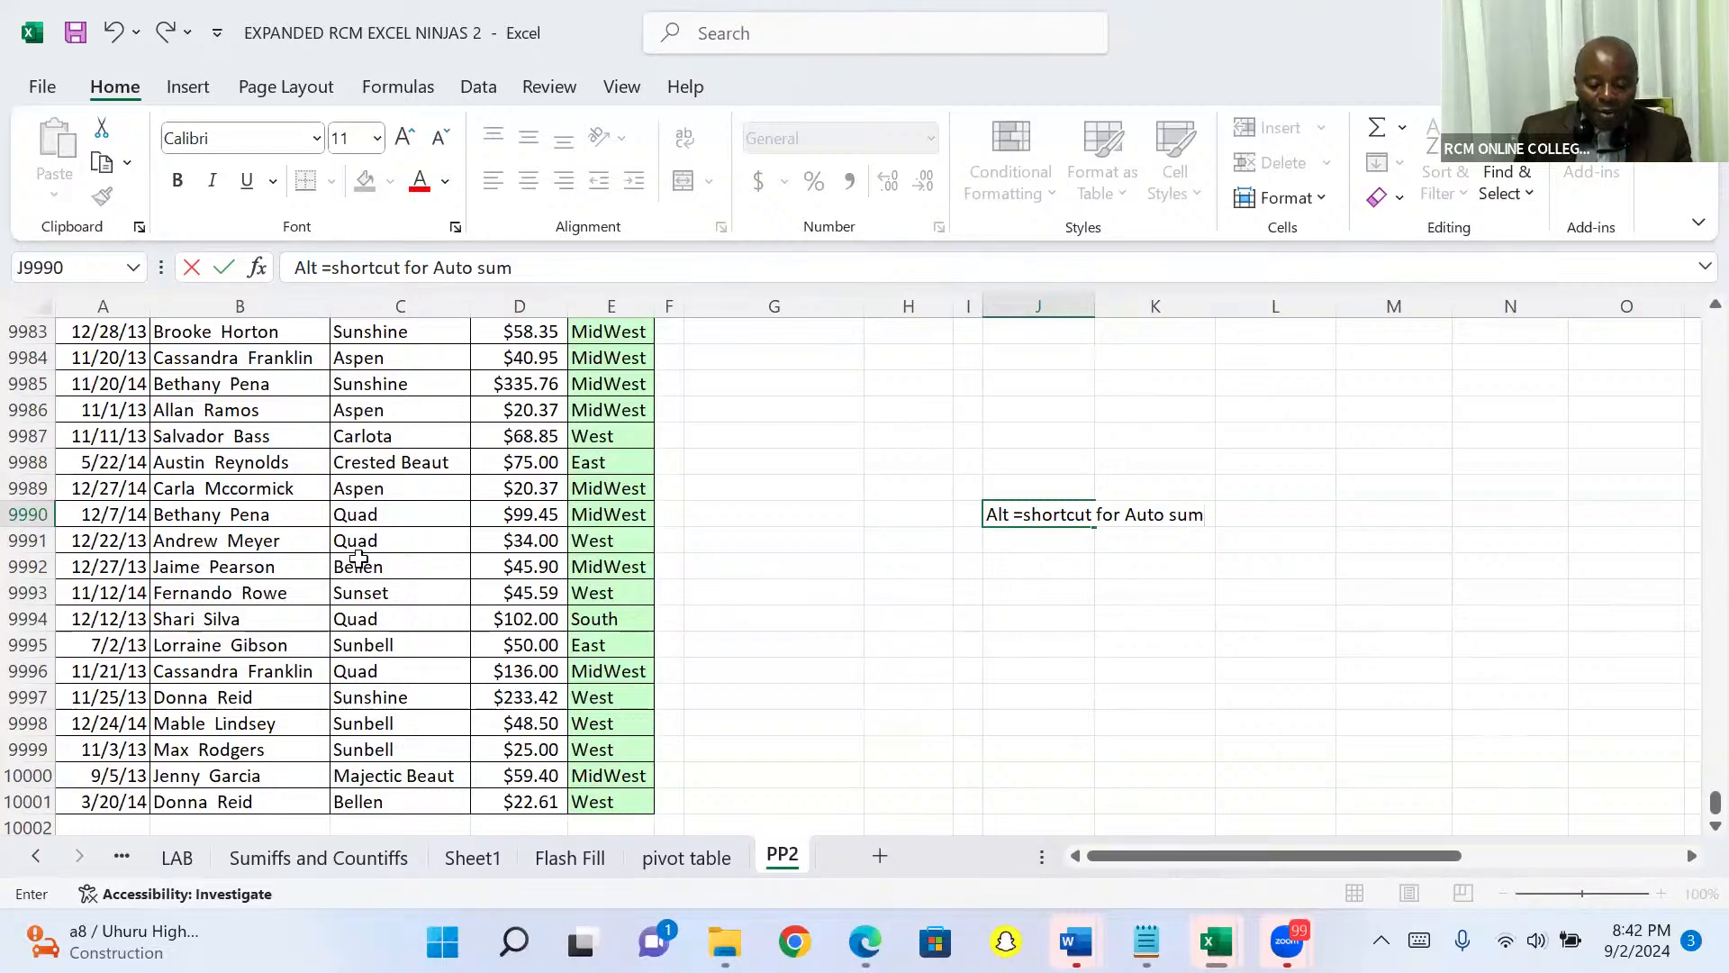
Total the Sales column in cell D10002 with AutoSum over D2:D10001
{"action": "left_click", "coordinate": [520, 825]}
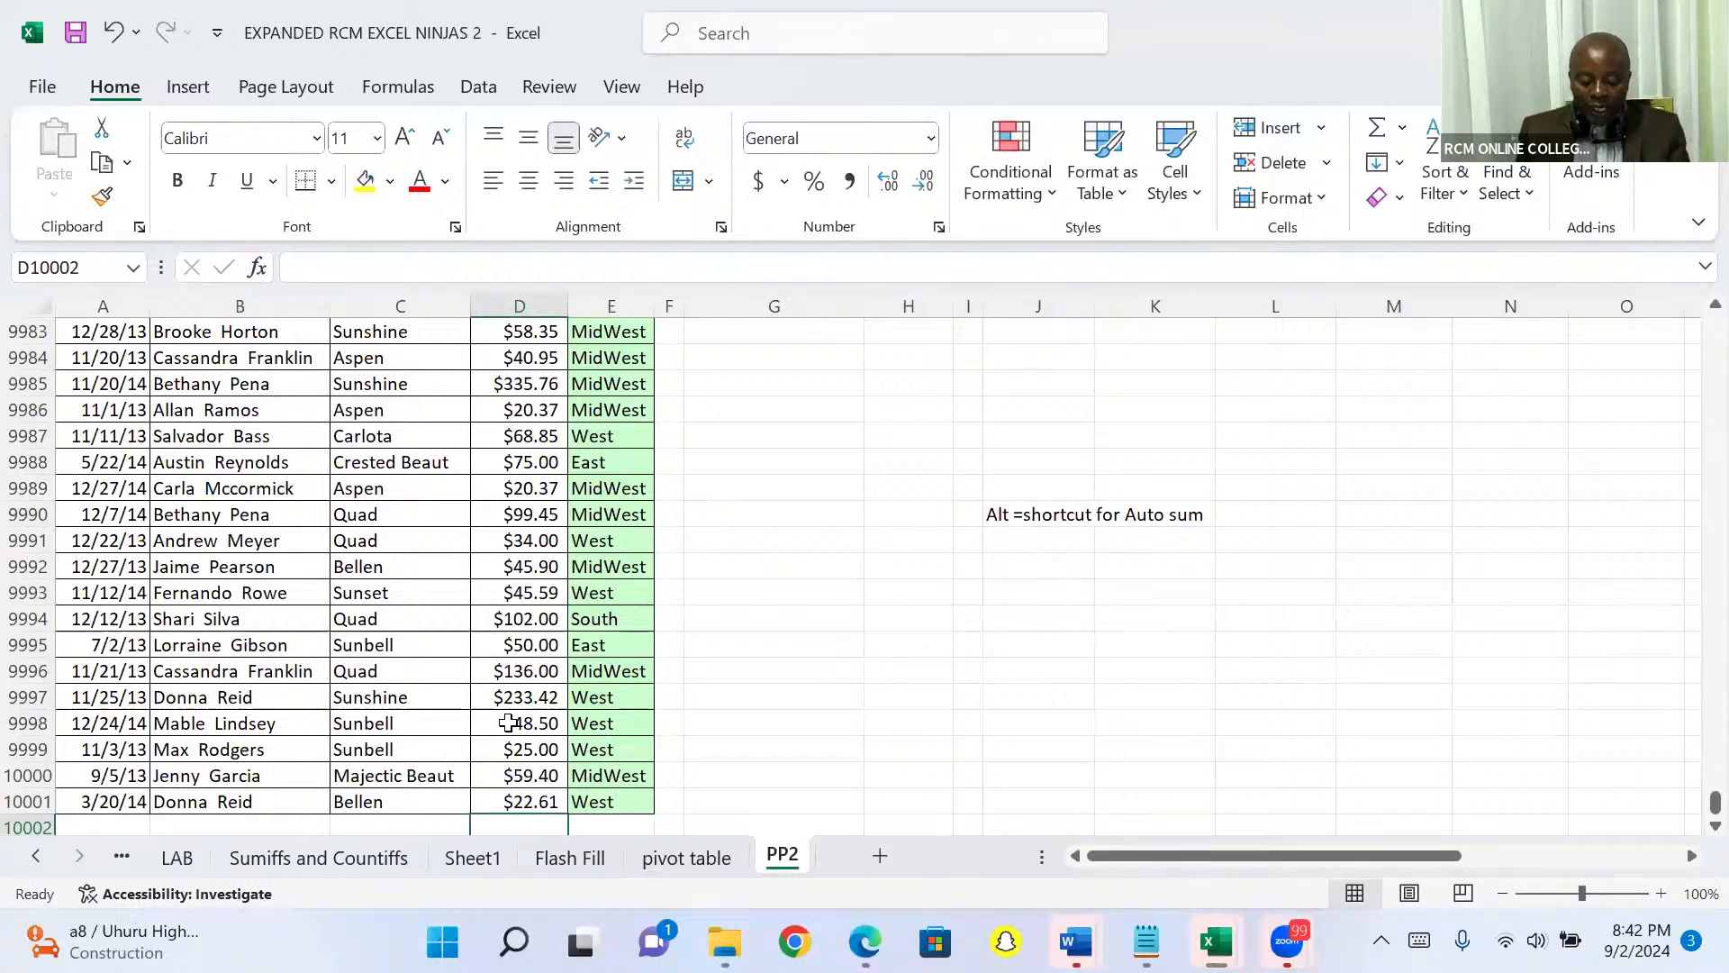
{"action": "key", "text": "alt+equal"}
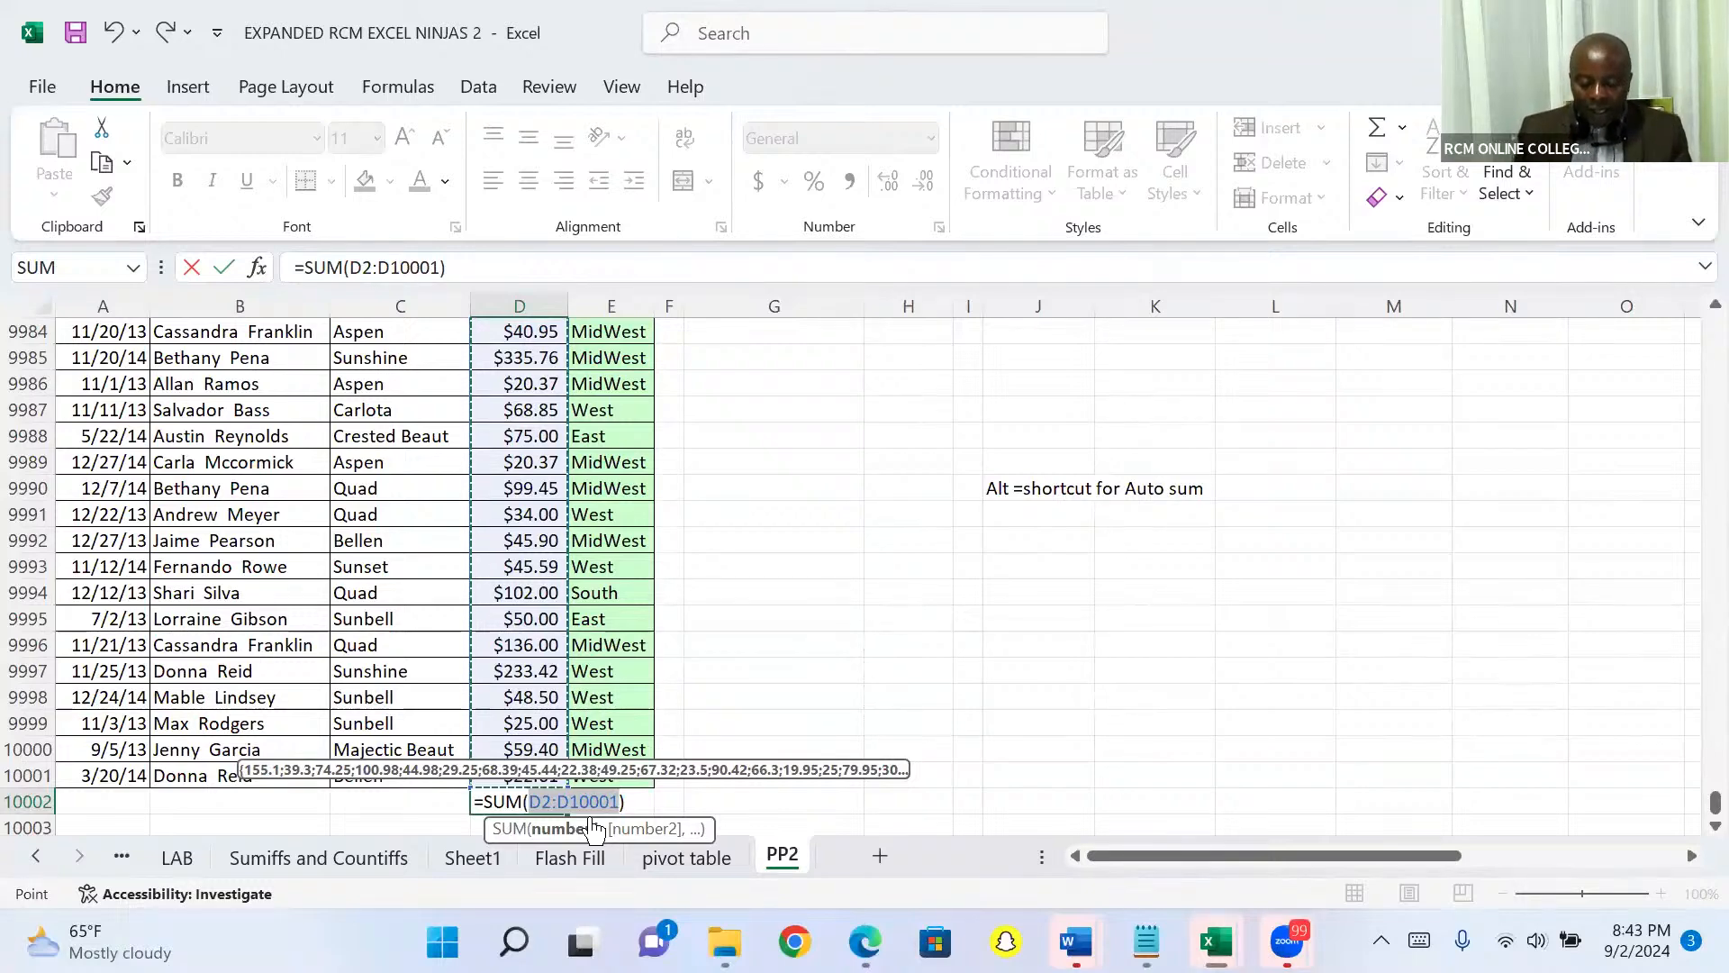
{"action": "key", "text": "Return"}
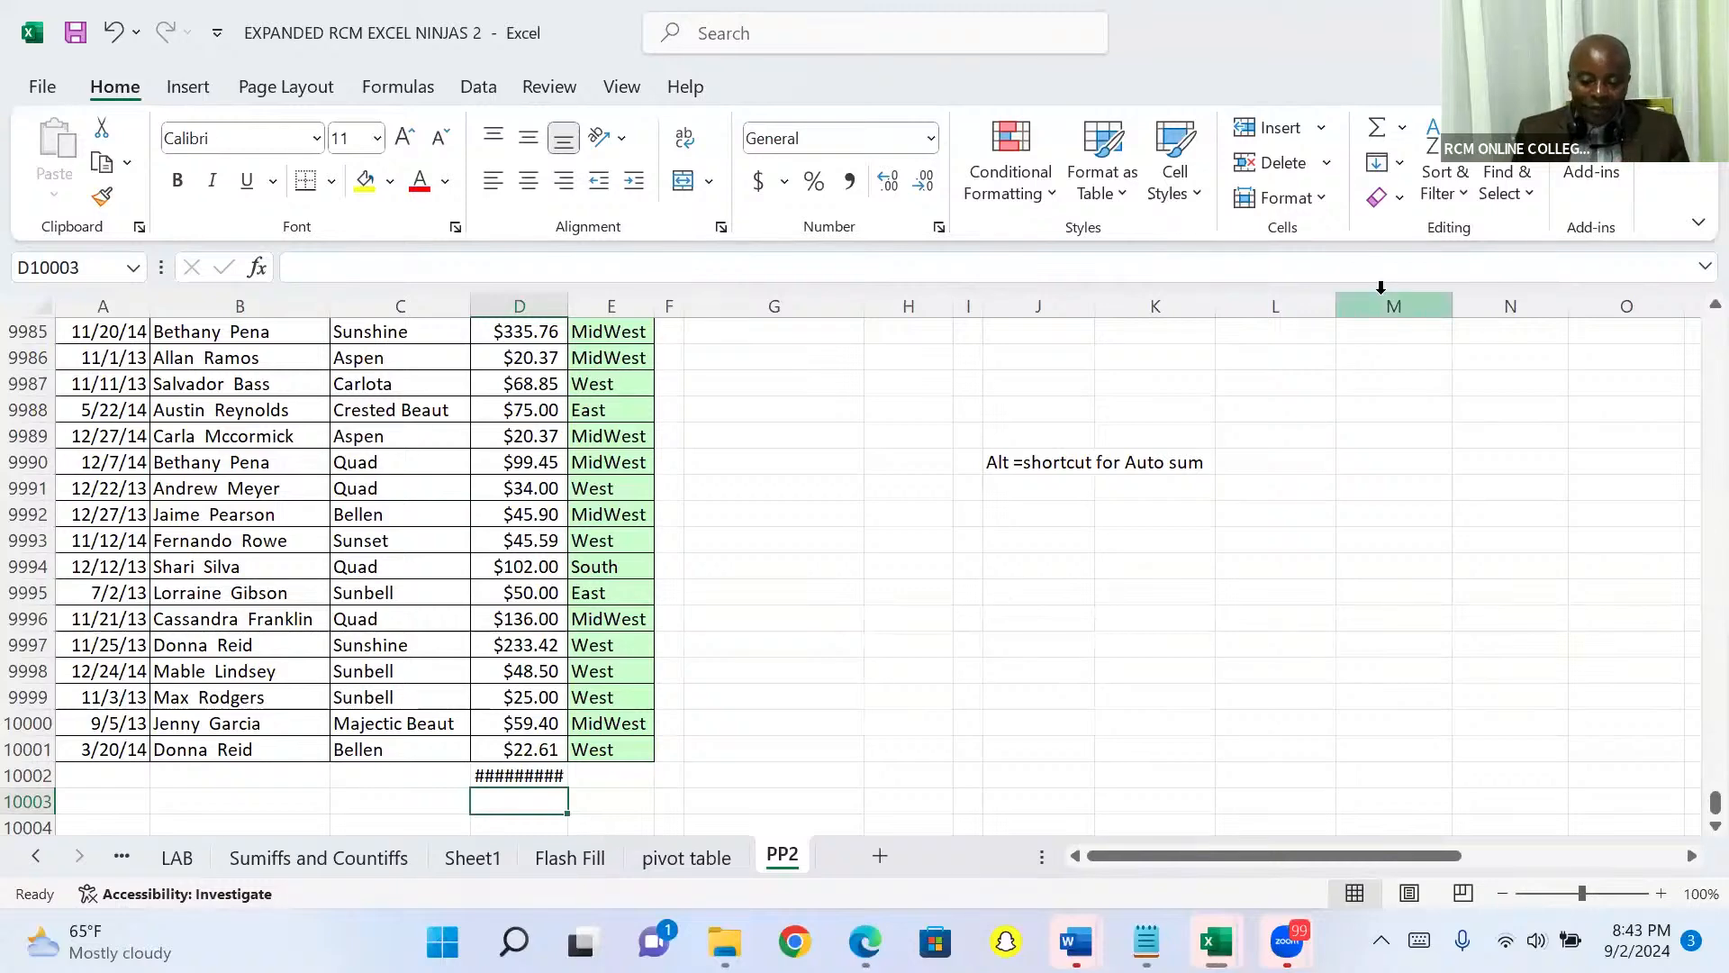
Enter the sample texts "qwertyuiiiigtrd", "qwertdresartttt" and "tryrewryuuuiiihtrs" in cells M9988, N9988 and O9988
{"action": "left_click", "coordinate": [1423, 416]}
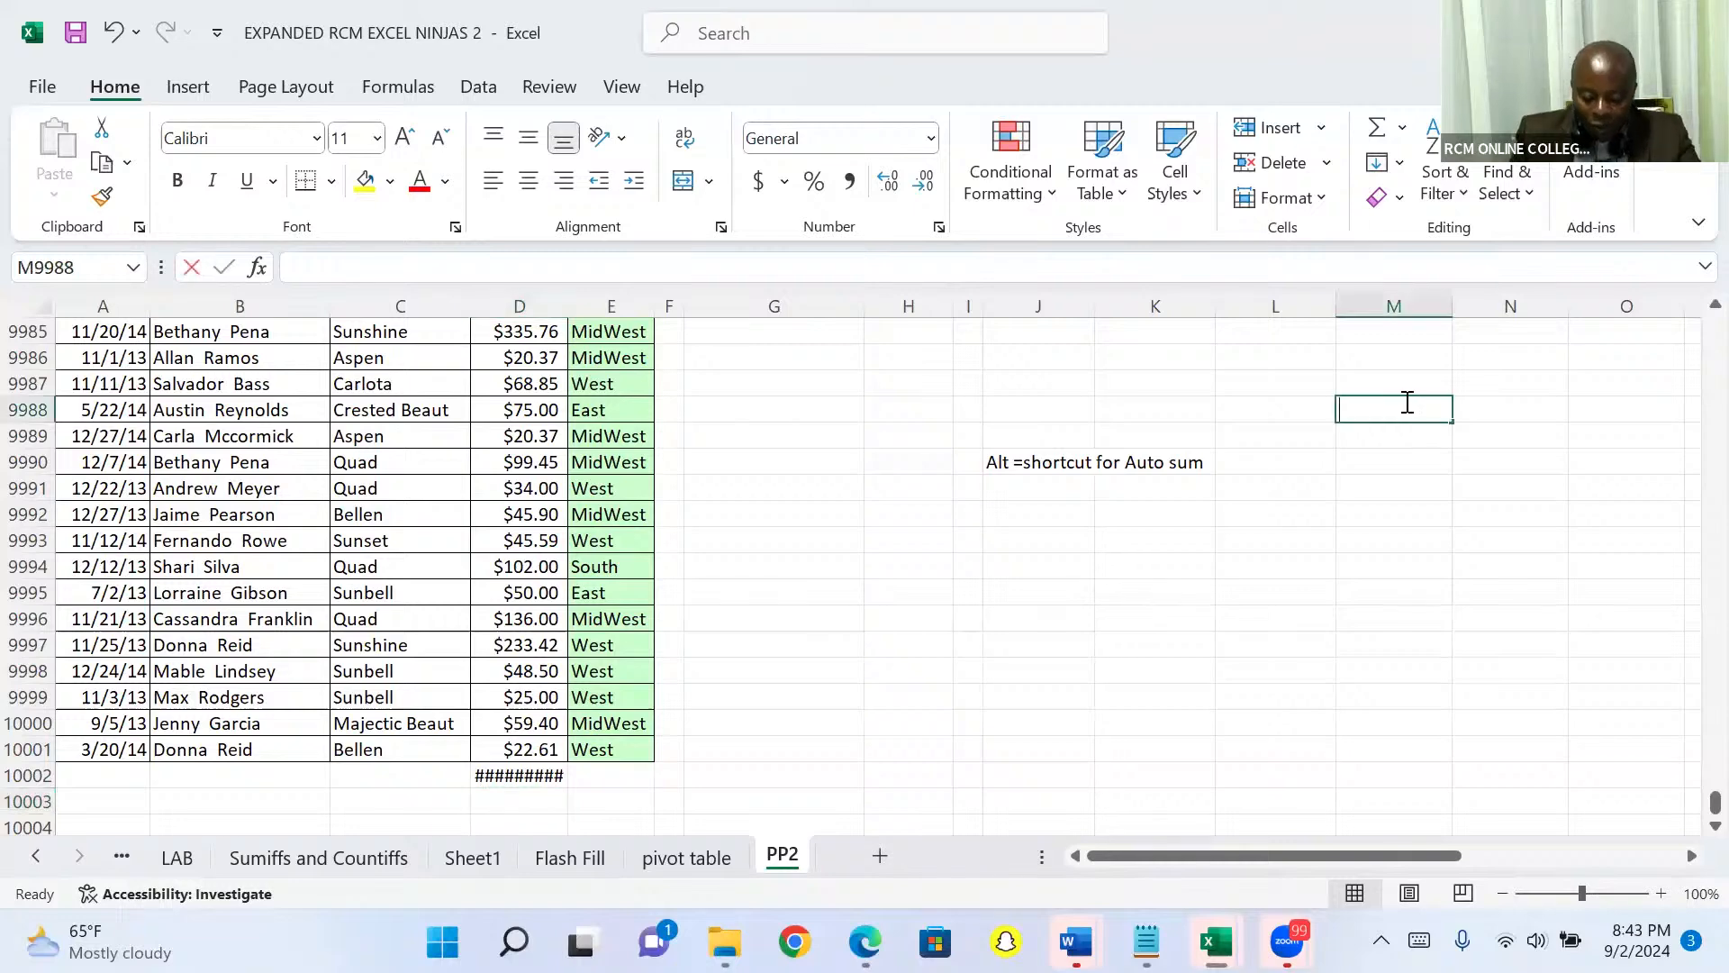
{"action": "type", "text": "qwertyuiiiigtrd"}
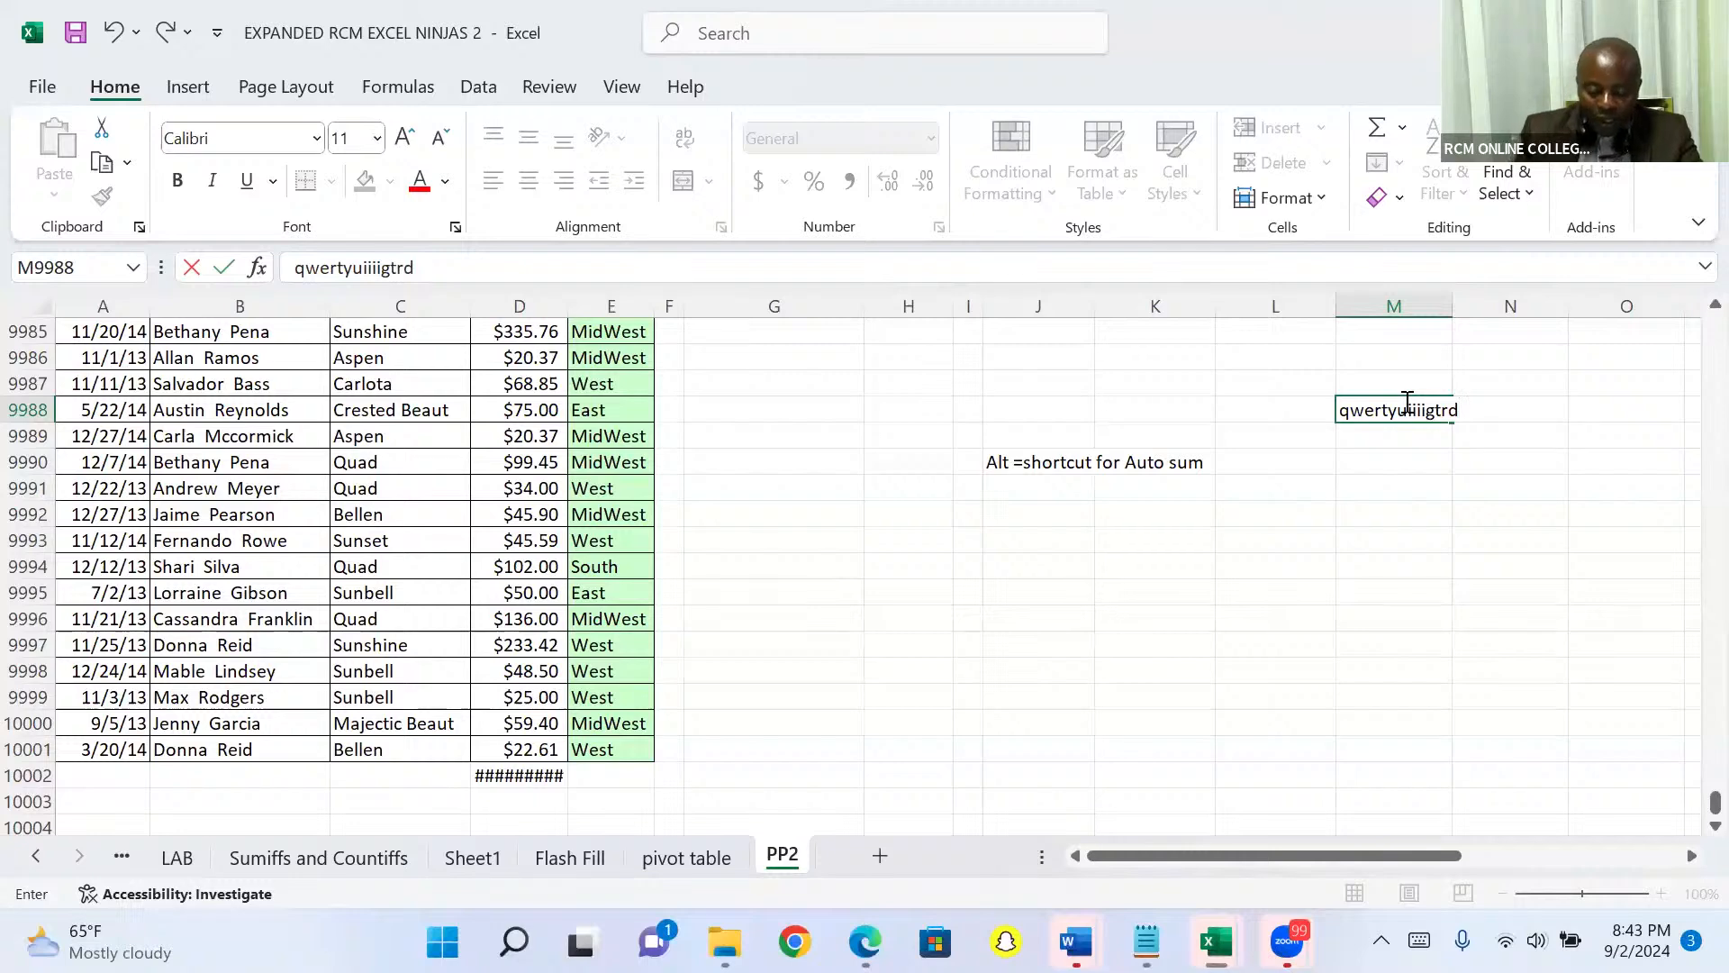
{"action": "key", "text": "Tab"}
{"action": "type", "text": "qwertdresa"}
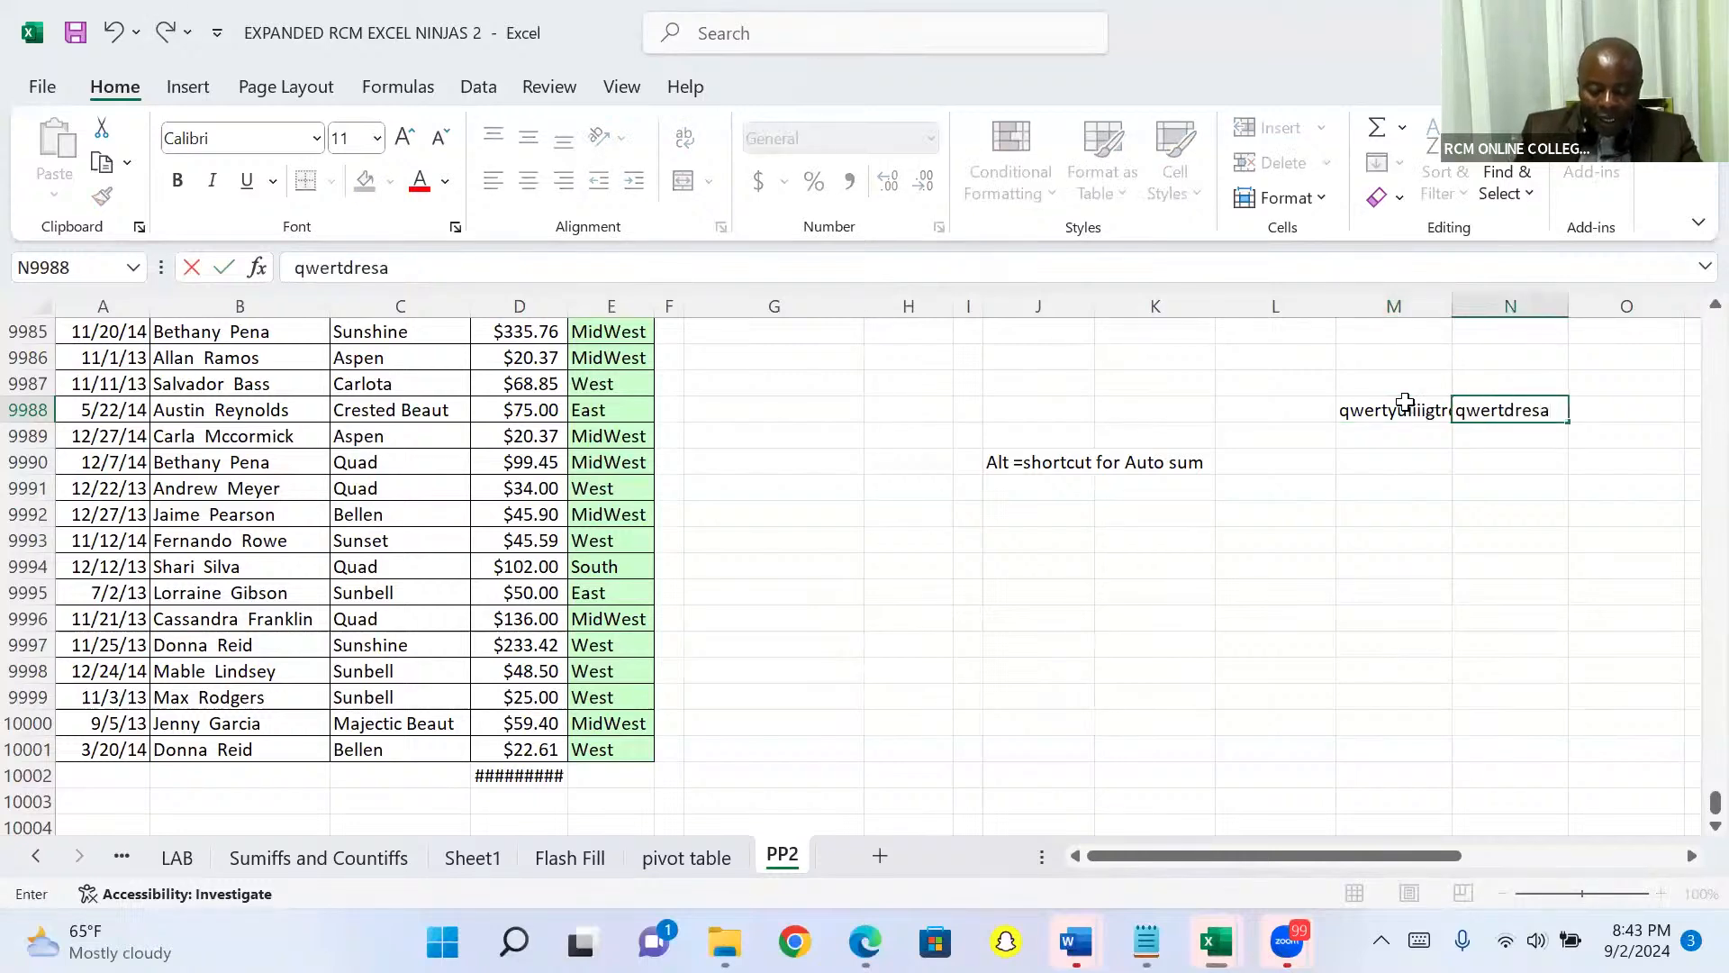
{"action": "type", "text": "rtttt"}
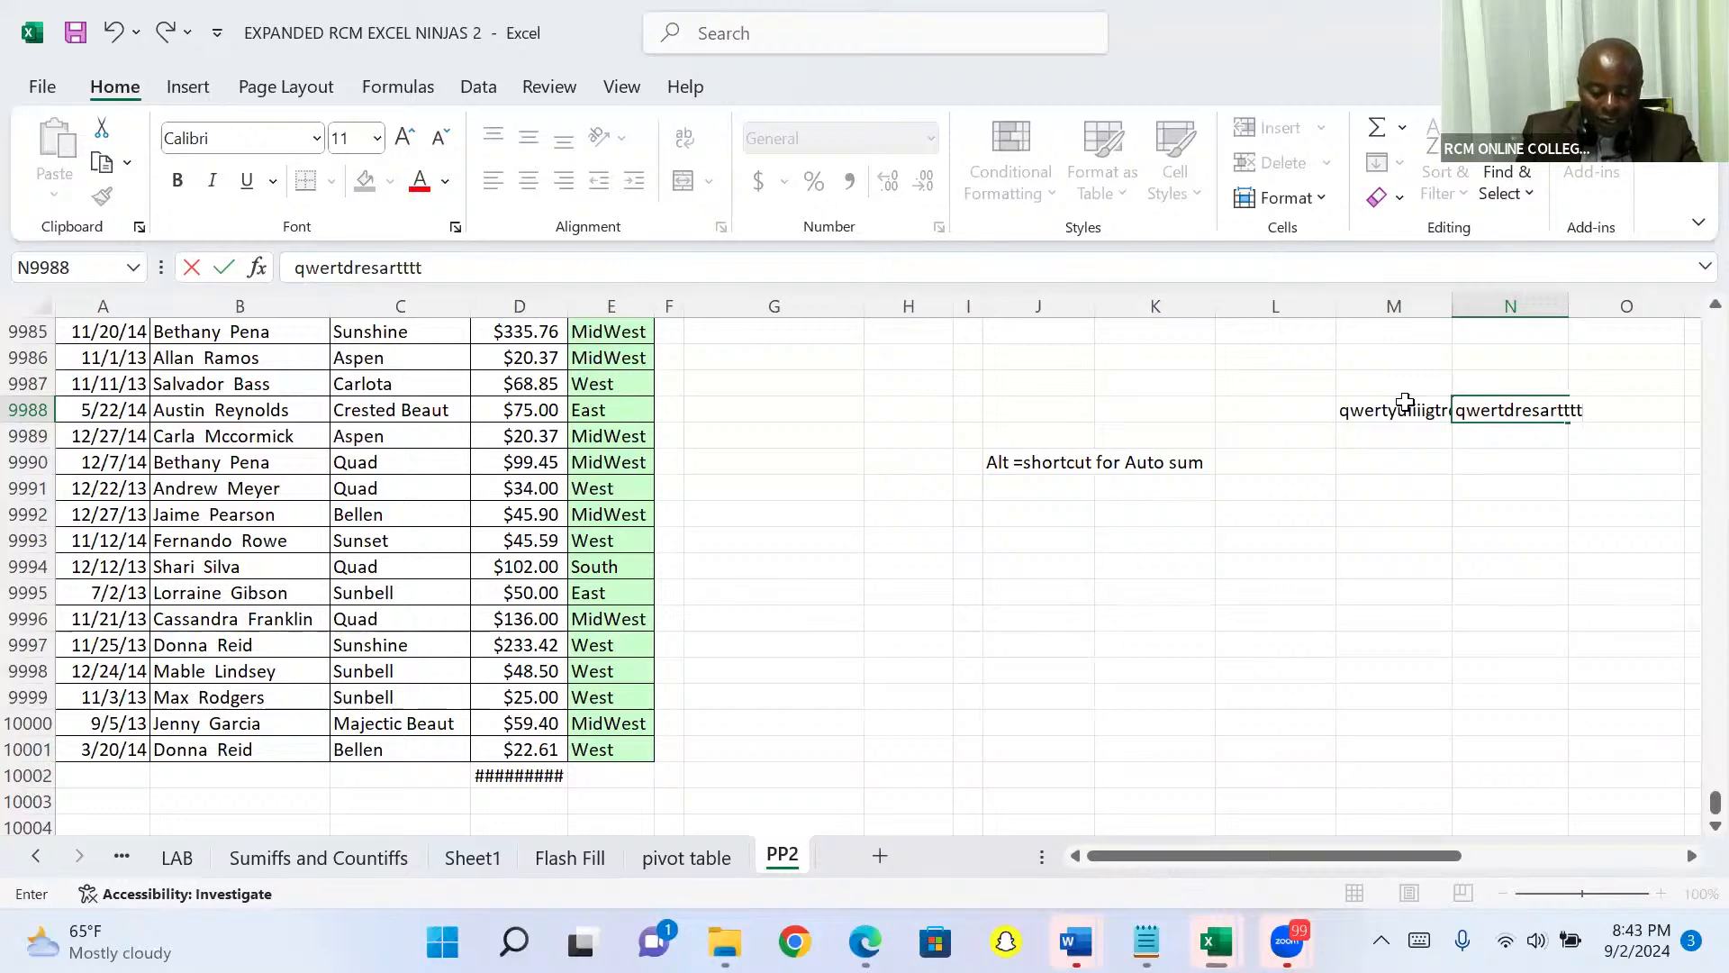
{"action": "key", "text": "Tab"}
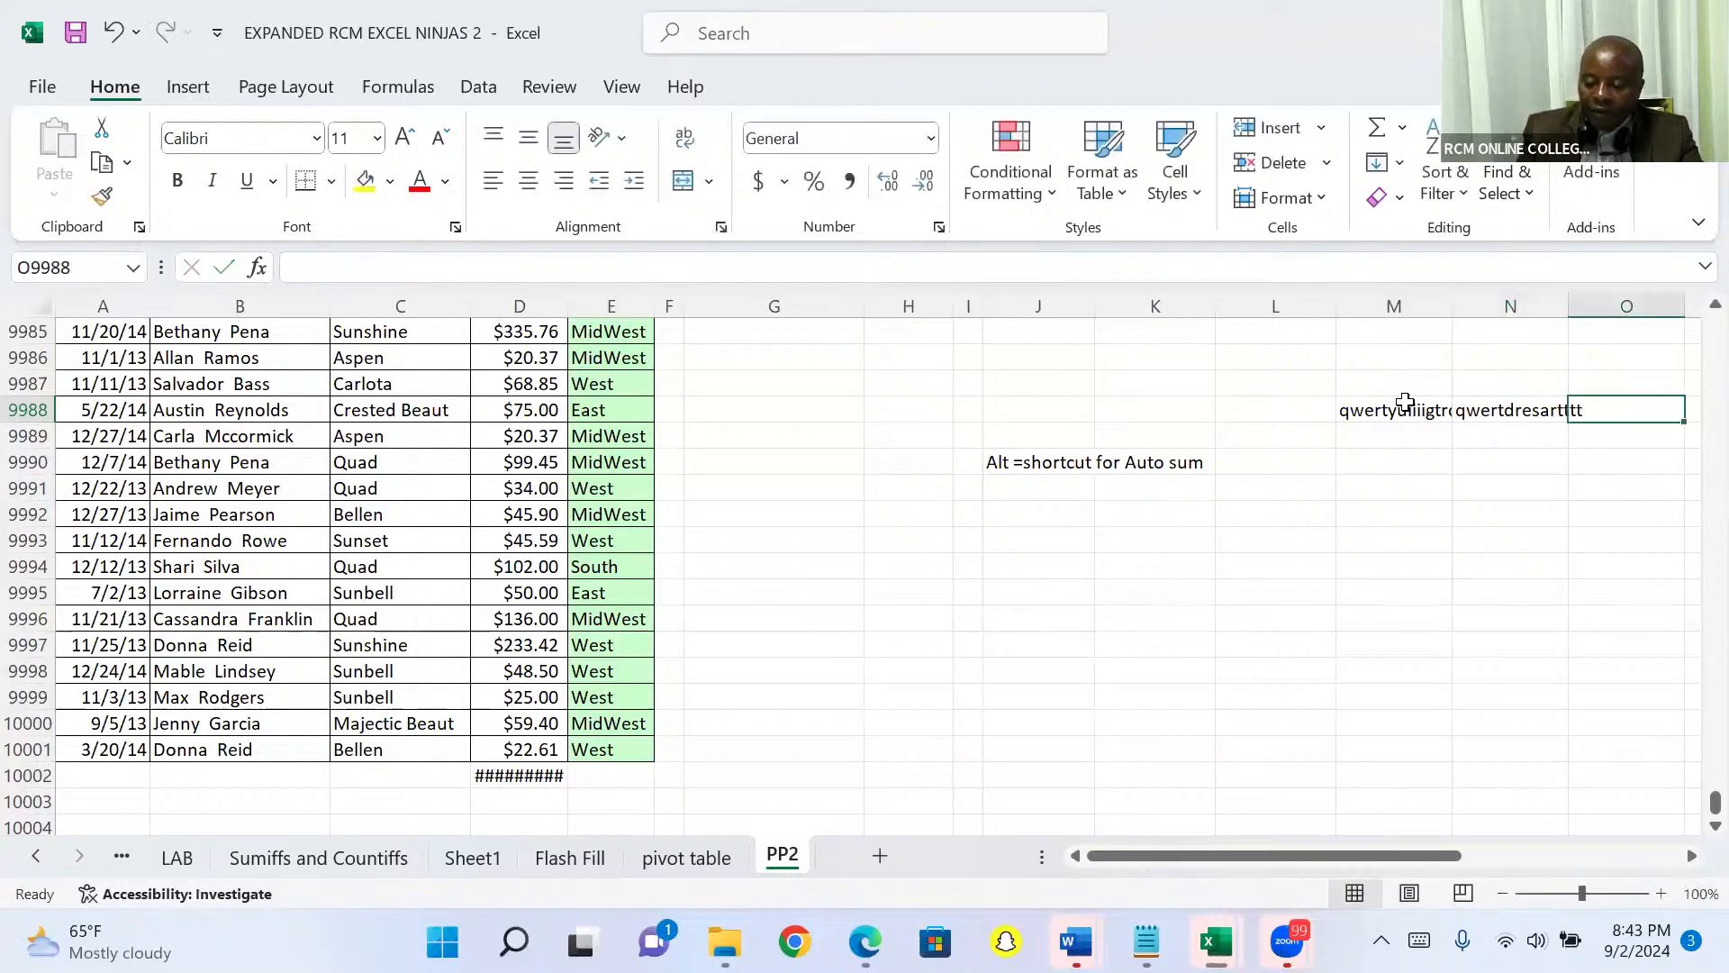
{"action": "type", "text": "tryrewryuuu"}
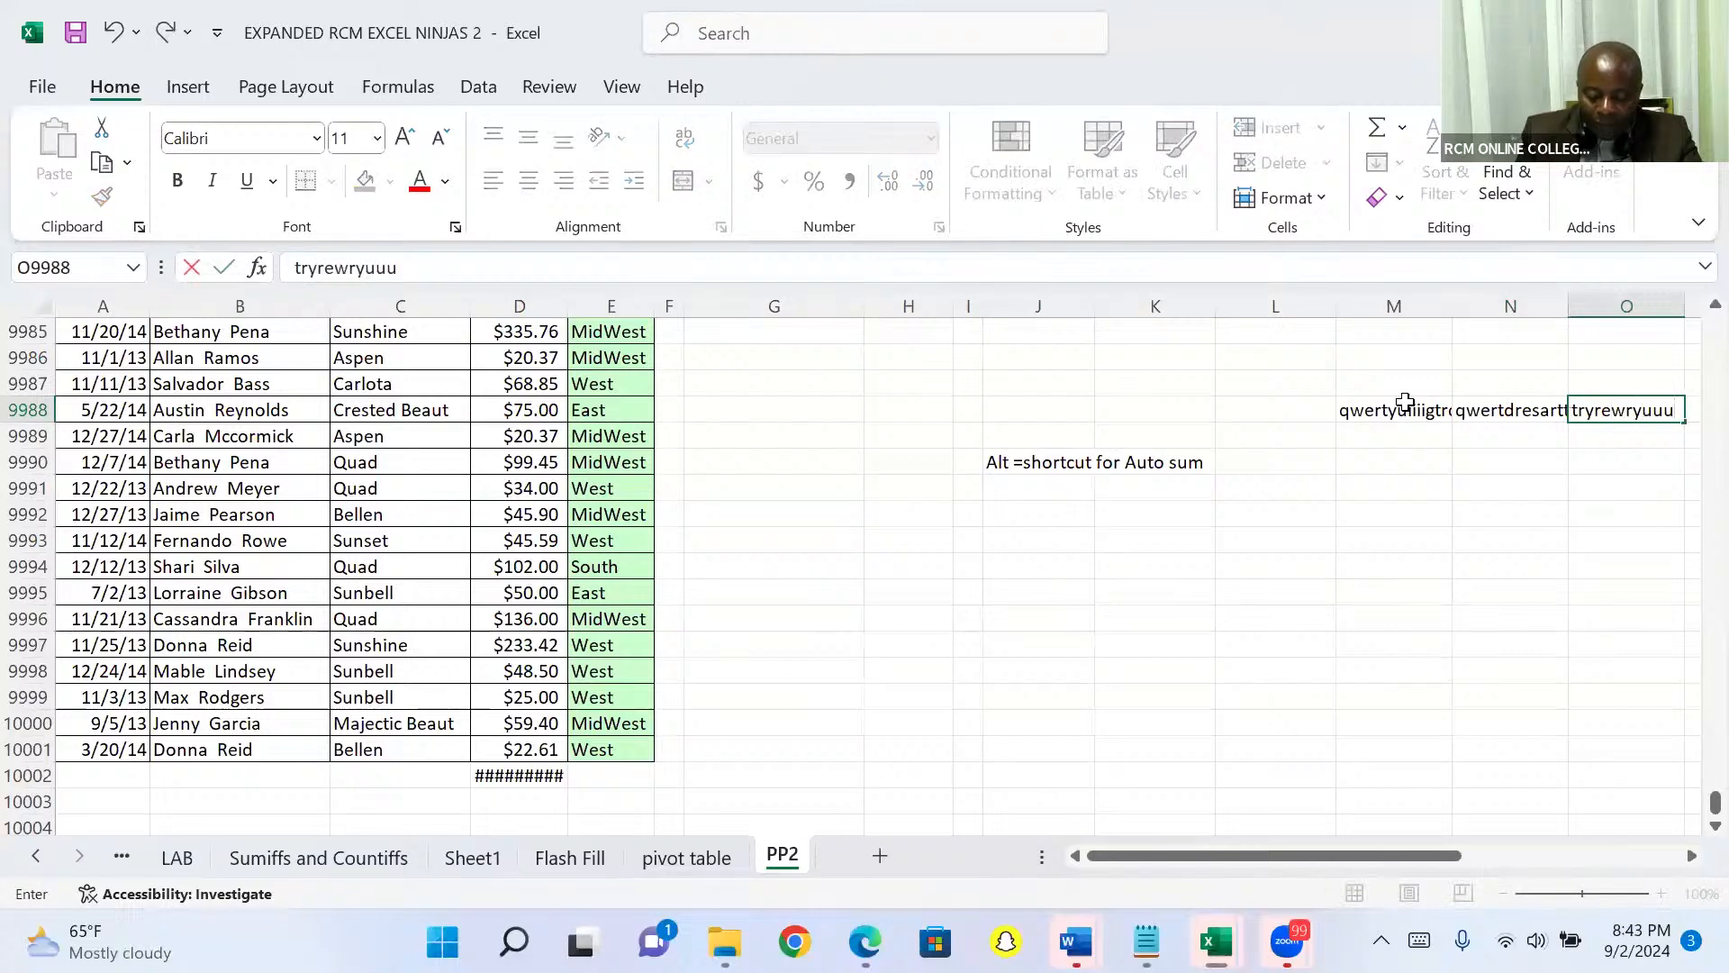
{"action": "type", "text": "iiihtrs"}
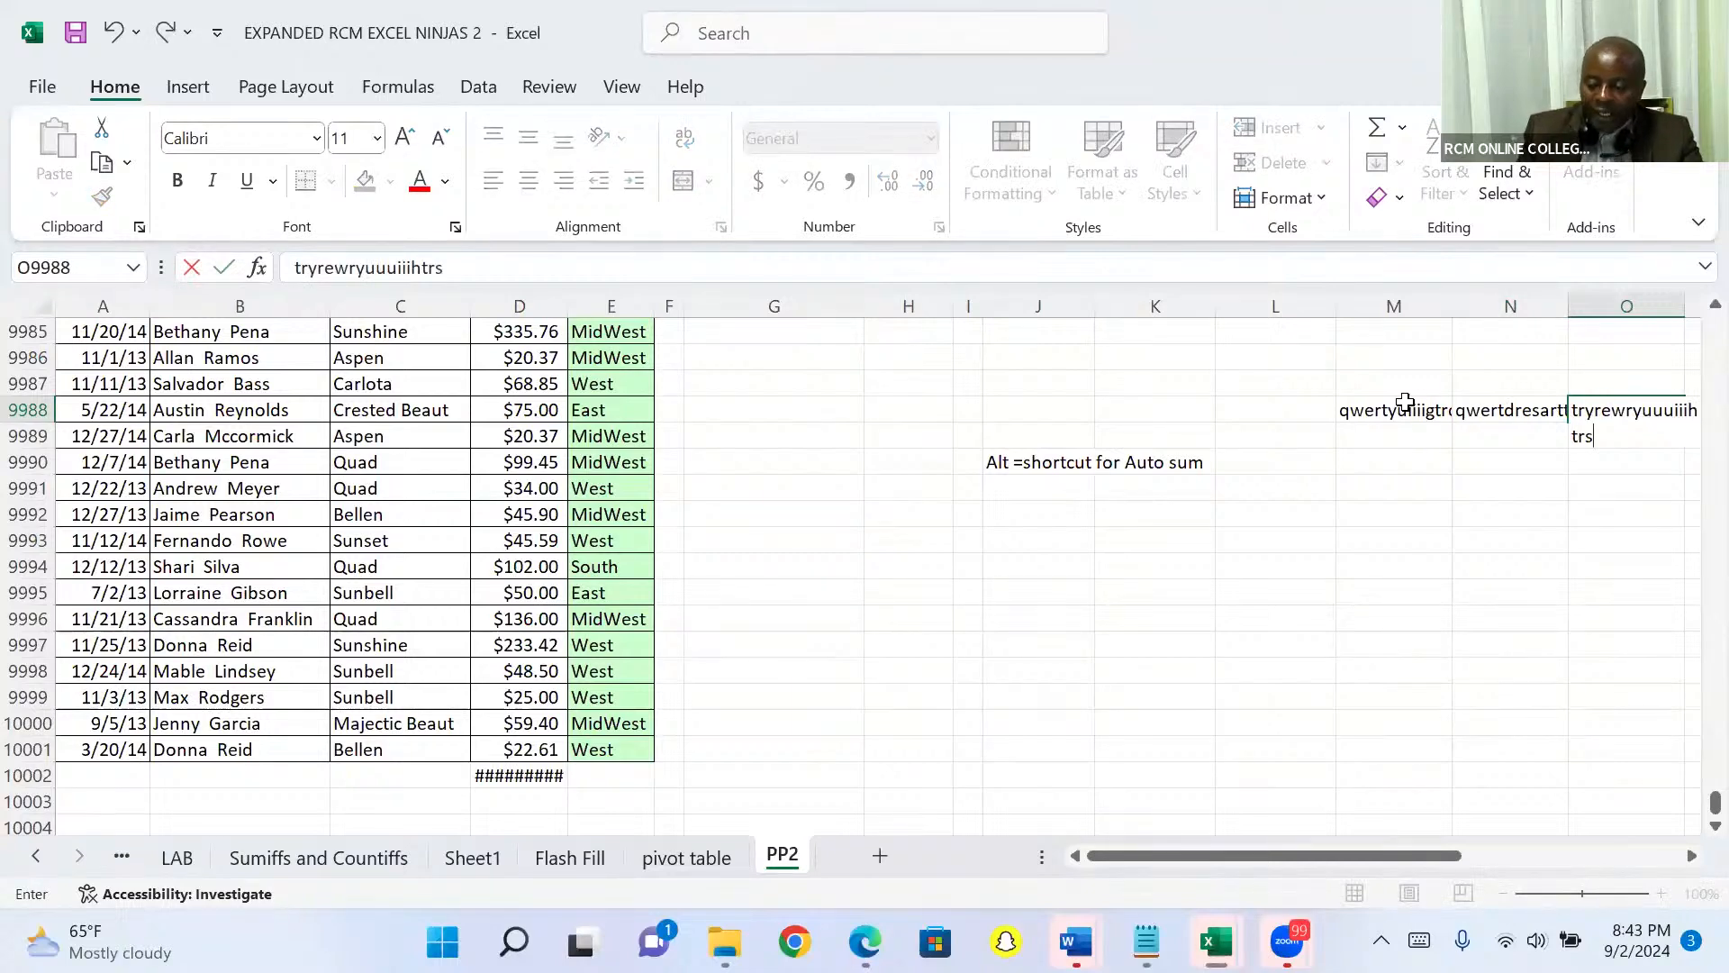
{"action": "left_click", "coordinate": [1394, 436]}
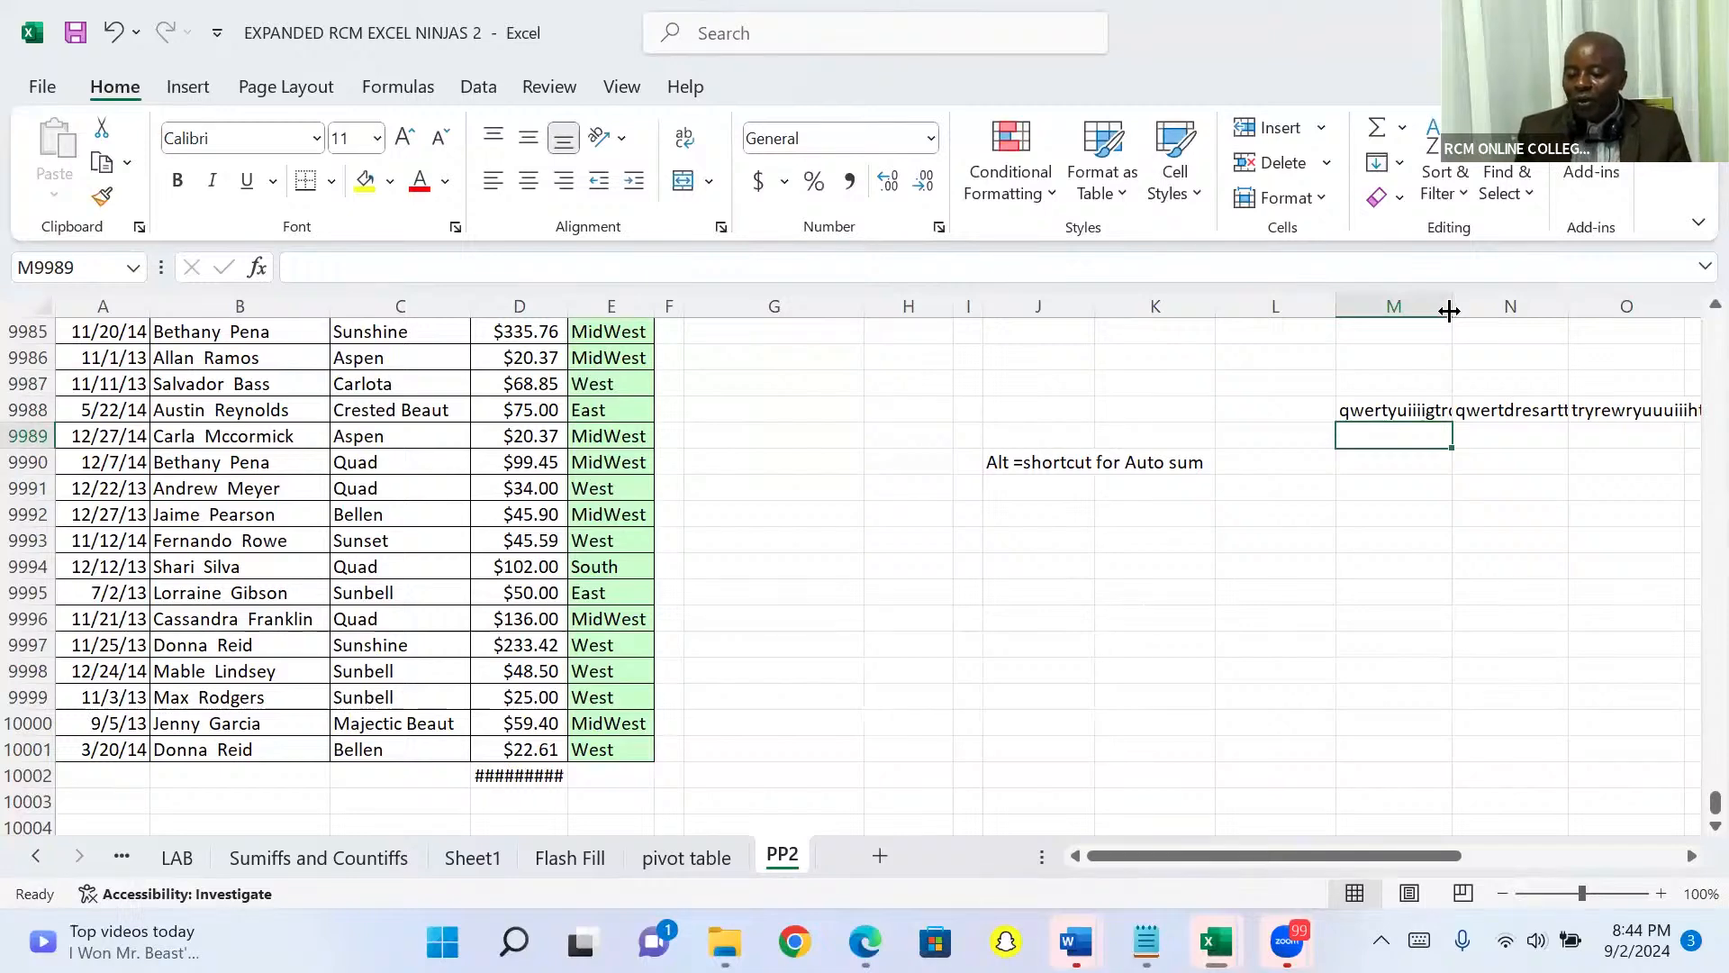
Widen column M until its sample text fits, and narrow the column until the text is cut off again
{"action": "left_click_drag", "start_coordinate": [1450, 307], "coordinate": [1492, 303]}
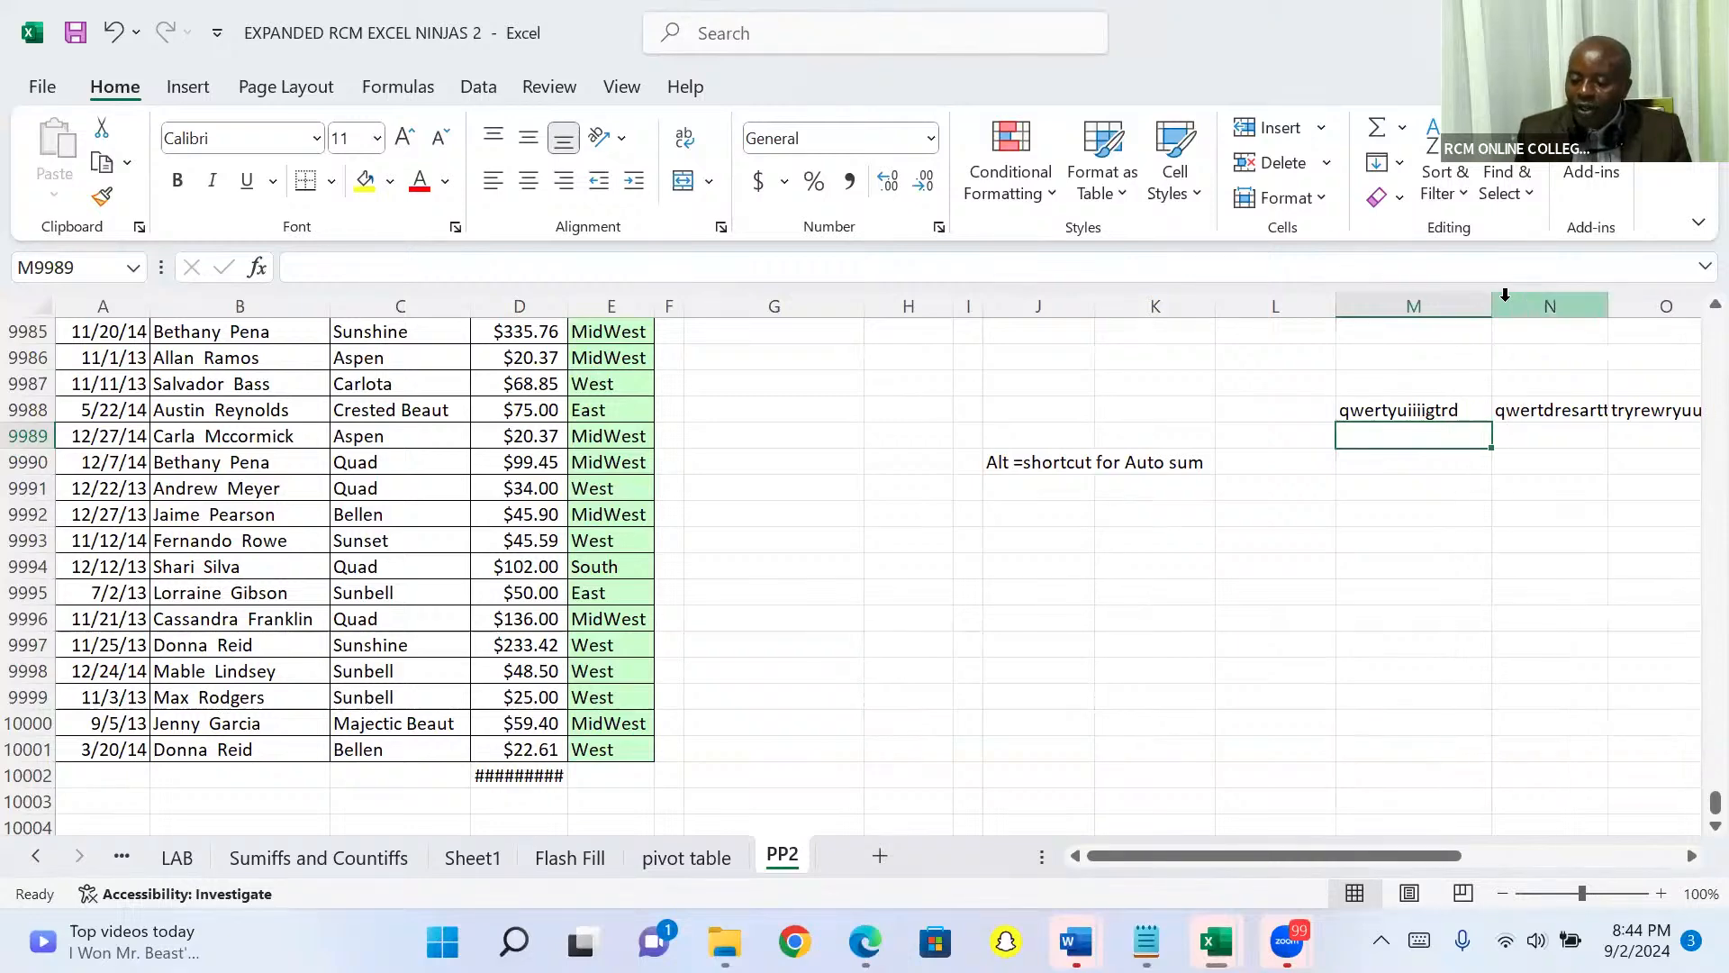
{"action": "left_click_drag", "start_coordinate": [1489, 307], "coordinate": [1428, 316]}
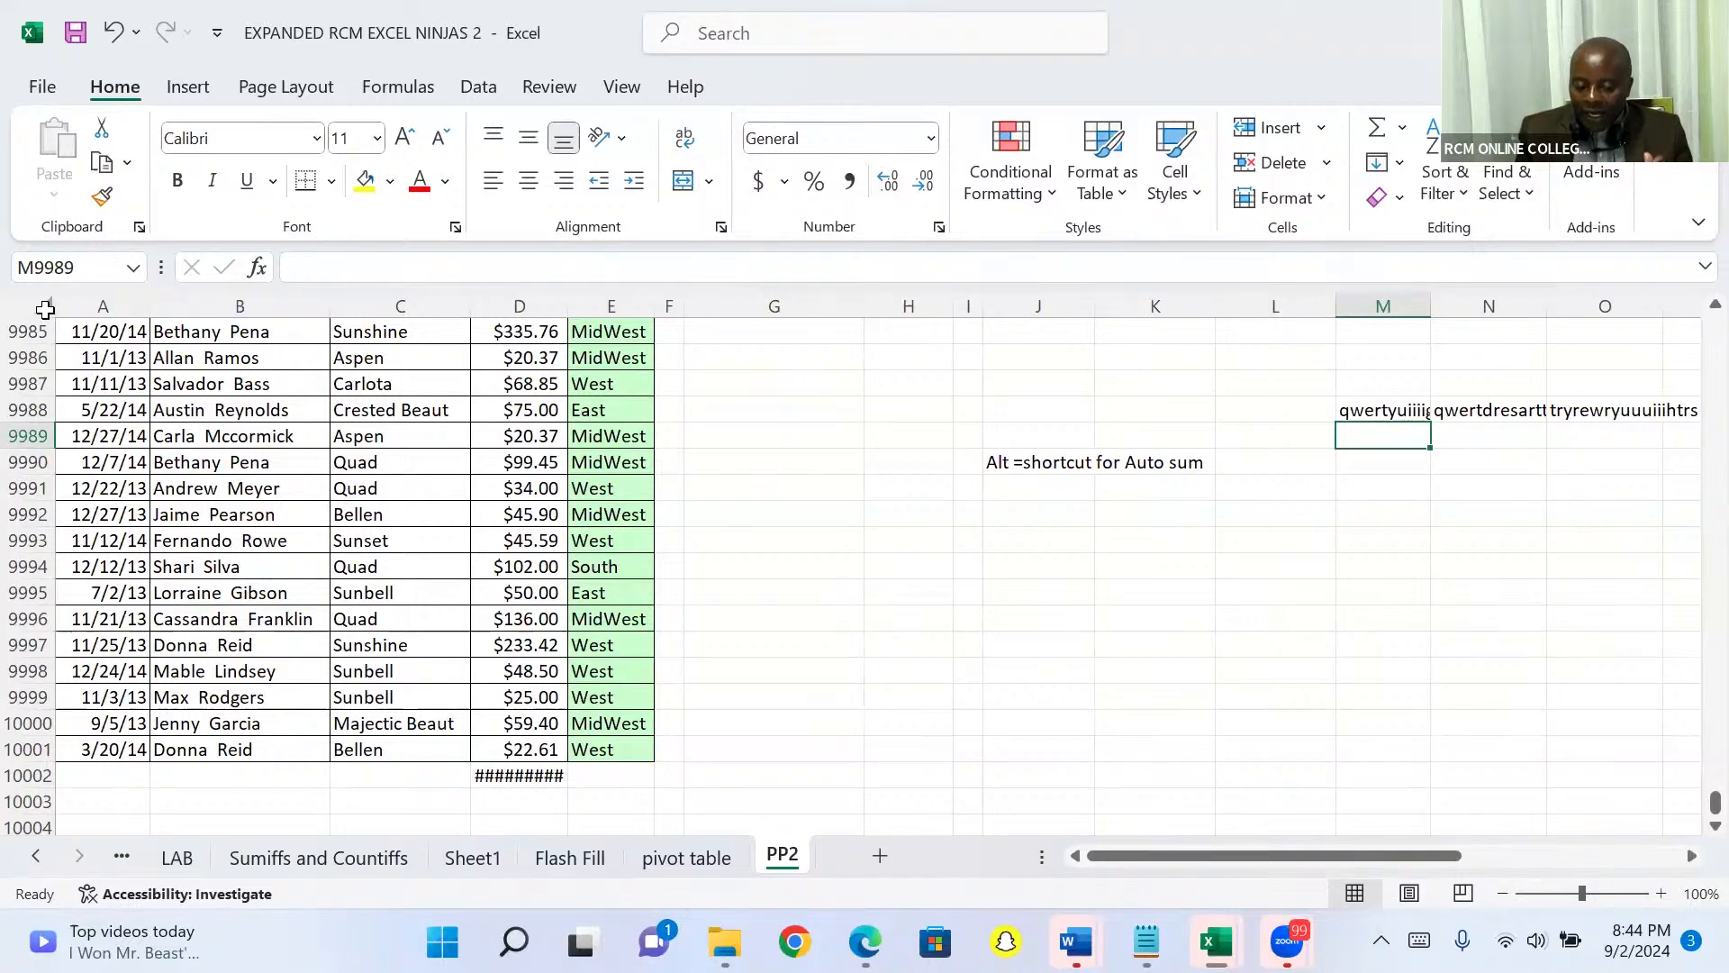
Autofit the widths of all columns on the sheet, check the sample texts in row 9988, and undo the autofit
{"action": "left_click", "coordinate": [39, 308]}
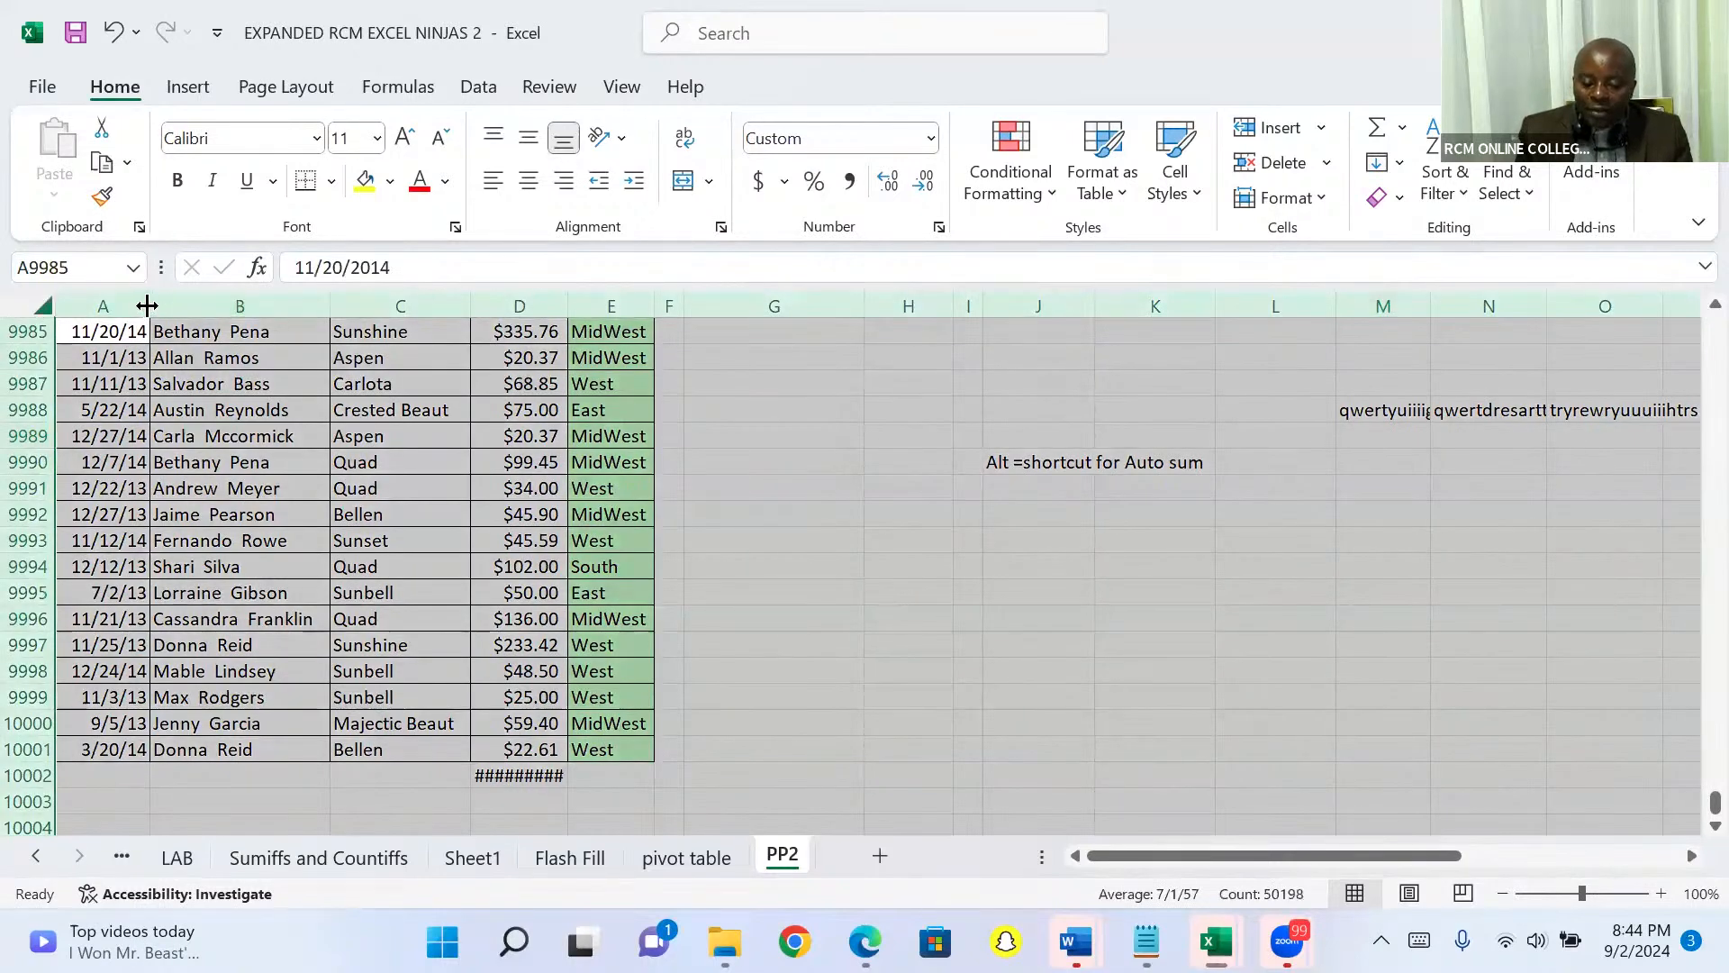
{"action": "double_click", "coordinate": [330, 304]}
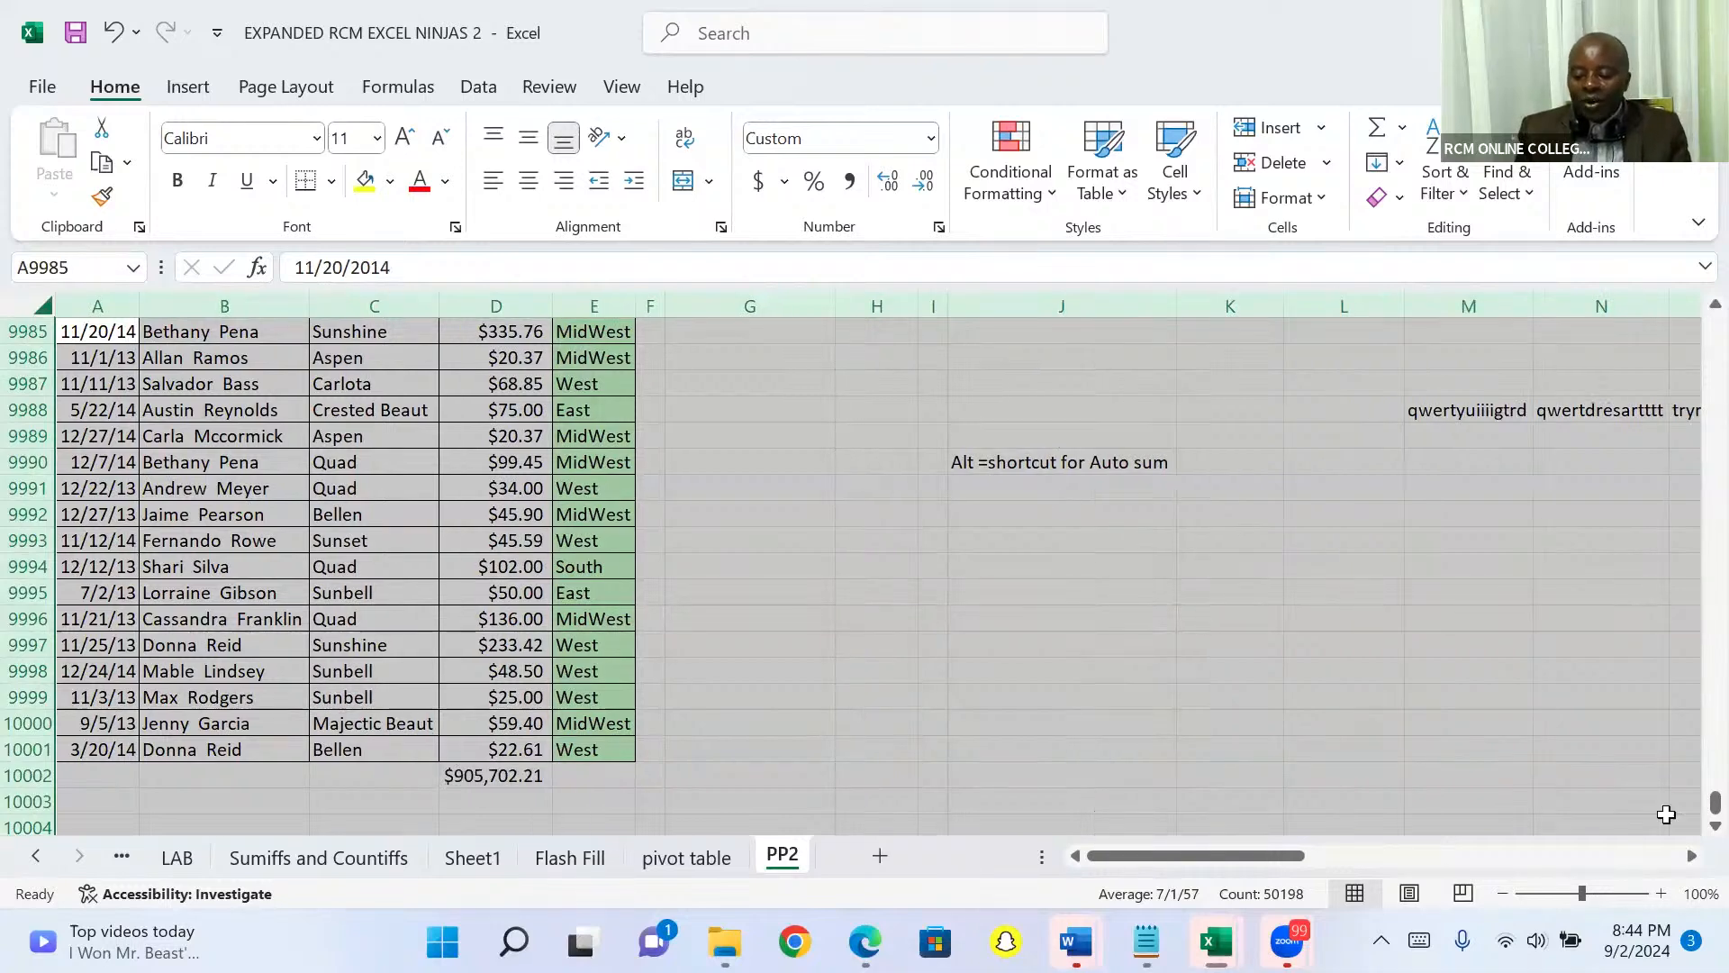
{"action": "left_click", "coordinate": [1691, 855]}
{"action": "left_click", "coordinate": [1691, 855]}
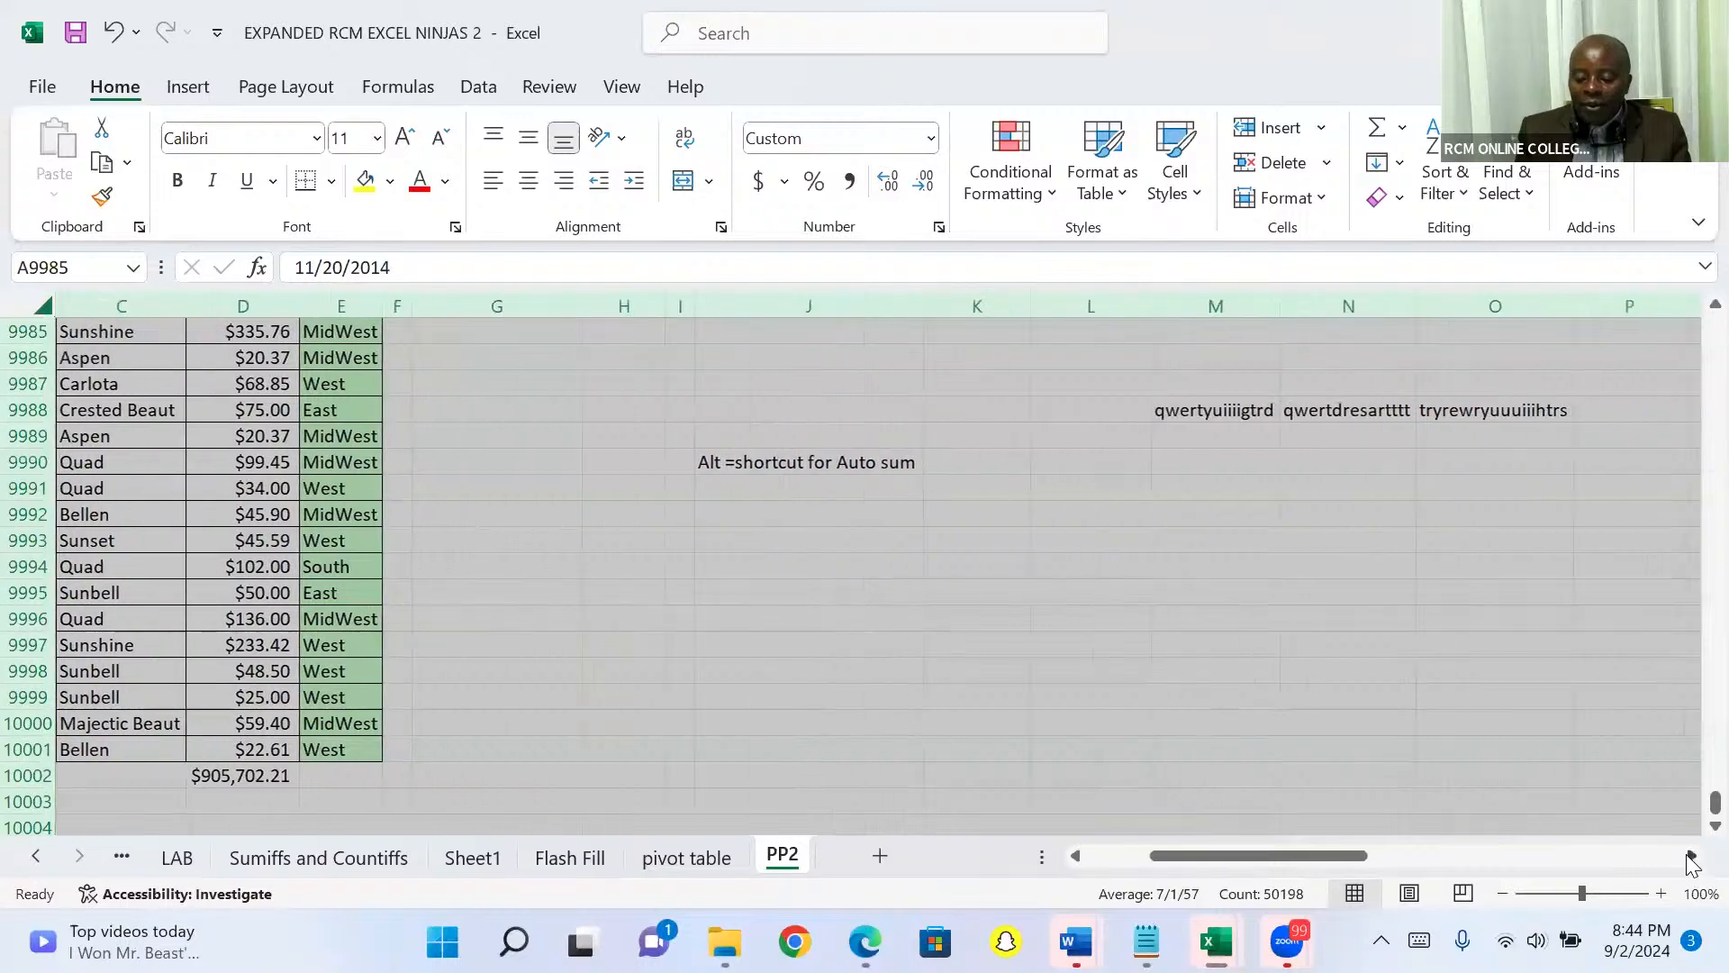
{"action": "left_click", "coordinate": [1691, 856]}
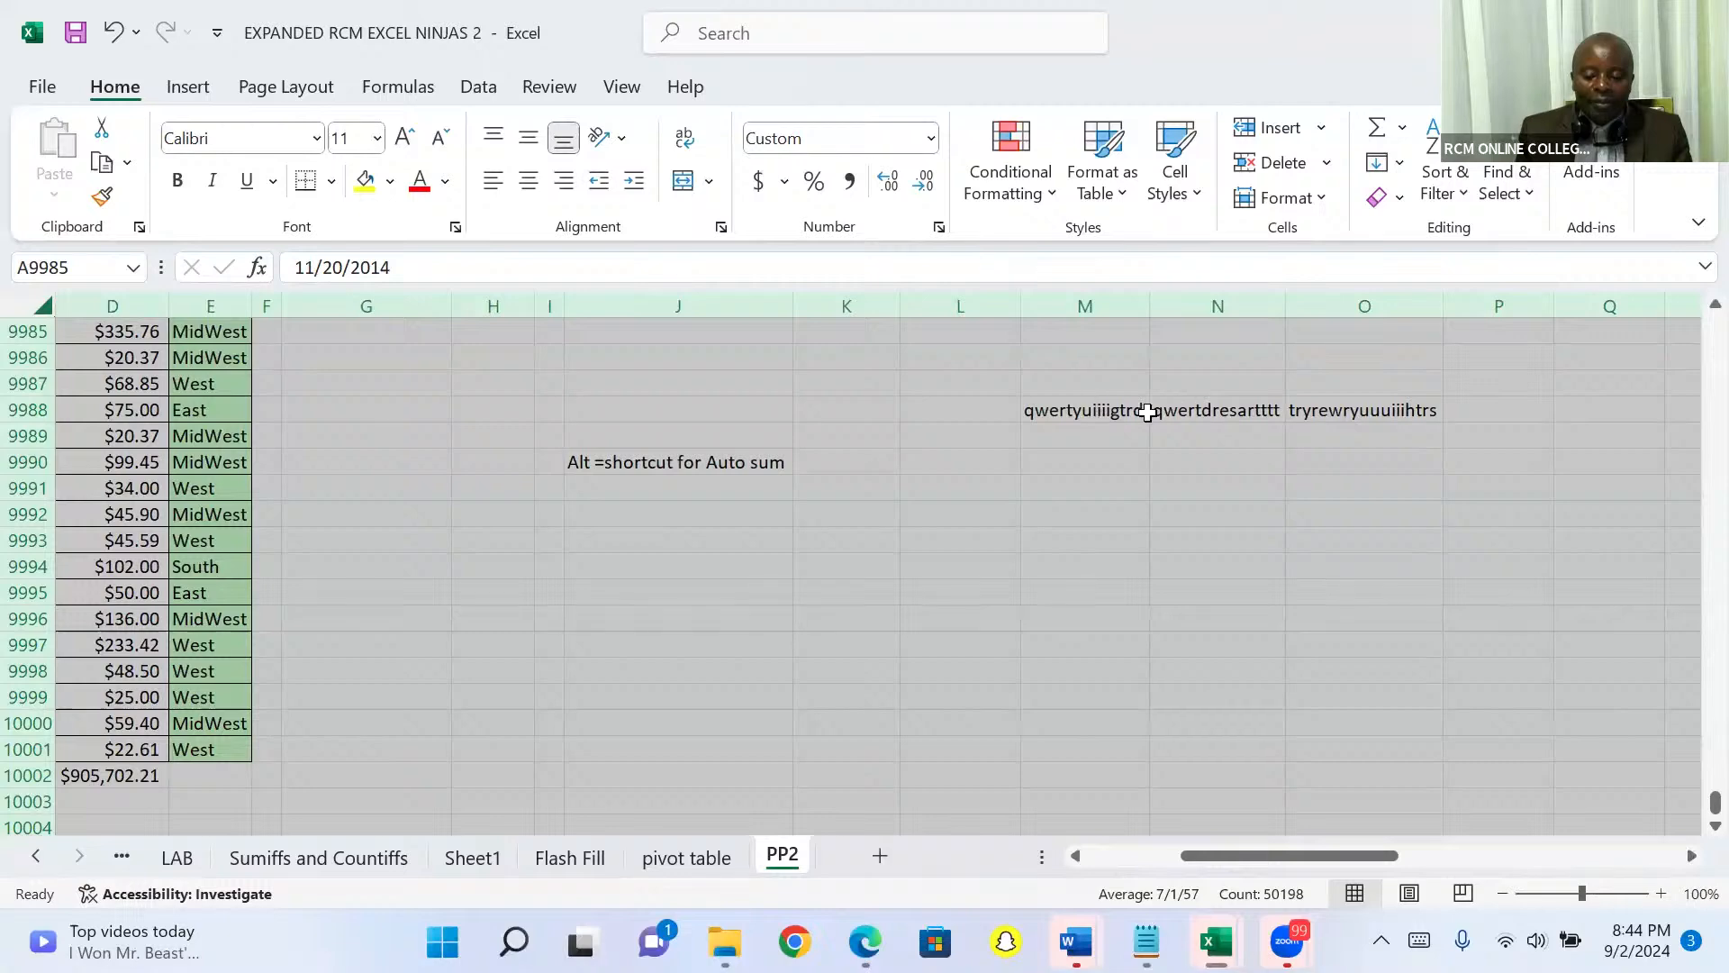
{"action": "scroll", "coordinate": [1147, 410], "scroll_direction": "left", "scroll_amount": 3}
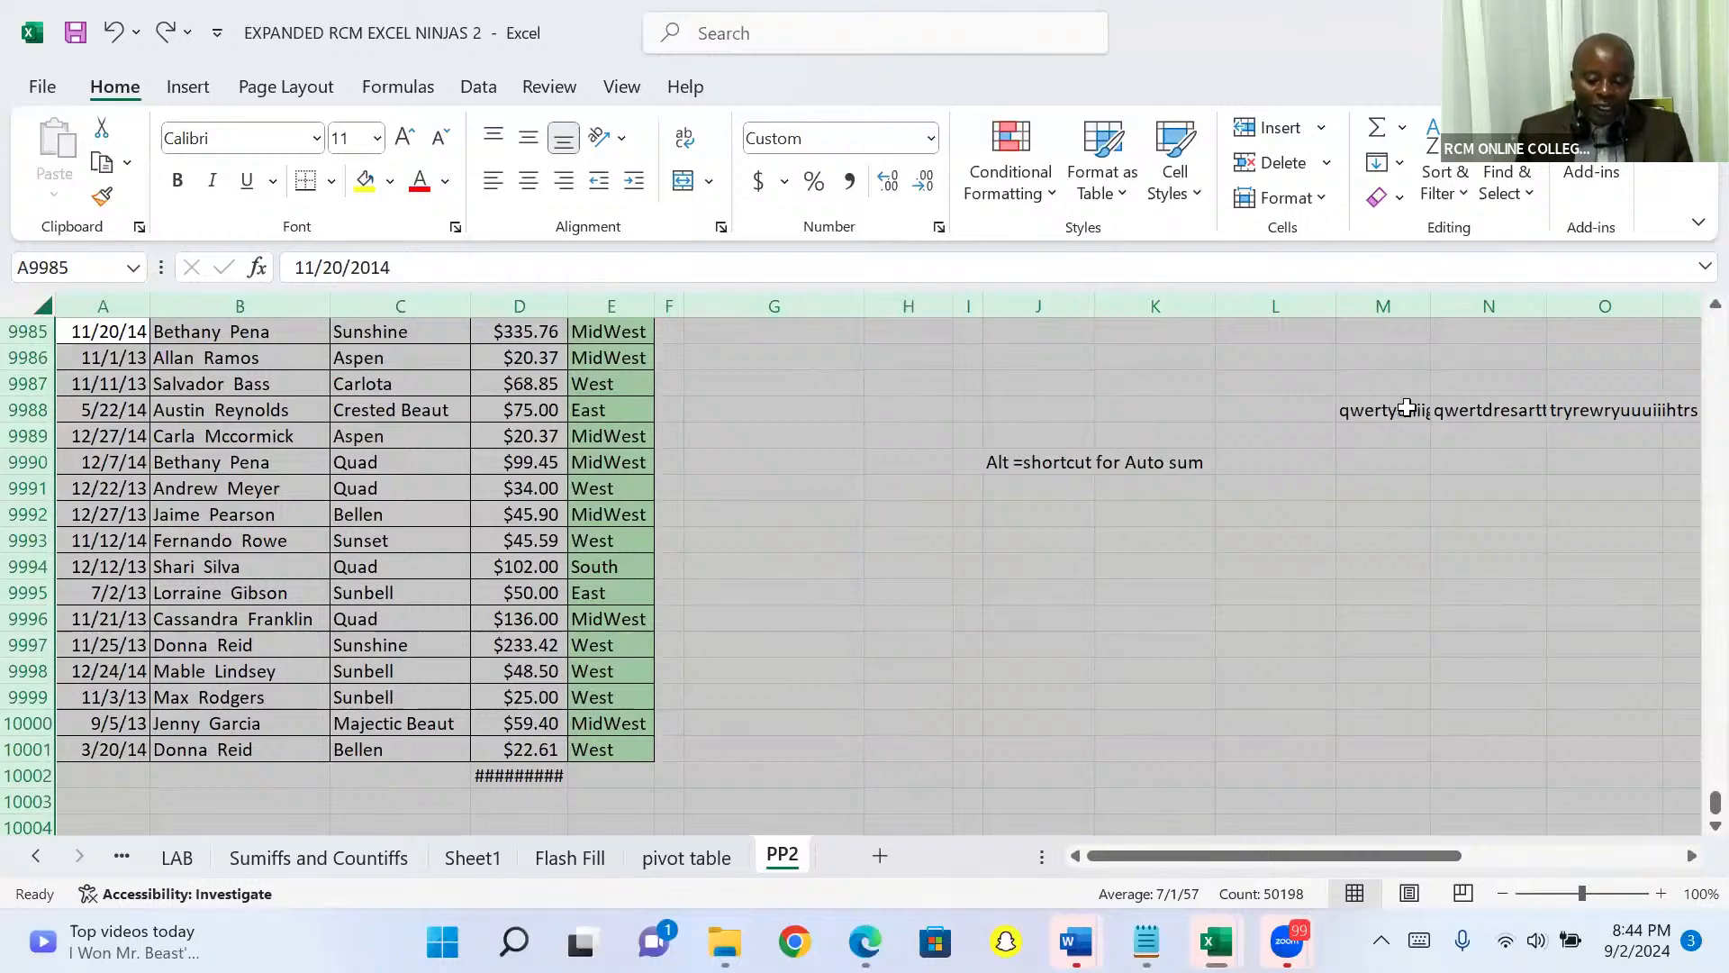
{"action": "left_click", "coordinate": [1187, 494]}
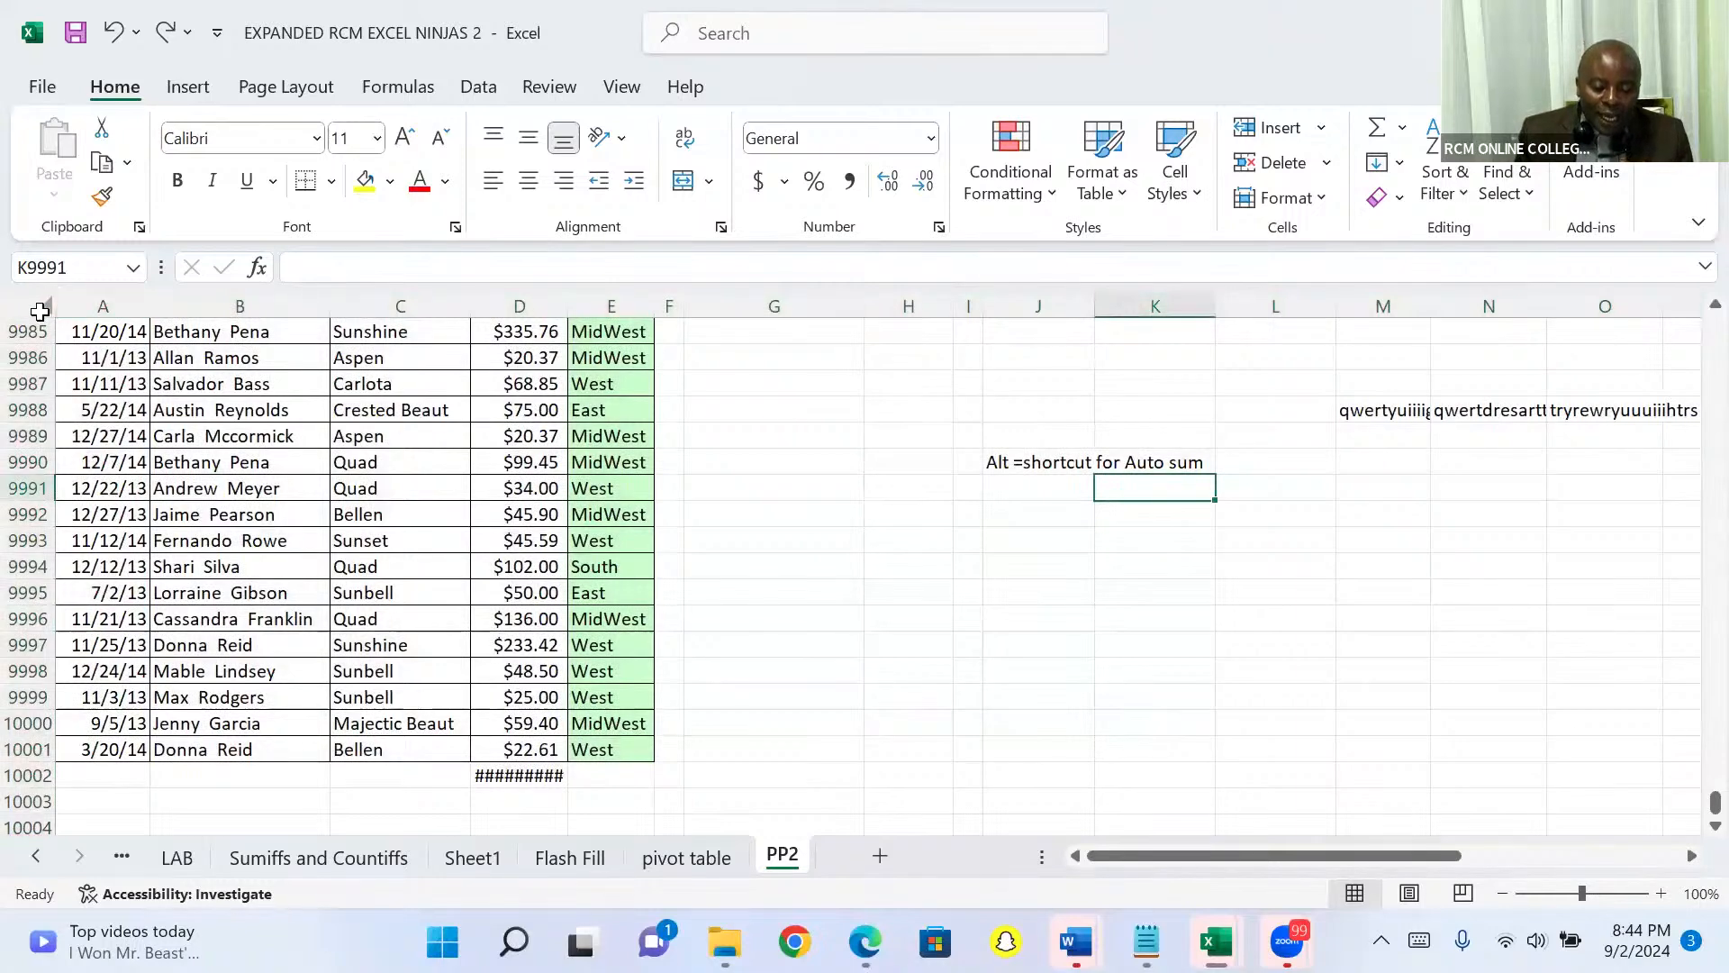
Select the whole sheet and autofit the widths of all its columns
{"action": "left_click", "coordinate": [39, 312]}
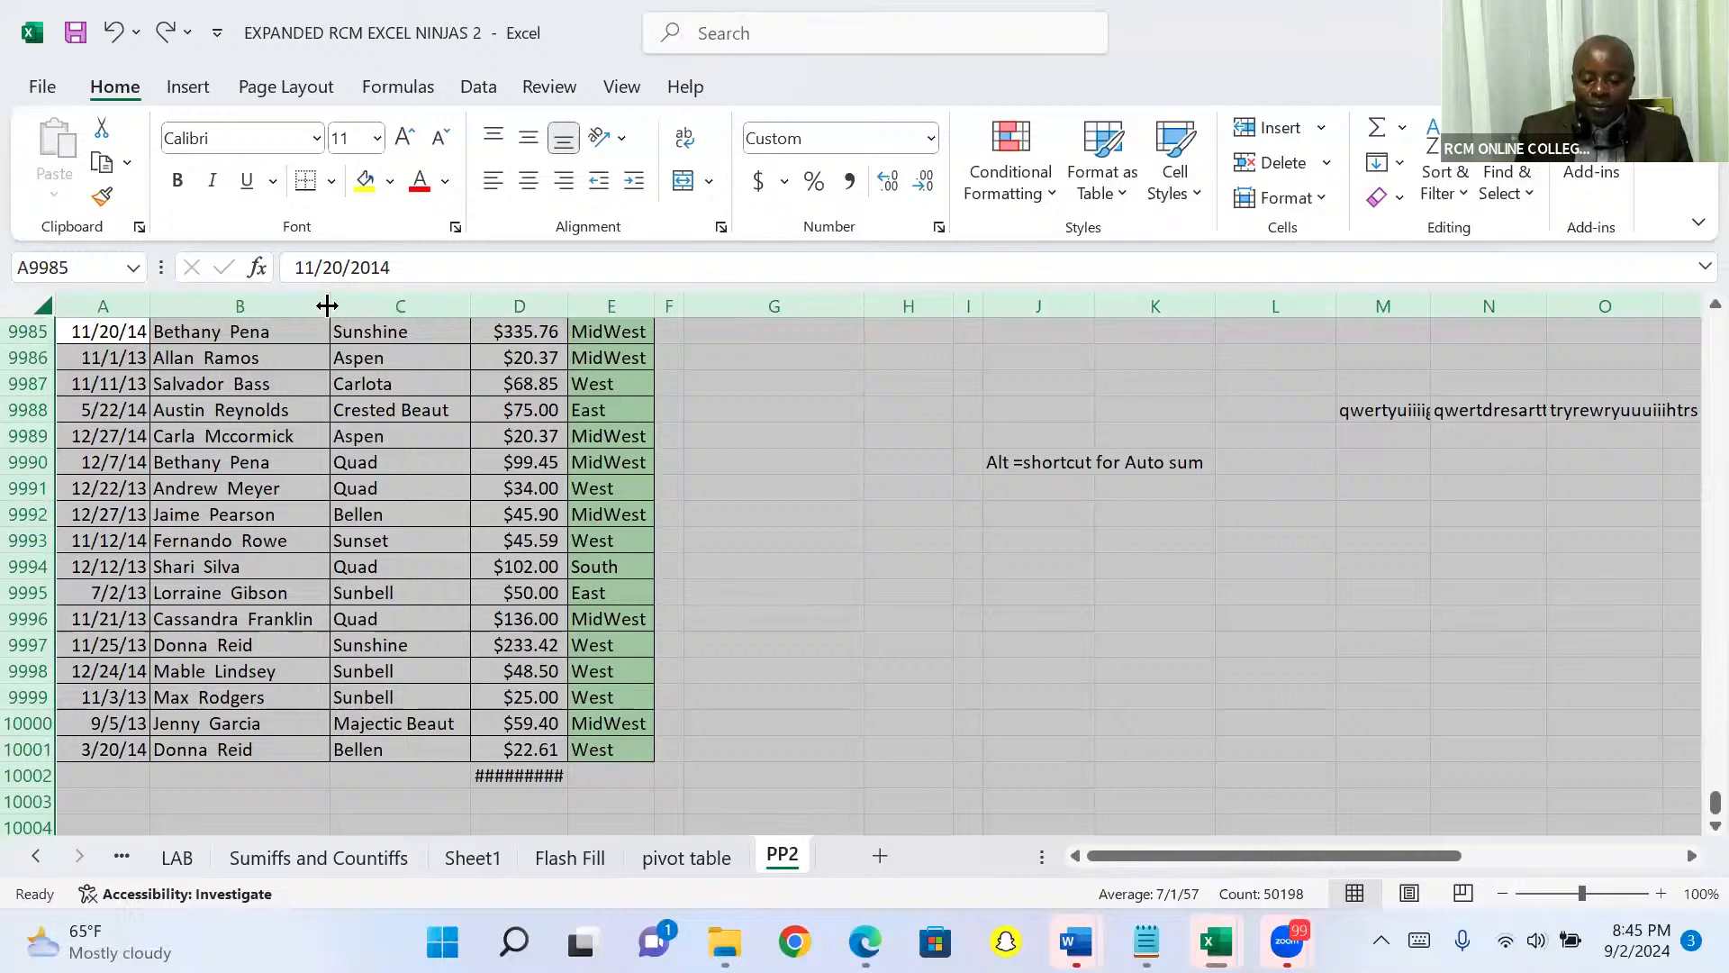
{"action": "double_click", "coordinate": [469, 302]}
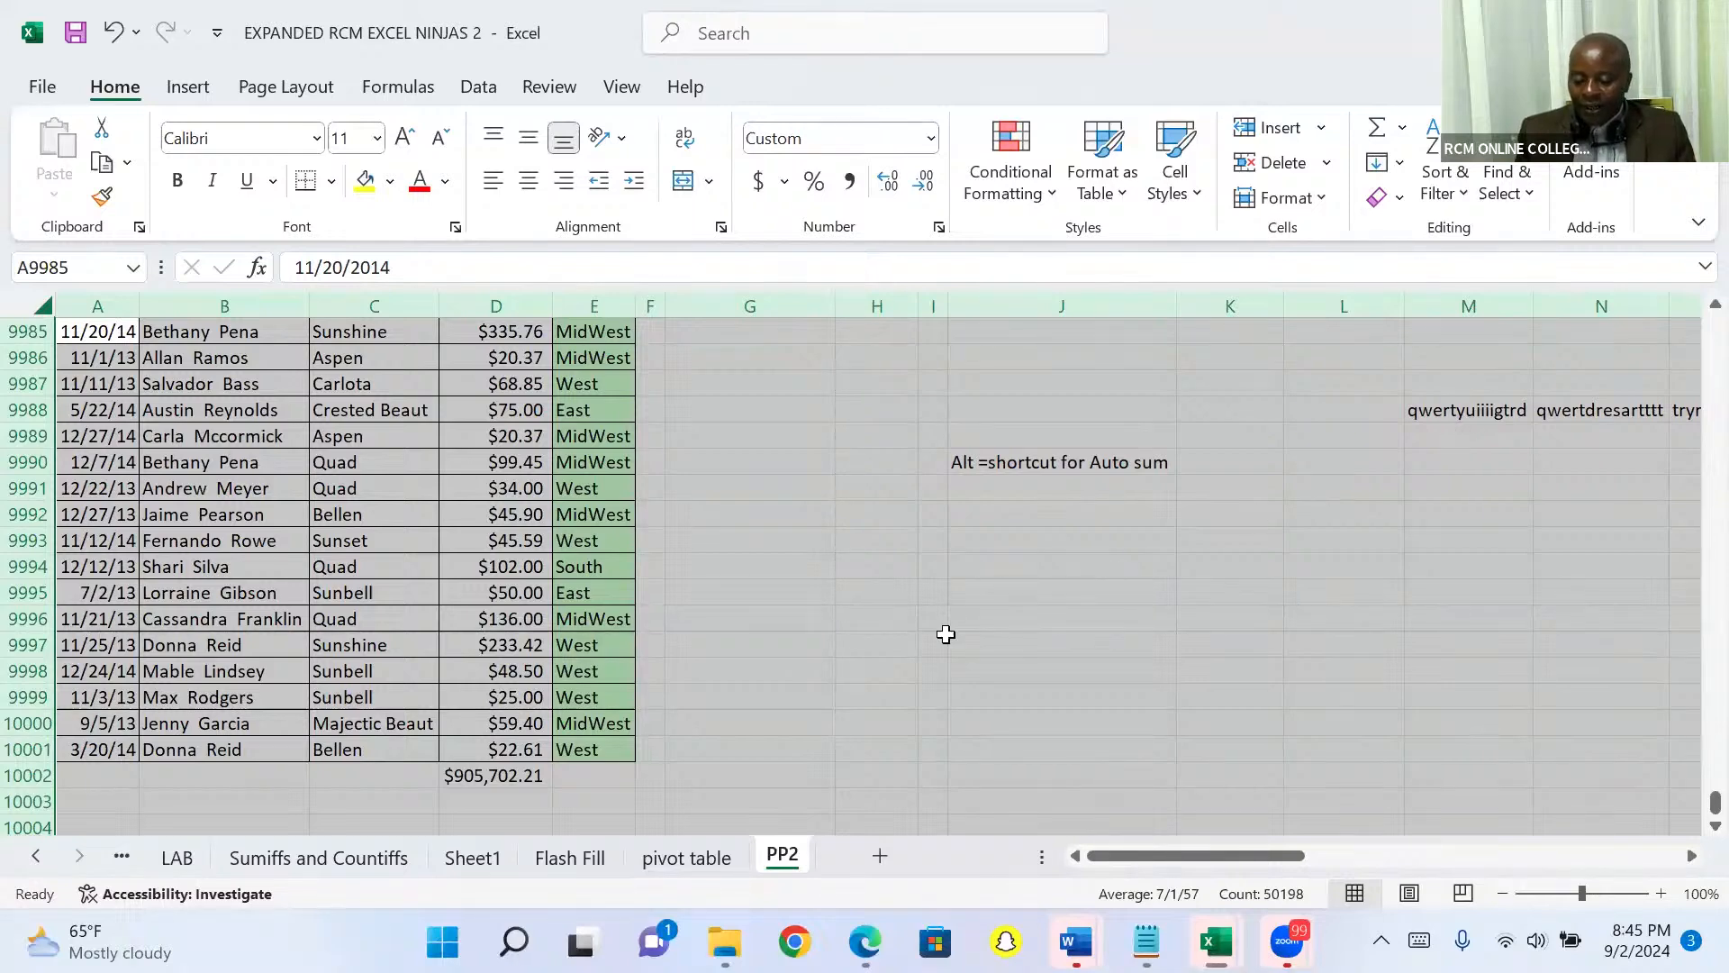
{"action": "key", "text": "ctrl+t"}
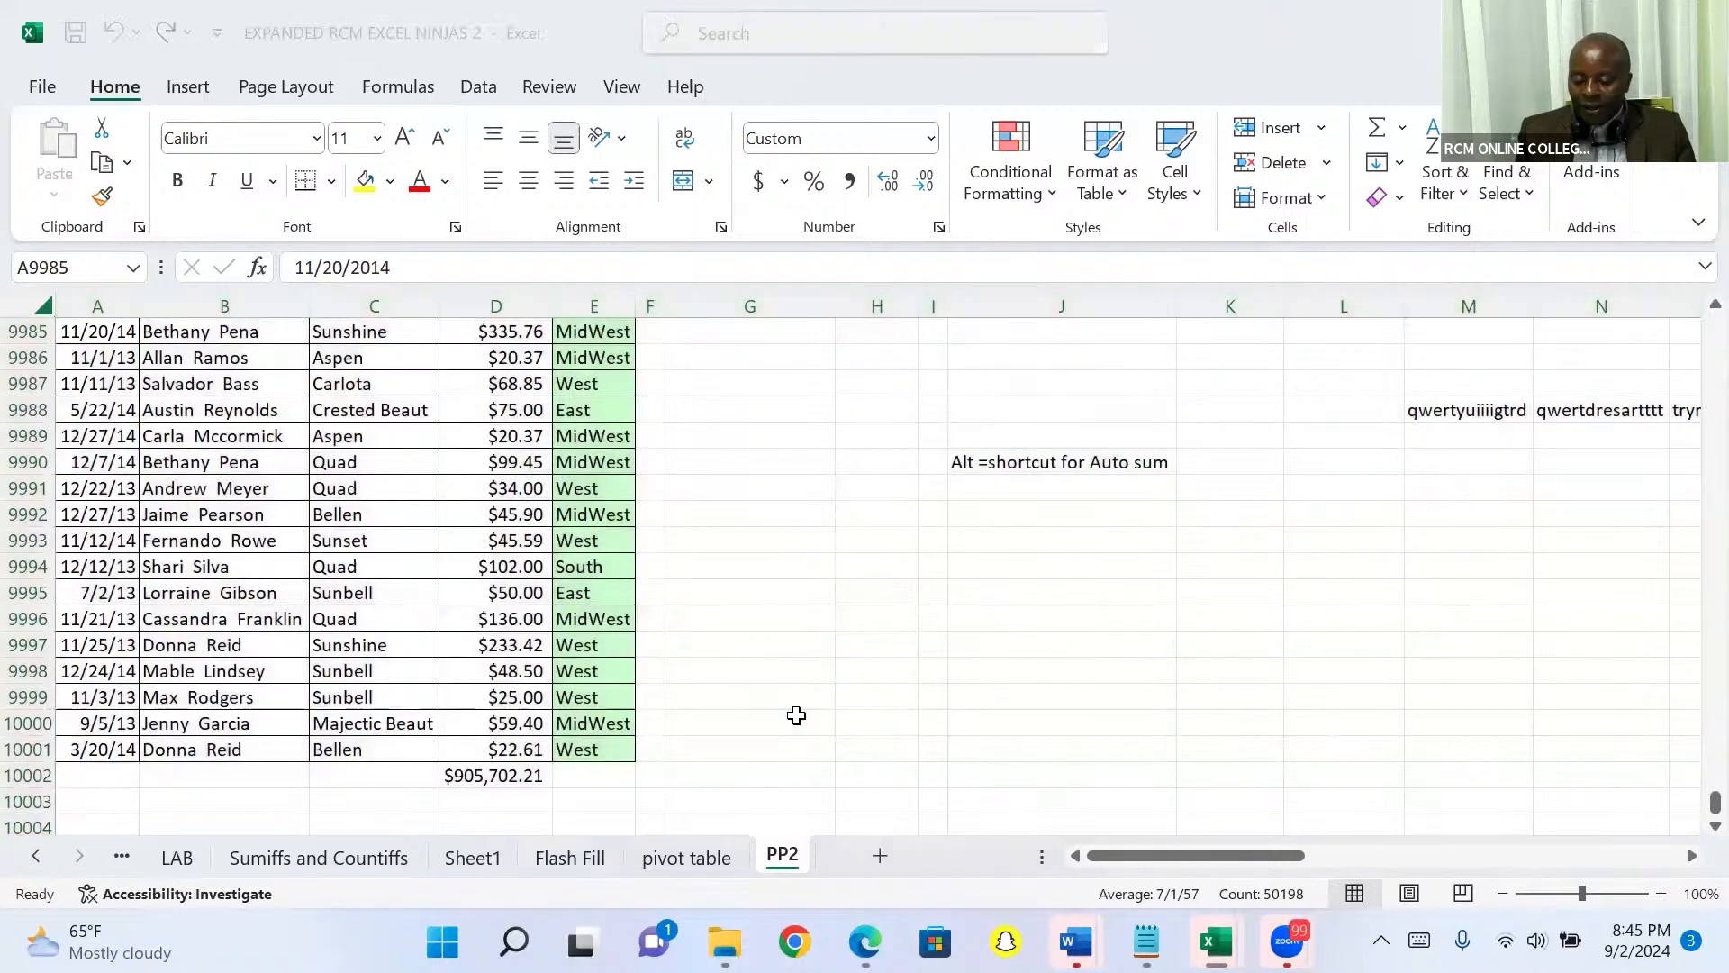
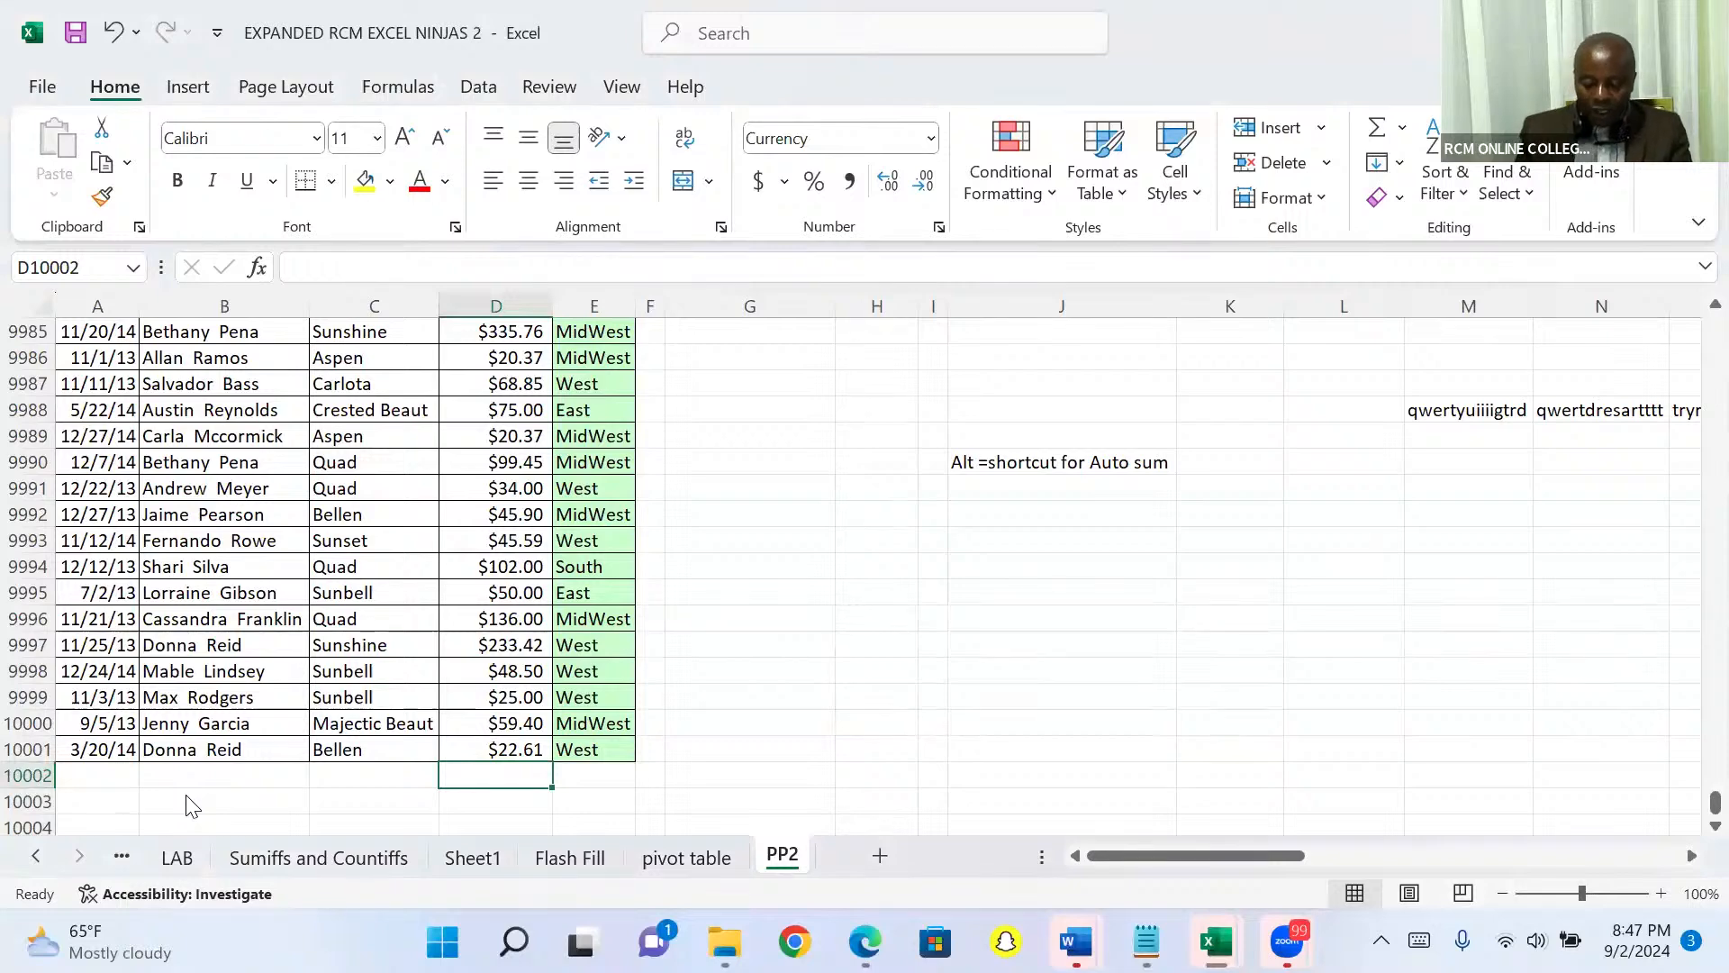
Sum D2:D10001 in cell D10002 with AutoSum and delete the total
{"action": "key", "text": "alt+equal"}
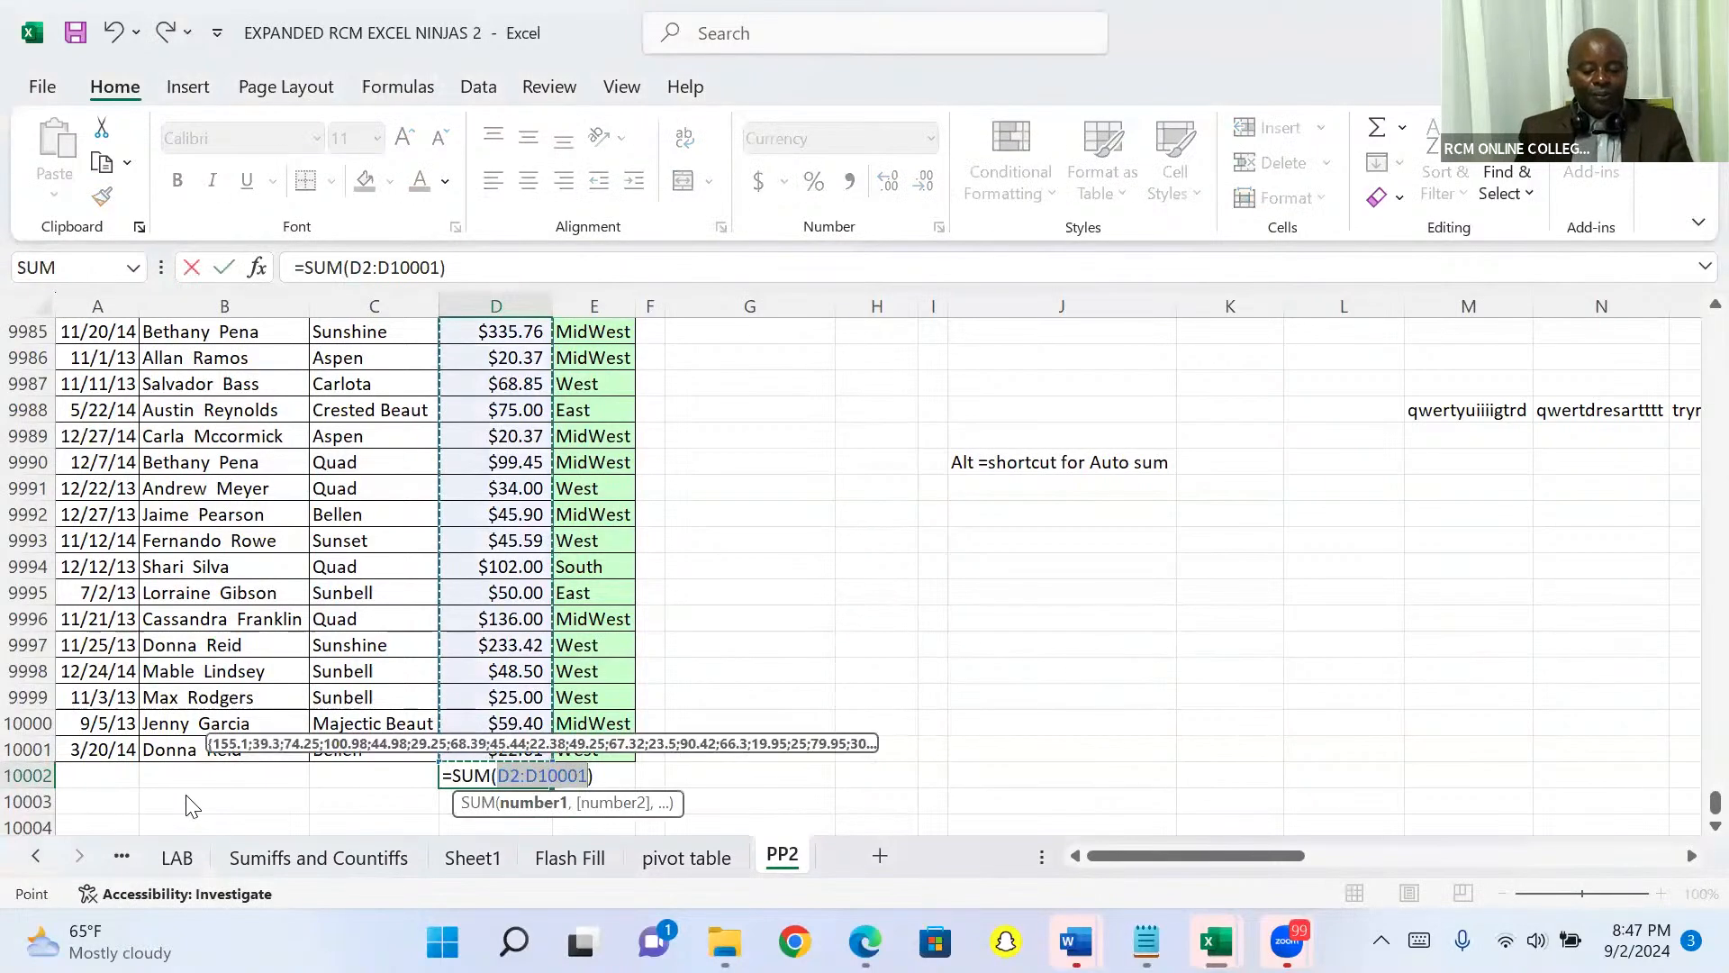
{"action": "key", "text": "Return"}
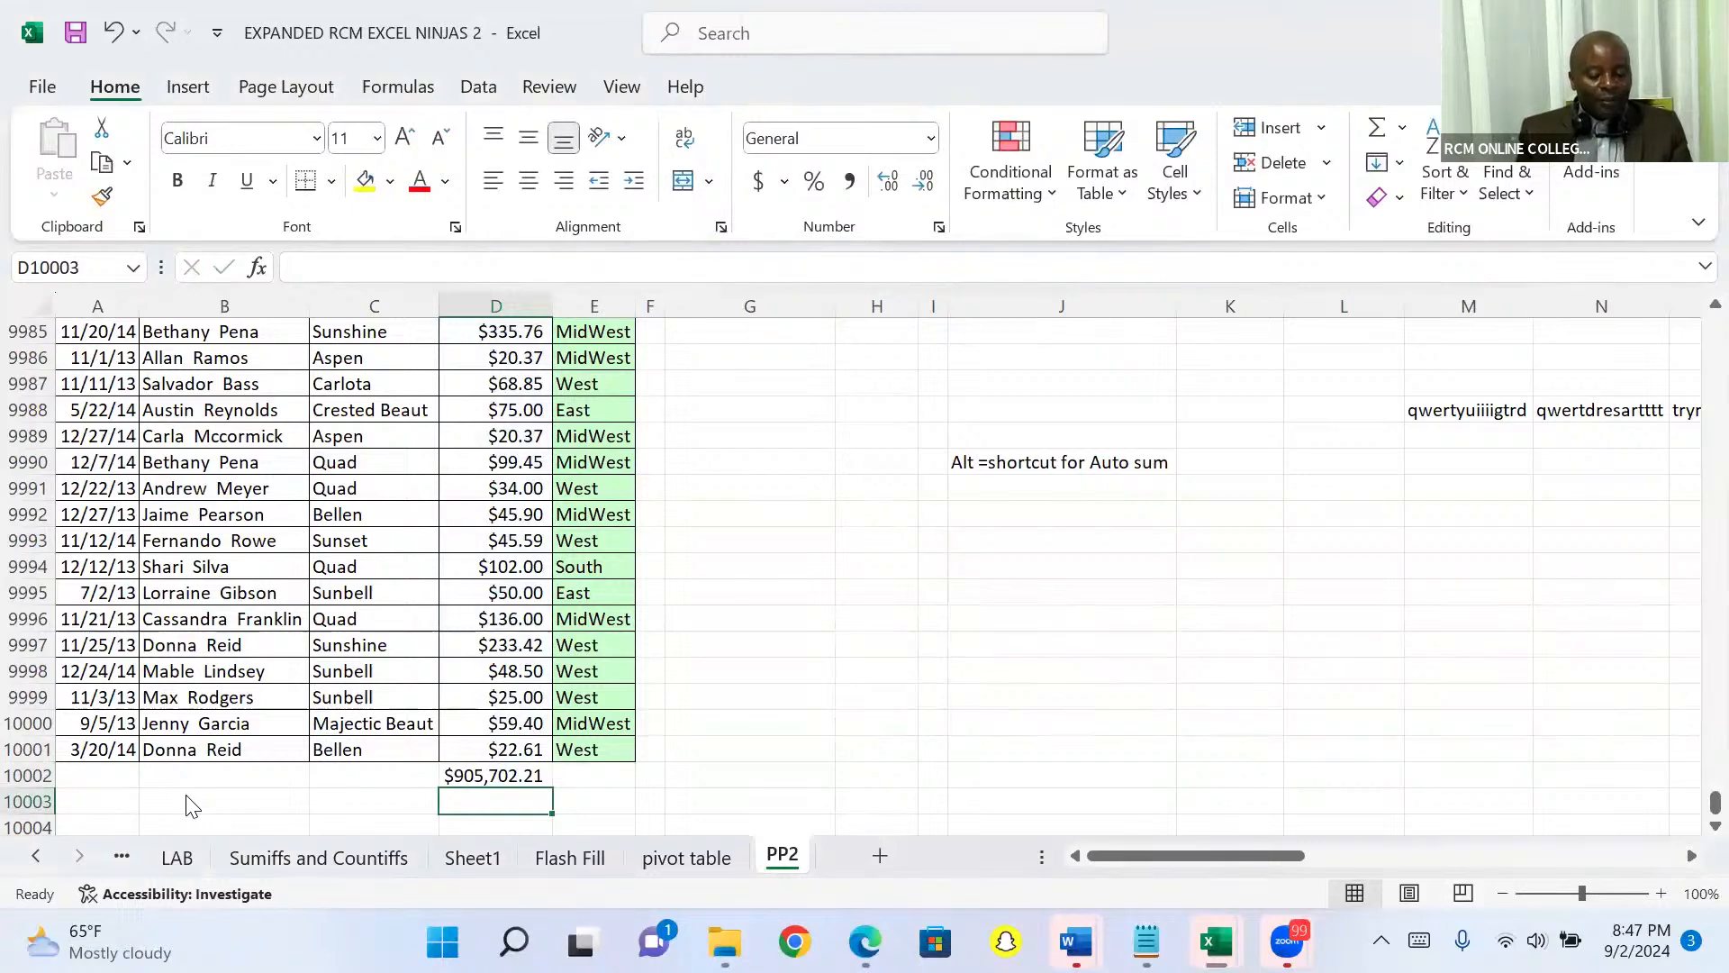
{"action": "key", "text": "Up"}
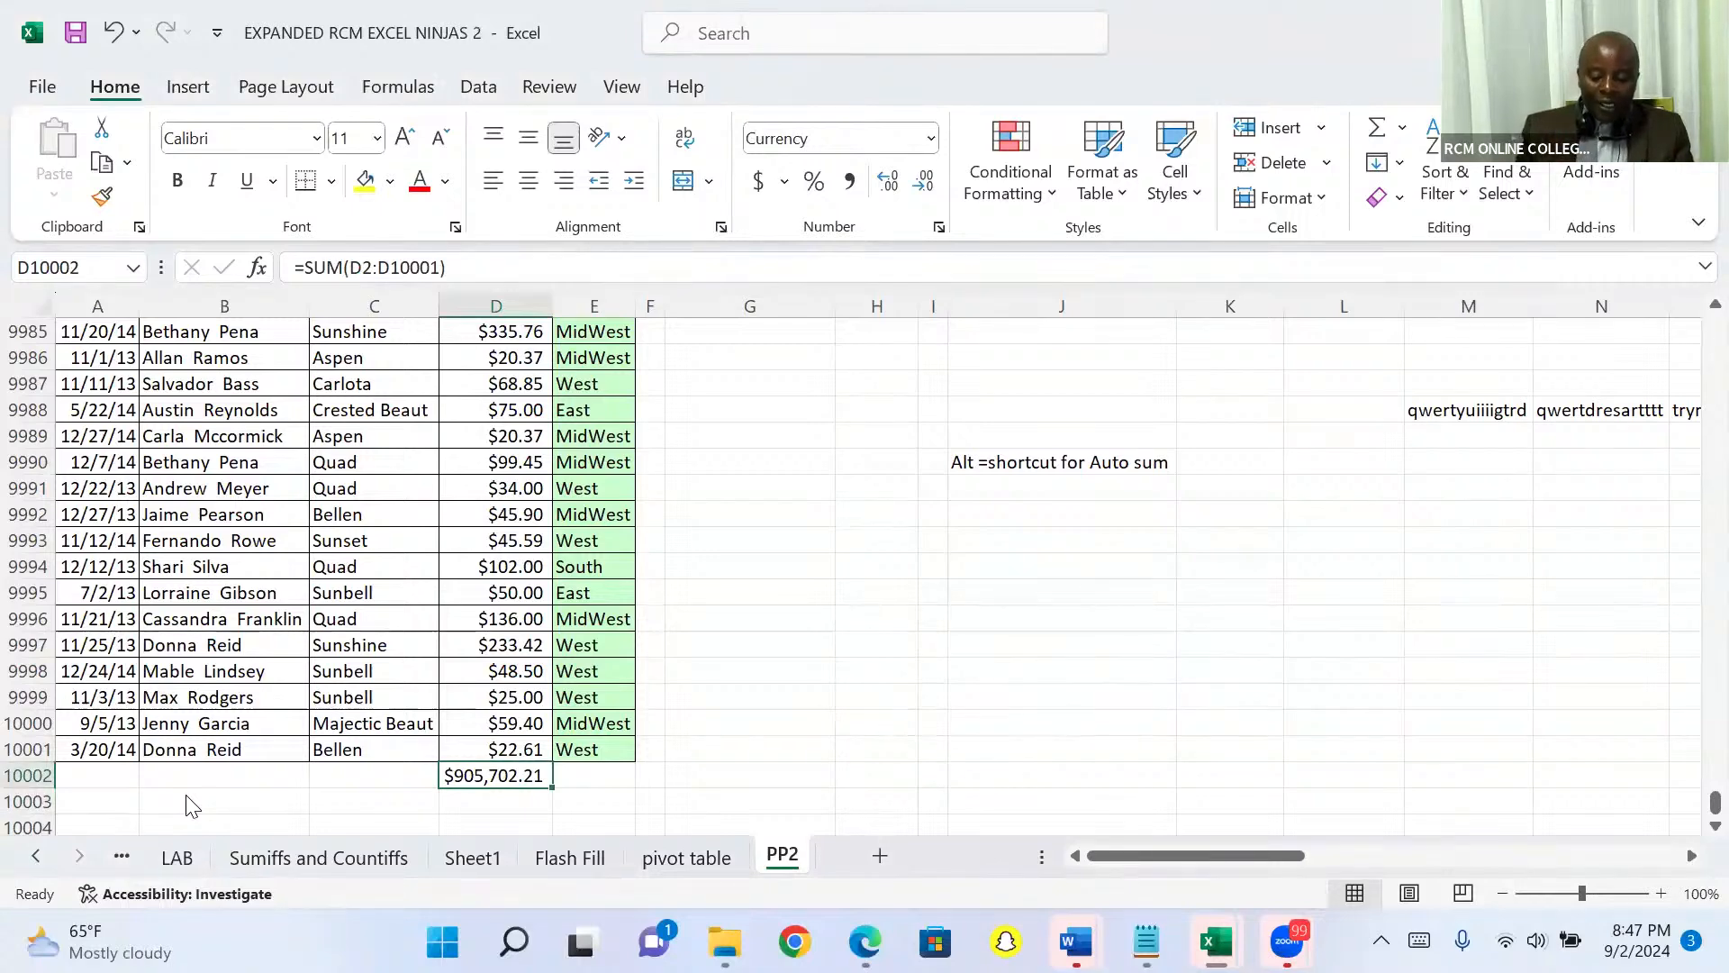
{"action": "key", "text": "Delete"}
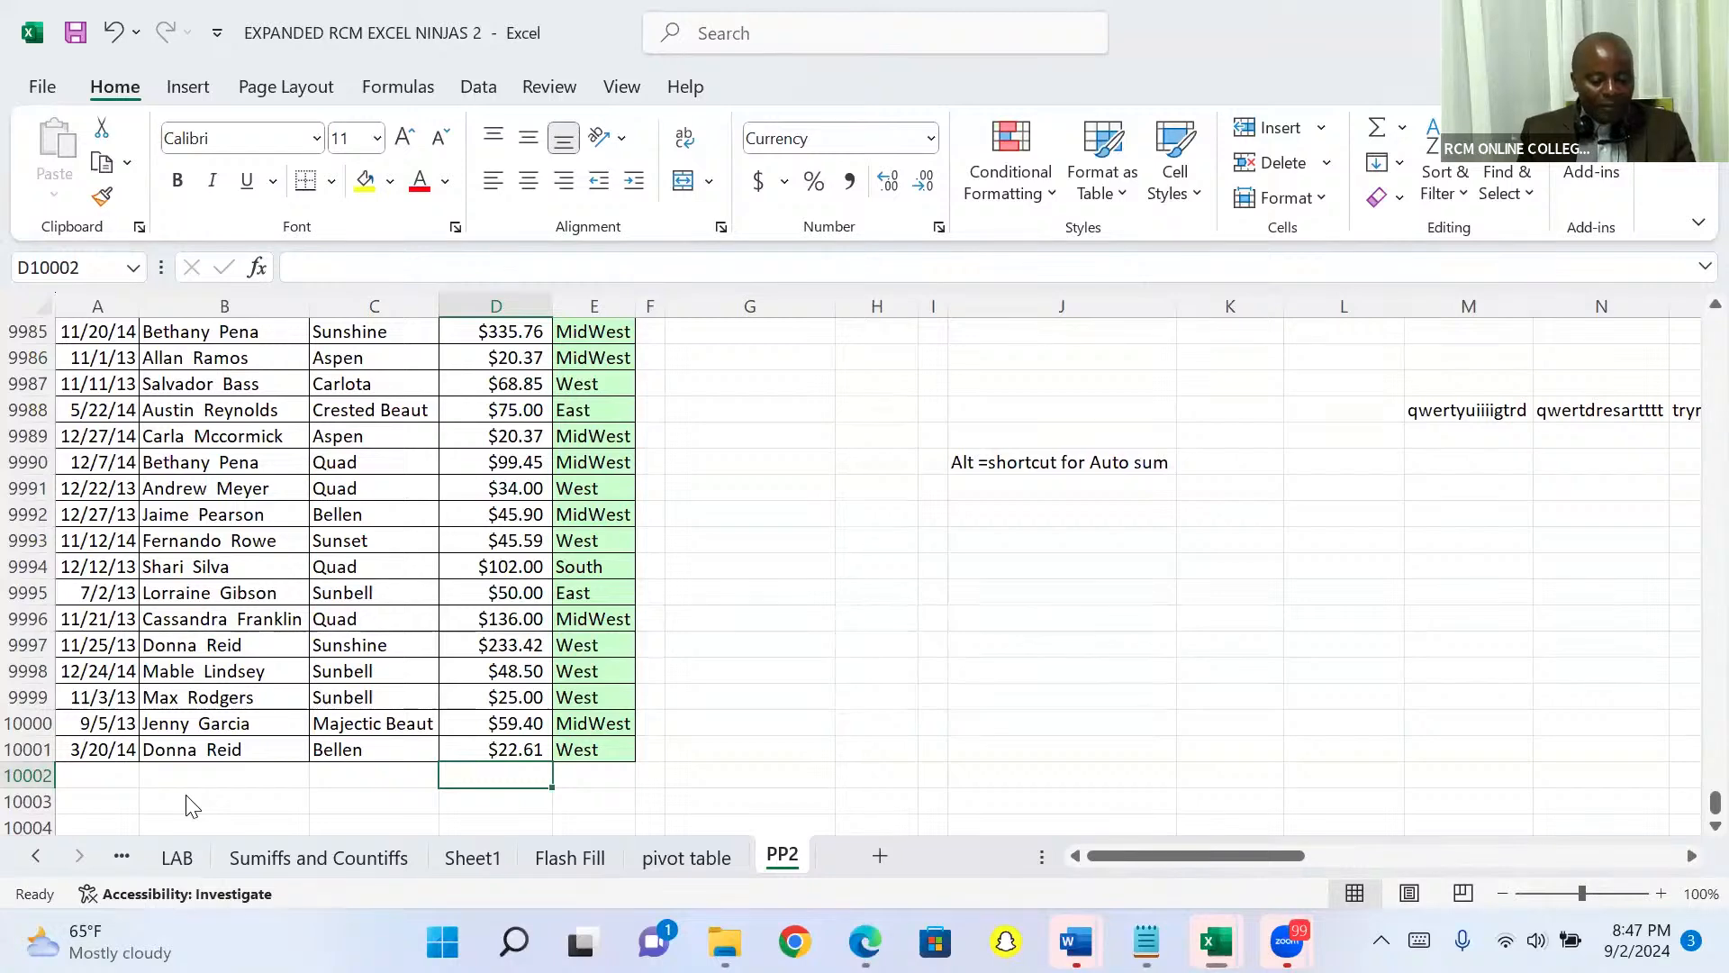
Jump from the last Sales entry in D10001 to the Sales header in D1
{"action": "key", "text": "Up"}
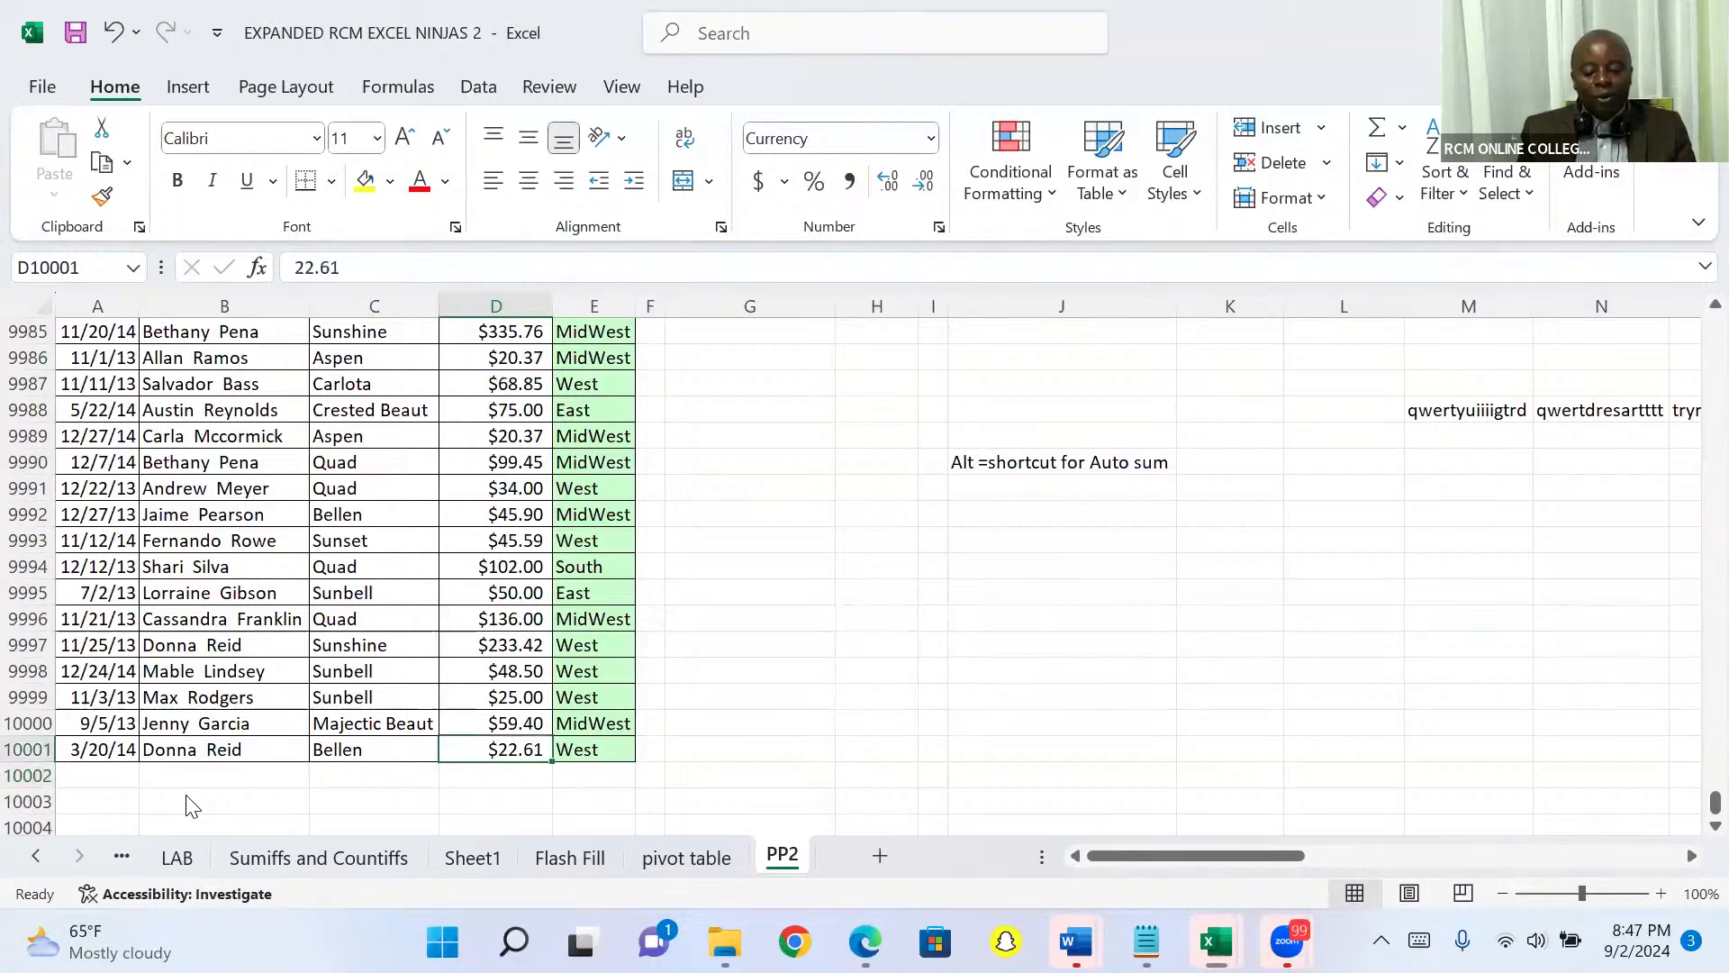
{"action": "key", "text": "ctrl+Up"}
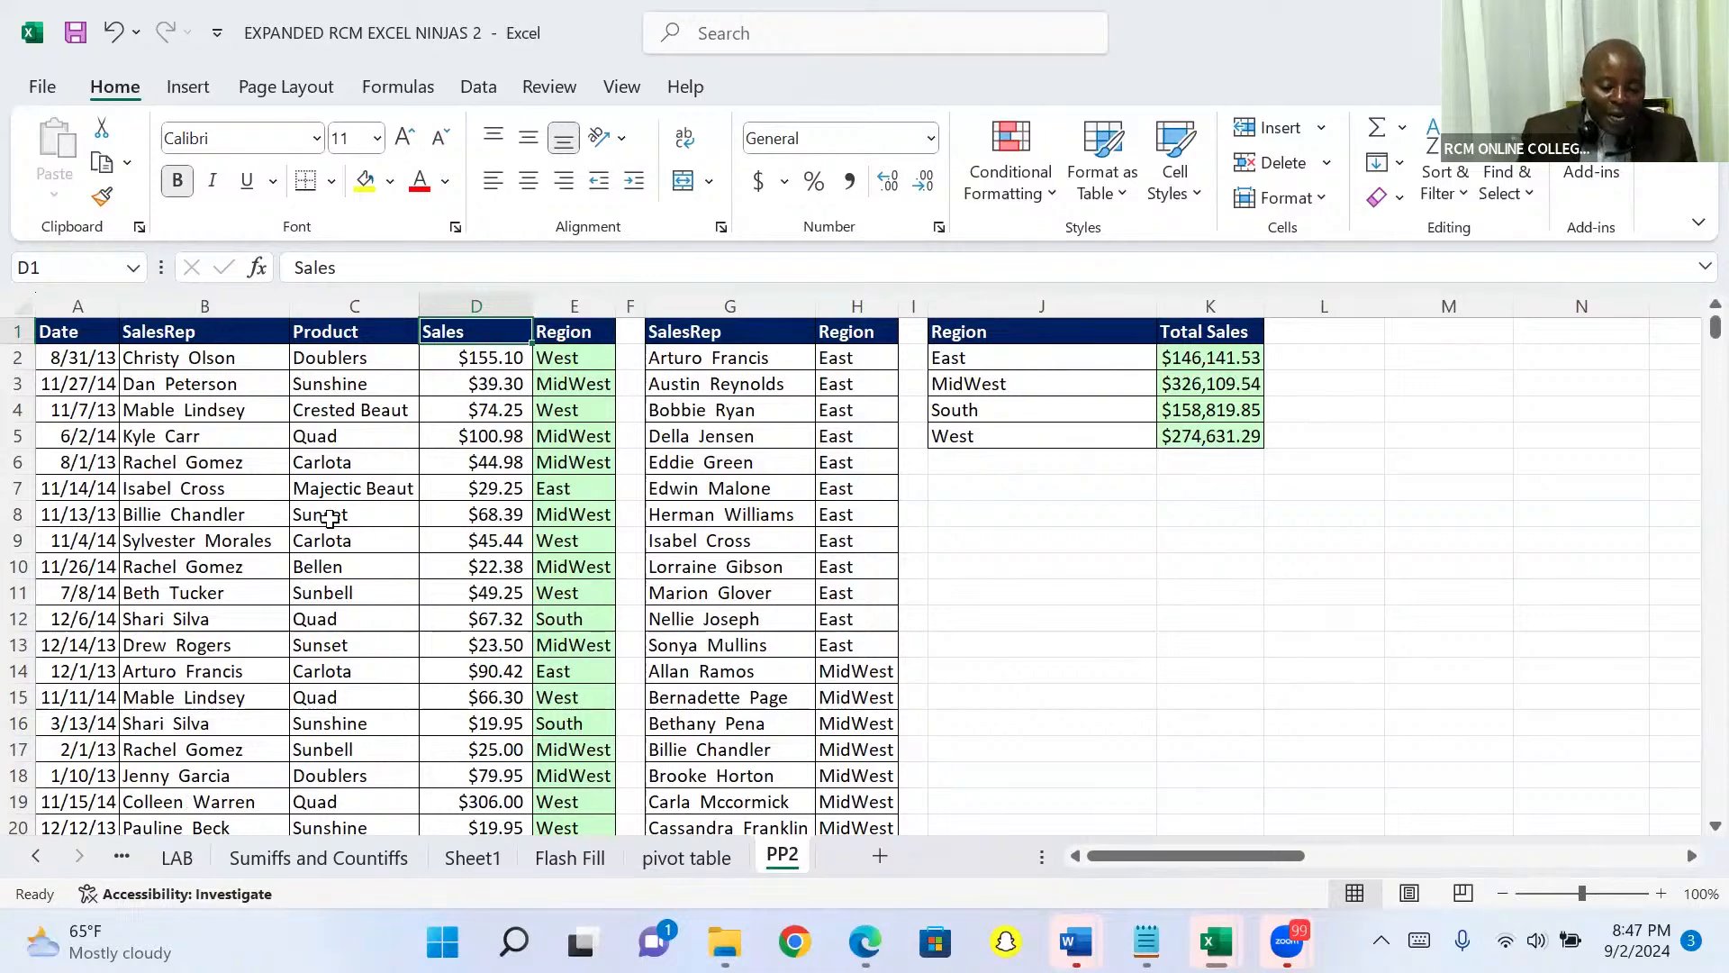
Insert a PivotTable on a new worksheet from the sales list in range A1:E10001 of the PP2 sheet
{"action": "left_click", "coordinate": [329, 517]}
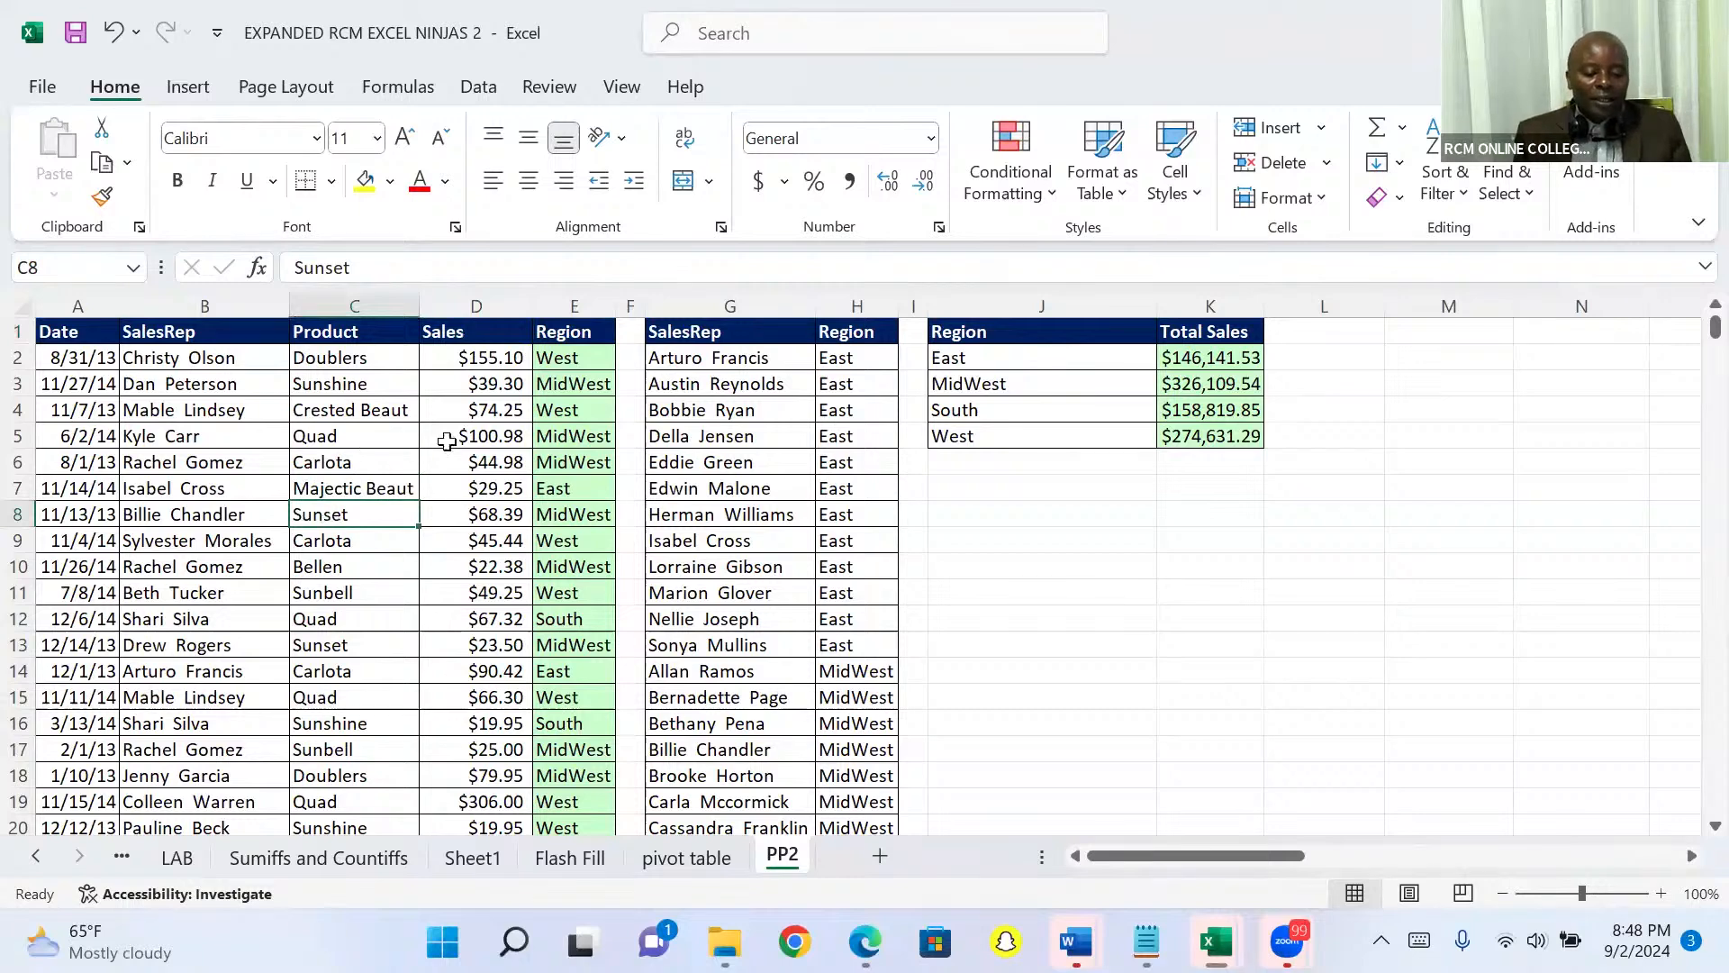
{"action": "left_click", "coordinate": [492, 410]}
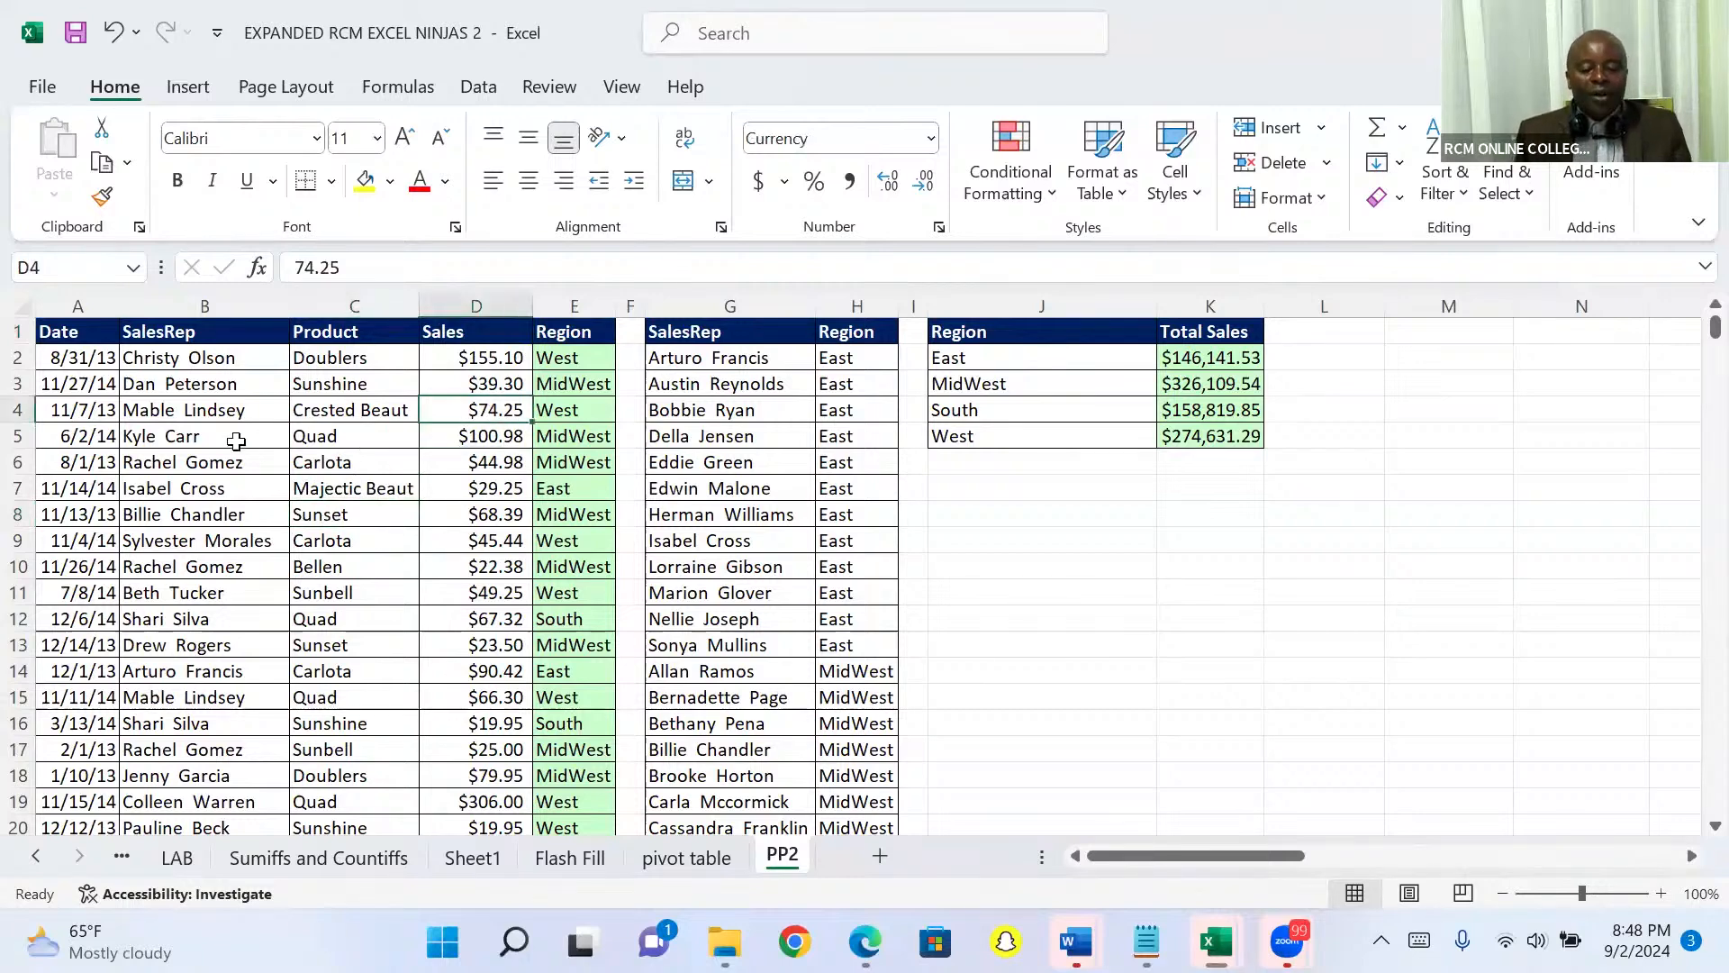
{"action": "left_click", "coordinate": [185, 411]}
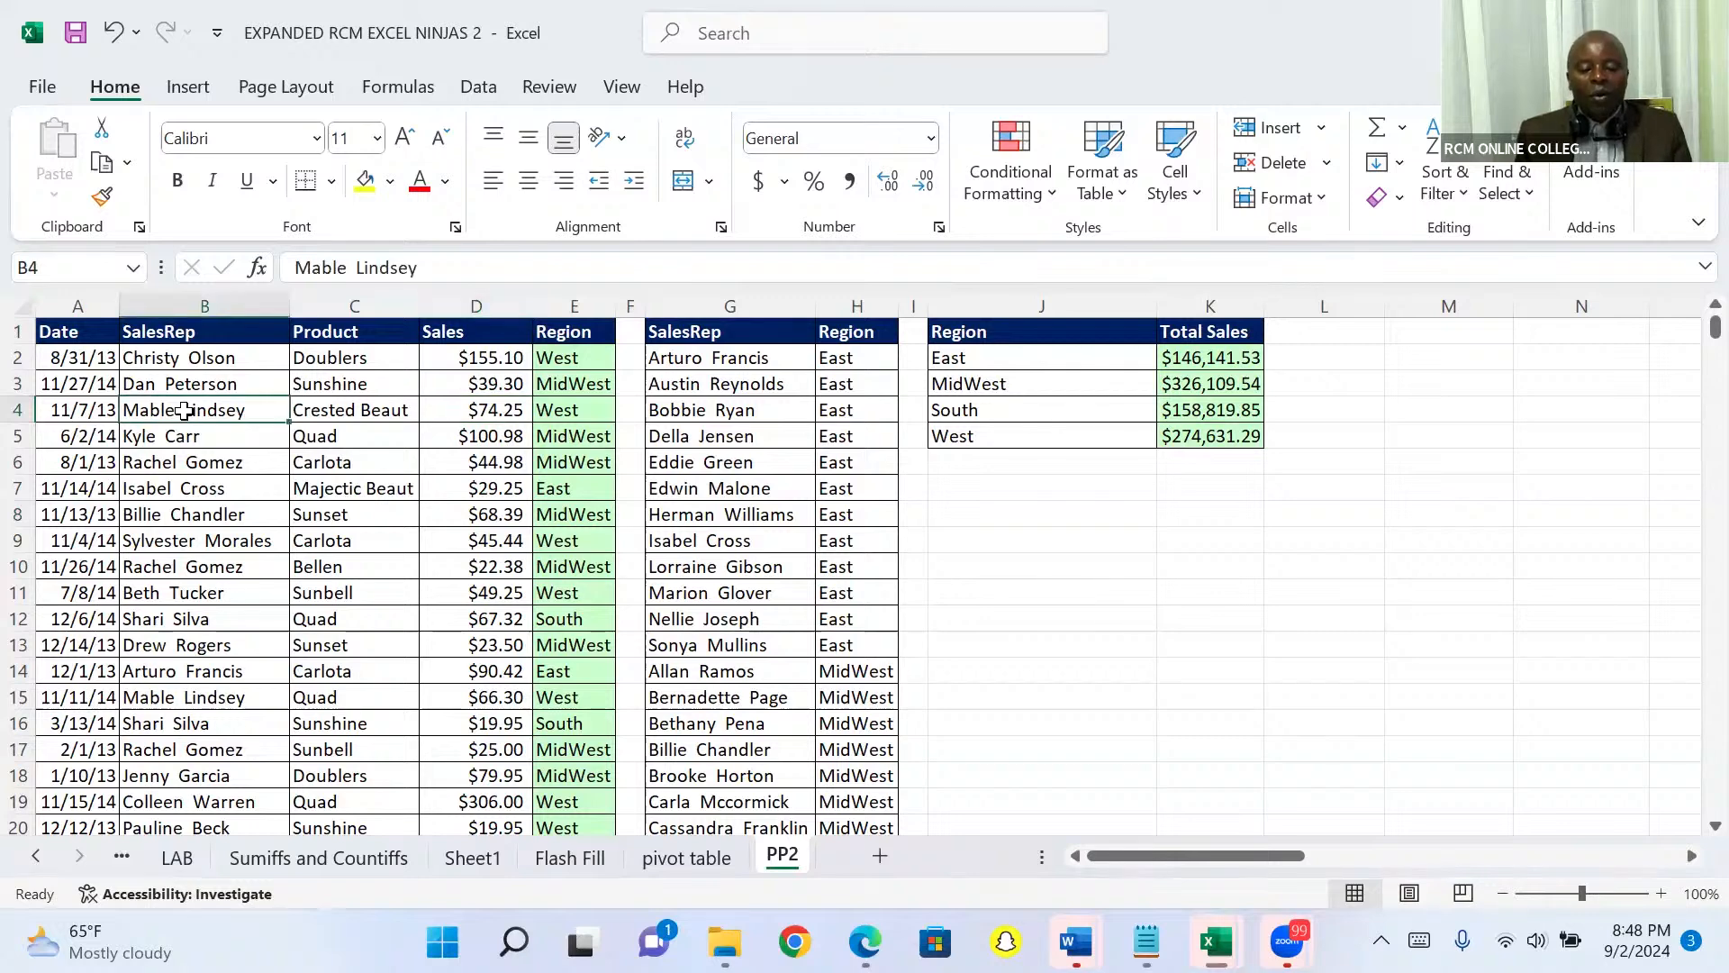
{"action": "left_click", "coordinate": [82, 491]}
{"action": "left_click", "coordinate": [192, 495]}
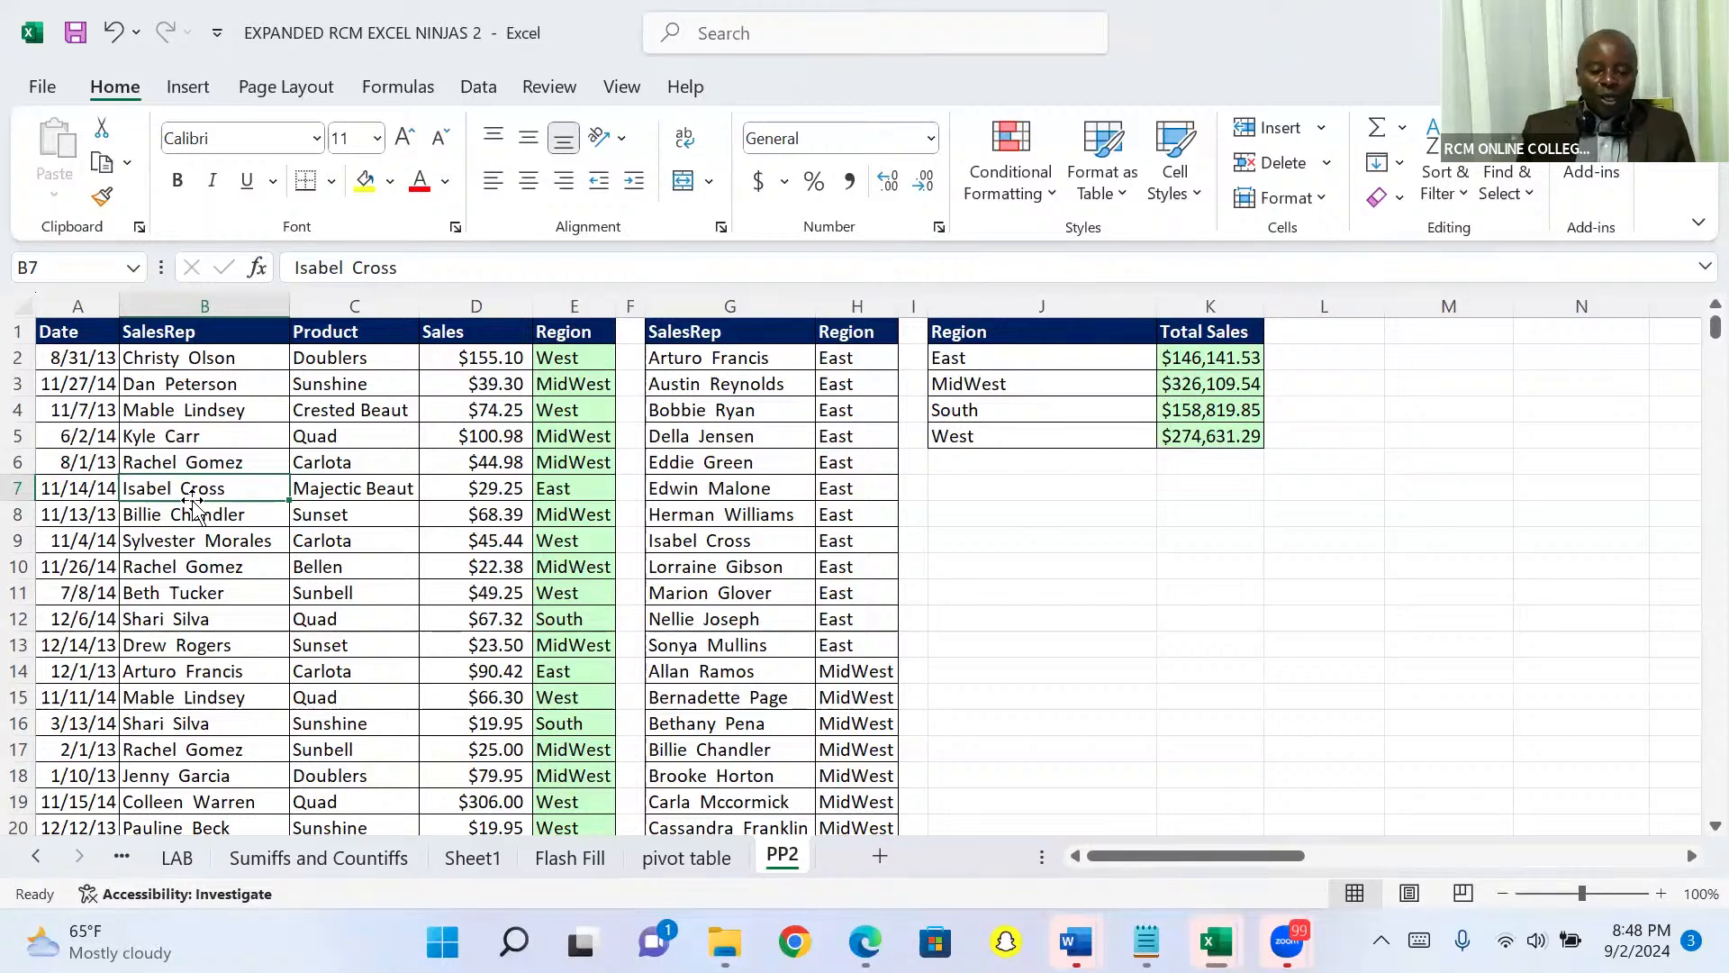
{"action": "left_click", "coordinate": [187, 87]}
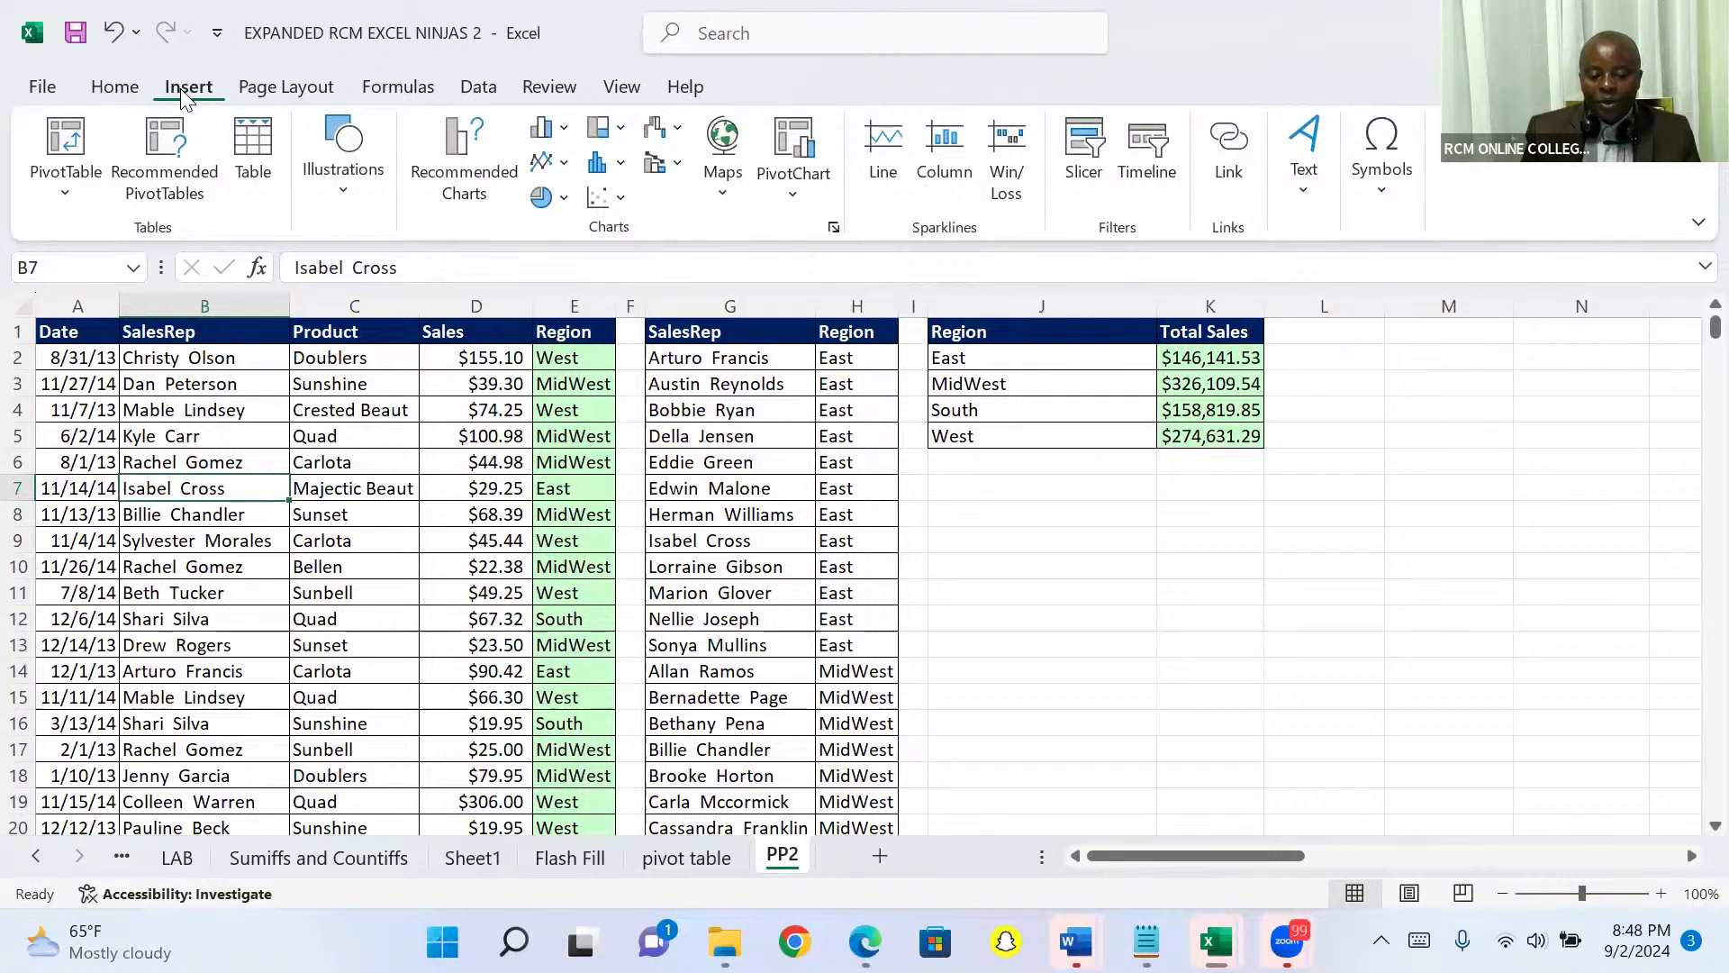
{"action": "left_click", "coordinate": [69, 137]}
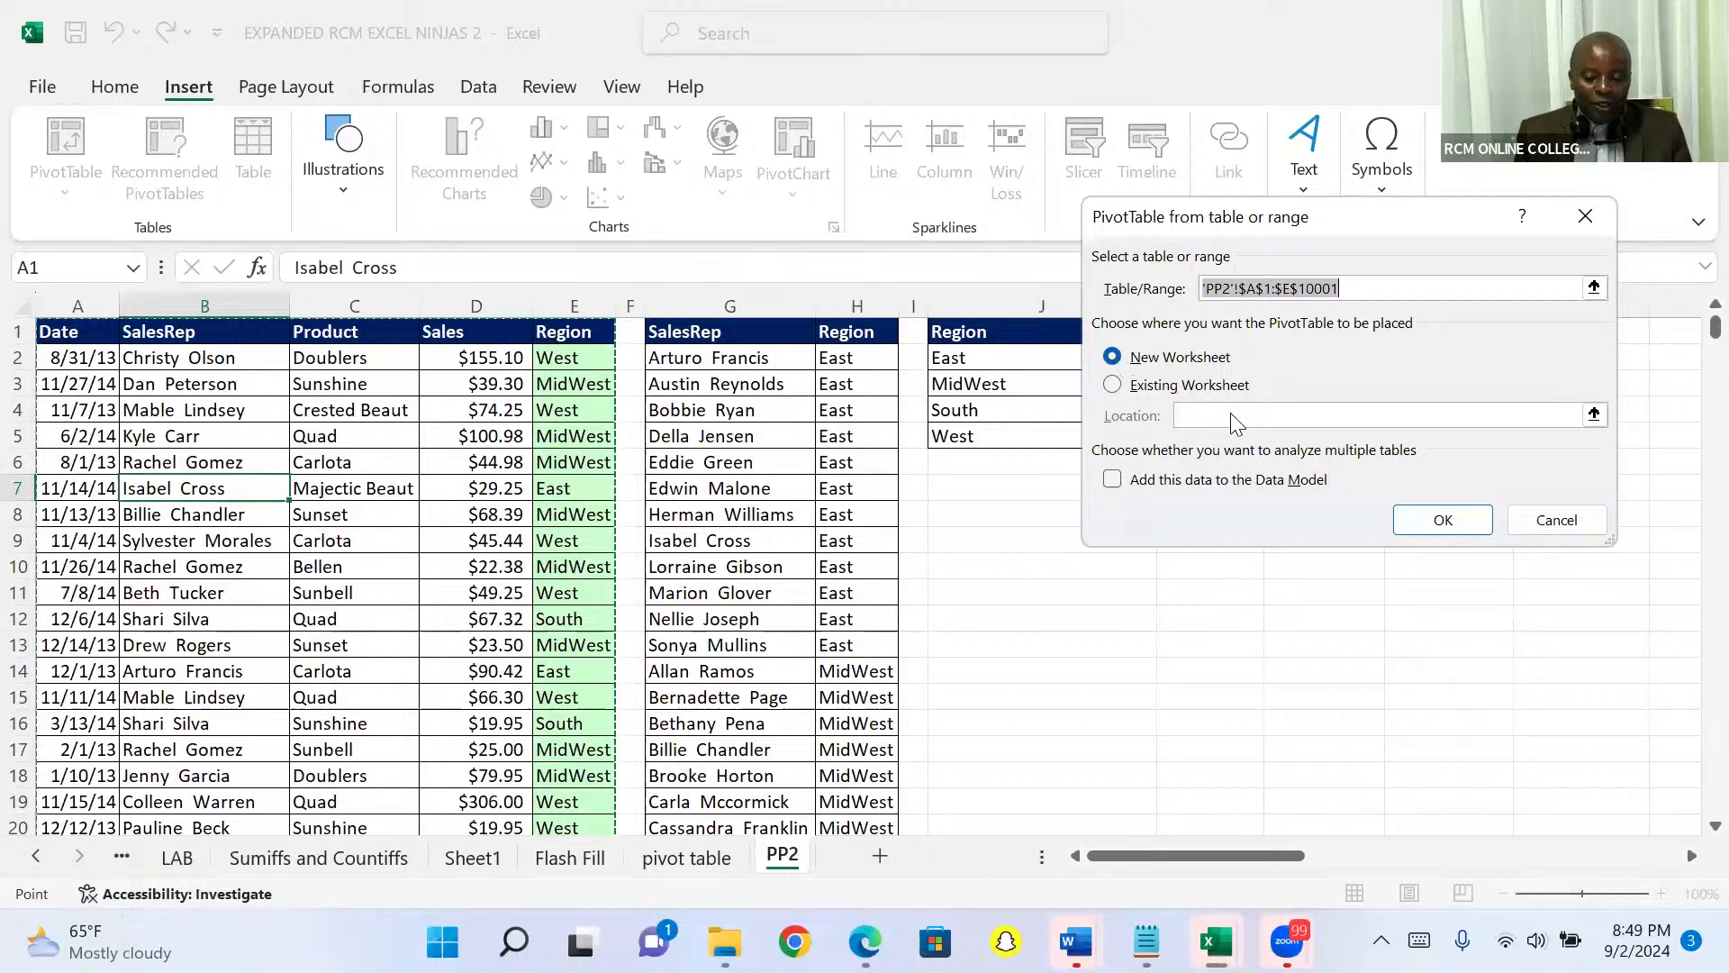
{"action": "left_click", "coordinate": [1418, 519]}
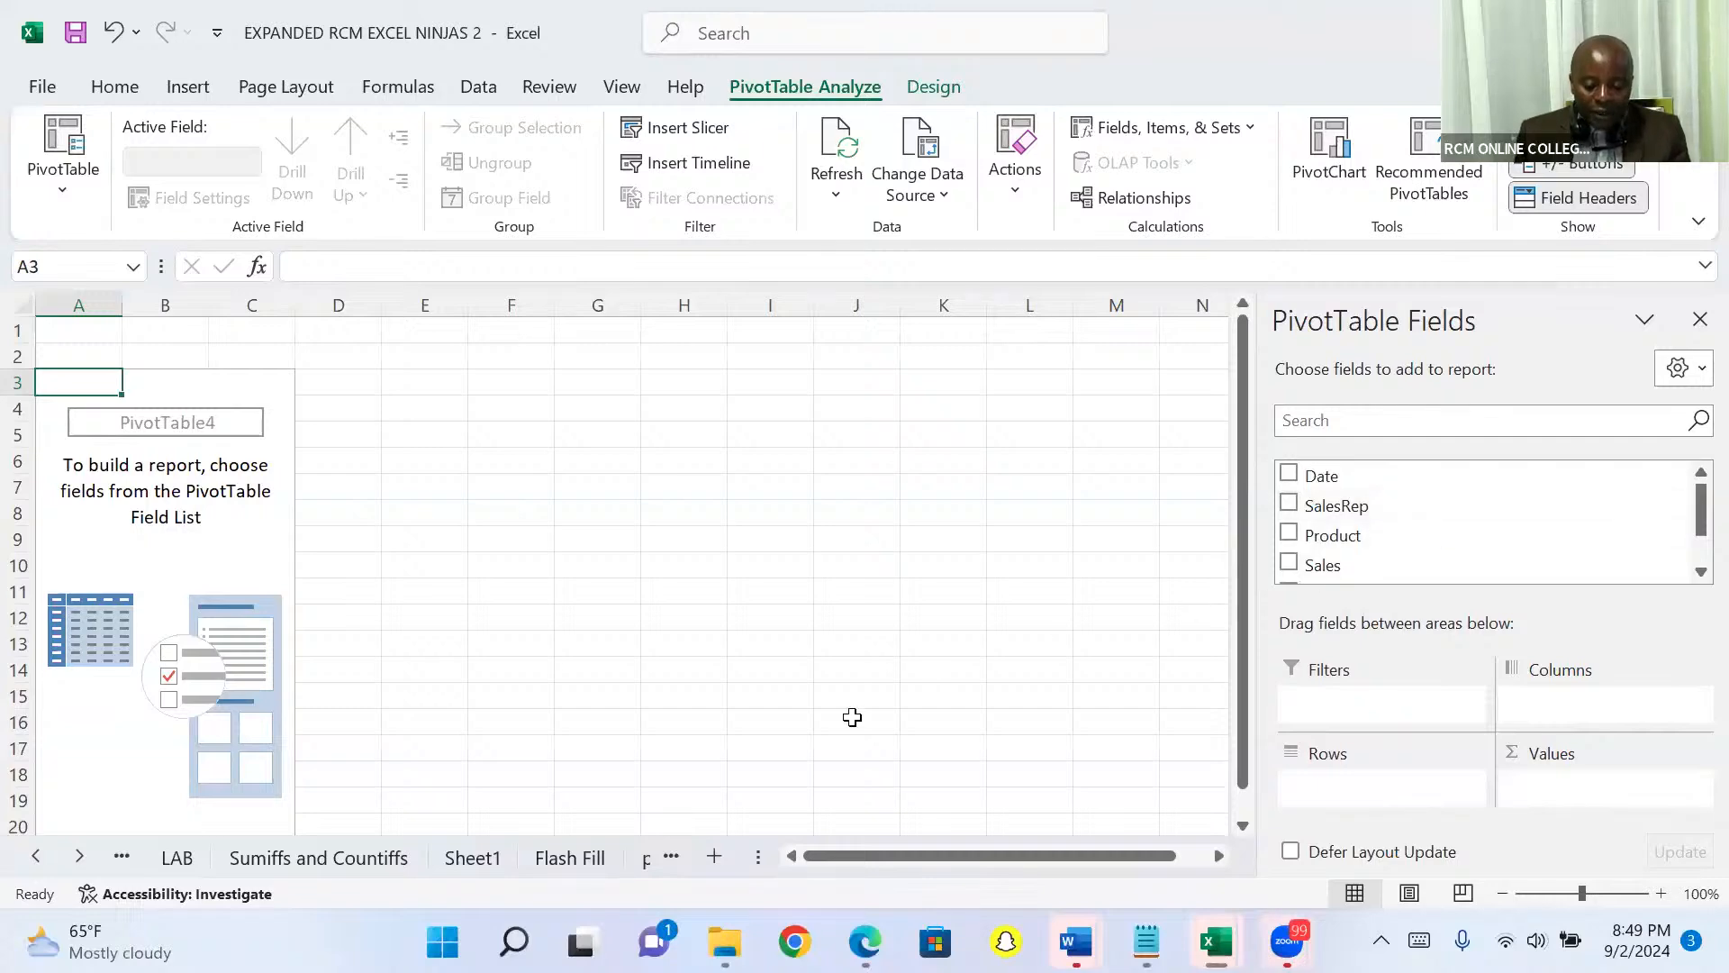
{"action": "key", "text": "alt+Tab"}
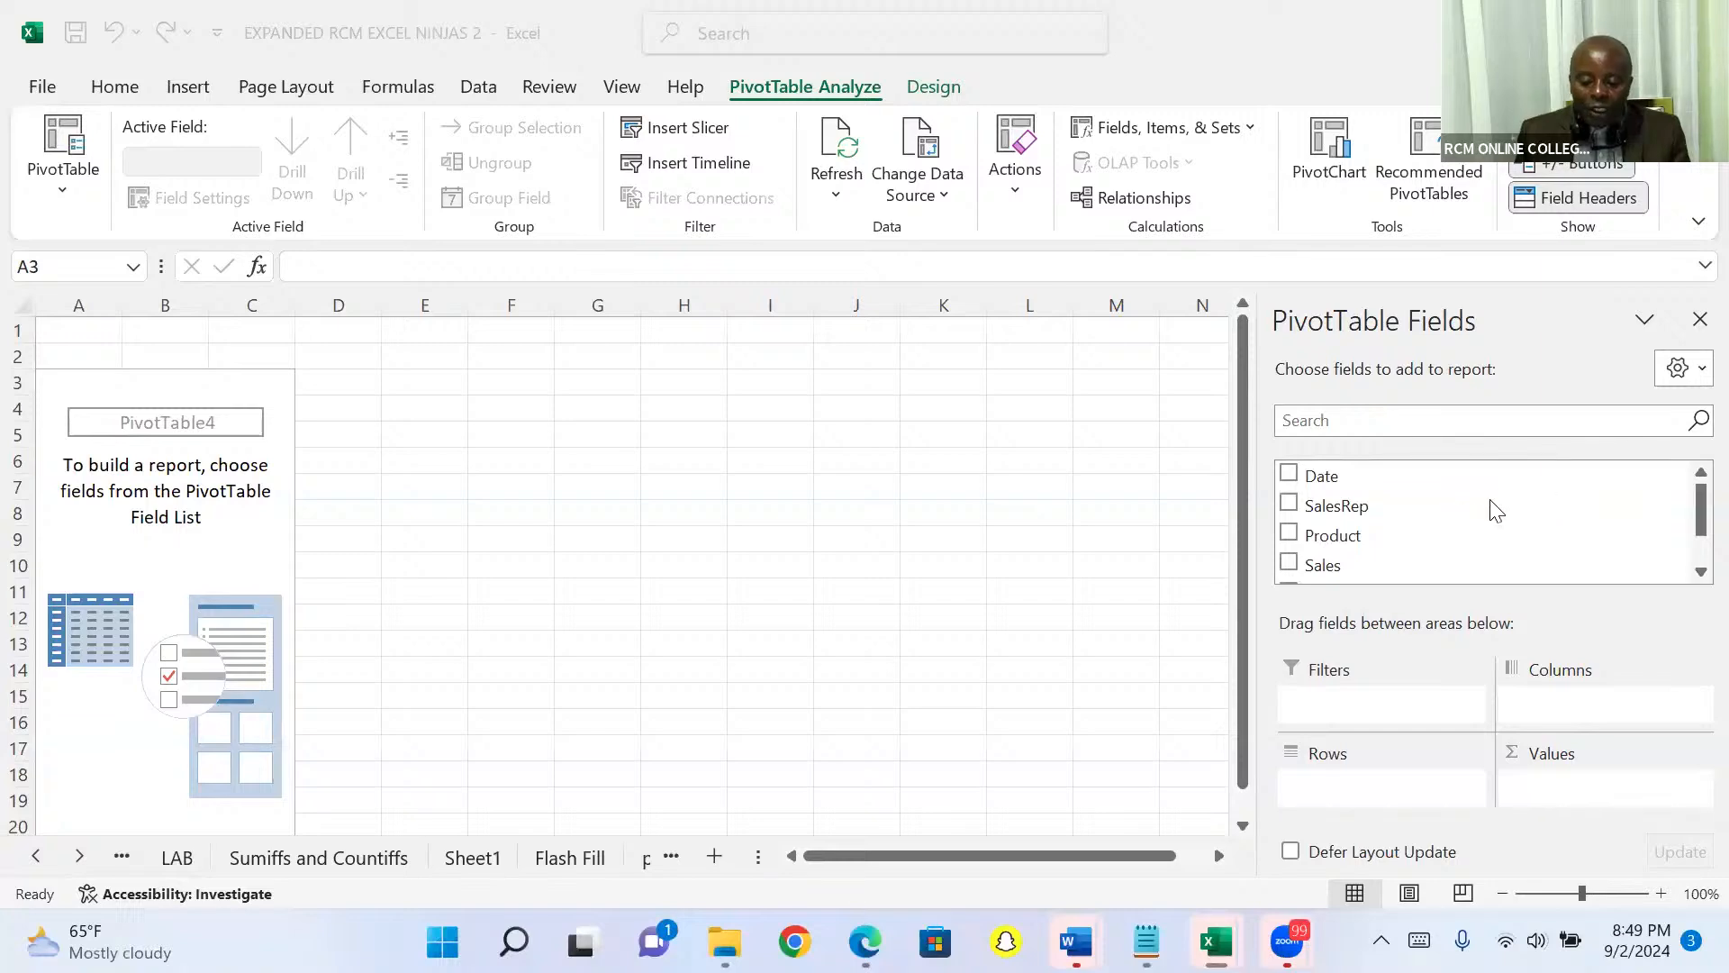
{"action": "left_click", "coordinate": [1693, 575]}
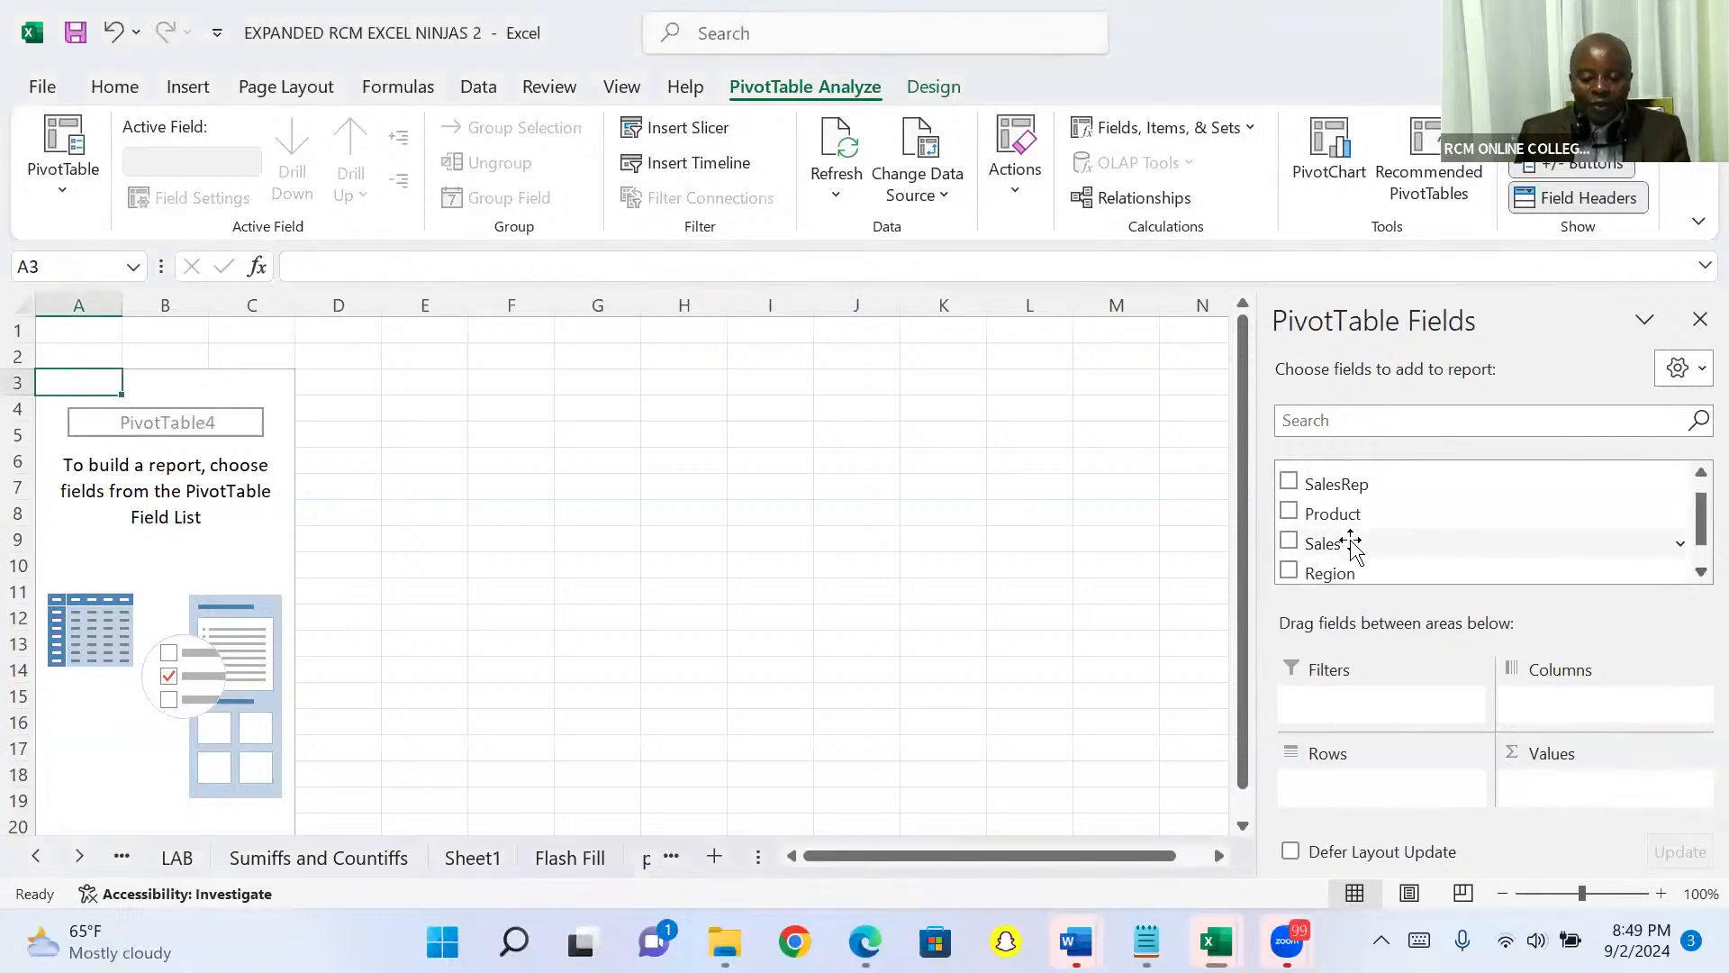
Summarise the sales by region in the new PivotTable, with Sales summed as values and Region as rows
{"action": "left_click_drag", "start_coordinate": [1355, 543], "coordinate": [1547, 793]}
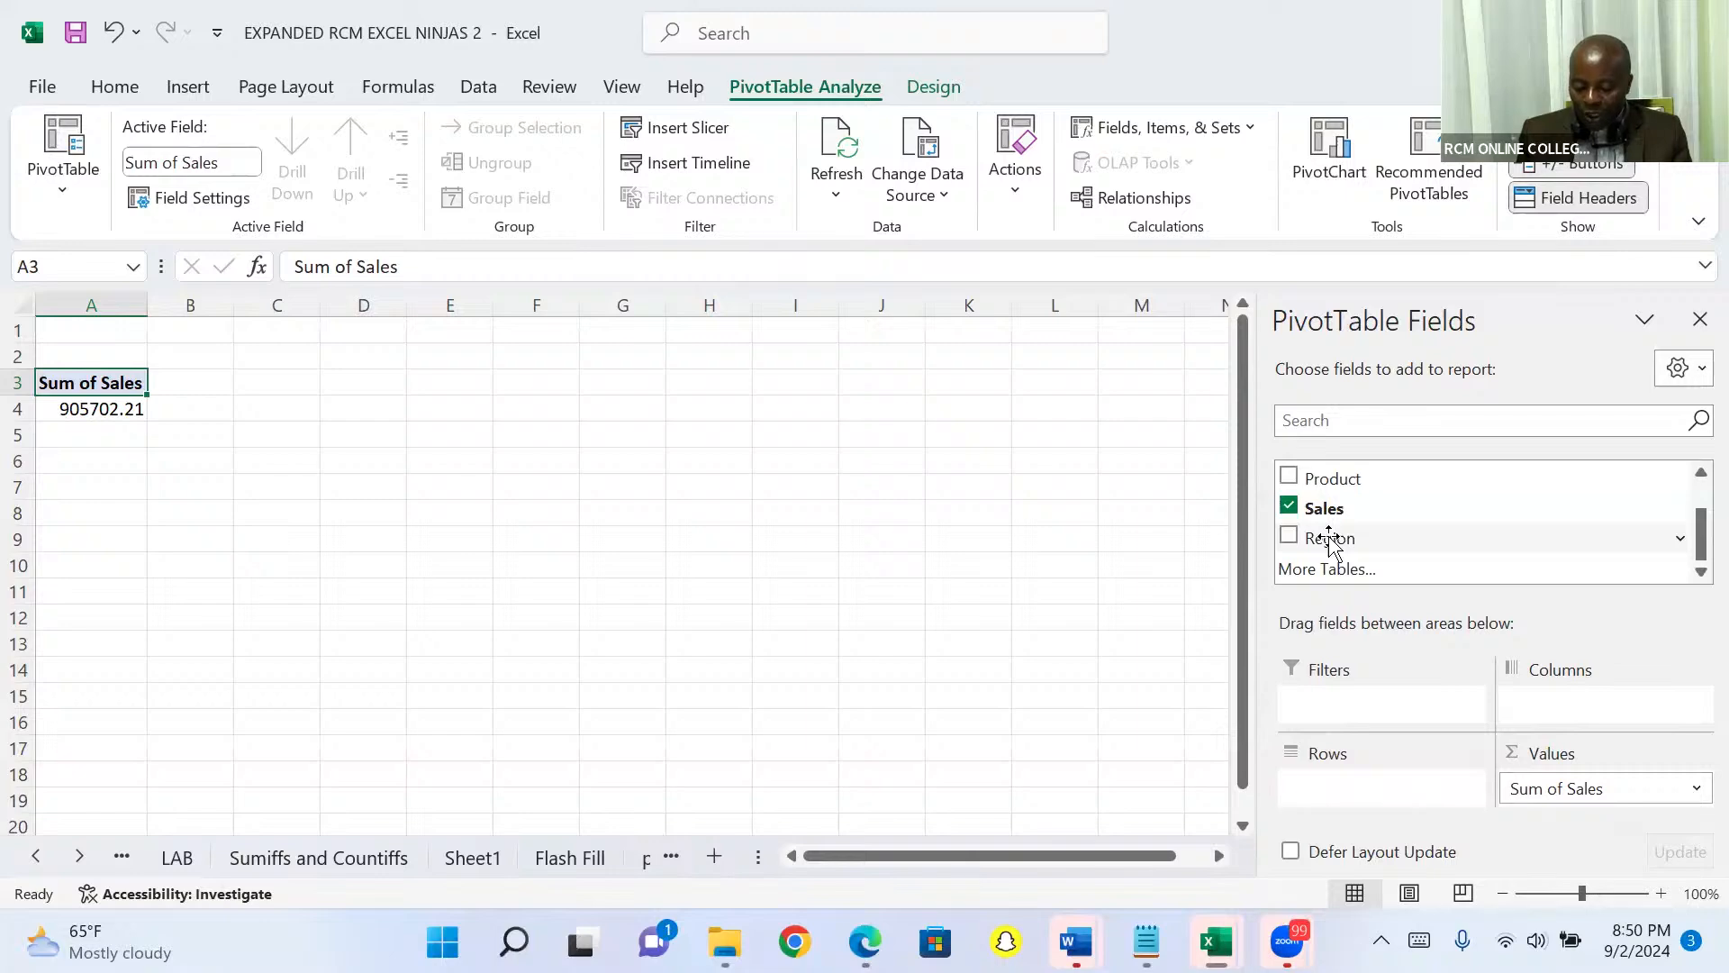
{"action": "left_click_drag", "start_coordinate": [1332, 541], "coordinate": [1342, 738]}
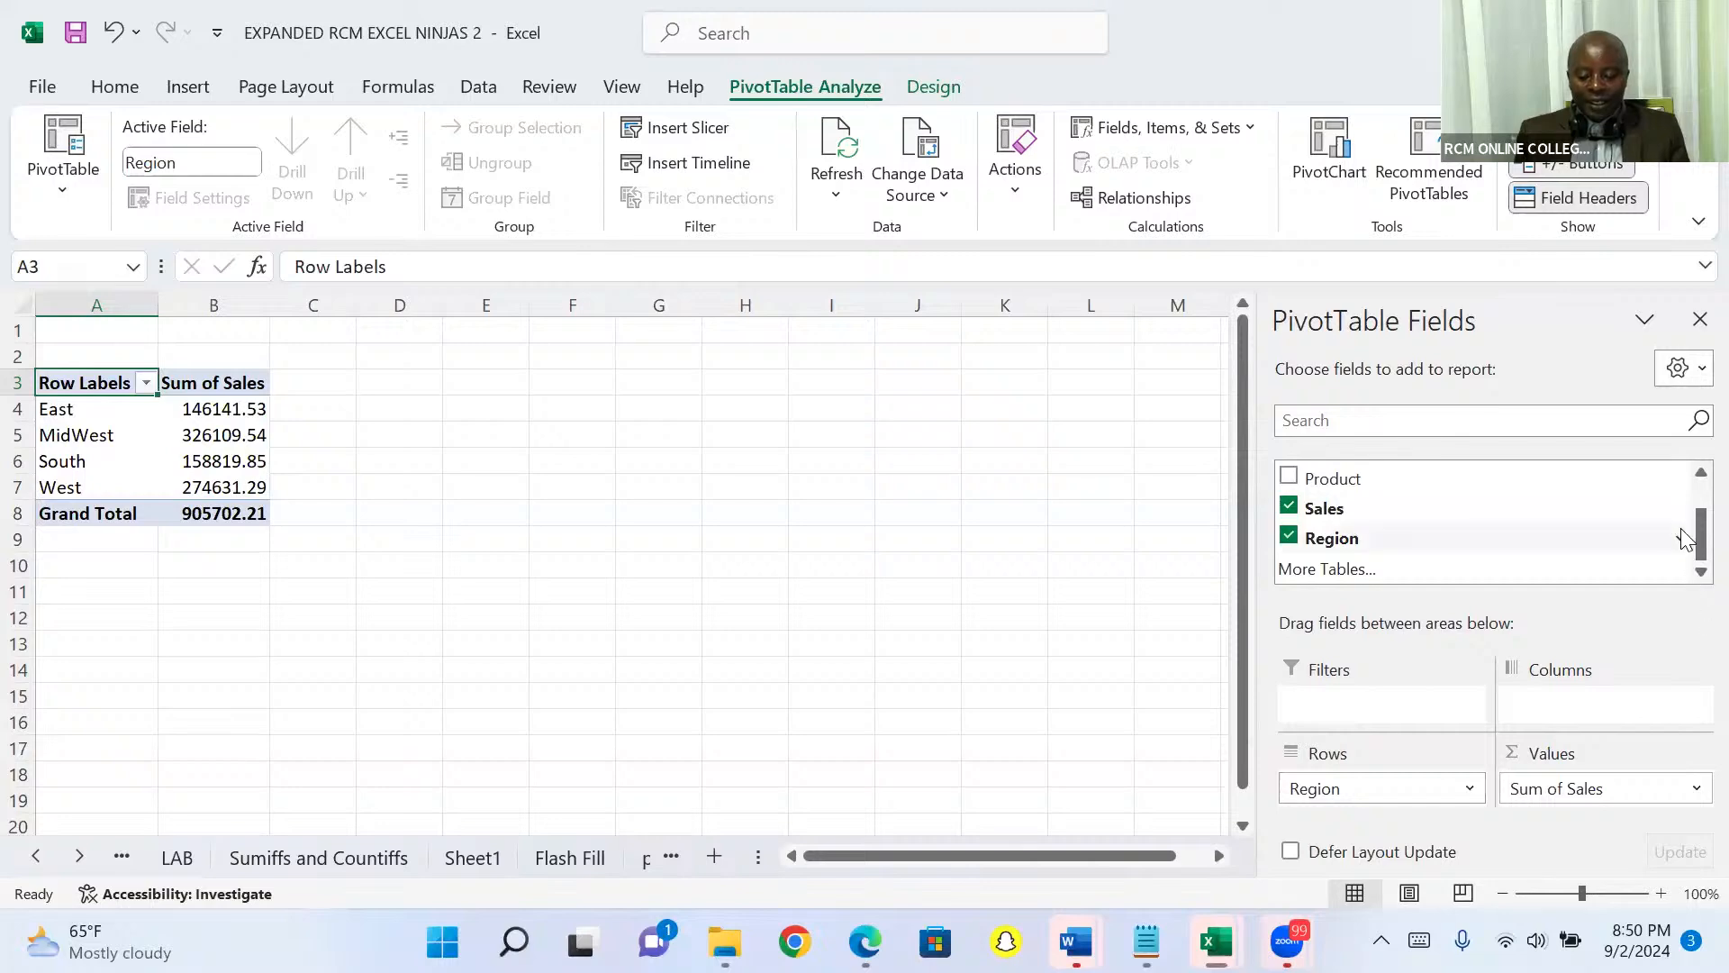
{"action": "scroll", "coordinate": [1690, 477], "scroll_direction": "up", "scroll_amount": 3}
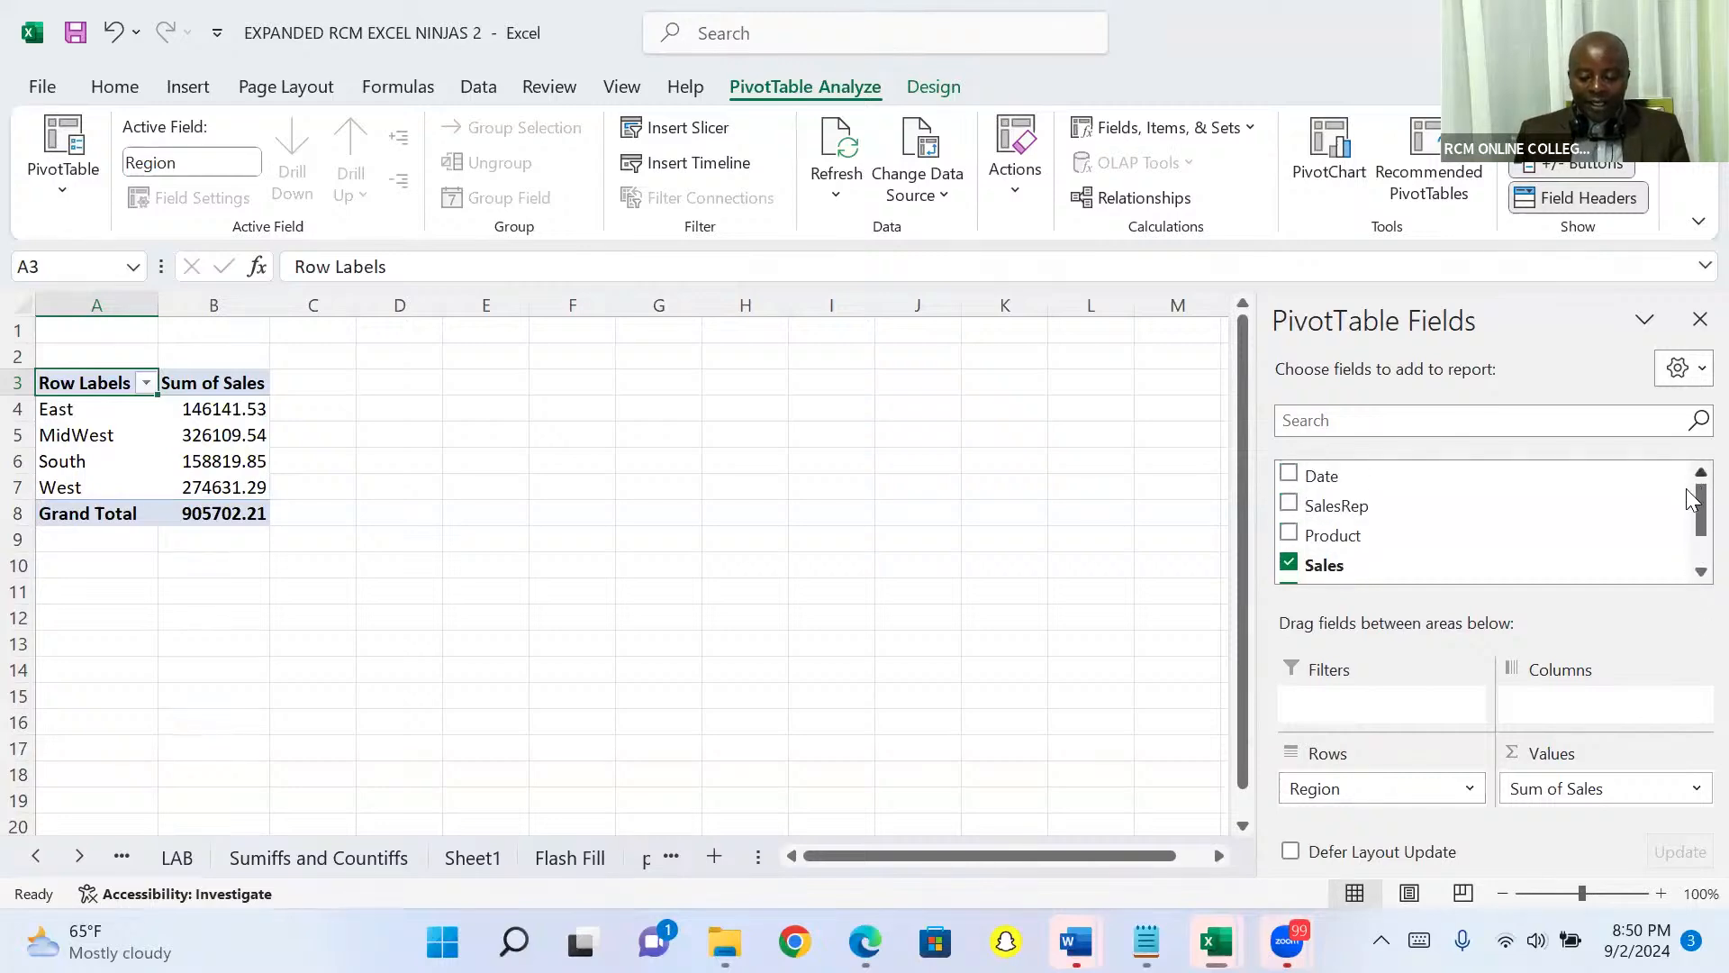
{"action": "scroll", "coordinate": [1688, 570], "scroll_direction": "down", "scroll_amount": 2}
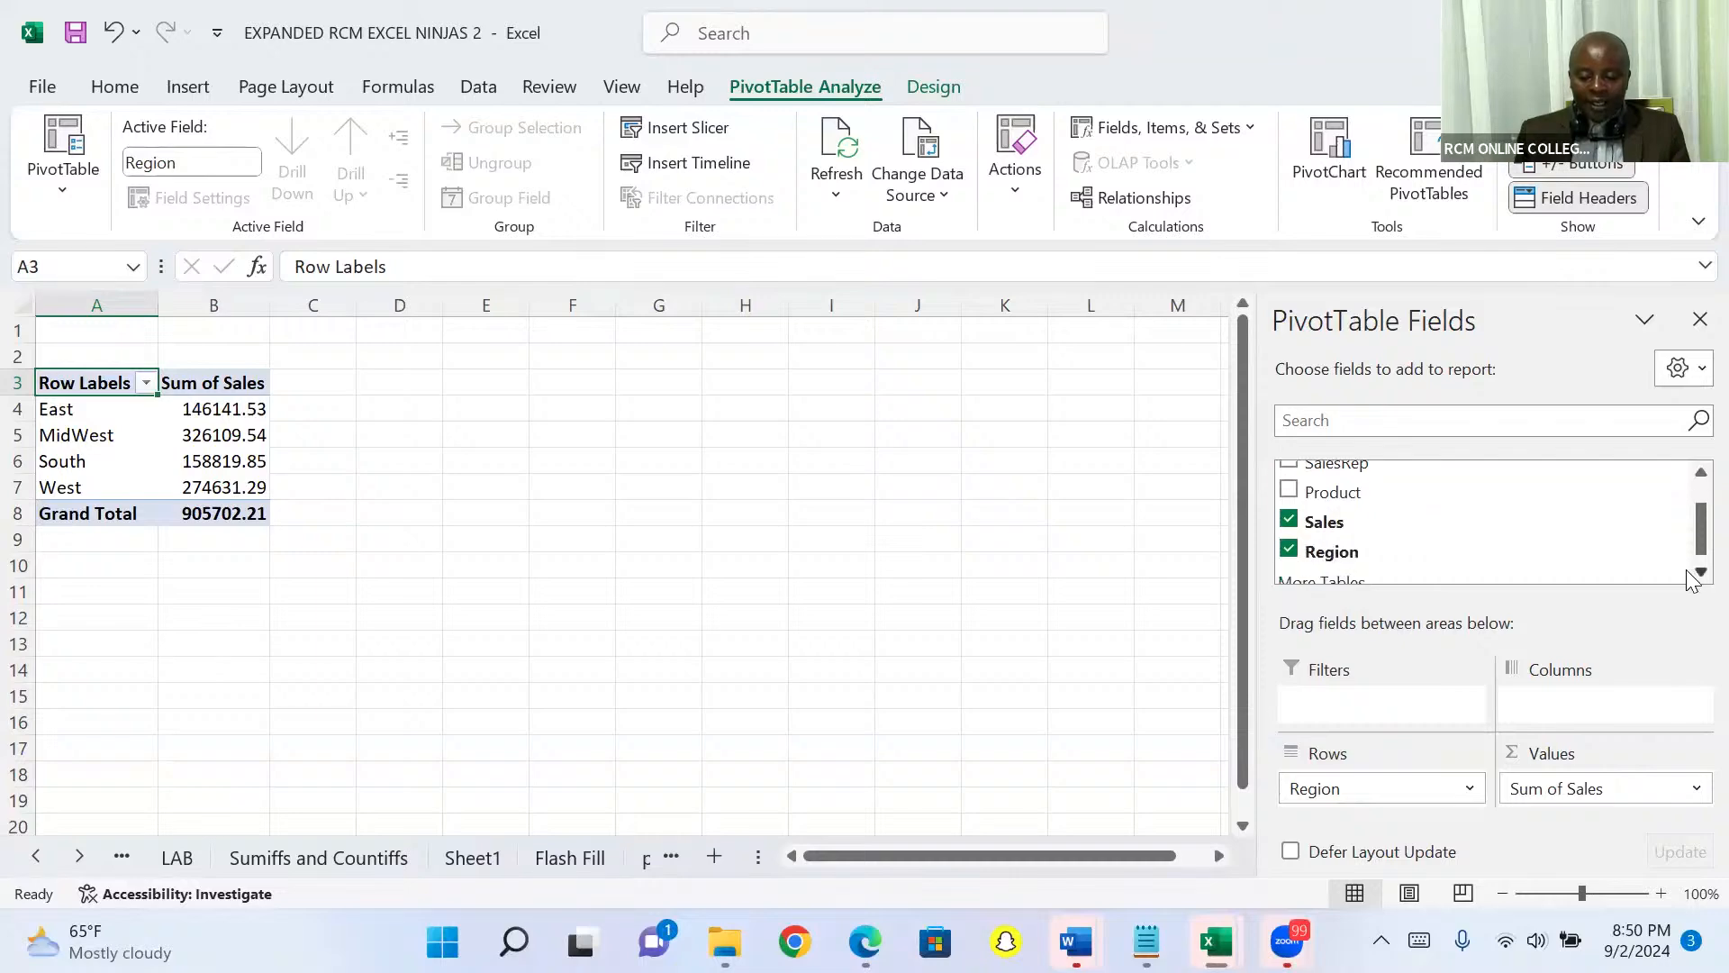
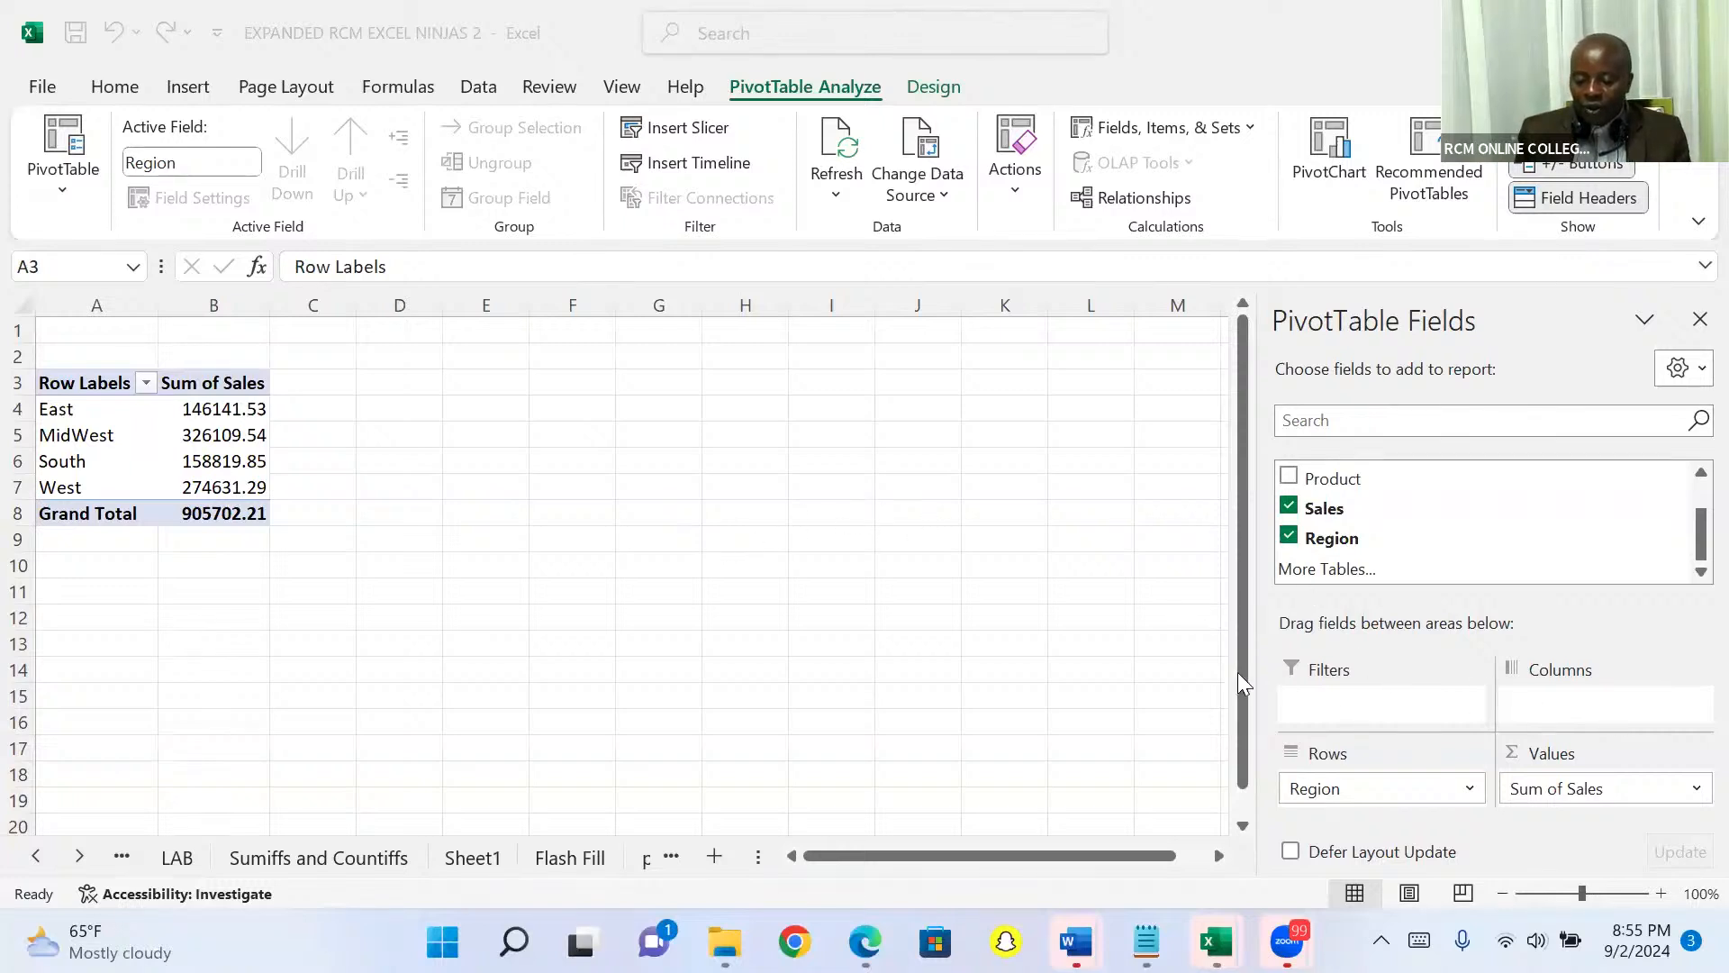
{"action": "left_click", "coordinate": [1044, 605]}
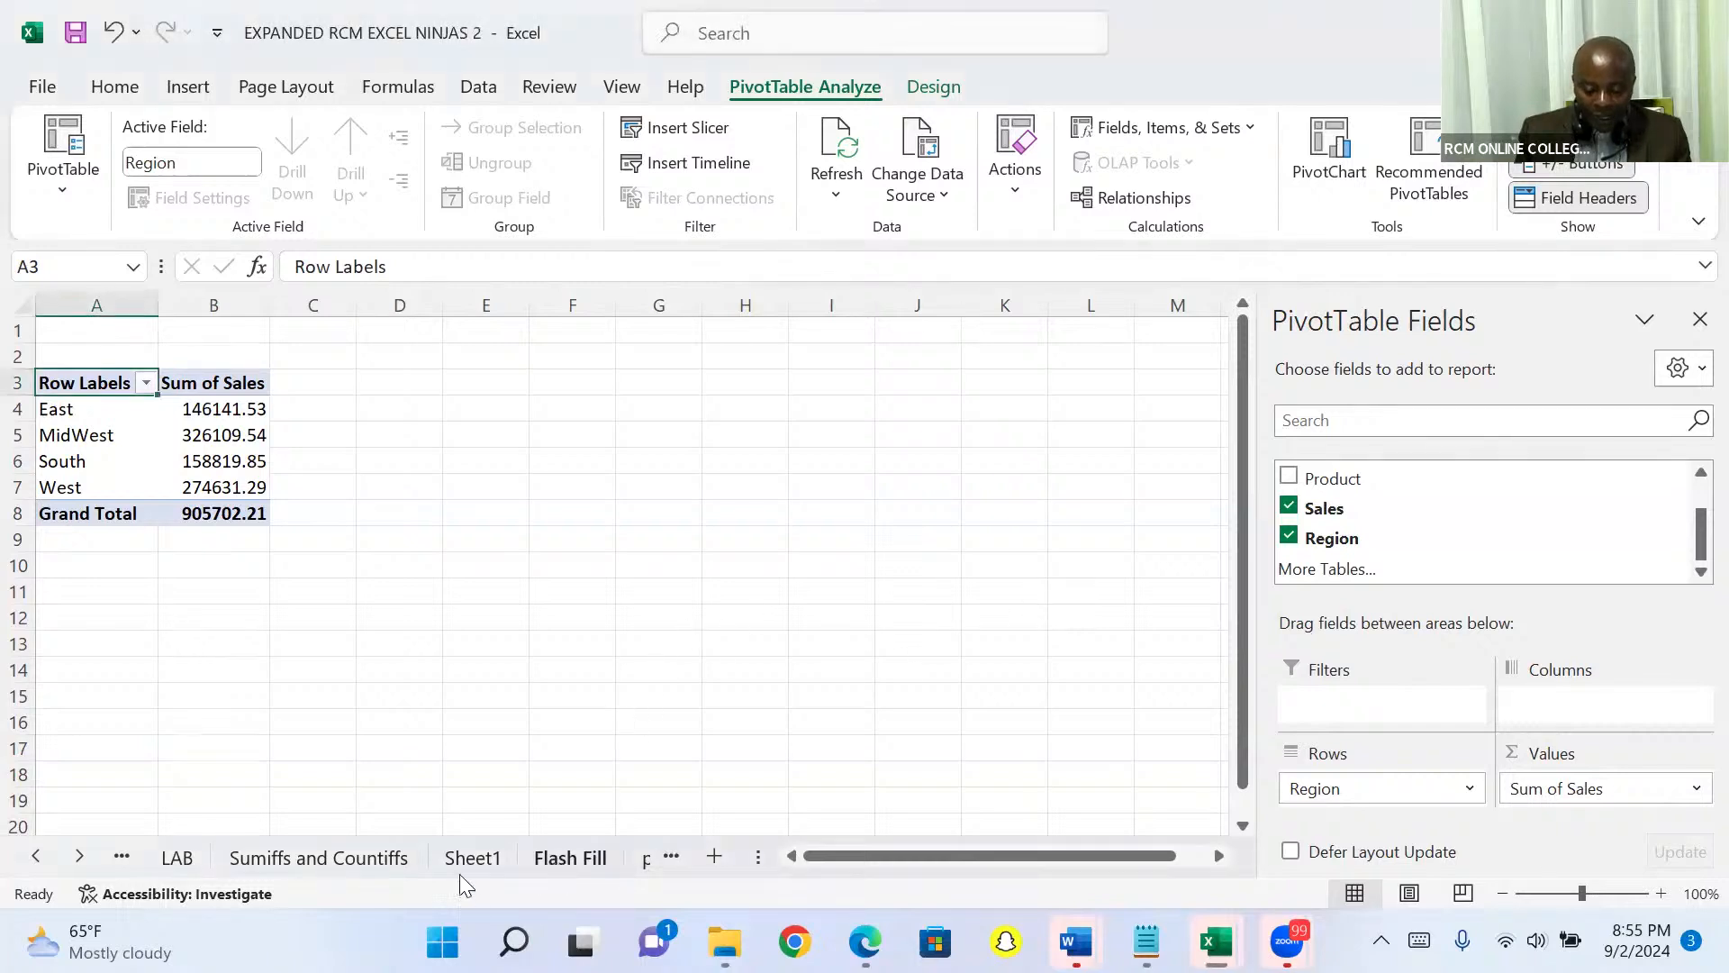
Delete the Sheet2 worksheet that holds the PivotTable
{"action": "left_click", "coordinate": [81, 856]}
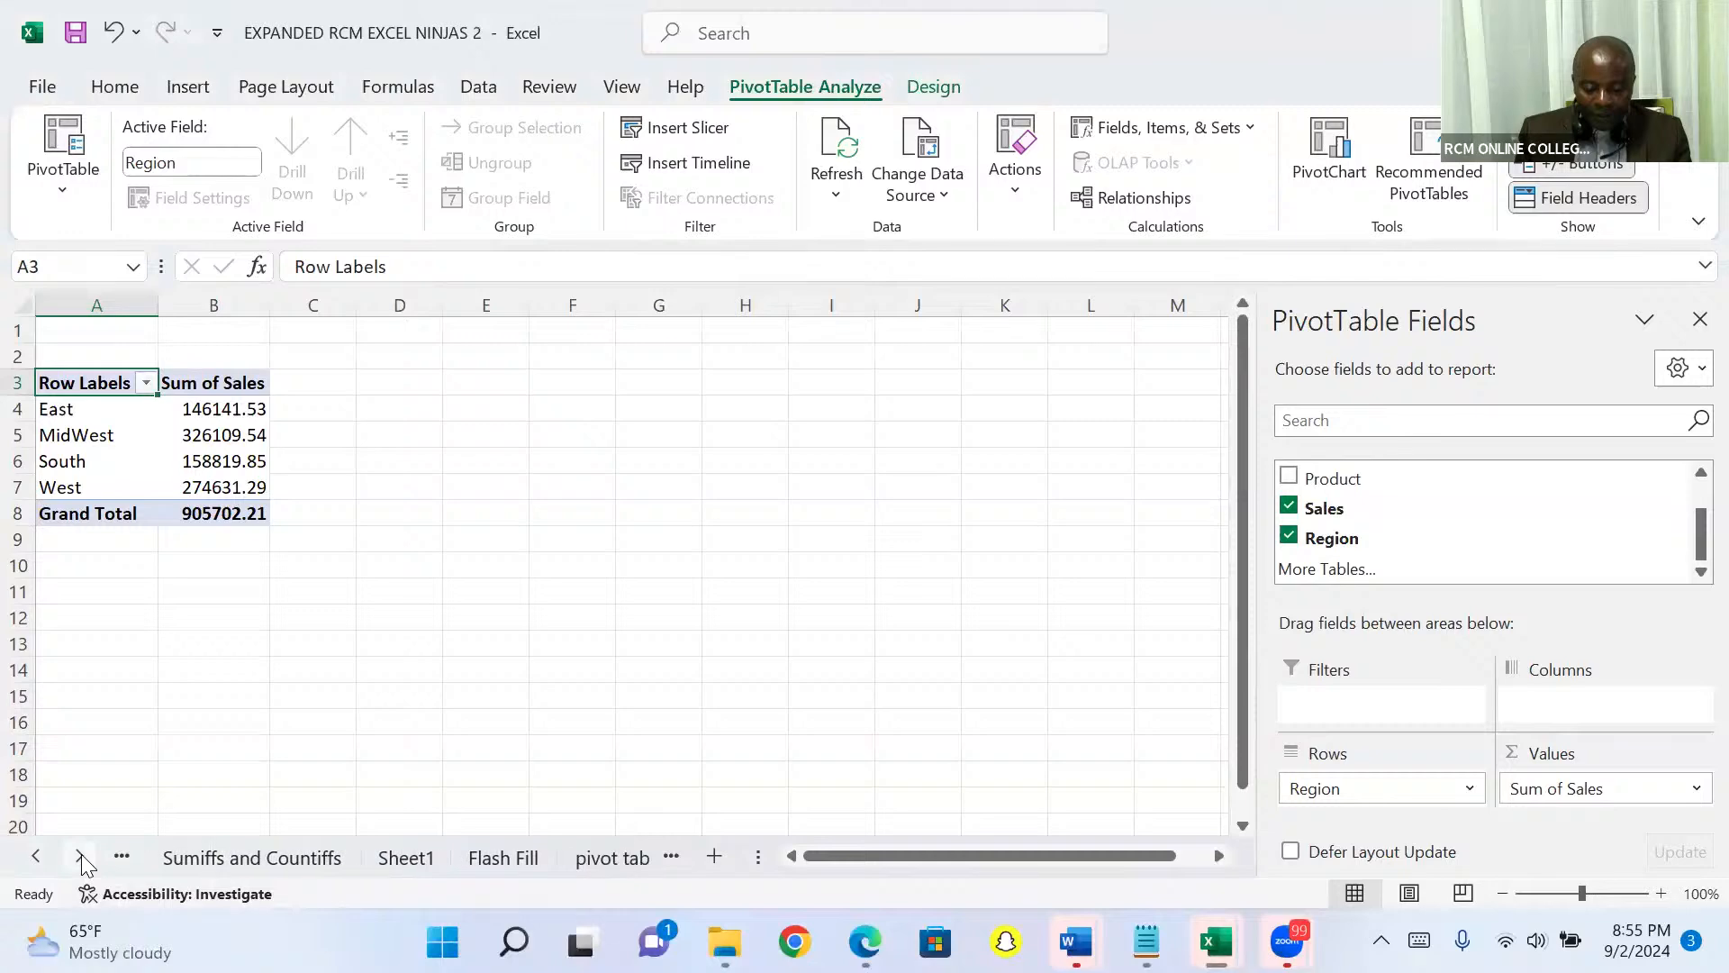
{"action": "left_click", "coordinate": [81, 855]}
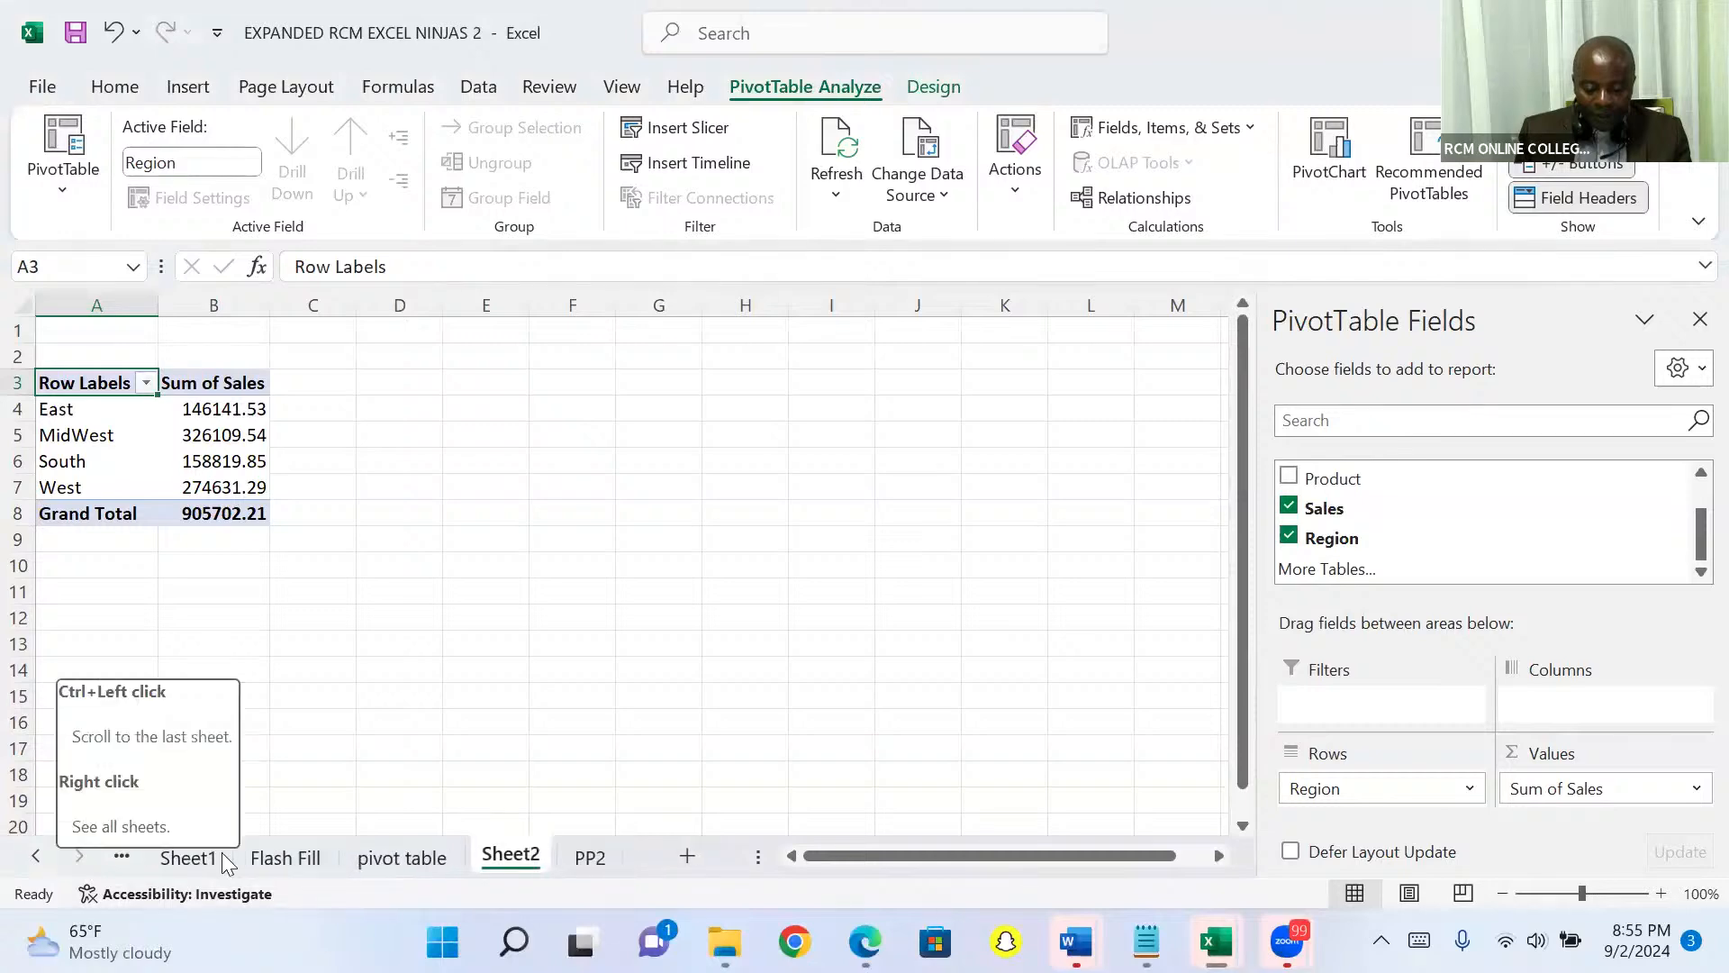
{"action": "right_click", "coordinate": [504, 863]}
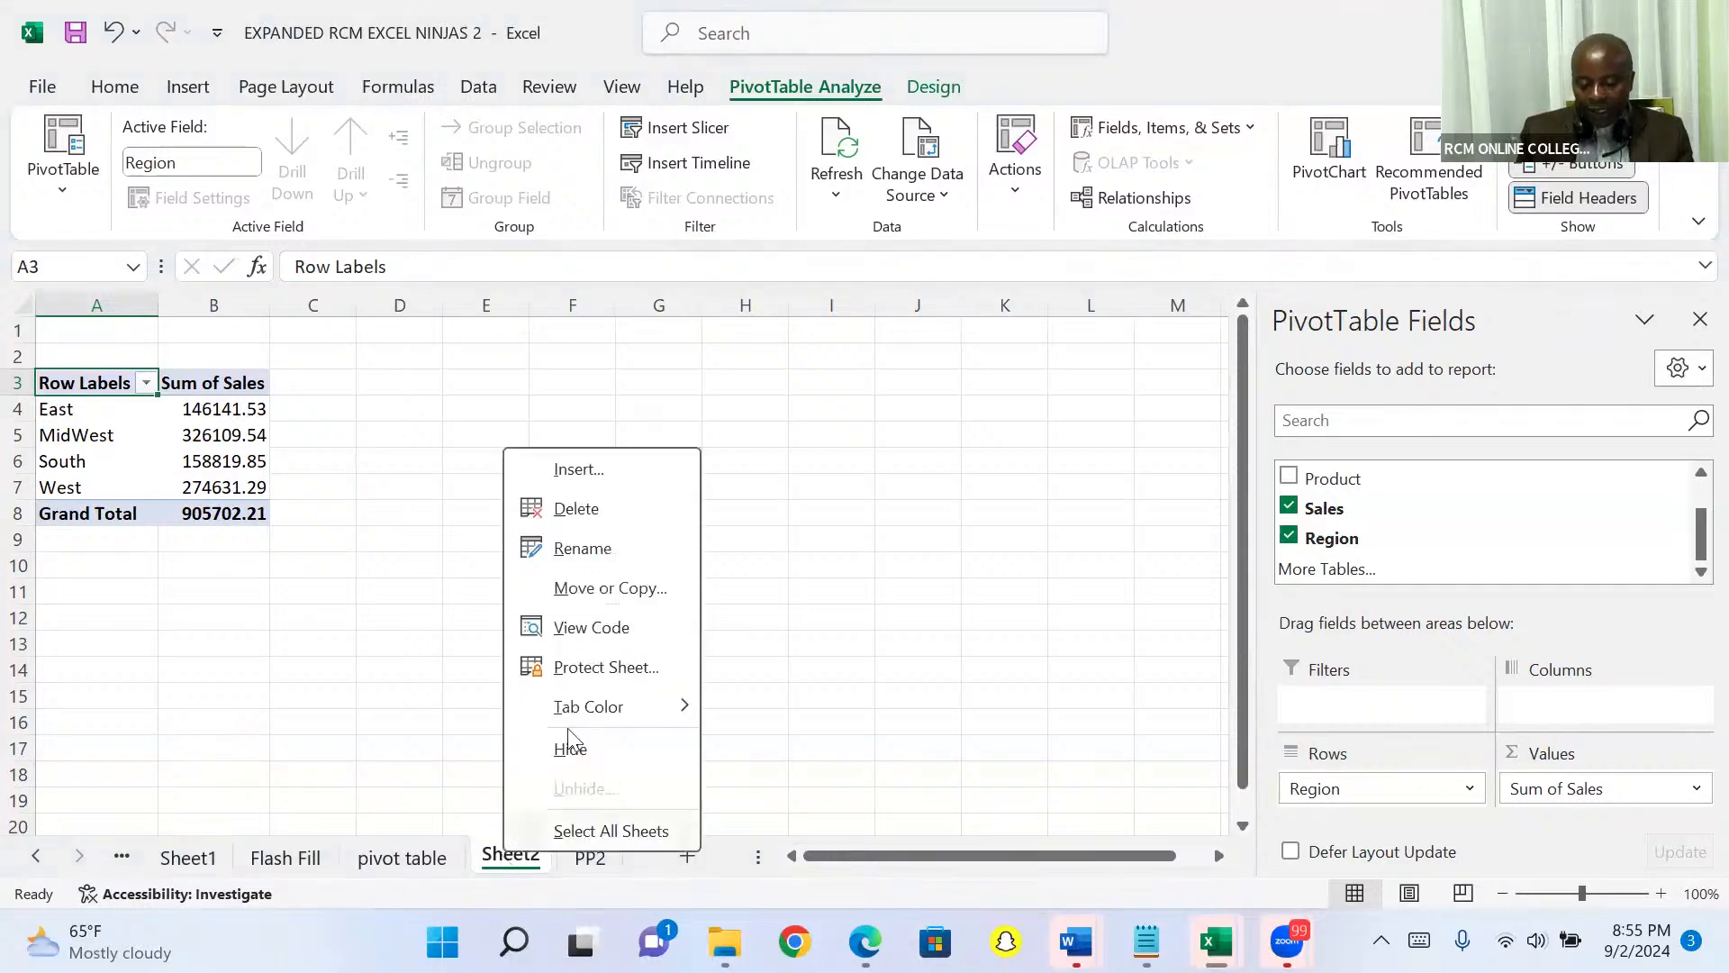
{"action": "left_click", "coordinate": [611, 513]}
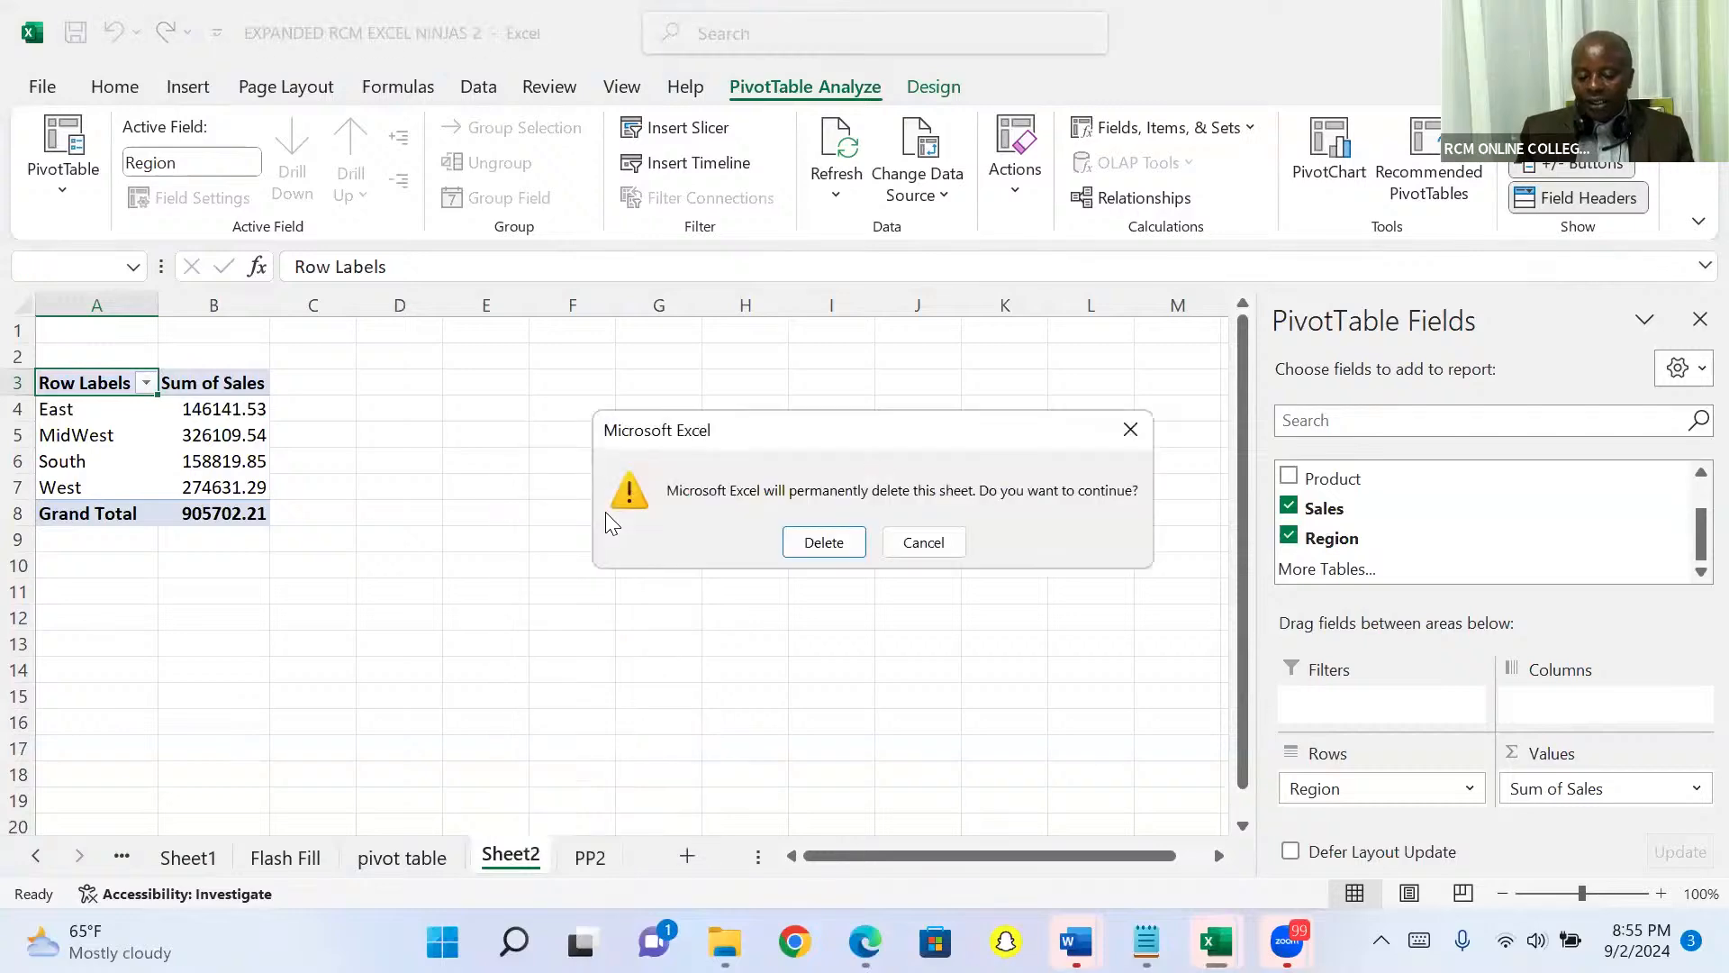
{"action": "left_click", "coordinate": [822, 545]}
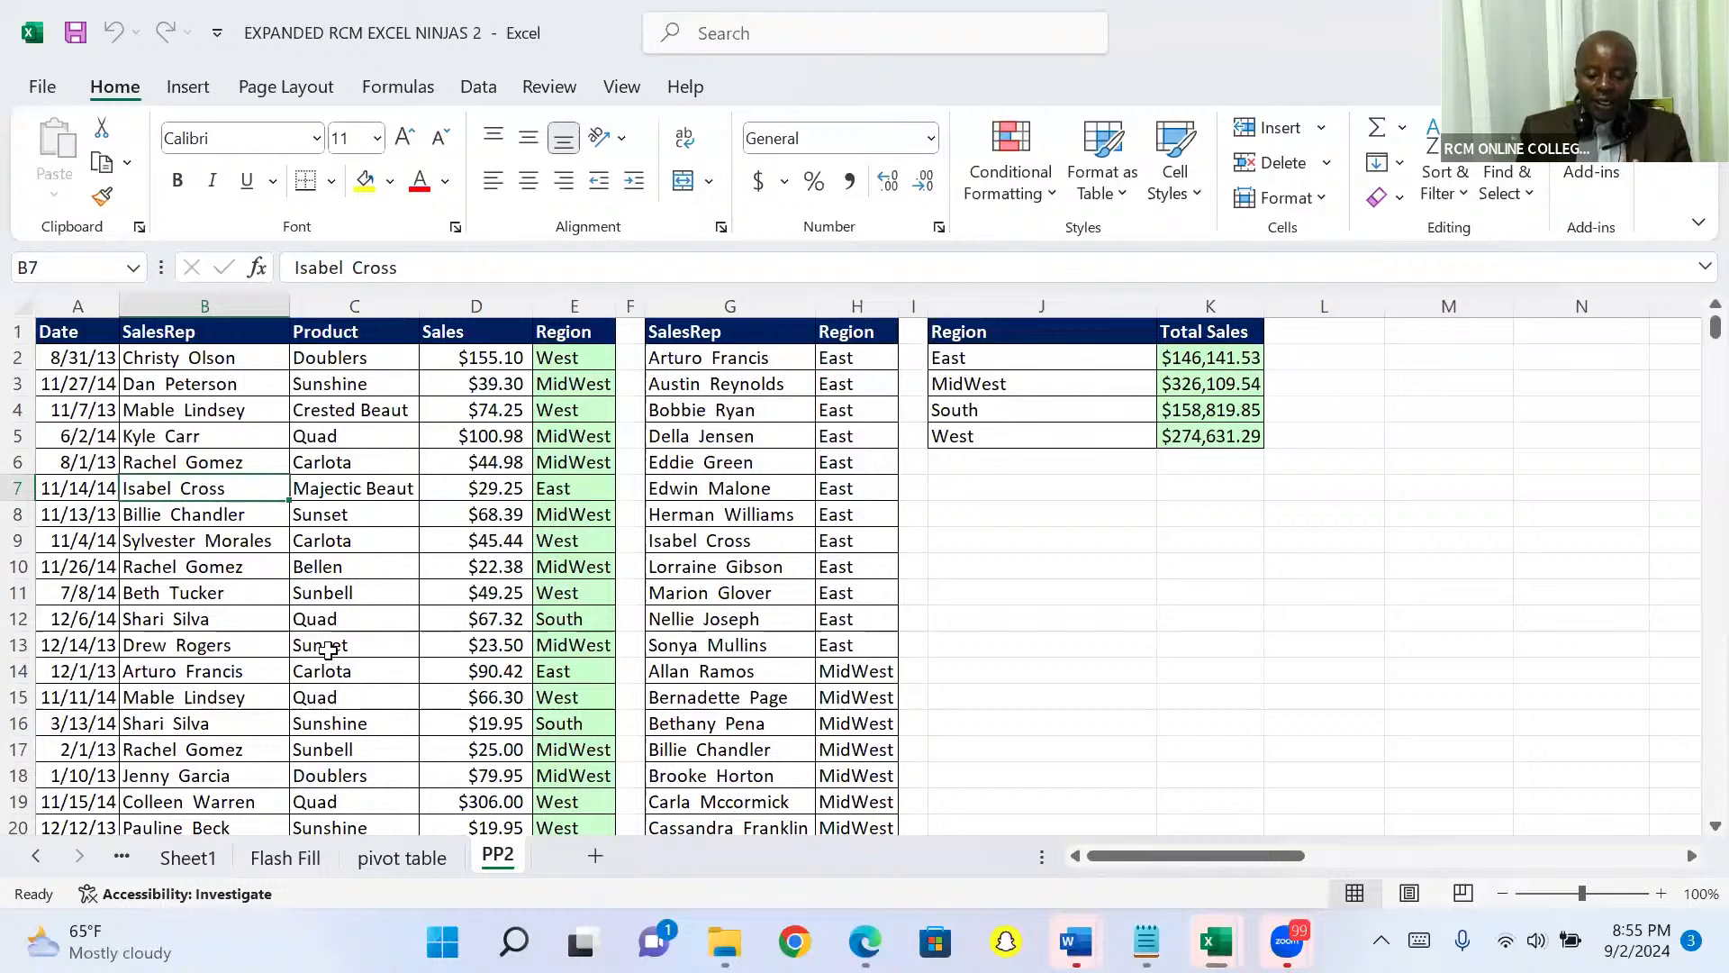
Insert a PivotTable on a new worksheet from PP2 range A1:E10001, with Region as rows and Sales summed as values
{"action": "left_click", "coordinate": [327, 649]}
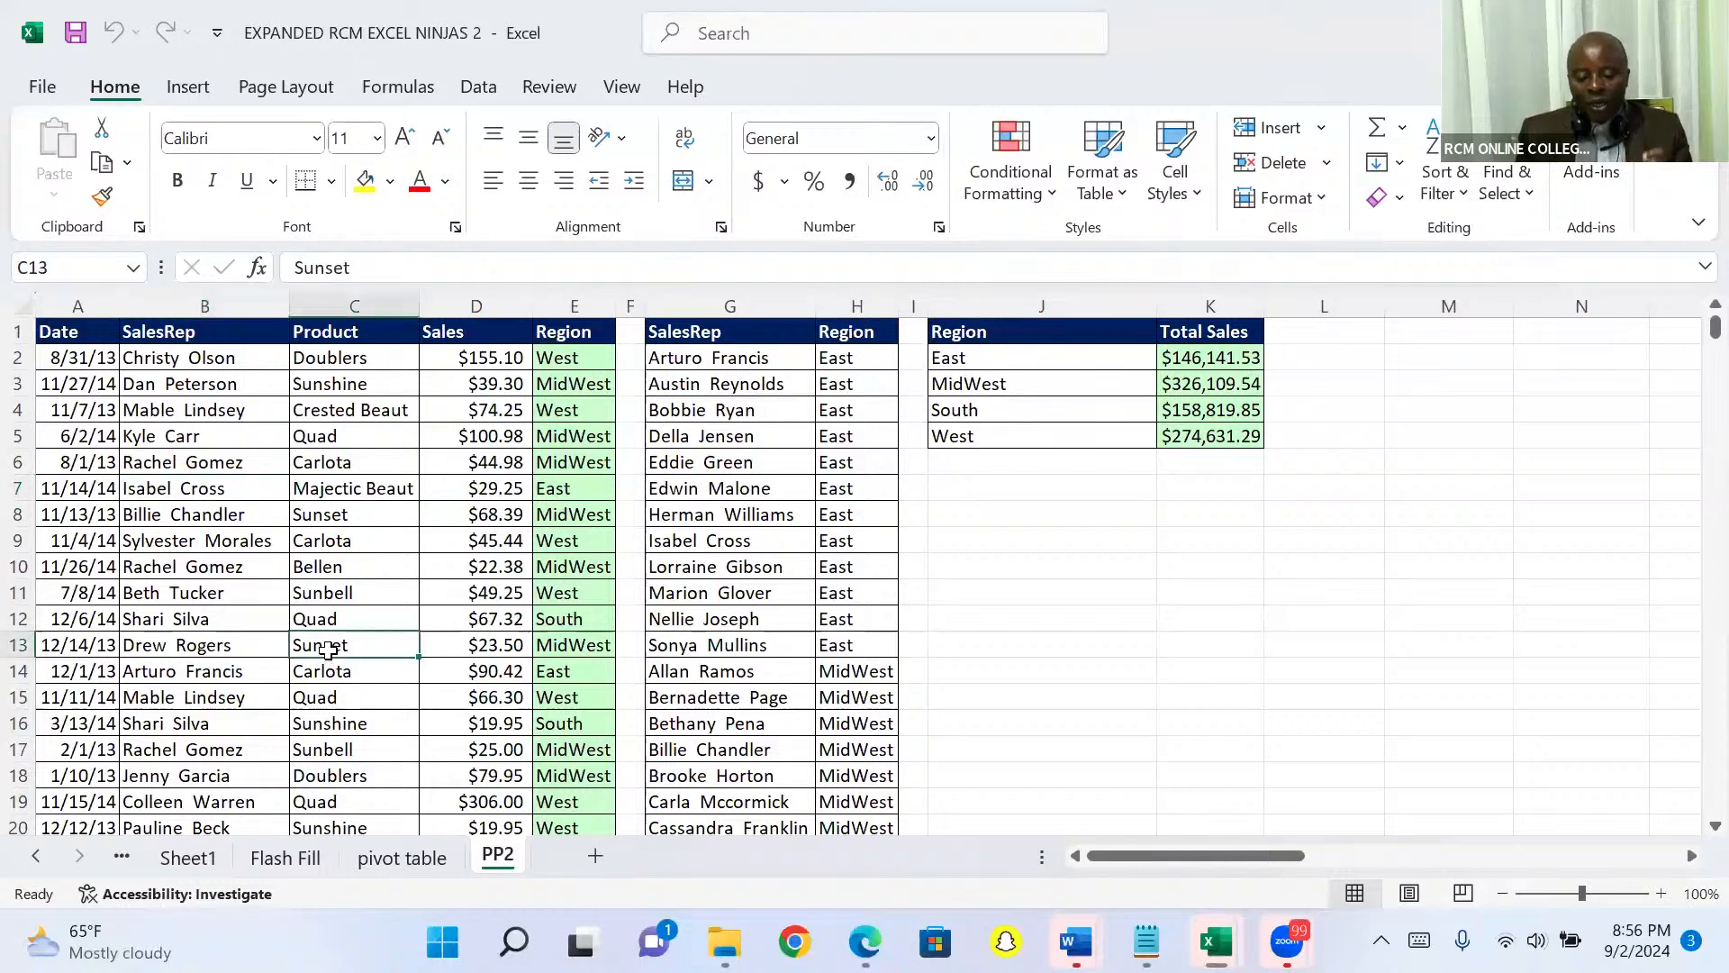
{"action": "left_click", "coordinate": [188, 90]}
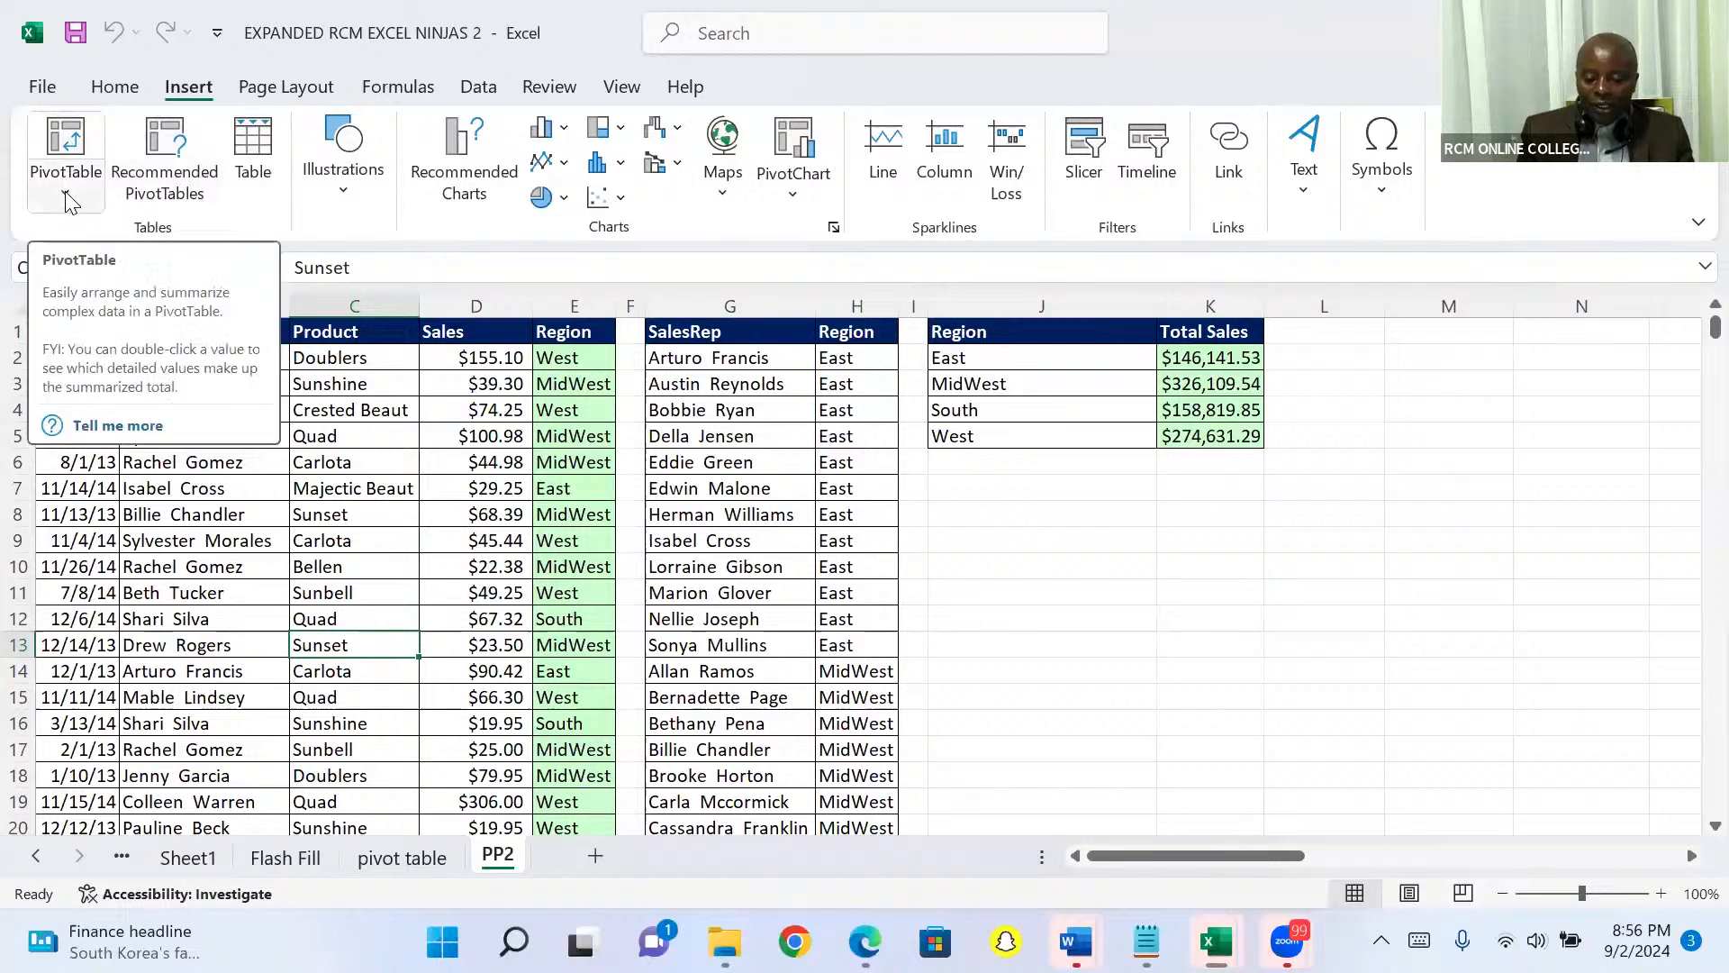
{"action": "left_click", "coordinate": [65, 141]}
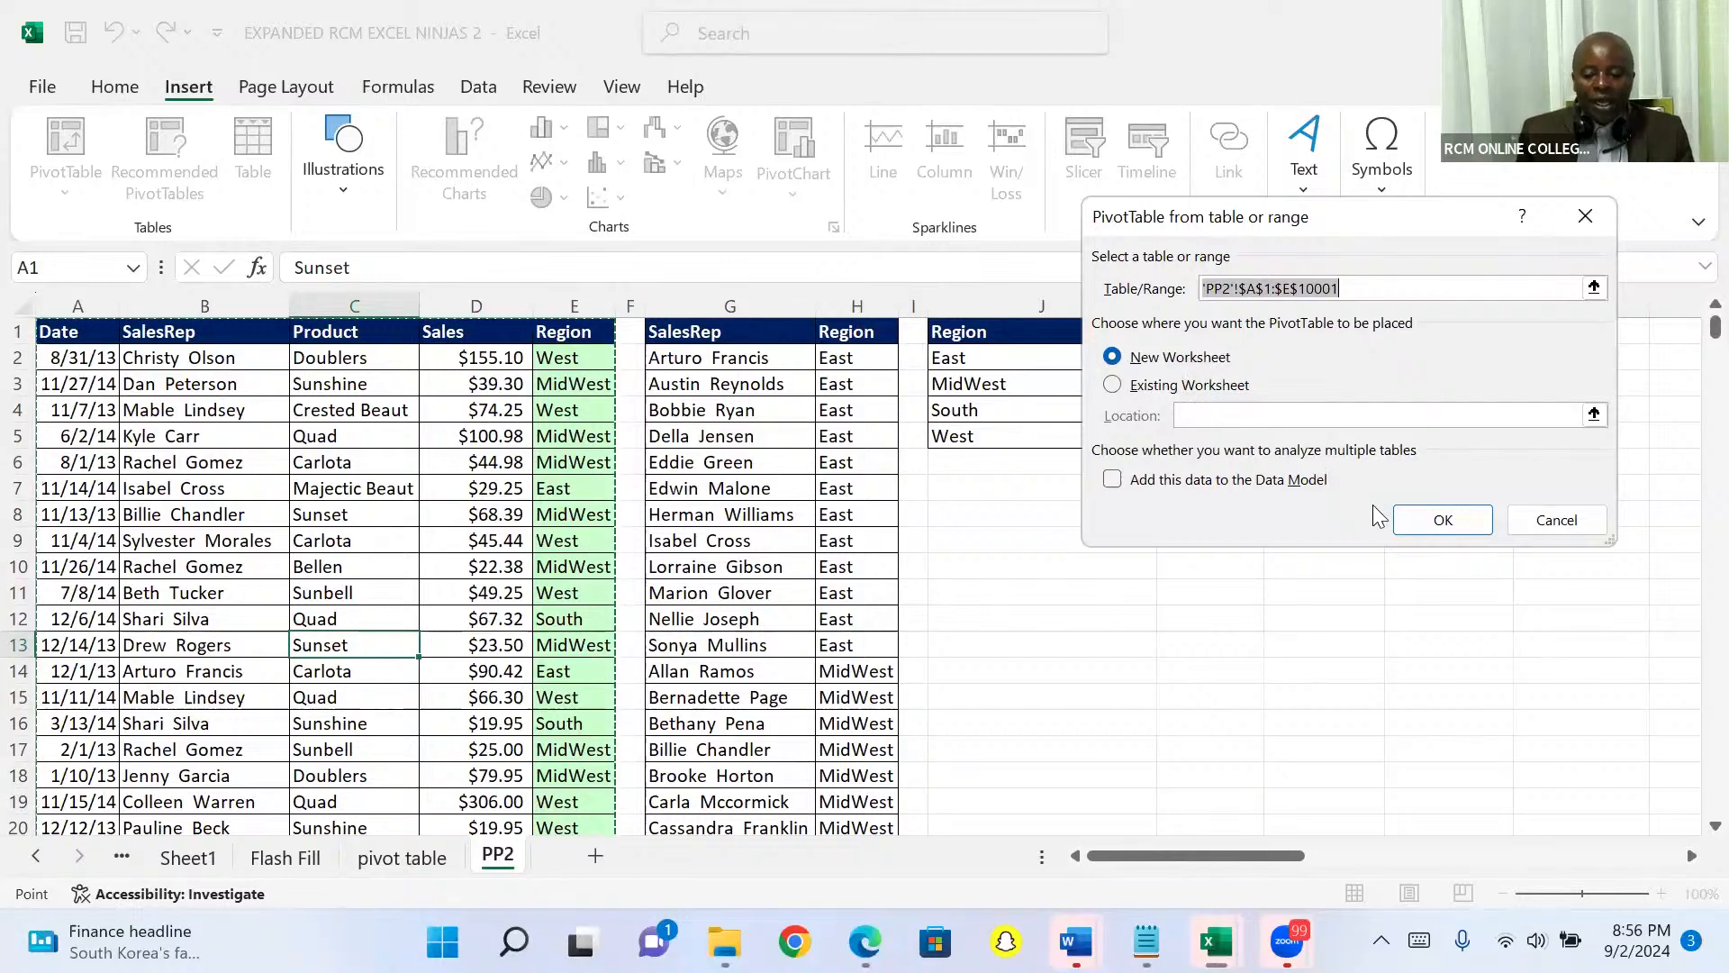
{"action": "left_click", "coordinate": [1423, 519]}
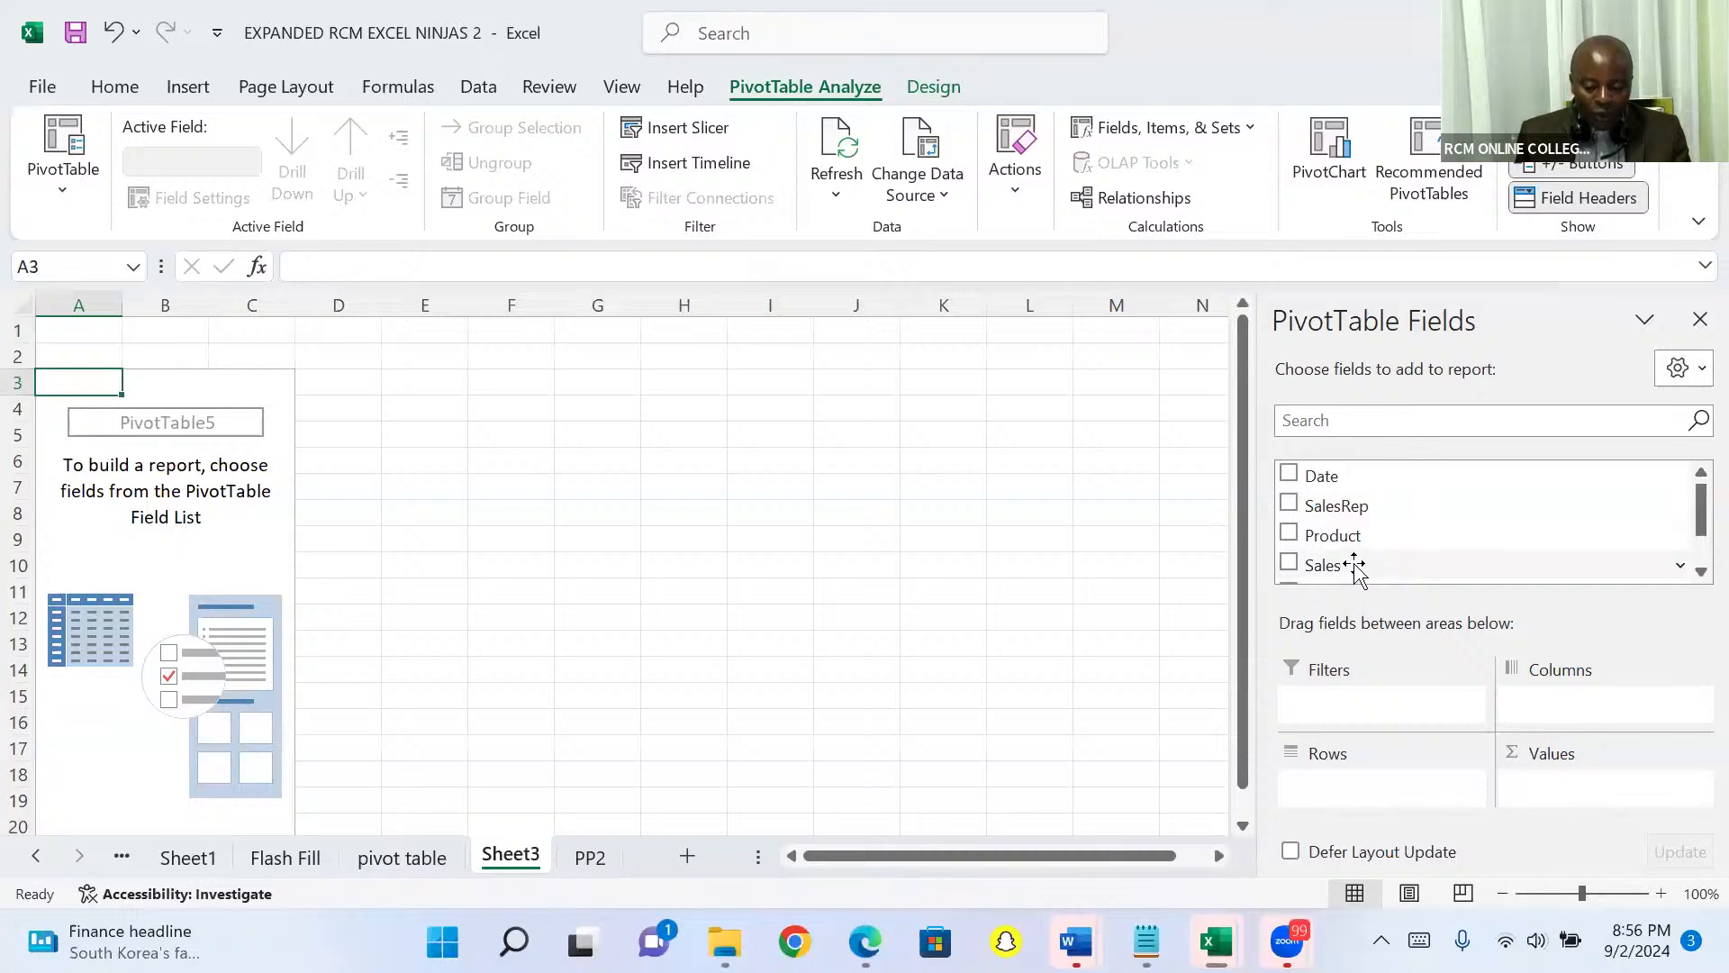
{"action": "left_click_drag", "start_coordinate": [1359, 564], "coordinate": [1551, 802]}
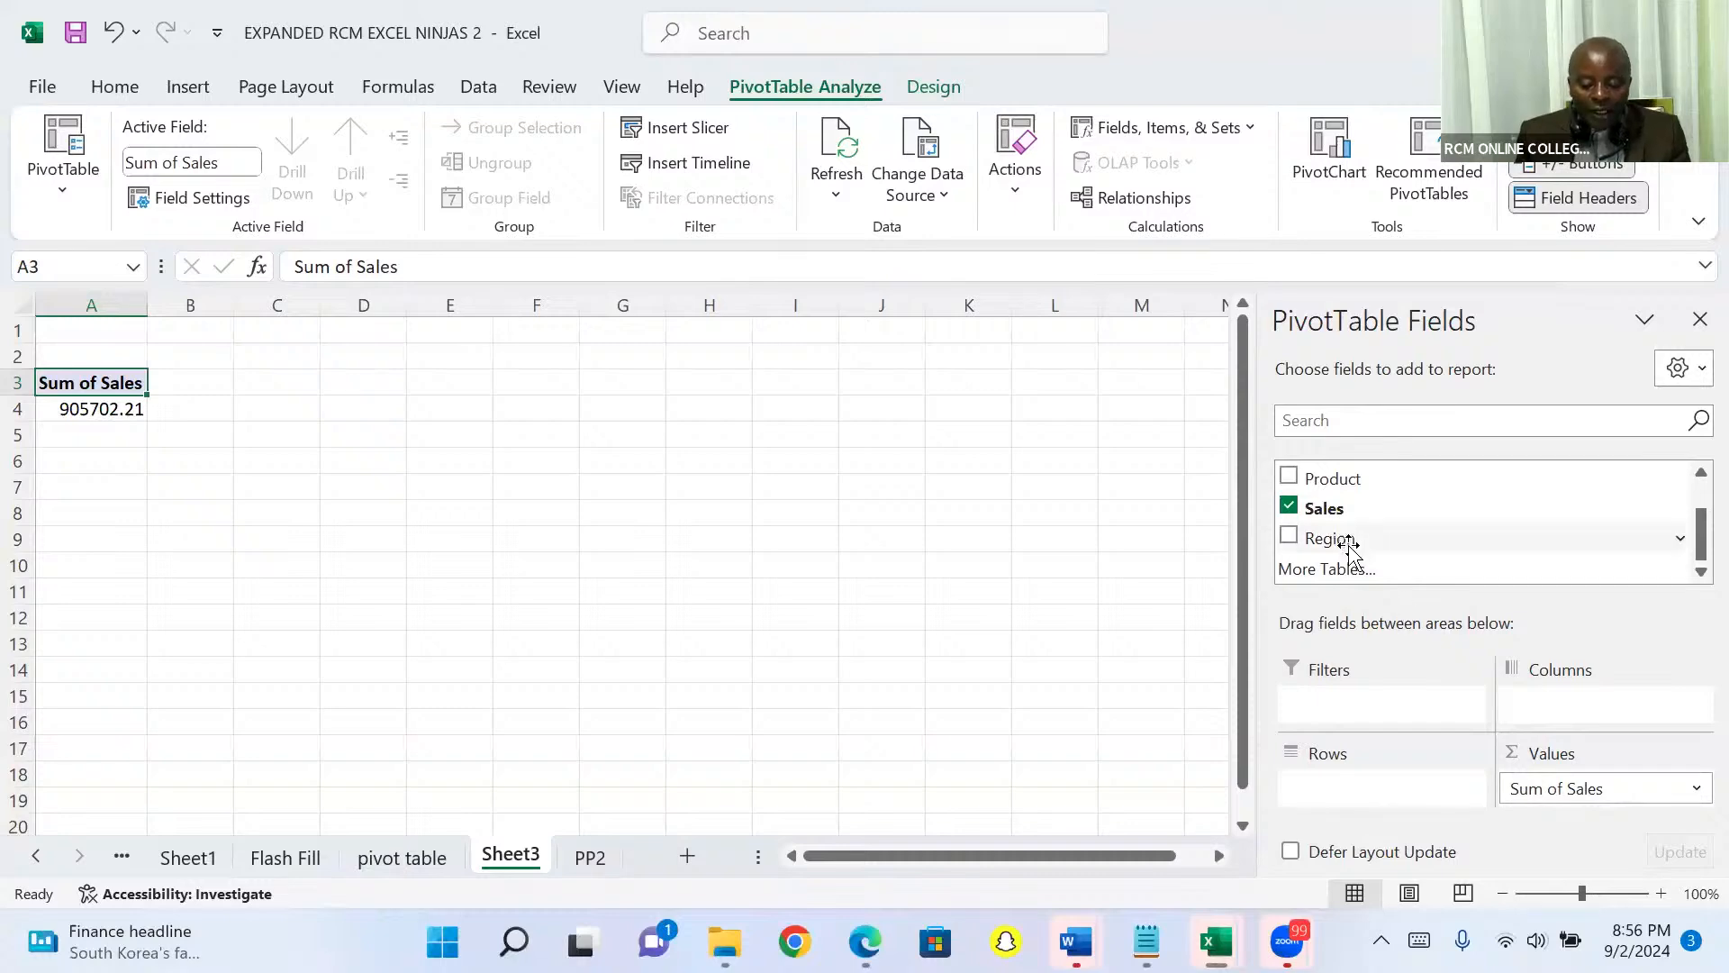
{"action": "left_click_drag", "start_coordinate": [1346, 539], "coordinate": [1341, 723]}
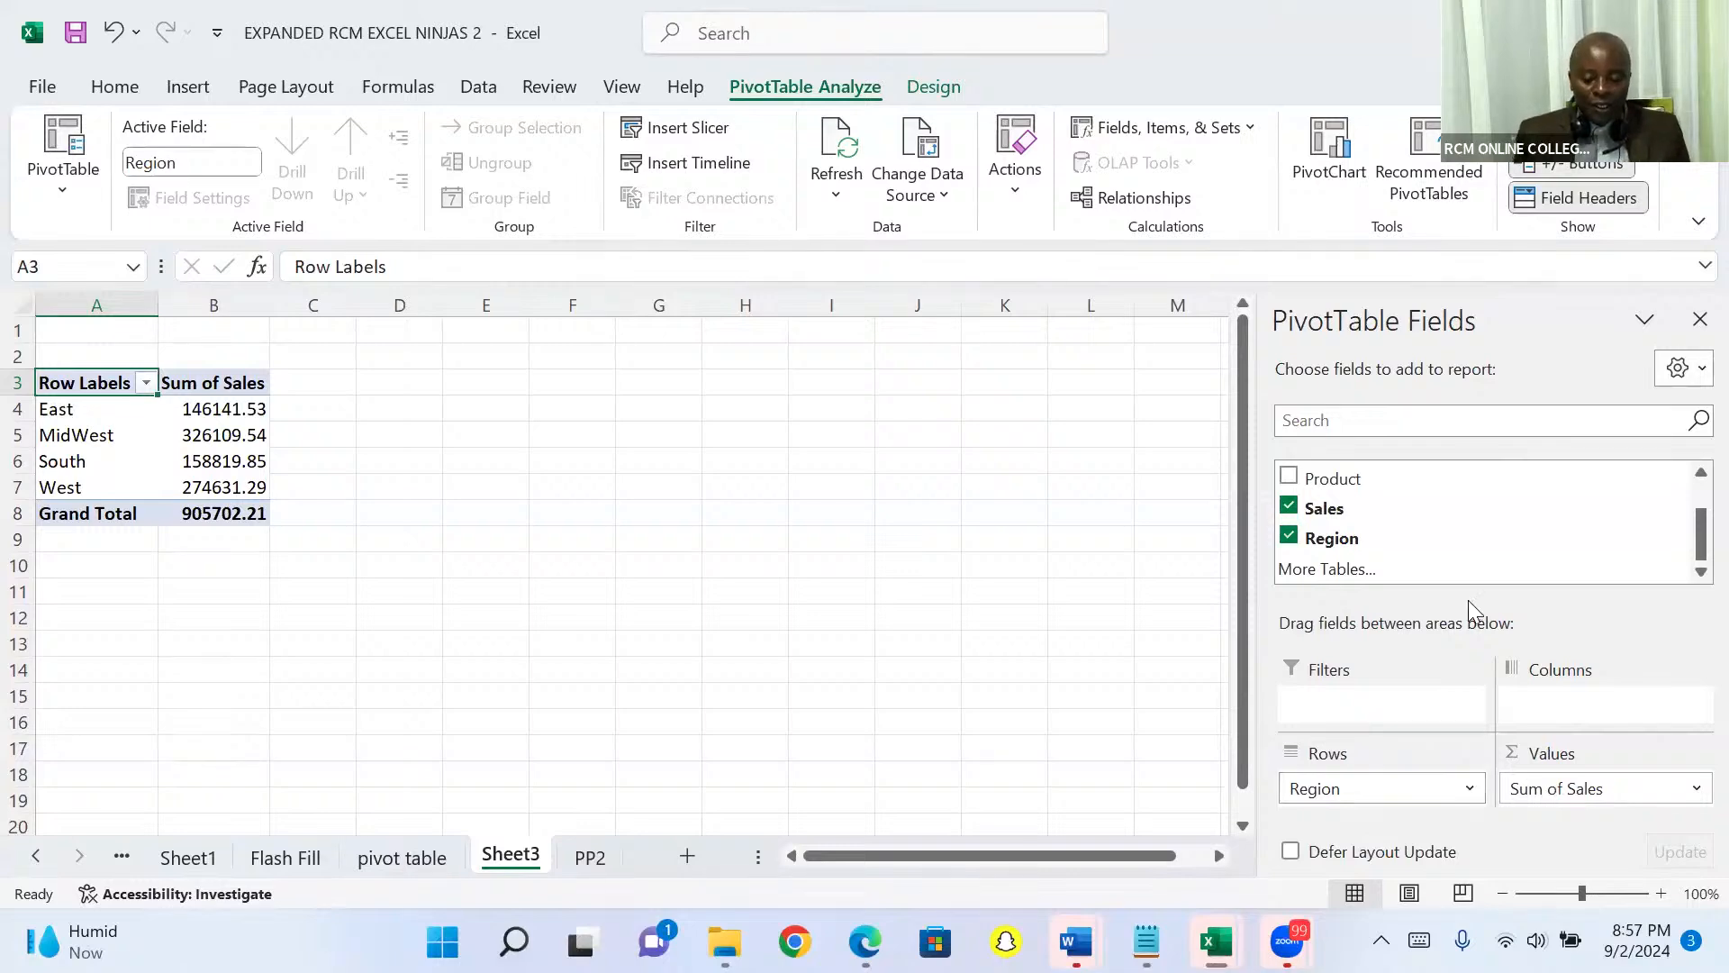
Insert a clustered column PivotChart of the regional sales and move it over about columns E to K, starting in row 1
{"action": "left_click", "coordinate": [1334, 146]}
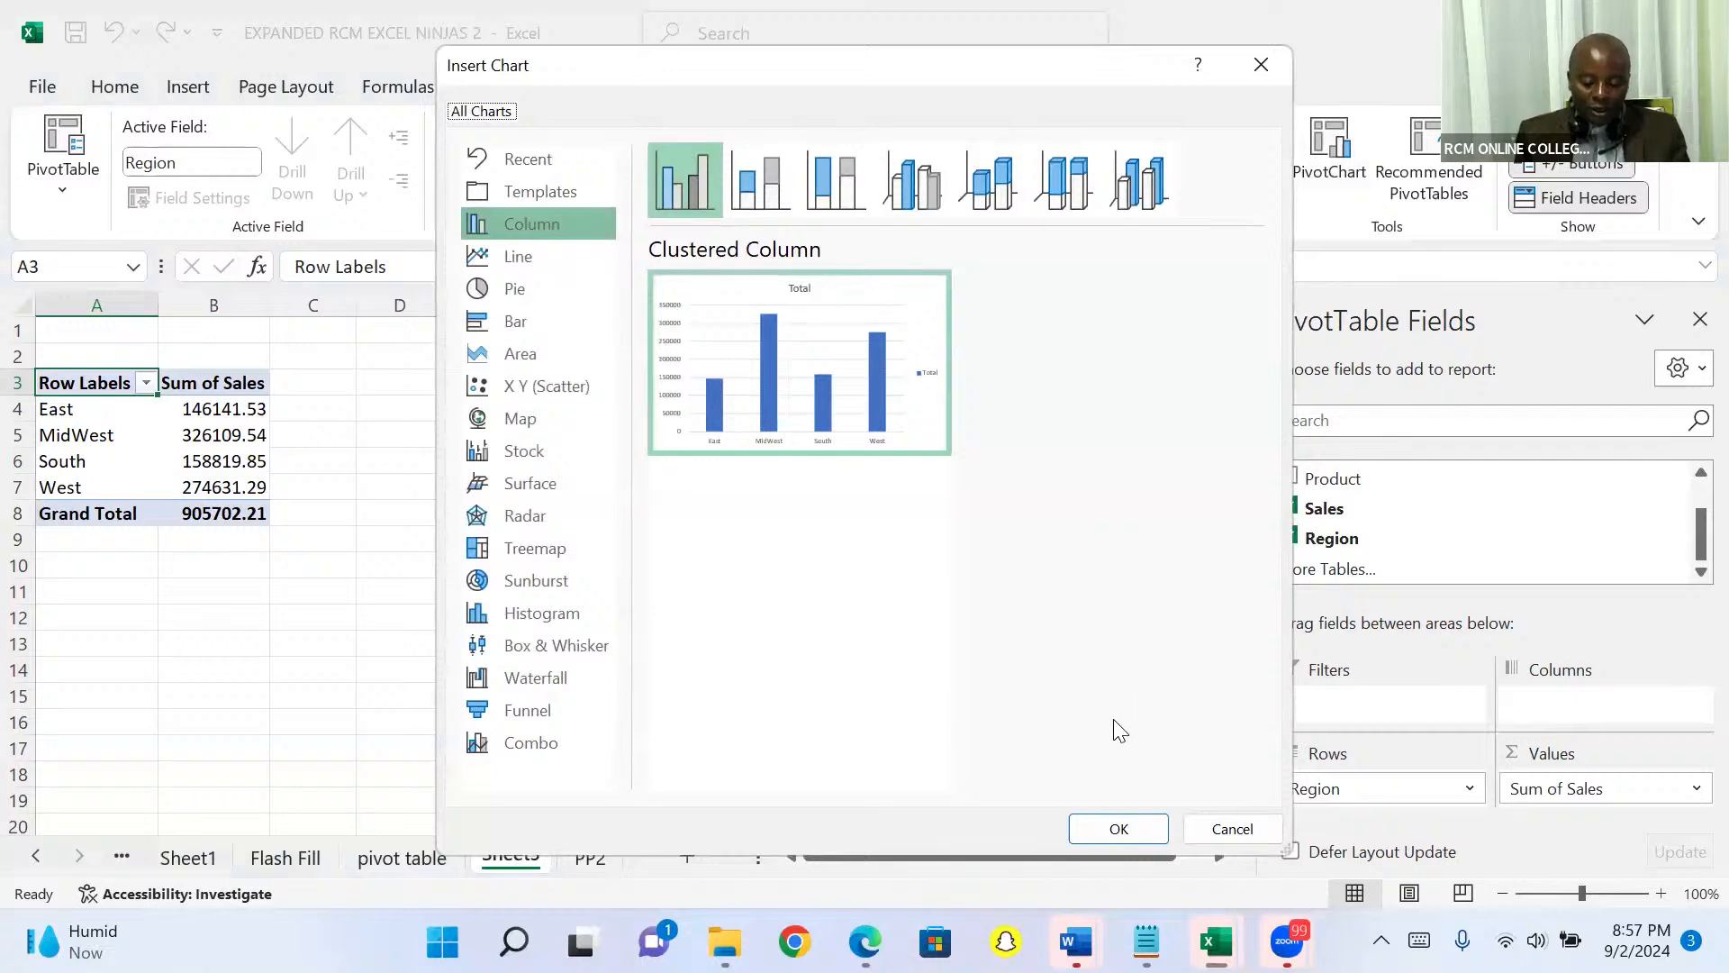
{"action": "key", "text": "Return"}
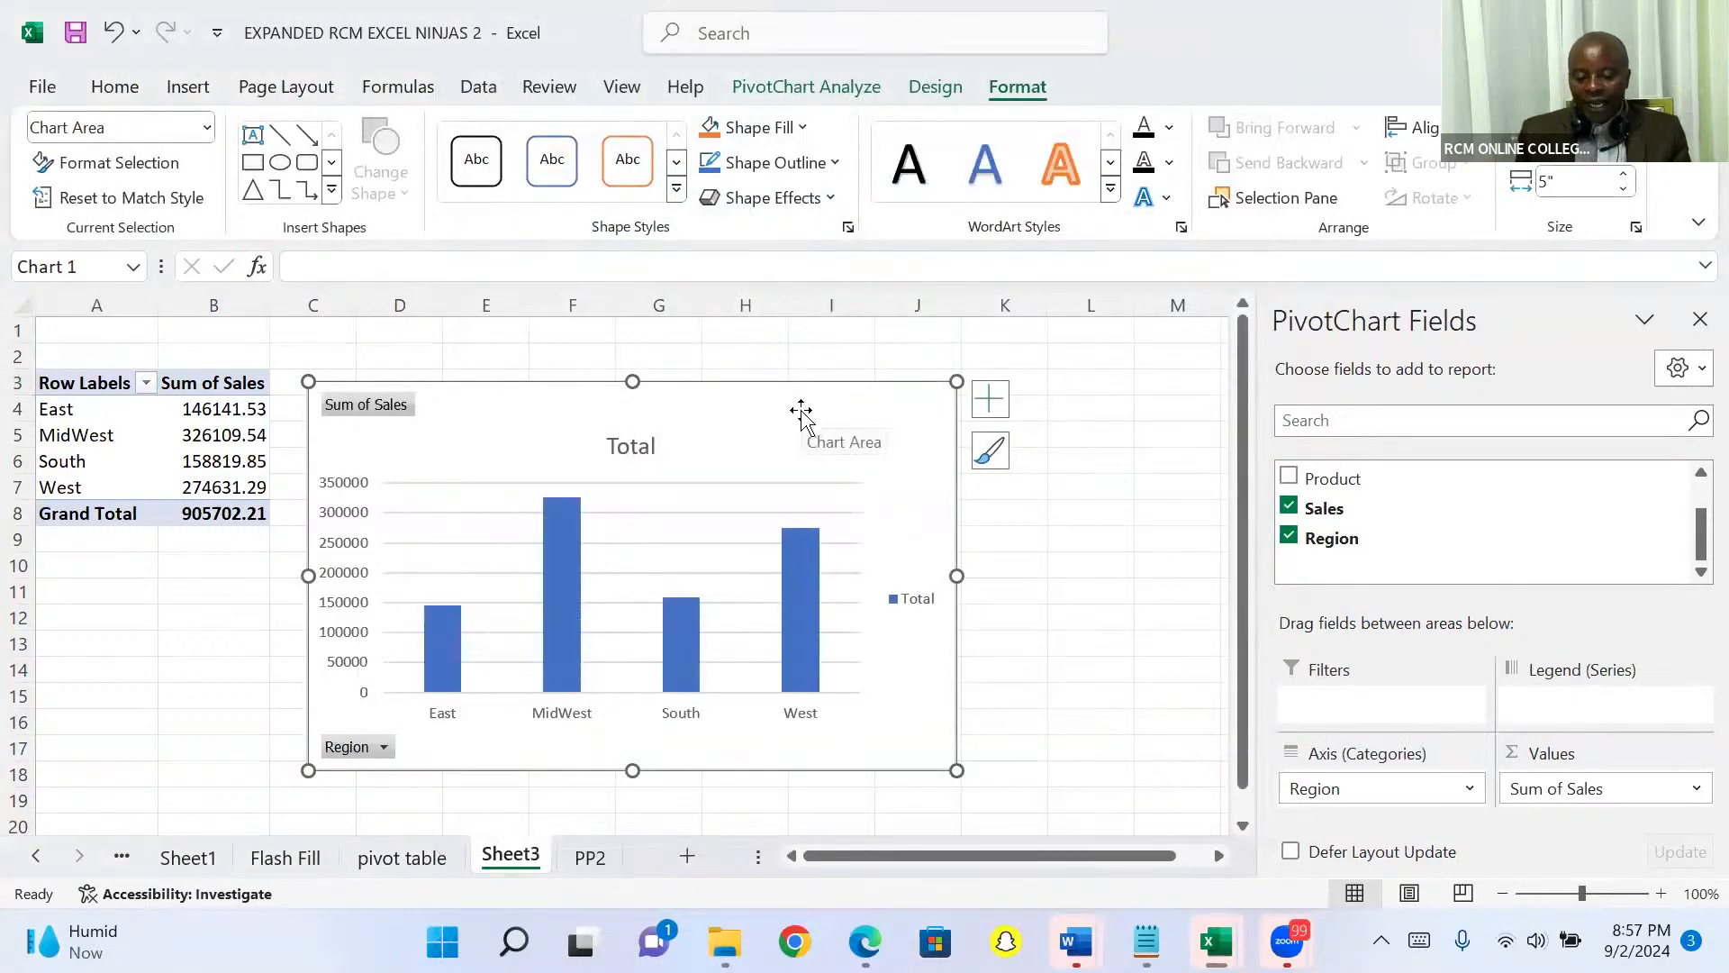
{"action": "left_click_drag", "start_coordinate": [806, 399], "coordinate": [924, 364]}
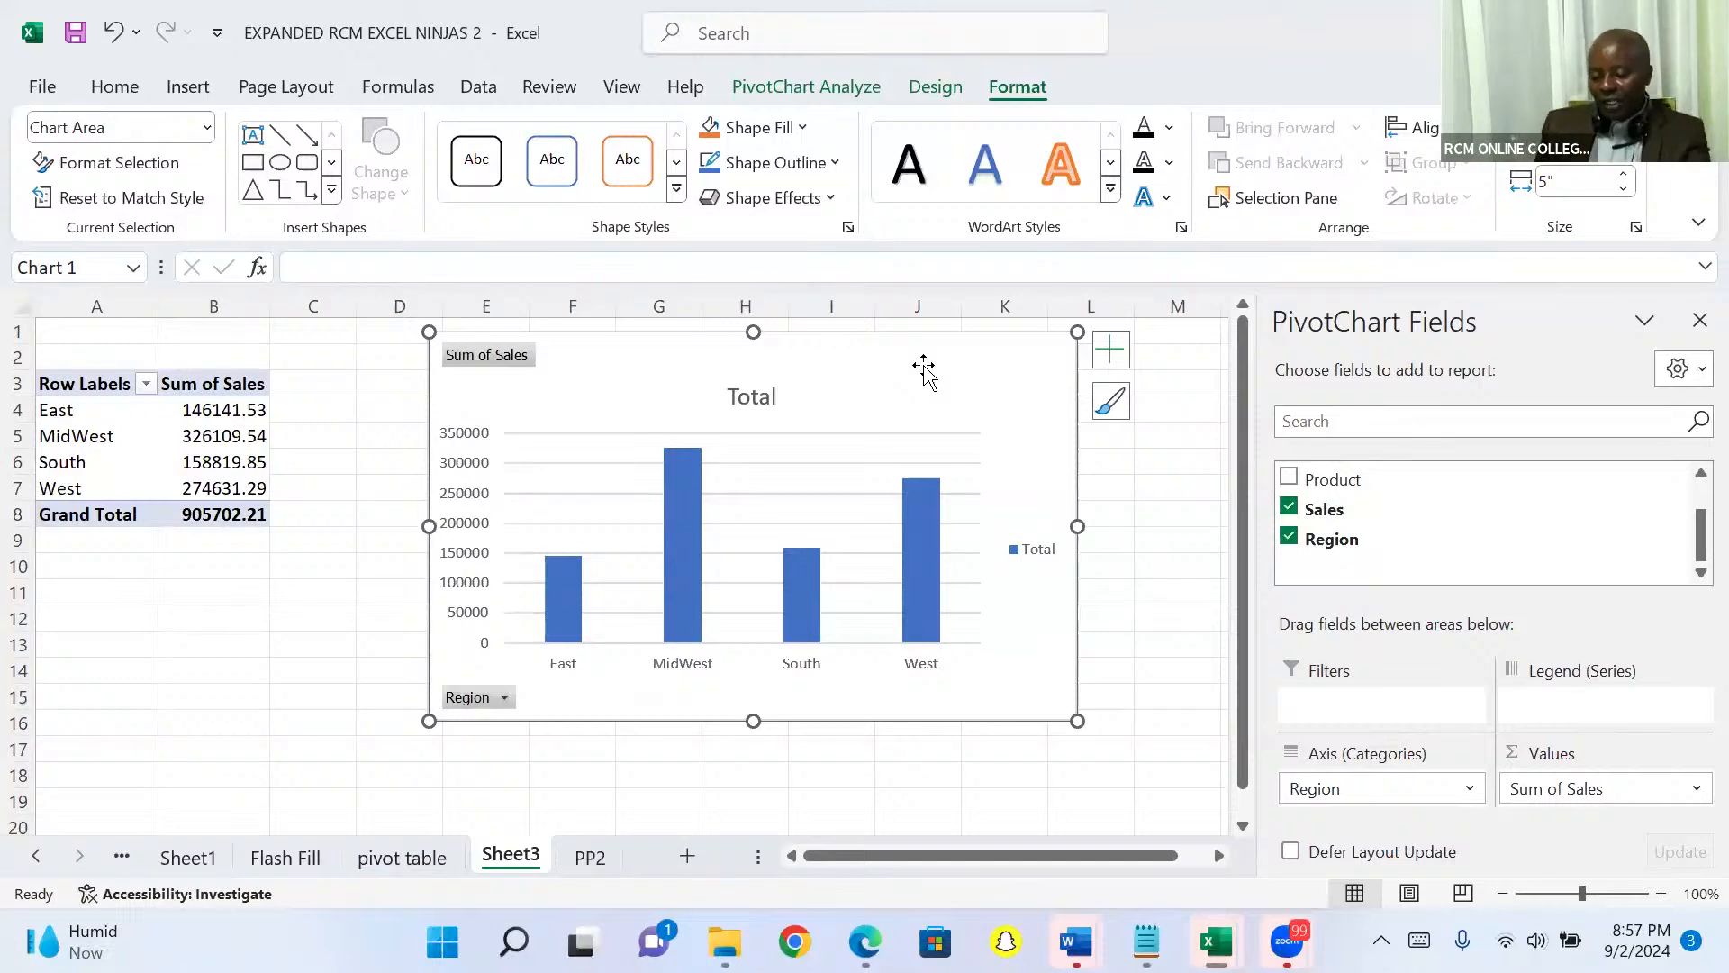
Filter the PivotChart's Region field to show only East
{"action": "left_click", "coordinate": [506, 699]}
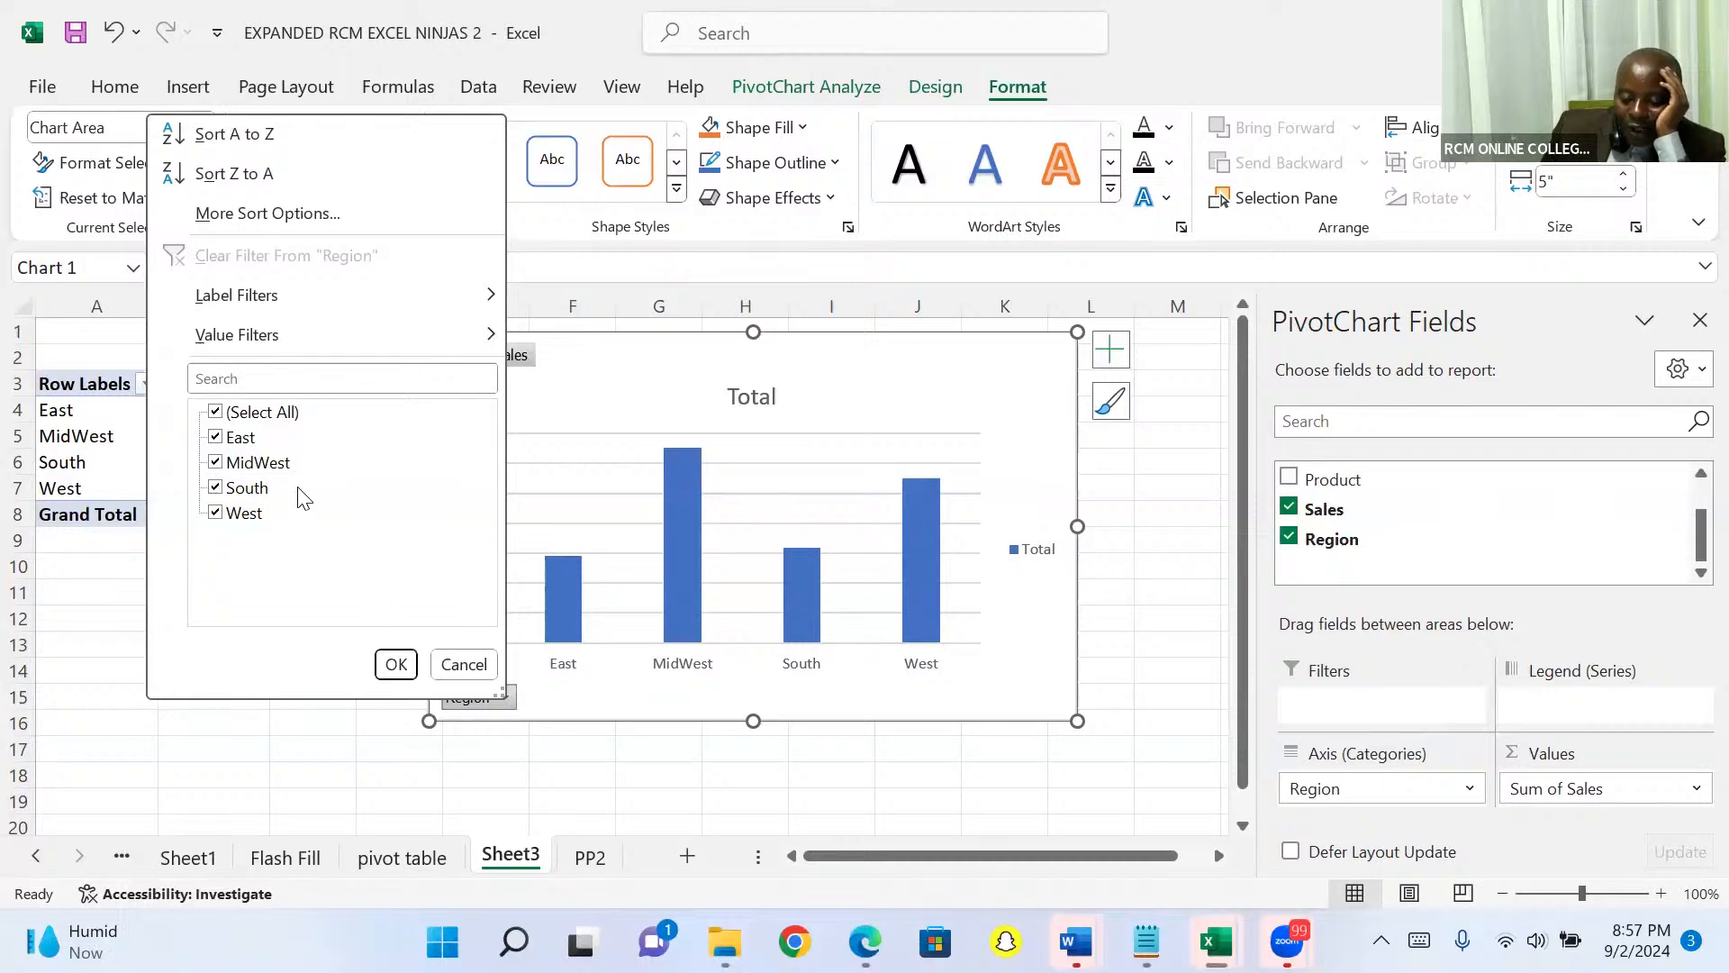
{"action": "left_click", "coordinate": [215, 412]}
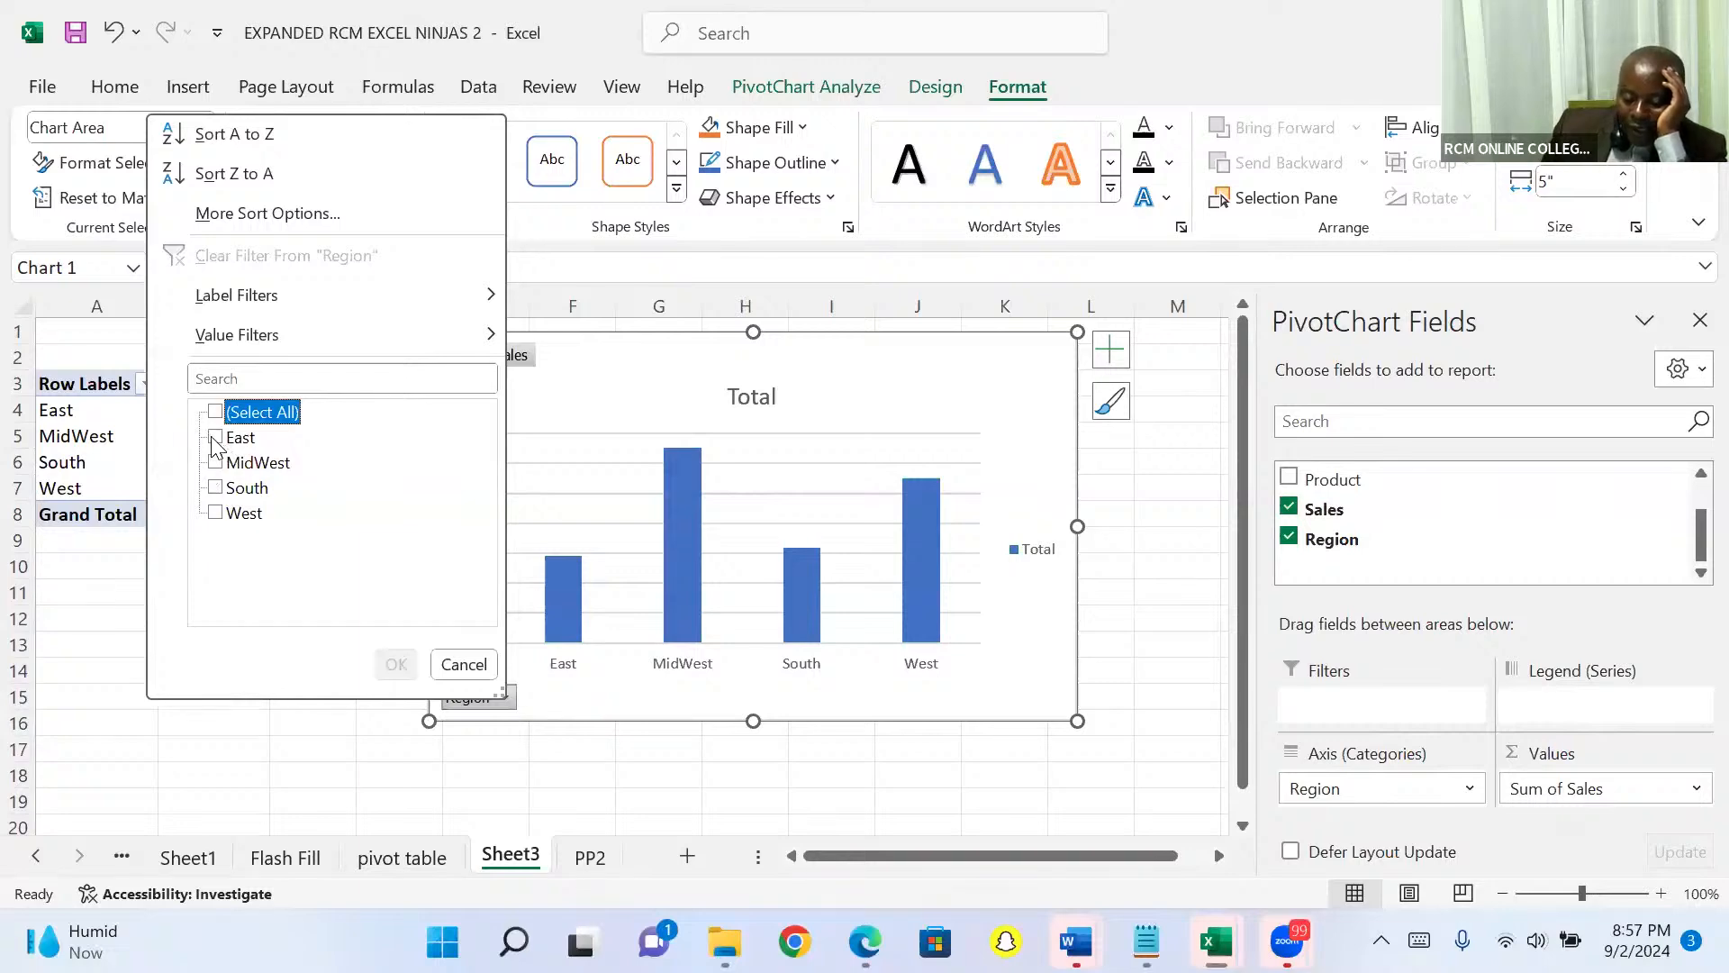
{"action": "left_click", "coordinate": [215, 437]}
{"action": "left_click", "coordinate": [386, 662]}
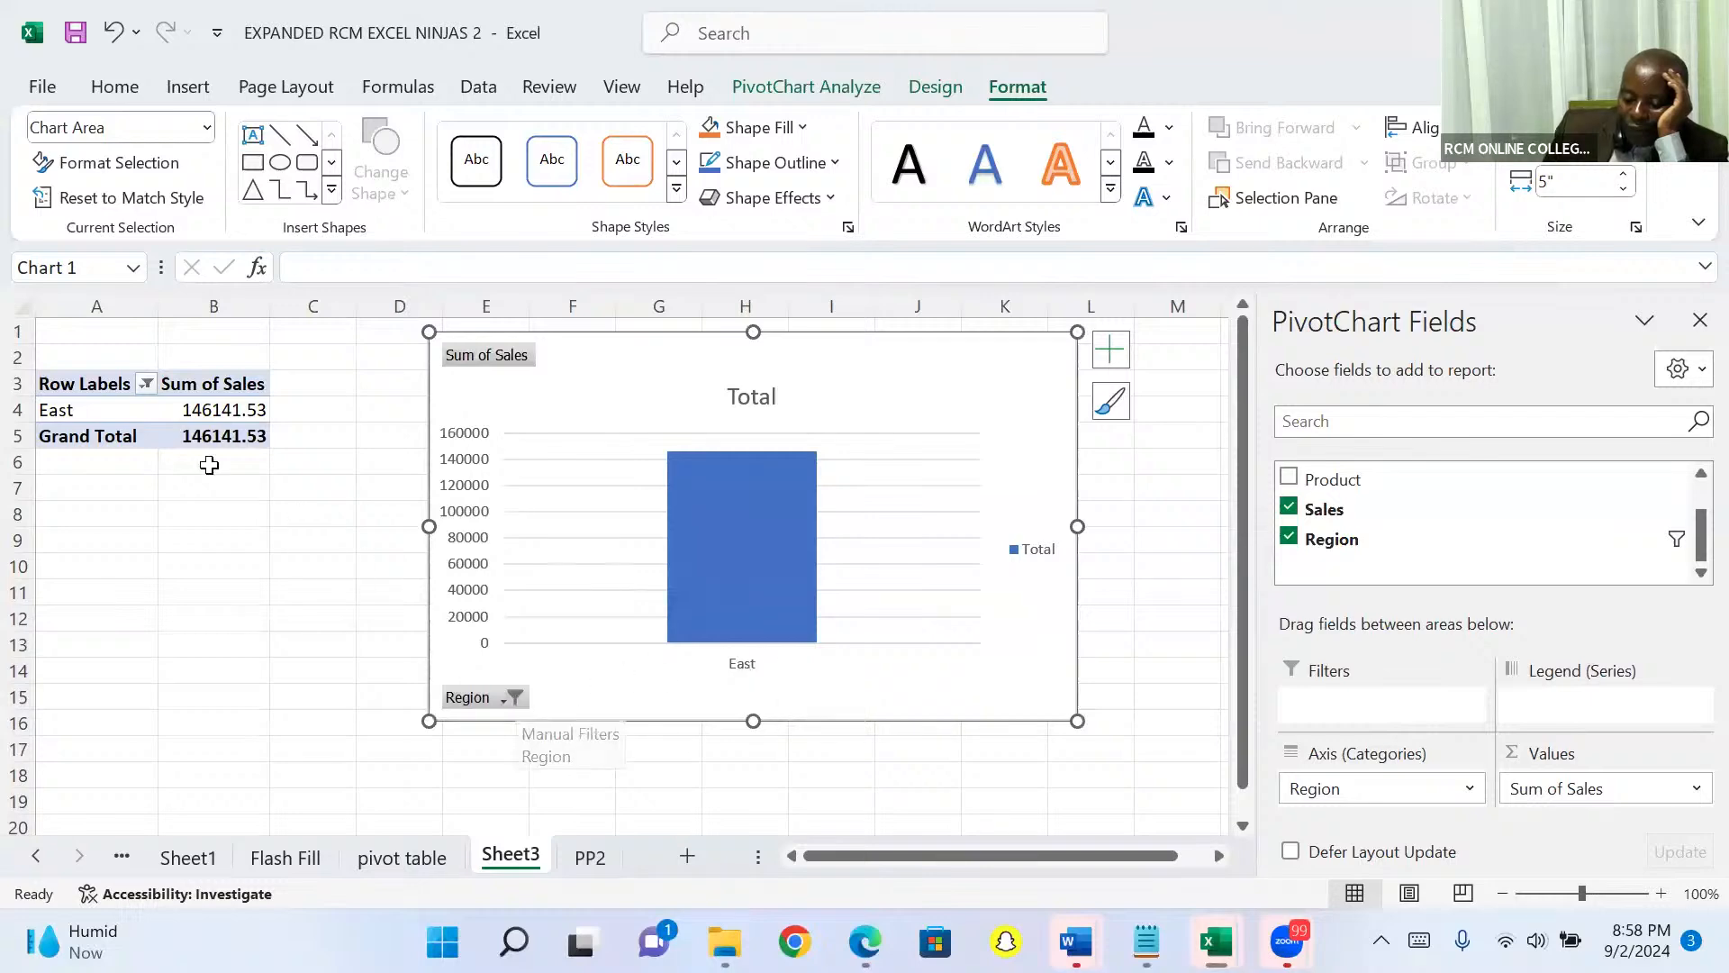
Add South to the regions shown by the PivotChart's Region filter
{"action": "left_click", "coordinate": [512, 699]}
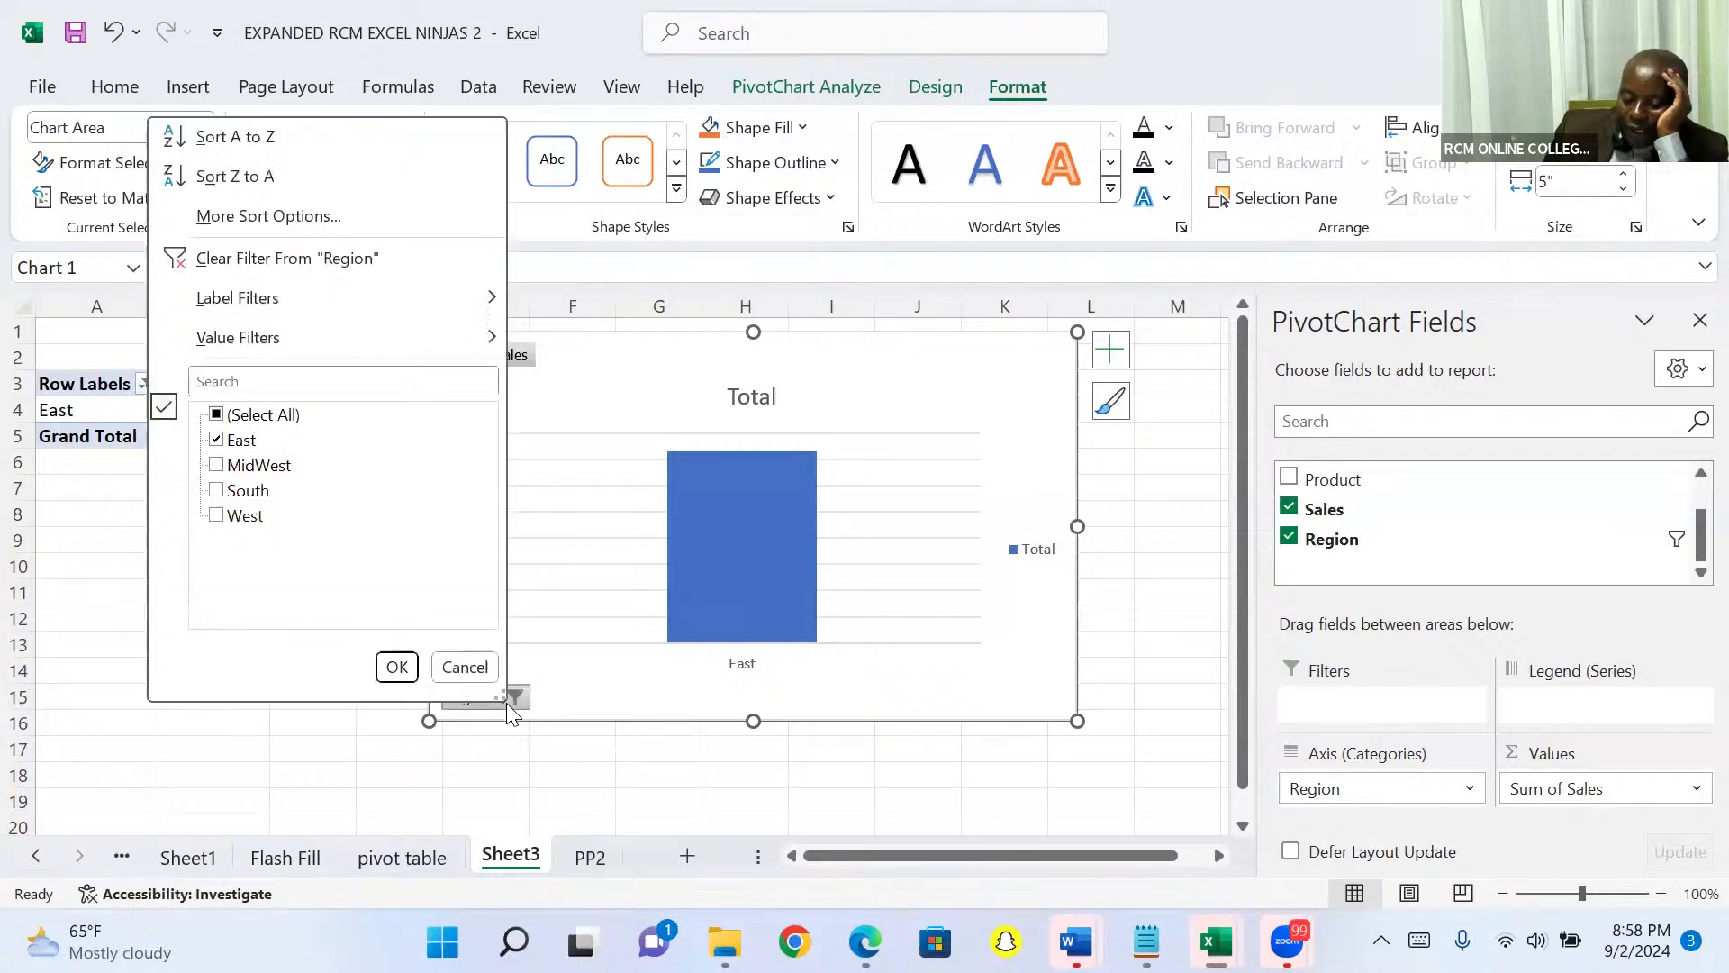
{"action": "left_click", "coordinate": [217, 491]}
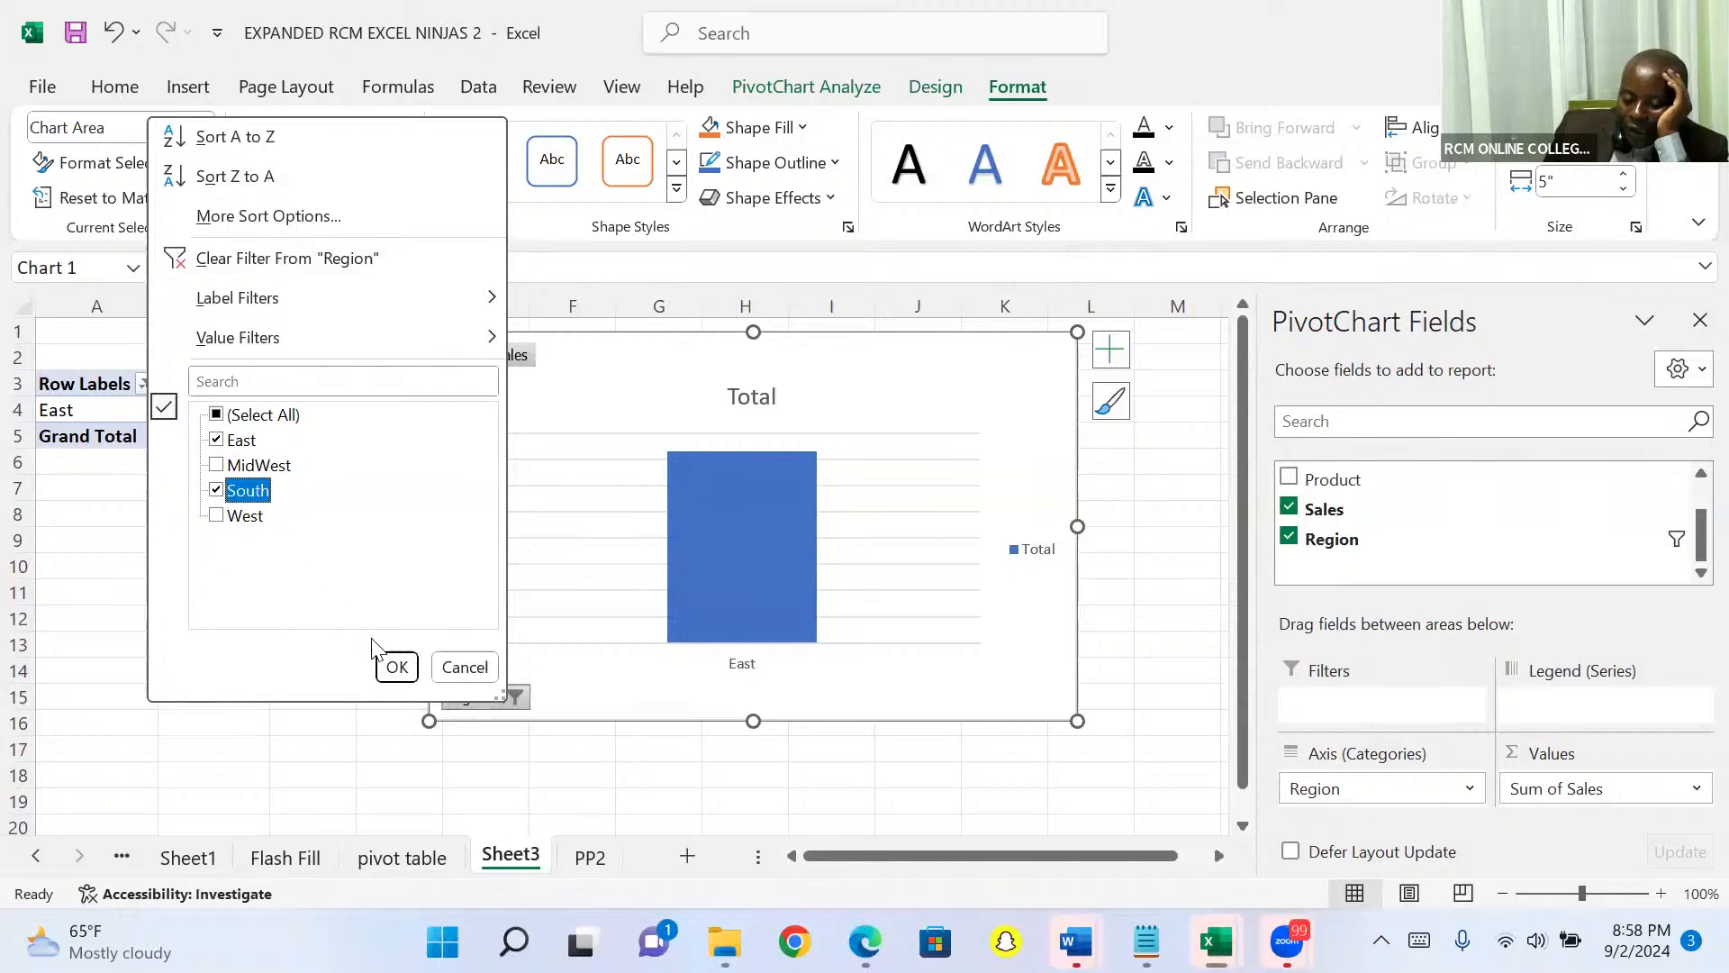
{"action": "left_click", "coordinate": [390, 666]}
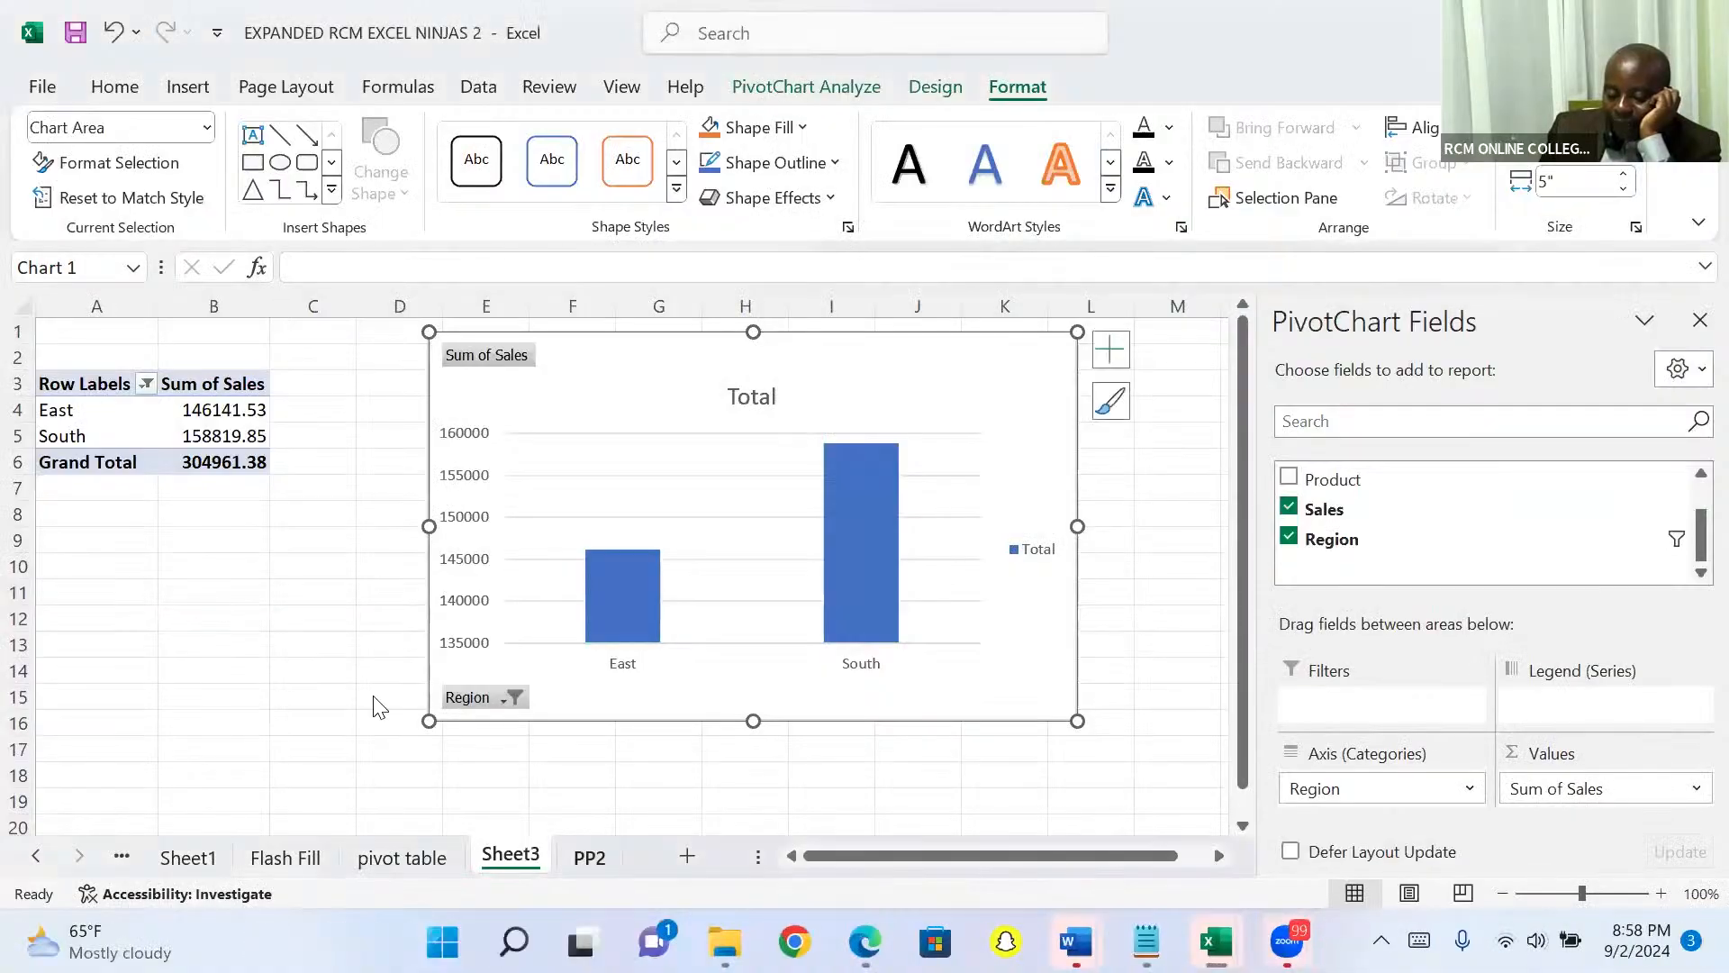
Sum D2:D10001 in cell D10002 of the PP2 sheet with AutoSum and delete the total again
{"action": "key", "text": "ctrl+Page_Down"}
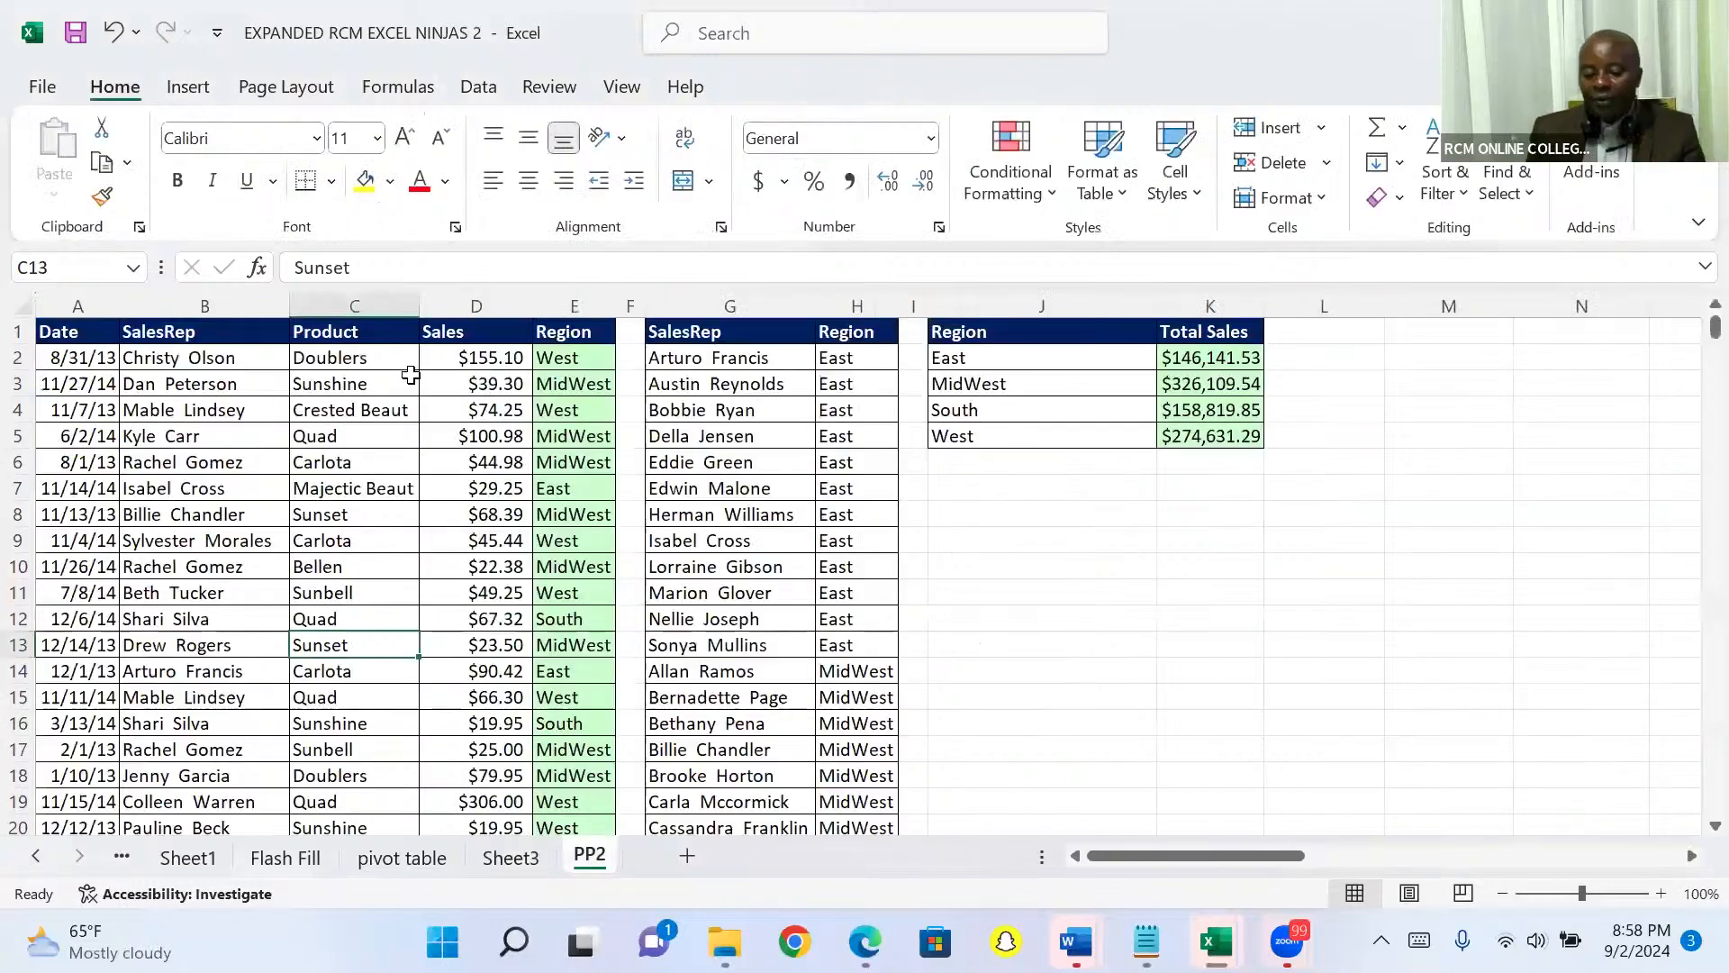
{"action": "left_click", "coordinate": [365, 354]}
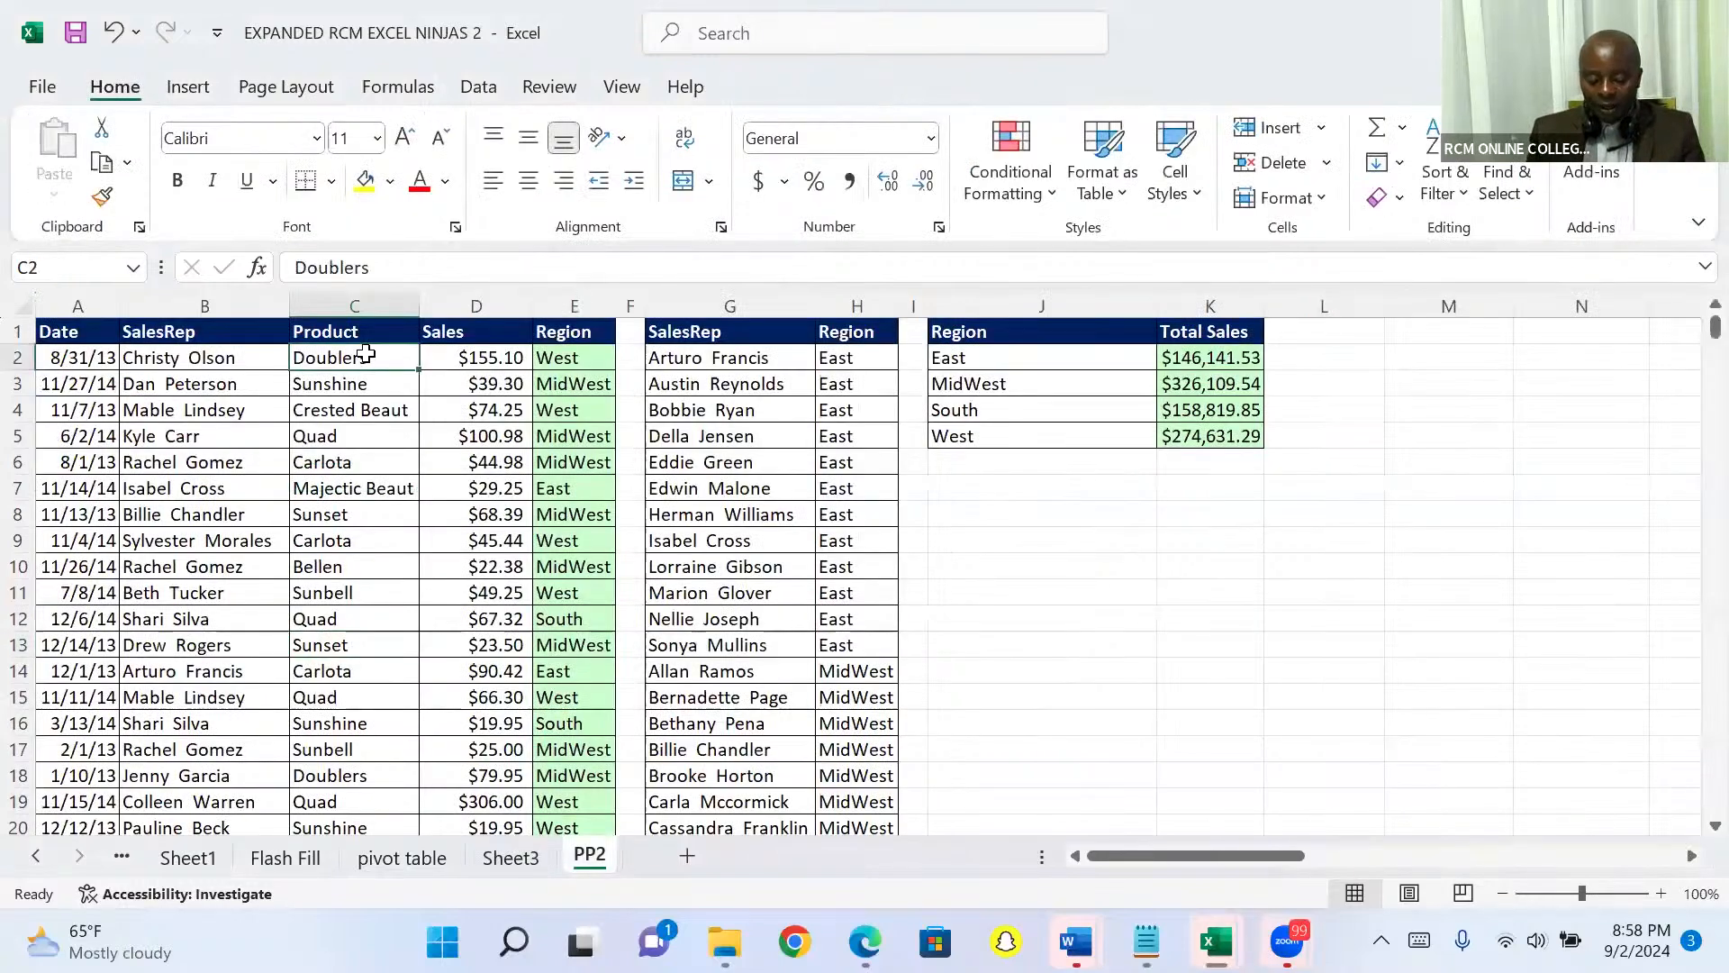
{"action": "key", "text": "ctrl+Down"}
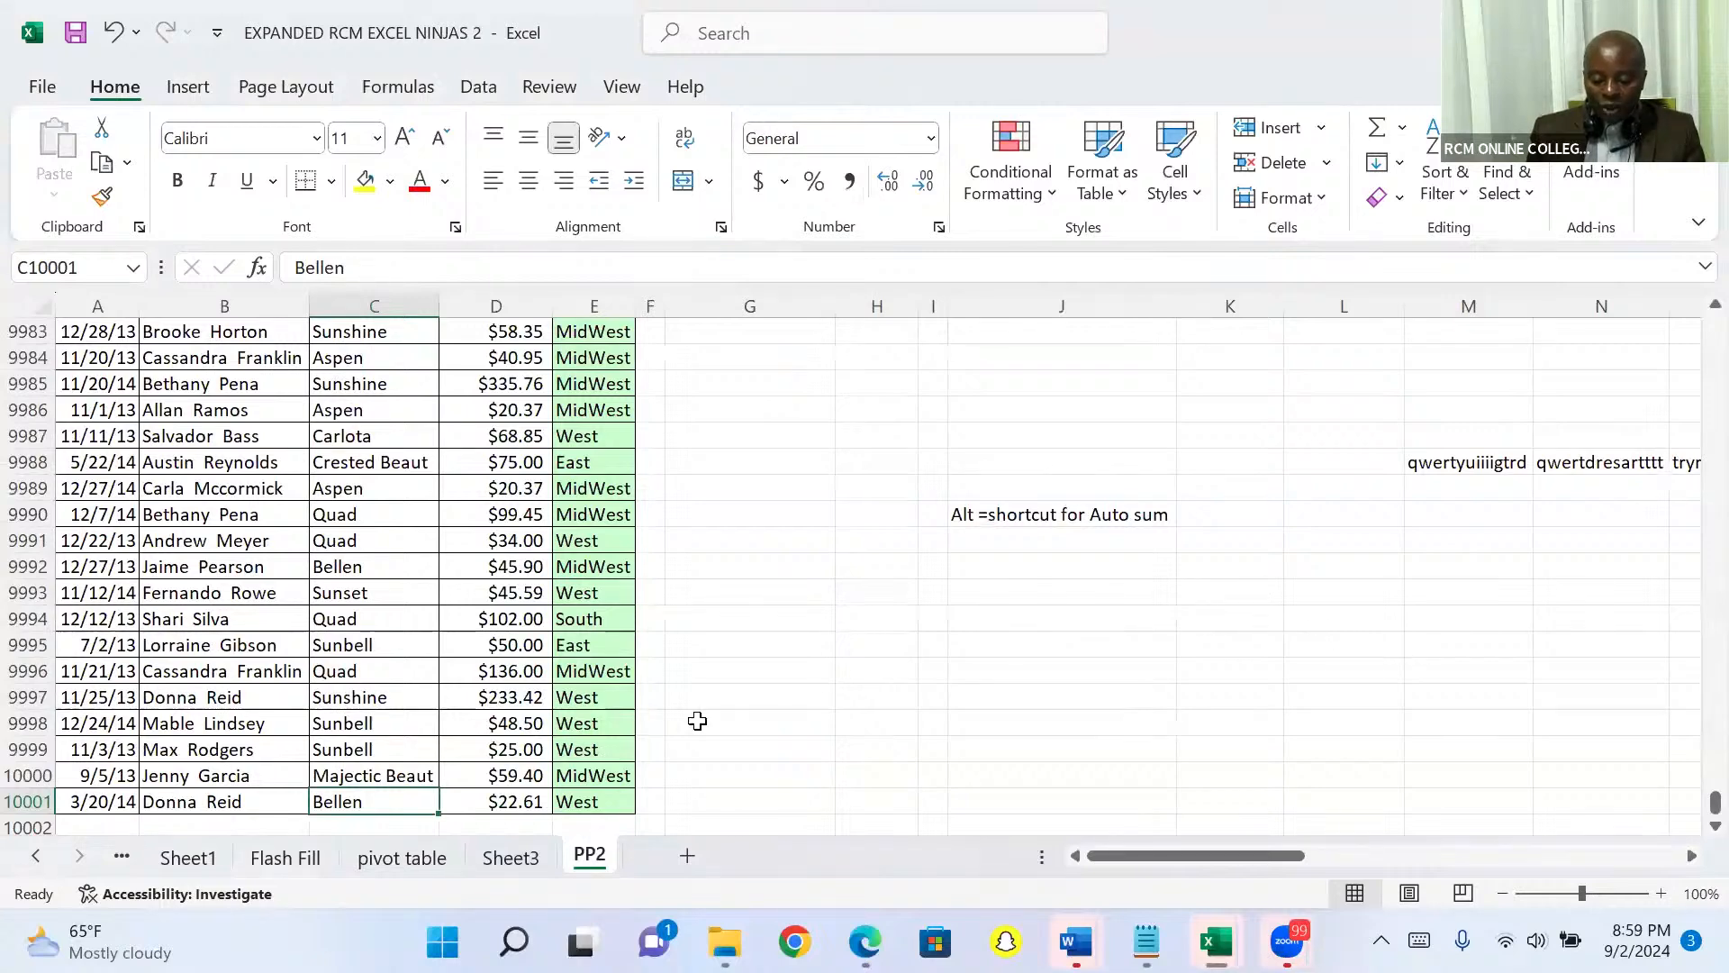
{"action": "key", "text": "Right"}
{"action": "key", "text": "Down"}
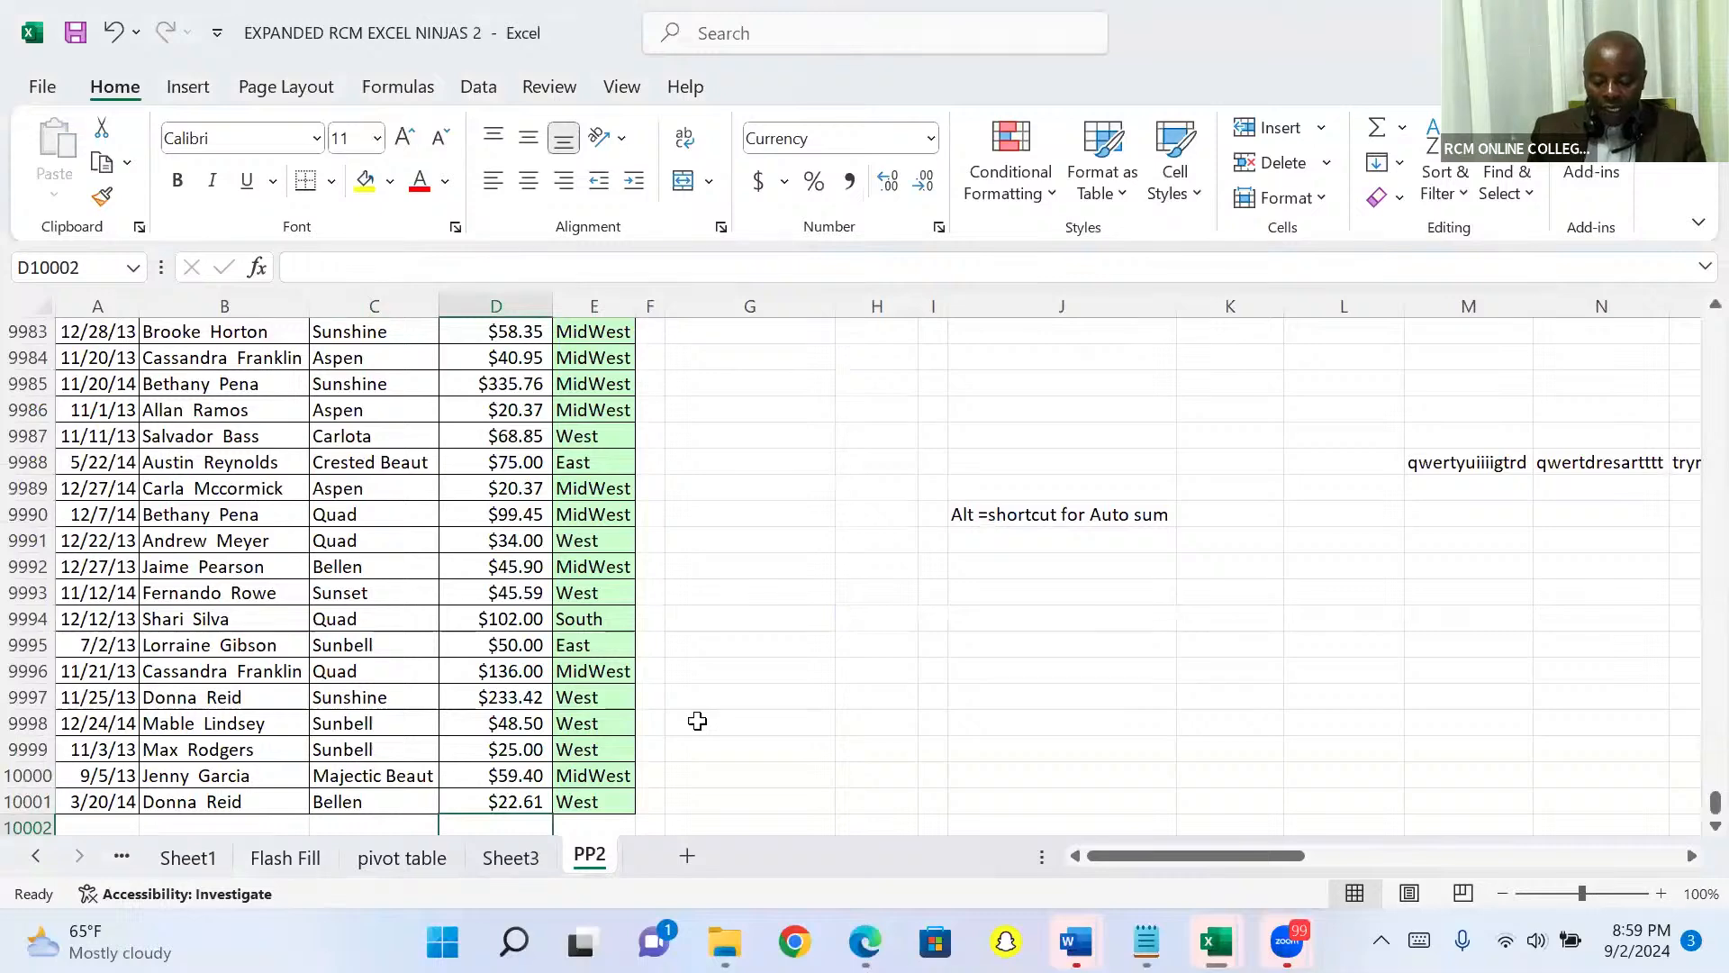
{"action": "key", "text": "alt+equal"}
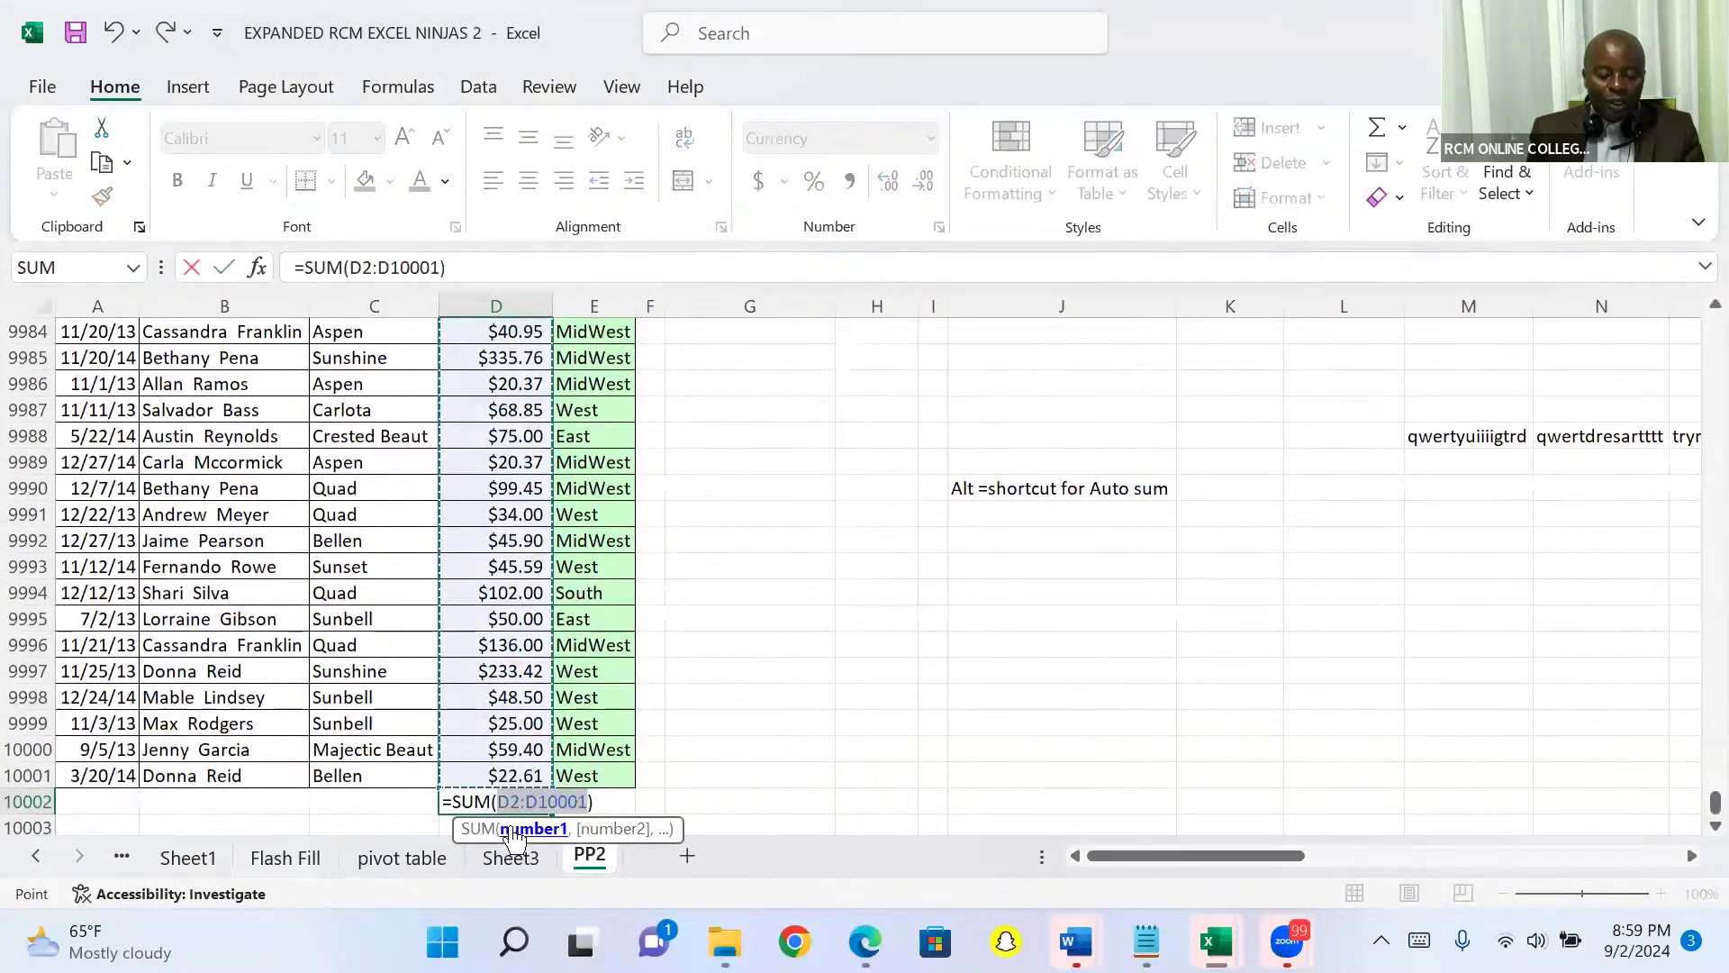
{"action": "key", "text": "Return"}
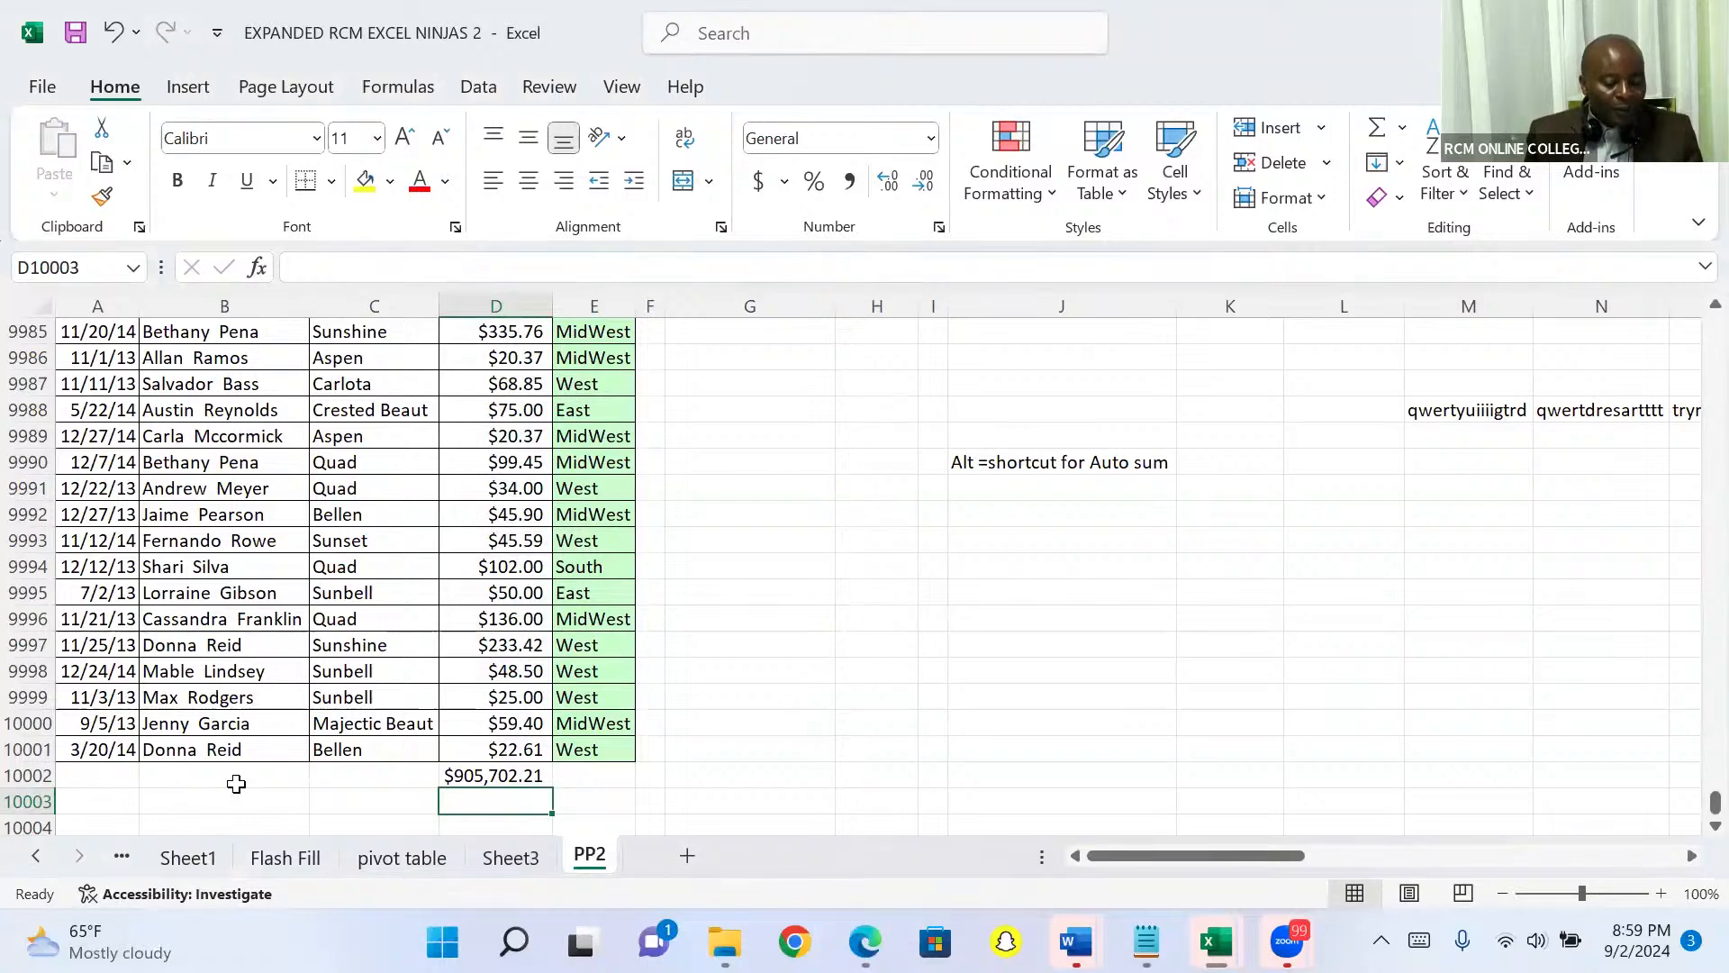
{"action": "key", "text": "Up"}
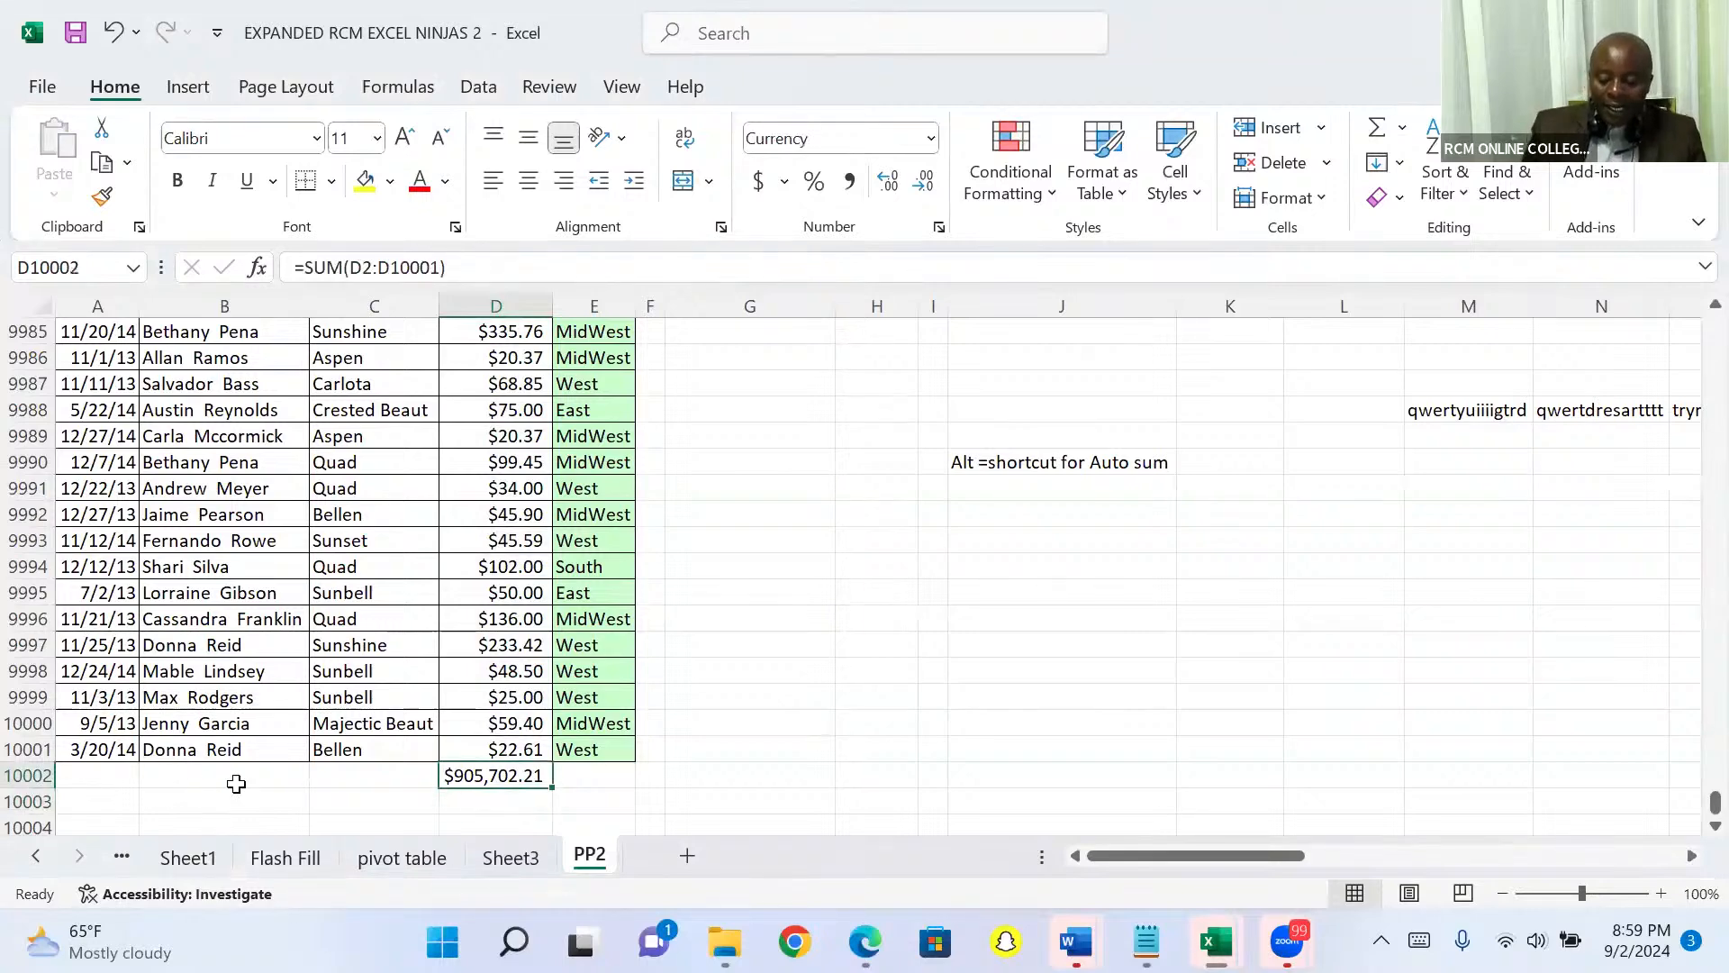
{"action": "key", "text": "Delete"}
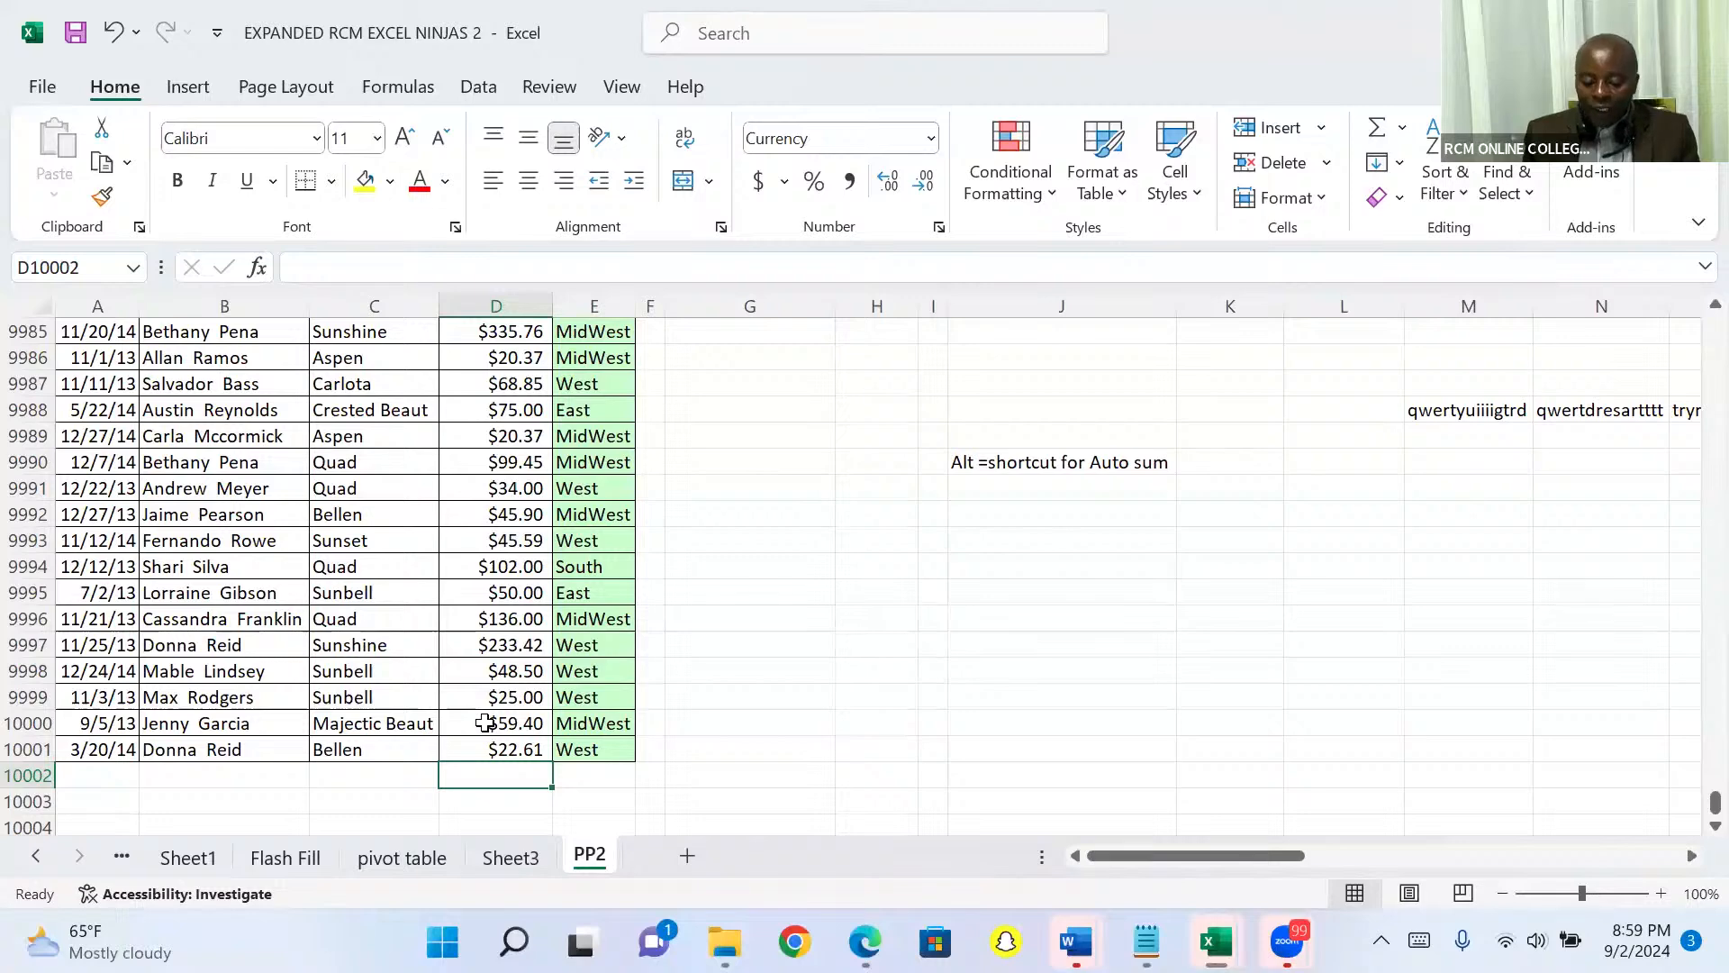
{"action": "left_click", "coordinate": [496, 568]}
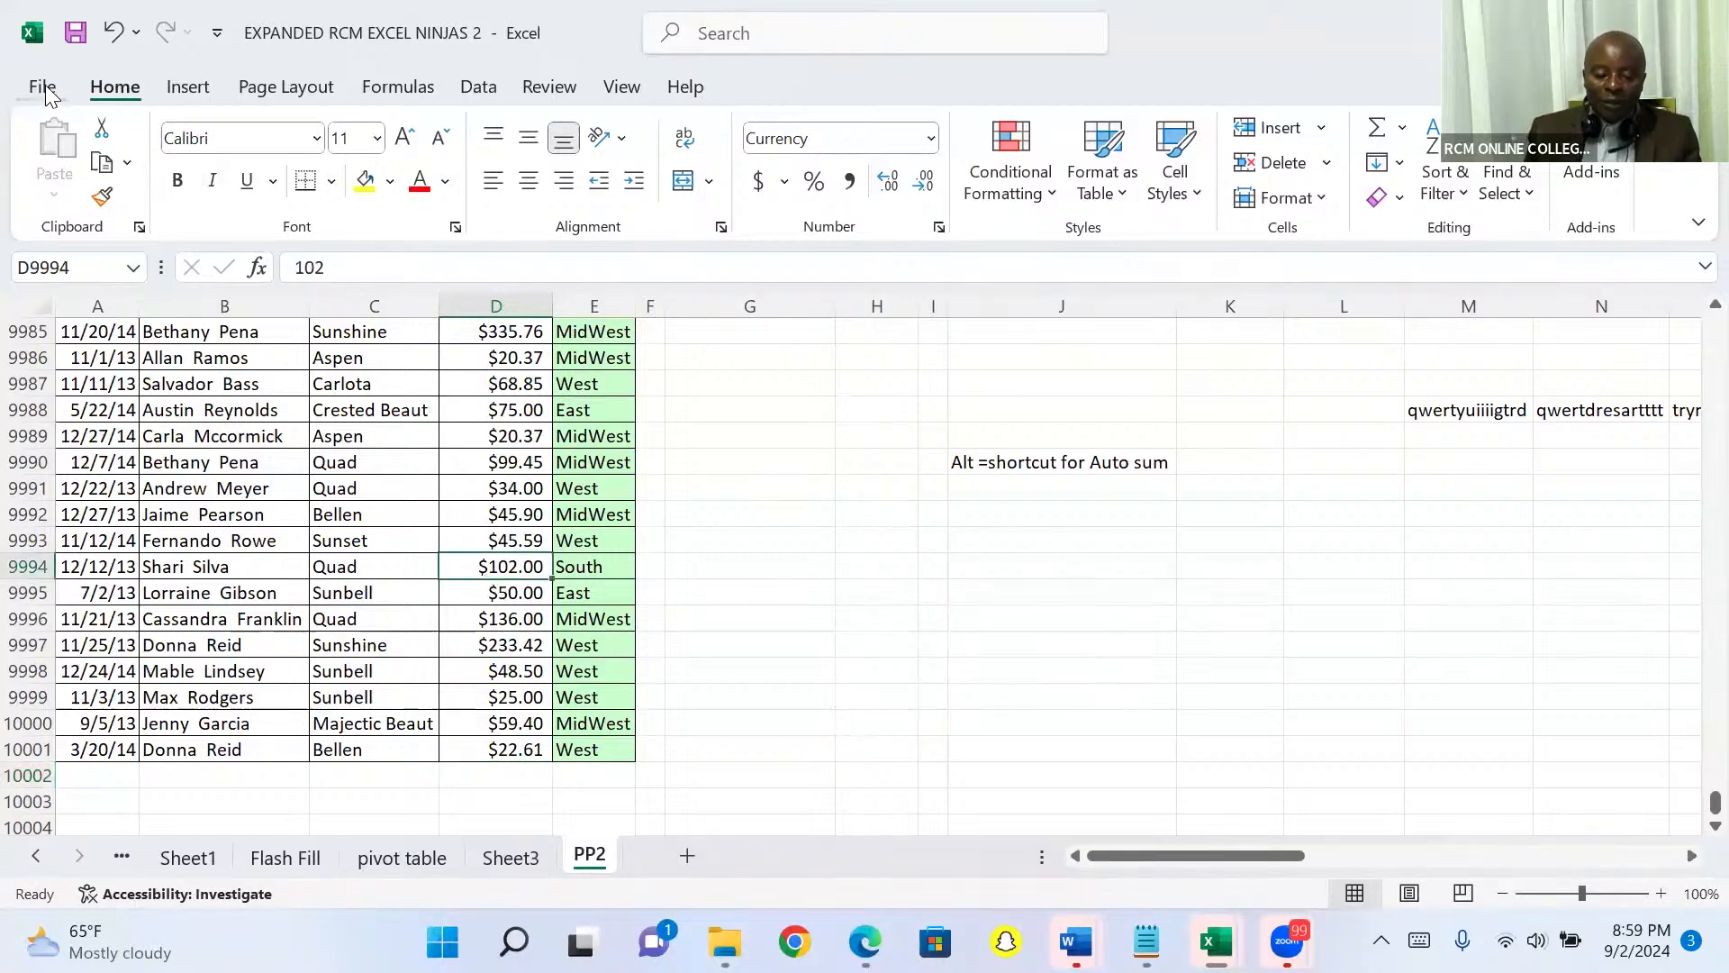
Create a PivotTable from PP2 range A1:E10001 on a new worksheet, with Region as rows and Sum of Sales as values
{"action": "left_click", "coordinate": [188, 90]}
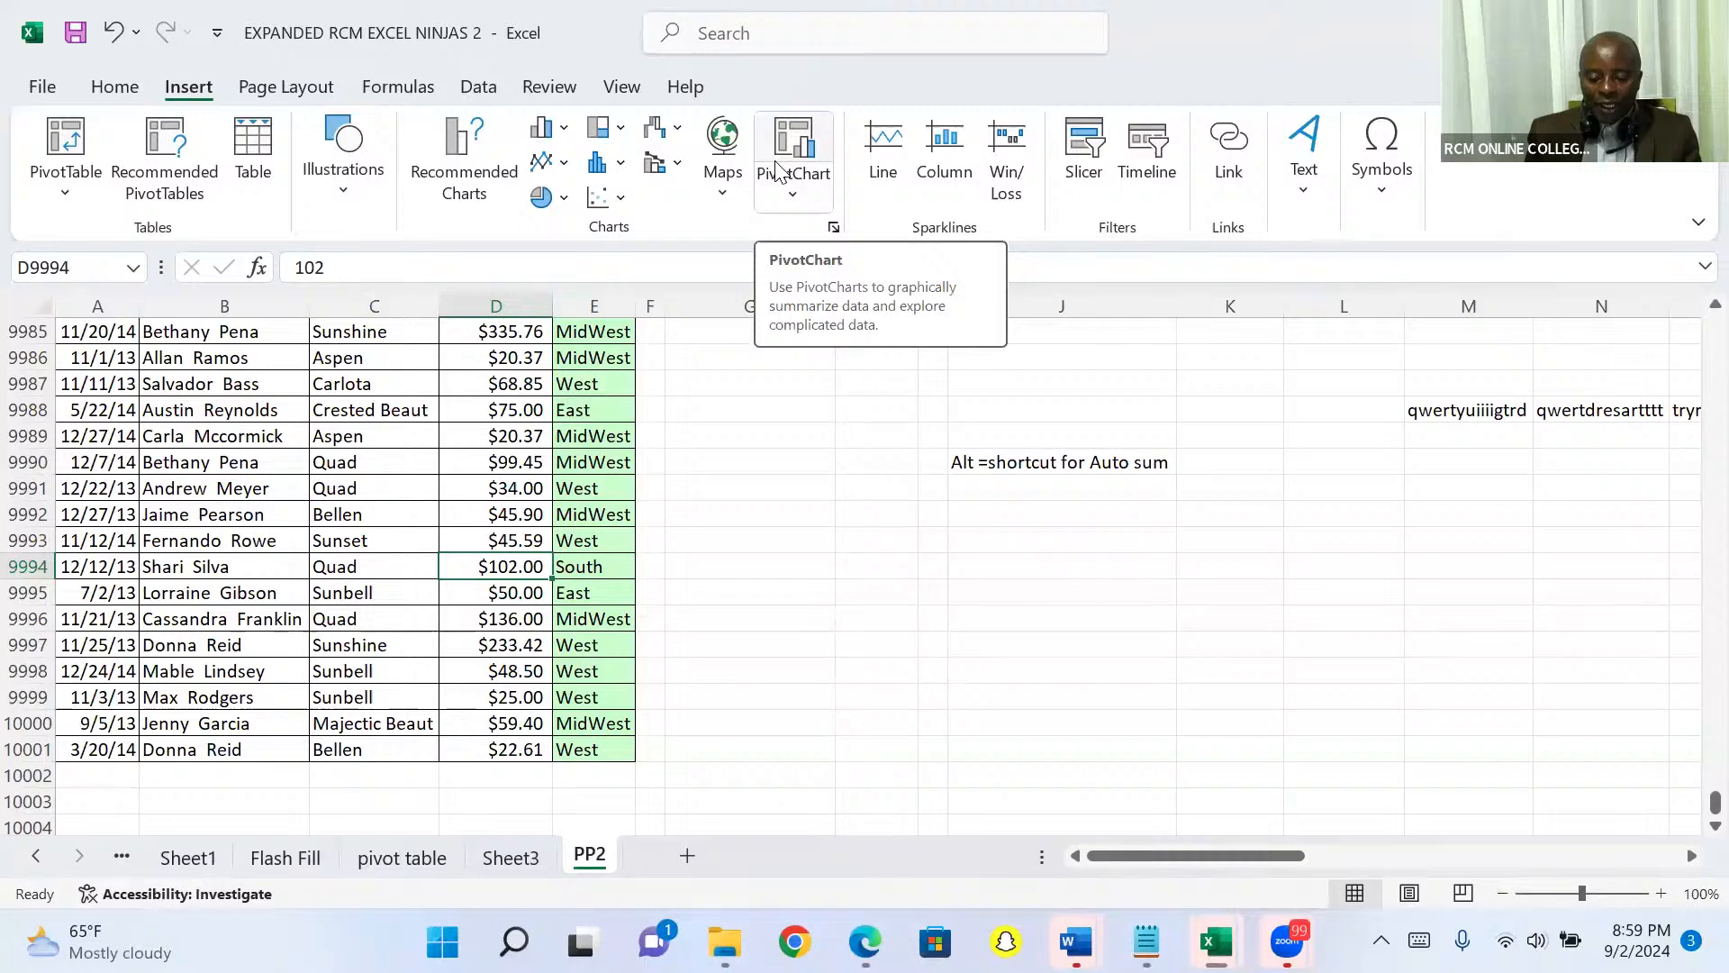
{"action": "left_click", "coordinate": [69, 140]}
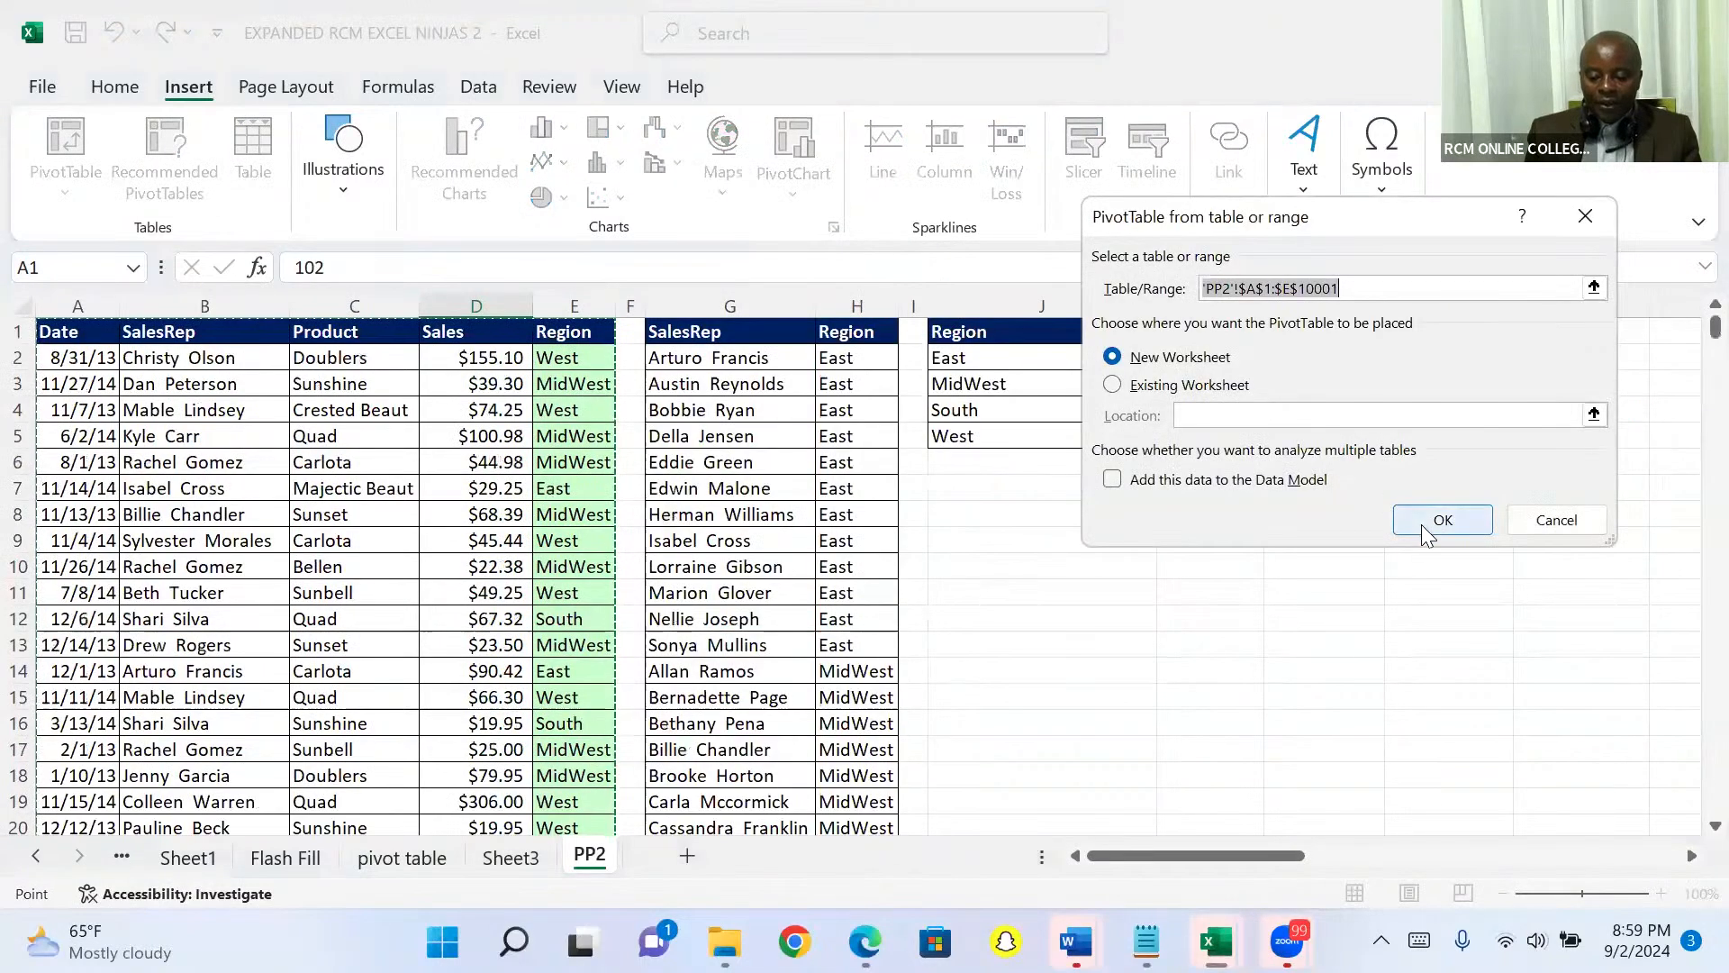
{"action": "left_click", "coordinate": [1421, 524]}
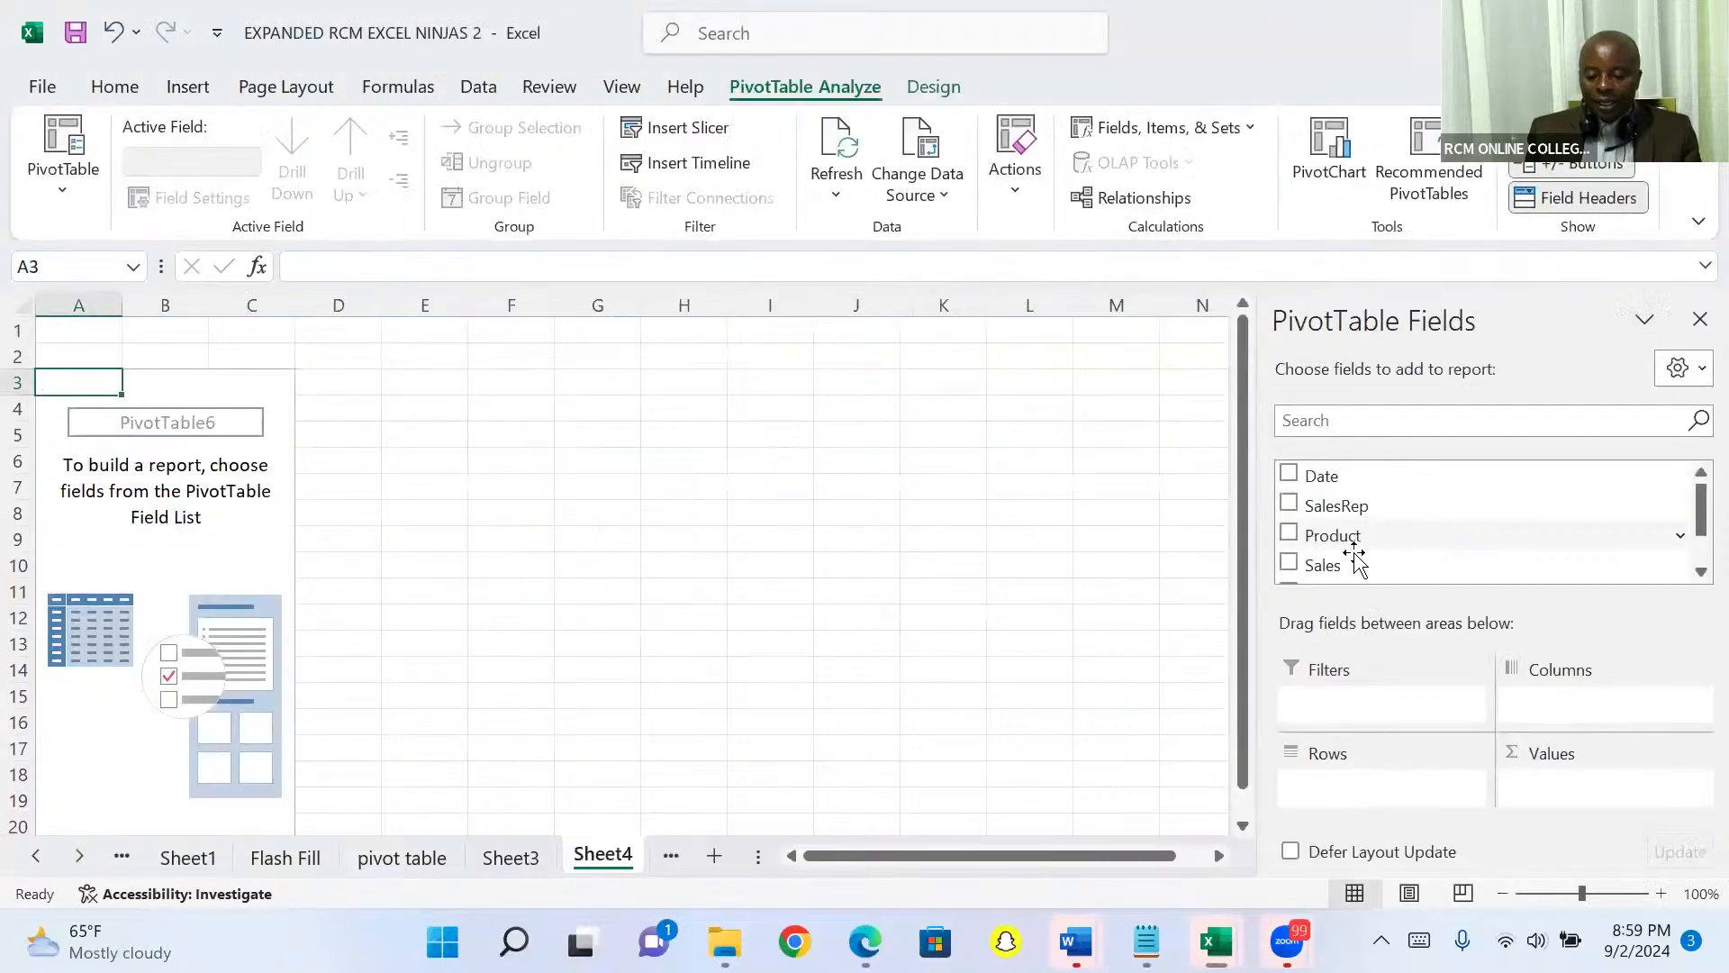
{"action": "left_click_drag", "start_coordinate": [1353, 565], "coordinate": [1550, 796]}
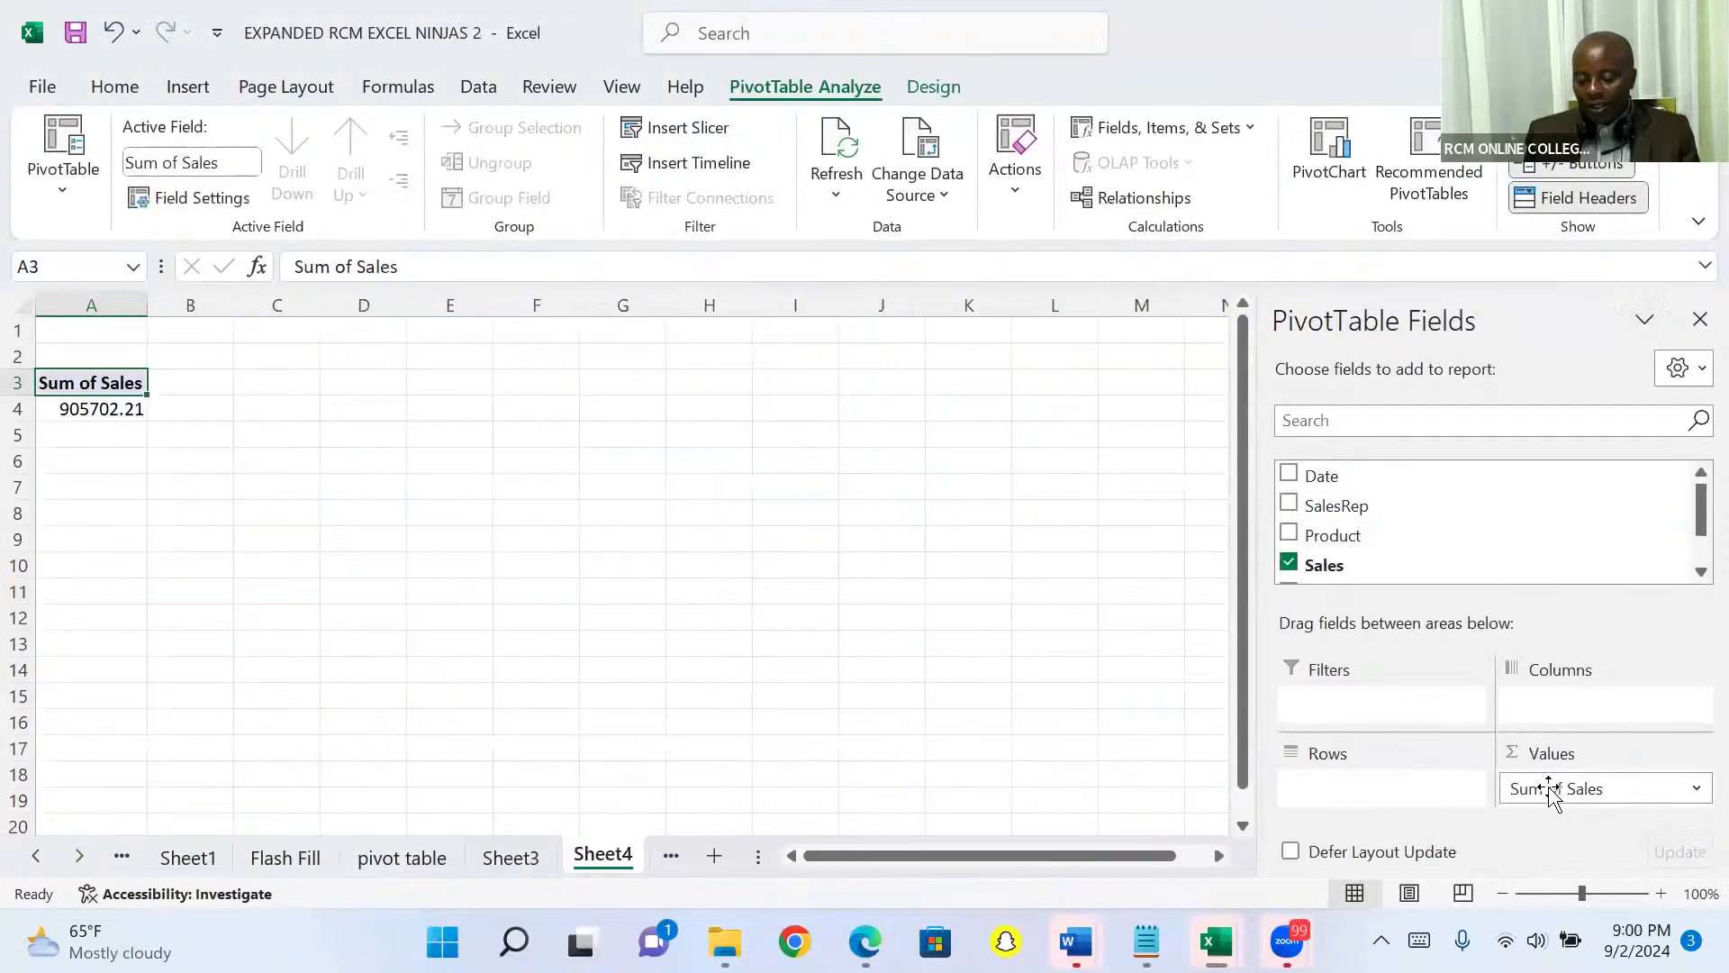
{"action": "left_click", "coordinate": [1694, 573]}
{"action": "left_click", "coordinate": [1693, 575]}
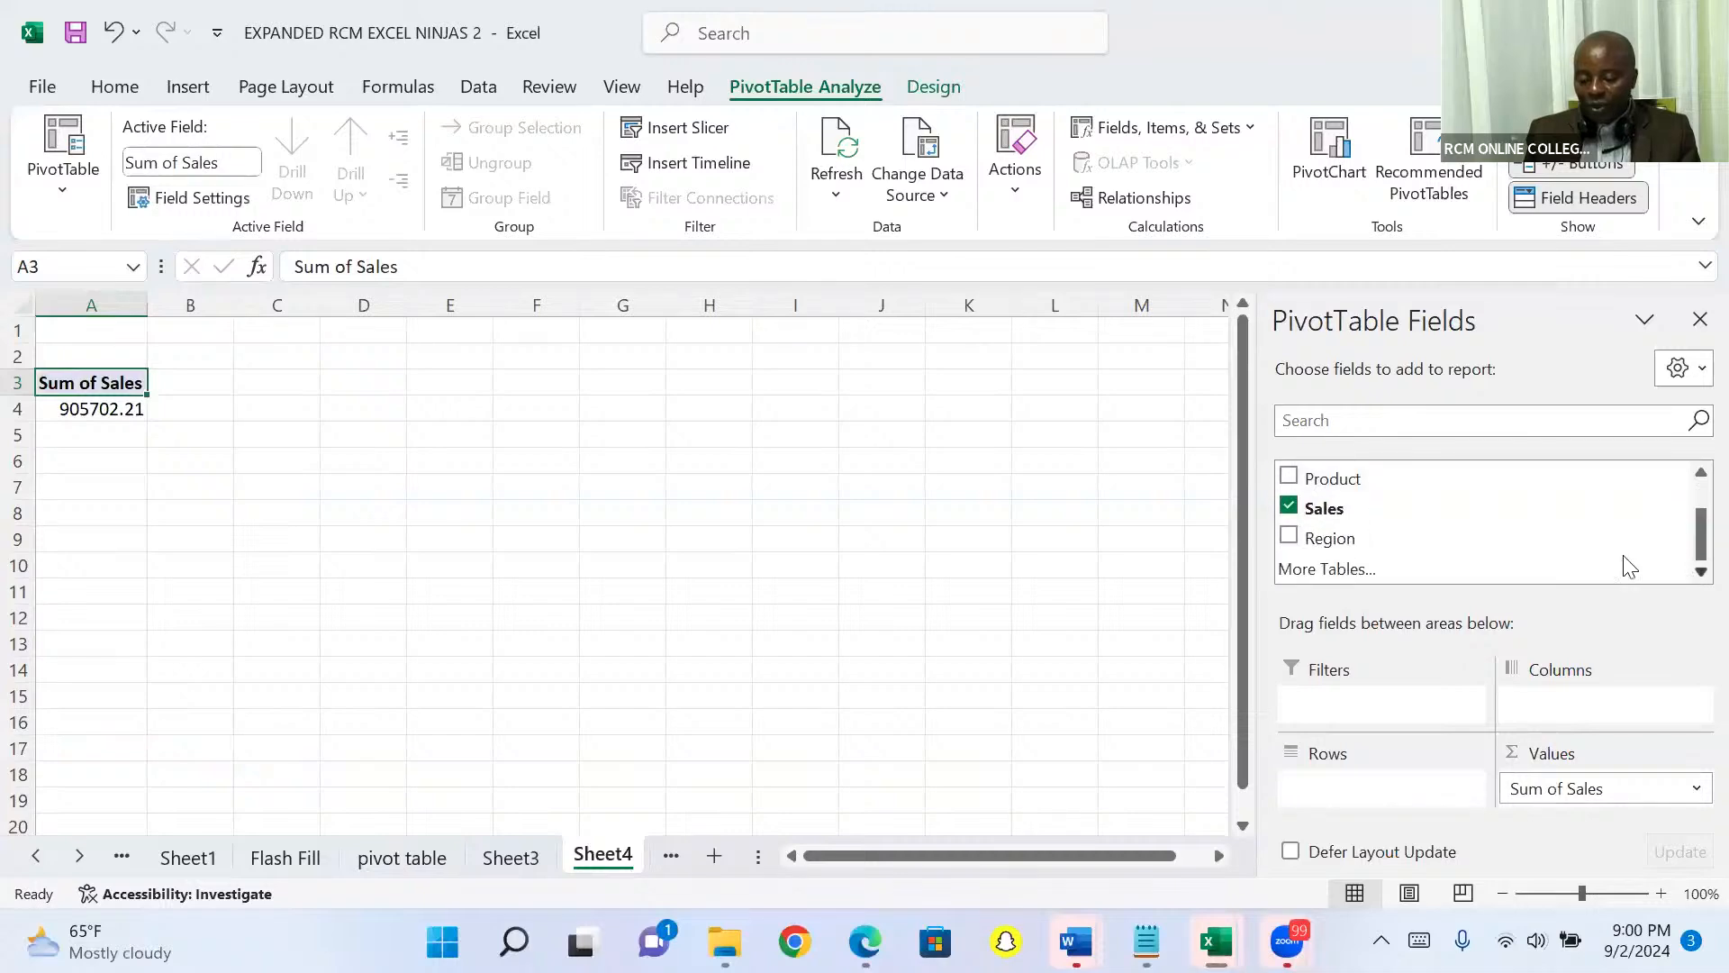
{"action": "left_click_drag", "start_coordinate": [1390, 538], "coordinate": [1360, 674]}
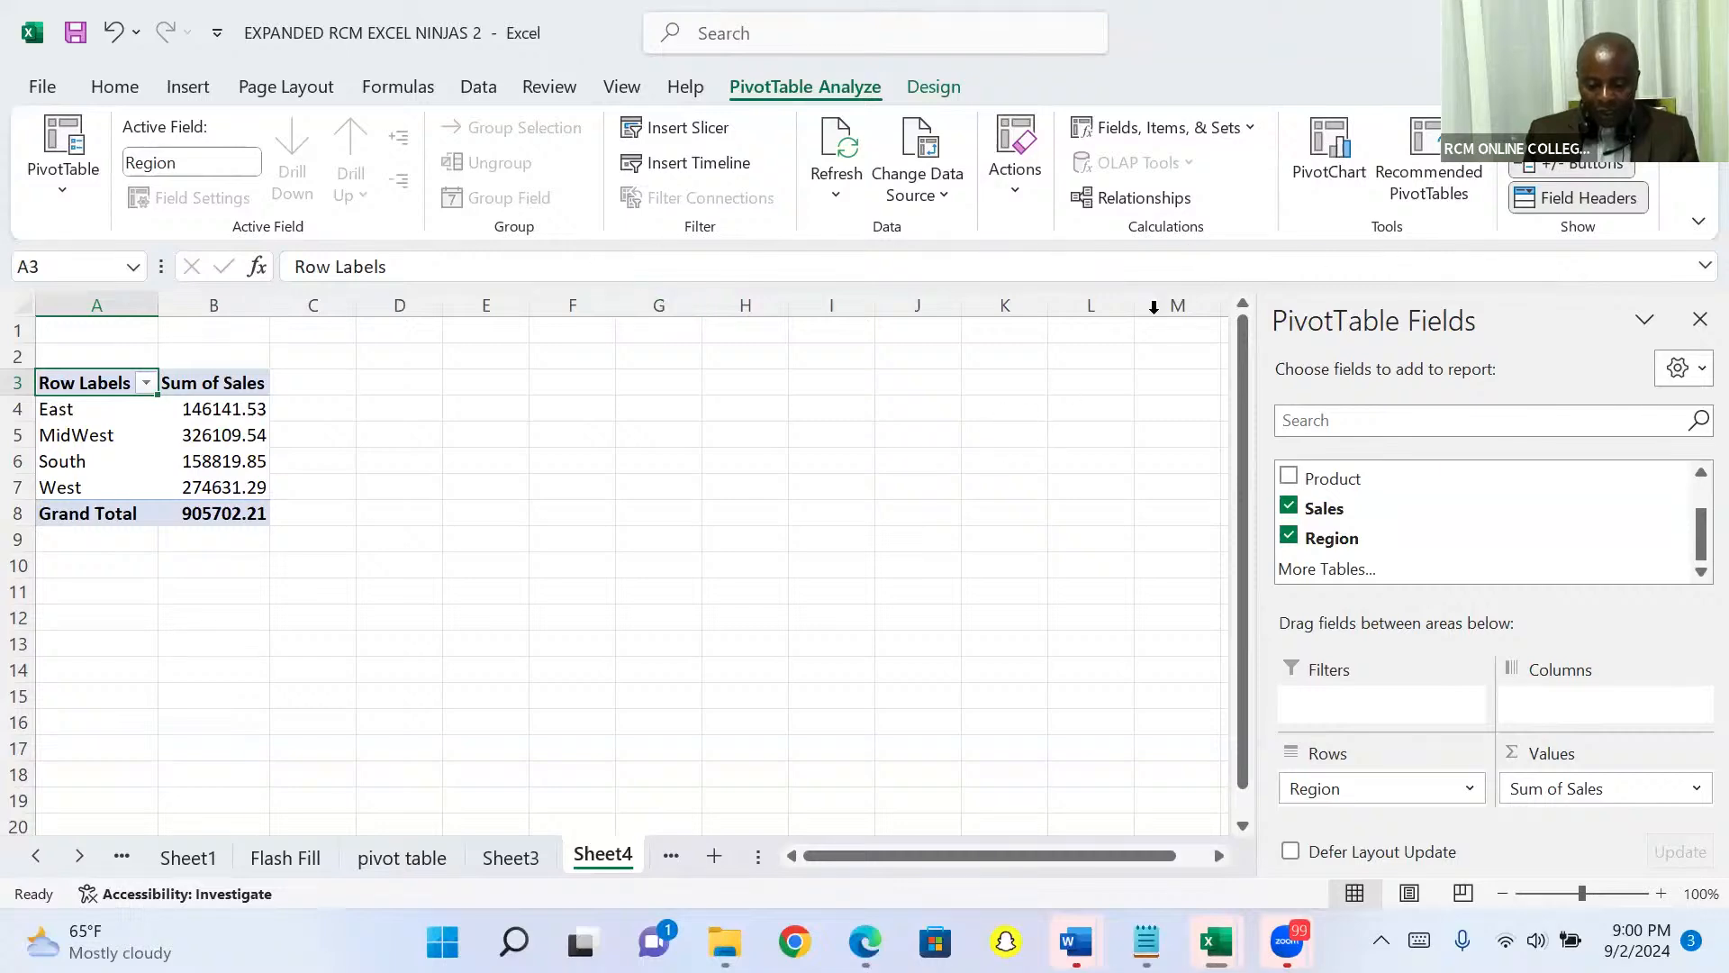
Insert a clustered column PivotChart, close its field list and move the chart over about columns I to P, starting in row 2
{"action": "left_click", "coordinate": [1324, 157]}
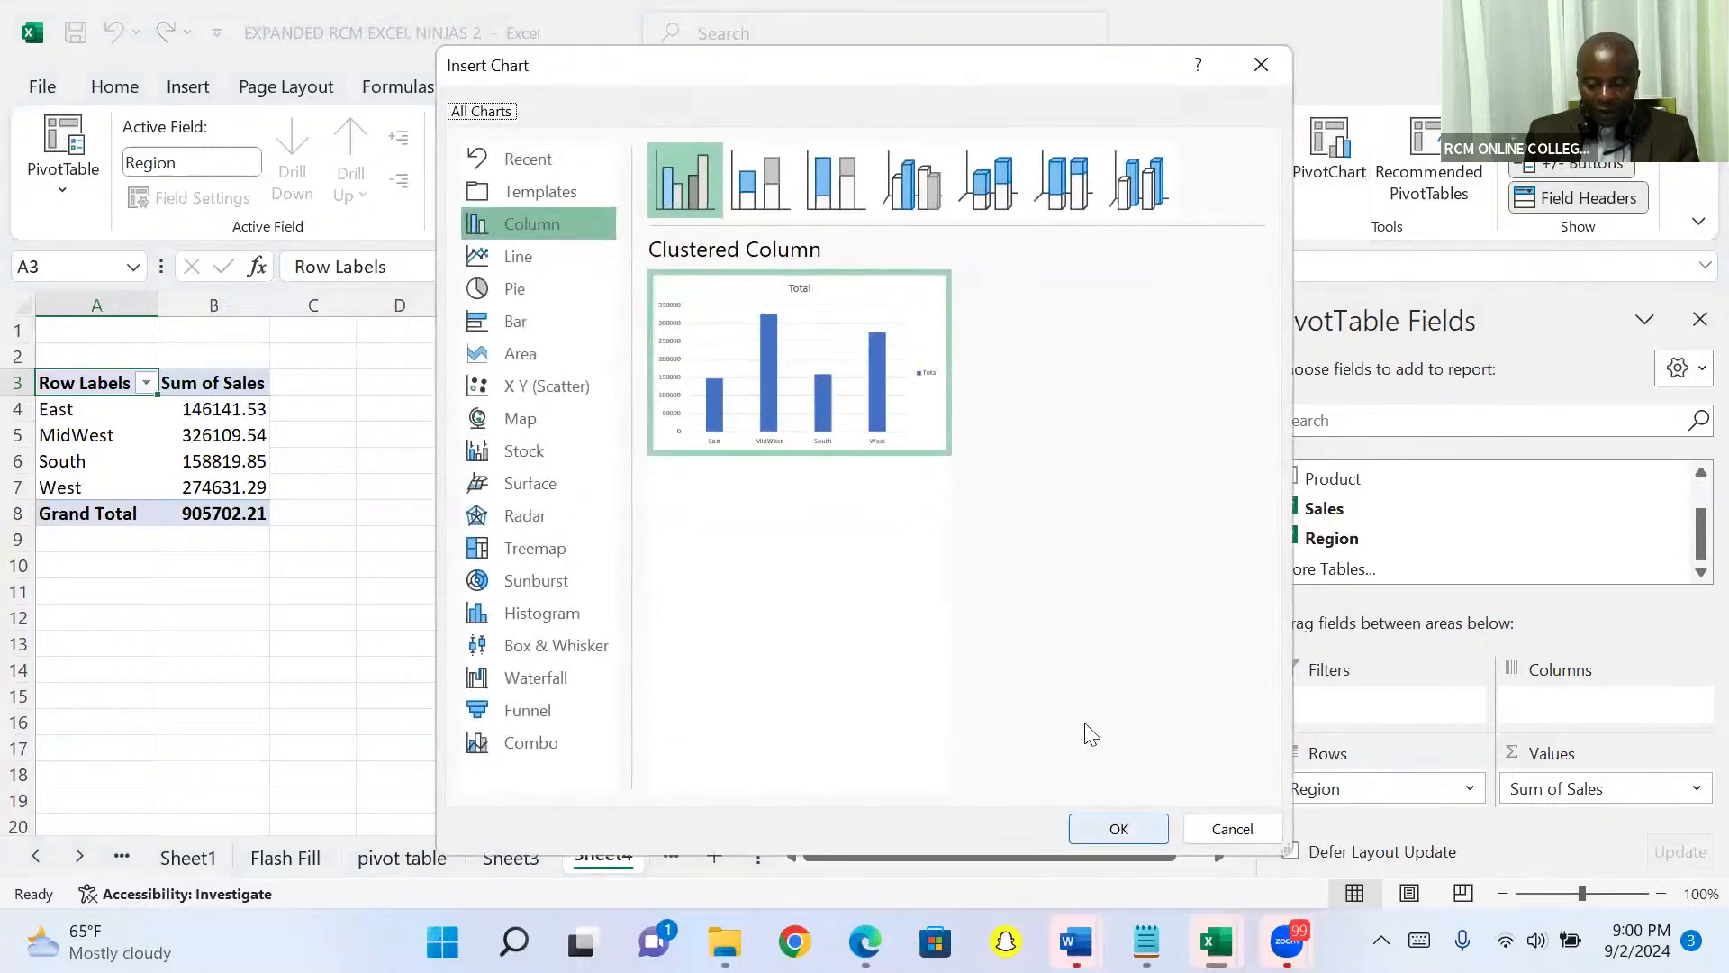
{"action": "key", "text": "Return"}
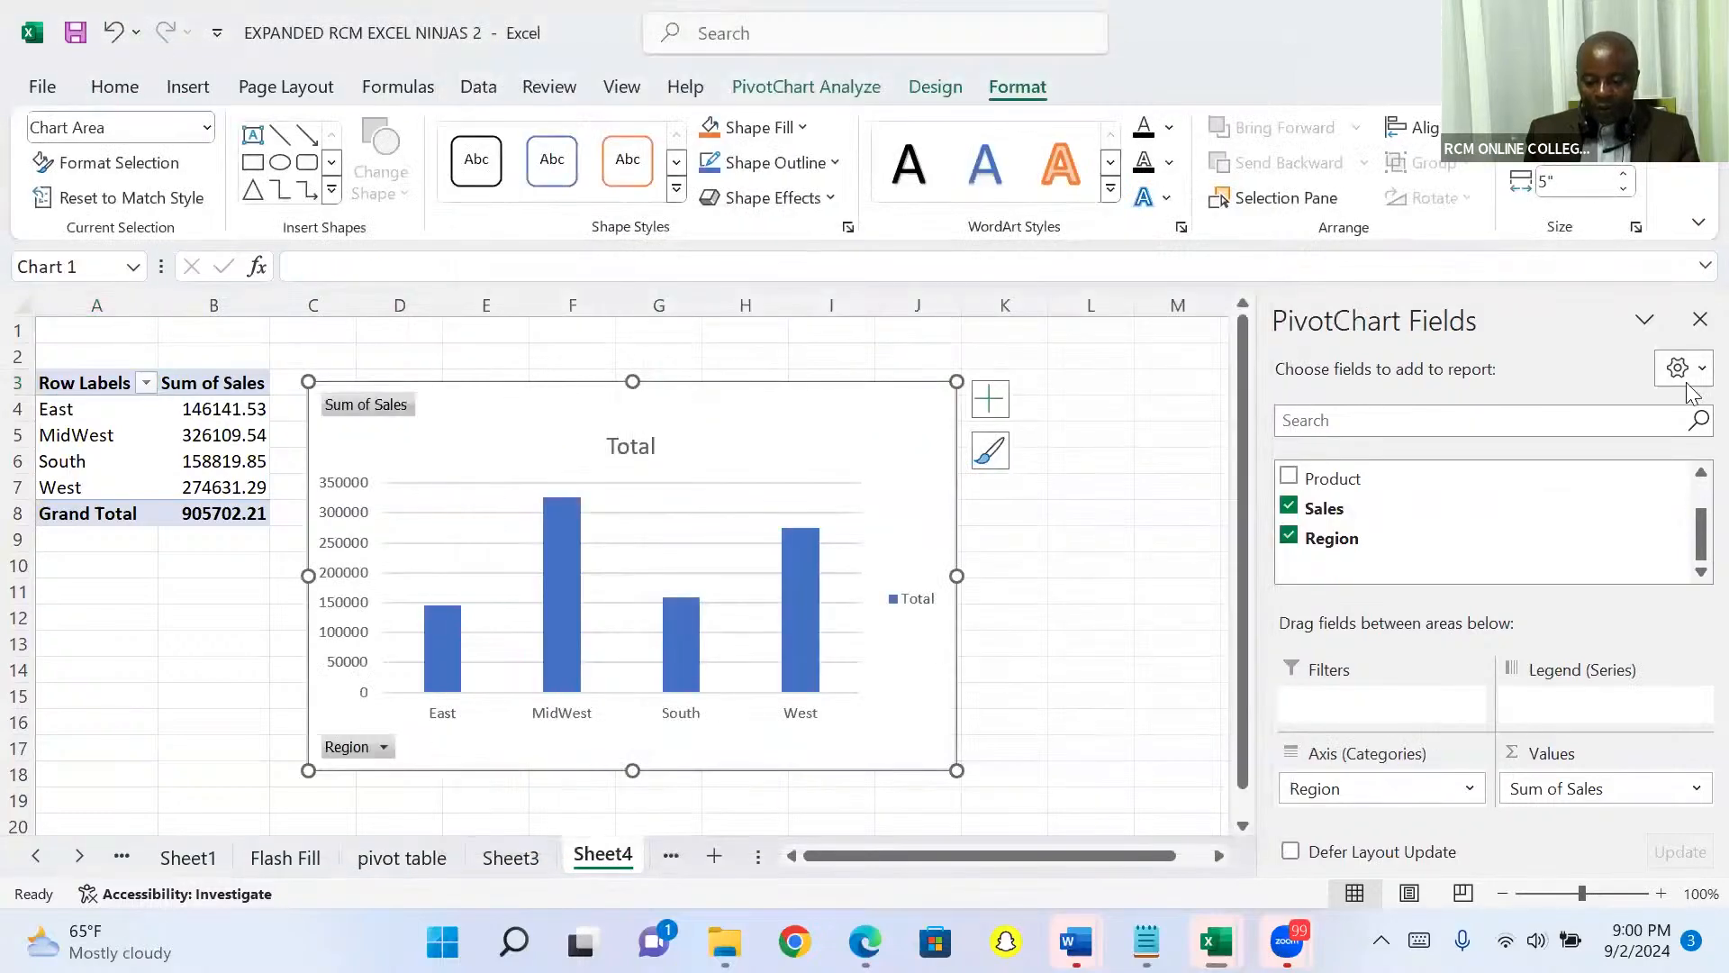
{"action": "left_click", "coordinate": [1699, 319]}
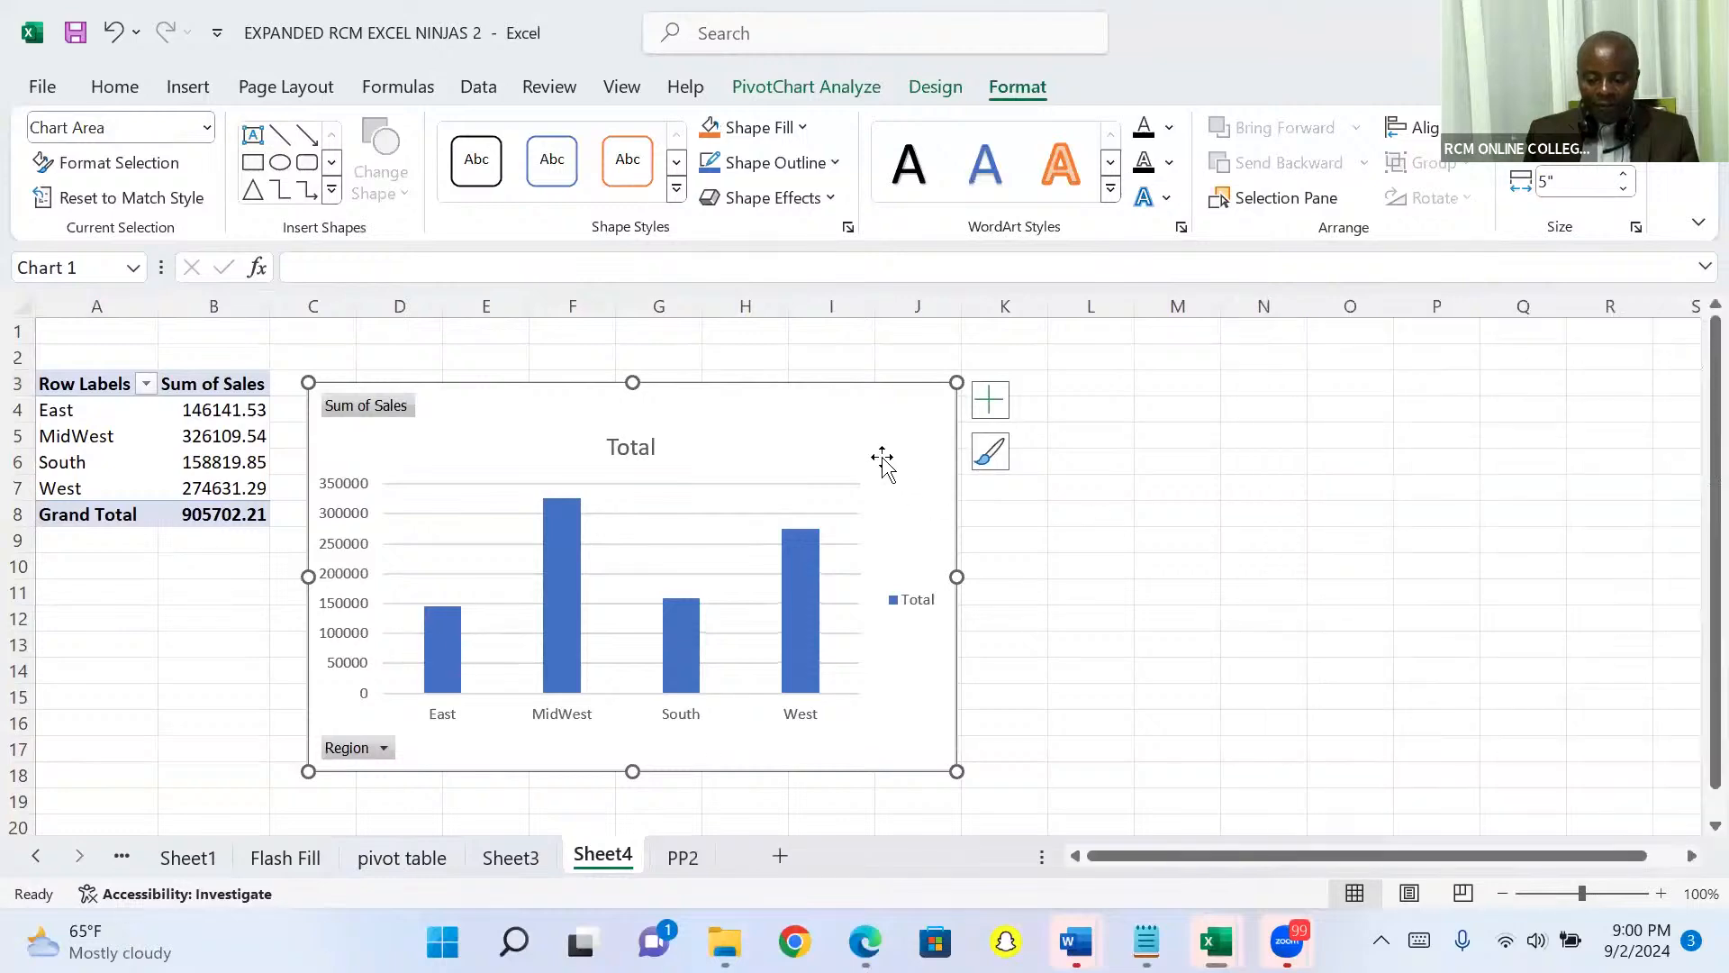
{"action": "left_click_drag", "start_coordinate": [873, 432], "coordinate": [1359, 397]}
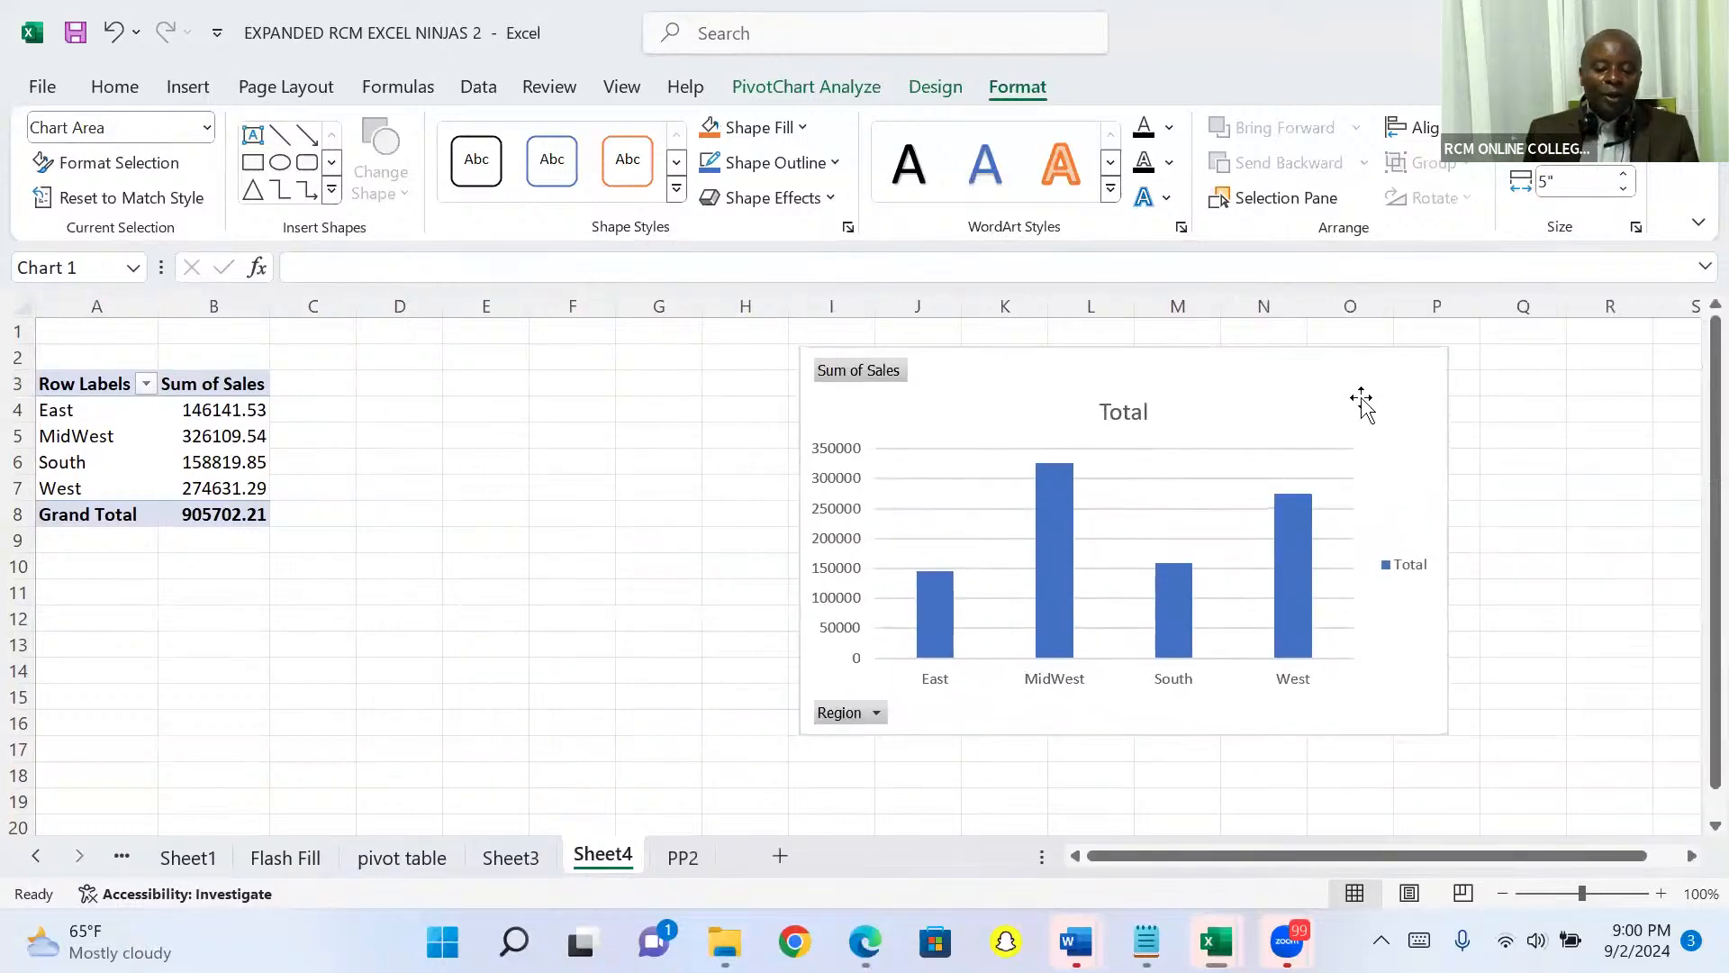
Filter the PivotChart's Region field to show only East and South
{"action": "left_click", "coordinate": [879, 715]}
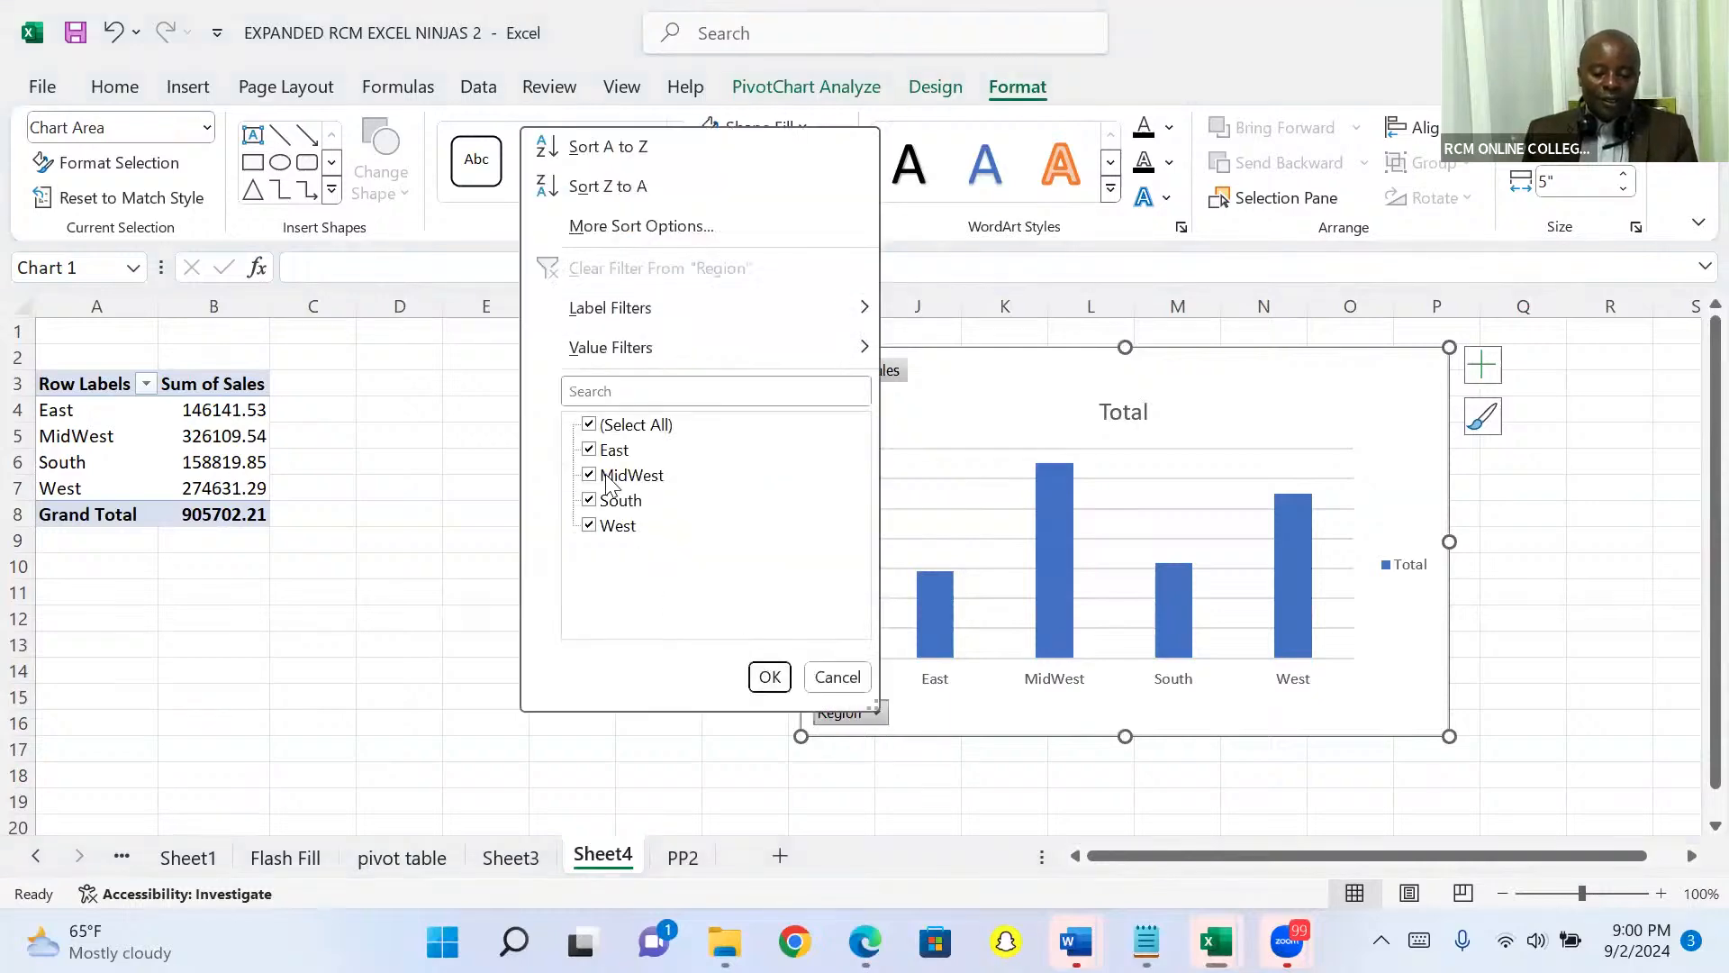
{"action": "left_click", "coordinate": [590, 424]}
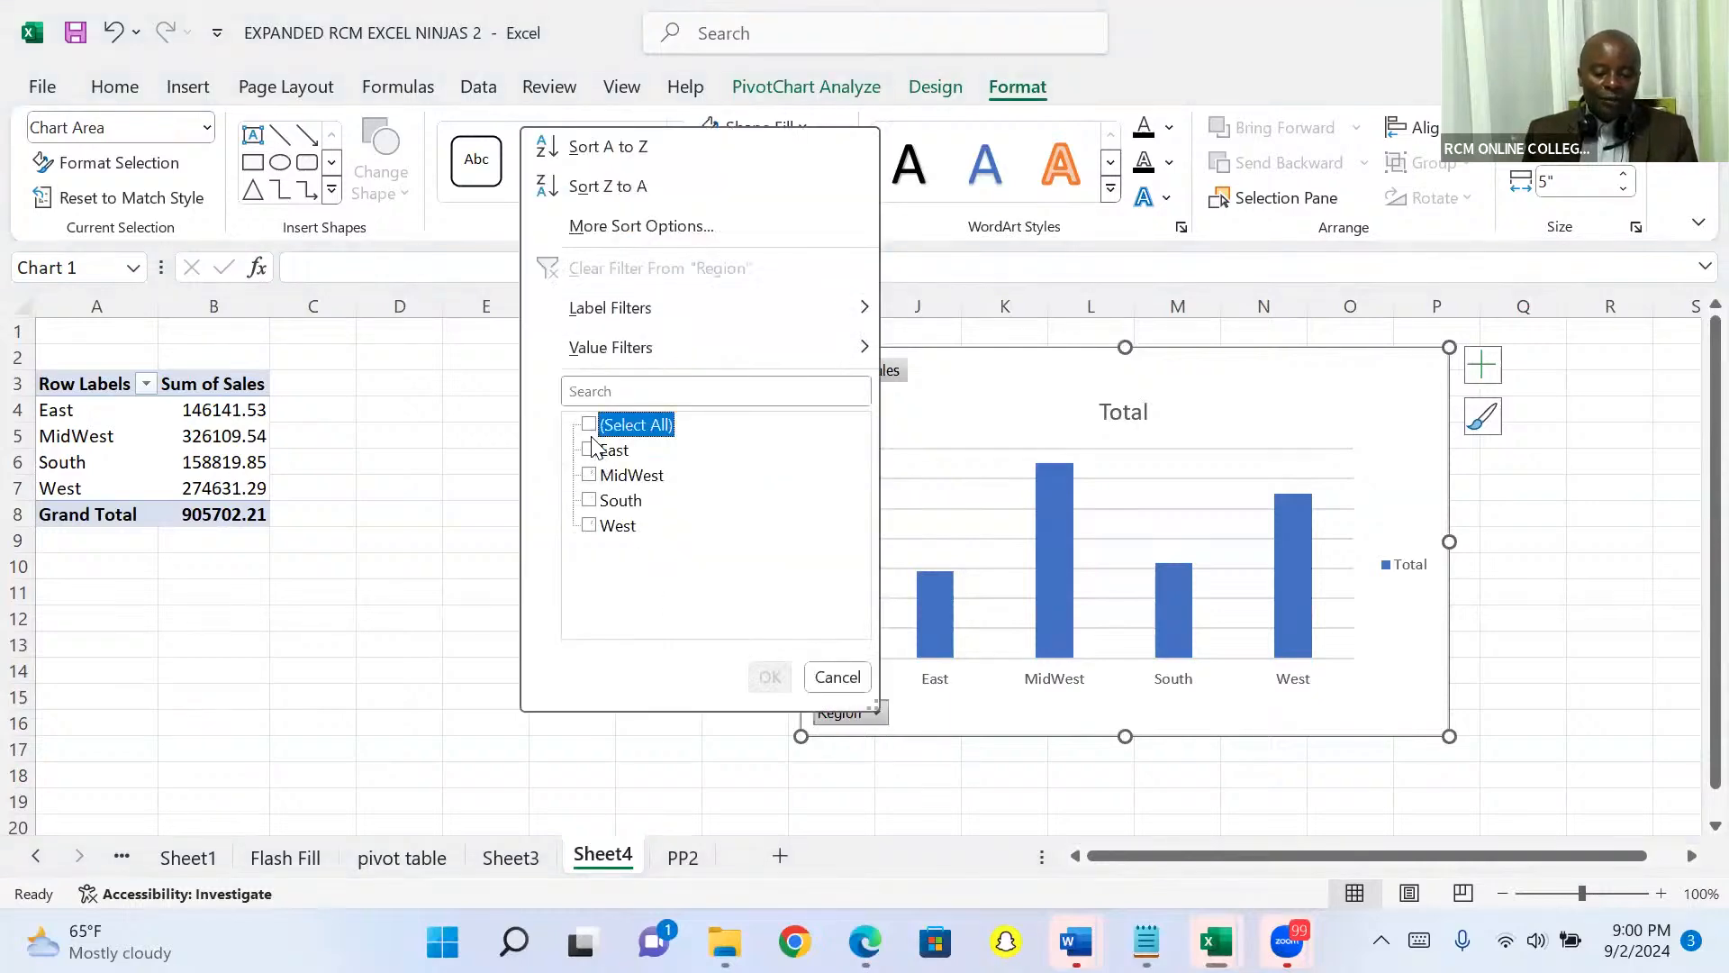
{"action": "left_click", "coordinate": [590, 449]}
{"action": "left_click", "coordinate": [590, 500]}
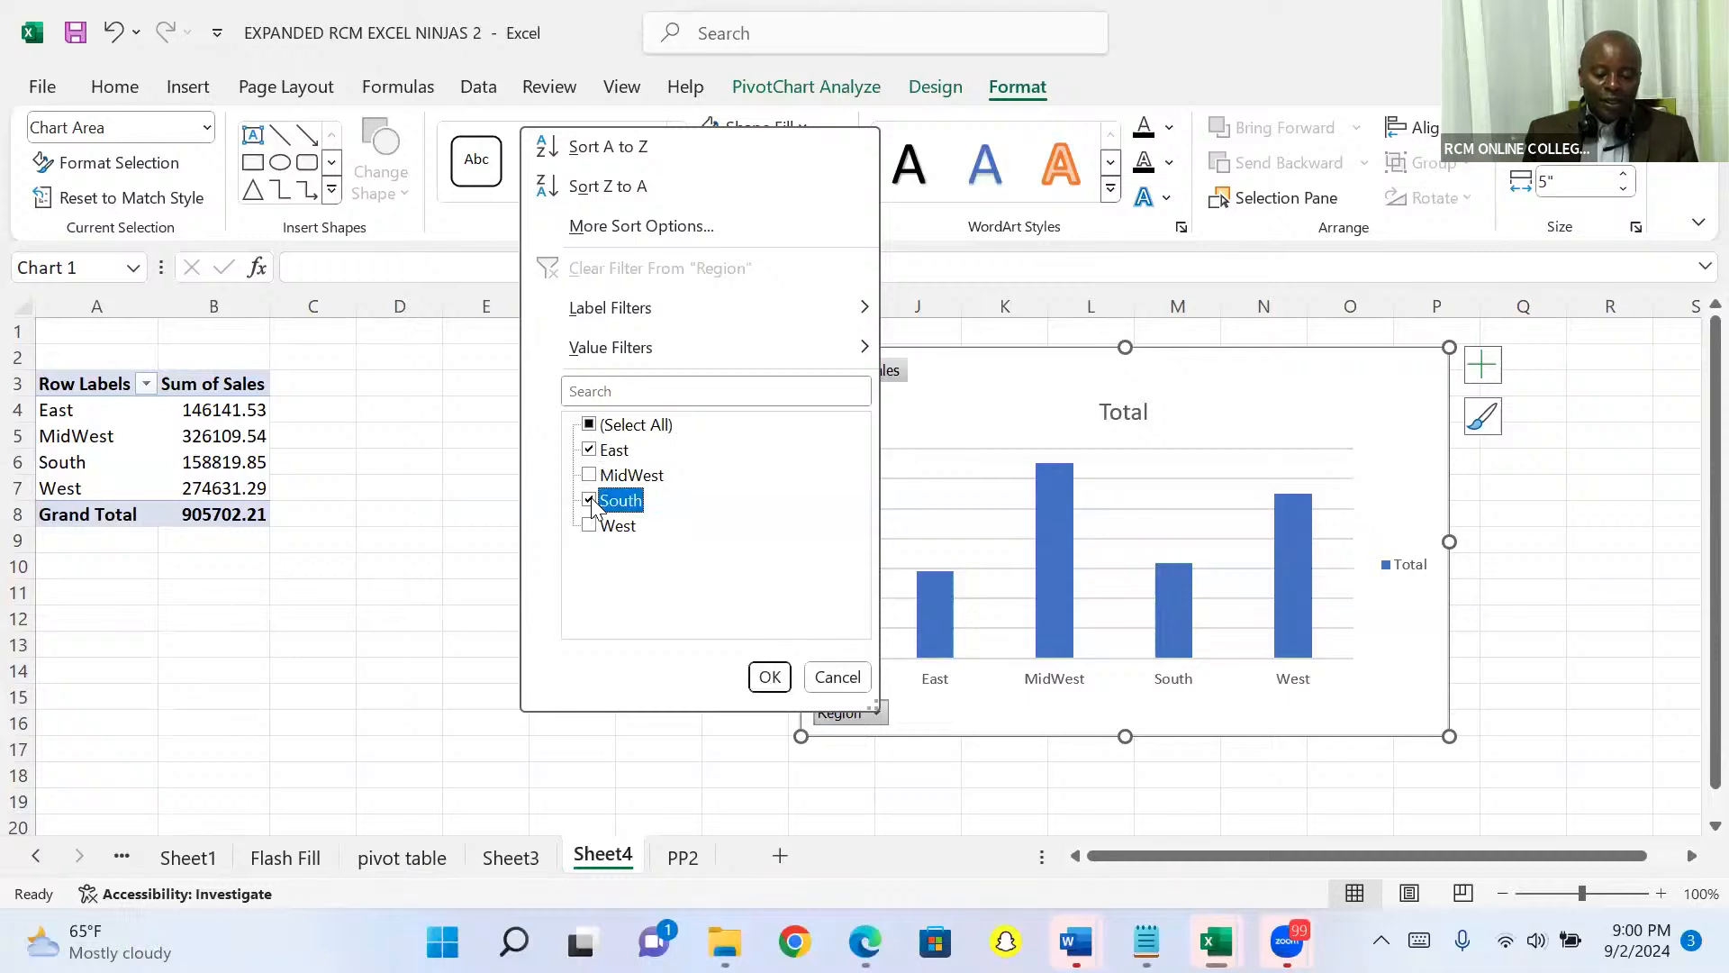
{"action": "left_click", "coordinate": [771, 678]}
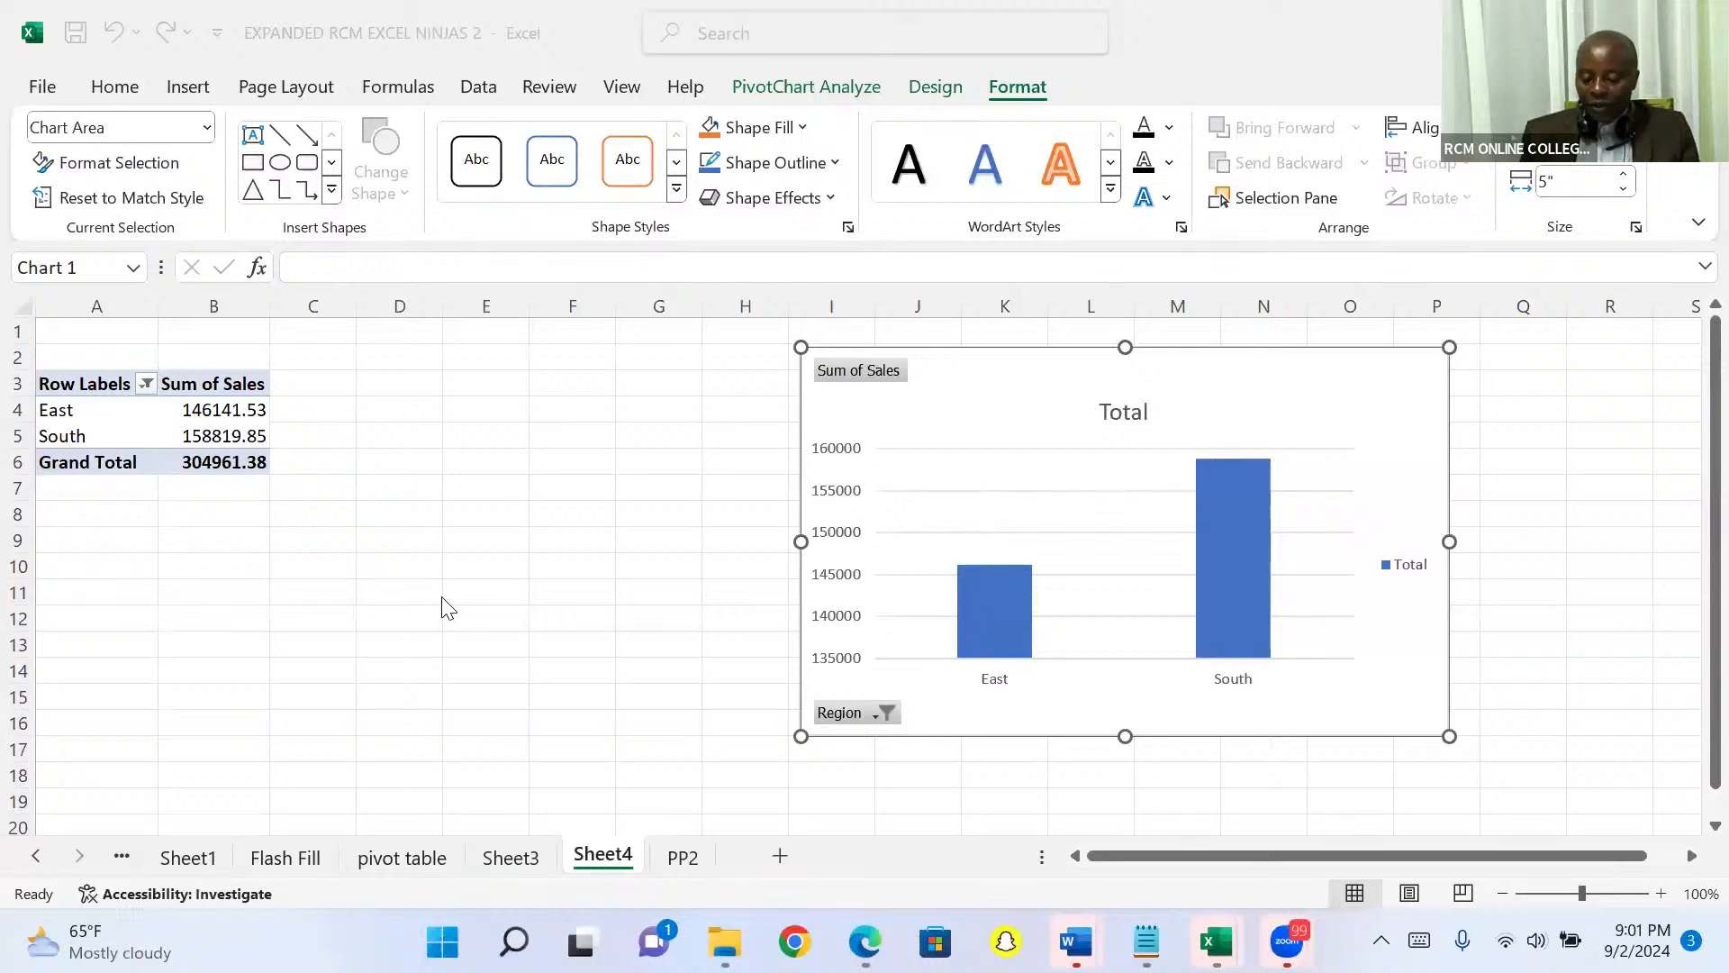
Convert range A1:E10001 on the PP2 sheet into a table with headers
{"action": "left_click", "coordinate": [679, 861]}
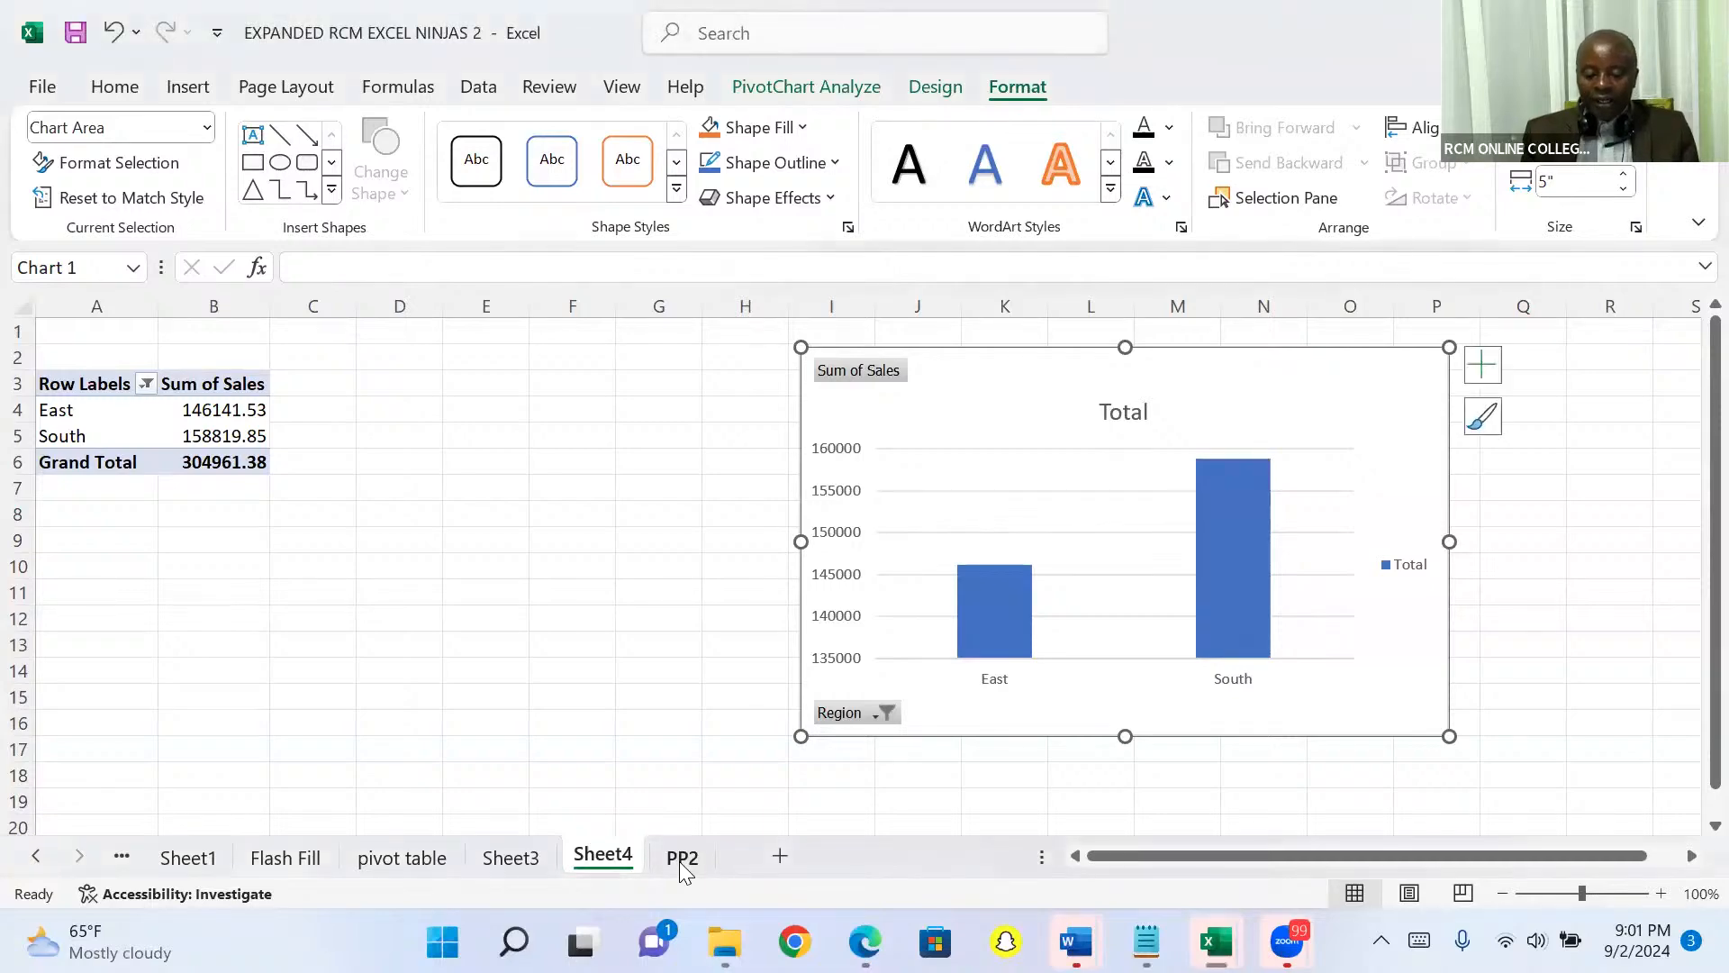
{"action": "left_click", "coordinate": [684, 860]}
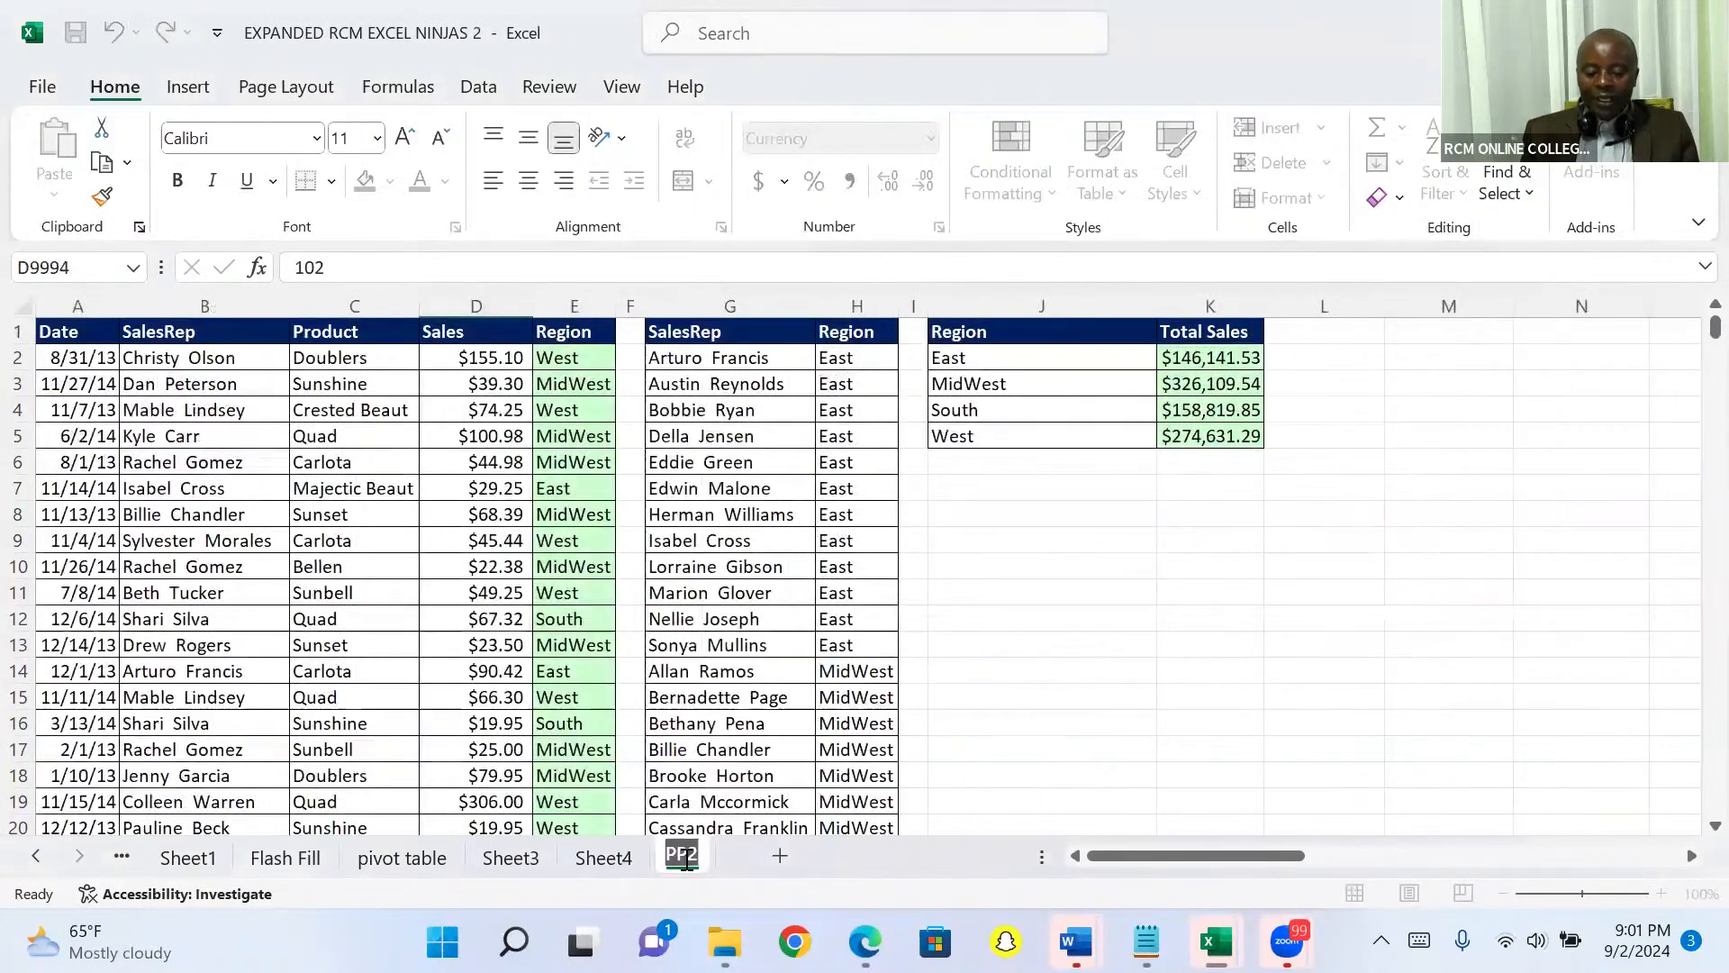
{"action": "left_click", "coordinate": [458, 438]}
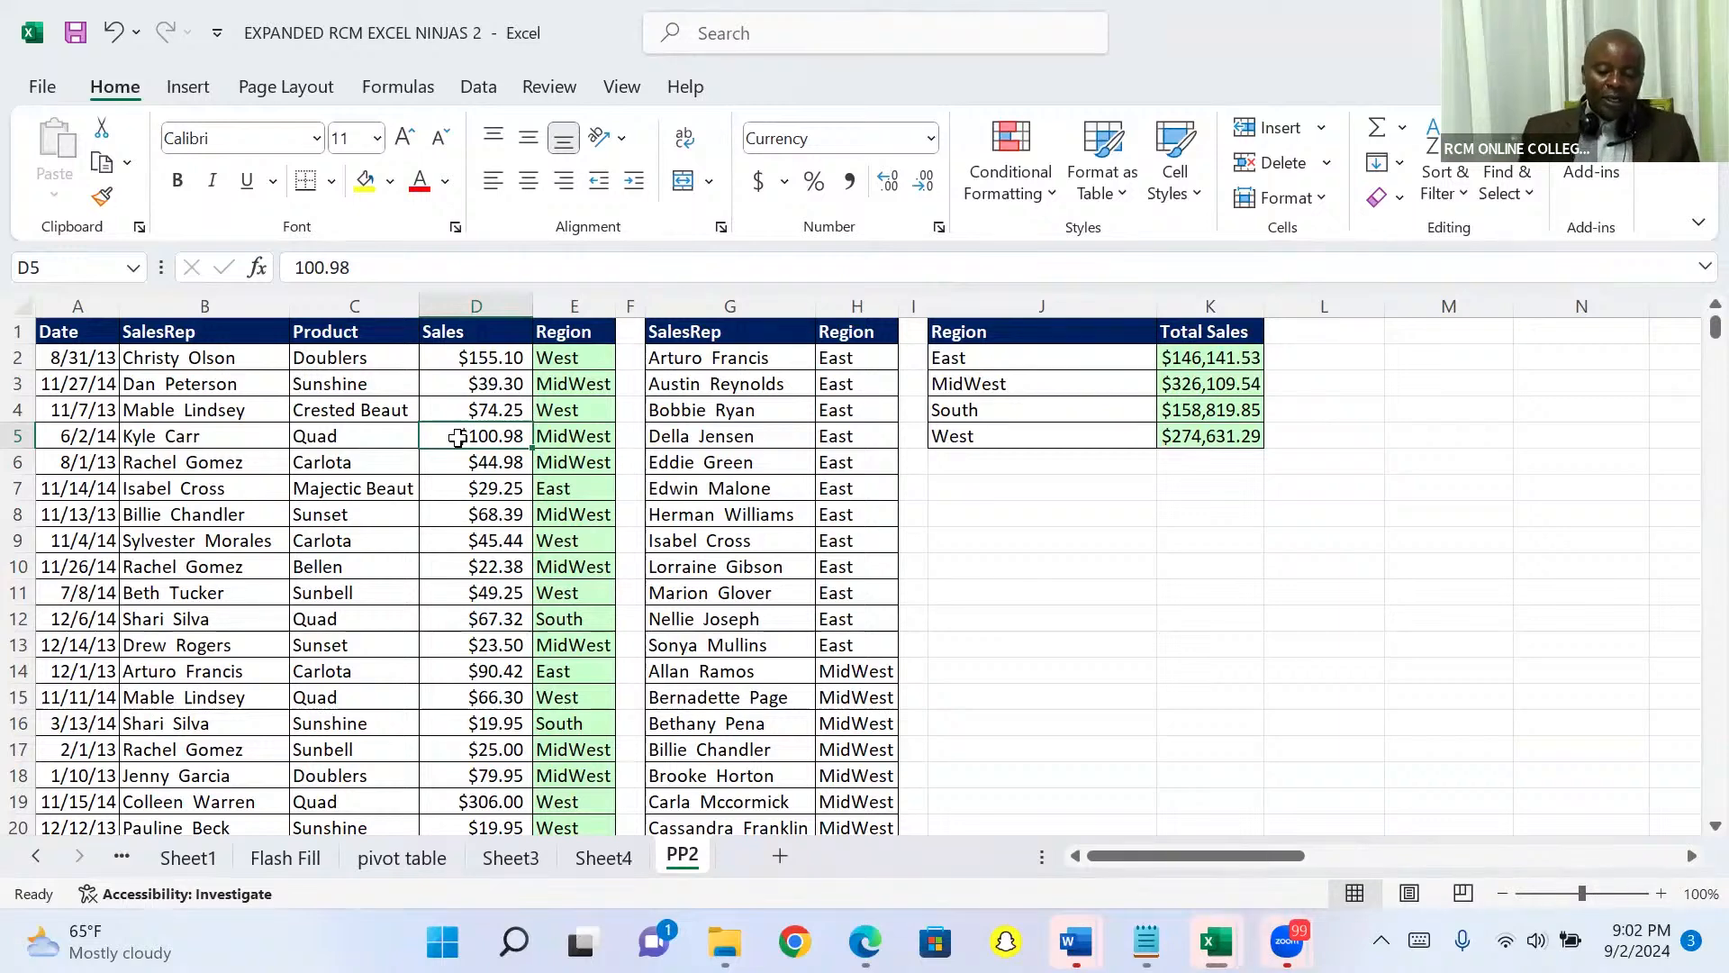
{"action": "left_click", "coordinate": [193, 89]}
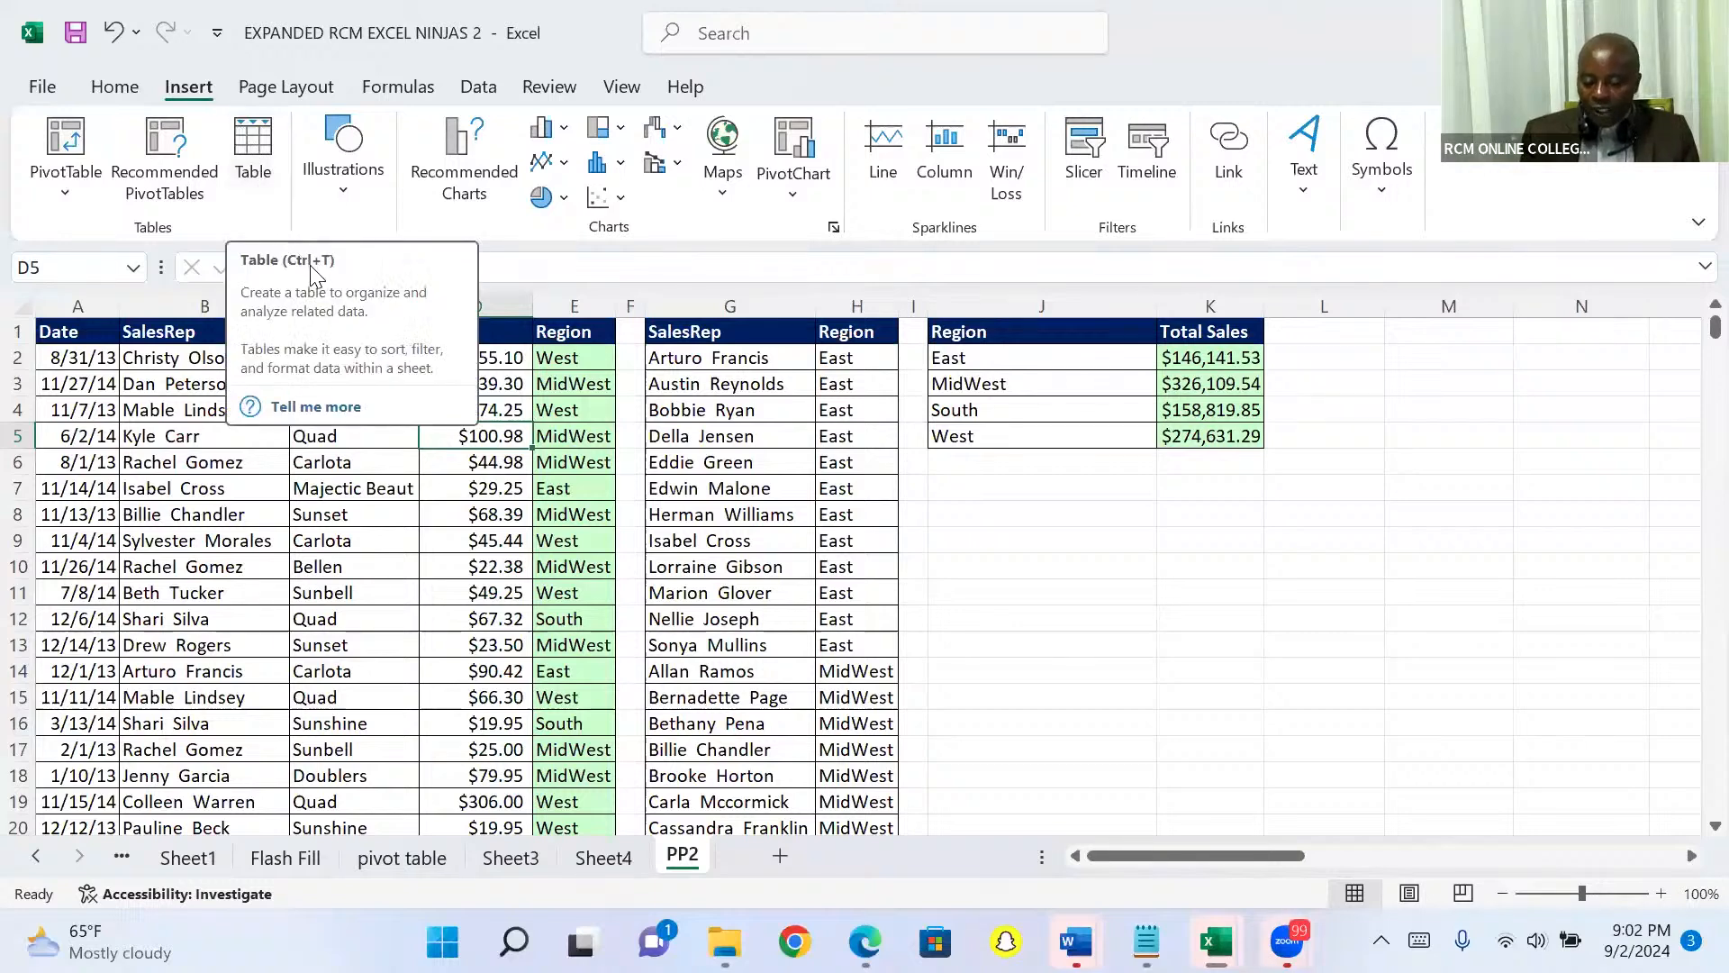
{"action": "left_click", "coordinate": [251, 153]}
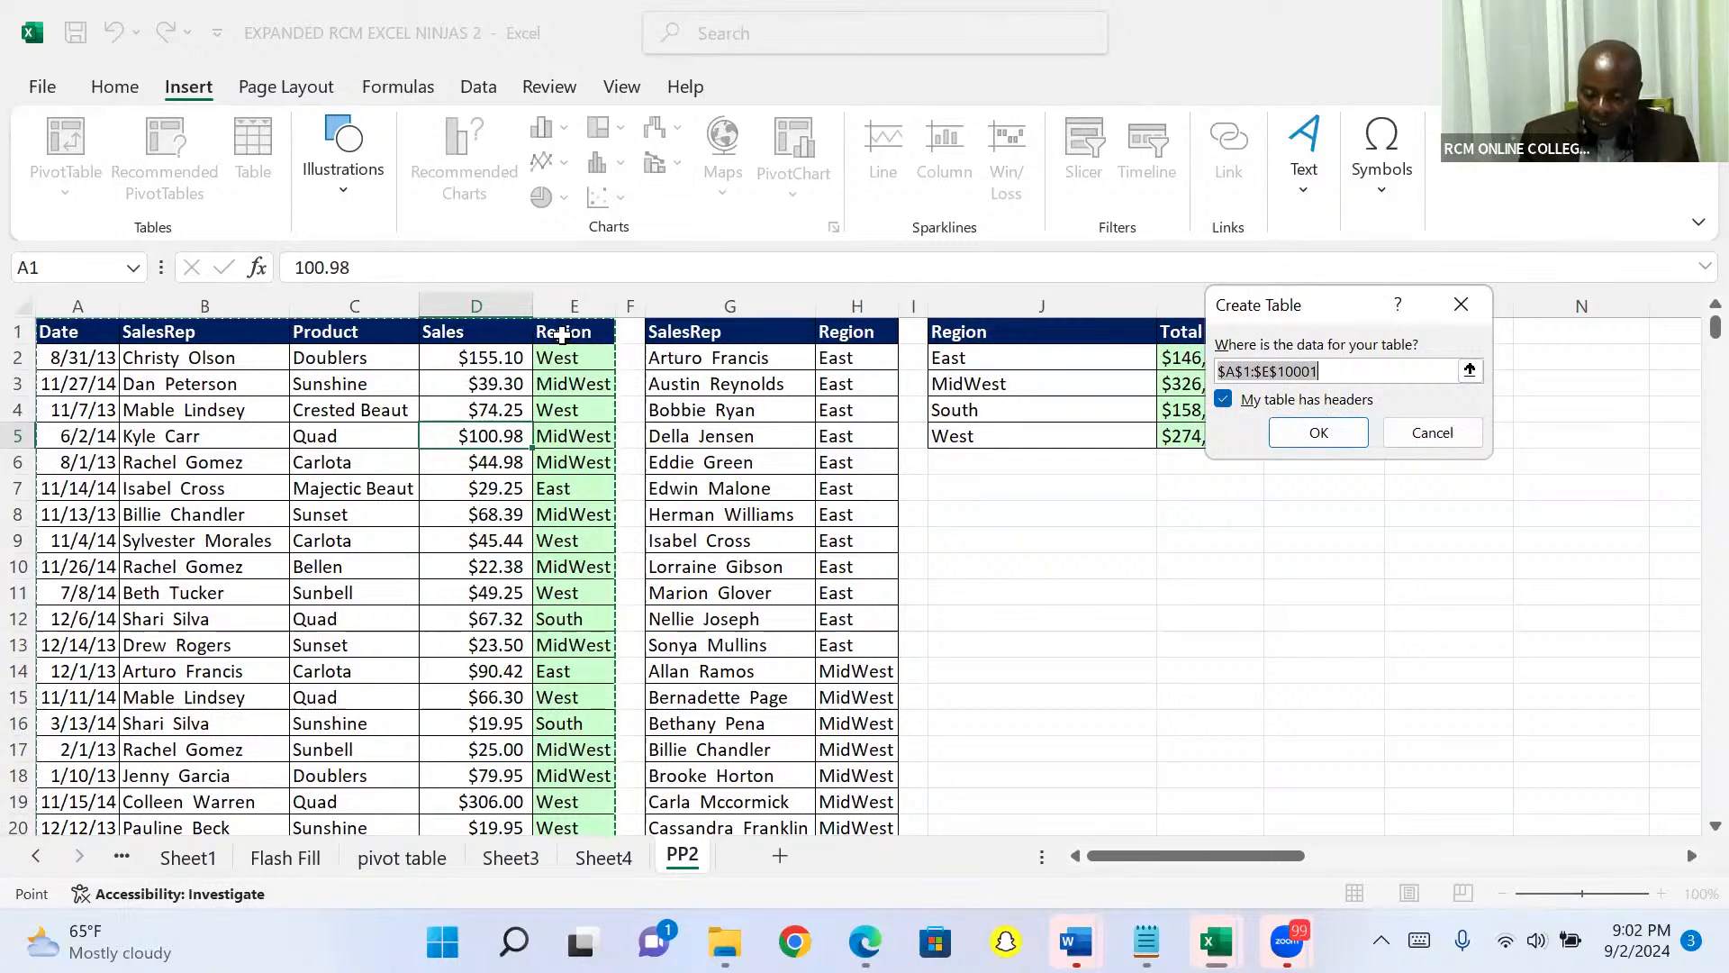
{"action": "left_click", "coordinate": [1227, 400]}
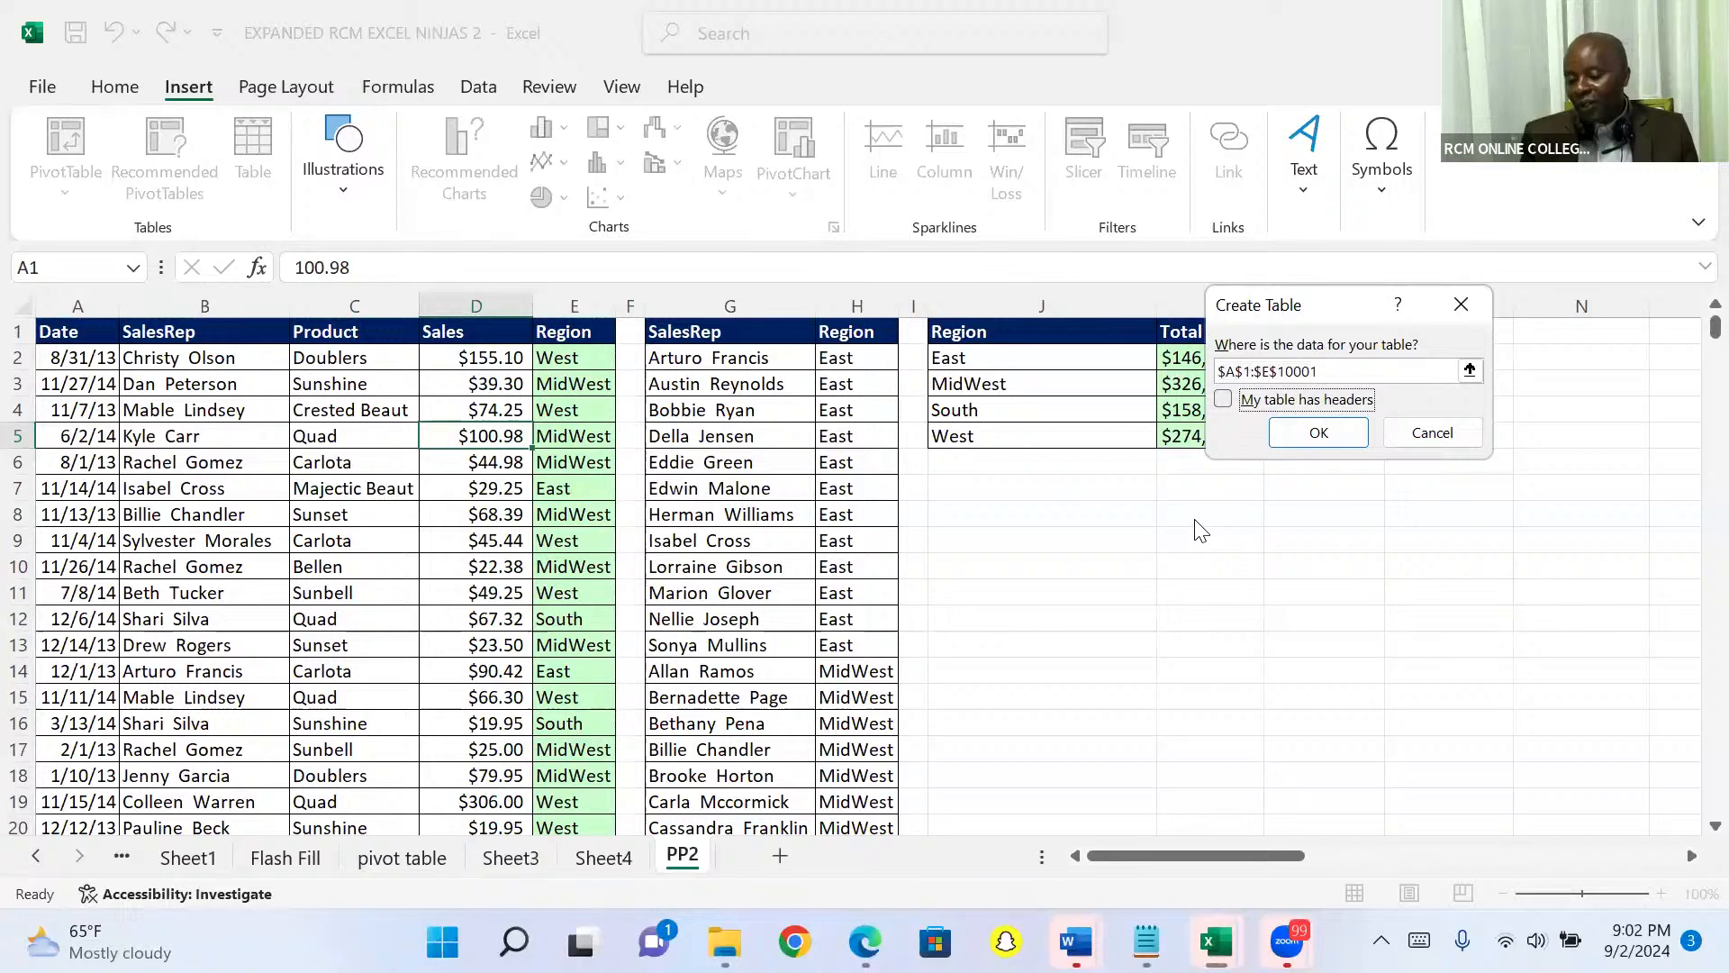
{"action": "left_click", "coordinate": [1222, 400]}
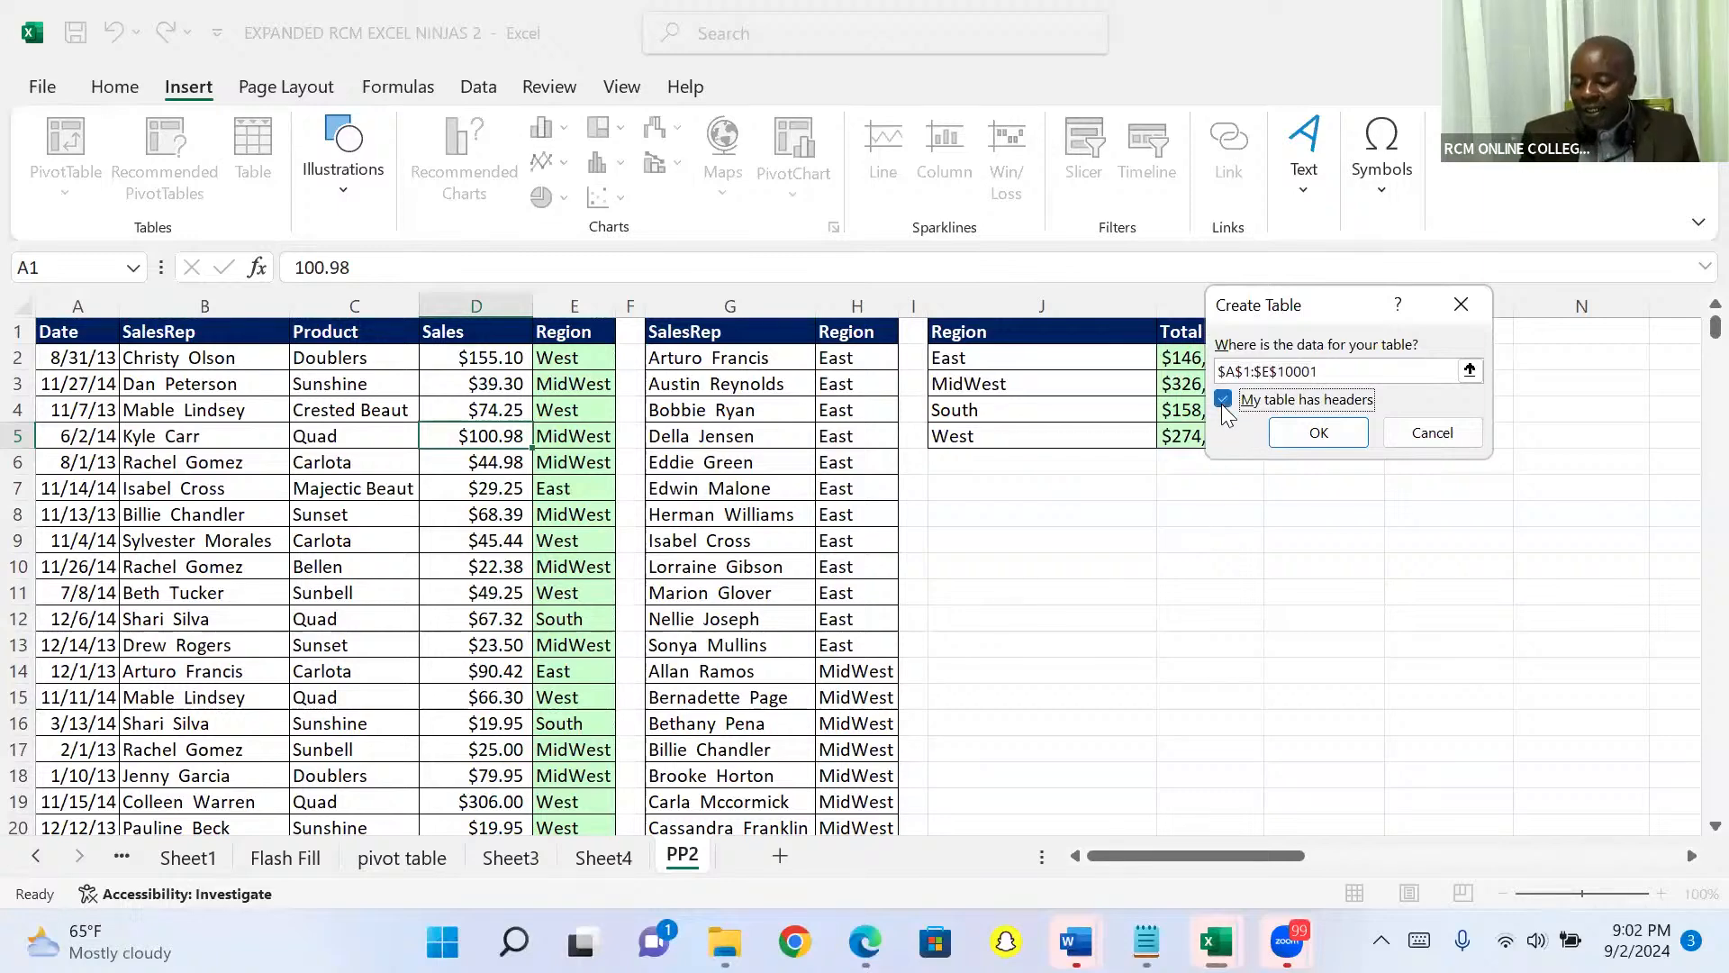
{"action": "left_click", "coordinate": [1315, 436]}
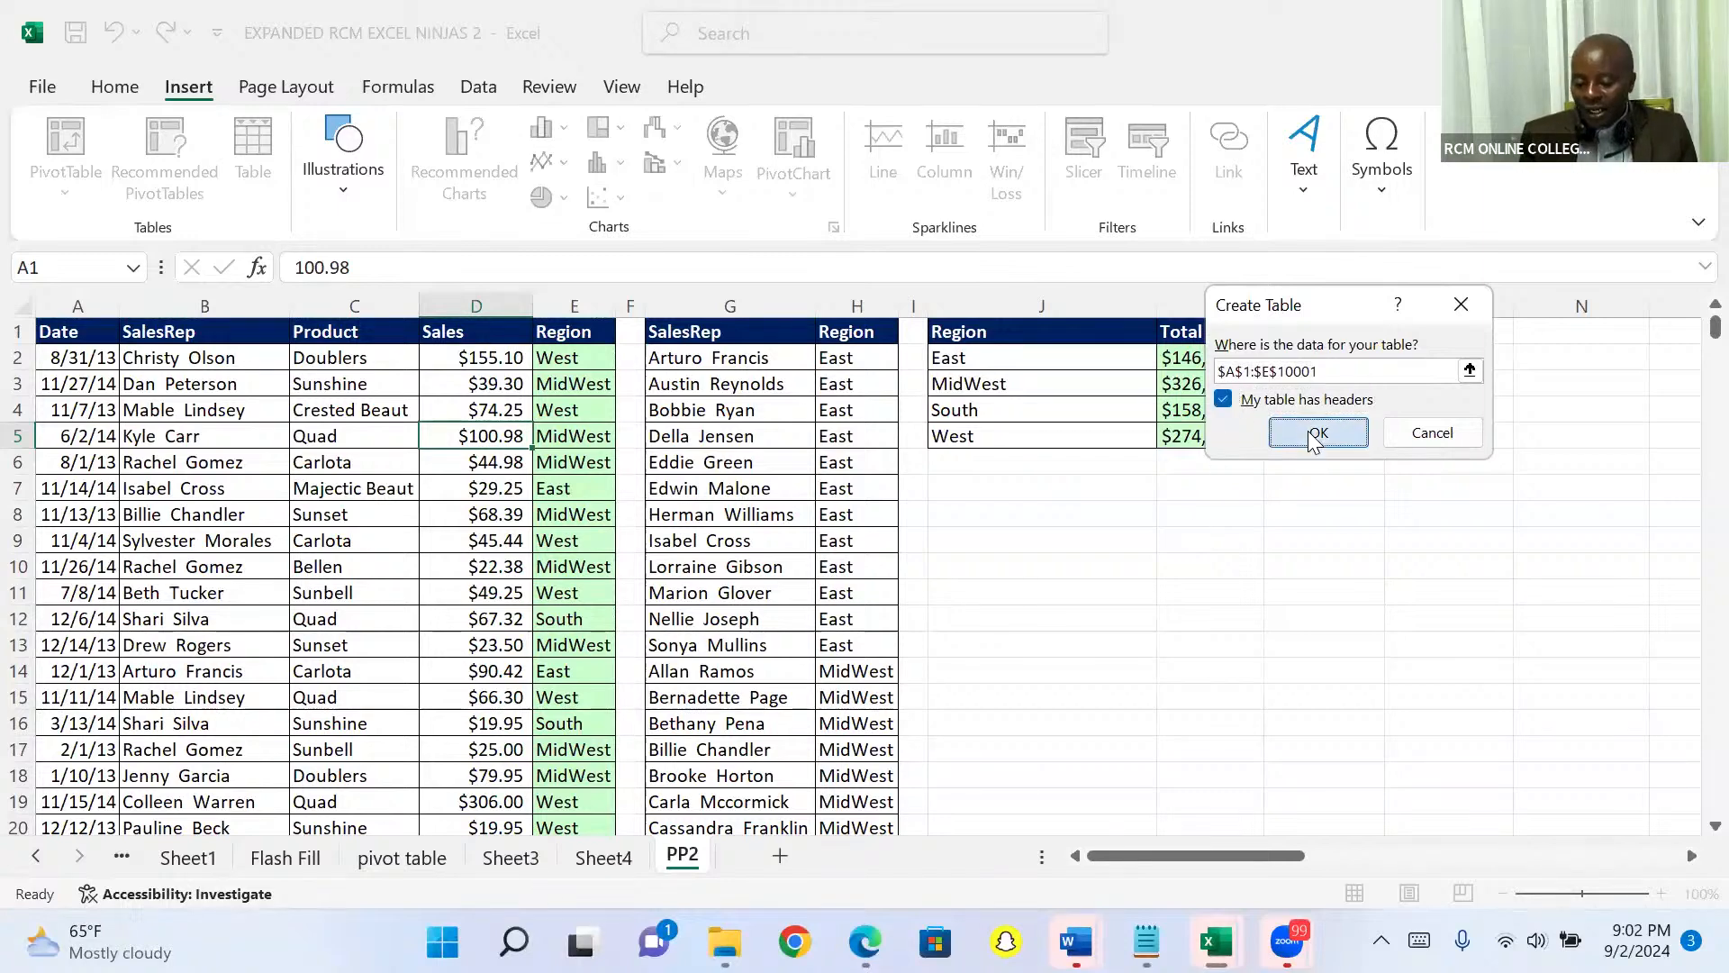
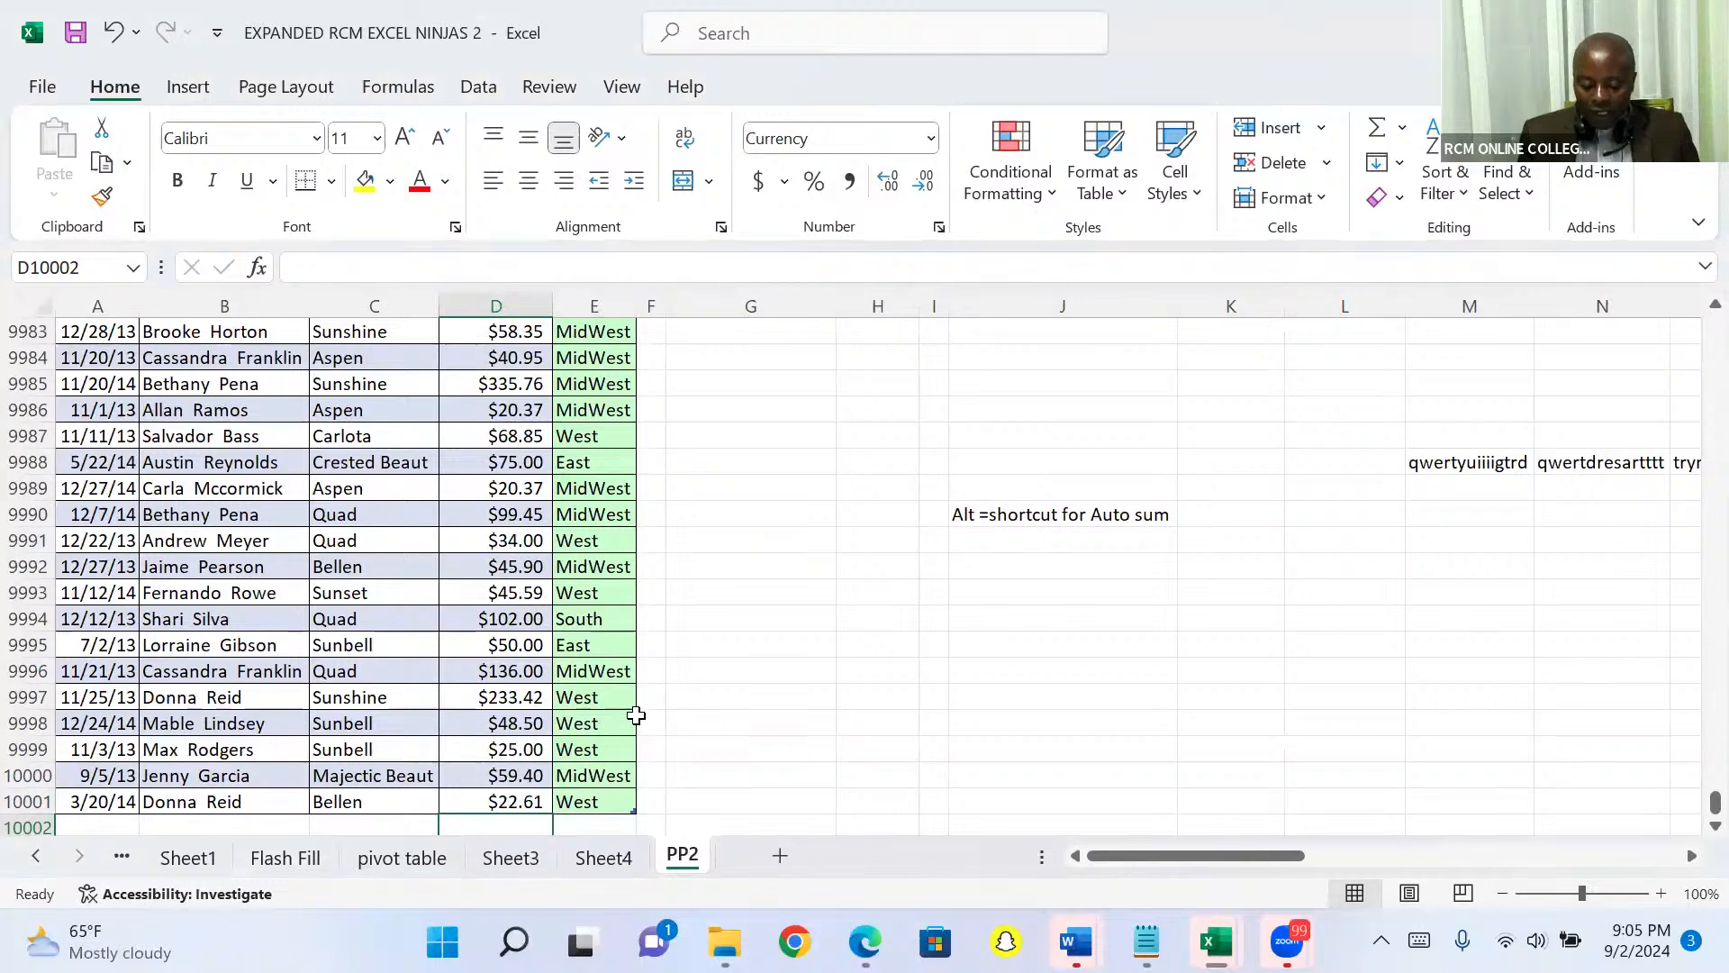
Add a total of the Sales column in D10002 with AutoSum and return to the Sales header in D1
{"action": "key", "text": "alt+equal"}
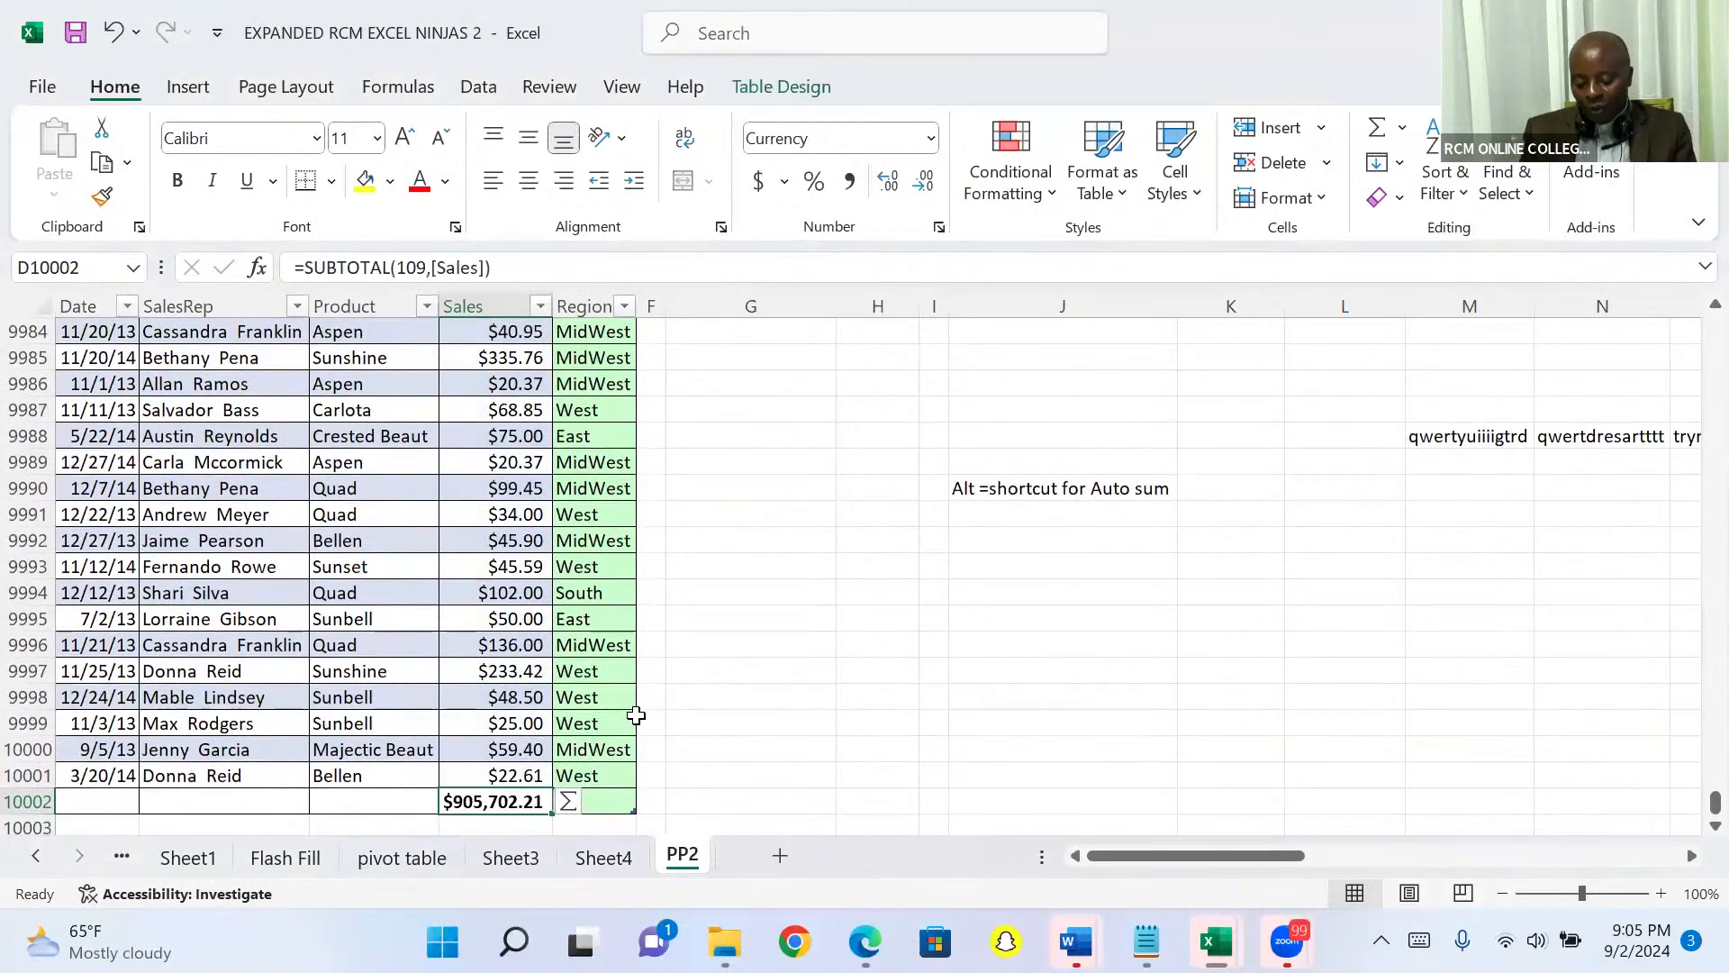
{"action": "key", "text": "Up"}
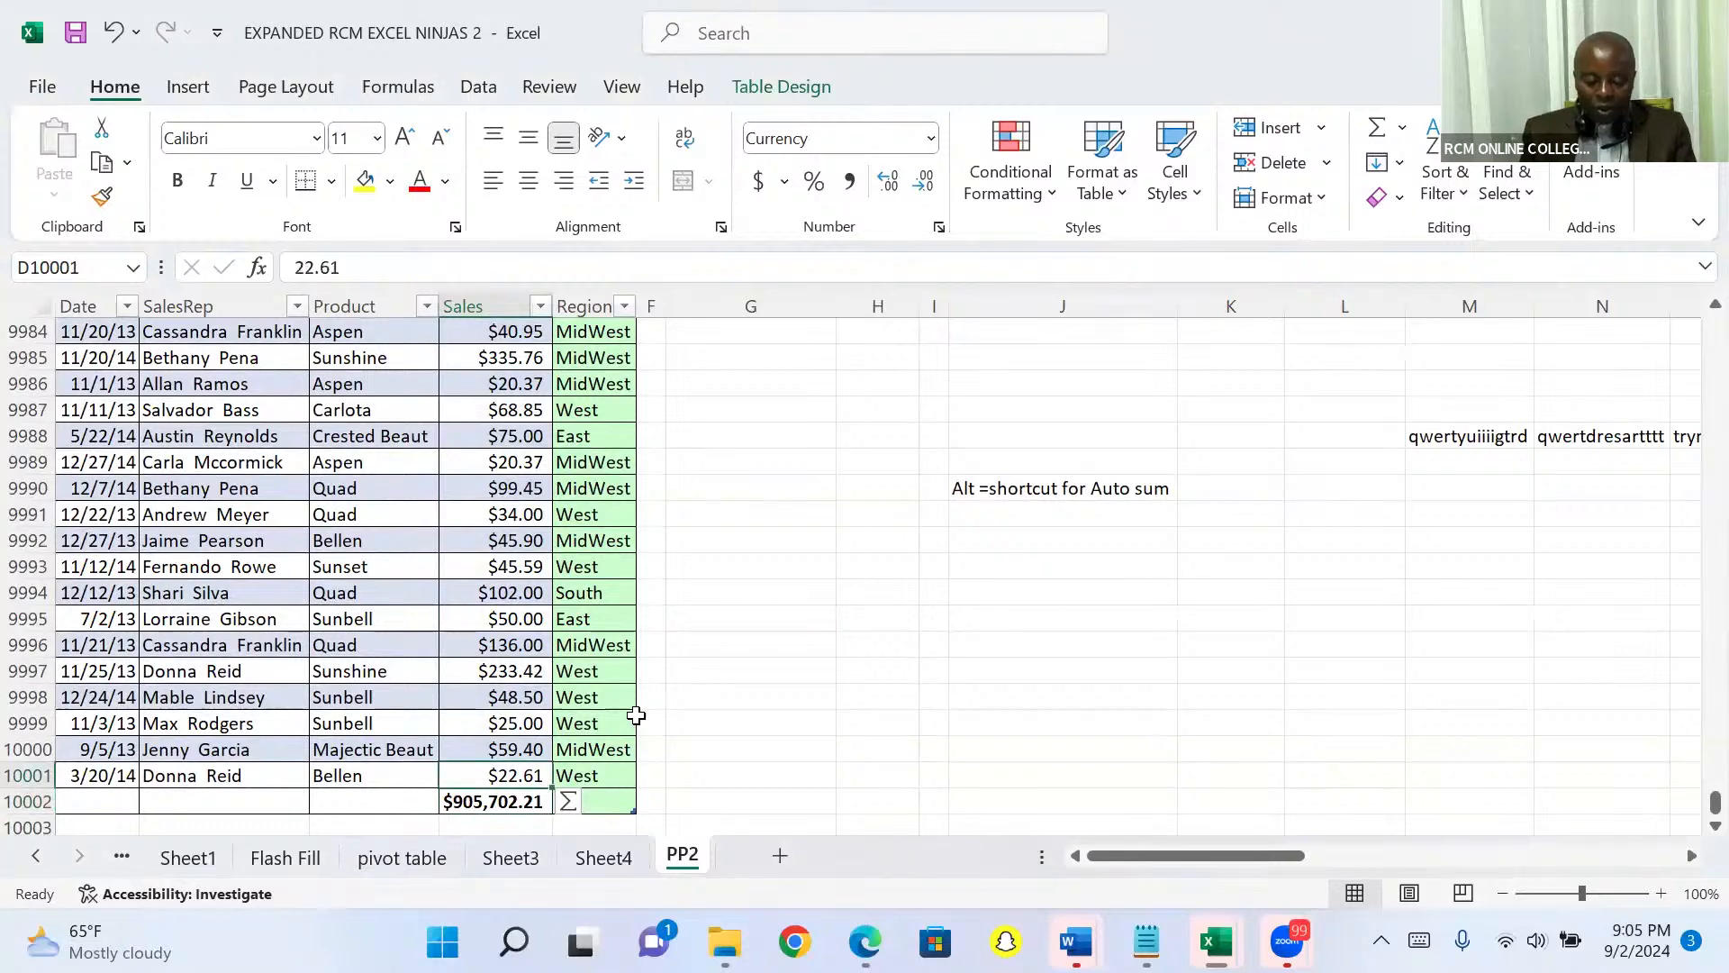
{"action": "key", "text": "ctrl+Up"}
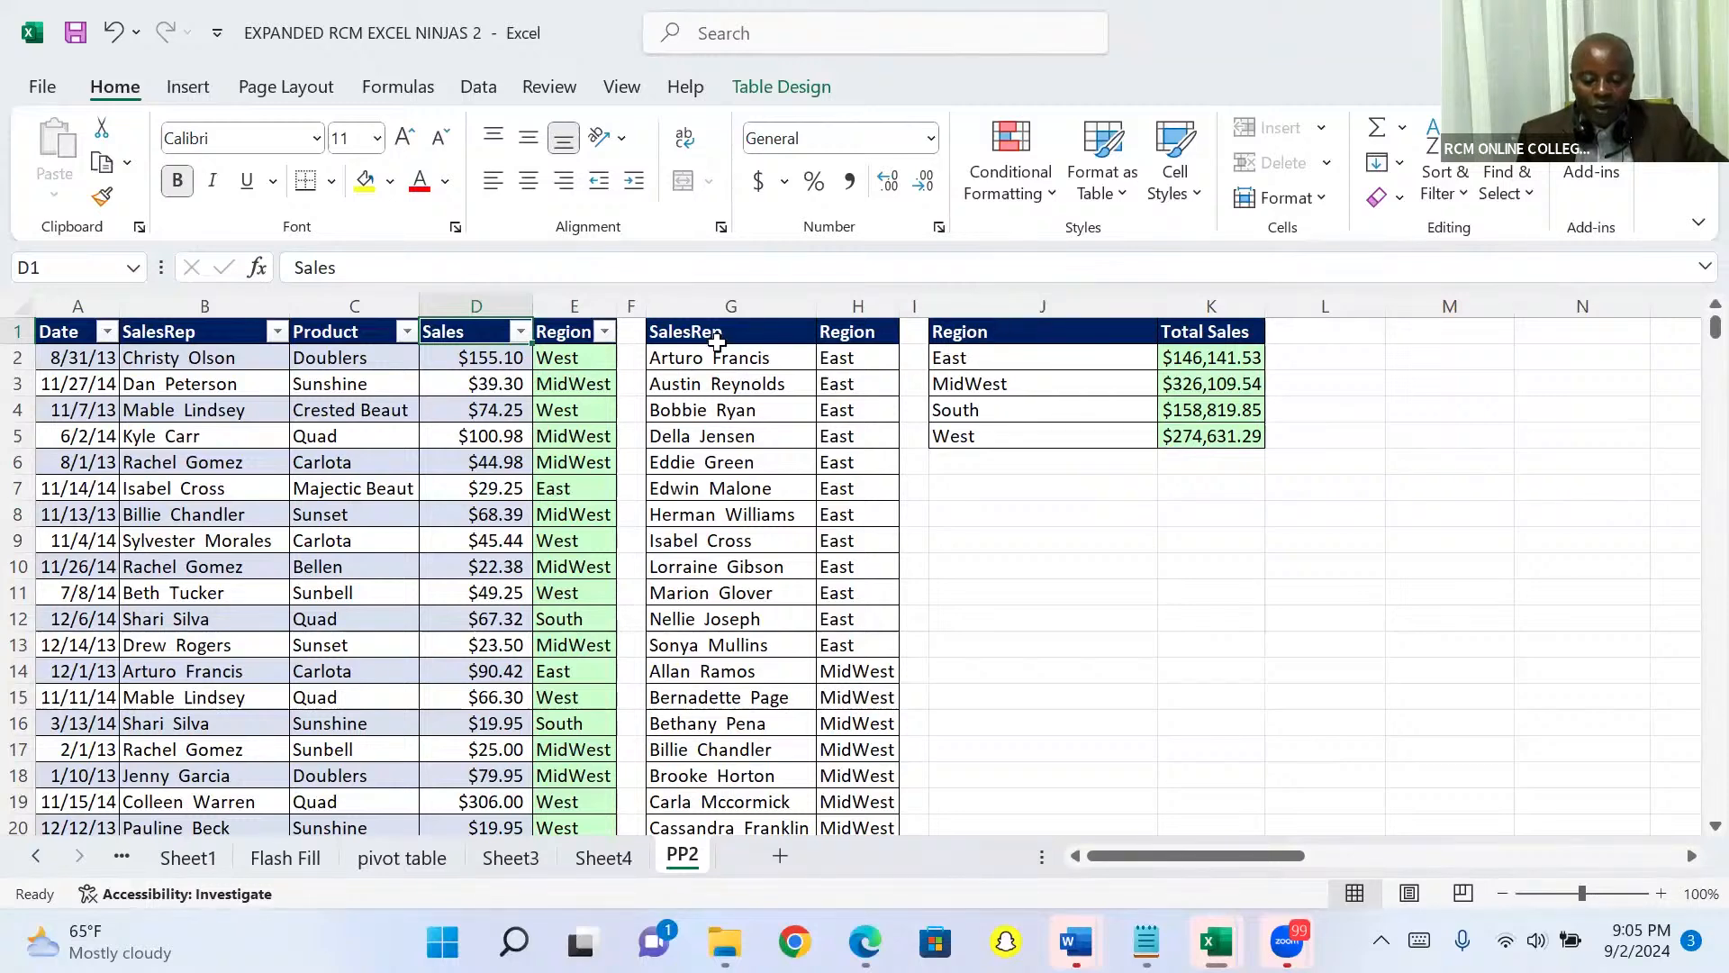
Filter the sales table's Region column to show only East
{"action": "left_click", "coordinate": [604, 334]}
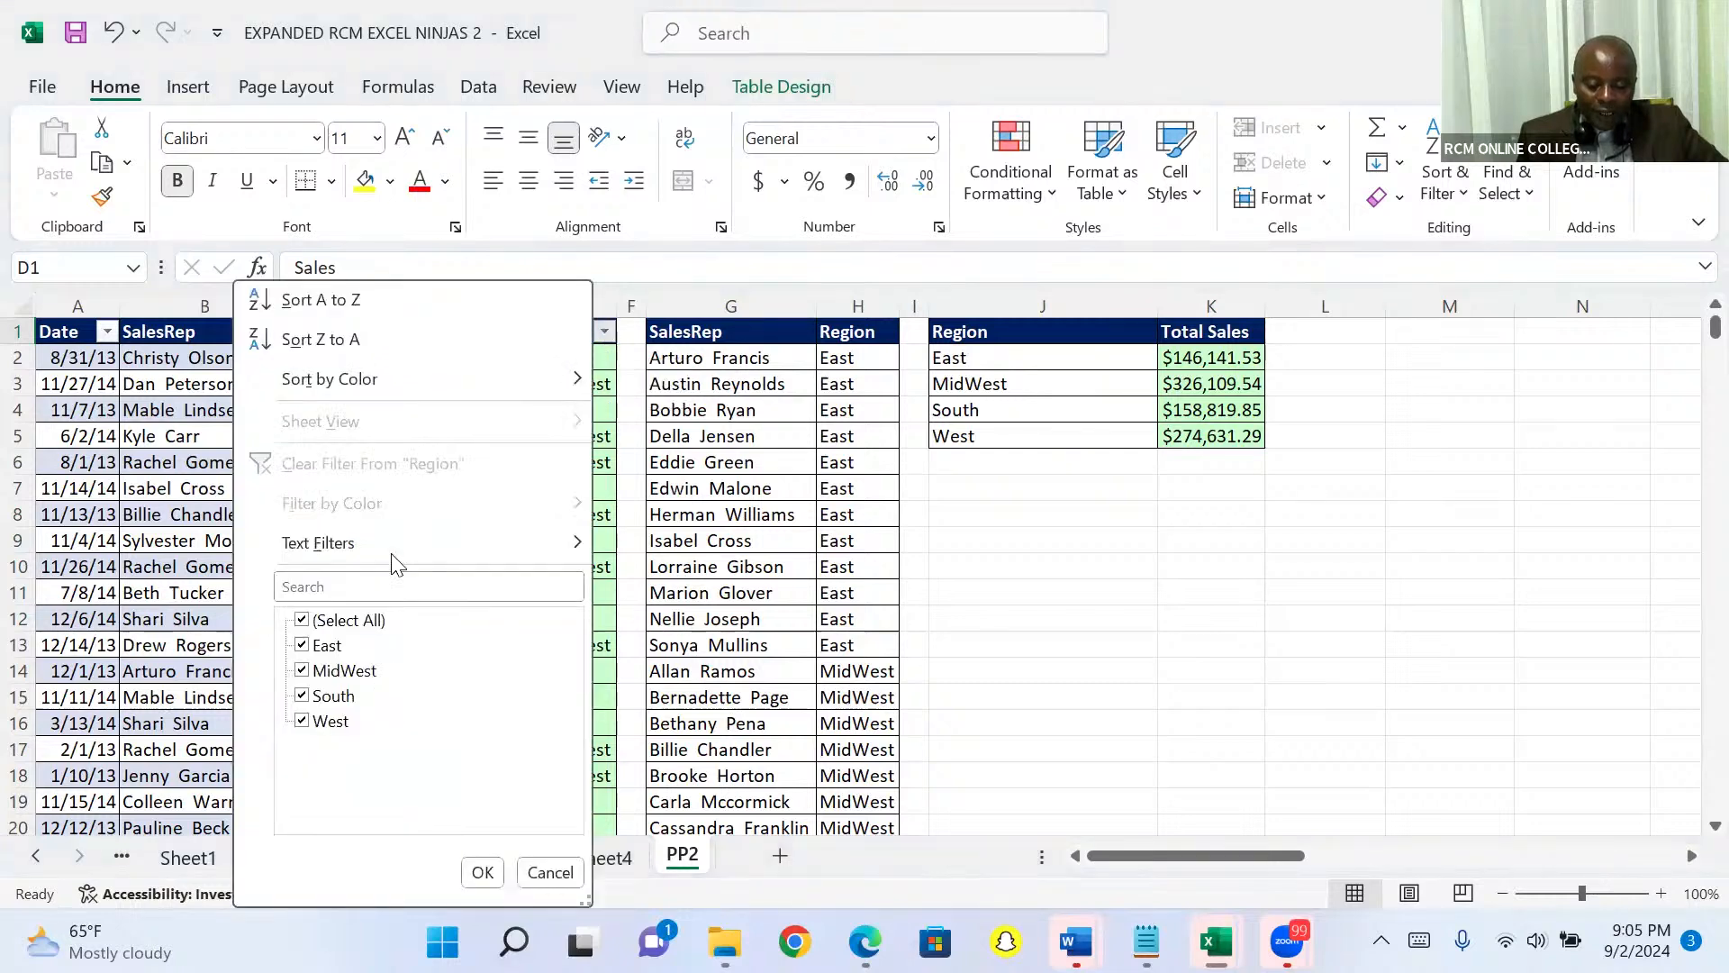
{"action": "left_click", "coordinate": [303, 621]}
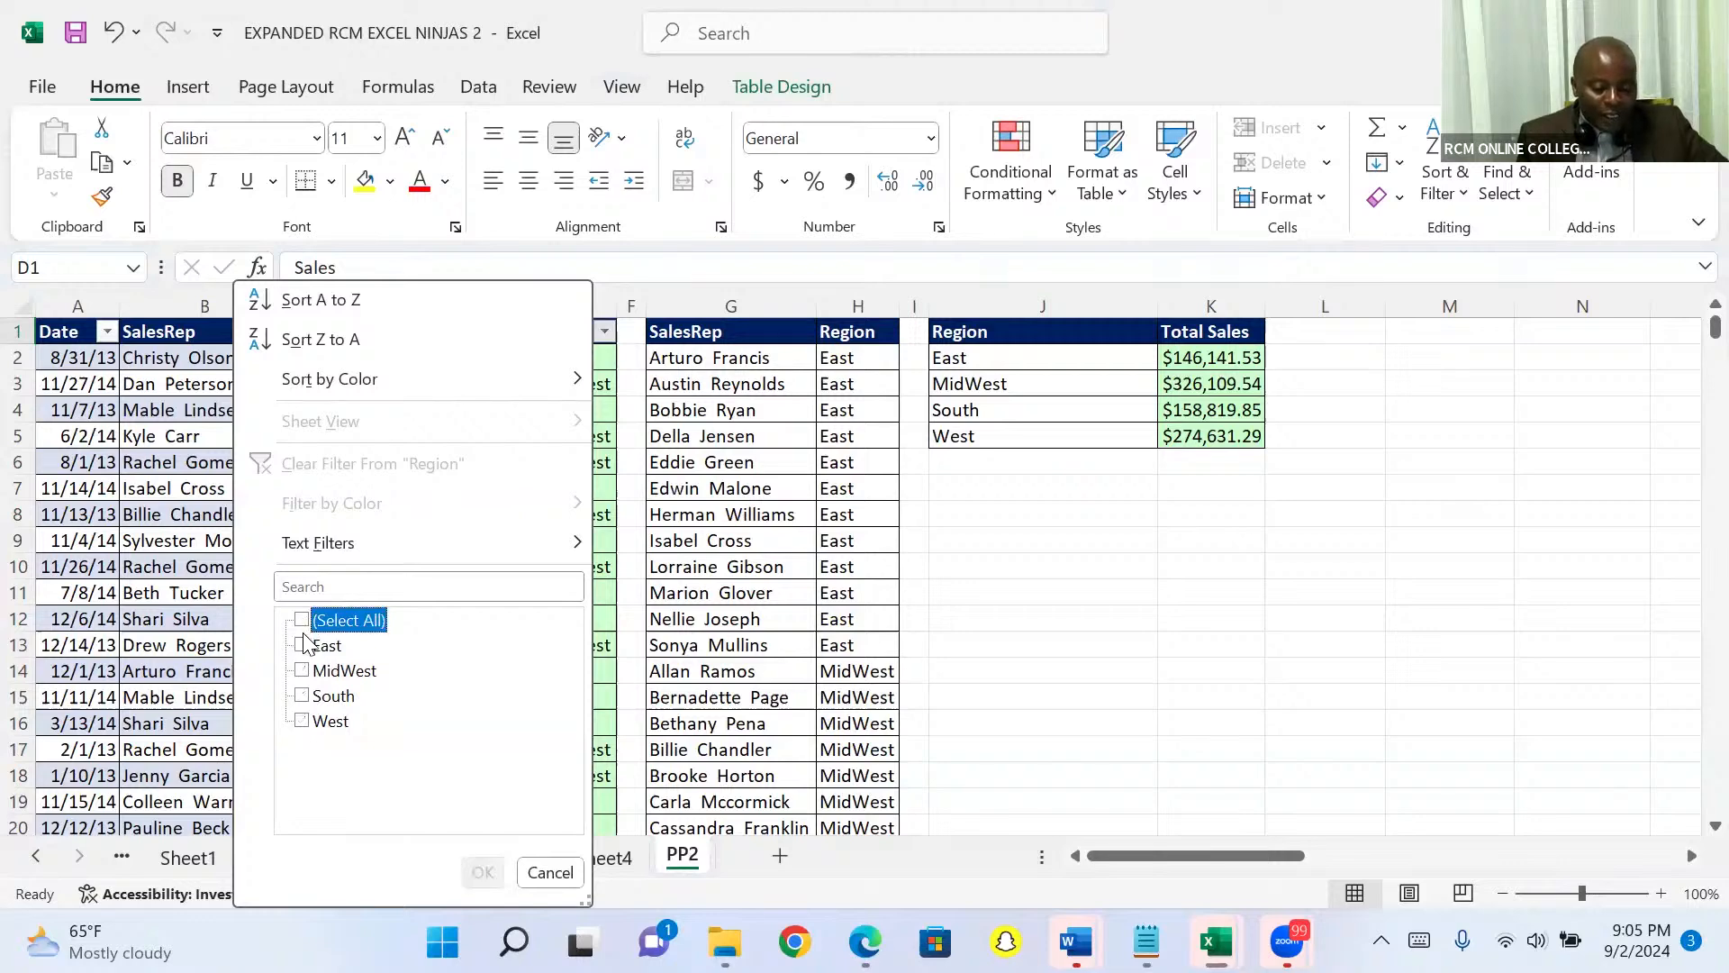
{"action": "left_click", "coordinate": [303, 645]}
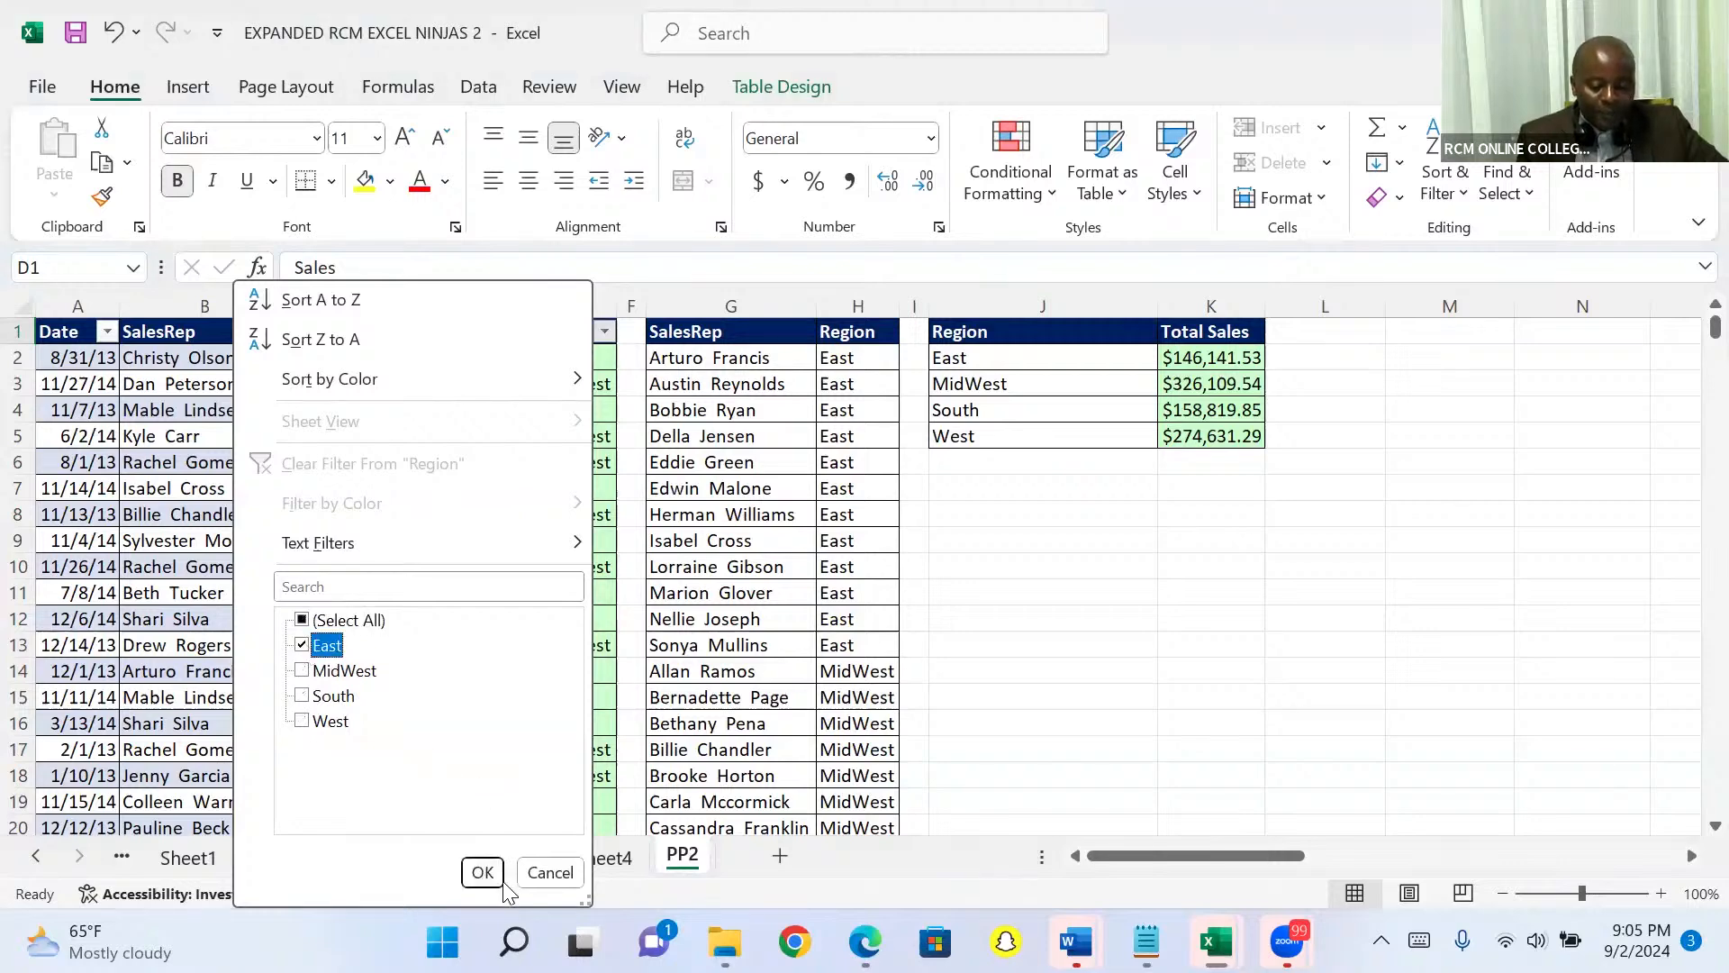
{"action": "left_click", "coordinate": [481, 871]}
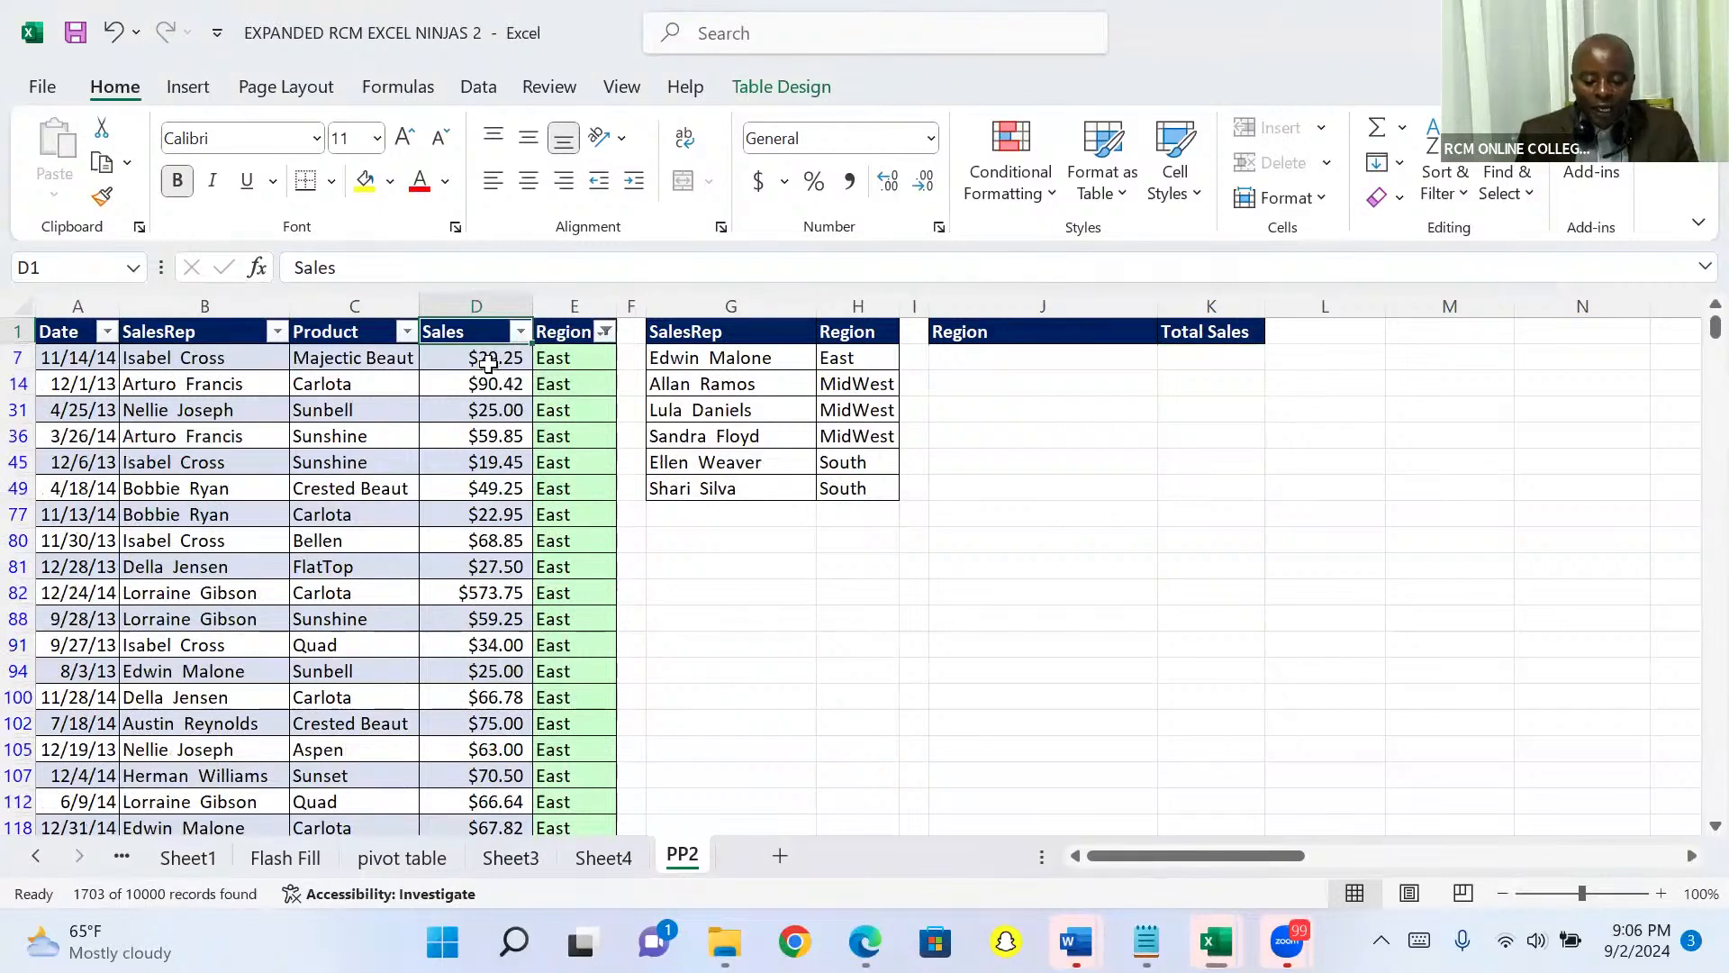
Compare the filtered Sales total in D10002 of PP2 with the East figure in Sheet4's PivotTable
{"action": "left_click", "coordinate": [487, 359]}
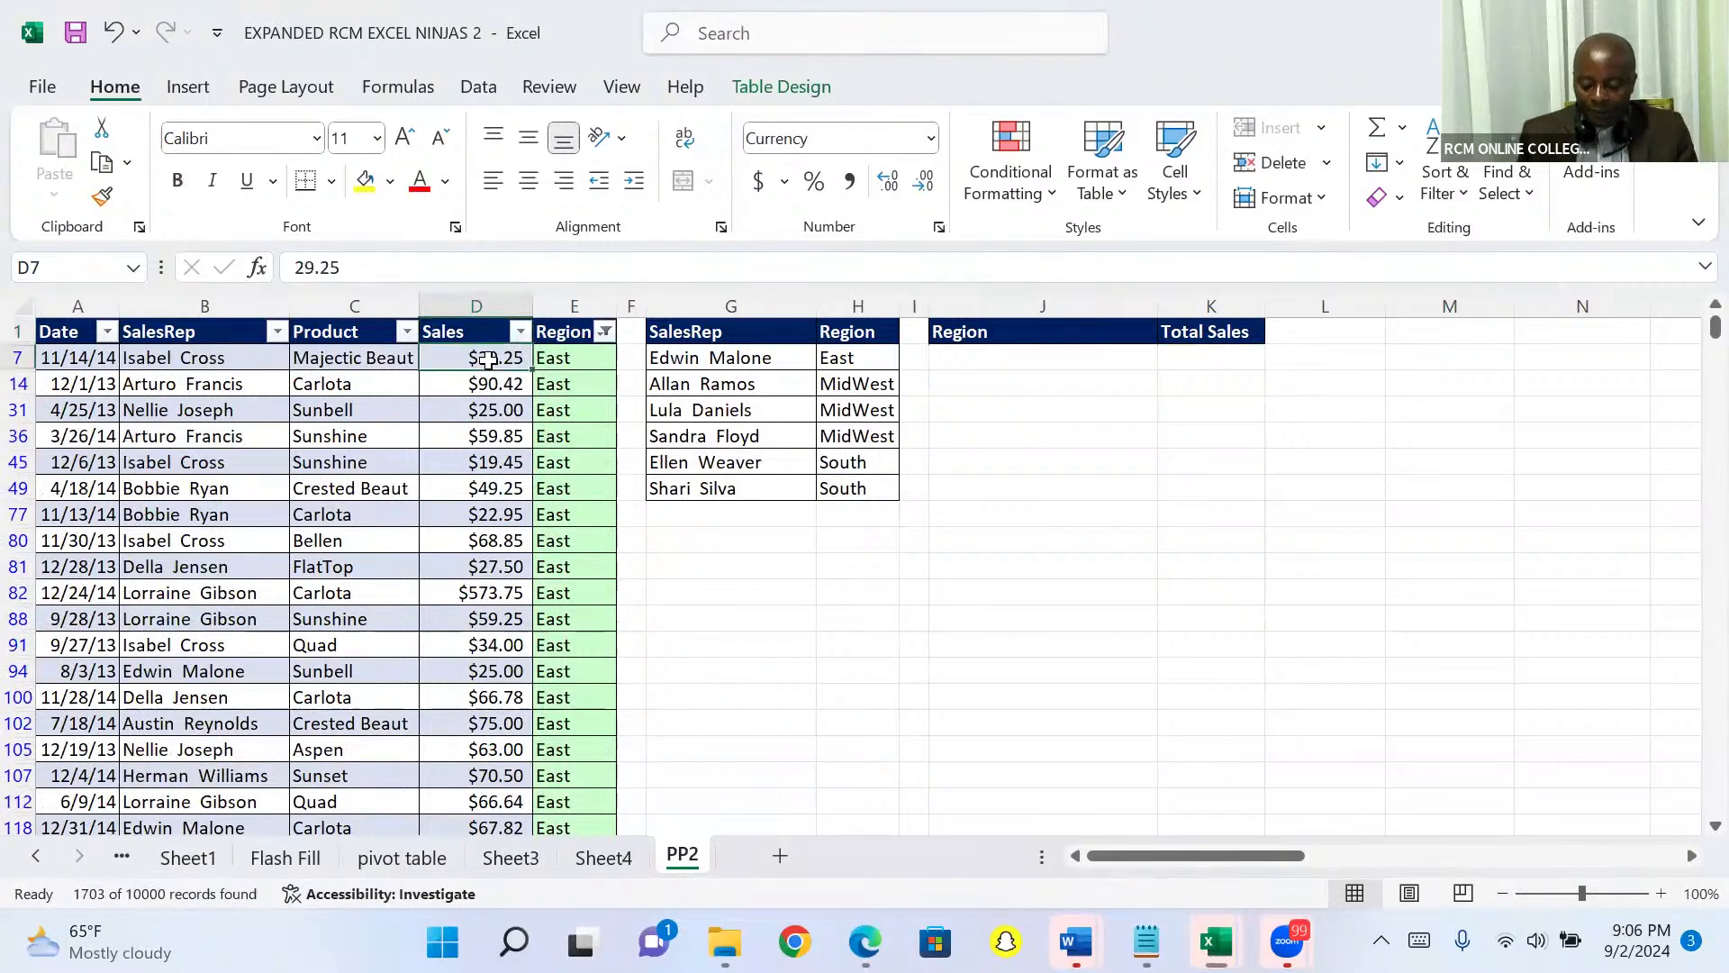
{"action": "key", "text": "ctrl+Down"}
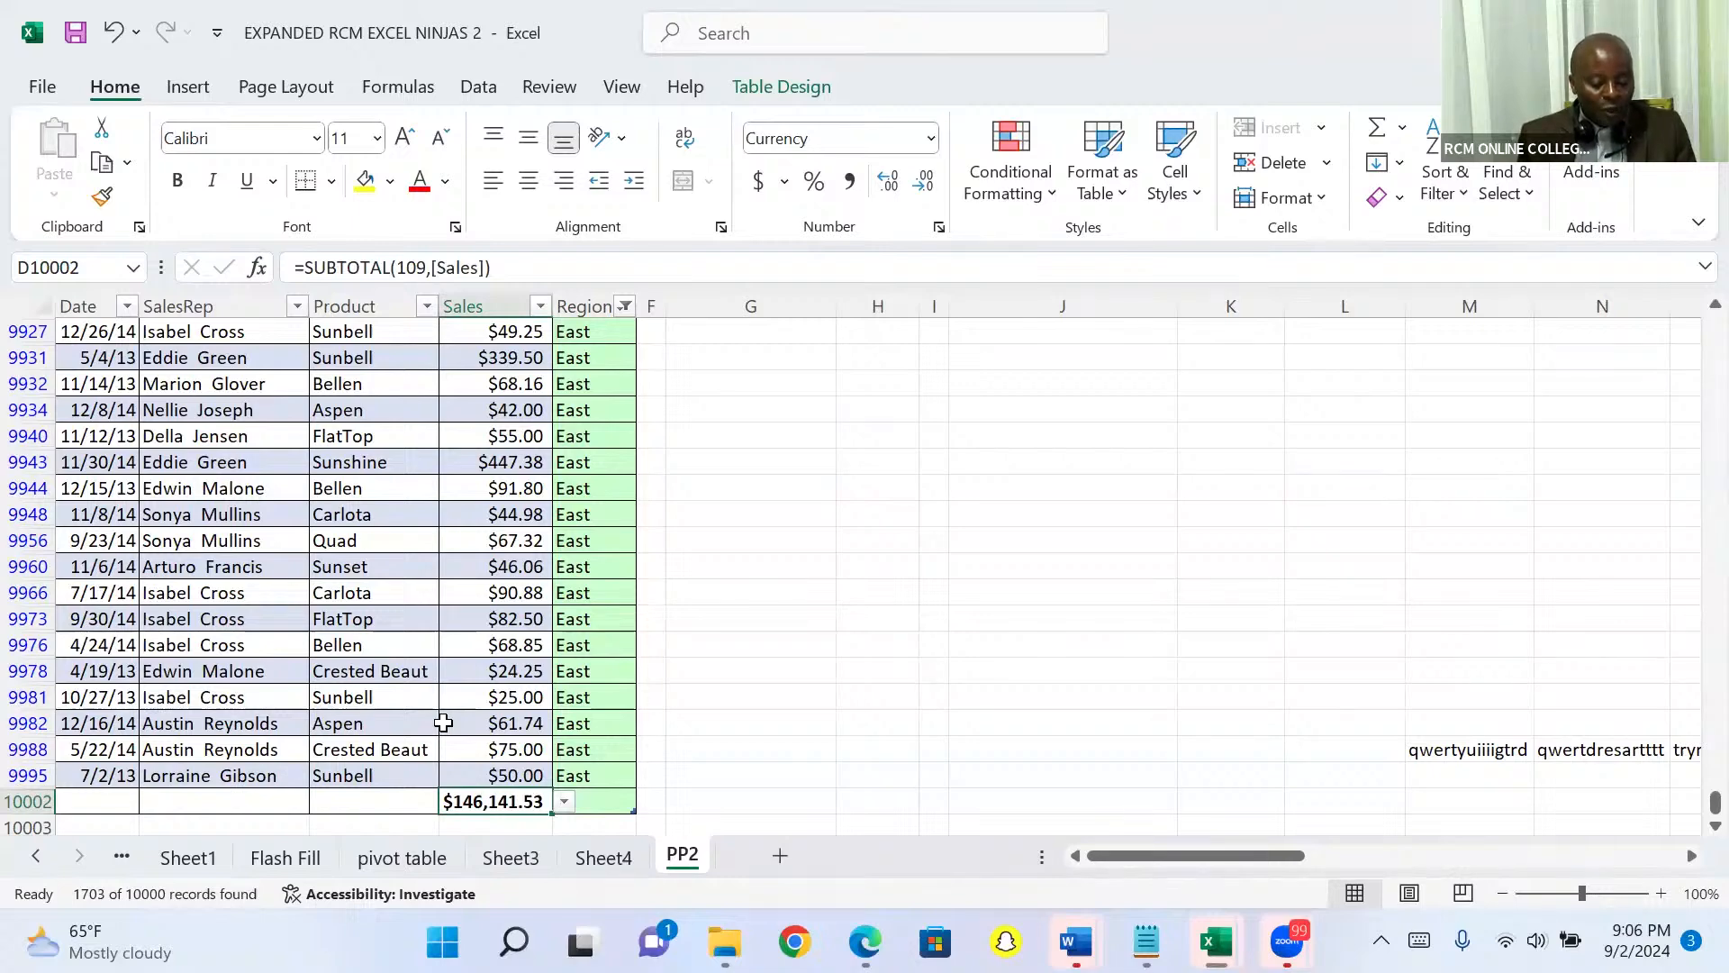
{"action": "left_click", "coordinate": [594, 857]}
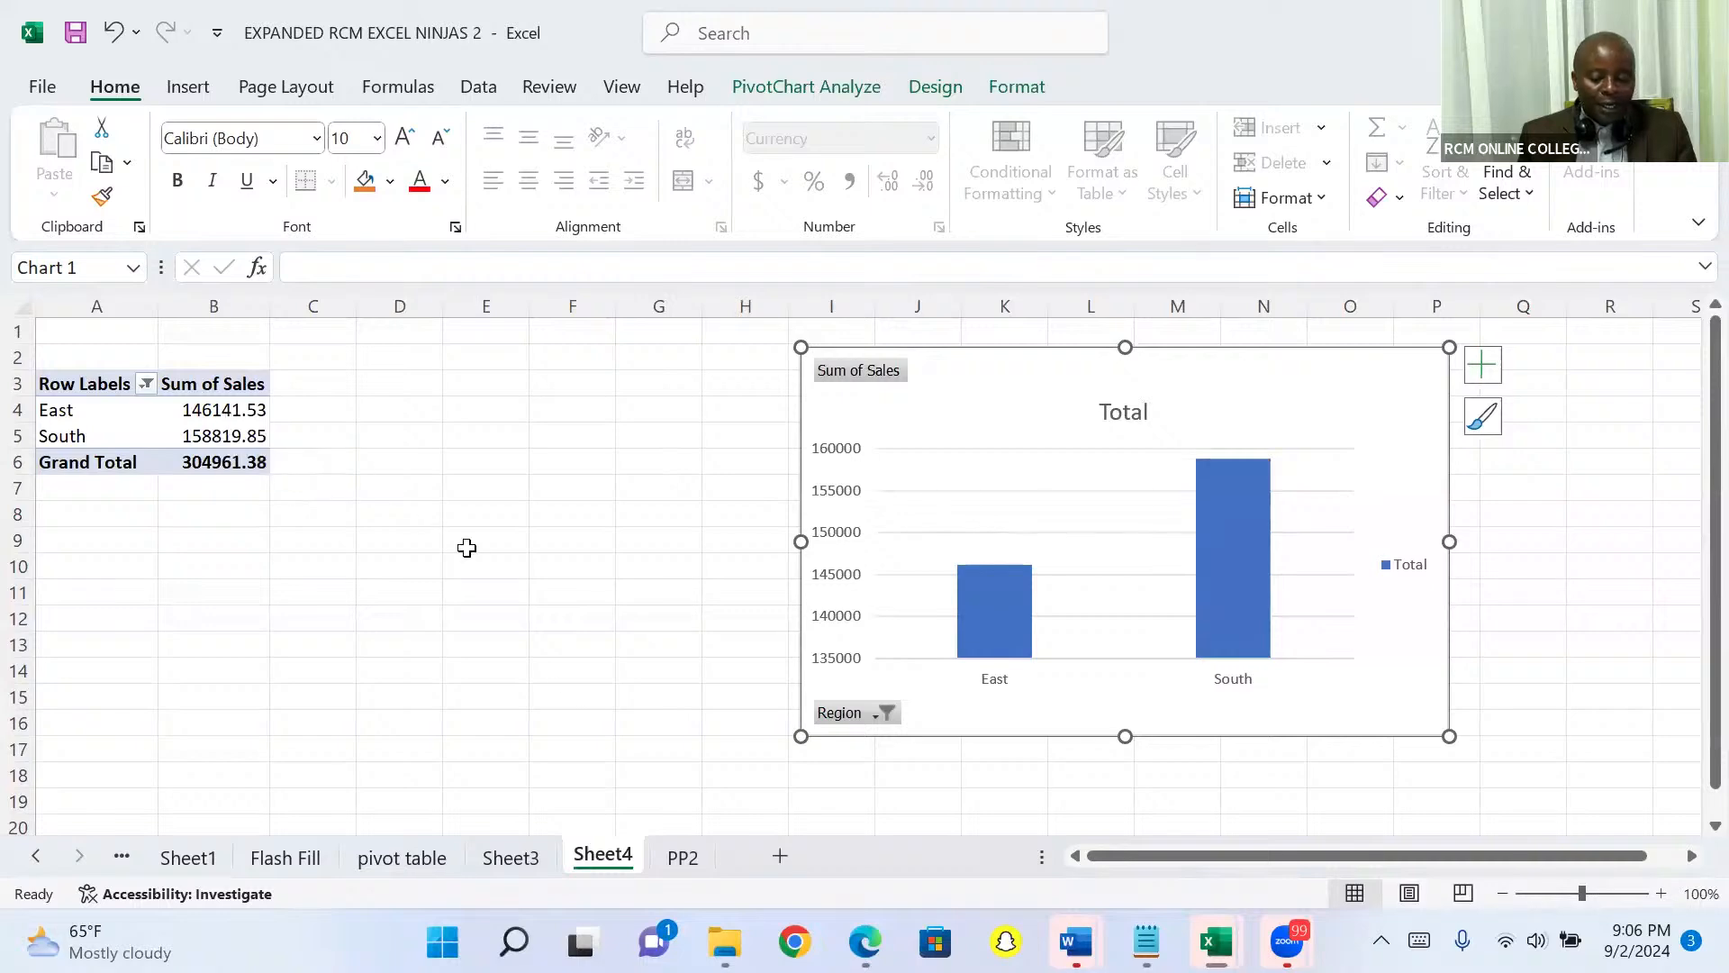
{"action": "left_click", "coordinate": [678, 857]}
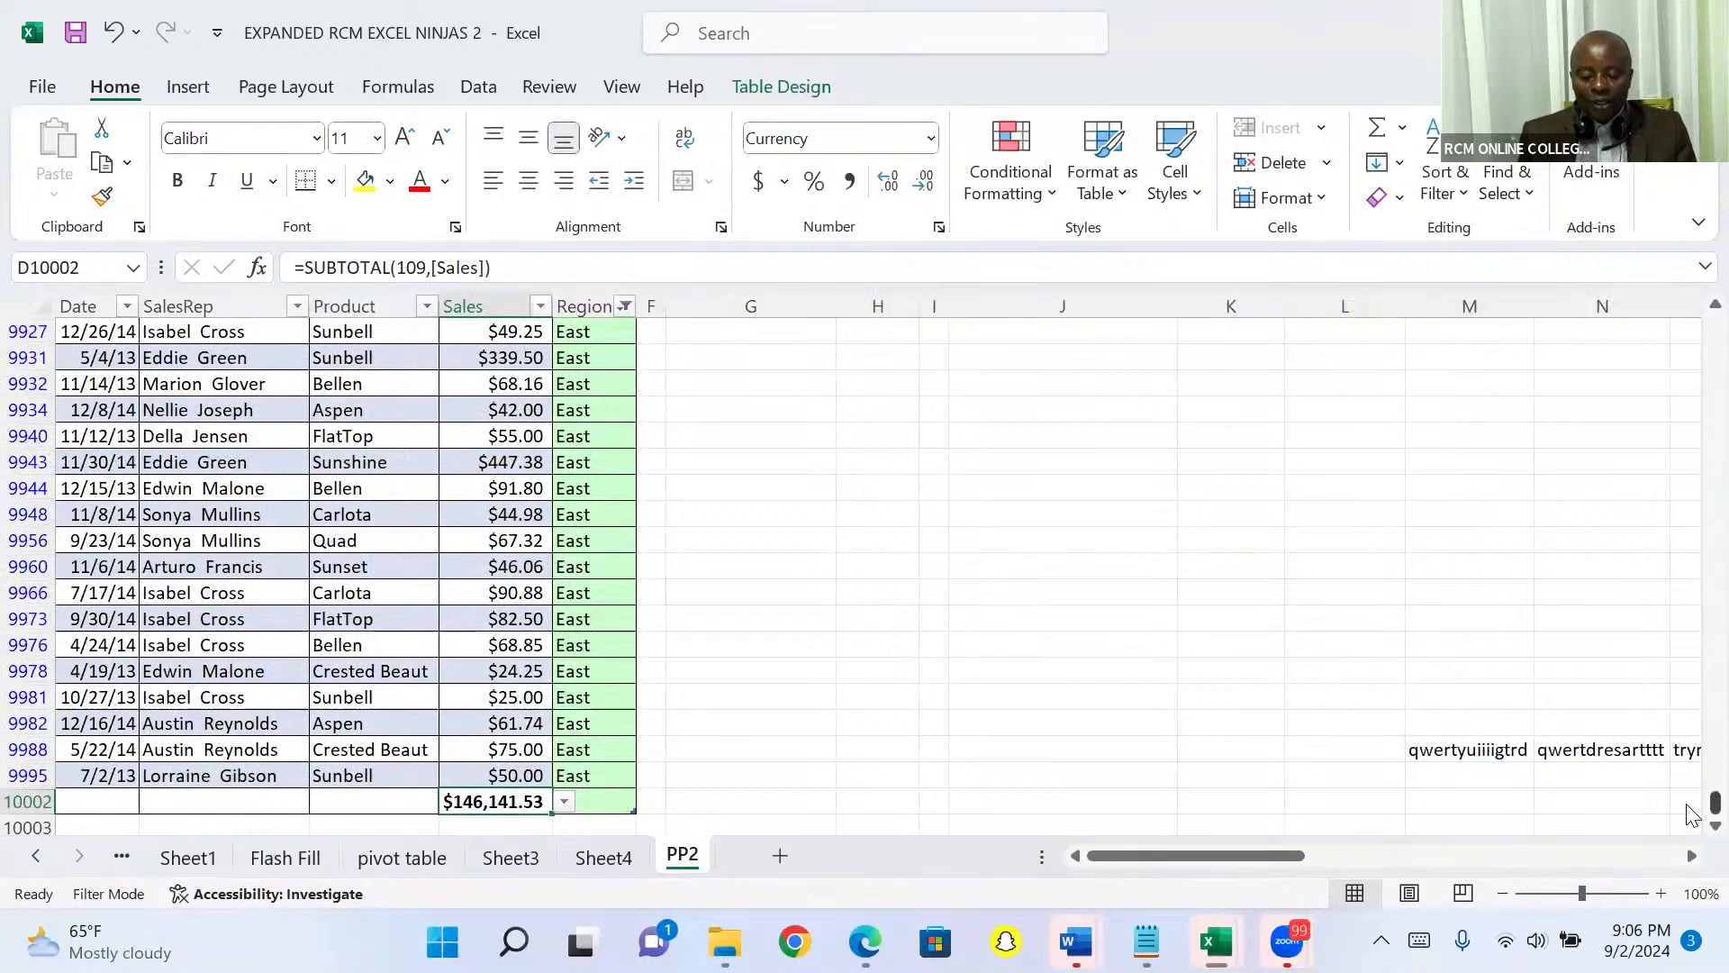
{"action": "key", "text": "Up"}
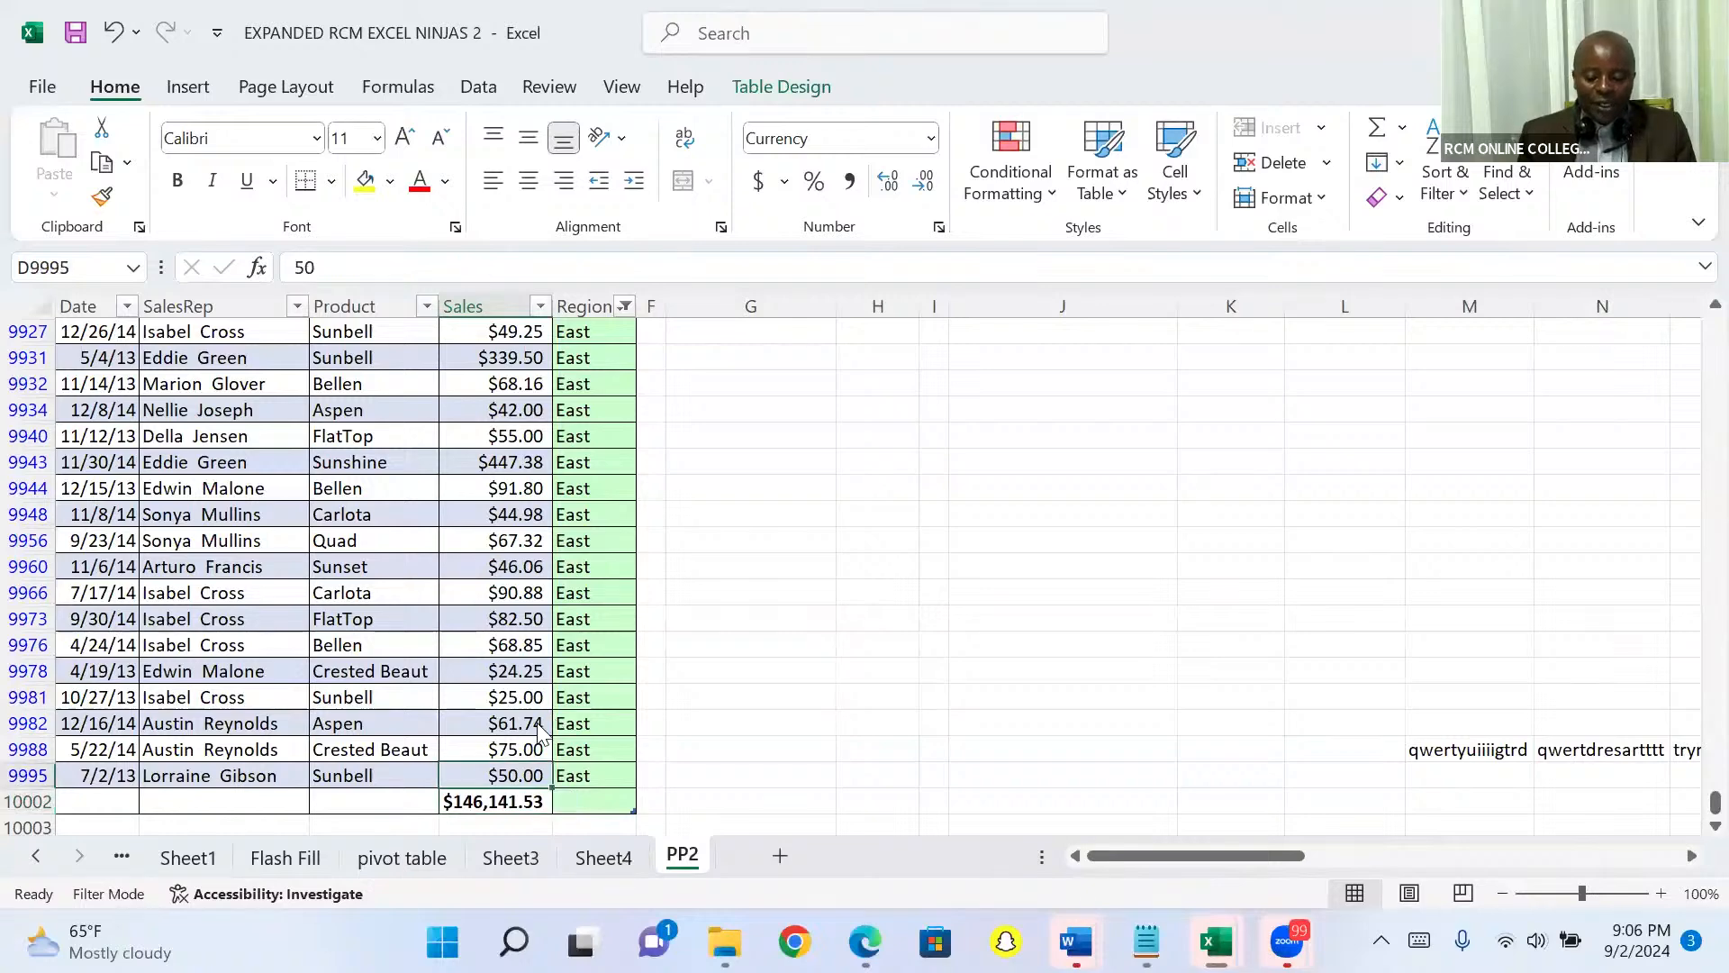
Return to the header of the sales table and clear the filter from its Region column
{"action": "key", "text": "ctrl+Up"}
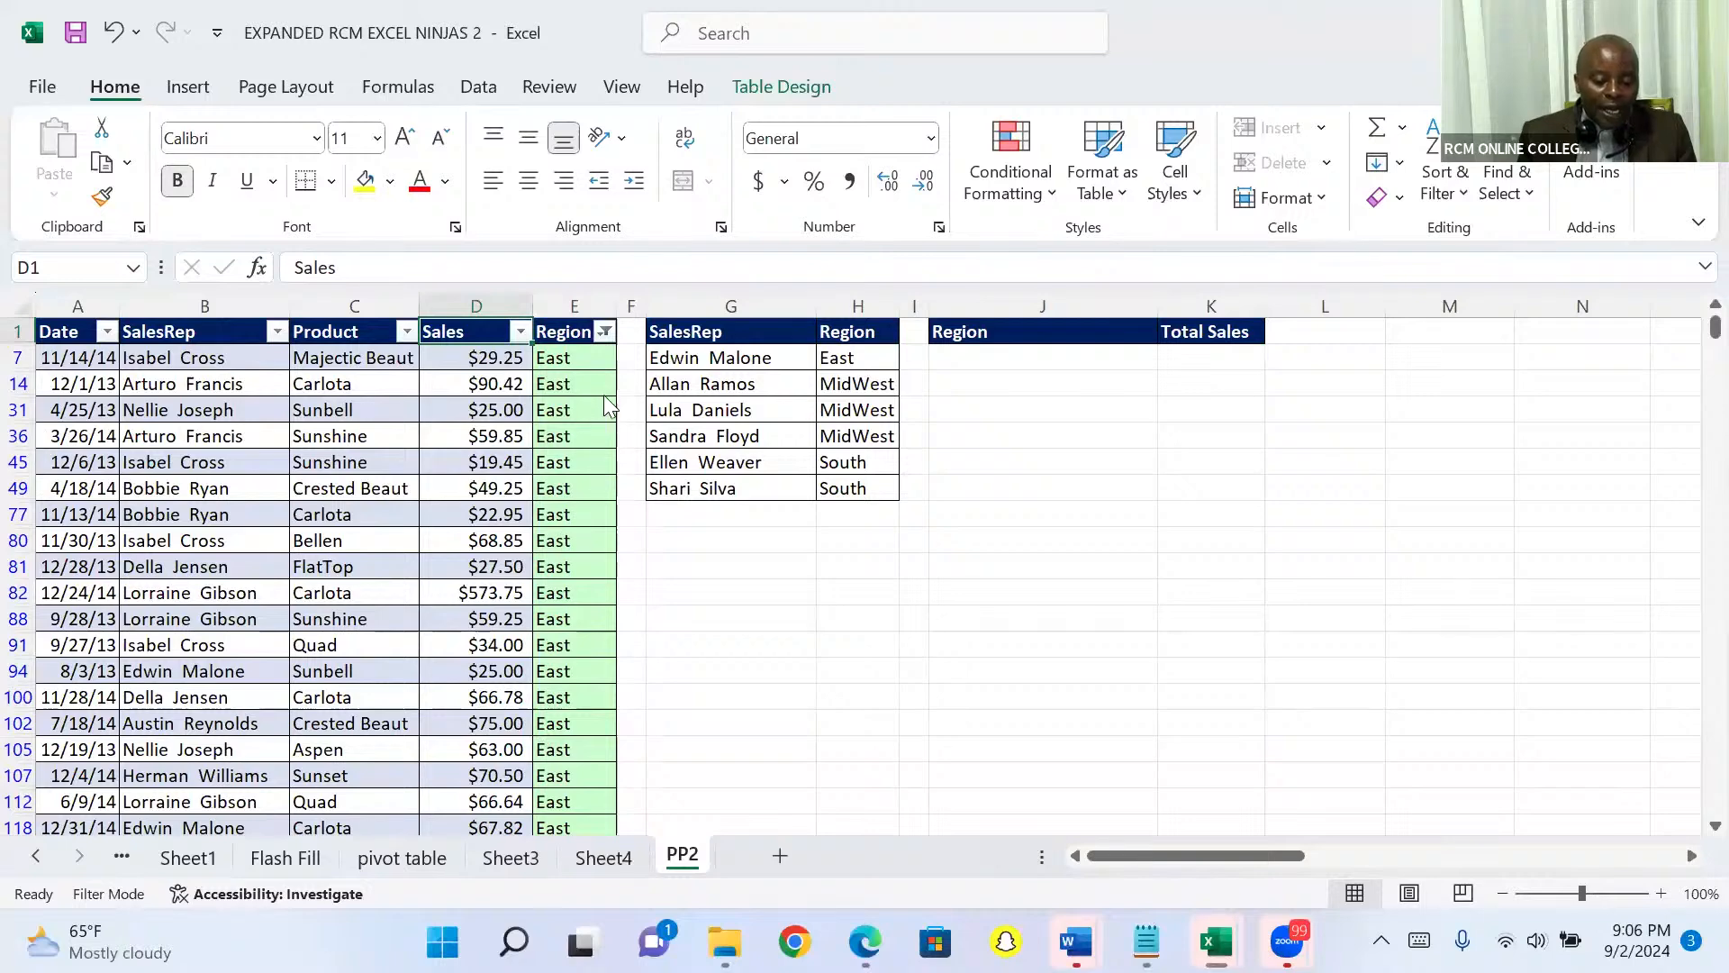
{"action": "left_click", "coordinate": [608, 339]}
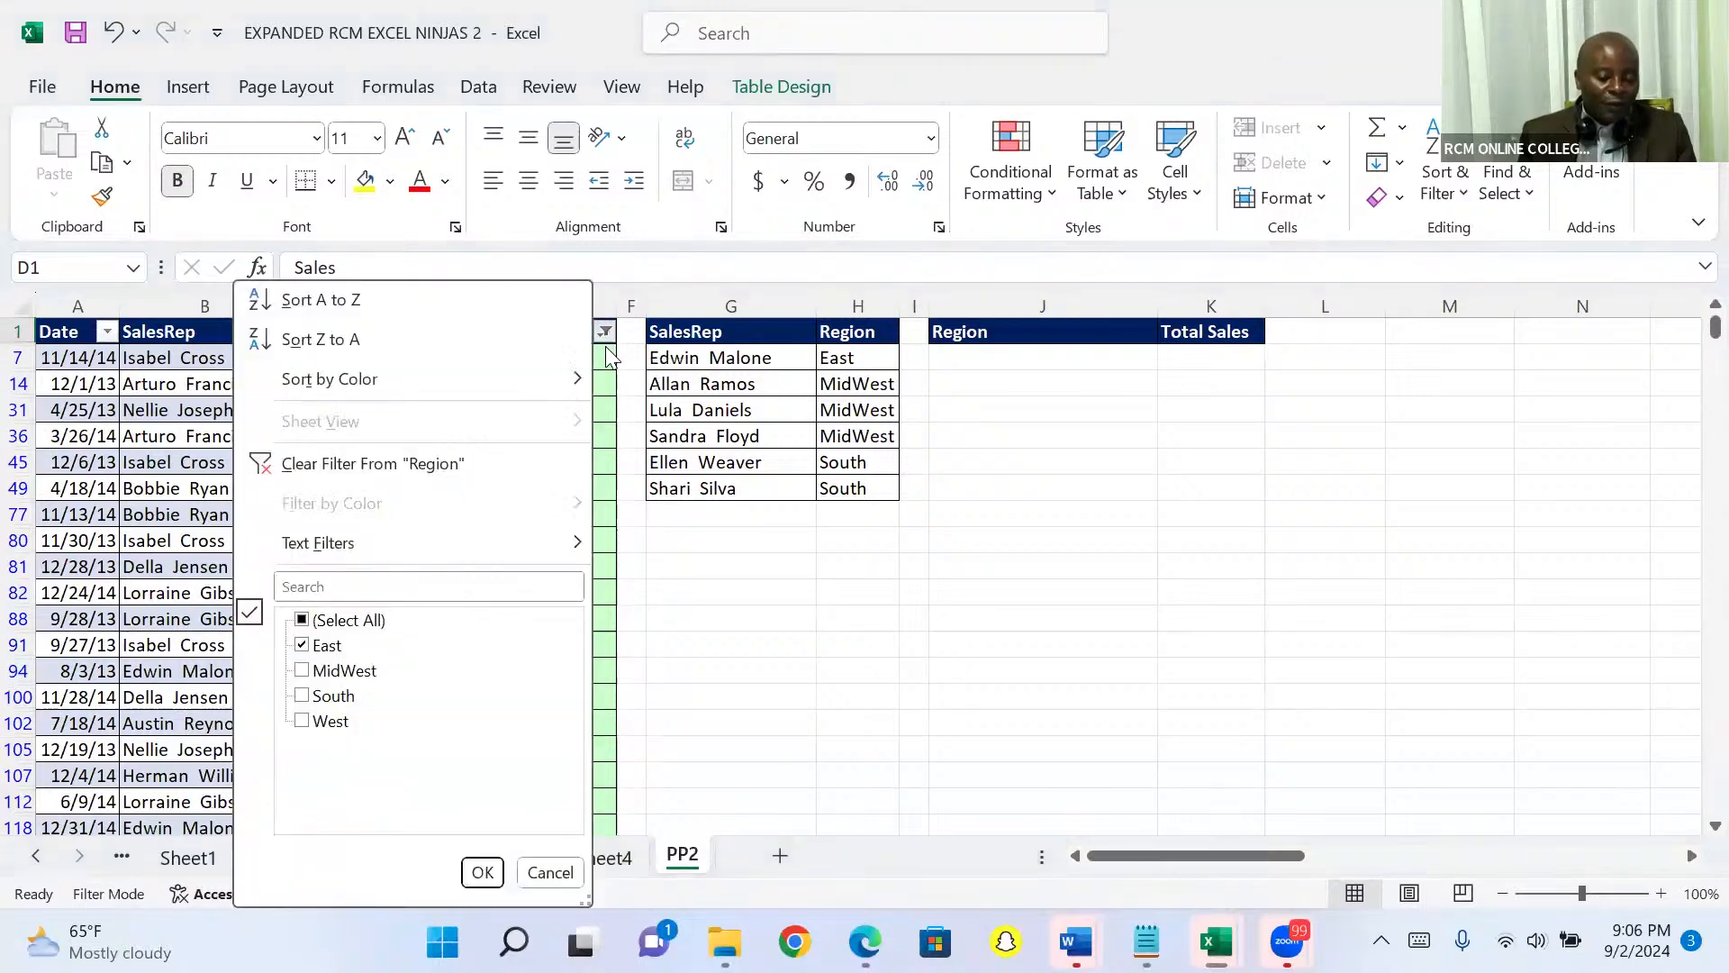
{"action": "left_click", "coordinate": [300, 465]}
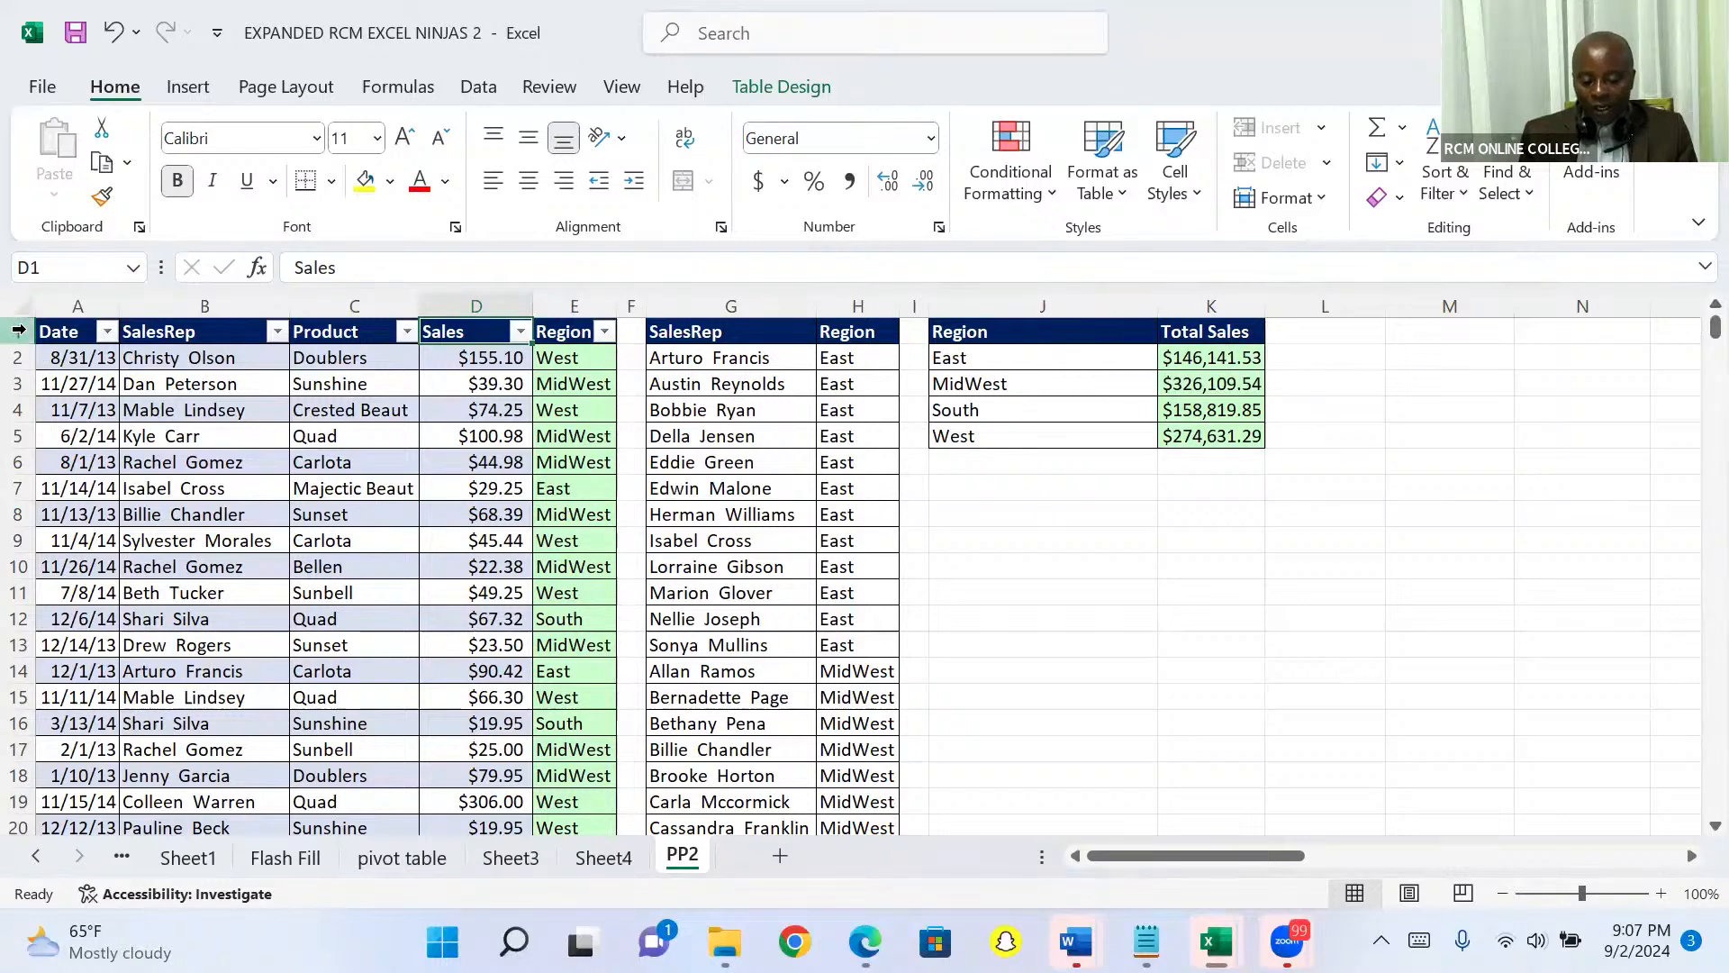
Note the row-insertion shortcut as "ctrl shift +" in cell L7 of the PP2 sheet
{"action": "left_click", "coordinate": [18, 331]}
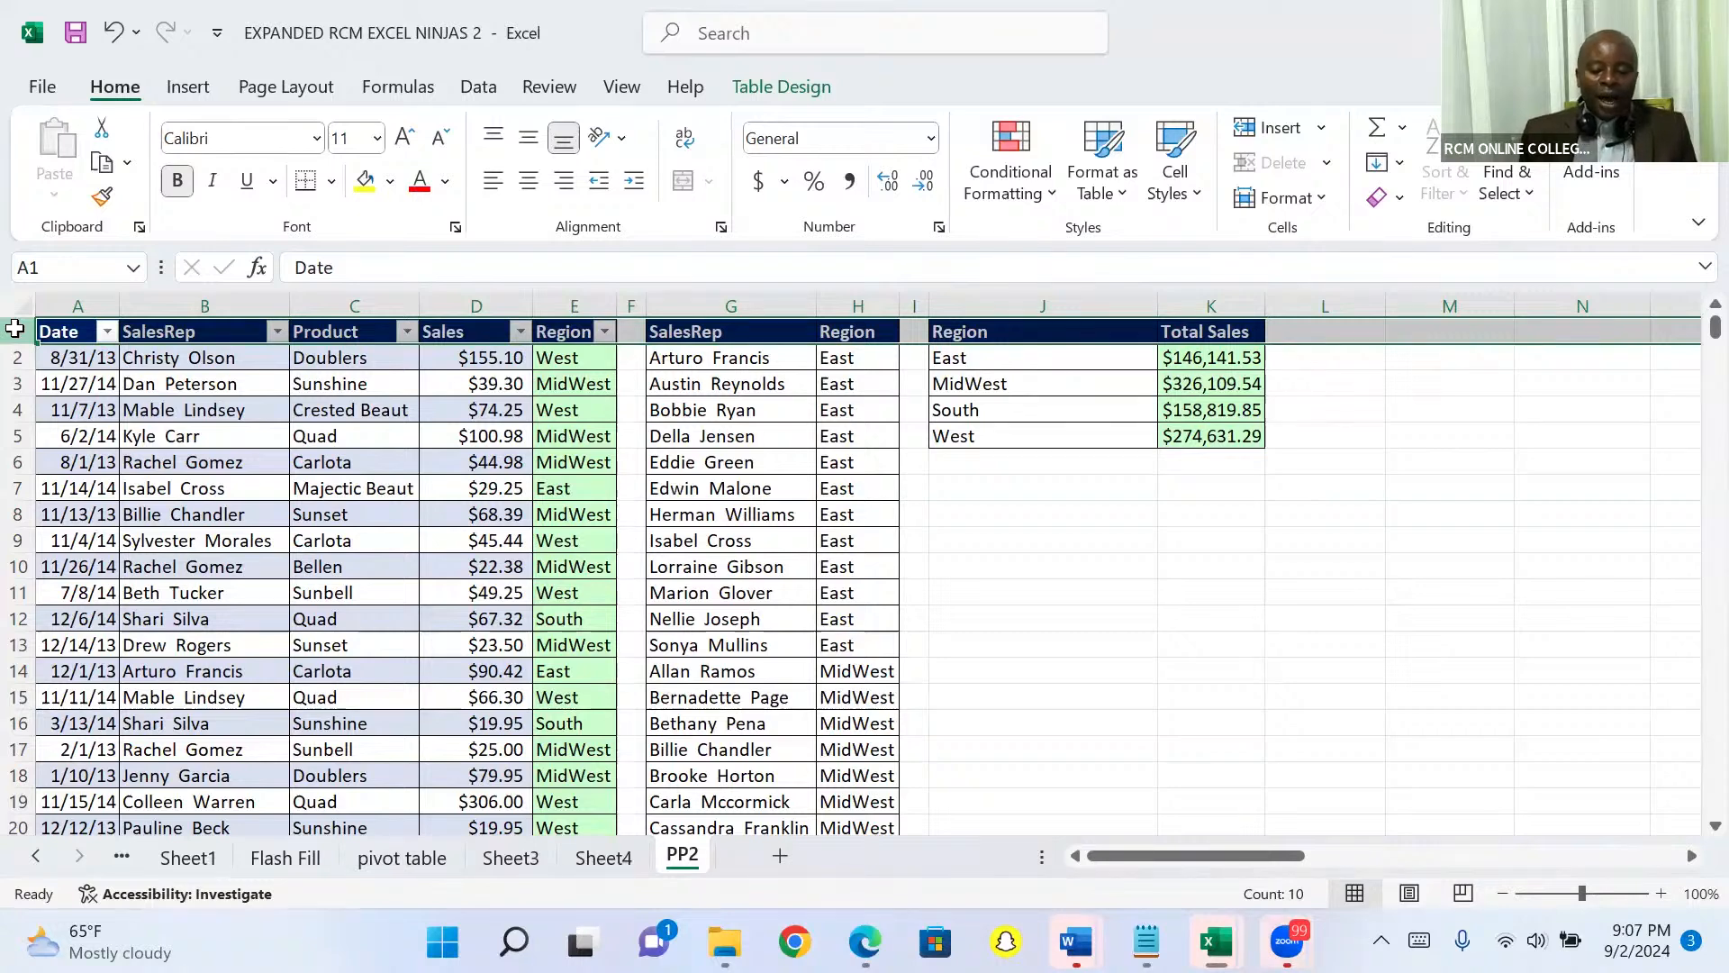
{"action": "left_click", "coordinate": [1299, 493]}
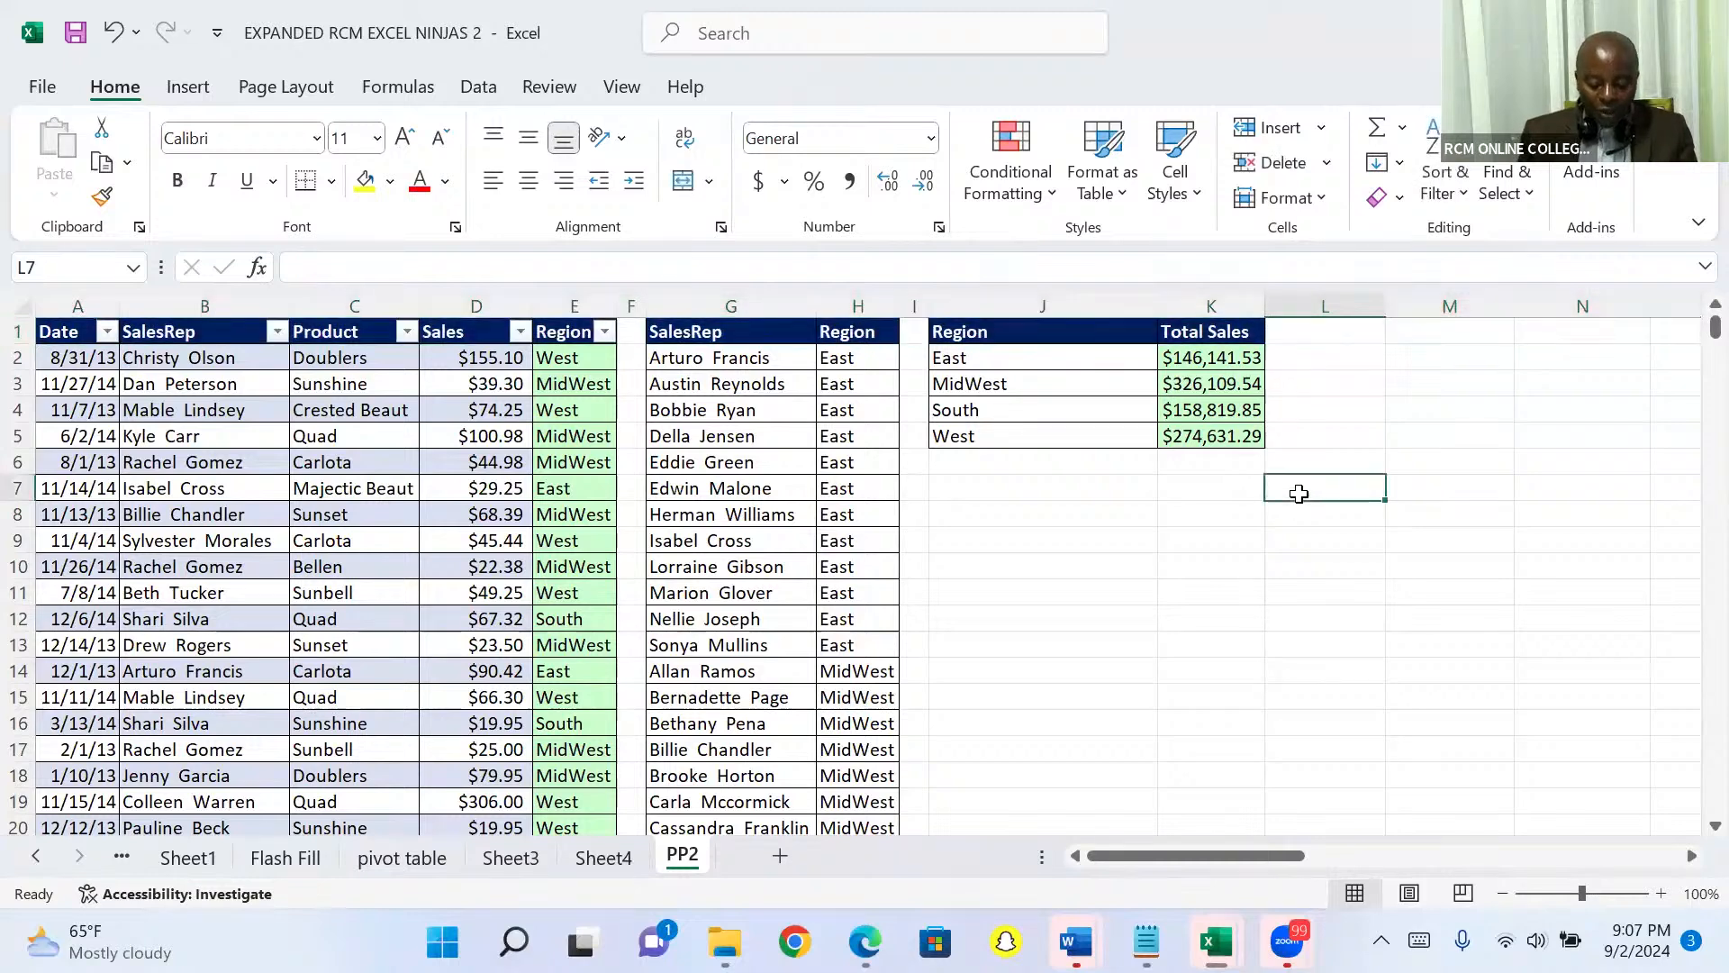
{"action": "type", "text": "ctrl"}
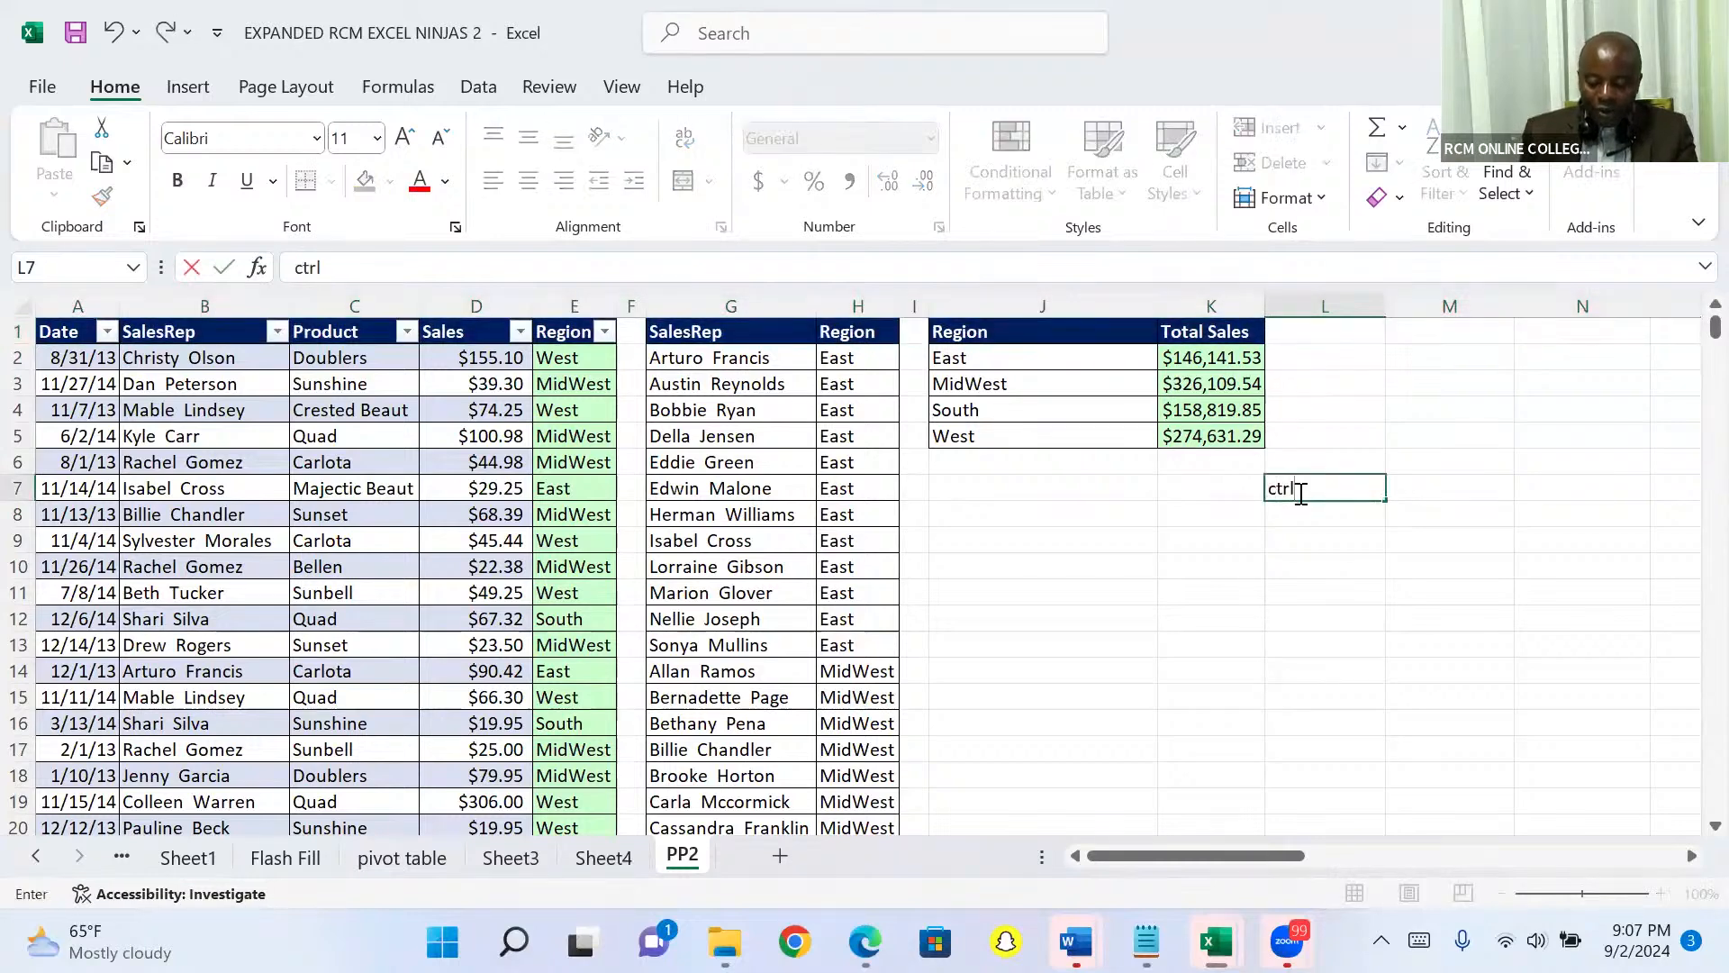
{"action": "type", "text": " shift"}
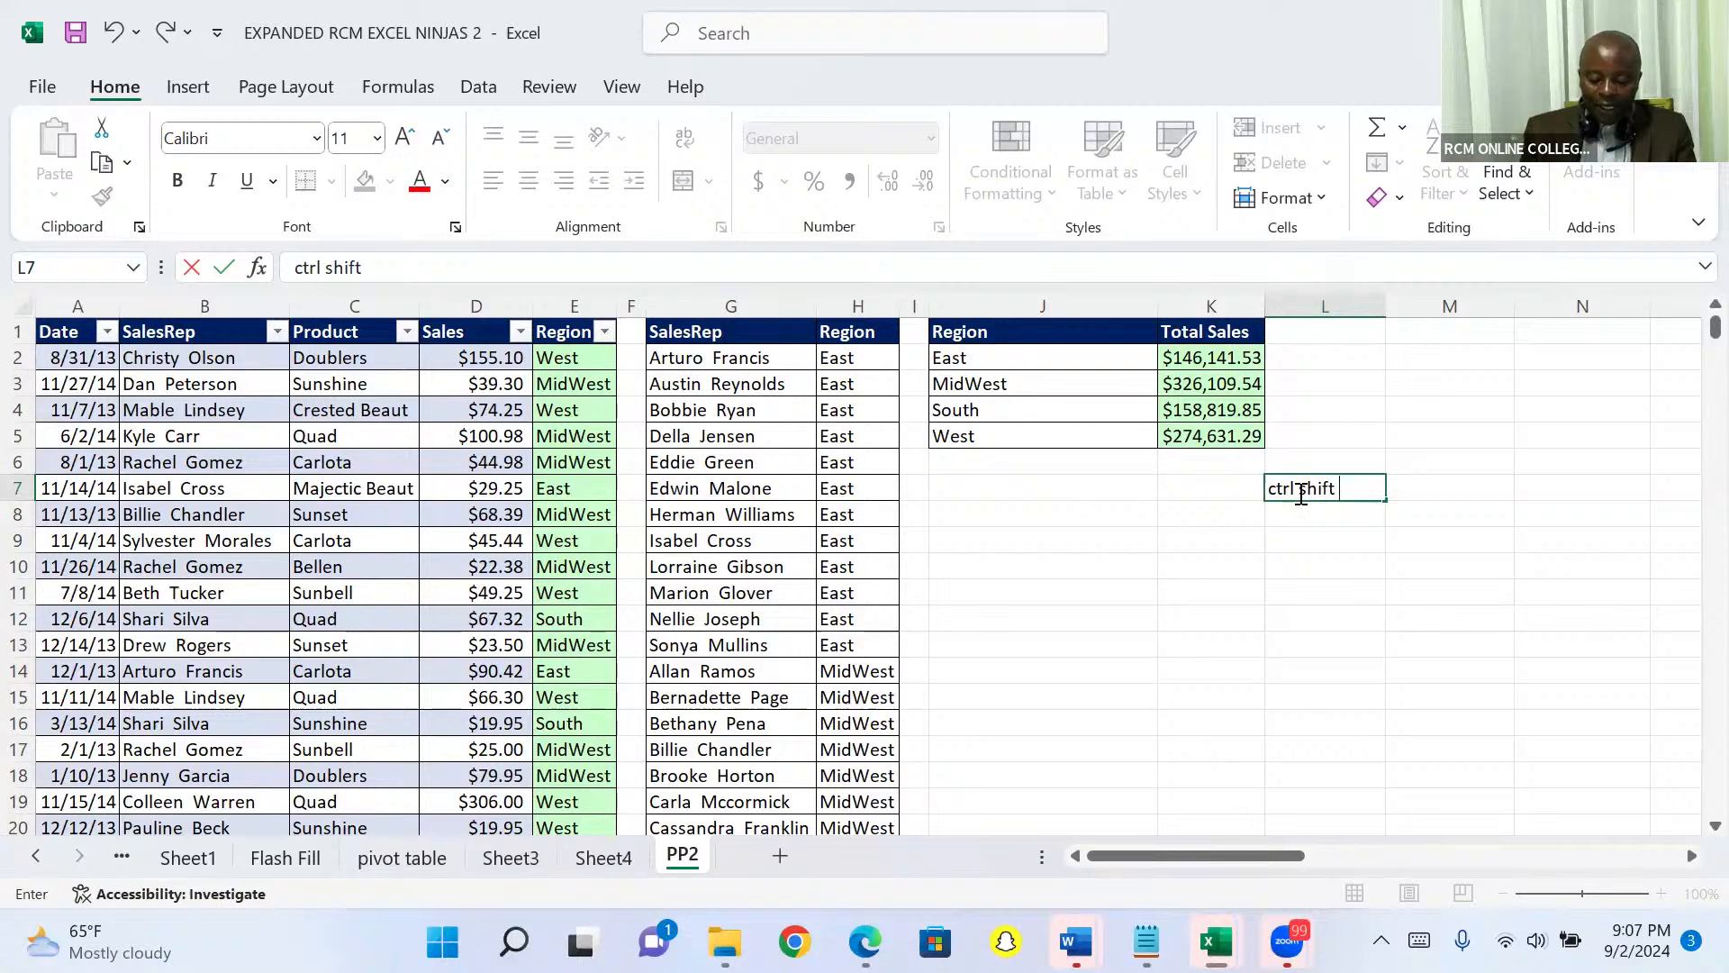
{"action": "type", "text": "+"}
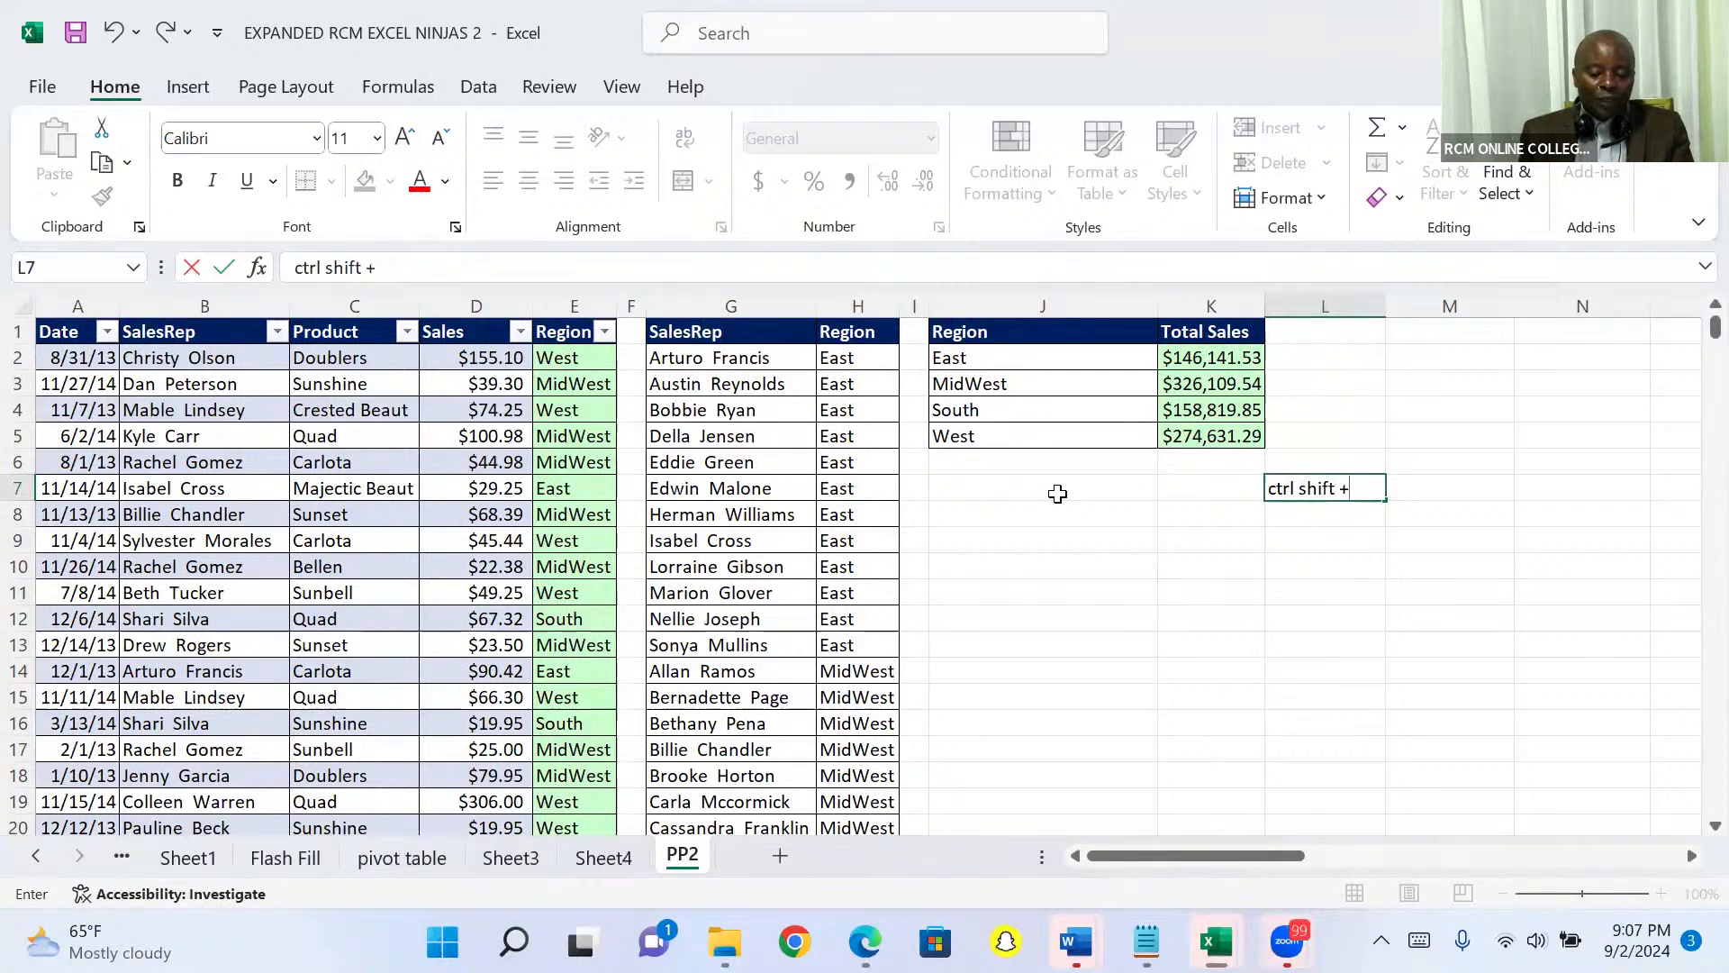
Insert twelve blank rows above the header row of the PP2 sheet
{"action": "left_click", "coordinate": [13, 331]}
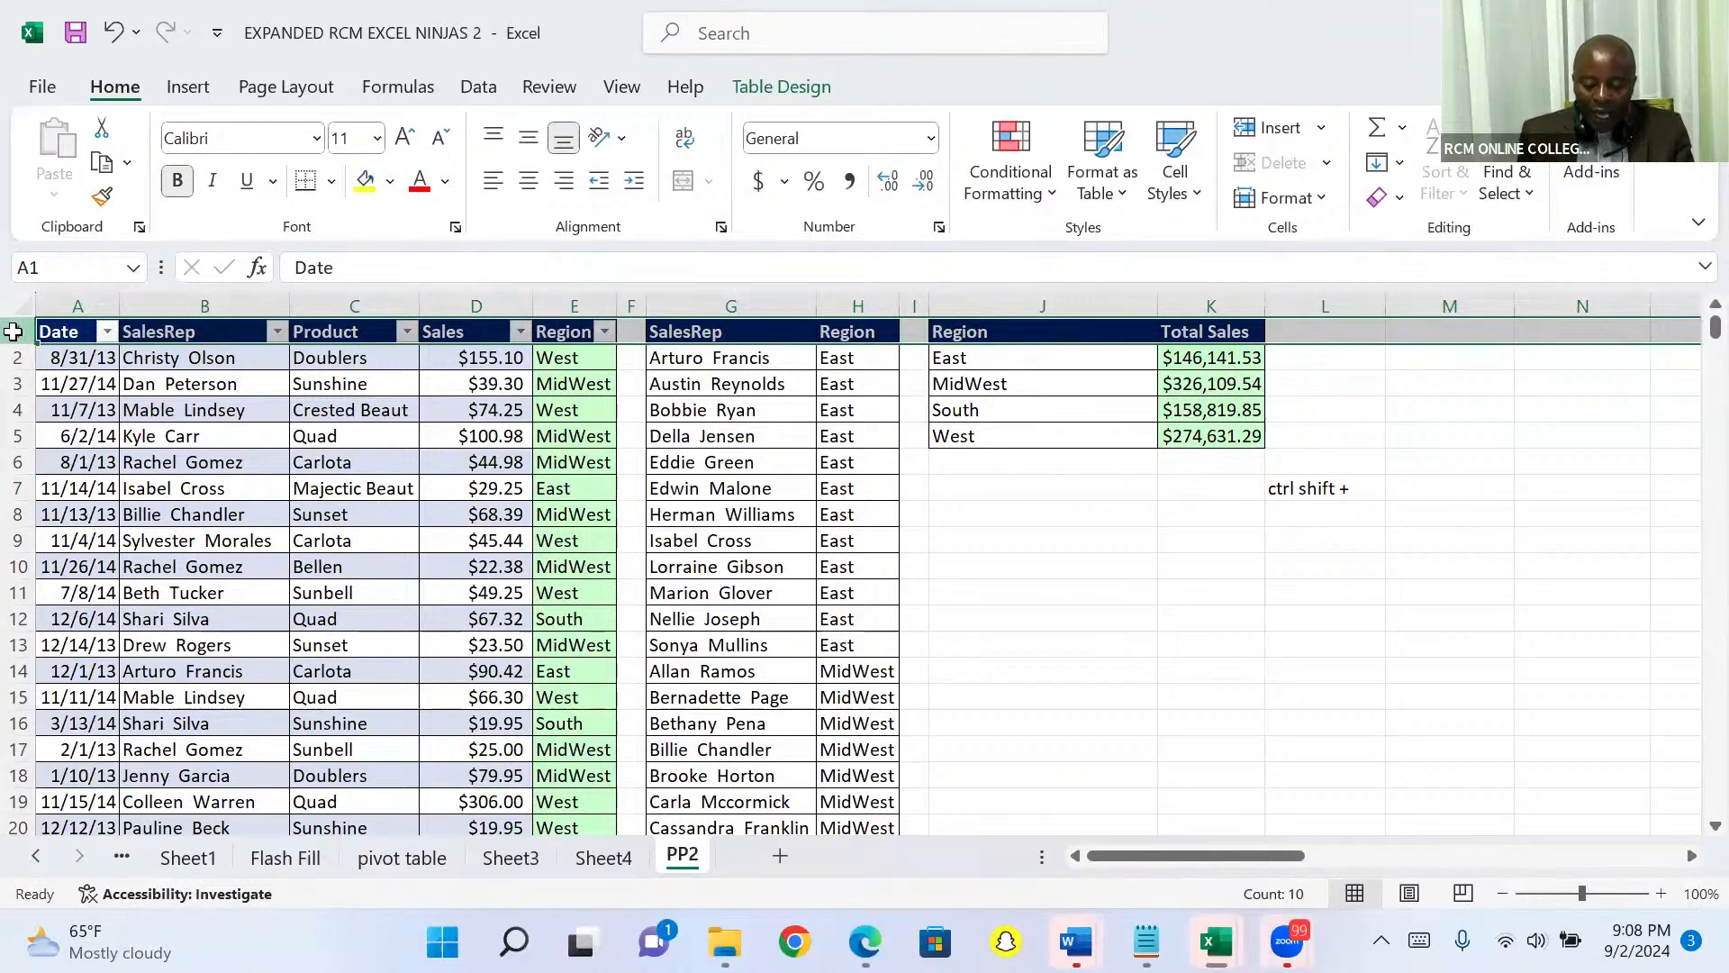
{"action": "key", "text": "ctrl+shift+plus"}
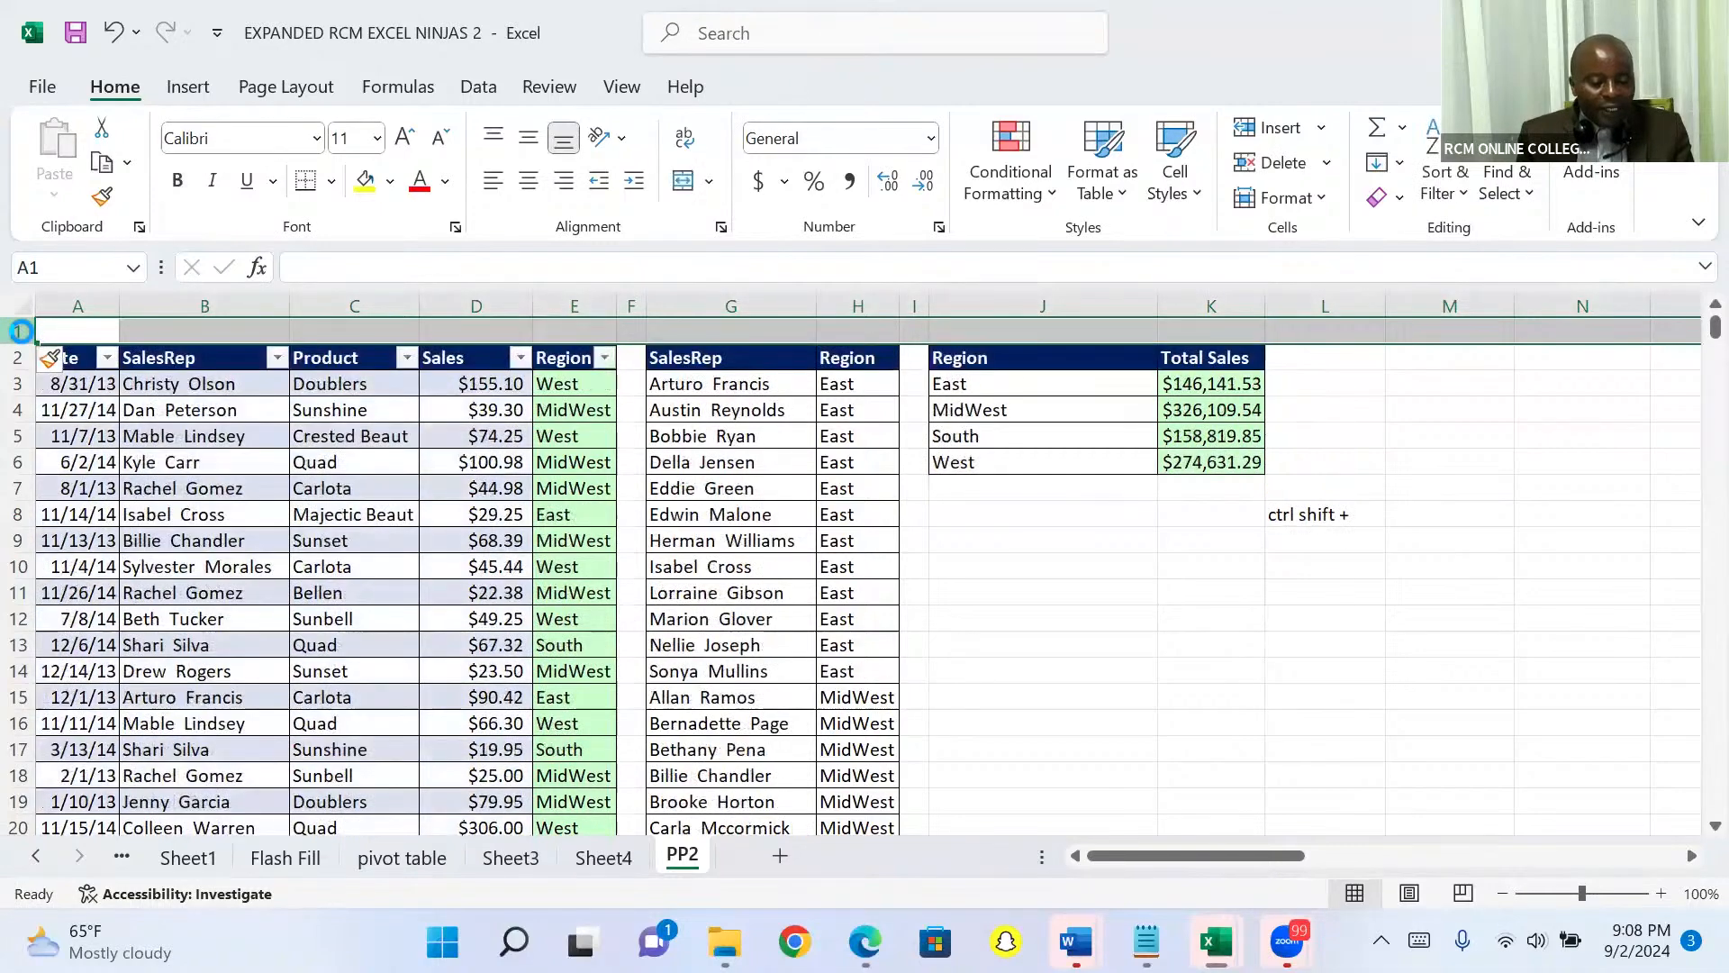
{"action": "key", "text": "ctrl+shift+plus"}
{"action": "key", "text": "ctrl+shift+plus"}
{"action": "key", "text": "ctrl+shift+plus"}
{"action": "key", "text": "ctrl+shift+plus"}
{"action": "key", "text": "ctrl+shift+plus"}
{"action": "key", "text": "ctrl+shift+plus"}
{"action": "key", "text": "ctrl+shift+plus"}
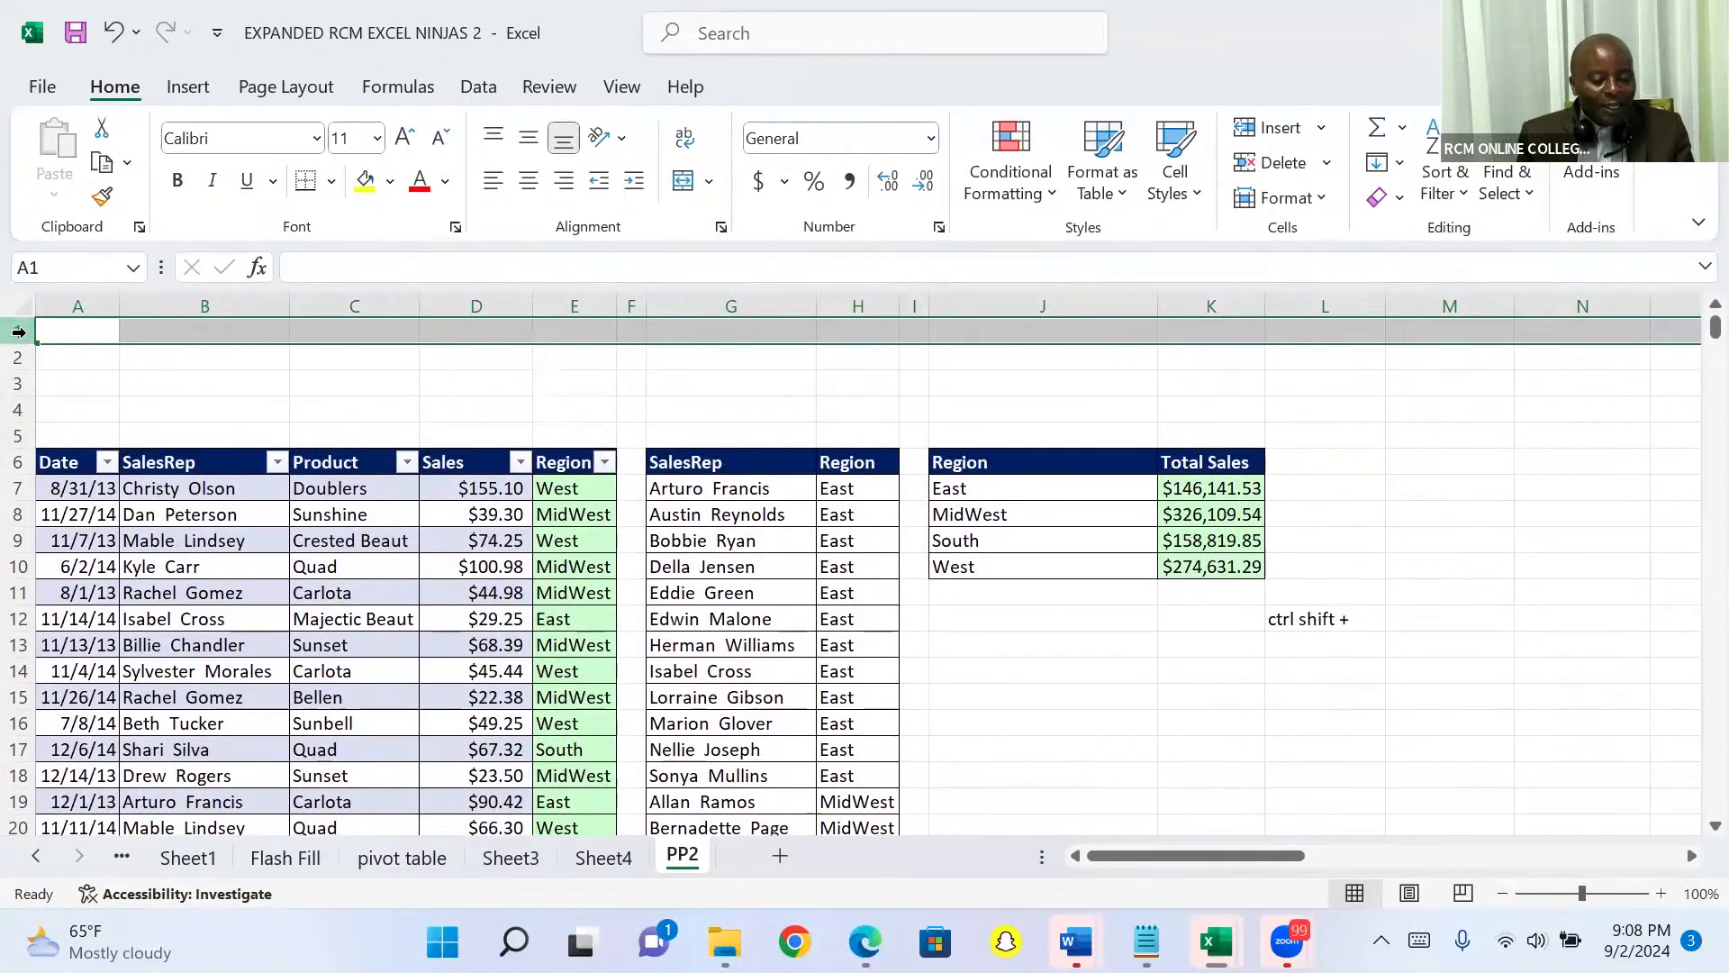
{"action": "key", "text": "ctrl+shift+plus"}
{"action": "key", "text": "ctrl+shift+plus"}
{"action": "key", "text": "ctrl+shift+plus"}
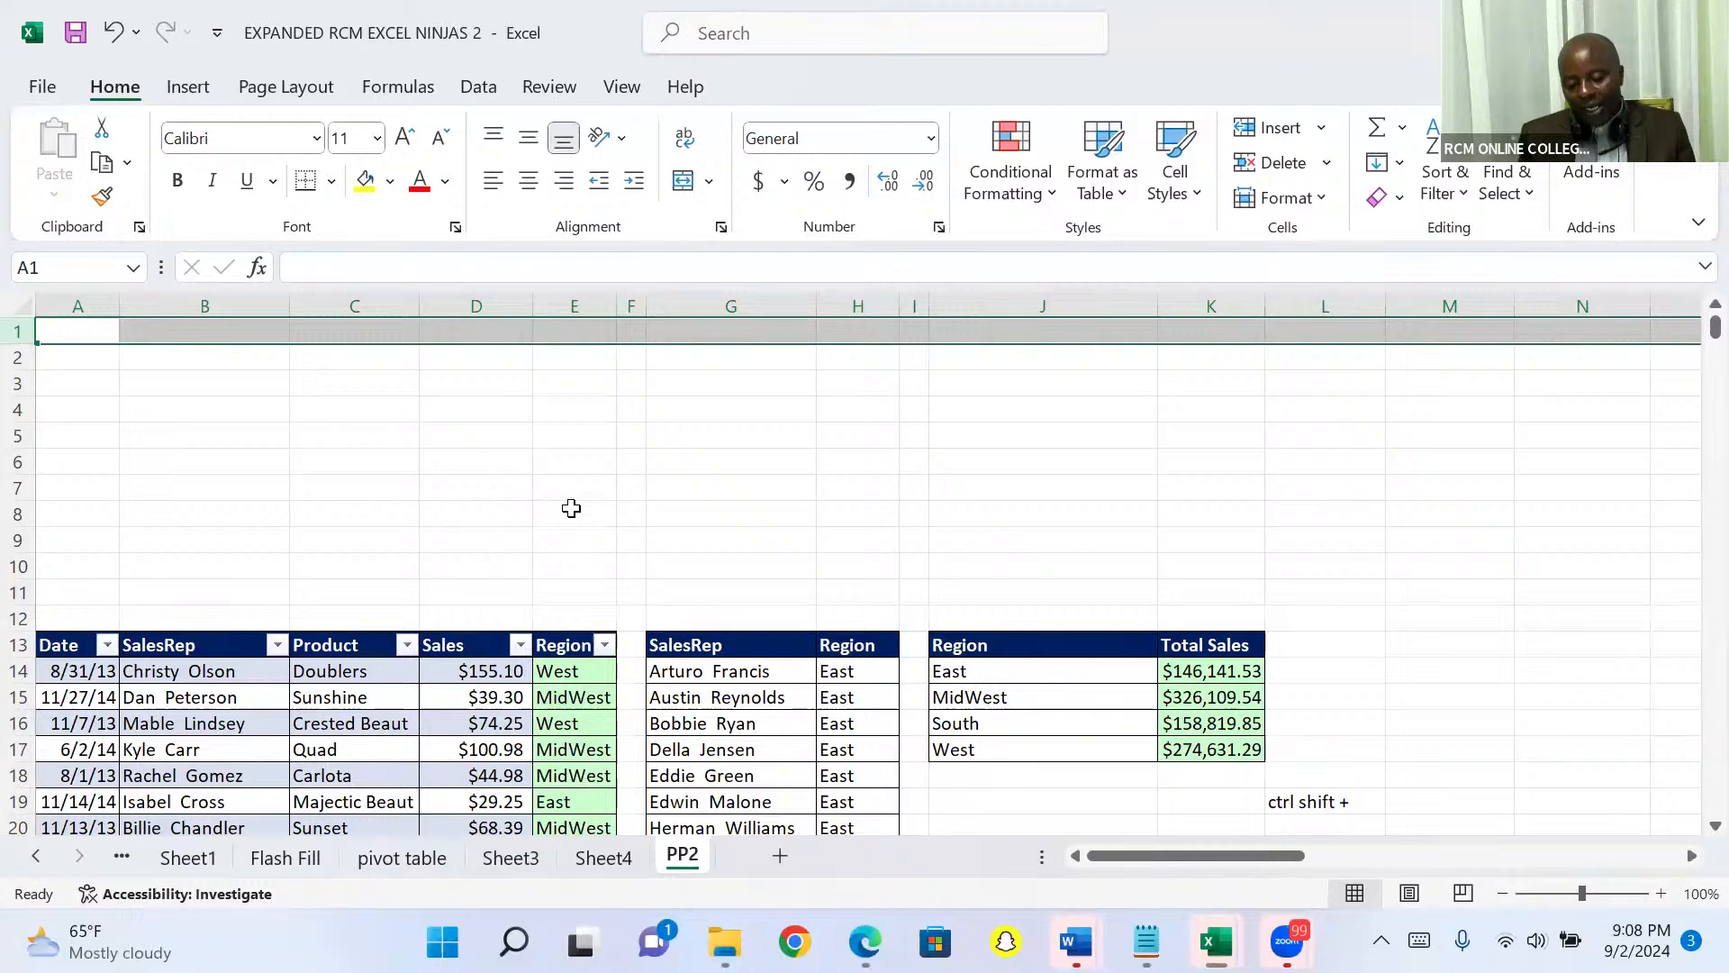
{"action": "left_click", "coordinate": [18, 593]}
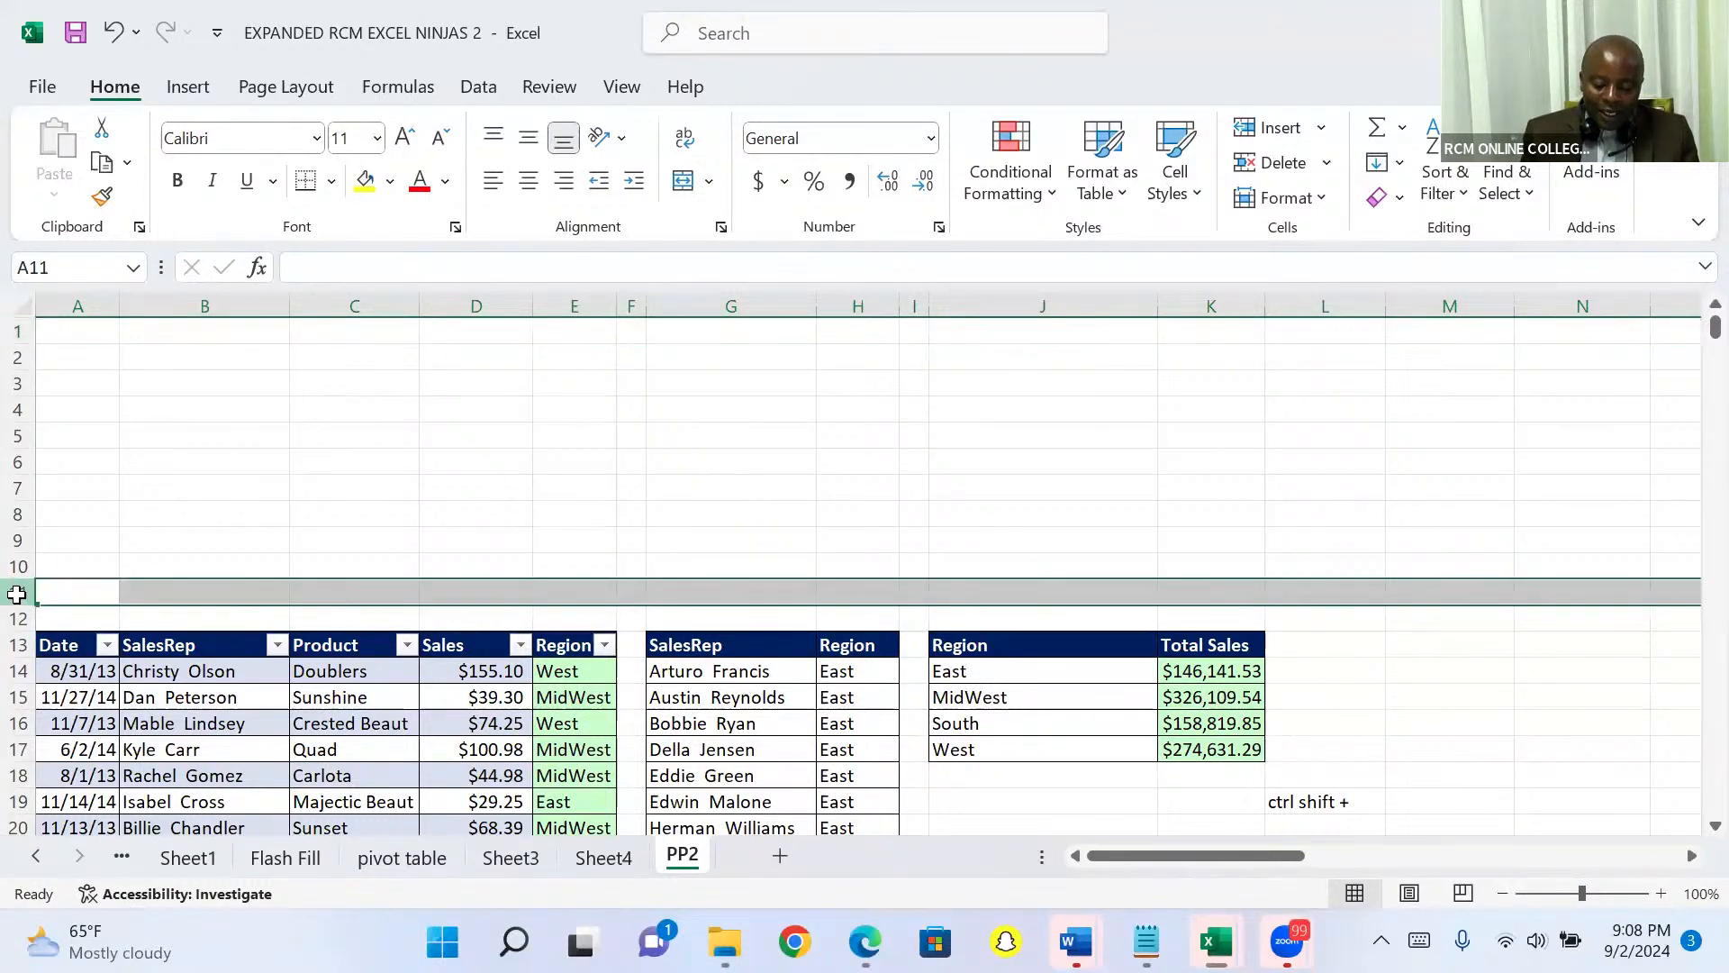
{"action": "right_click", "coordinate": [18, 592]}
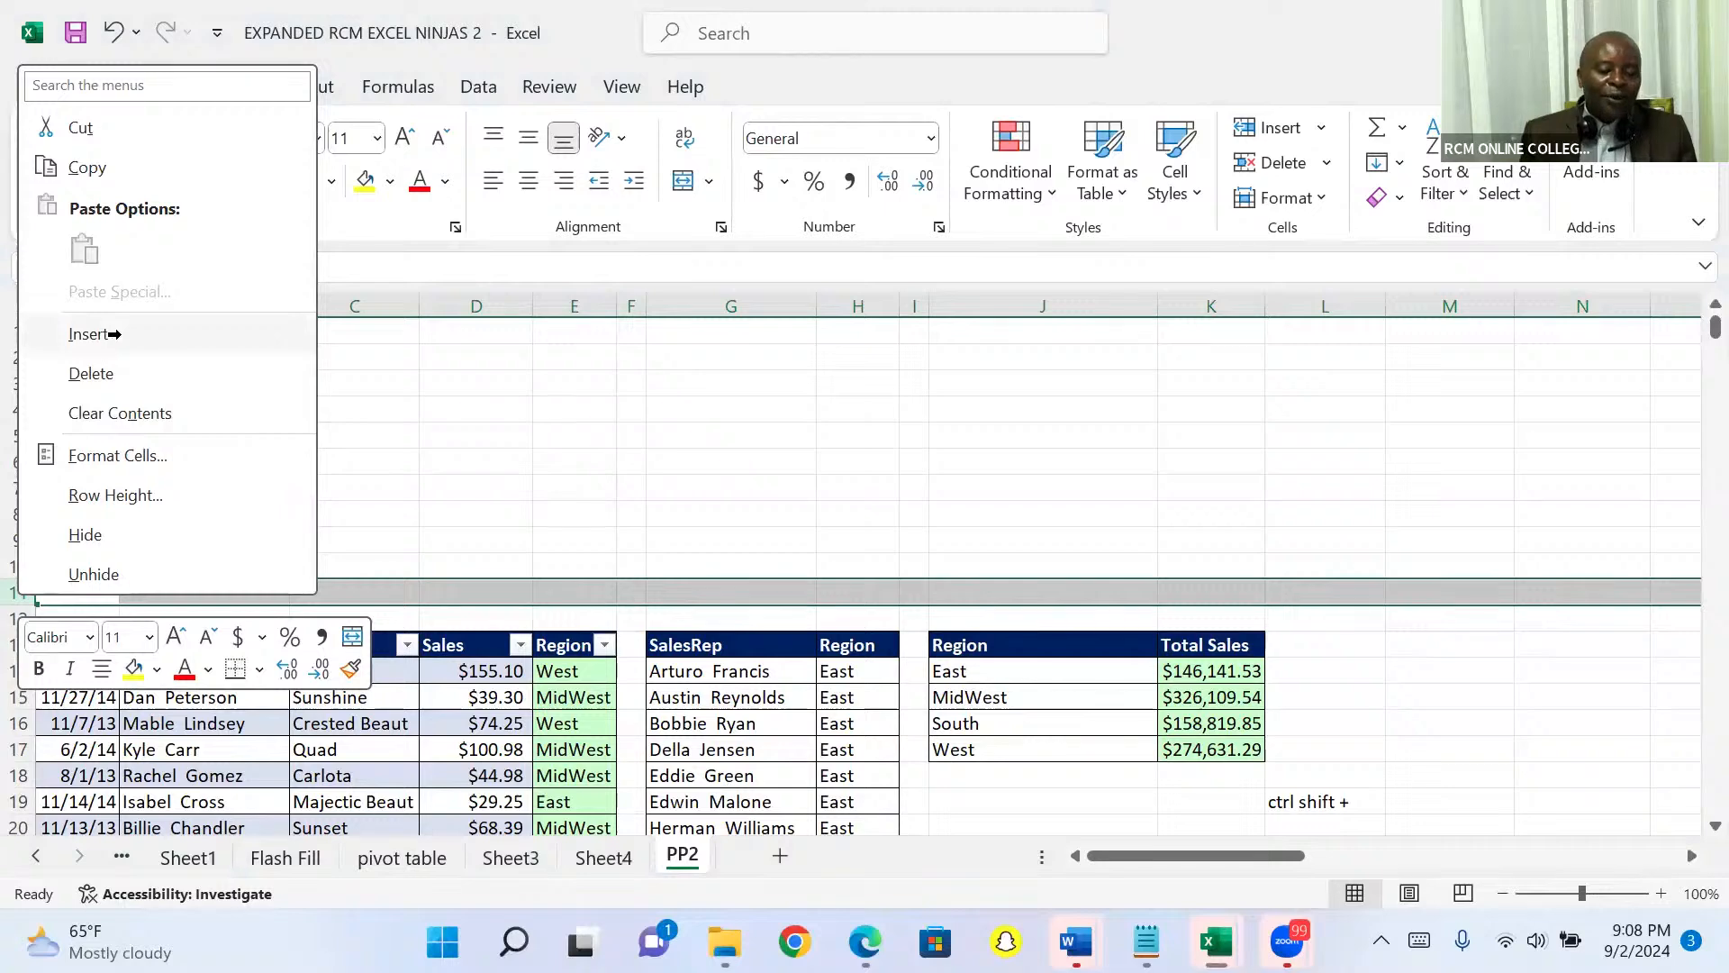
{"action": "left_click", "coordinate": [436, 387]}
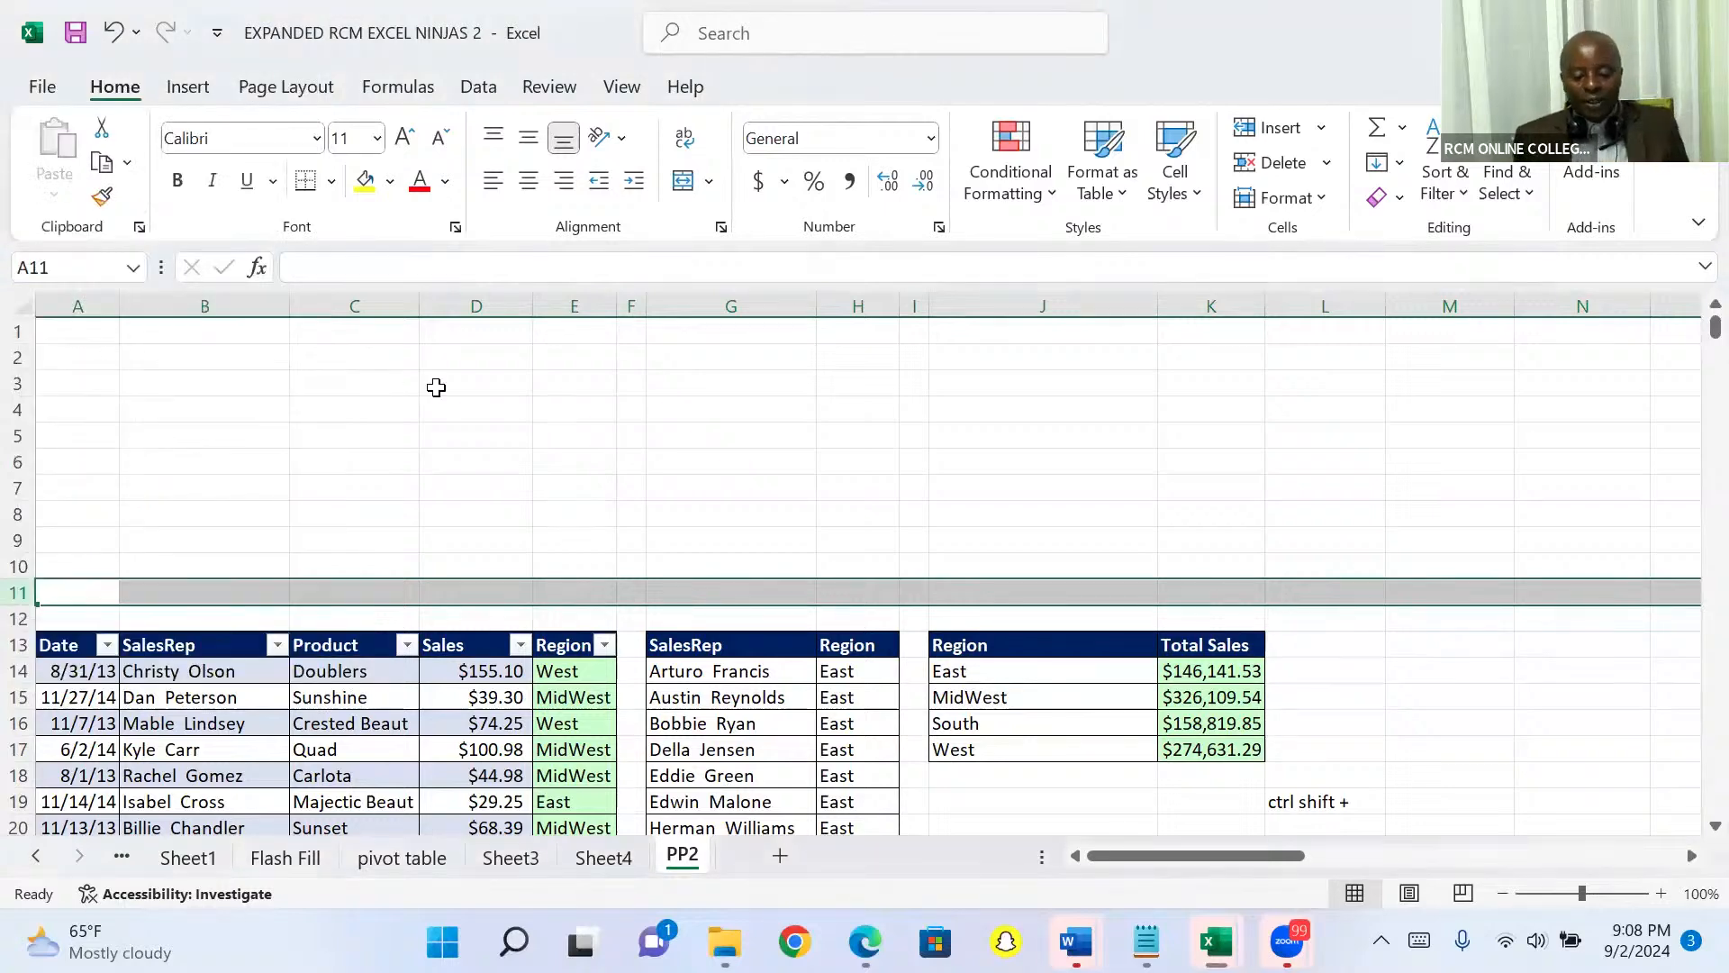
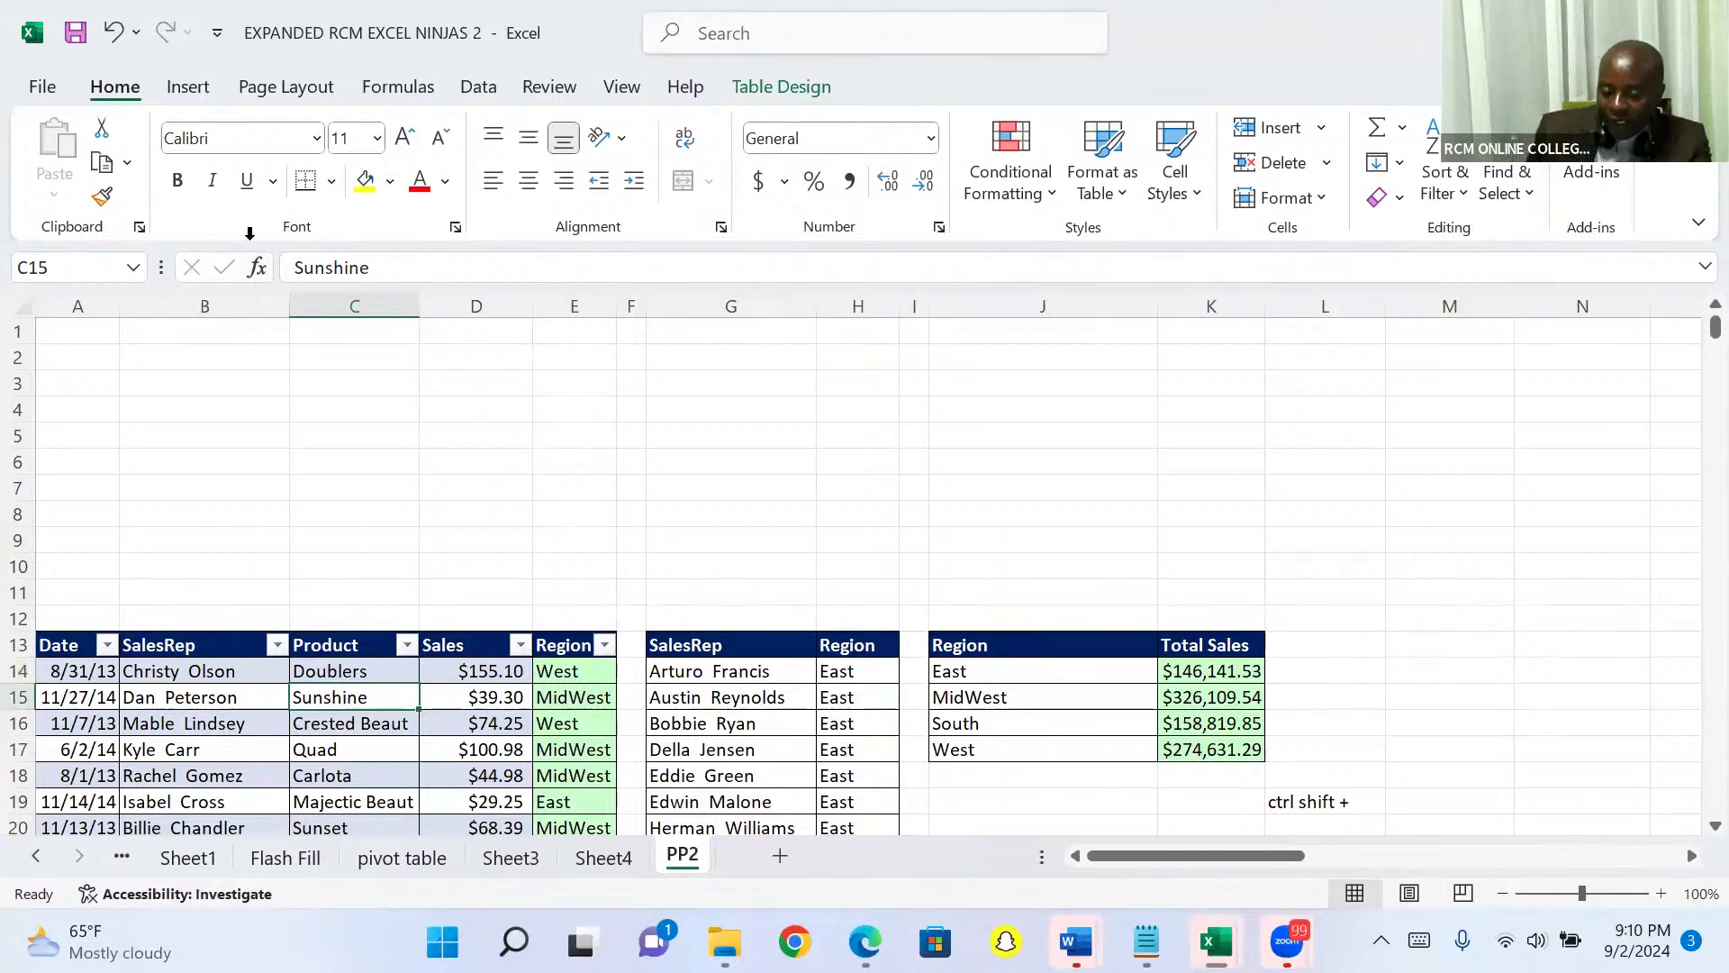
Insert slicers for the SalesRep and Region fields of the sales table
{"action": "left_click", "coordinate": [204, 101]}
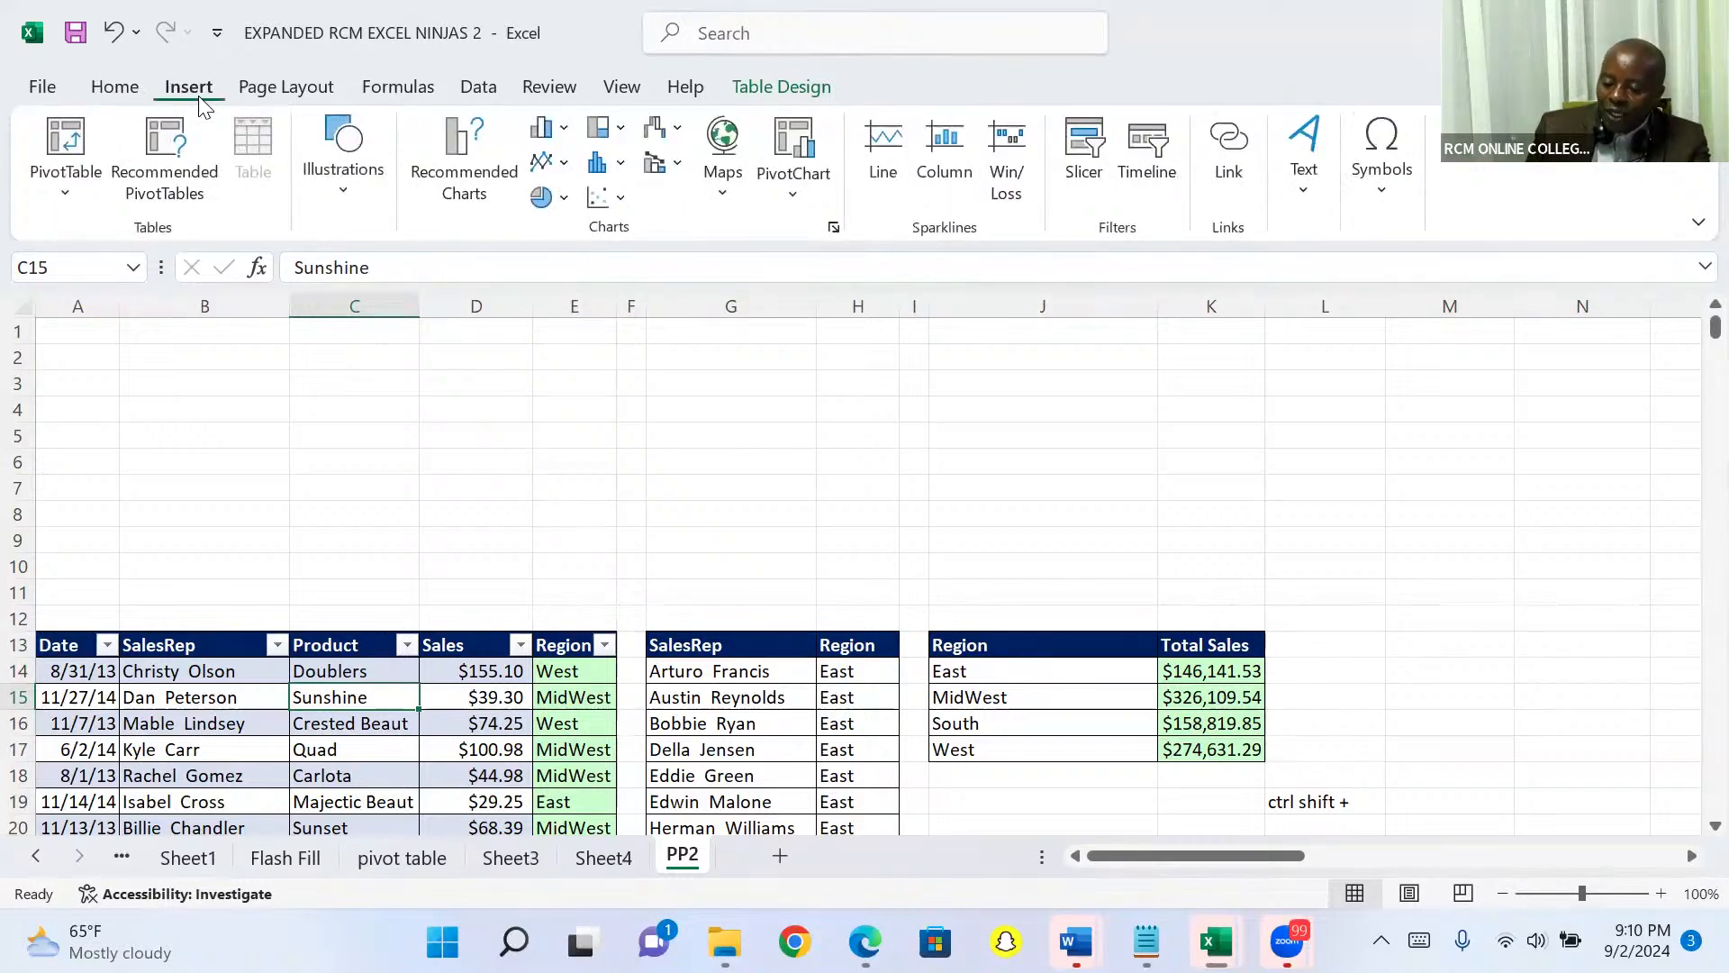
{"action": "left_click", "coordinate": [1086, 153]}
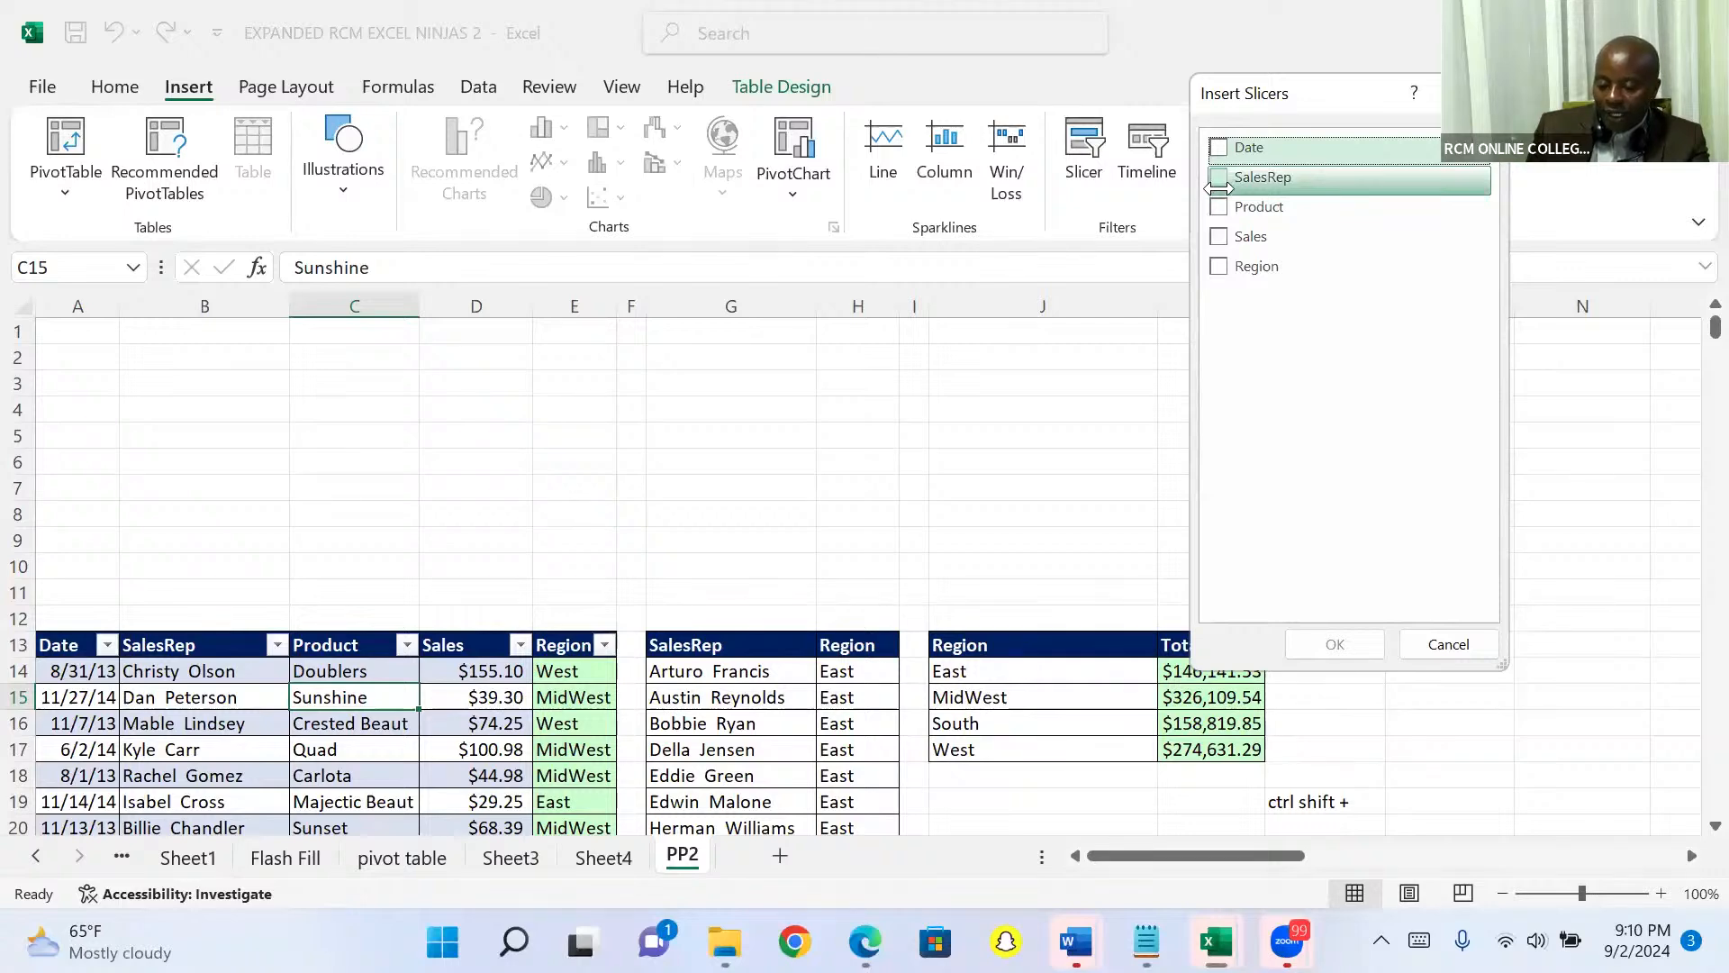
{"action": "left_click", "coordinate": [1220, 177]}
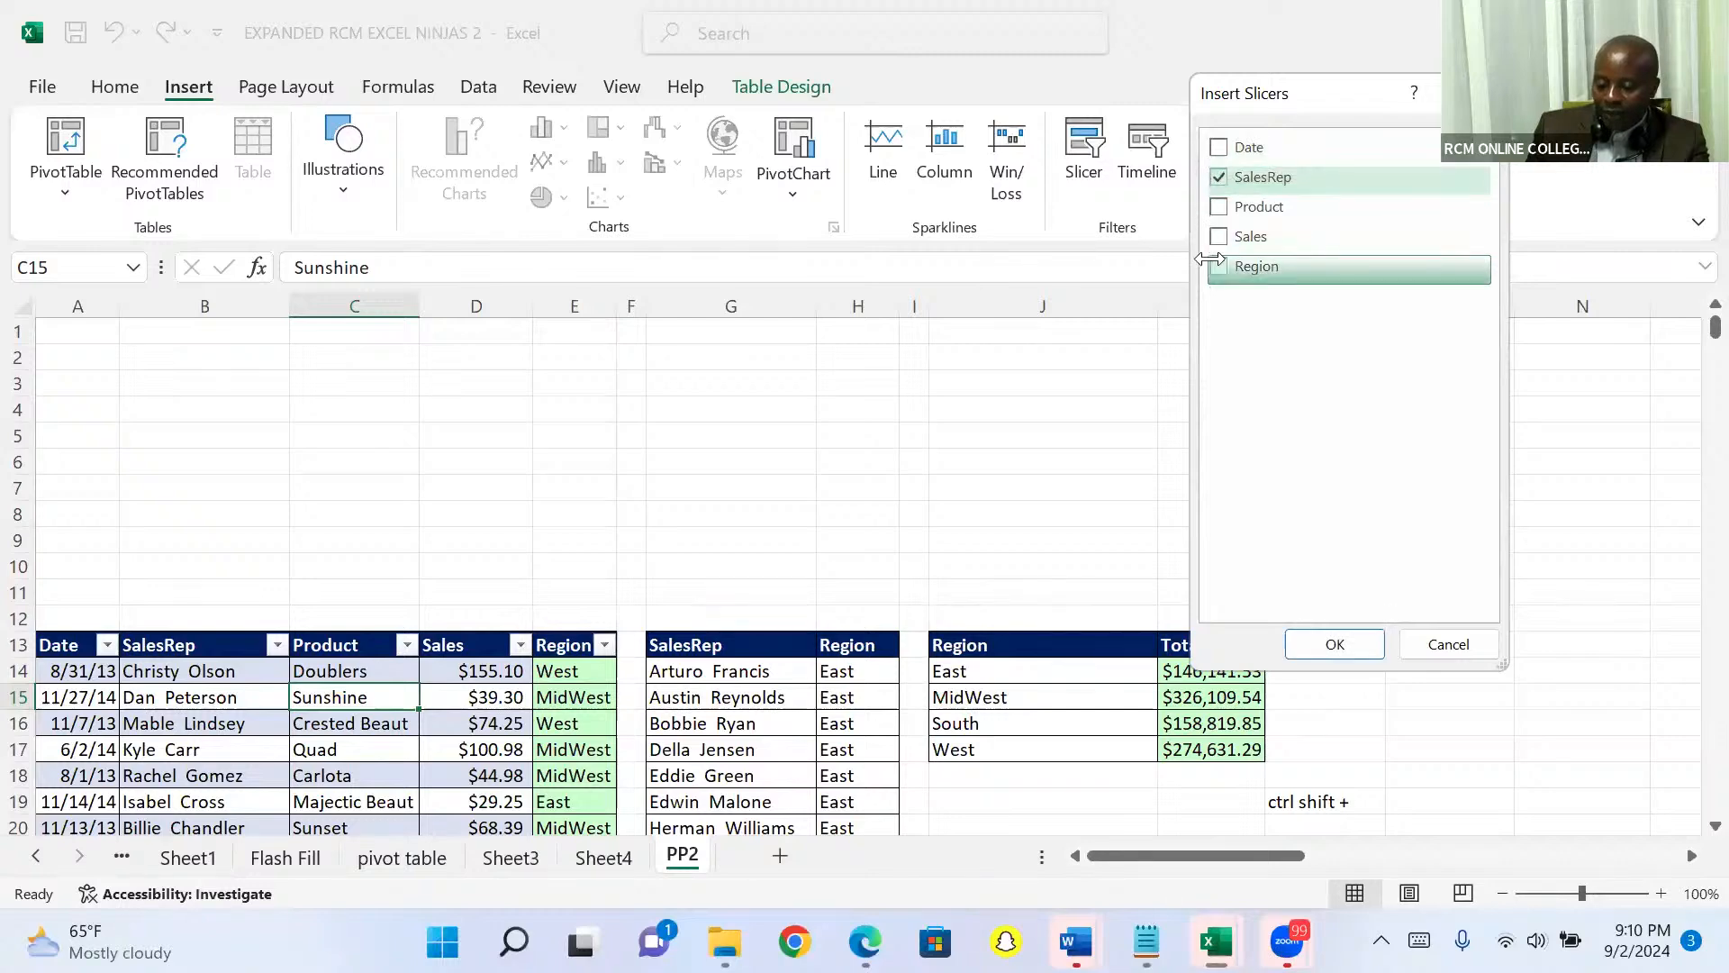
{"action": "left_click", "coordinate": [1211, 263]}
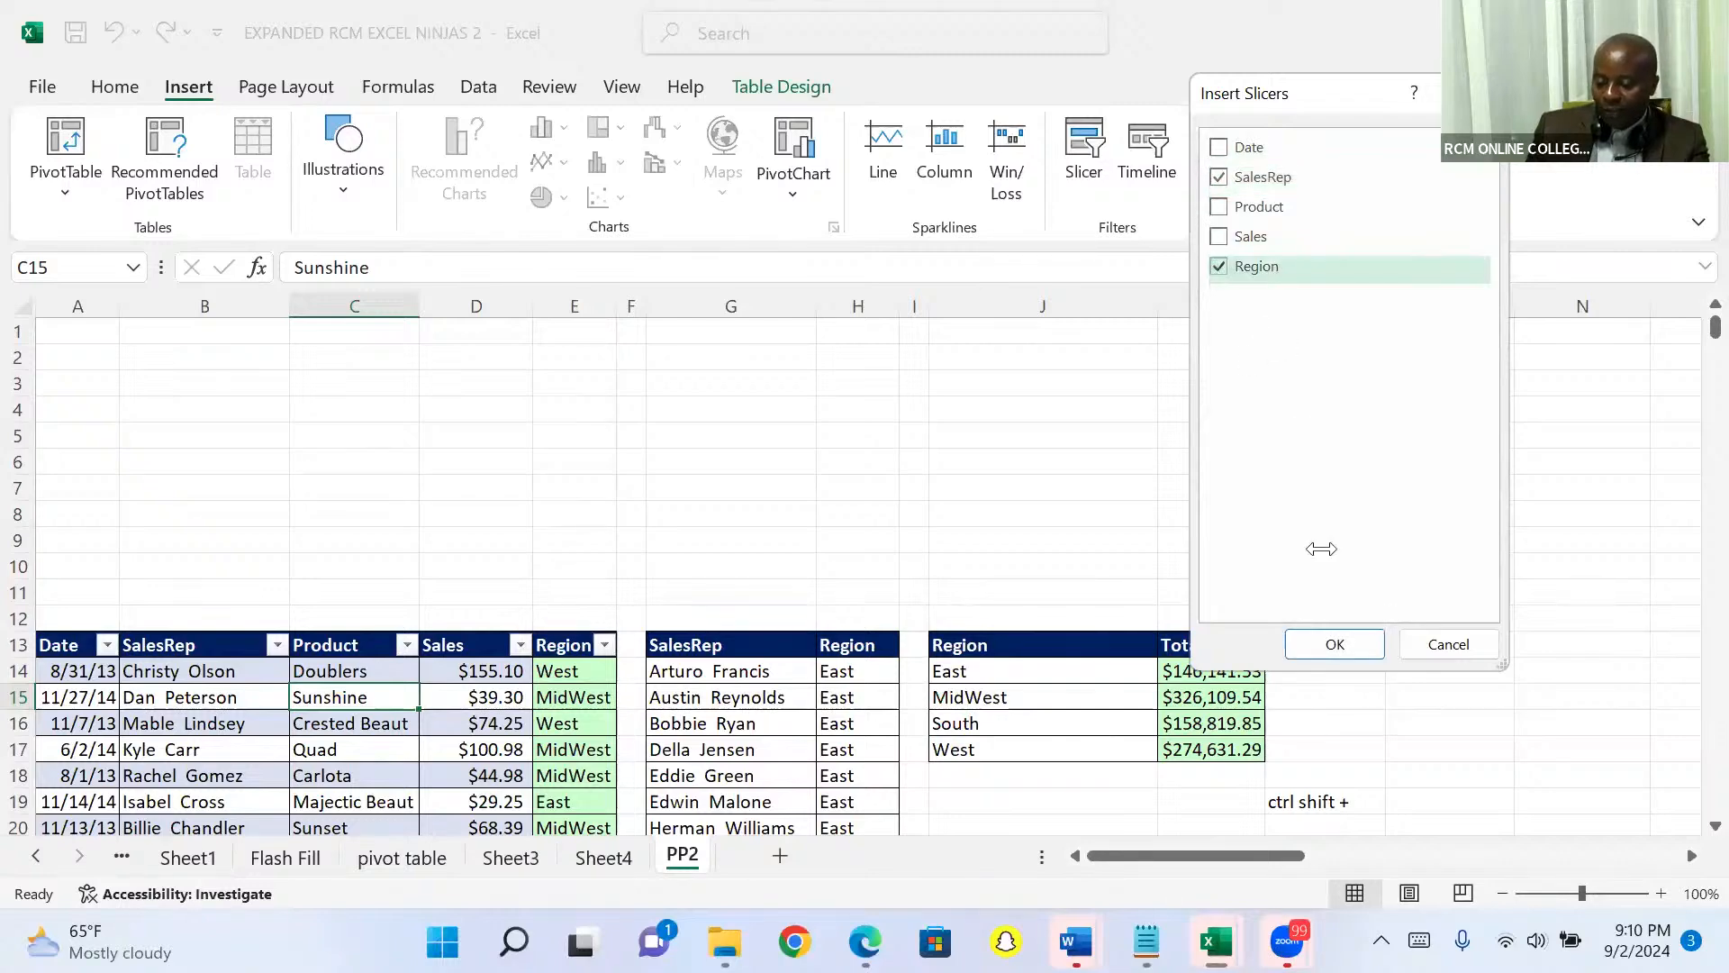
{"action": "left_click", "coordinate": [1309, 638]}
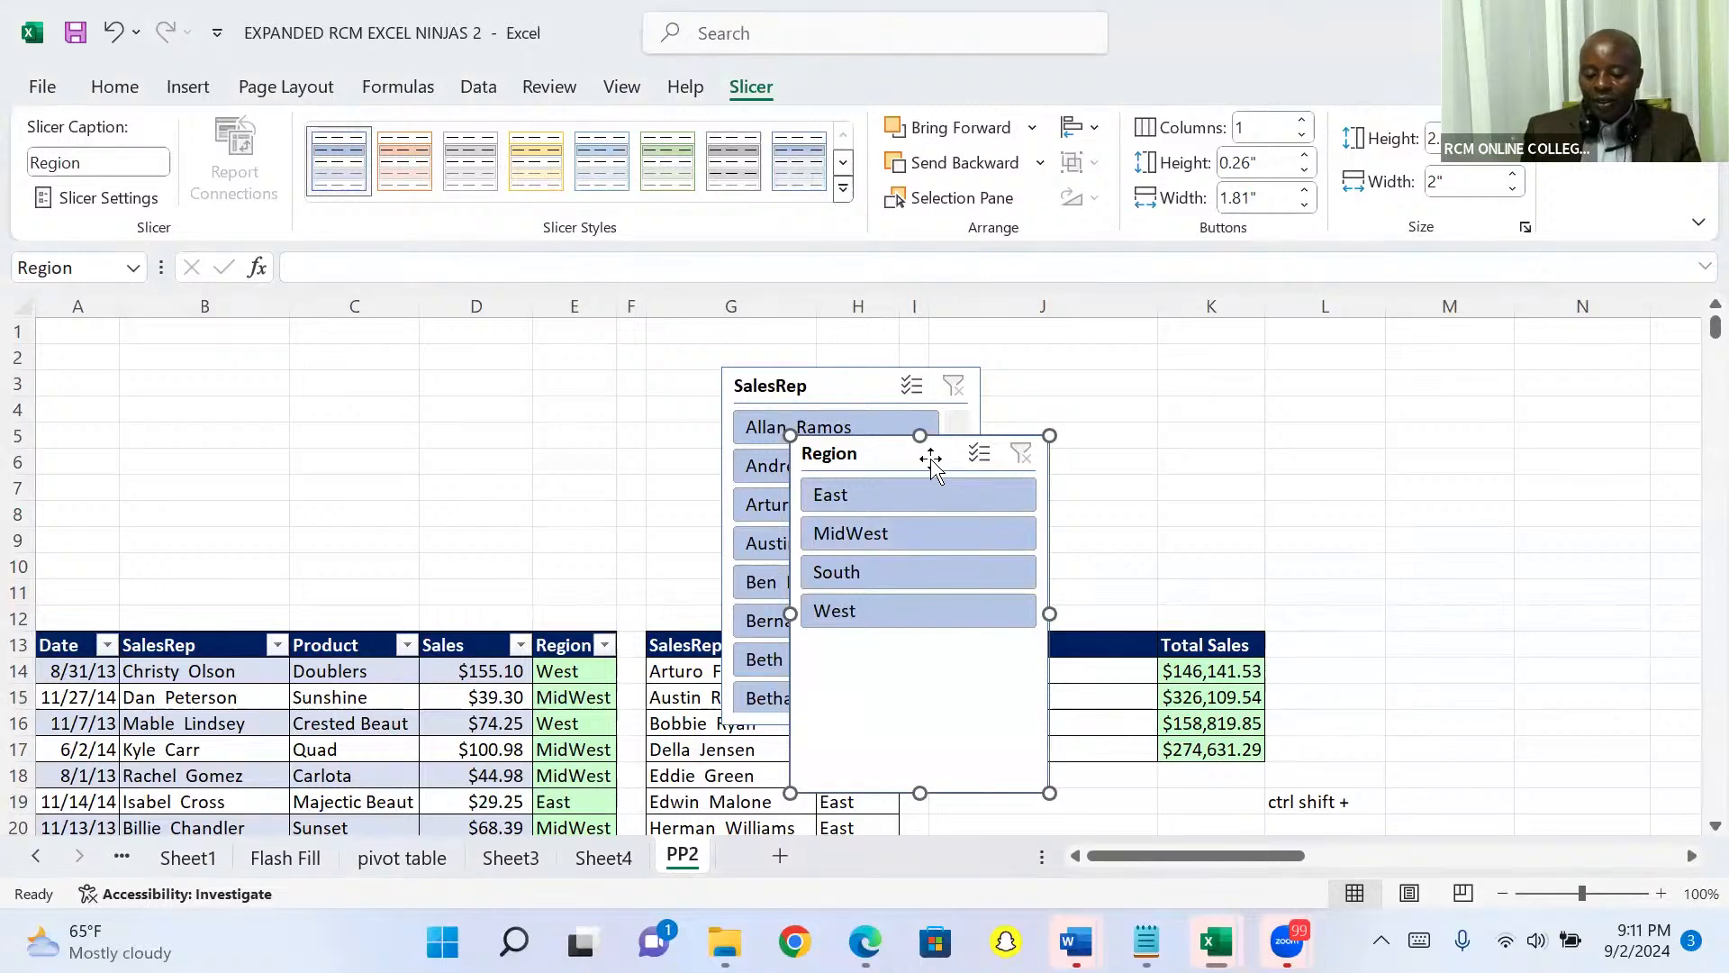
Move the Region slicer clear of the SalesRep slicer and delete the SalesRep slicer
{"action": "left_click_drag", "start_coordinate": [930, 462], "coordinate": [1235, 423]}
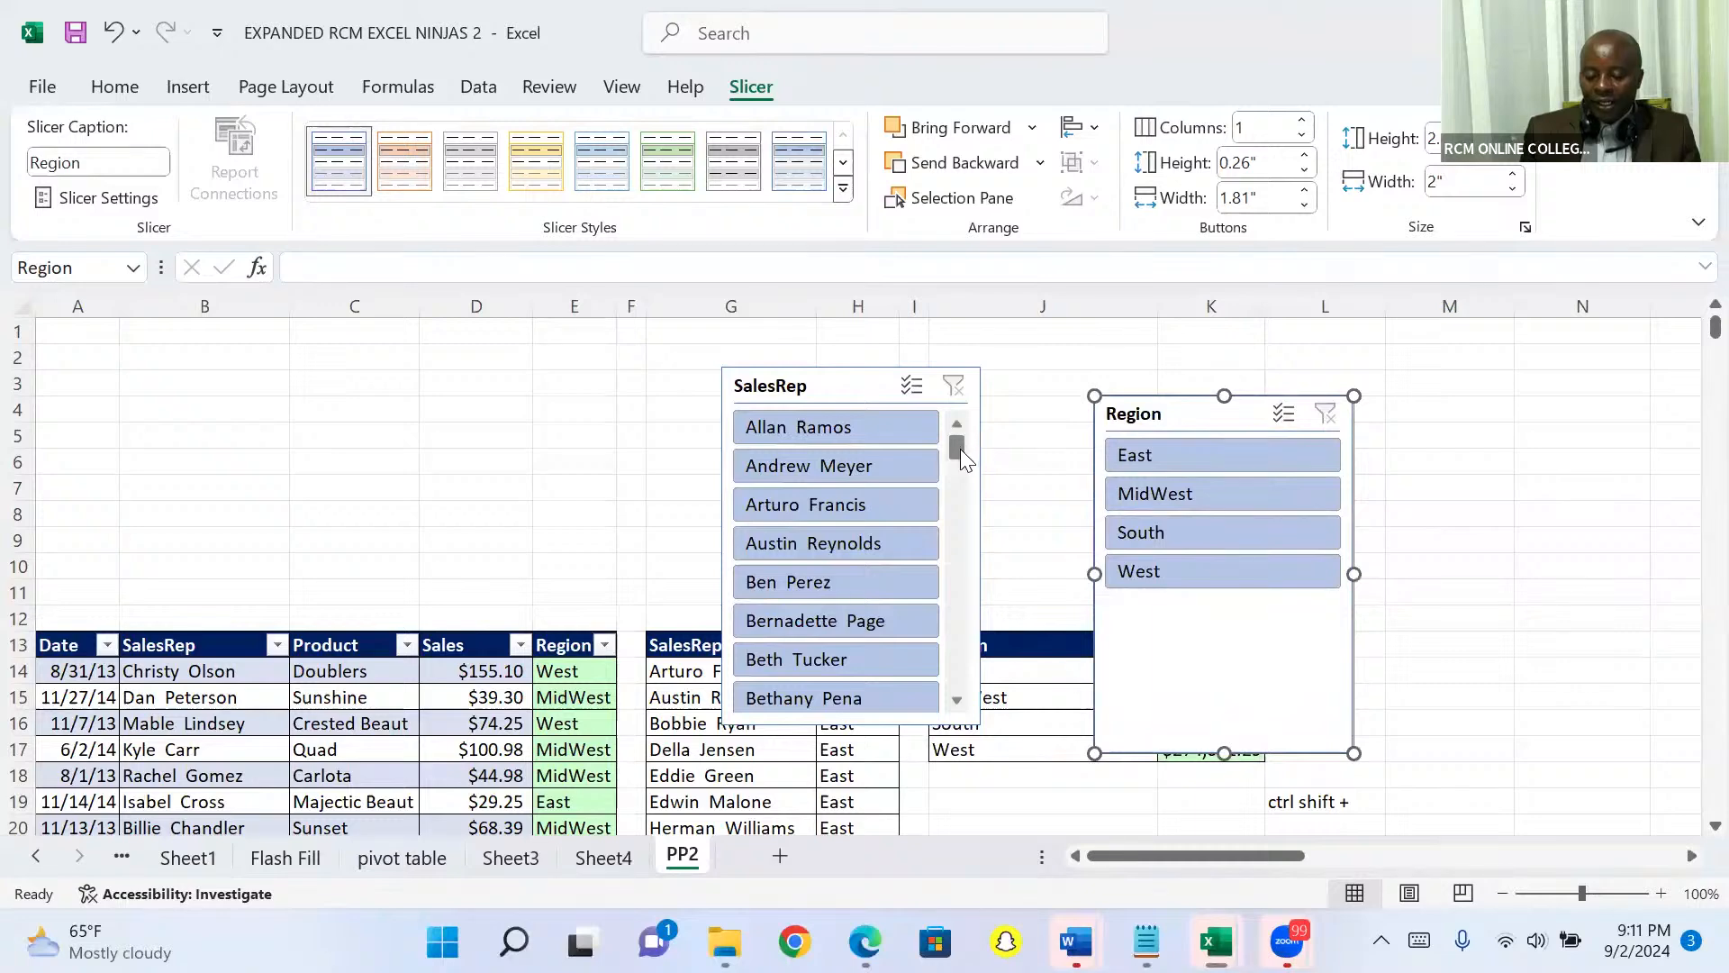
{"action": "left_click_drag", "start_coordinate": [960, 450], "coordinate": [941, 367]}
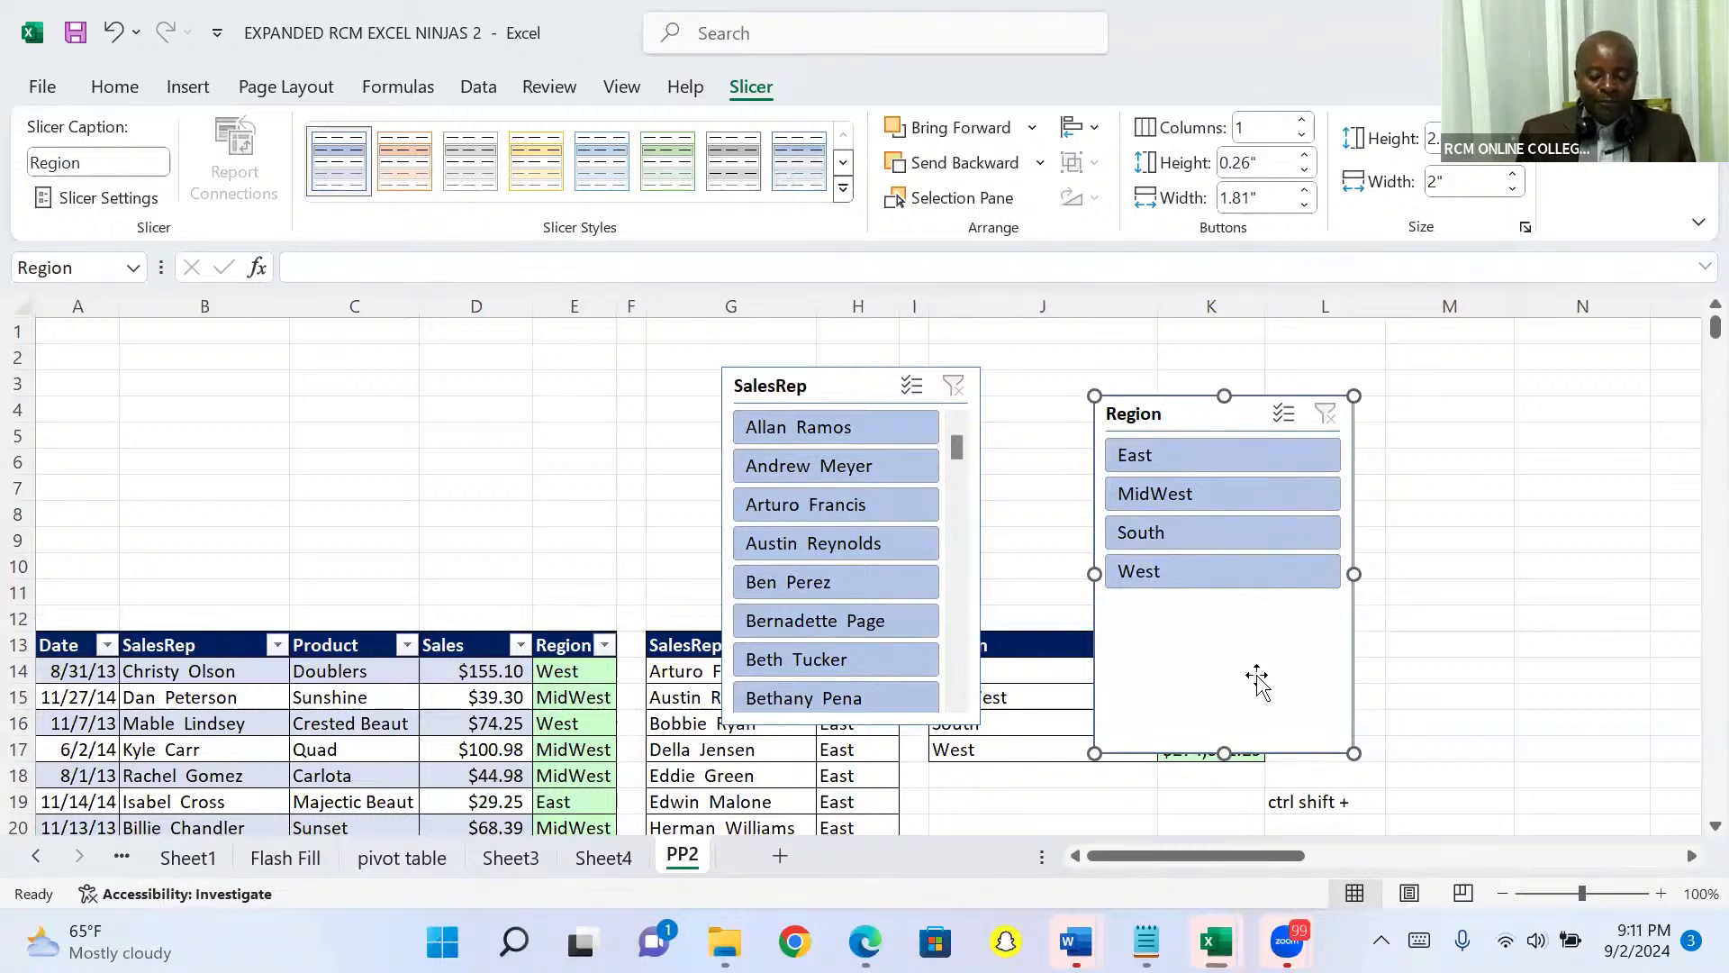
{"action": "left_click", "coordinate": [814, 389]}
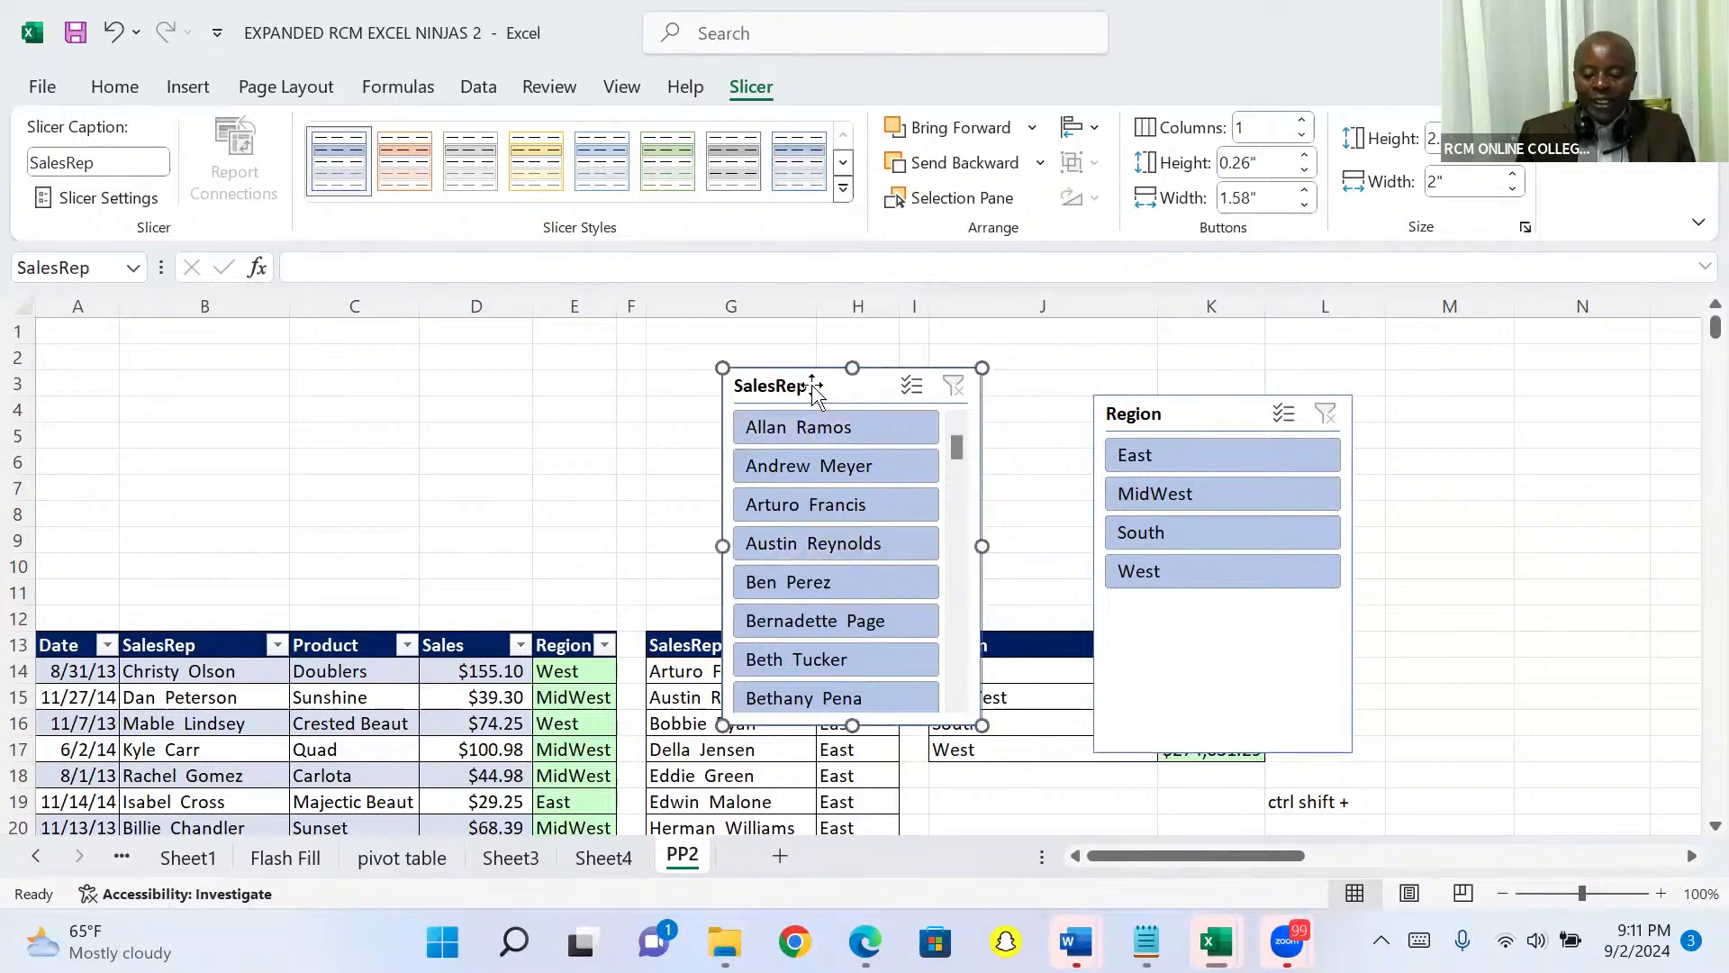
{"action": "key", "text": "Delete"}
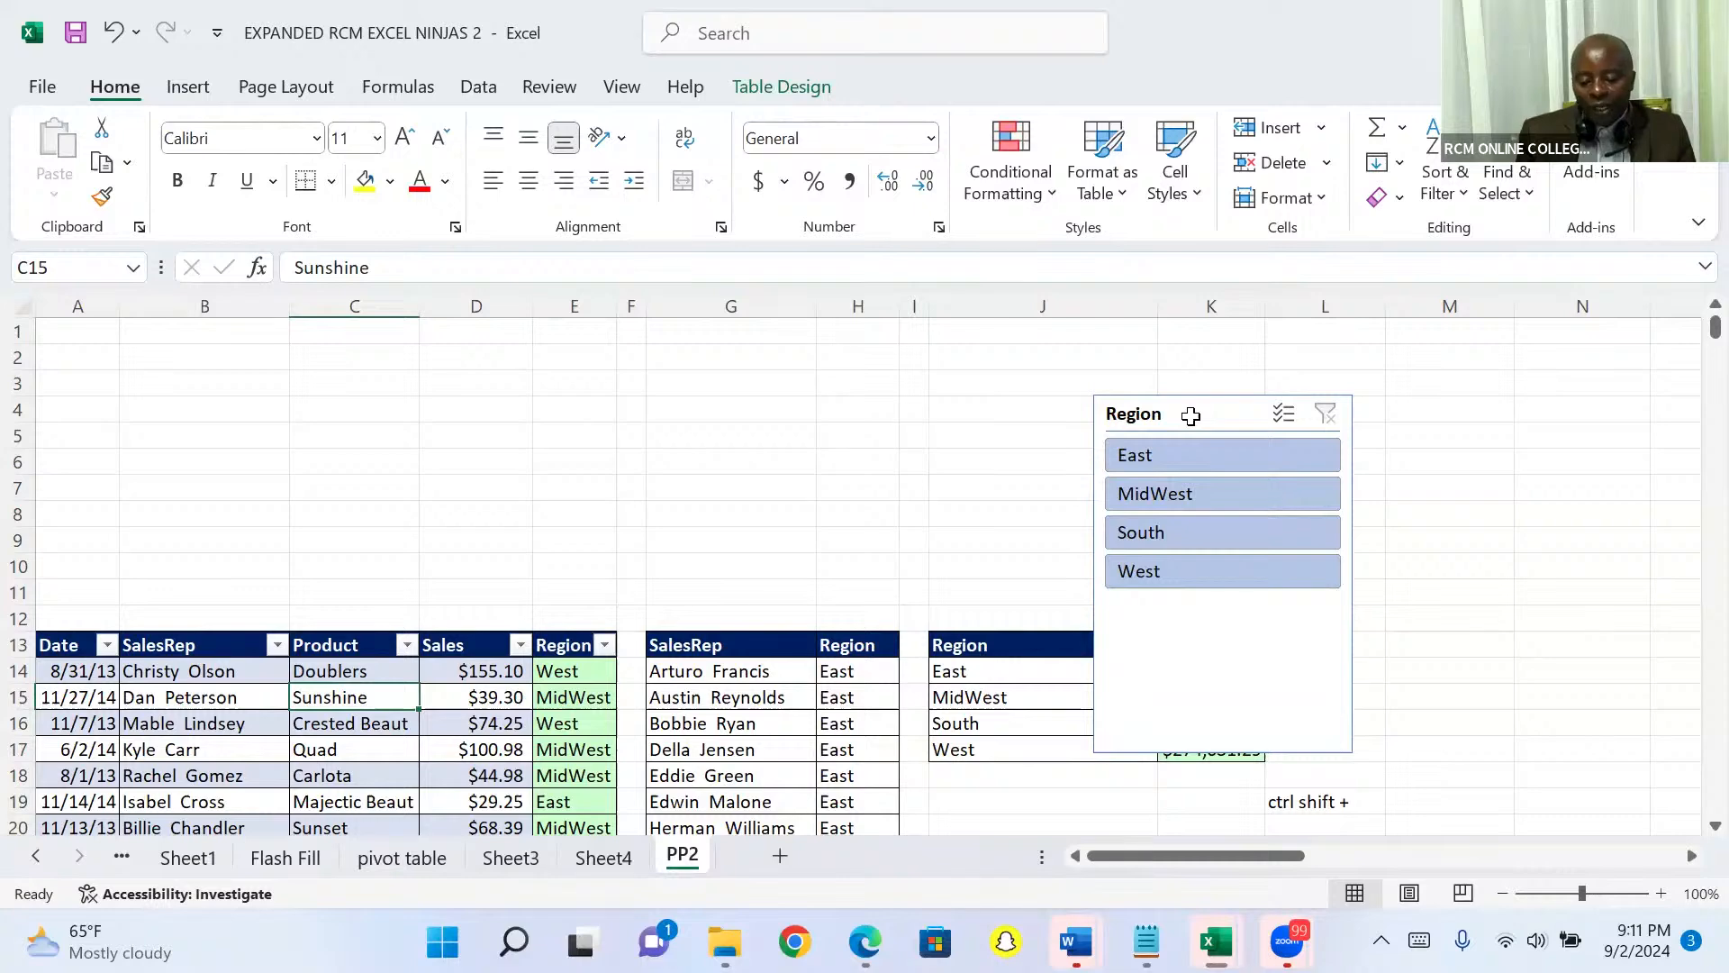
Arrange the Region slicer's buttons in 4 columns, shorten it to one button row and widen it to about 6.78 inches
{"action": "left_click", "coordinate": [1191, 415]}
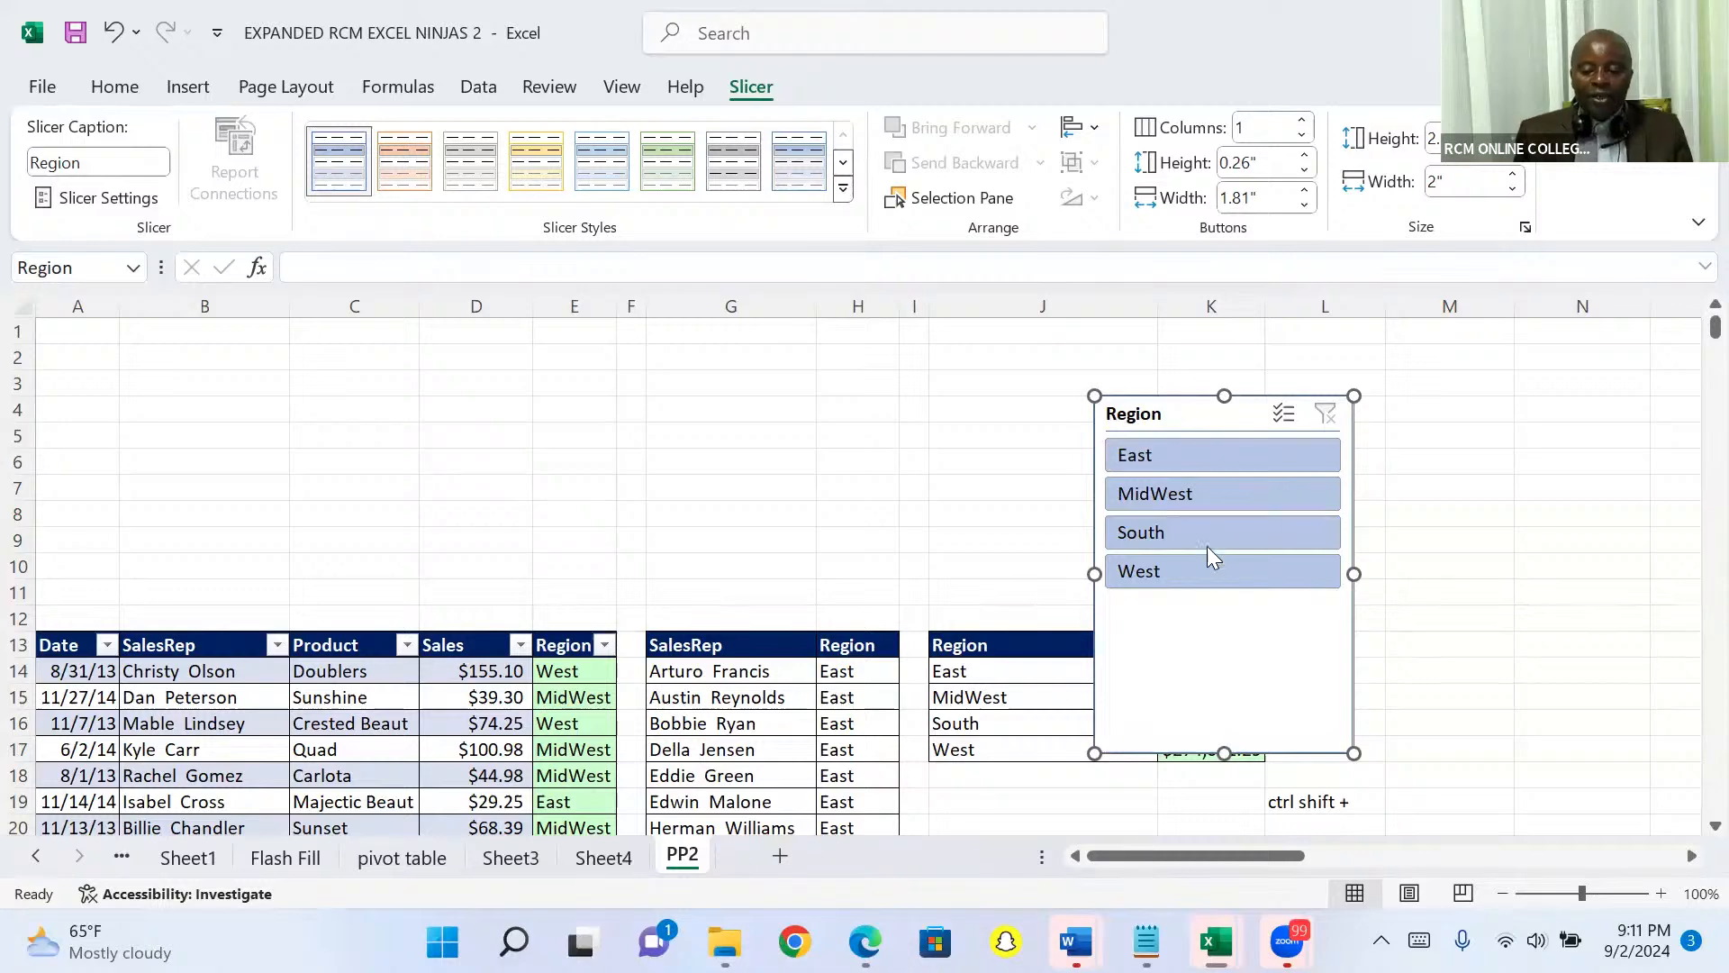
{"action": "left_click", "coordinate": [1304, 120]}
{"action": "left_click", "coordinate": [1304, 120]}
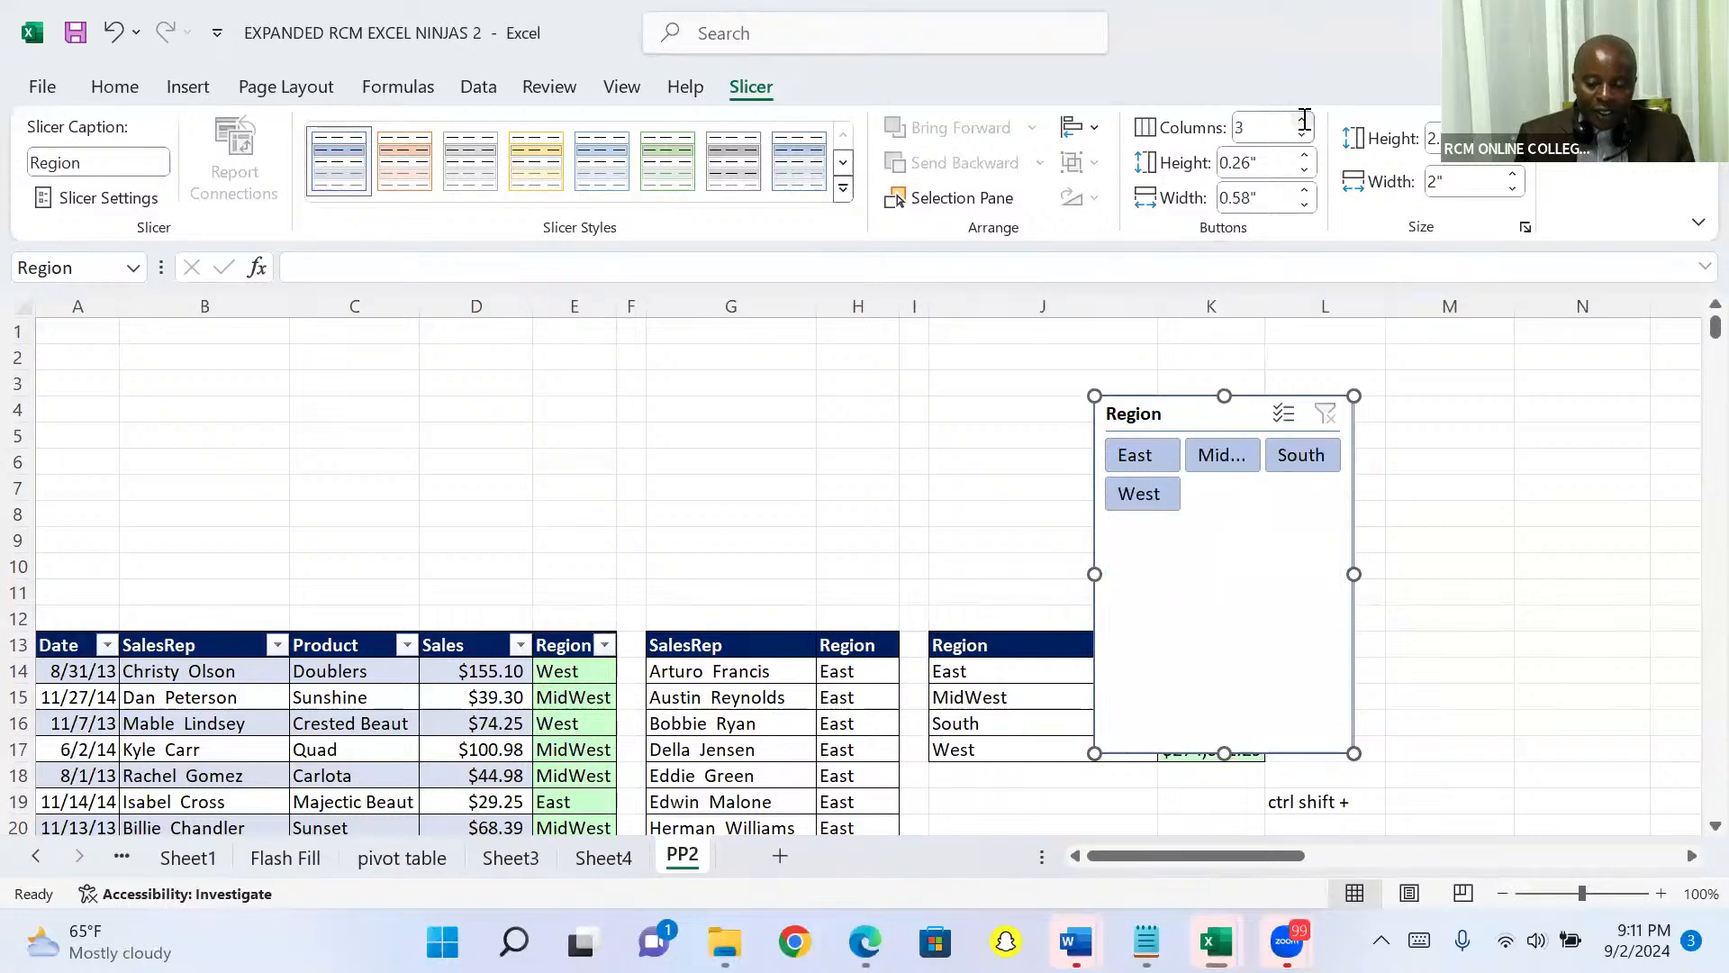
{"action": "left_click", "coordinate": [1304, 119]}
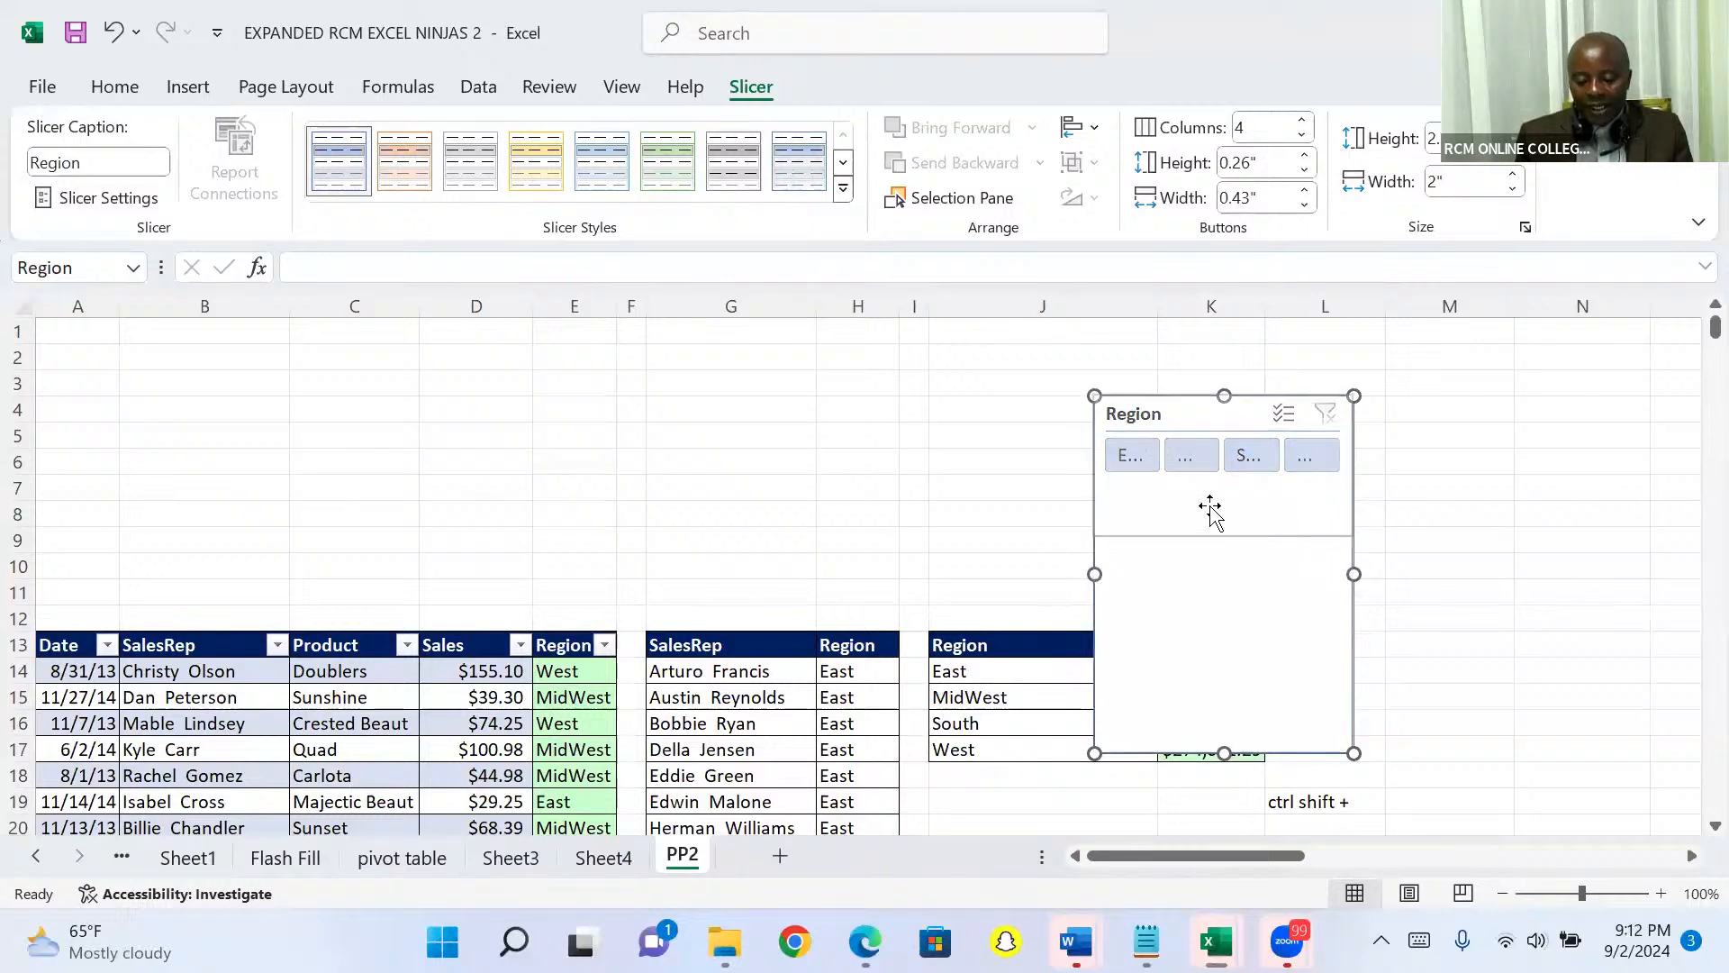
{"action": "left_click_drag", "start_coordinate": [1208, 477], "coordinate": [1211, 481]}
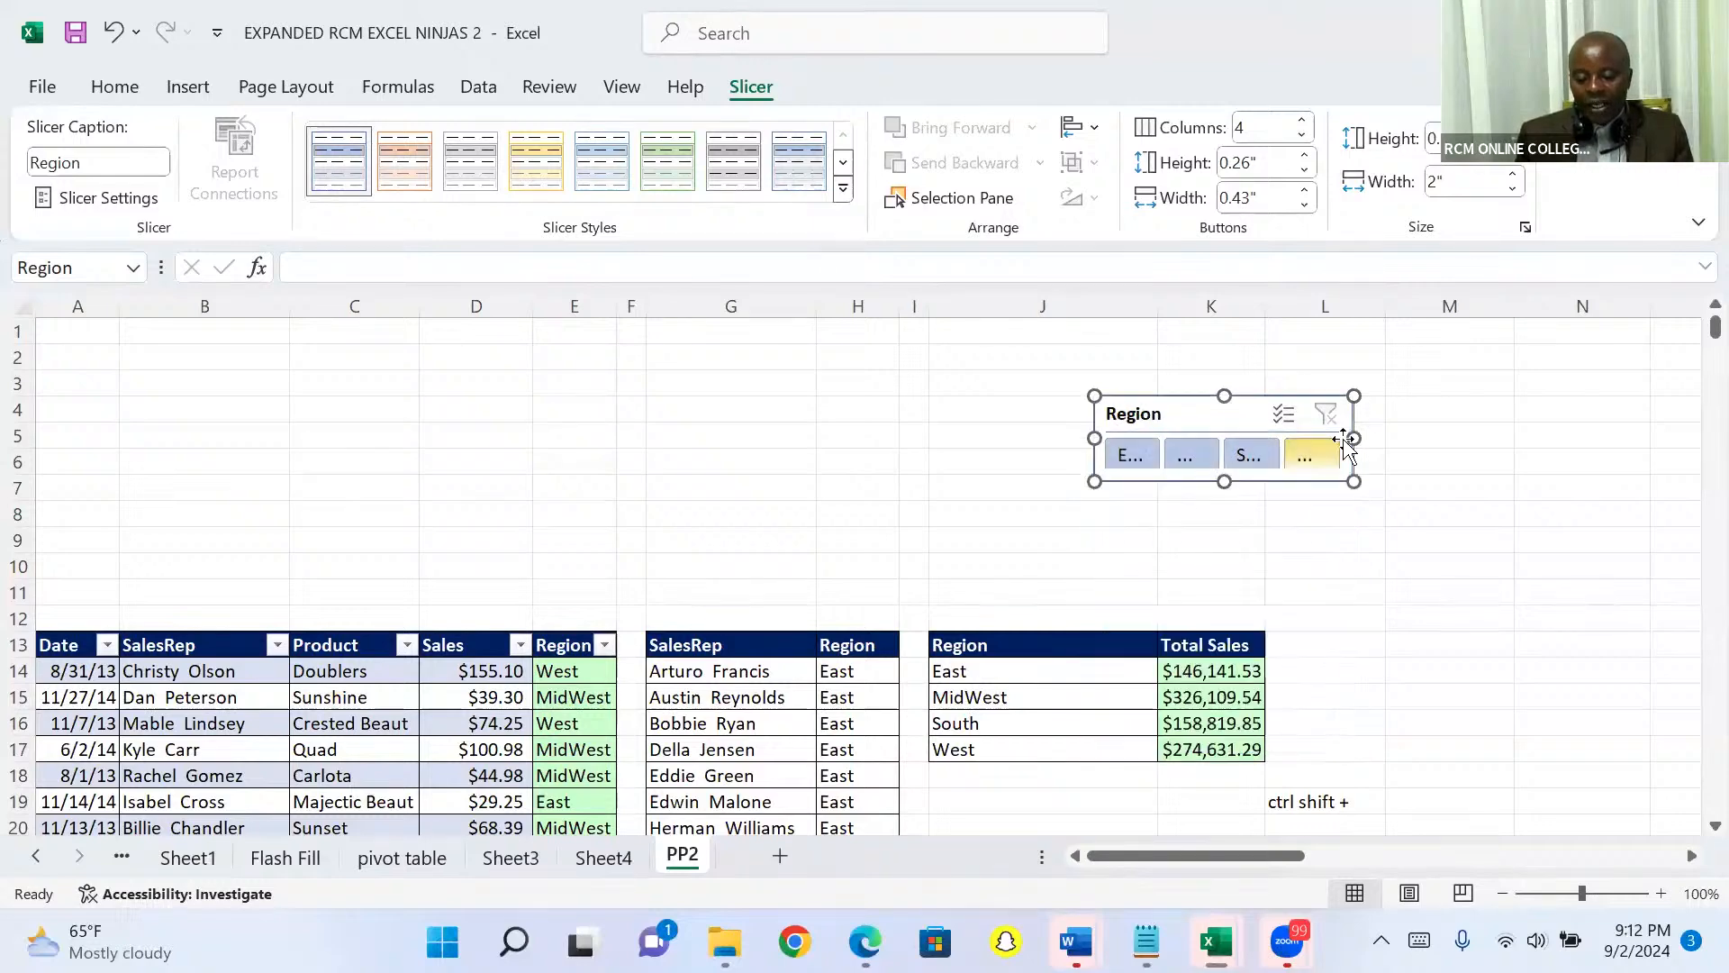
{"action": "left_click_drag", "start_coordinate": [1354, 437], "coordinate": [1701, 407]}
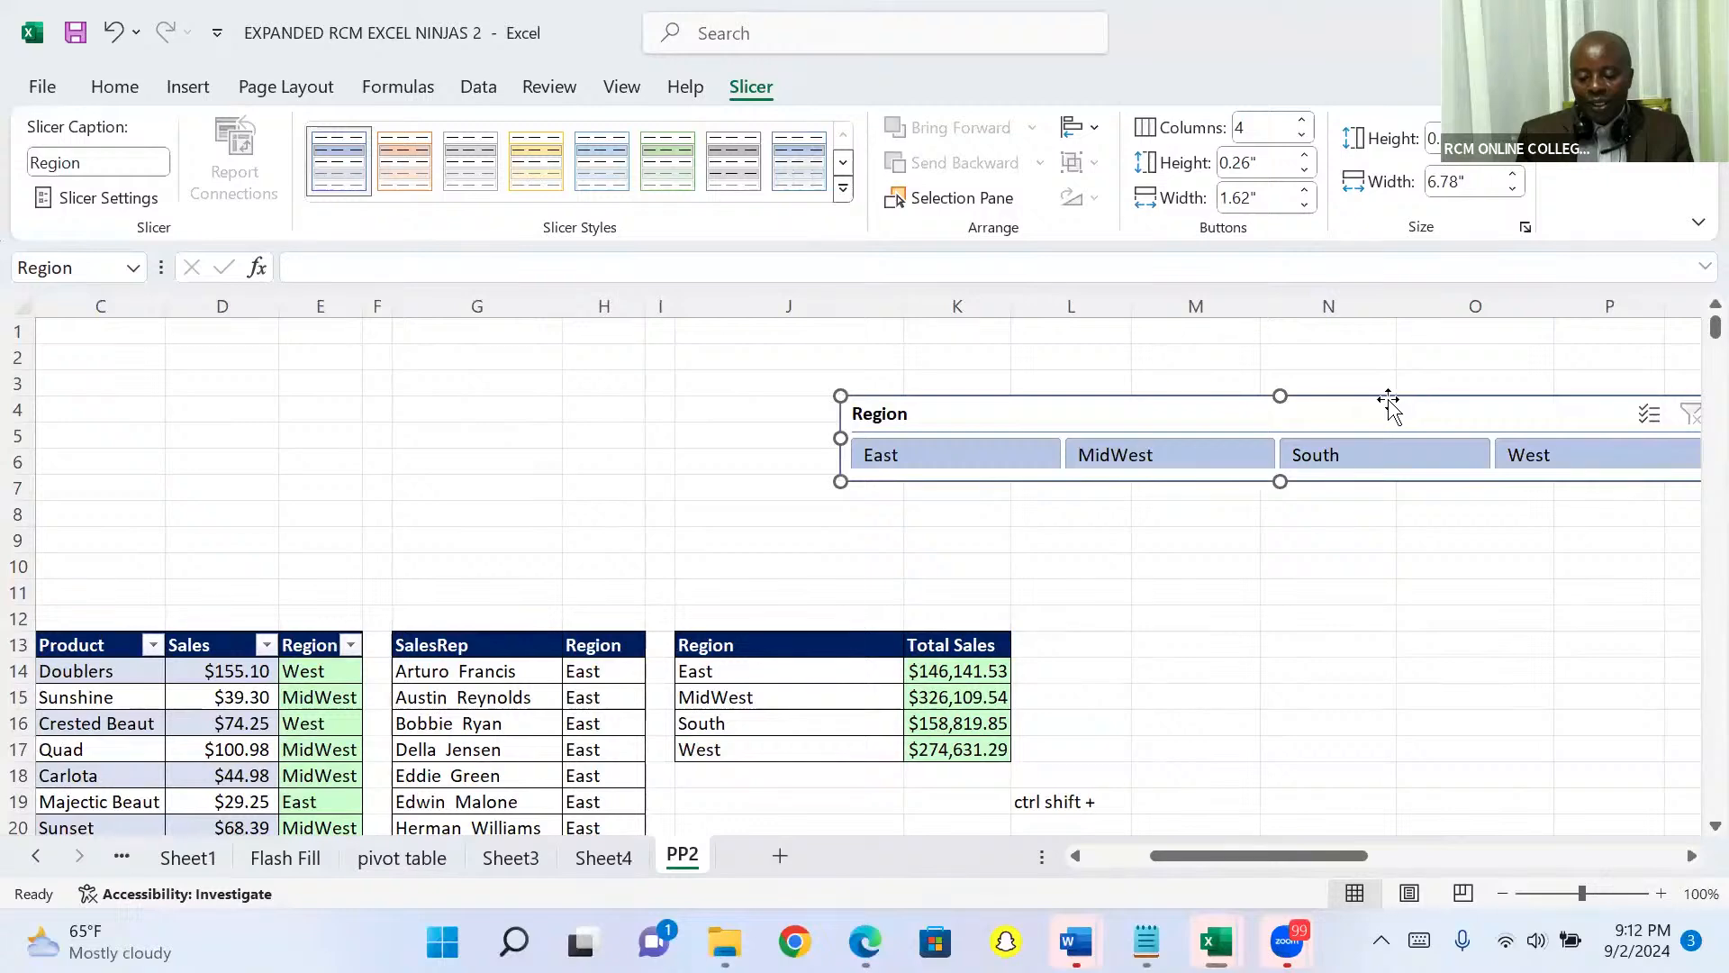
Place the Region slicer in rows 9 to 12 directly above the sales table, starting at column A, and narrow it to about 6.67 inches
{"action": "left_click_drag", "start_coordinate": [1383, 402], "coordinate": [568, 555]}
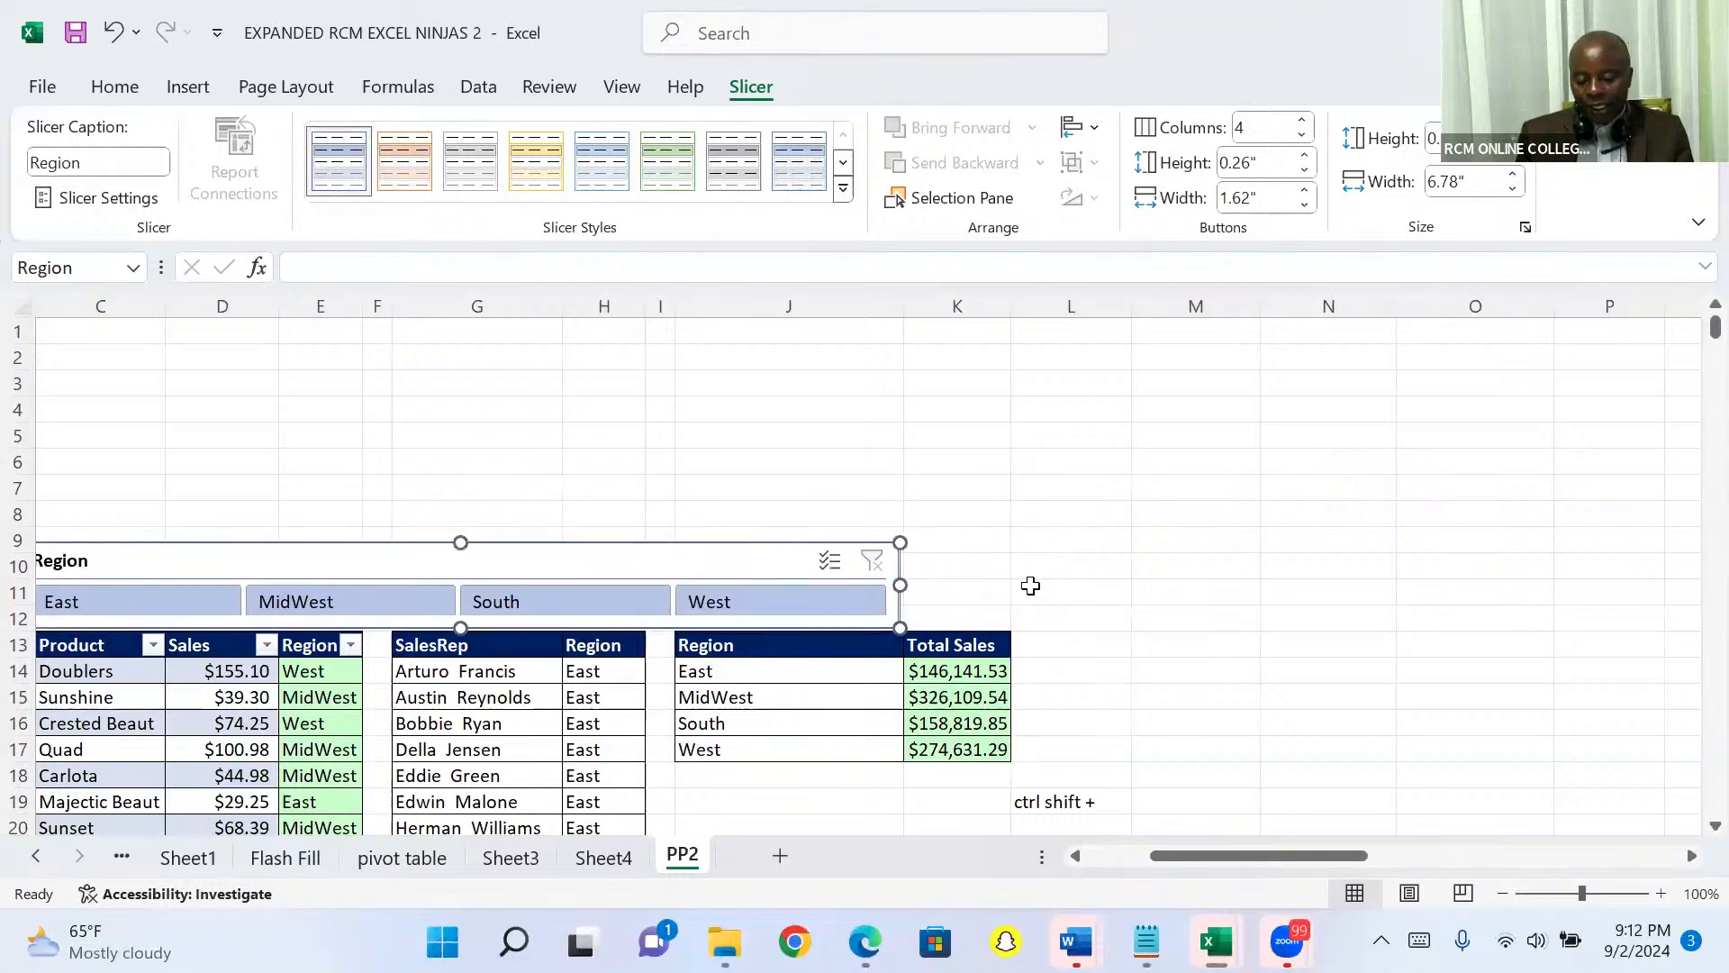
{"action": "scroll", "coordinate": [1239, 718], "scroll_direction": "left", "scroll_amount": 3}
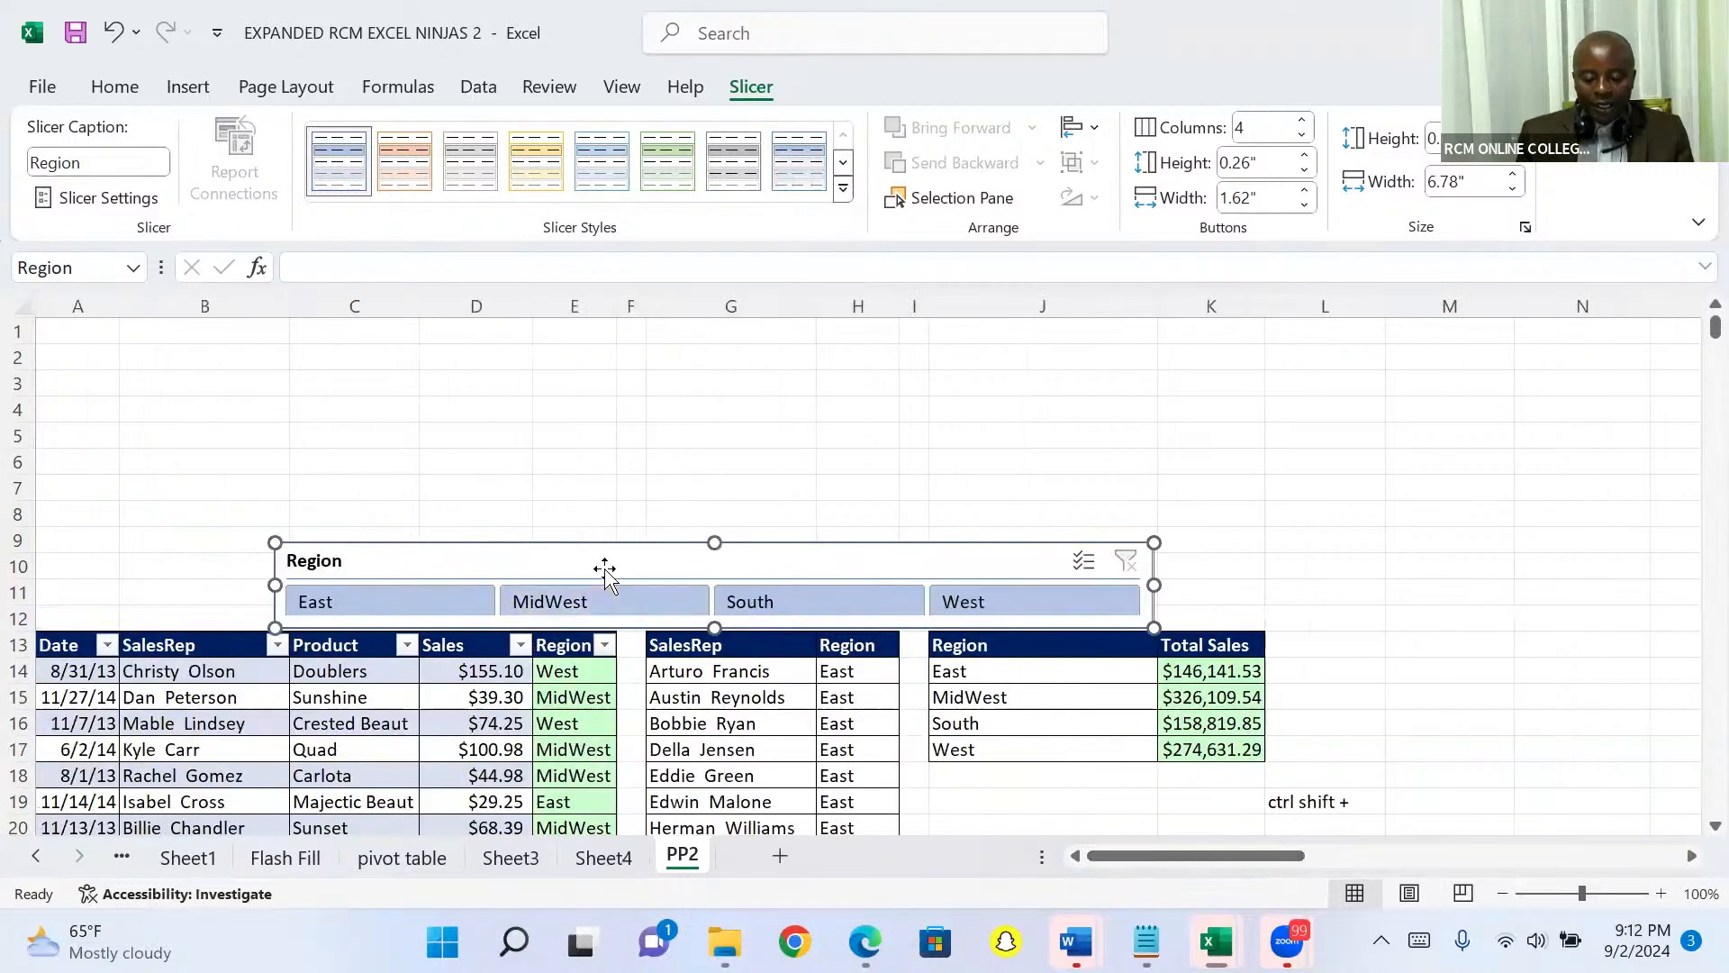
{"action": "left_click_drag", "start_coordinate": [546, 552], "coordinate": [348, 559]}
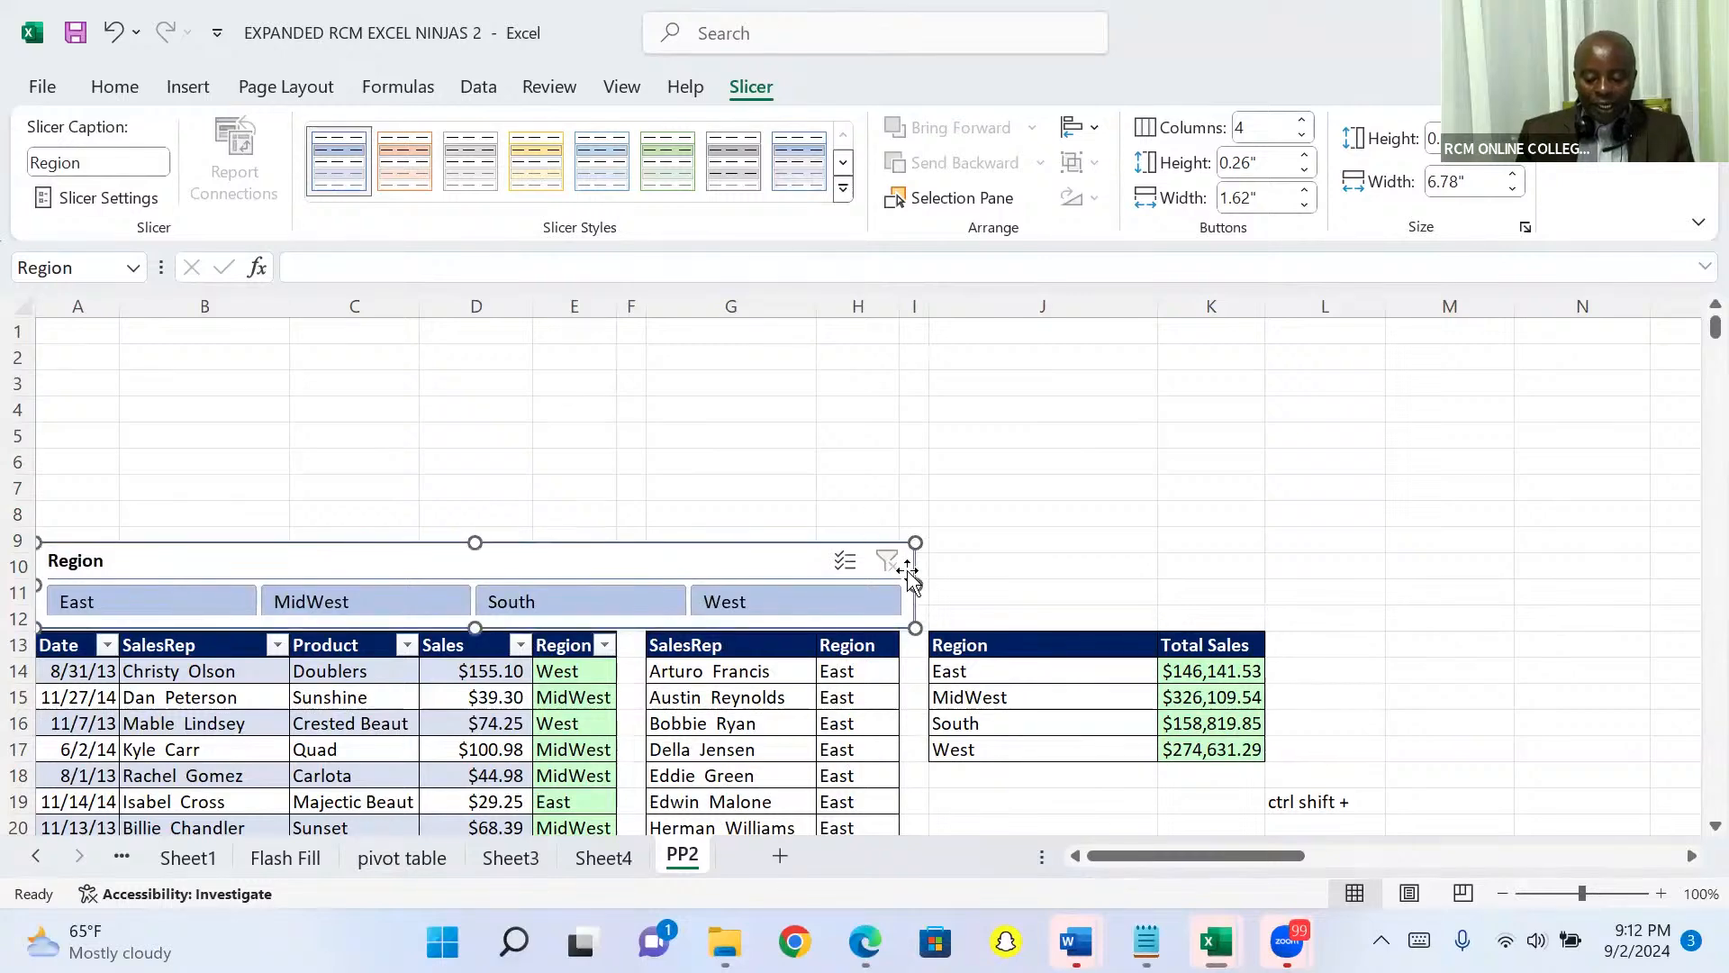
{"action": "left_click_drag", "start_coordinate": [917, 586], "coordinate": [902, 585]}
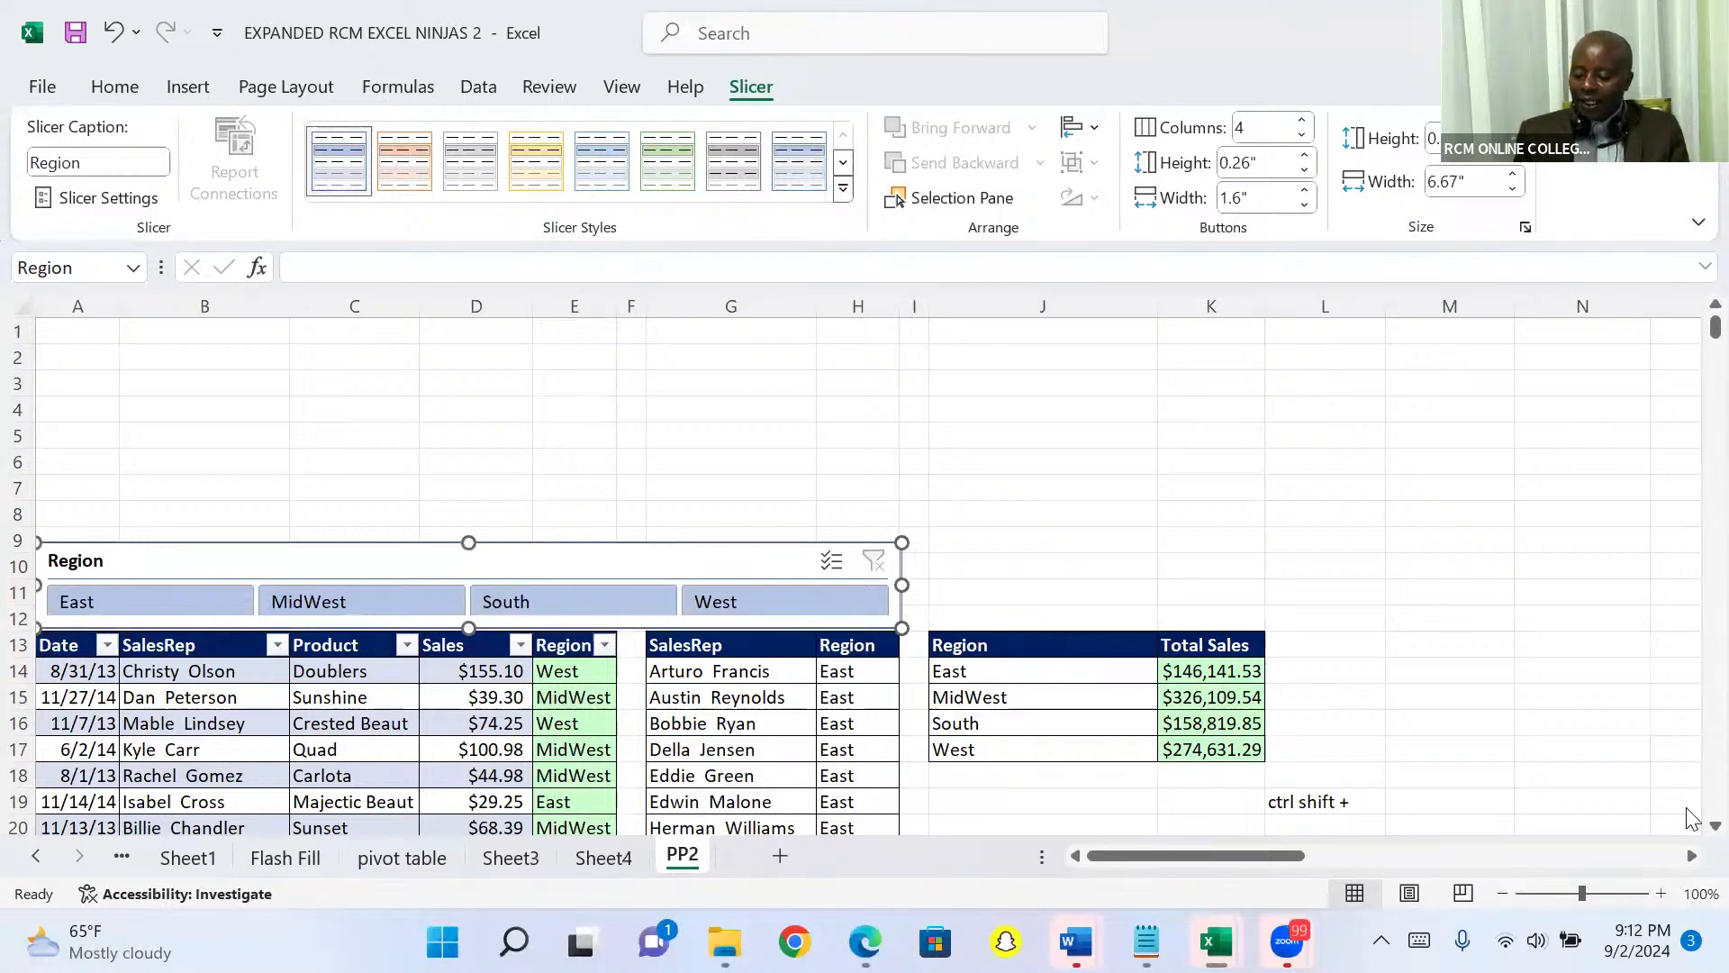
{"action": "scroll", "coordinate": [1689, 824], "scroll_direction": "down", "scroll_amount": 1}
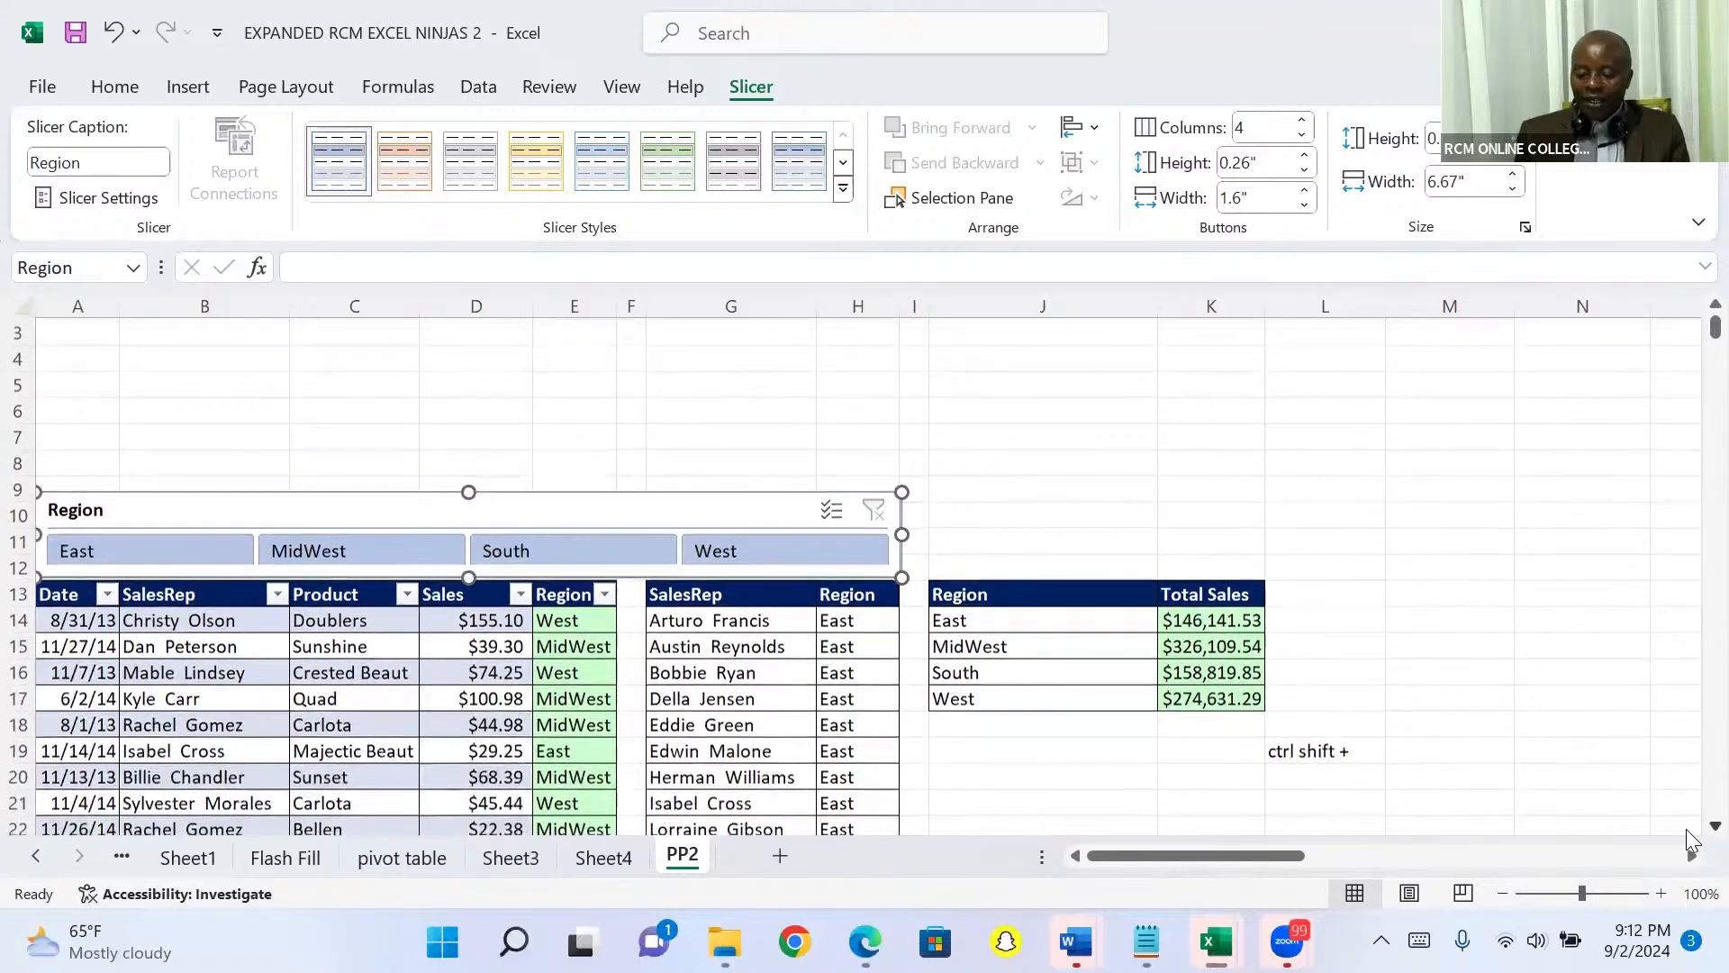
Filter the sales table to the East region with the slicer and check the Sales total in the table's last row
{"action": "scroll", "coordinate": [1689, 840], "scroll_direction": "down", "scroll_amount": 2}
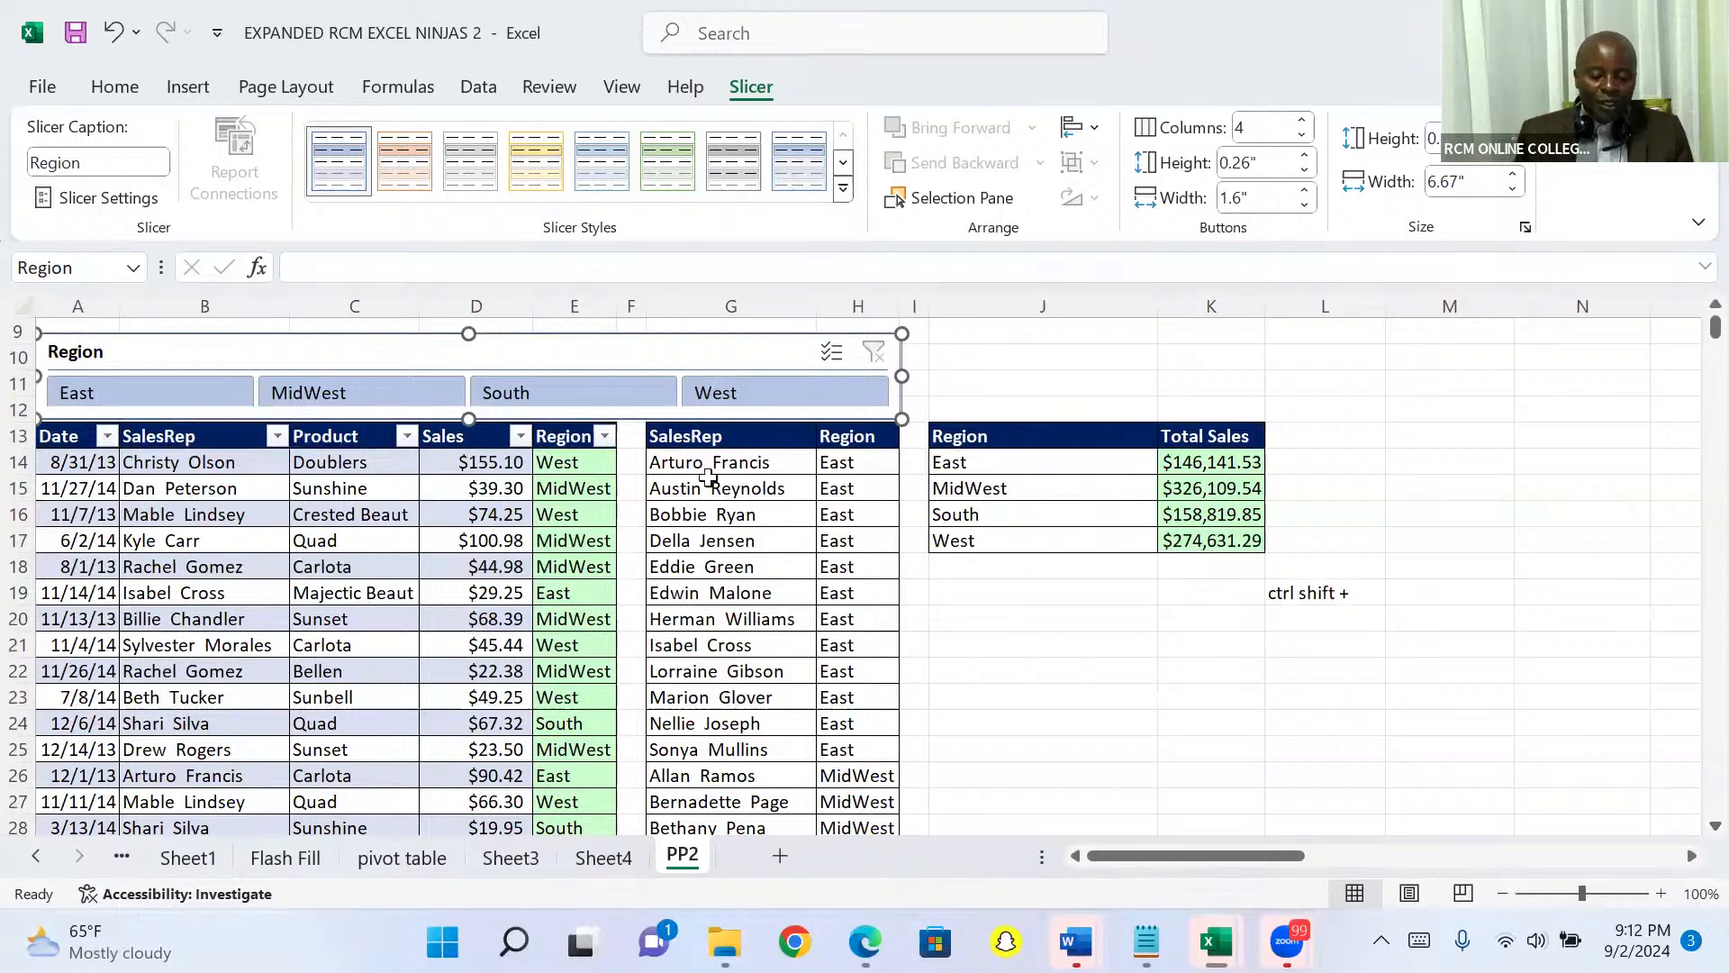
{"action": "left_click", "coordinate": [167, 393]}
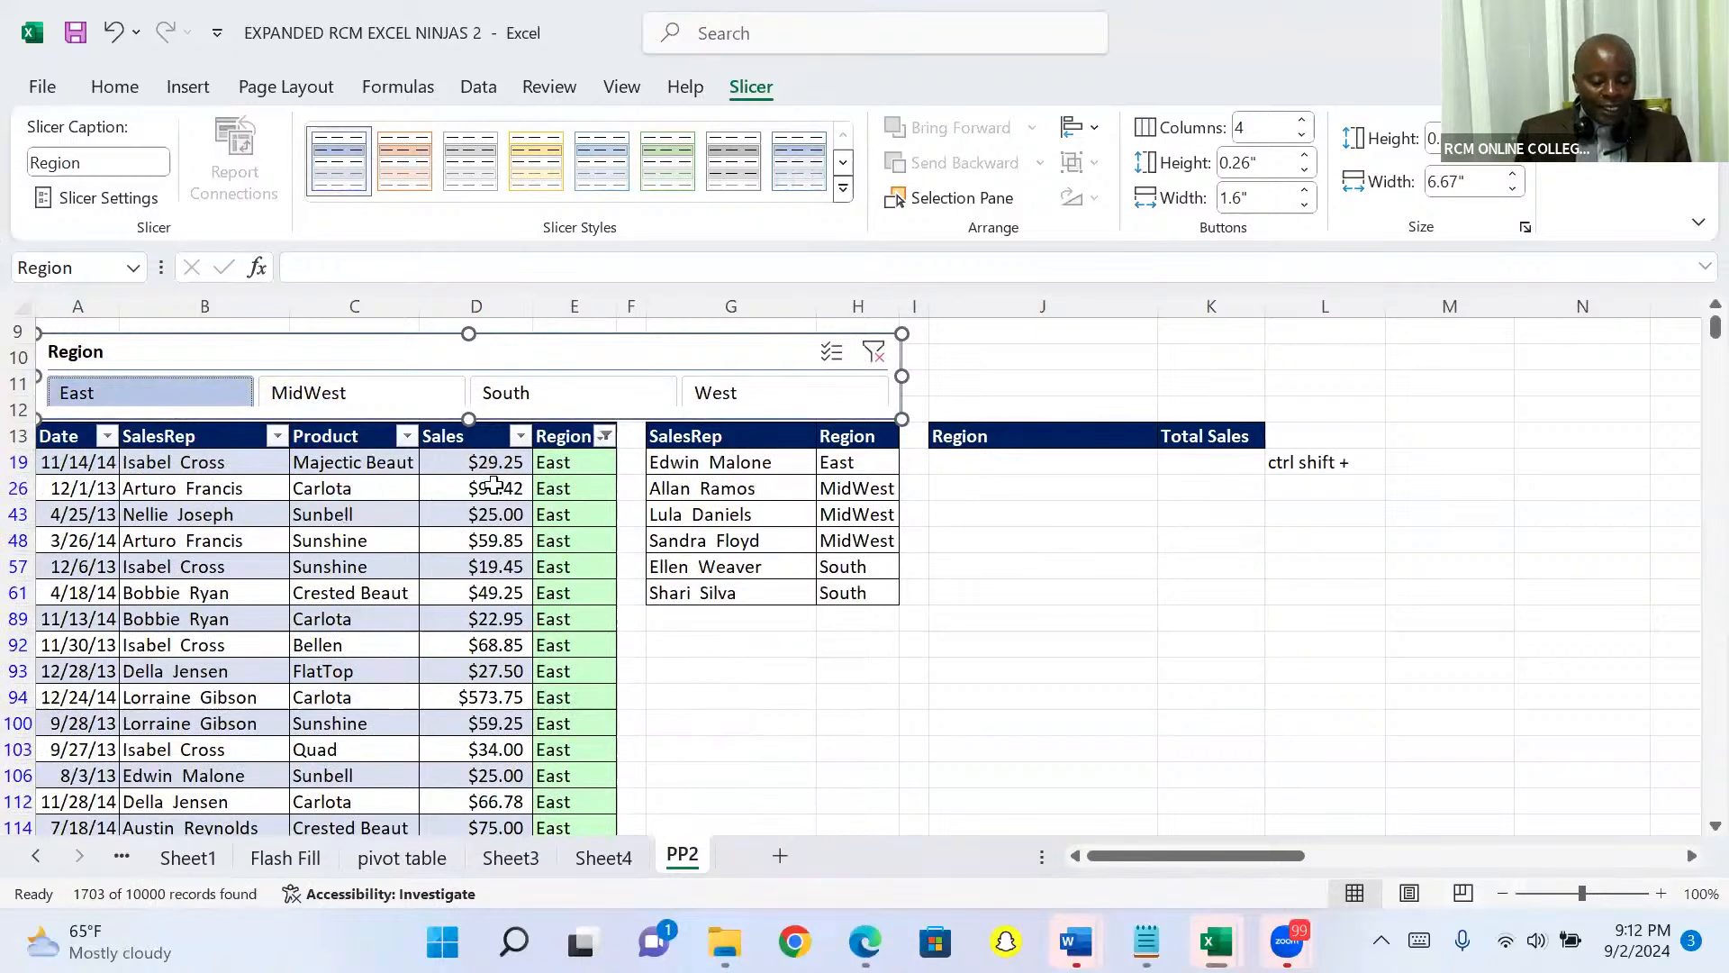
{"action": "left_click", "coordinate": [564, 463]}
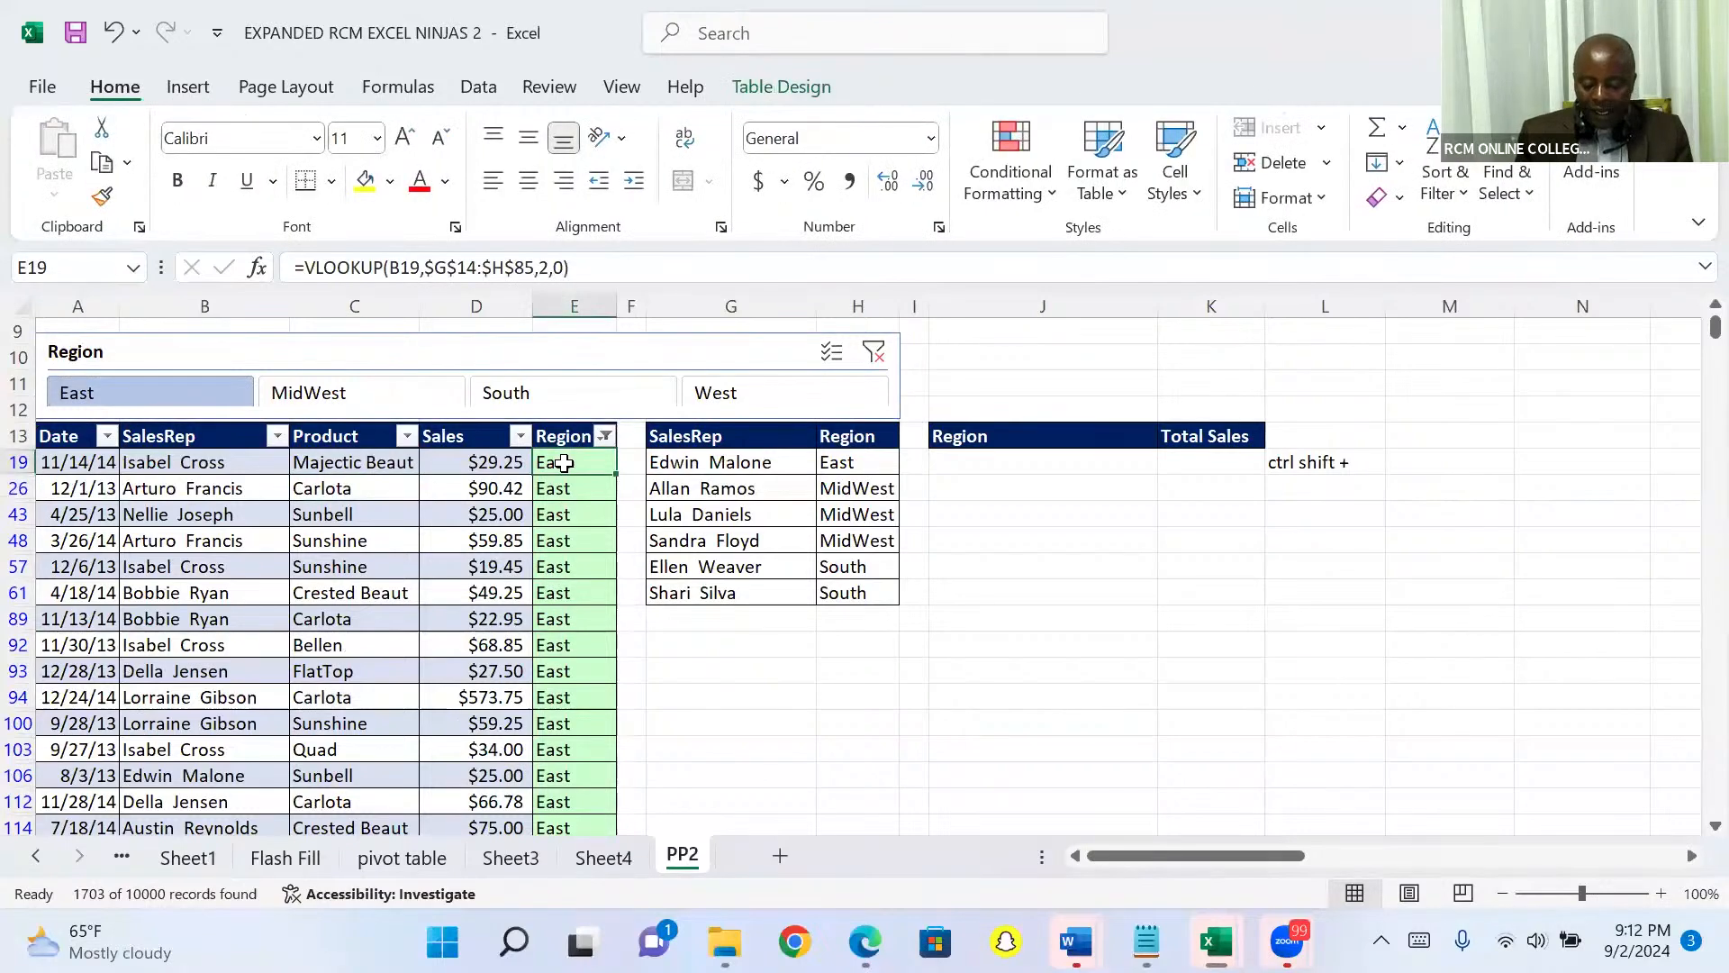
{"action": "key", "text": "ctrl+Down"}
{"action": "key", "text": "Down"}
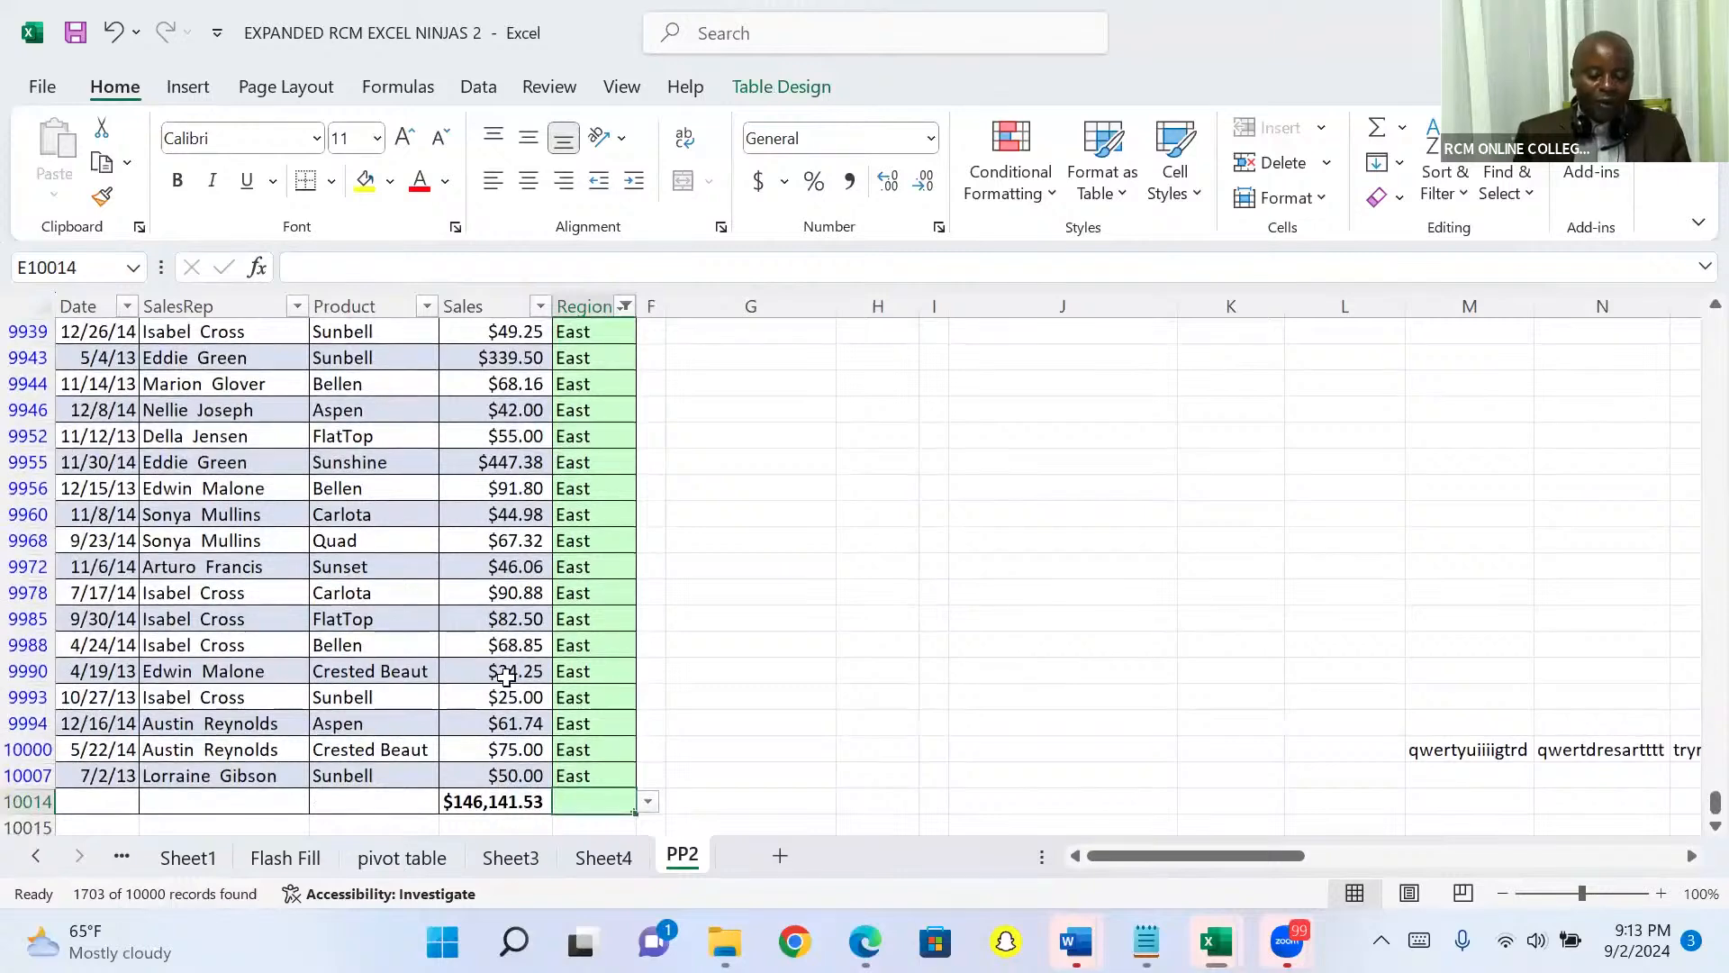
{"action": "key", "text": "Left"}
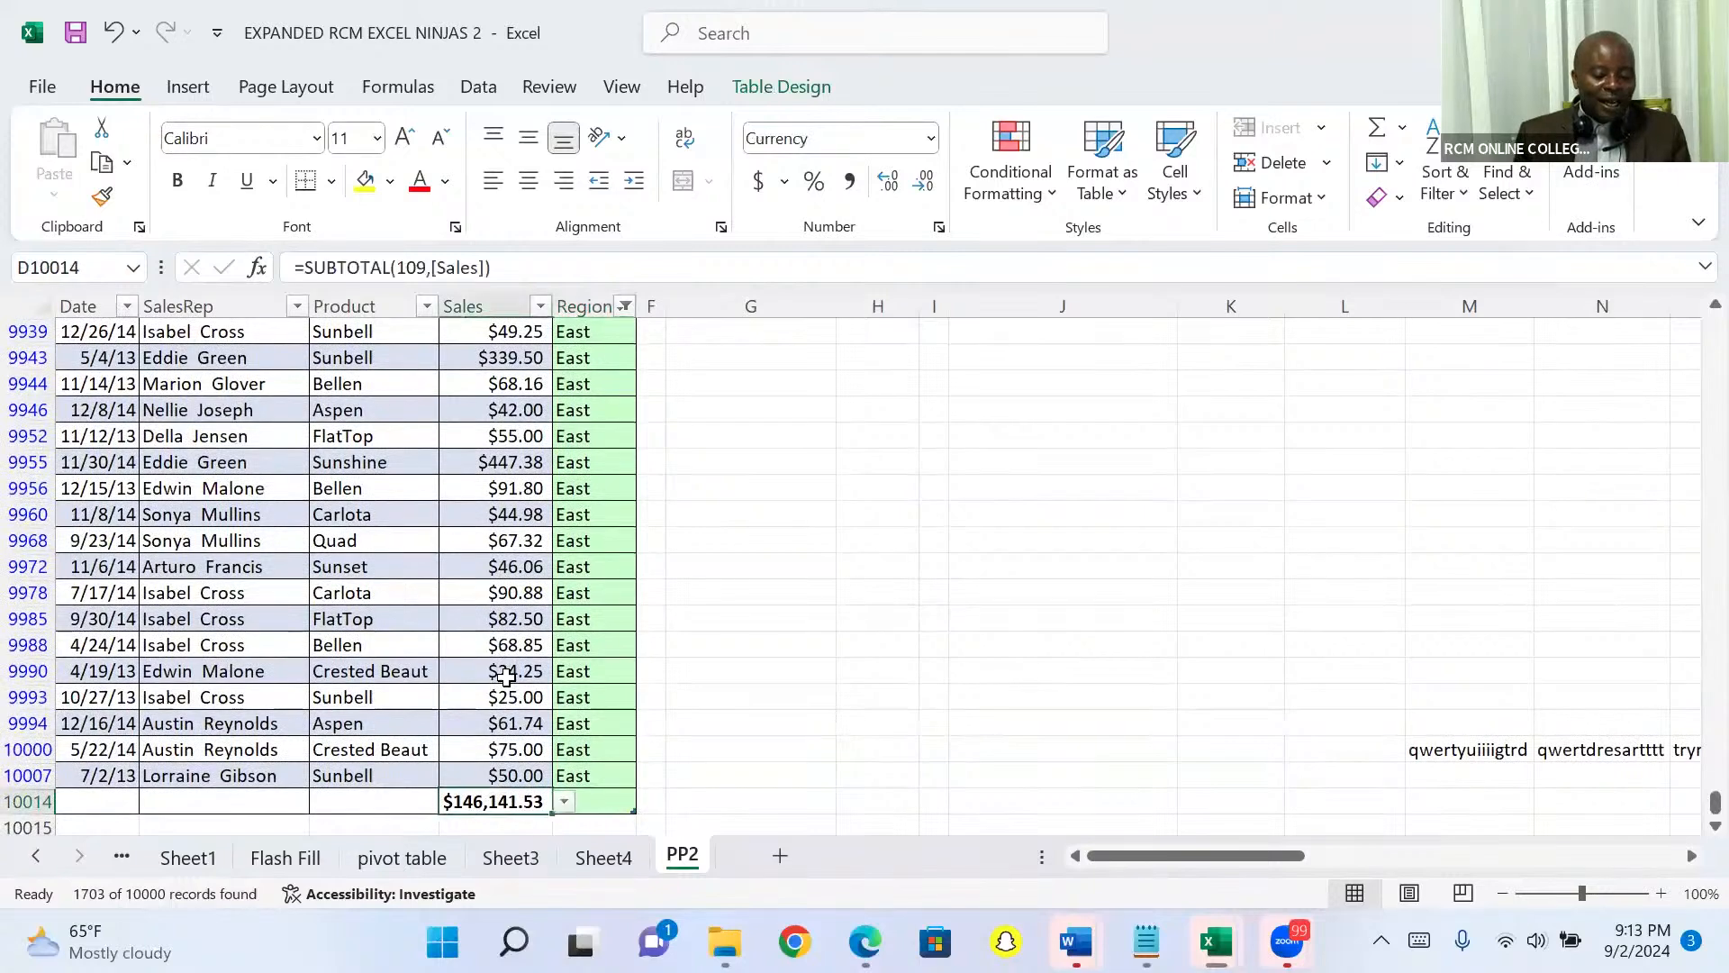
Return to the head of the sales table and filter it to the MidWest and South regions with the slicer
{"action": "key", "text": "ctrl+Up"}
{"action": "key", "text": "ctrl+Up"}
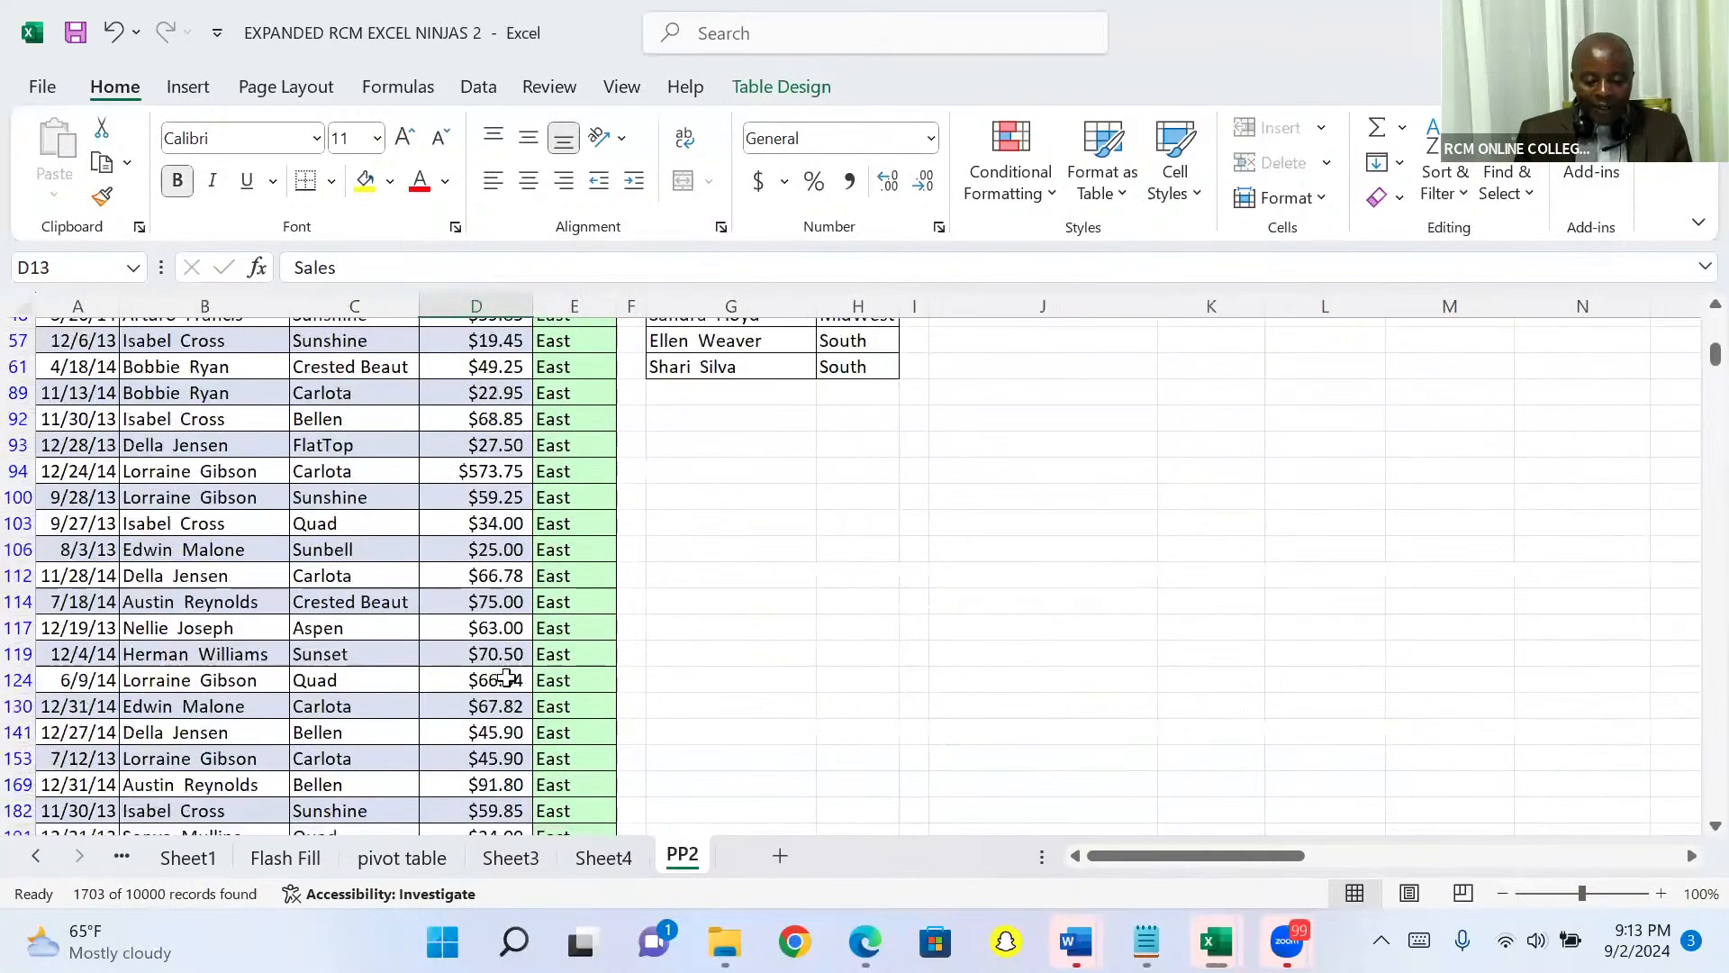
{"action": "key", "text": "Down"}
{"action": "key", "text": "Down"}
{"action": "key", "text": "Down"}
{"action": "key", "text": "Down"}
{"action": "key", "text": "Down"}
{"action": "key", "text": "Down"}
{"action": "key", "text": "Down"}
{"action": "key", "text": "Down"}
{"action": "key", "text": "Down"}
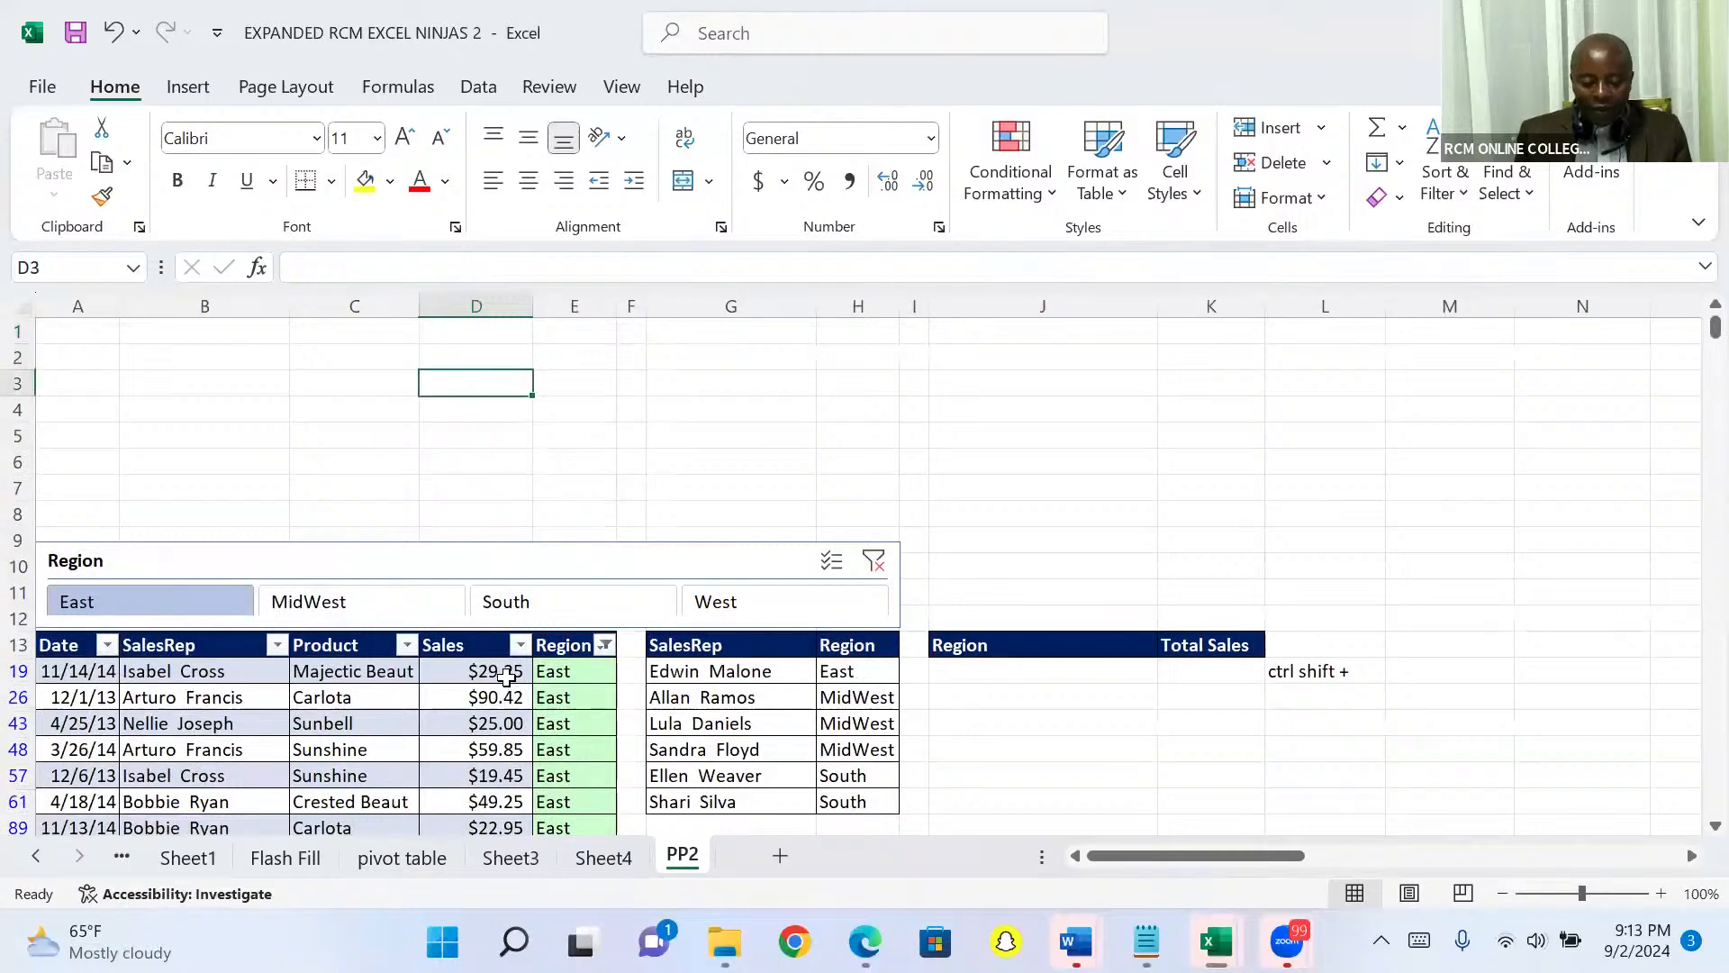
{"action": "key", "text": "Down"}
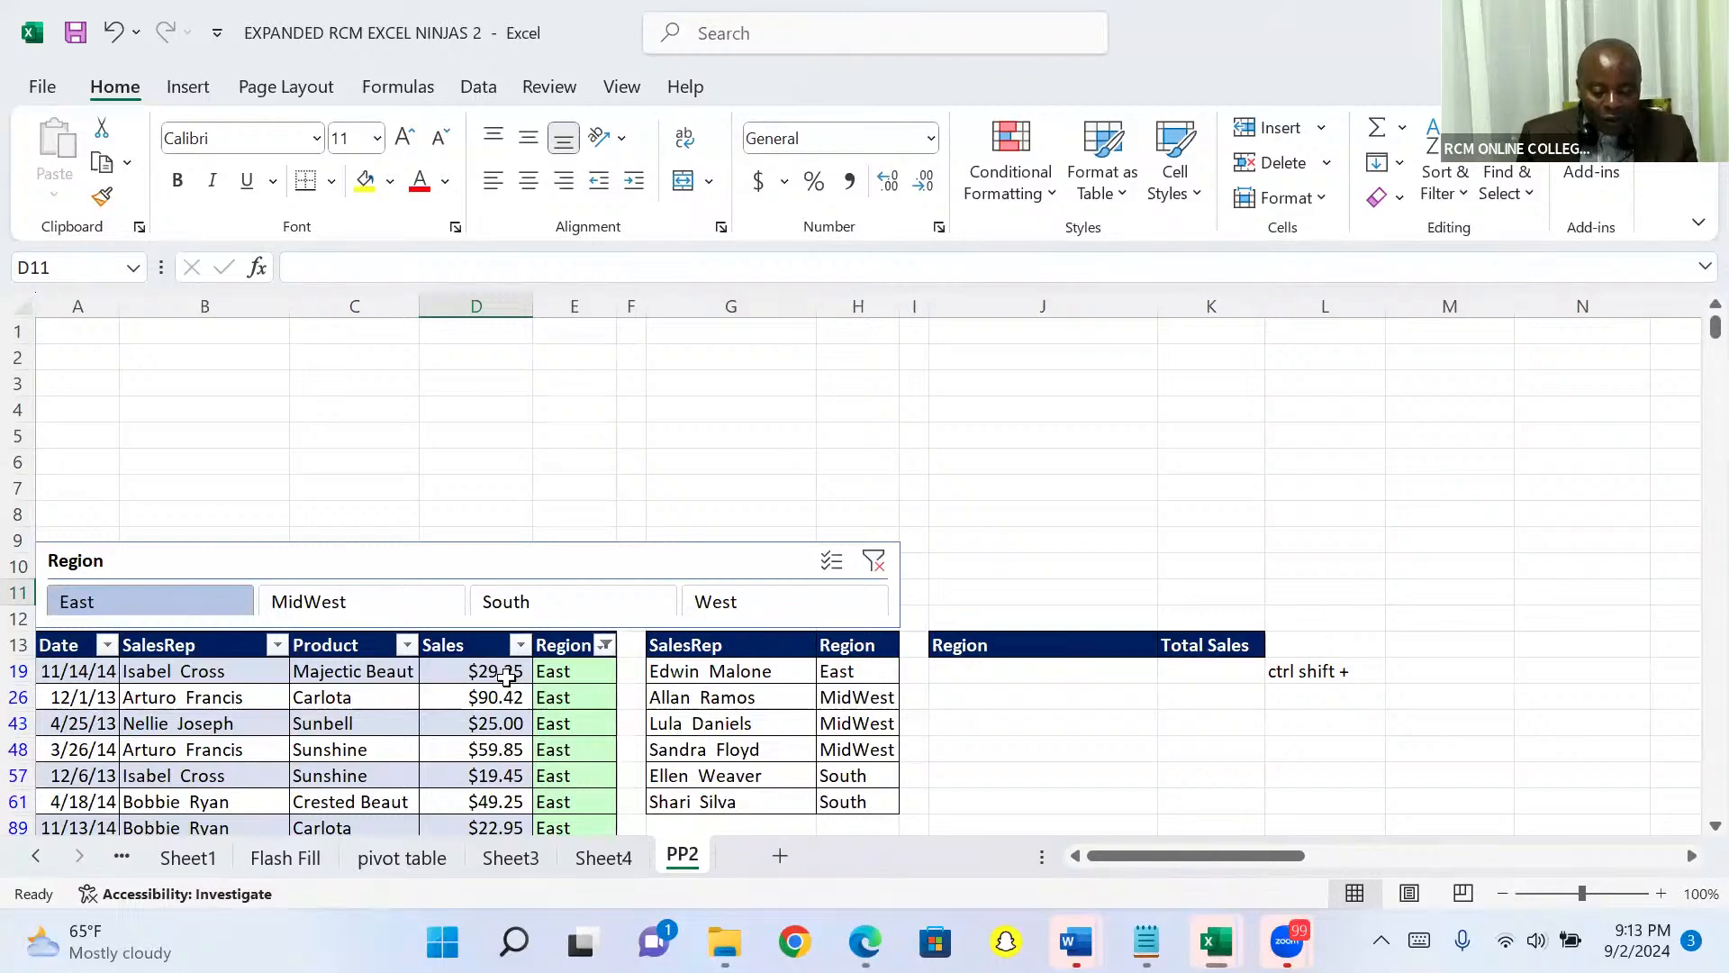
{"action": "left_click", "coordinate": [350, 608]}
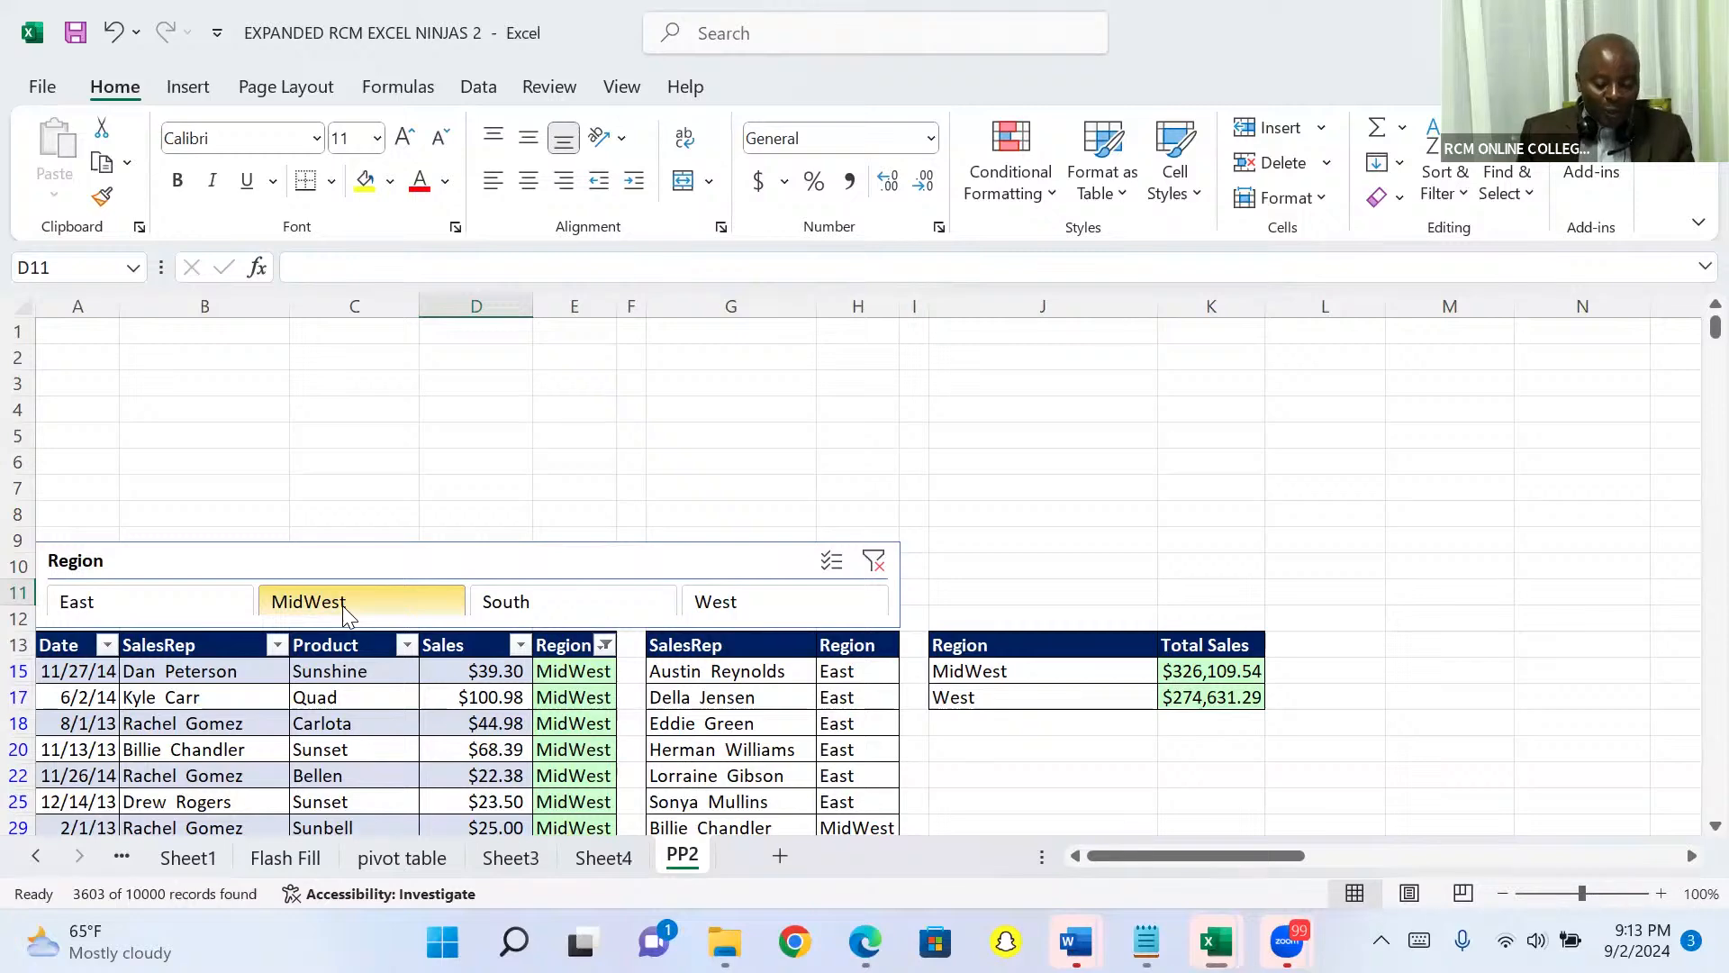
{"action": "left_click", "coordinate": [511, 609], "text": "ctrl"}
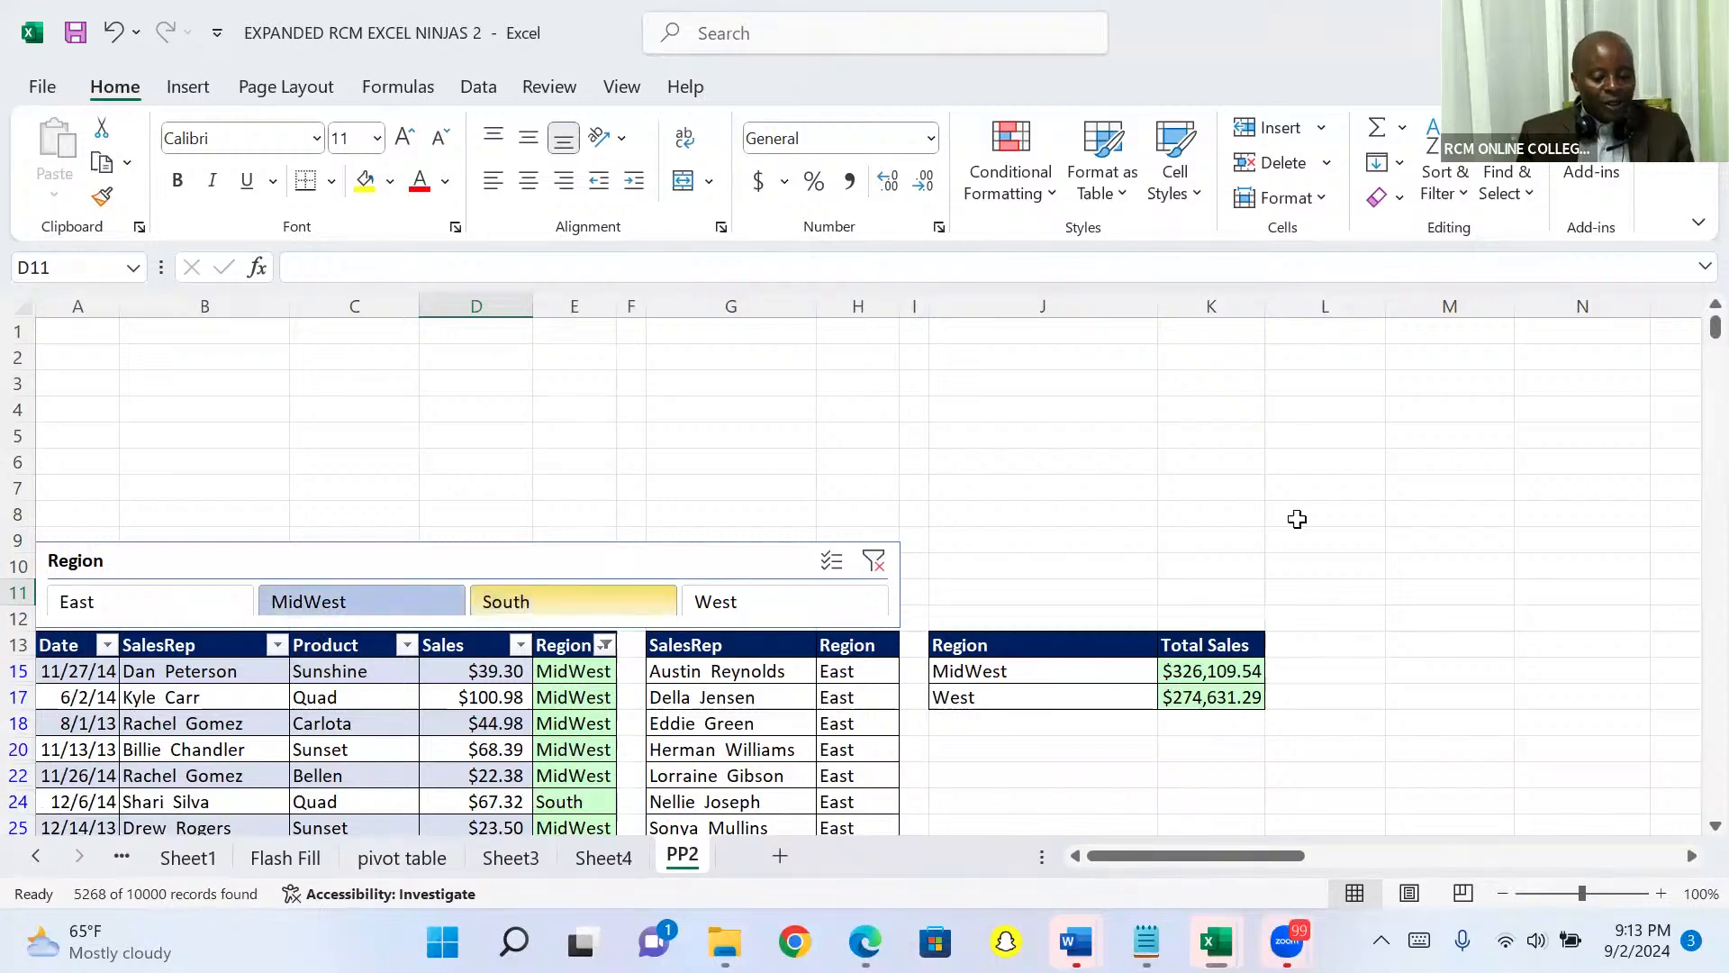
Delete the Region slicer above the sales table
{"action": "scroll", "coordinate": [960, 694], "scroll_direction": "down", "scroll_amount": 2}
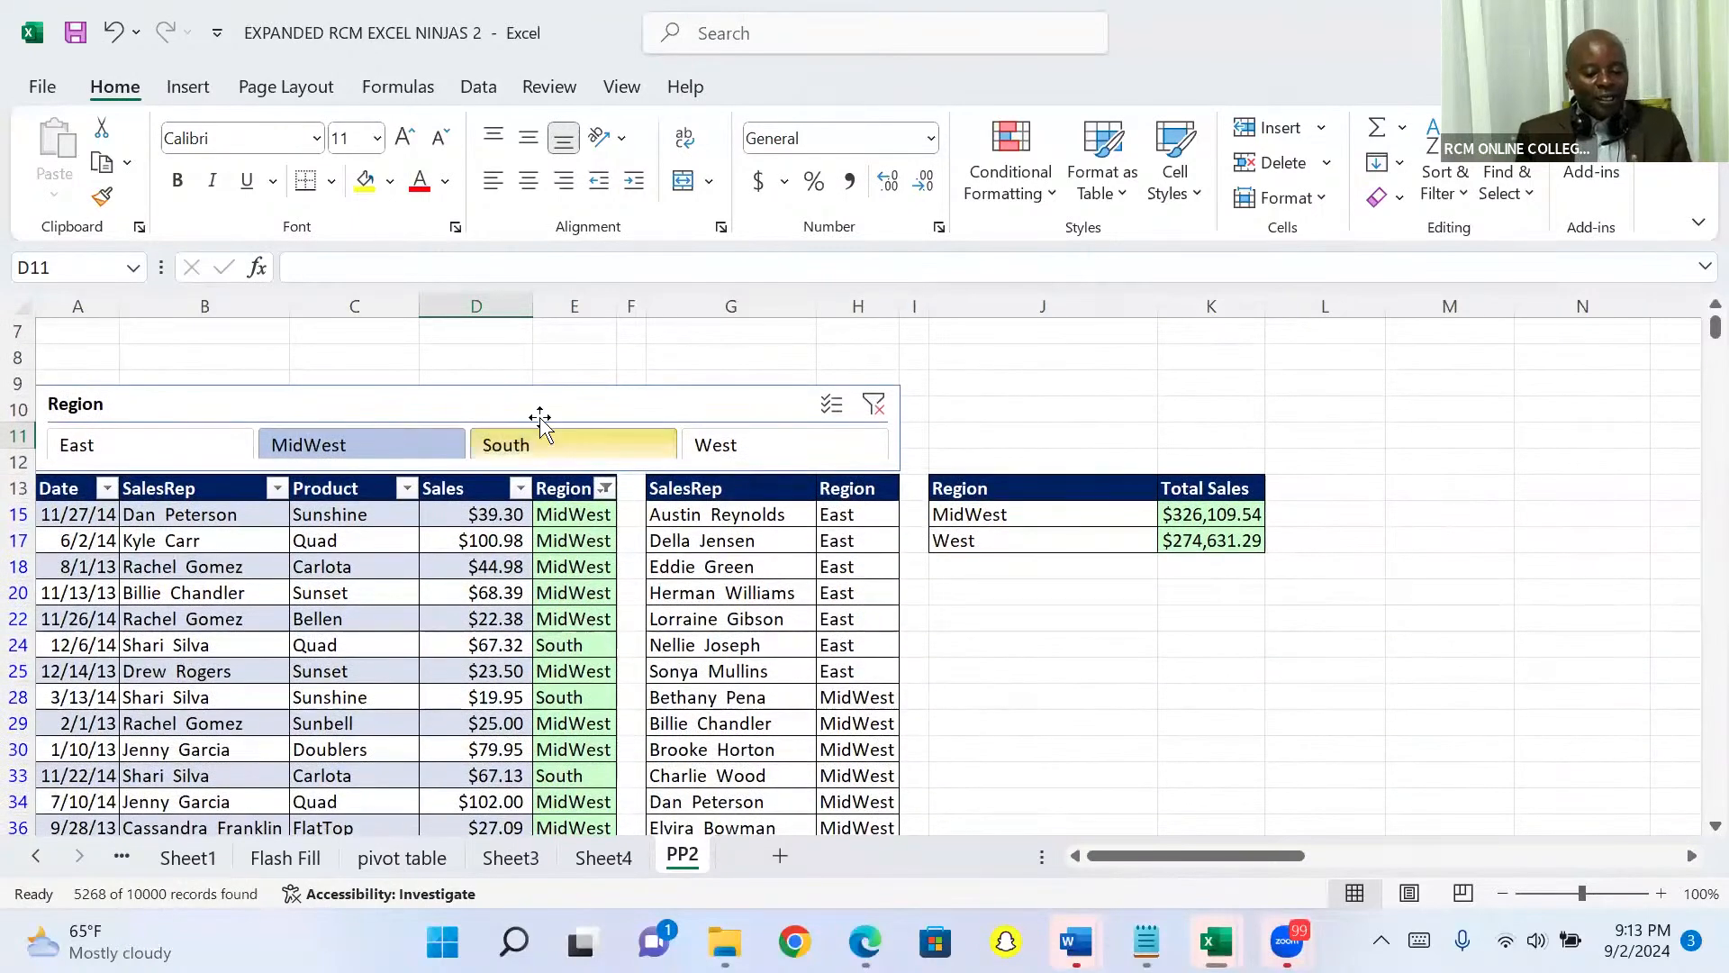
{"action": "left_click", "coordinate": [519, 403]}
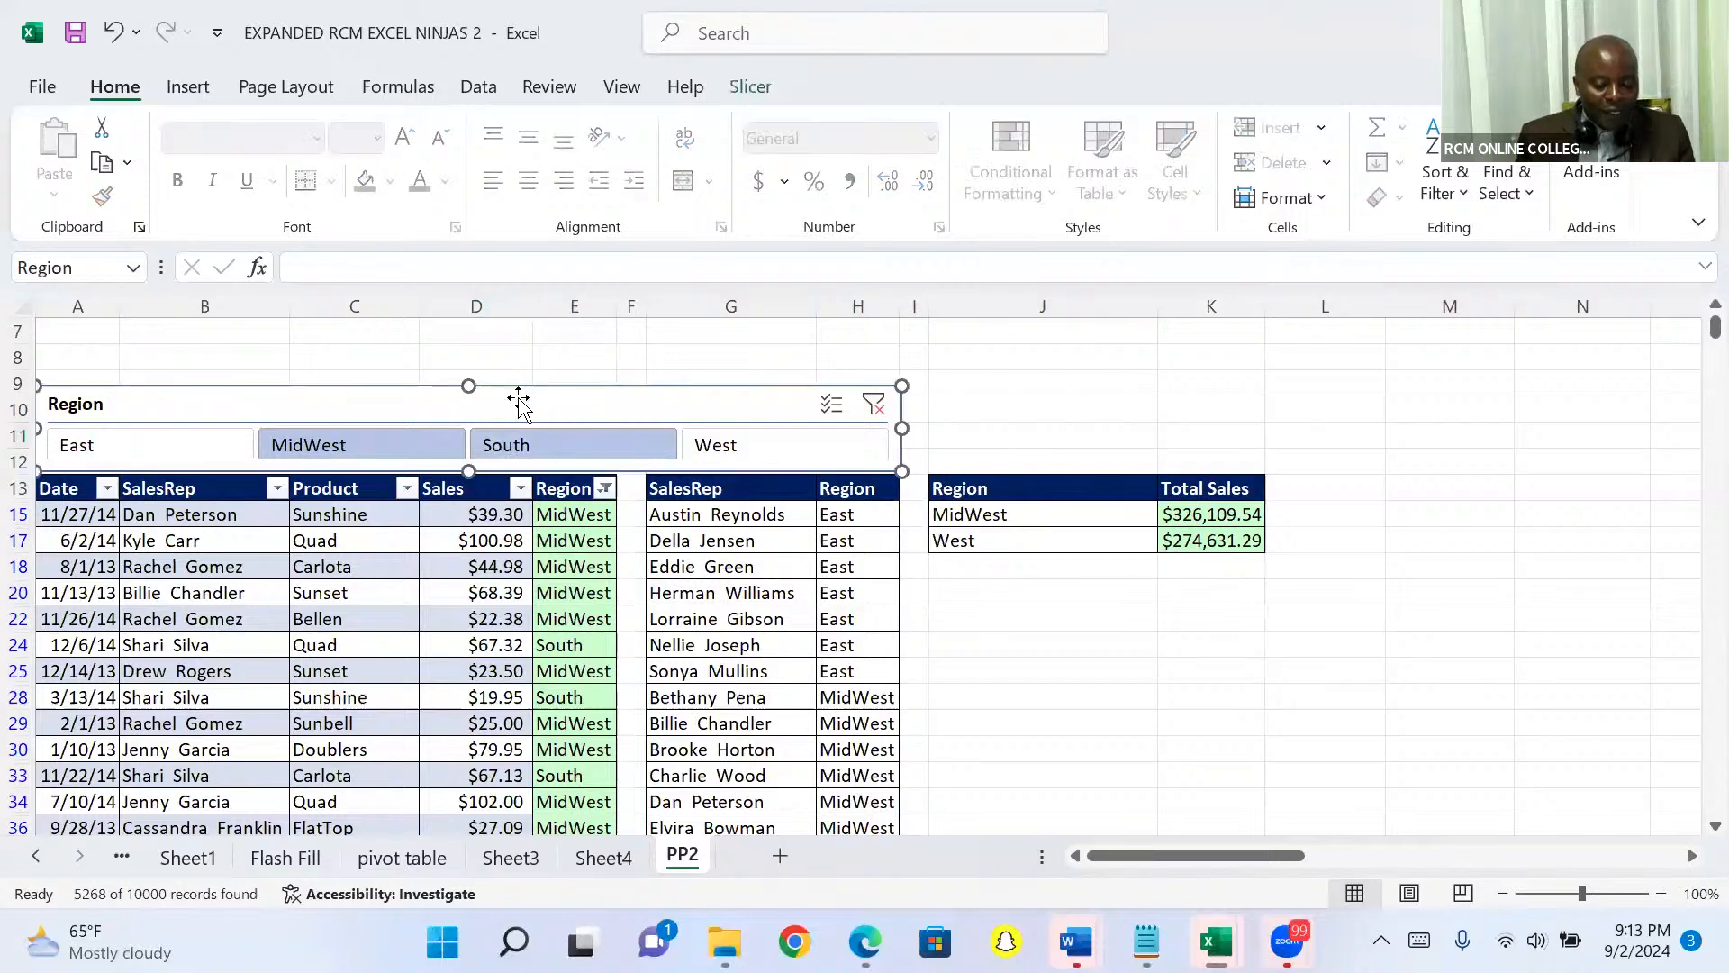
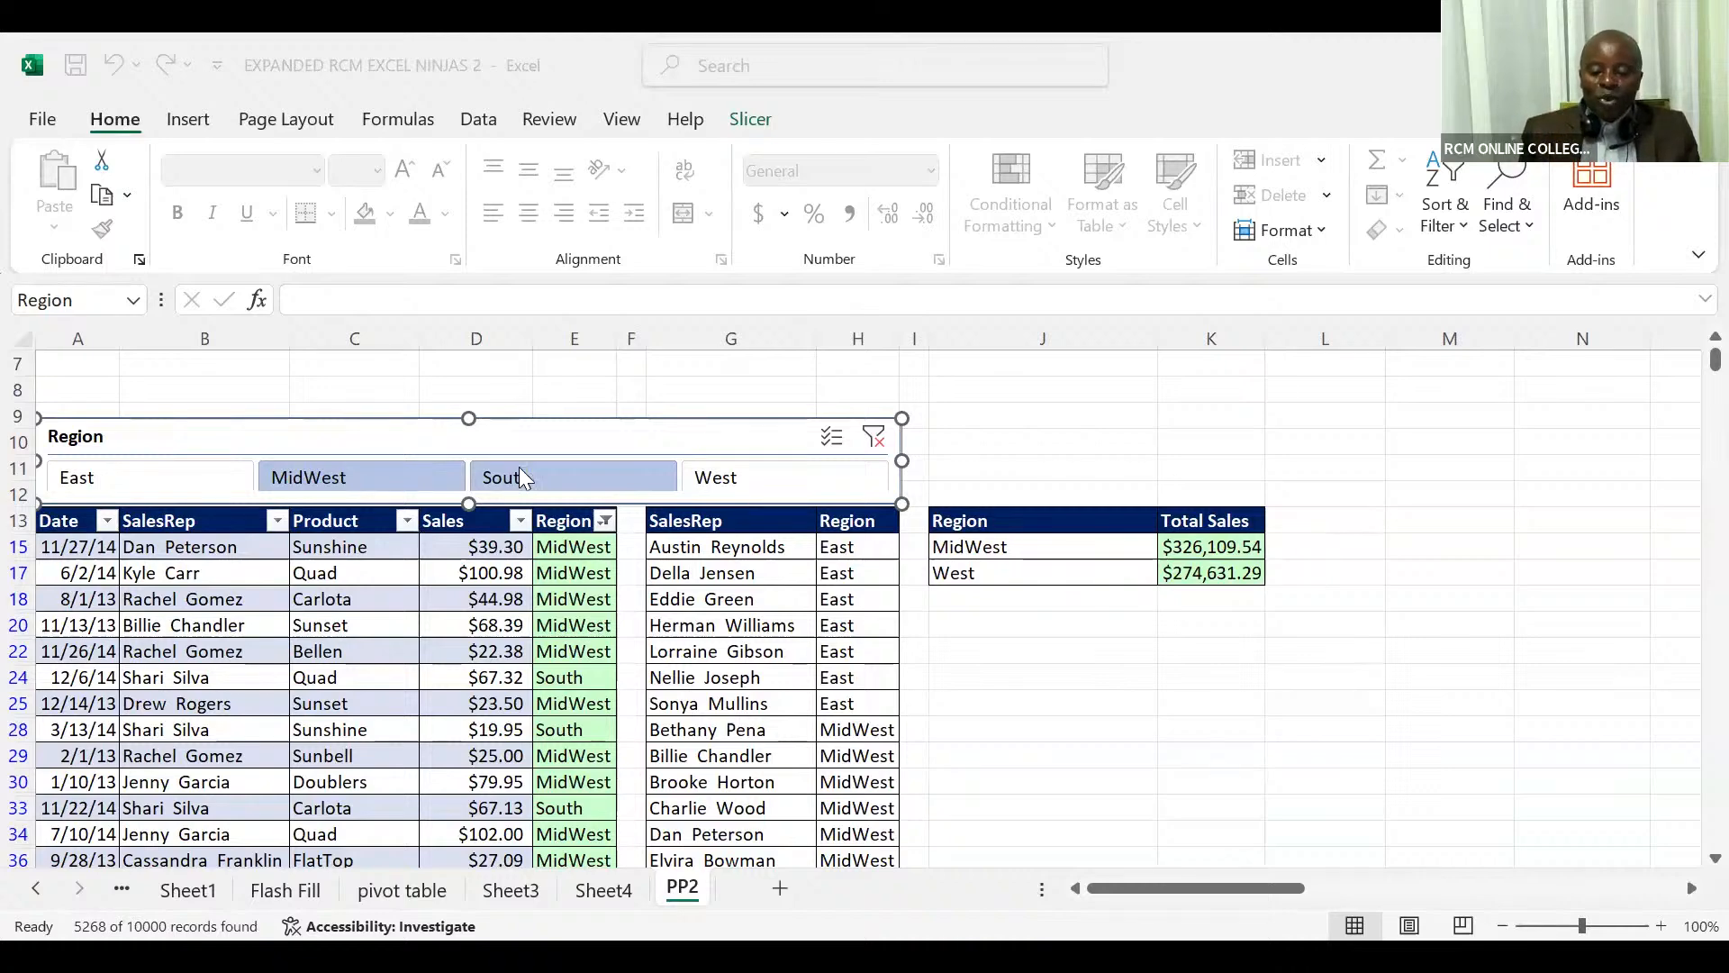
{"action": "left_click", "coordinate": [591, 435]}
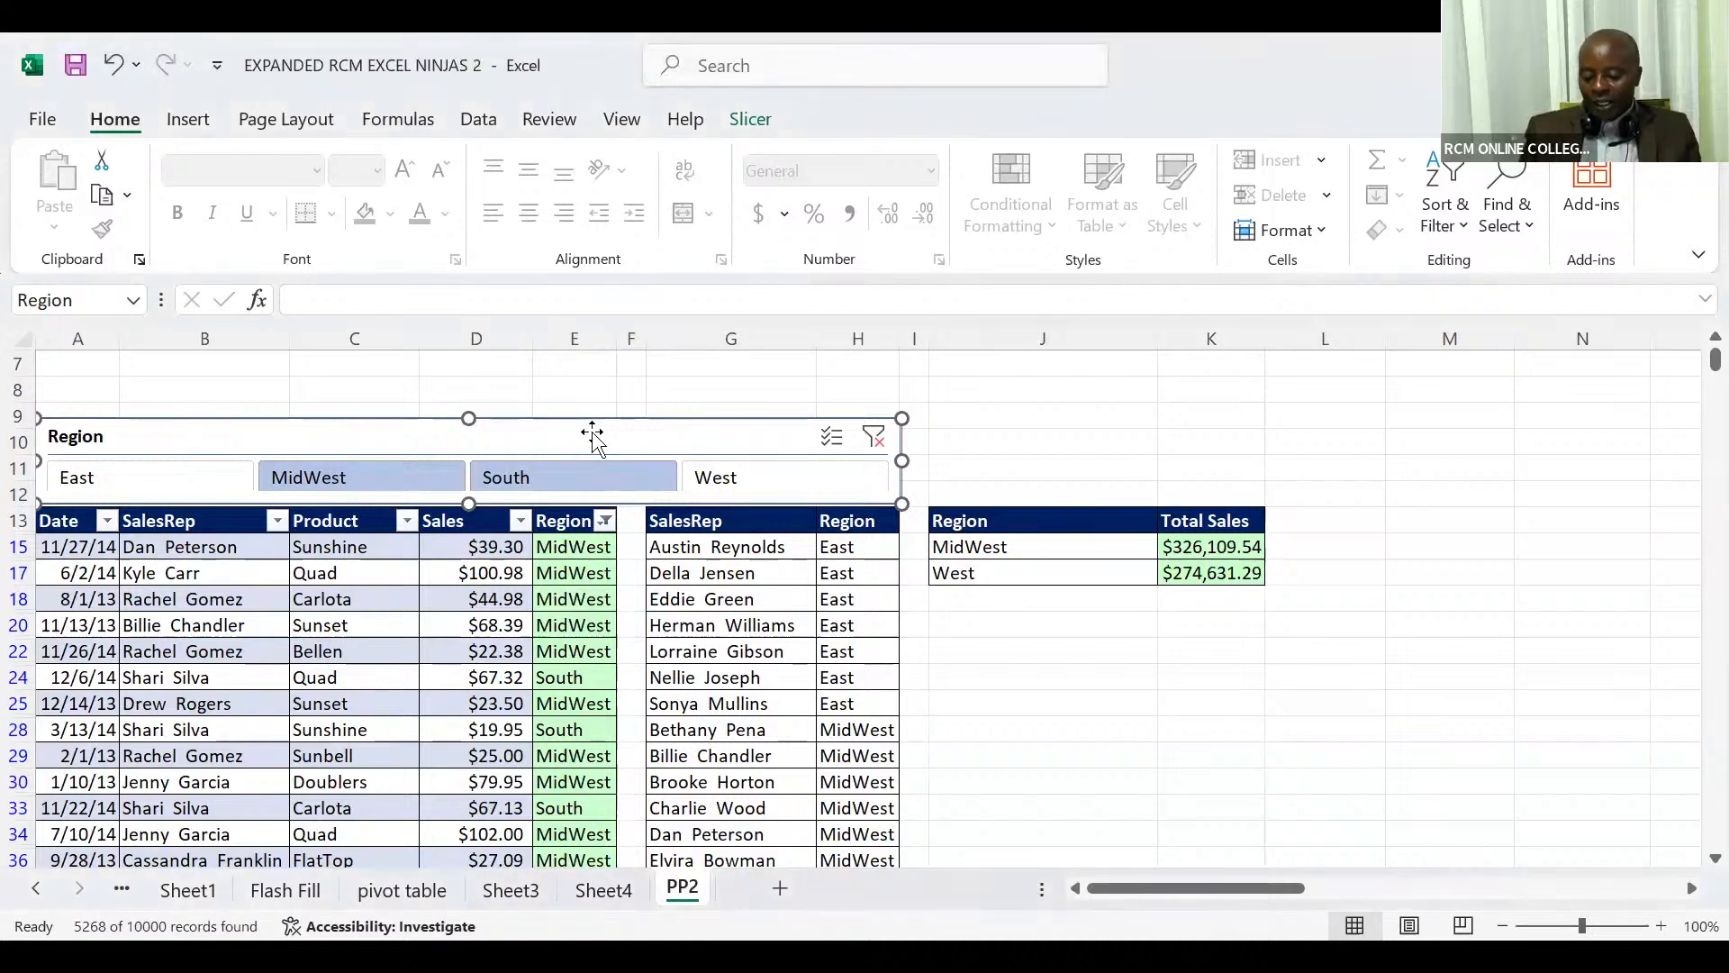
{"action": "key", "text": "Delete"}
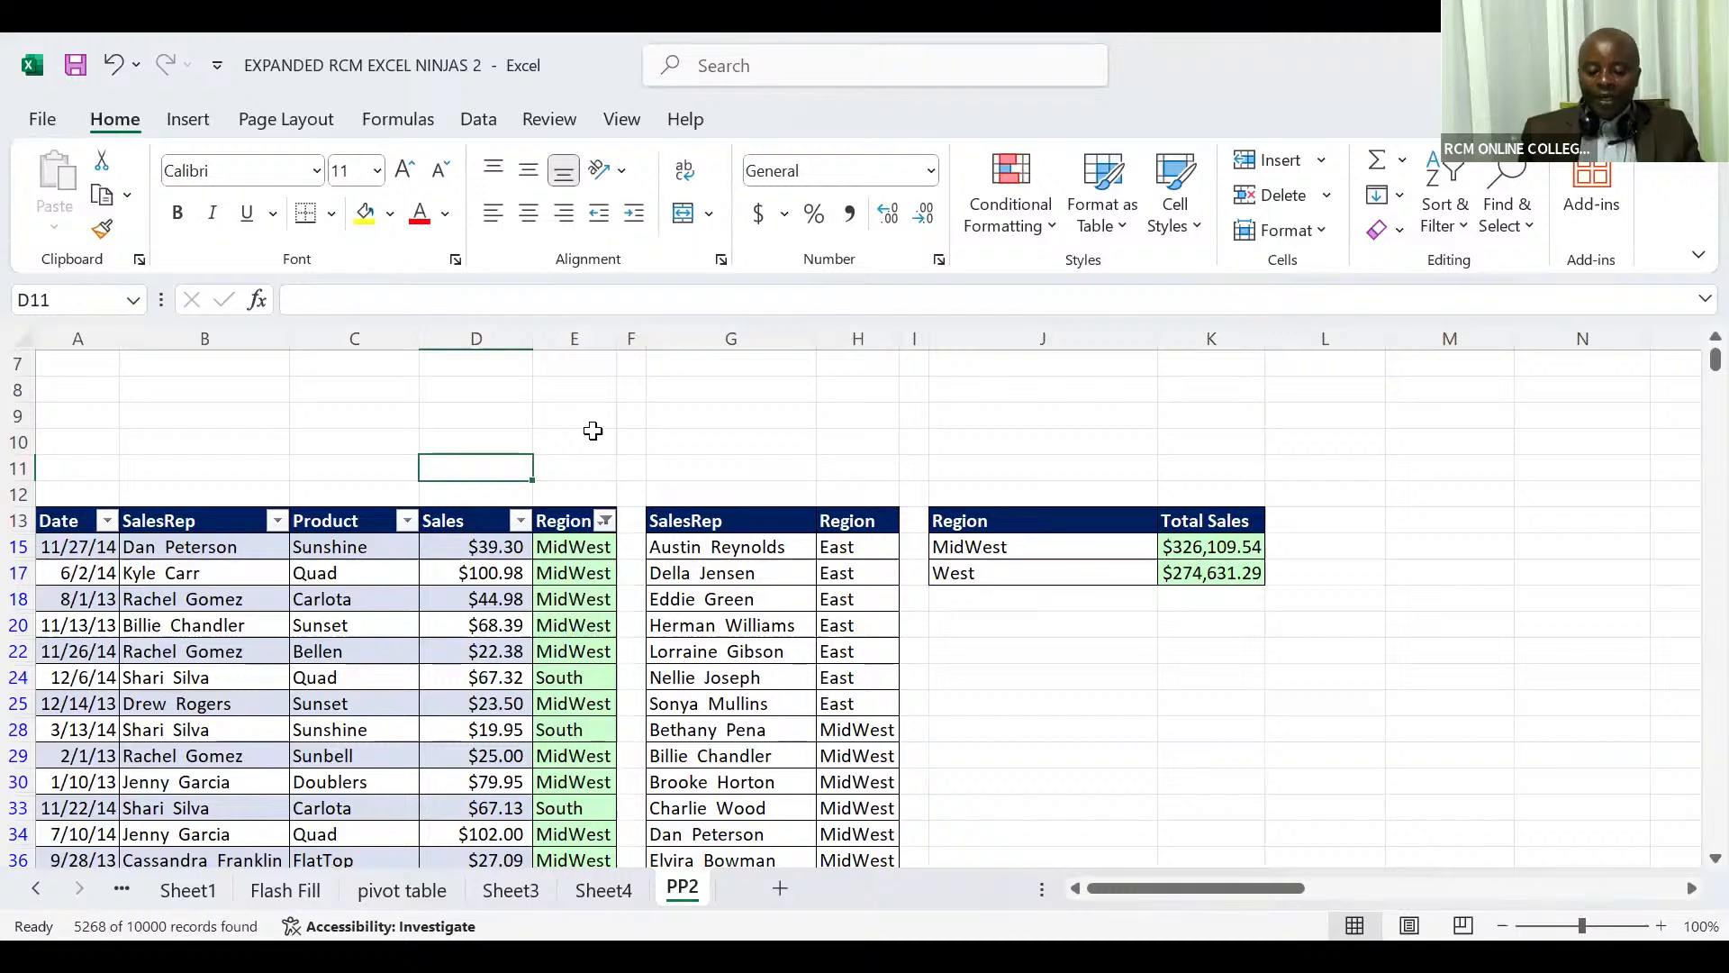
Insert a new slicer for the Region field of the sales table
{"action": "left_click", "coordinate": [485, 592]}
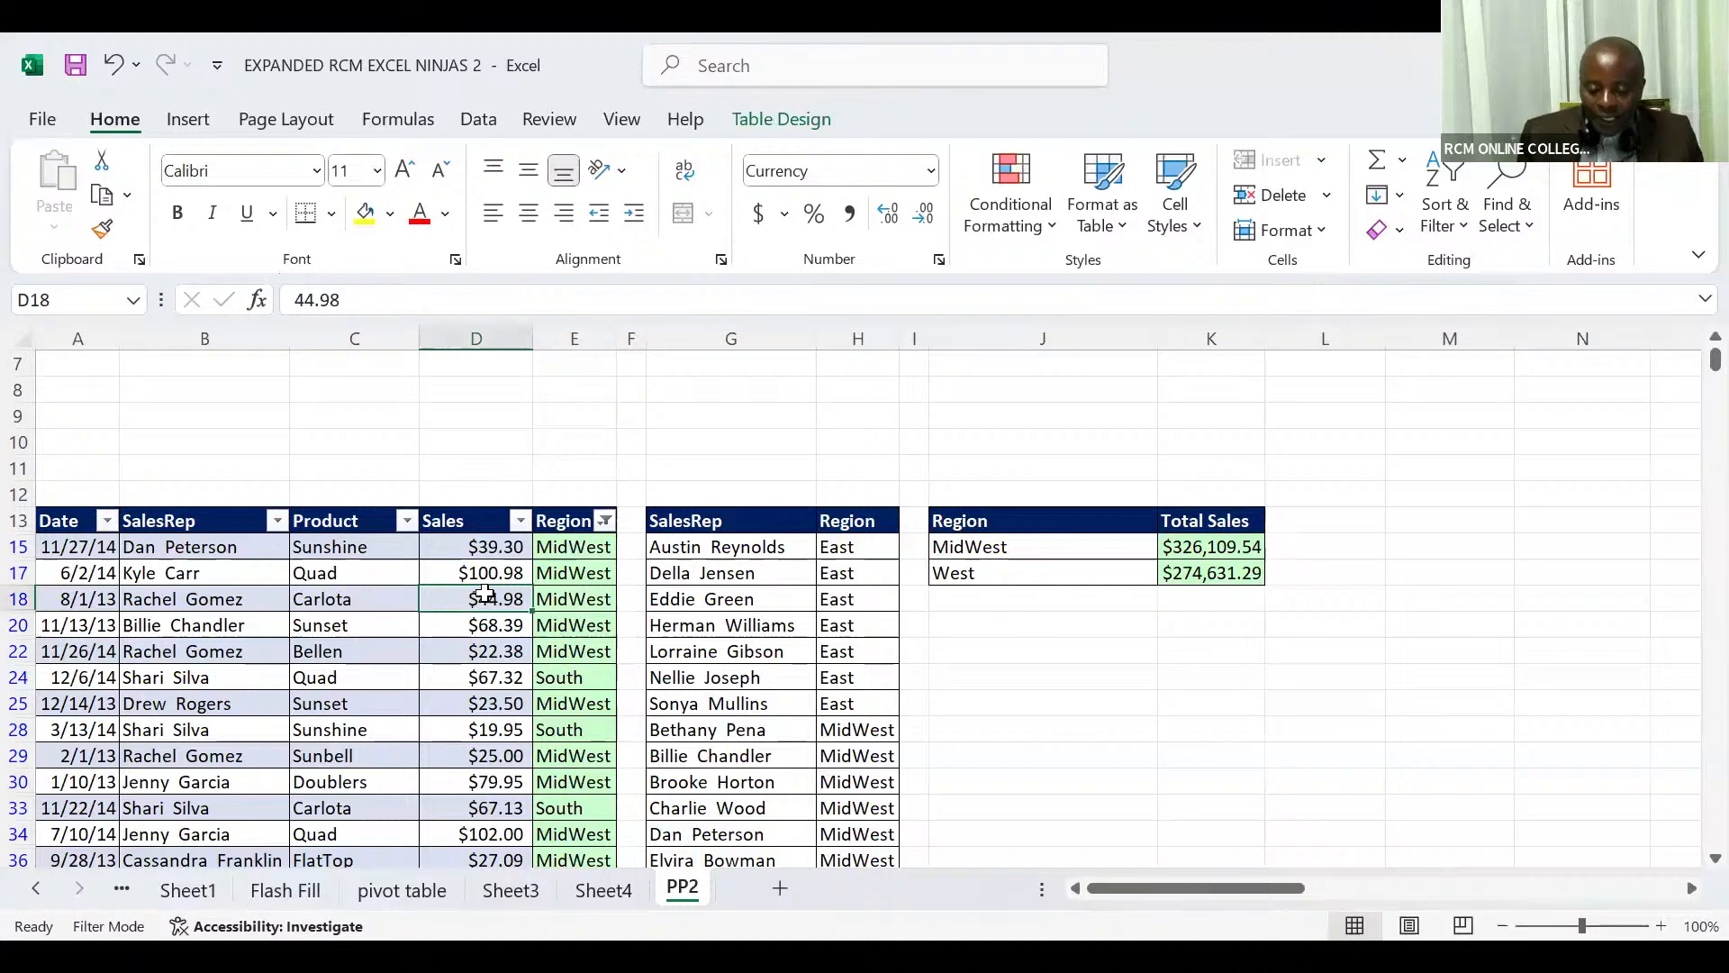
{"action": "left_click", "coordinate": [189, 120]}
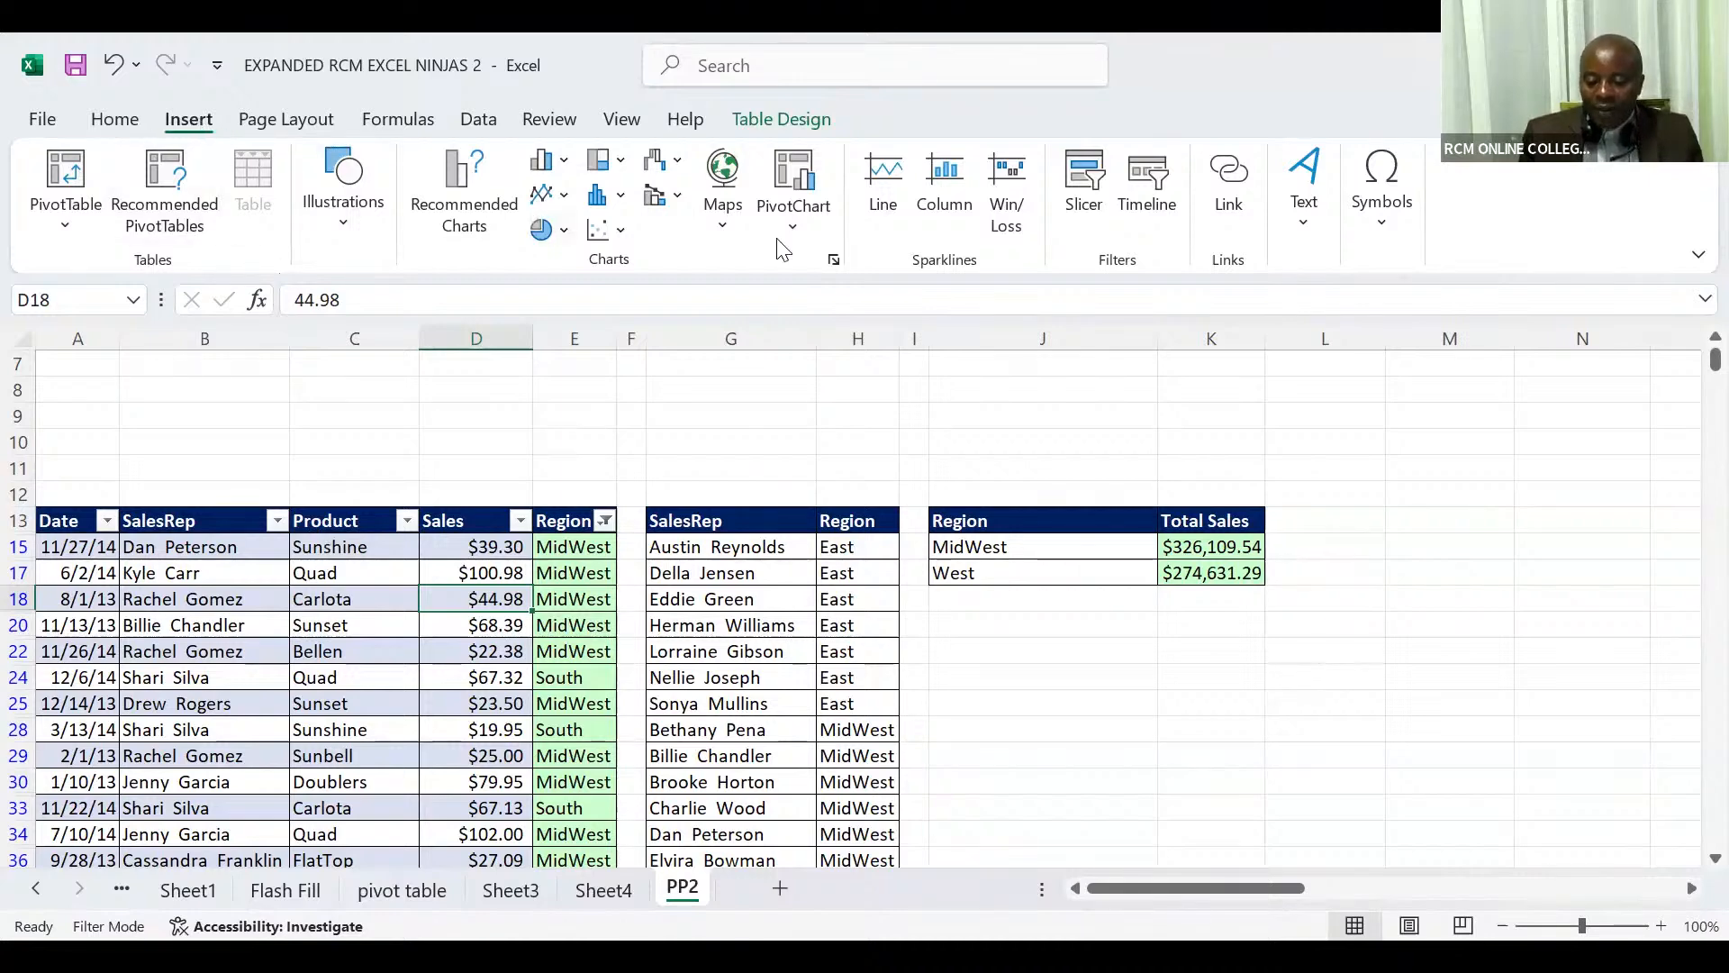
{"action": "left_click", "coordinate": [1092, 202]}
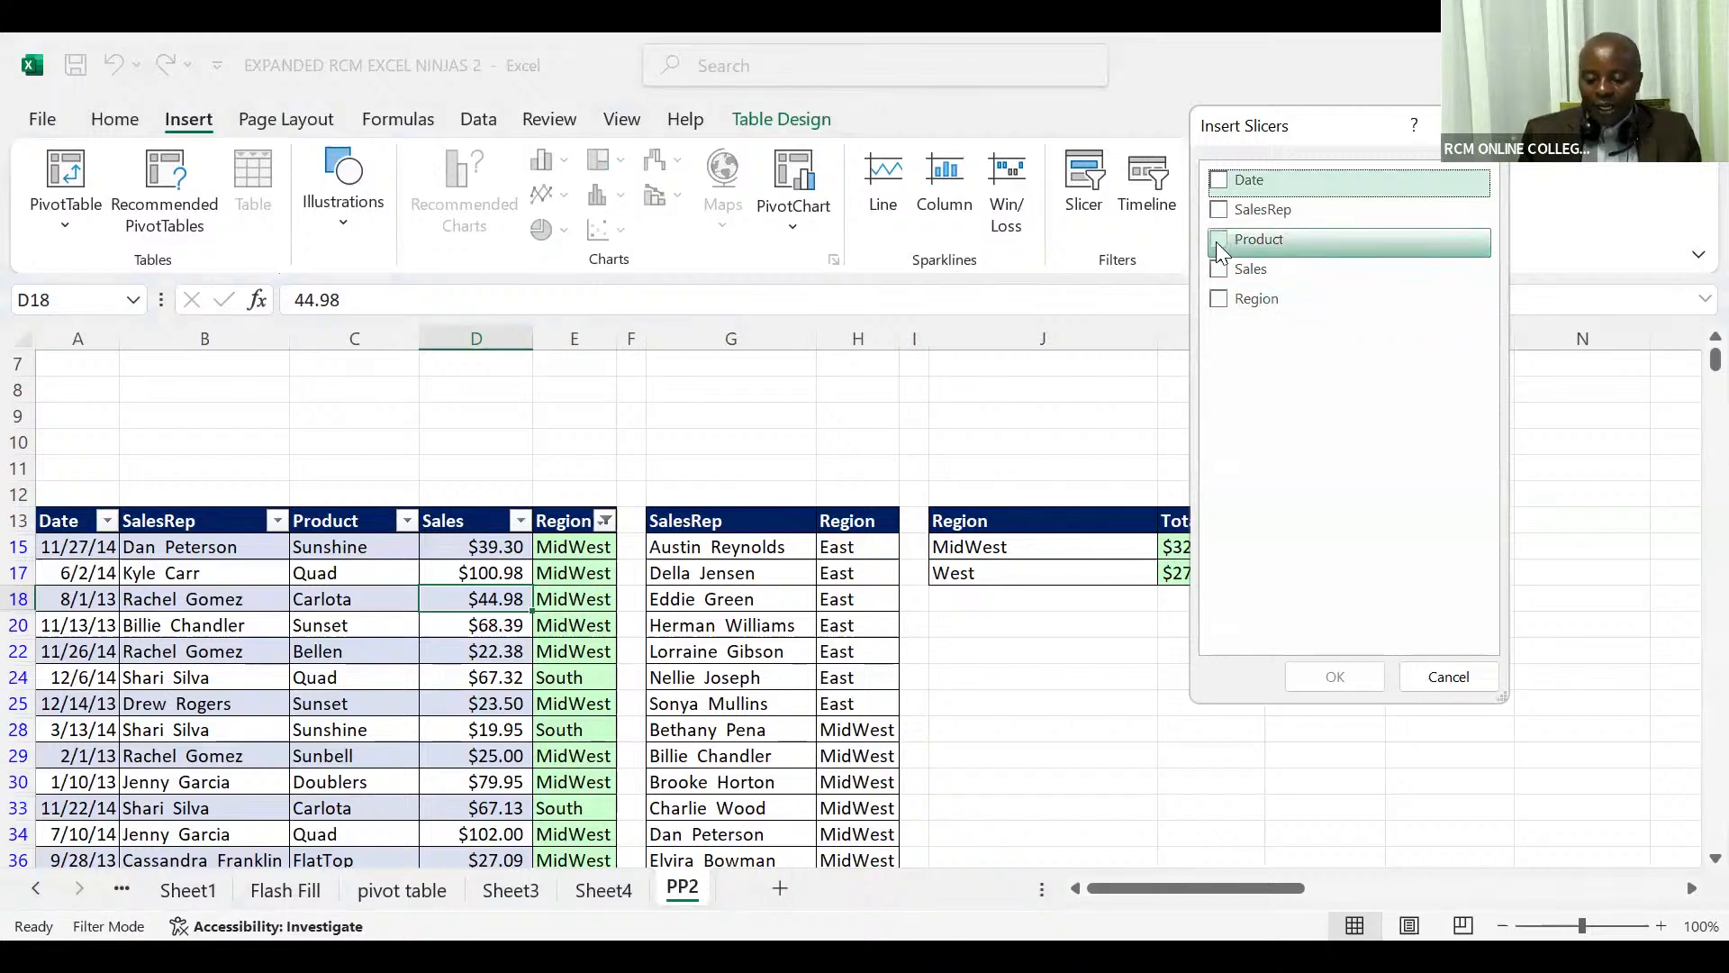
{"action": "left_click", "coordinate": [1217, 297]}
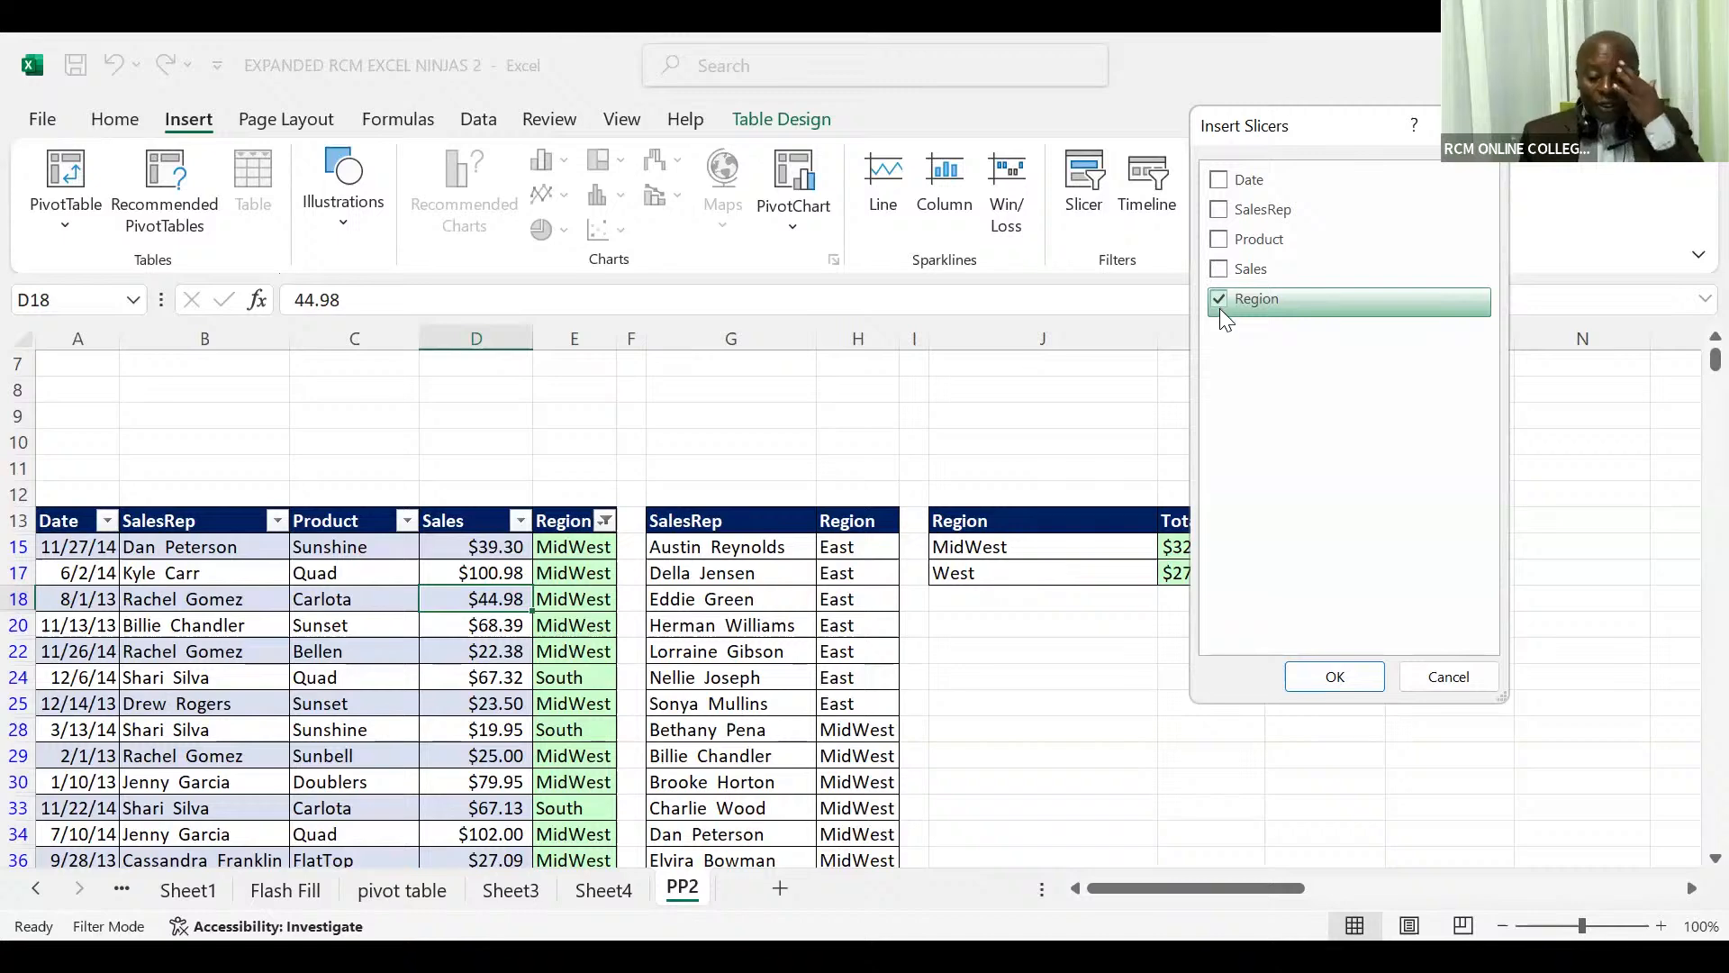
{"action": "left_click", "coordinate": [1295, 675]}
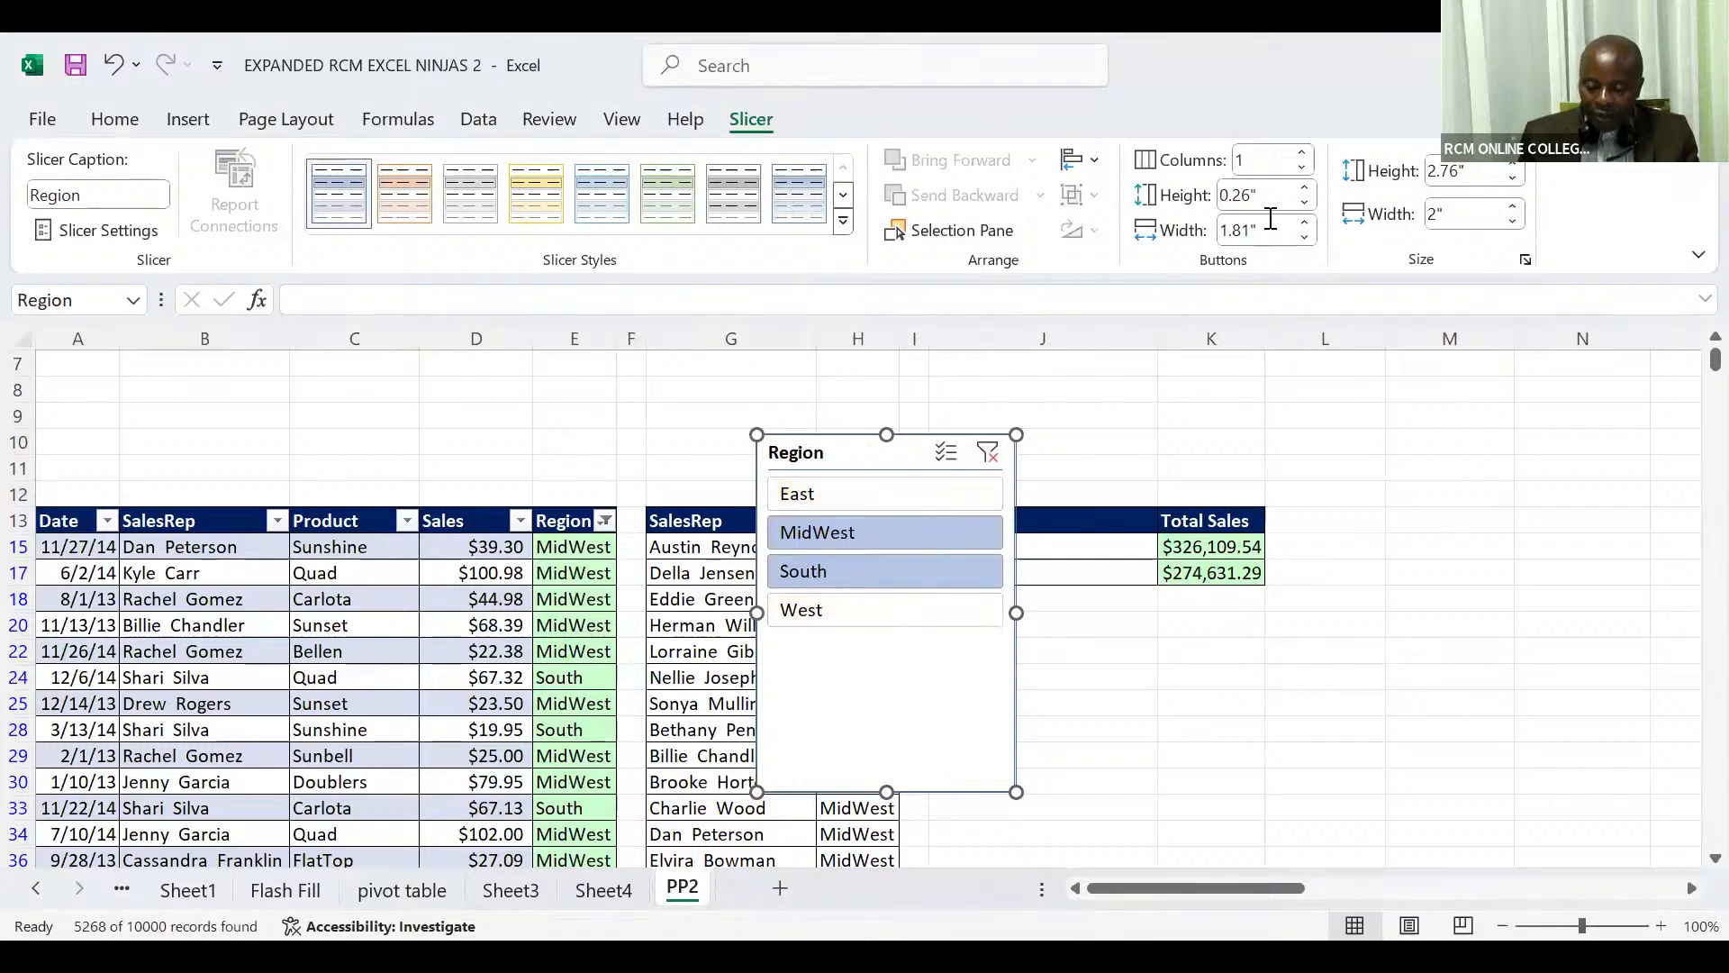
Arrange the new Region slicer's buttons in 4 columns and shorten the slicer to about 0.69 inches, one button row high
{"action": "left_click", "coordinate": [1302, 155]}
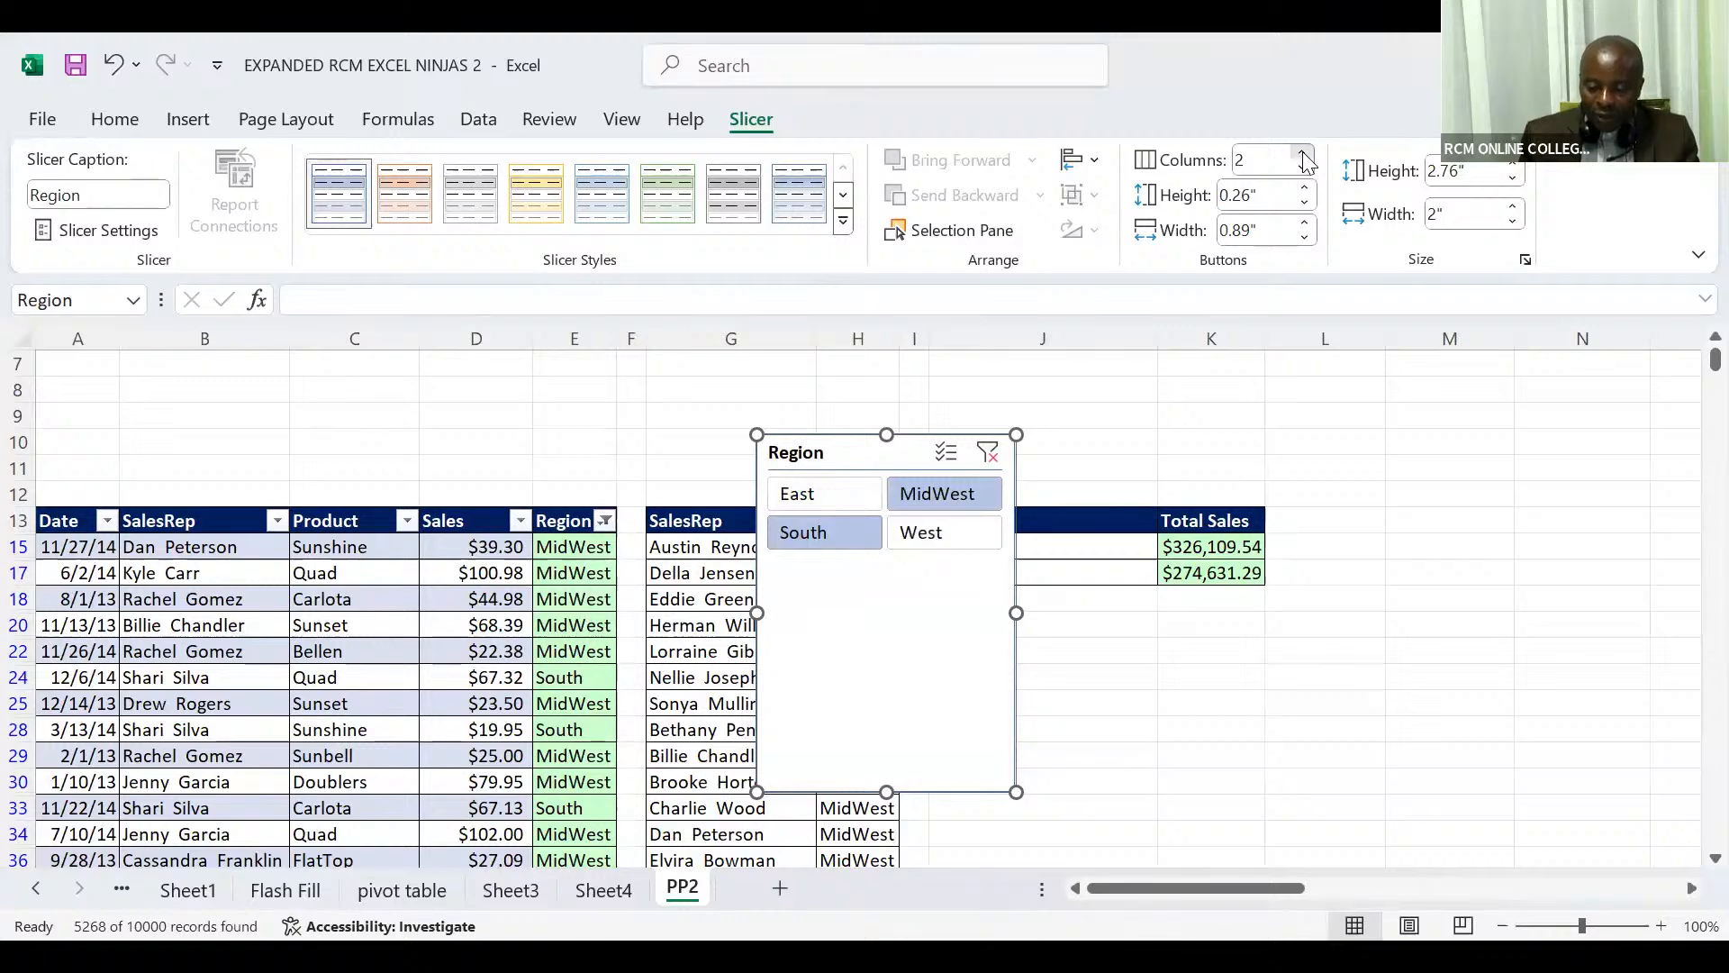
{"action": "left_click", "coordinate": [1302, 155]}
{"action": "left_click", "coordinate": [1302, 155]}
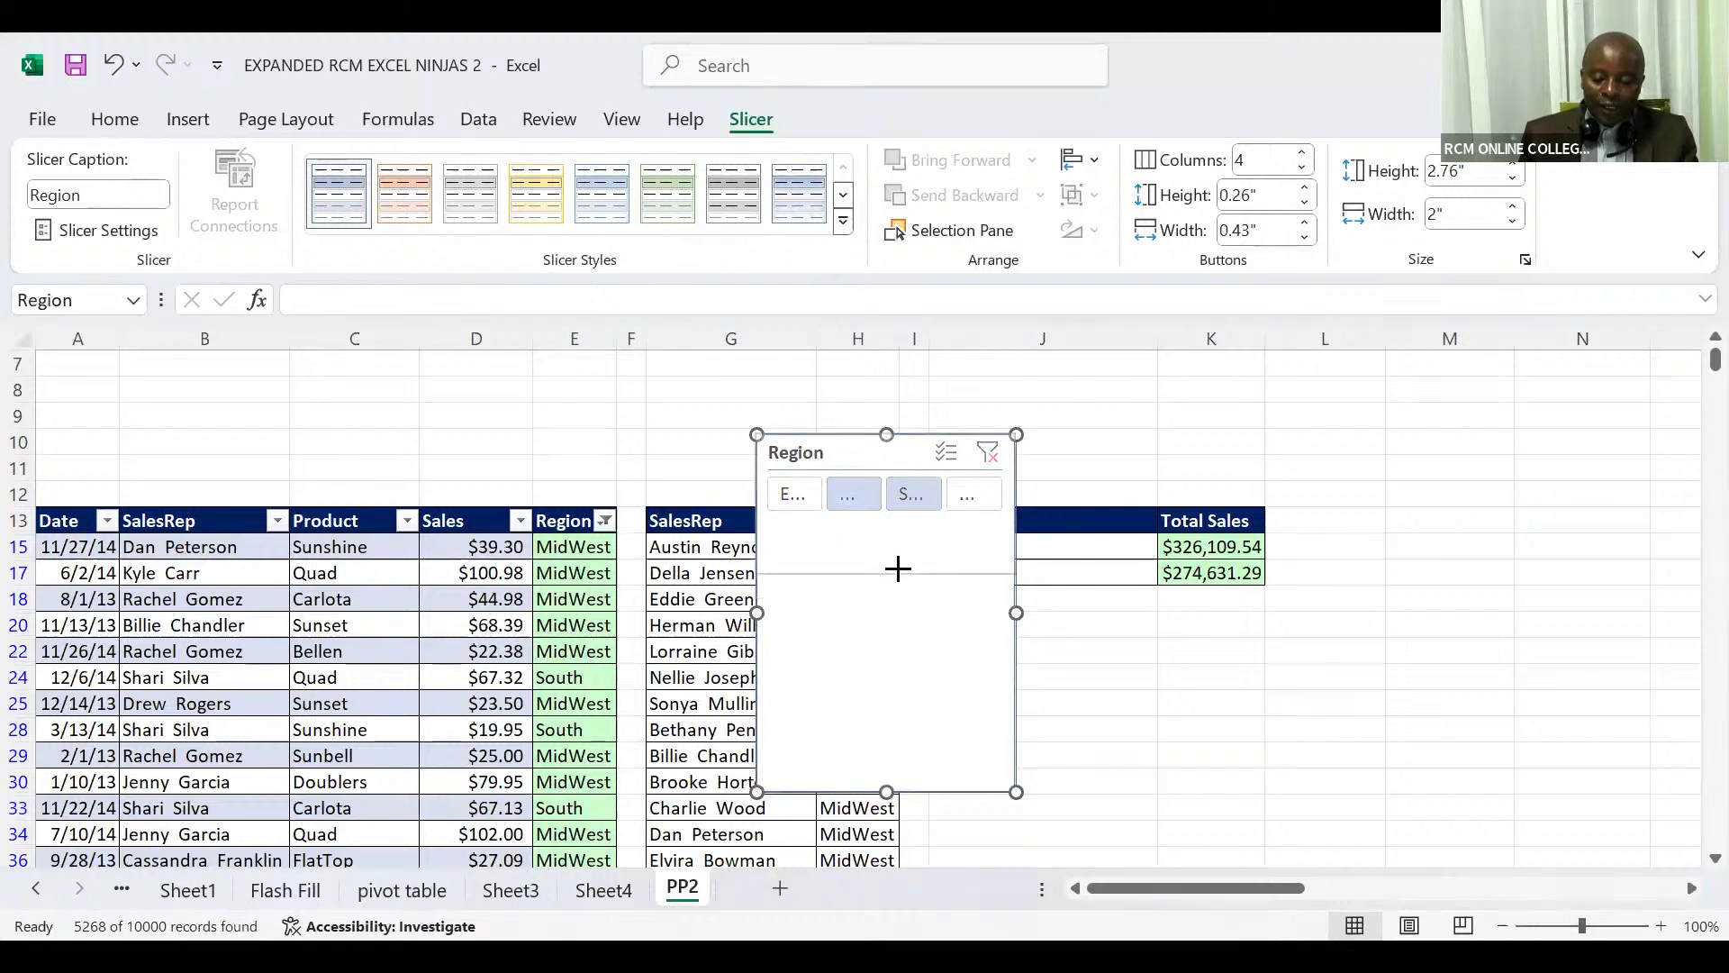
{"action": "left_click_drag", "start_coordinate": [898, 522], "coordinate": [898, 524]}
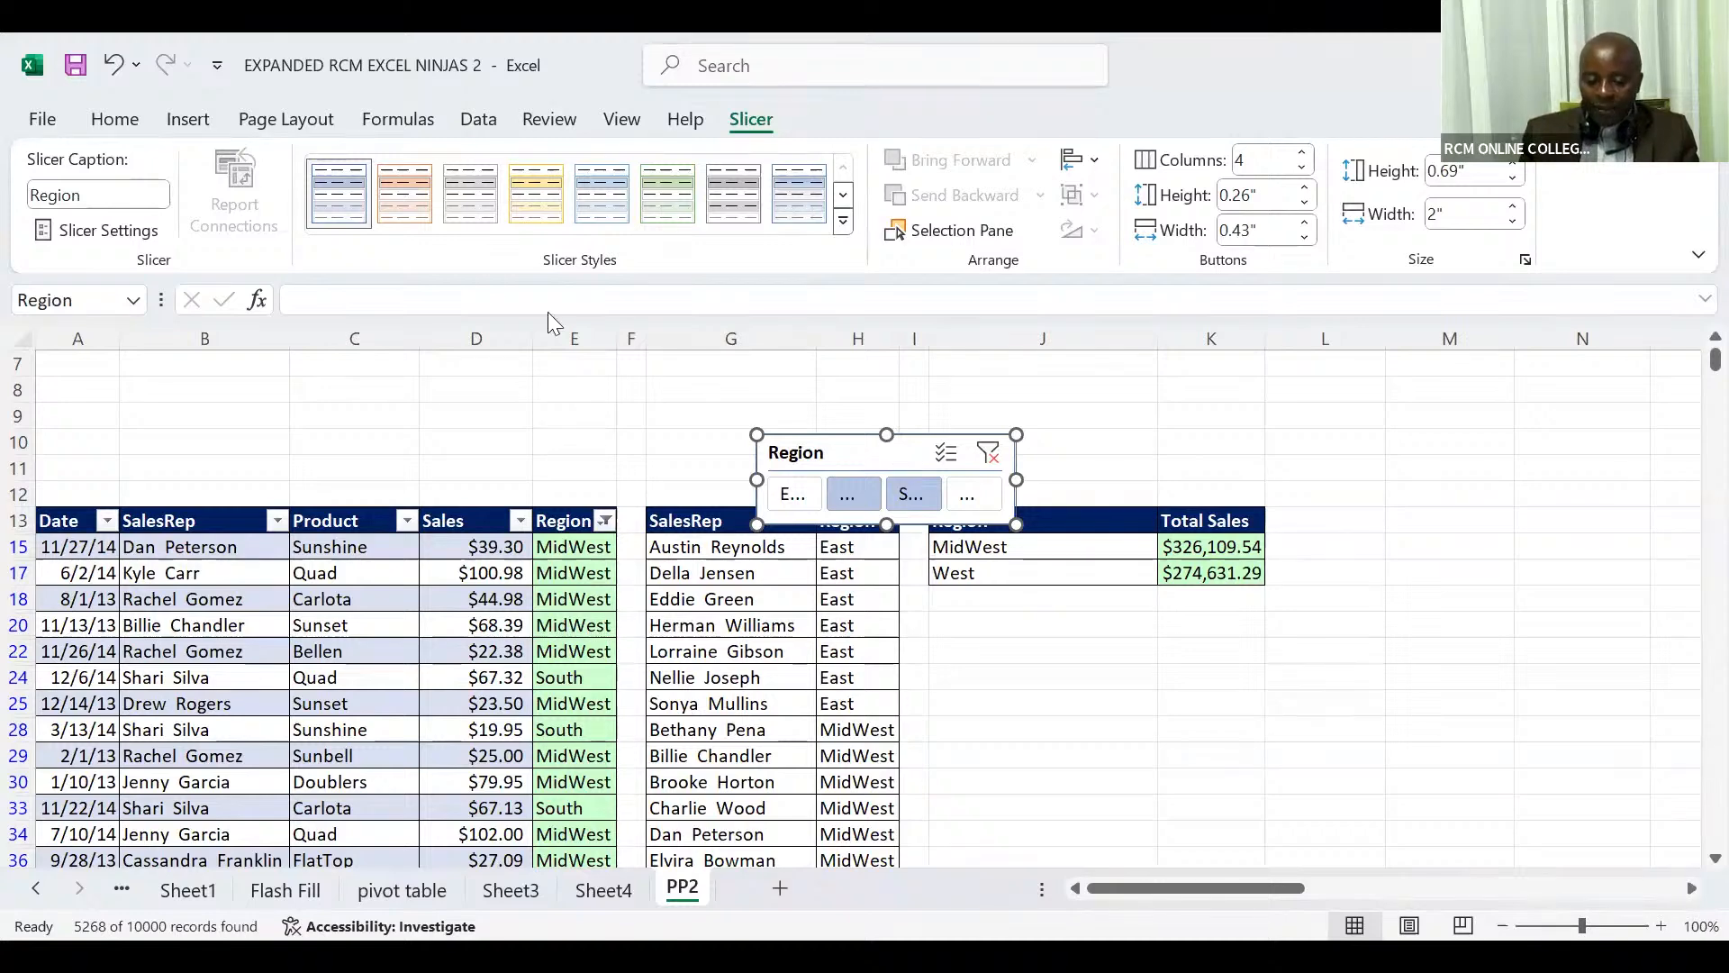
Apply the light orange style to the Region slicer and widen its buttons to 0.8 inches
{"action": "left_click", "coordinate": [411, 196]}
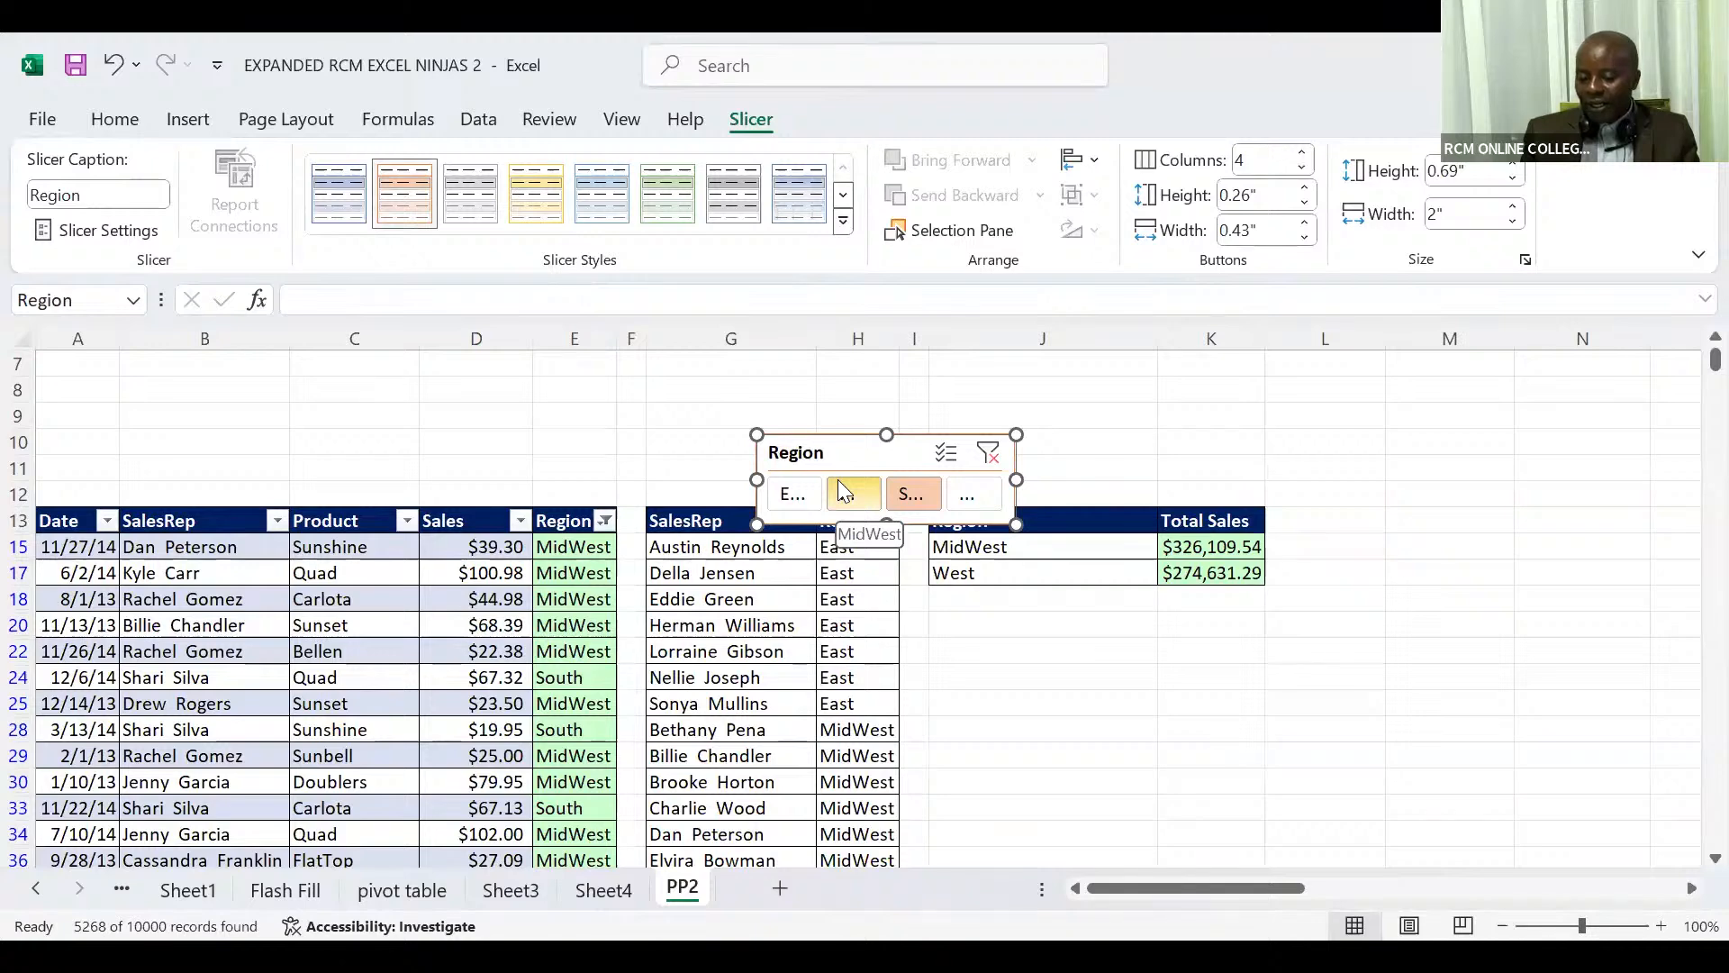
{"action": "left_click", "coordinate": [1305, 225]}
{"action": "left_click", "coordinate": [1306, 226]}
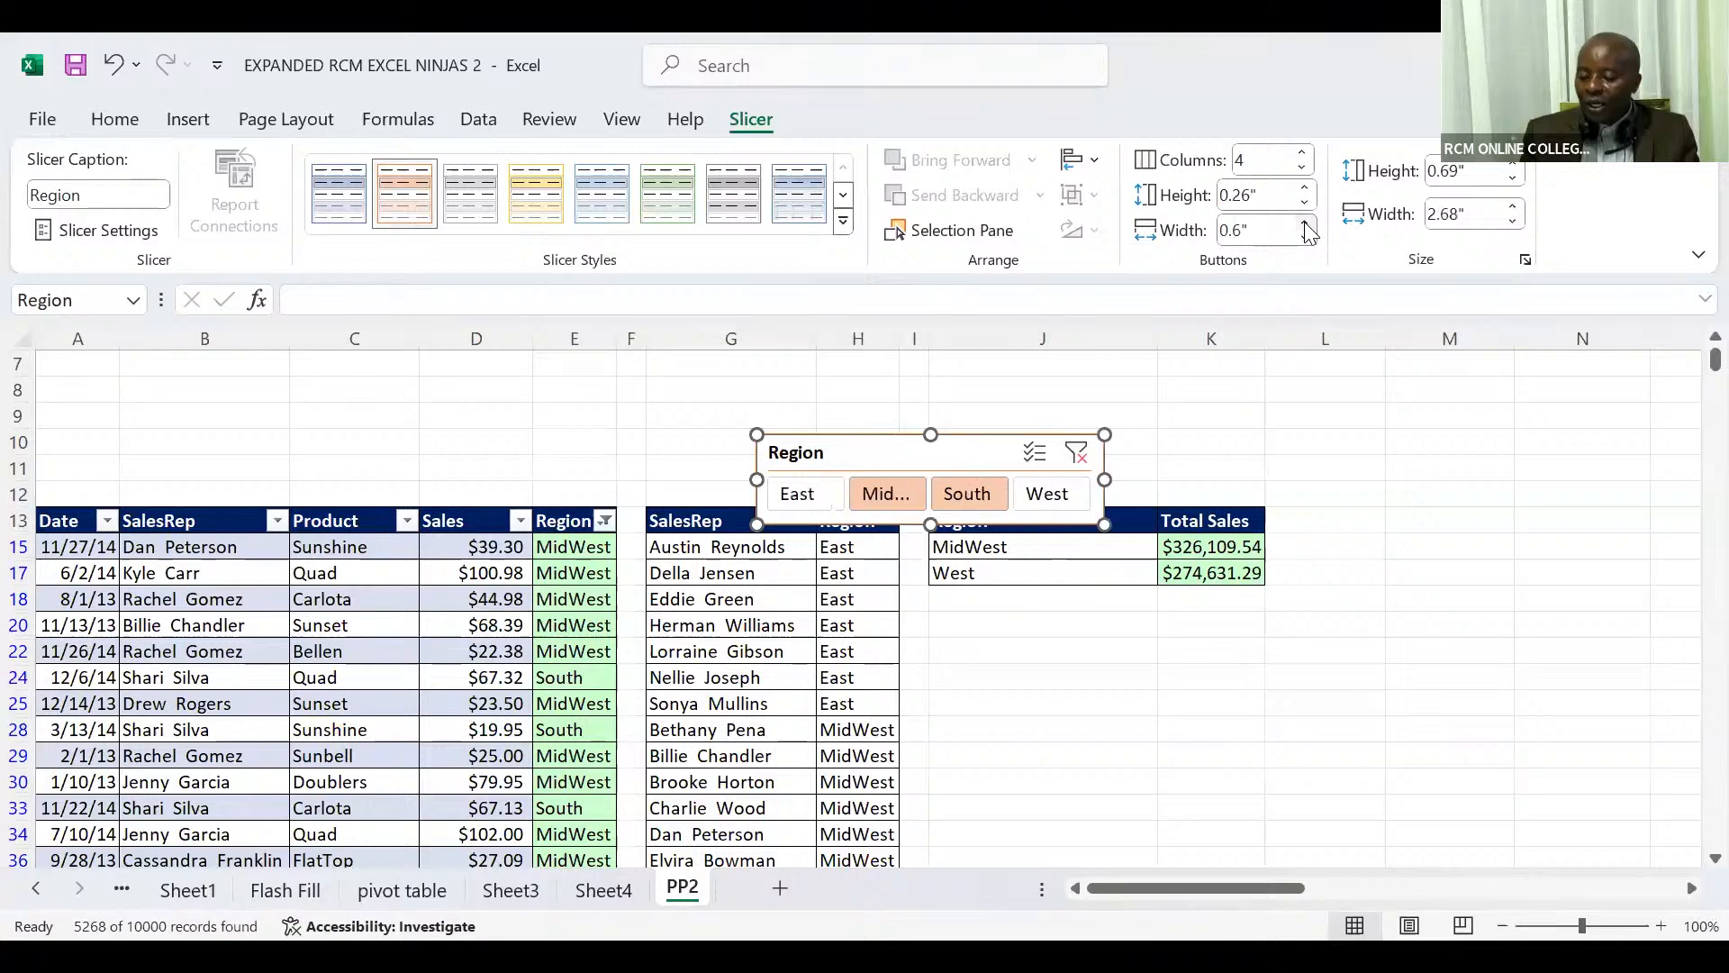
{"action": "left_click", "coordinate": [1306, 225]}
{"action": "left_click", "coordinate": [1306, 225]}
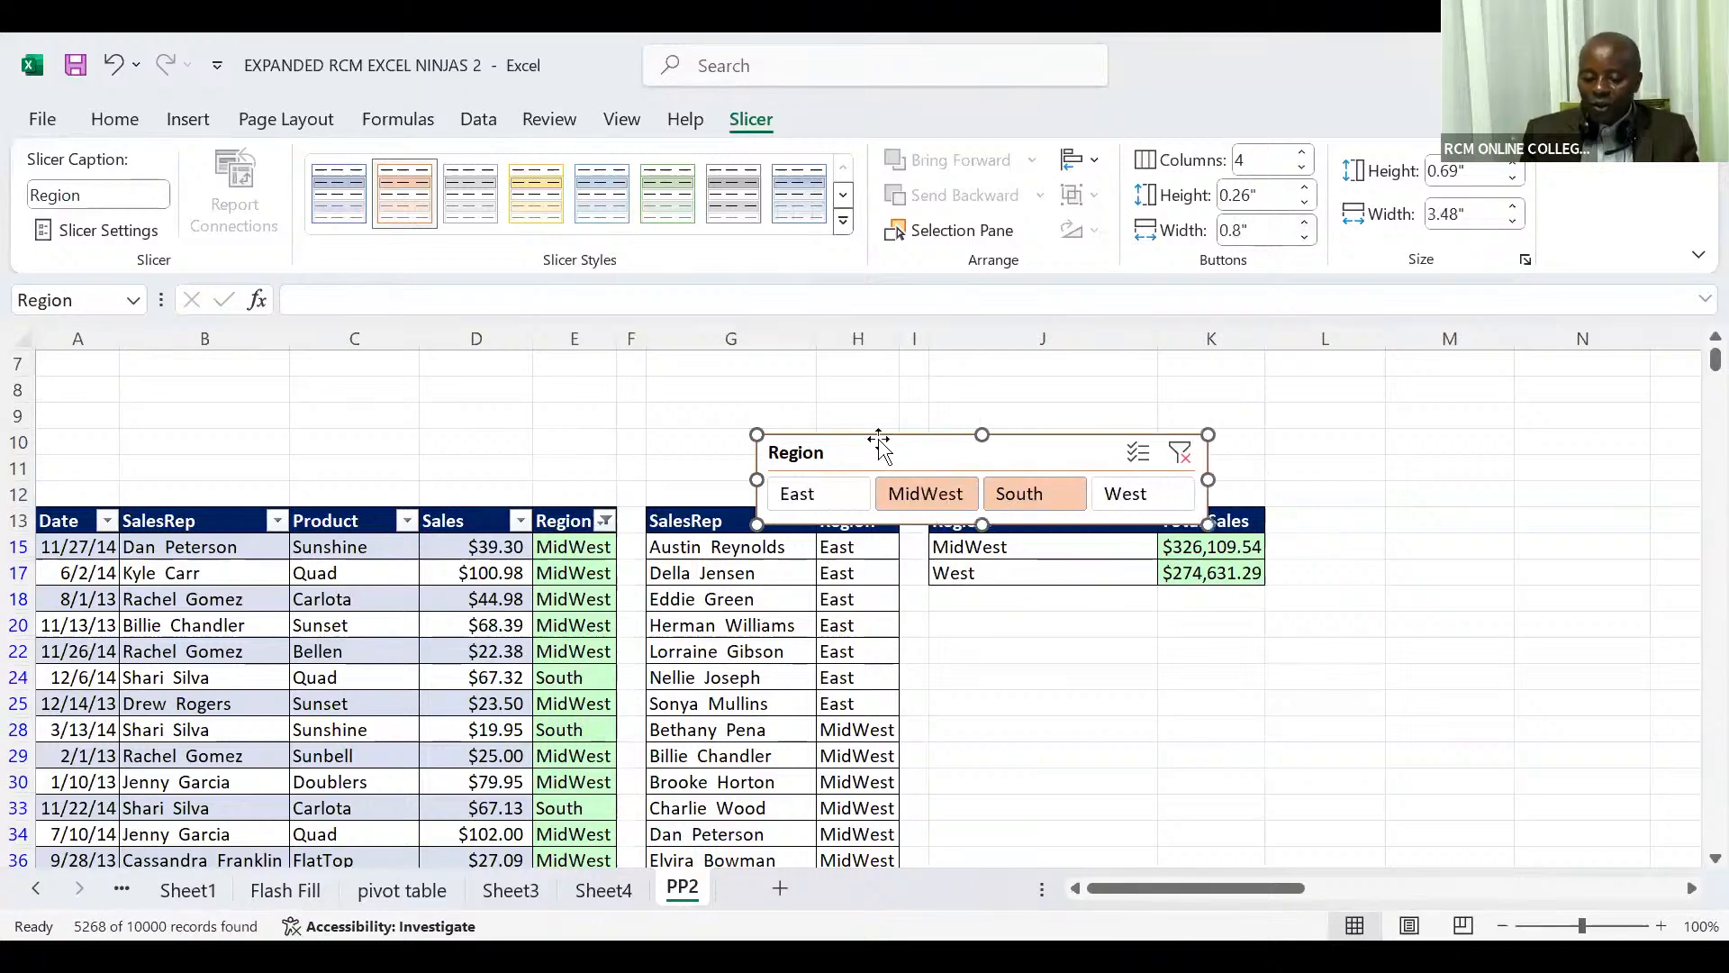
Place the Region slicer directly above the sales table, starting at column A, and match its width to the table, about 4.47 inches
{"action": "left_click_drag", "start_coordinate": [764, 451], "coordinate": [145, 437]}
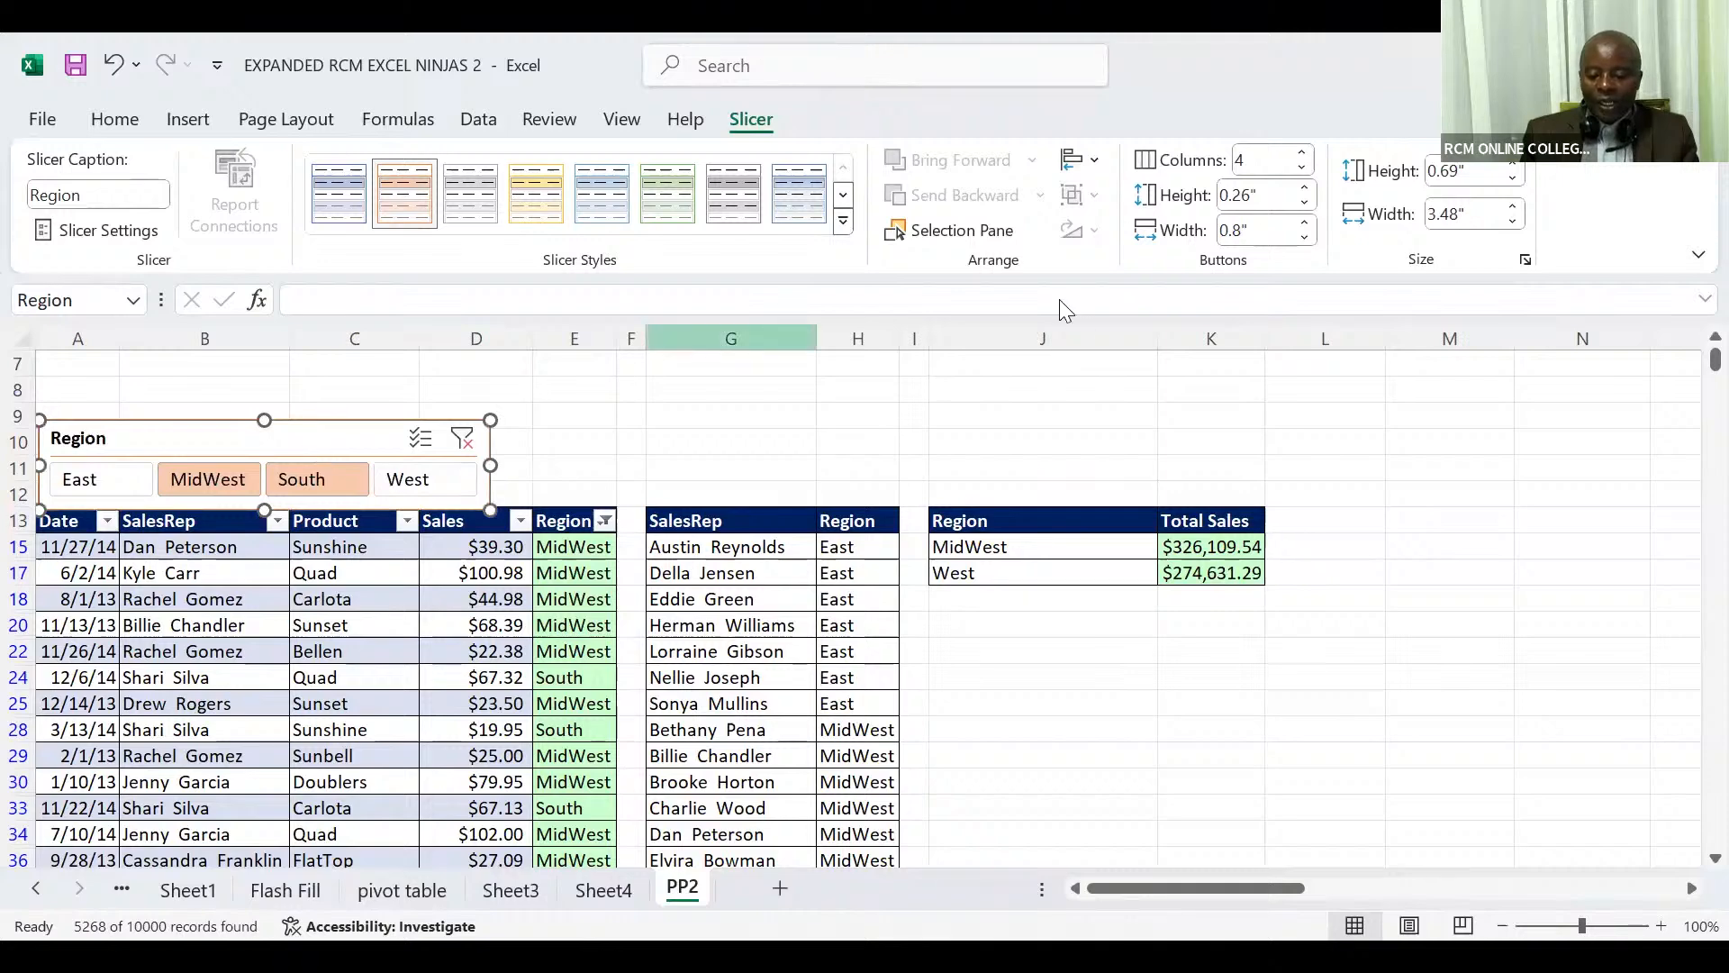
{"action": "left_click", "coordinate": [1305, 224]}
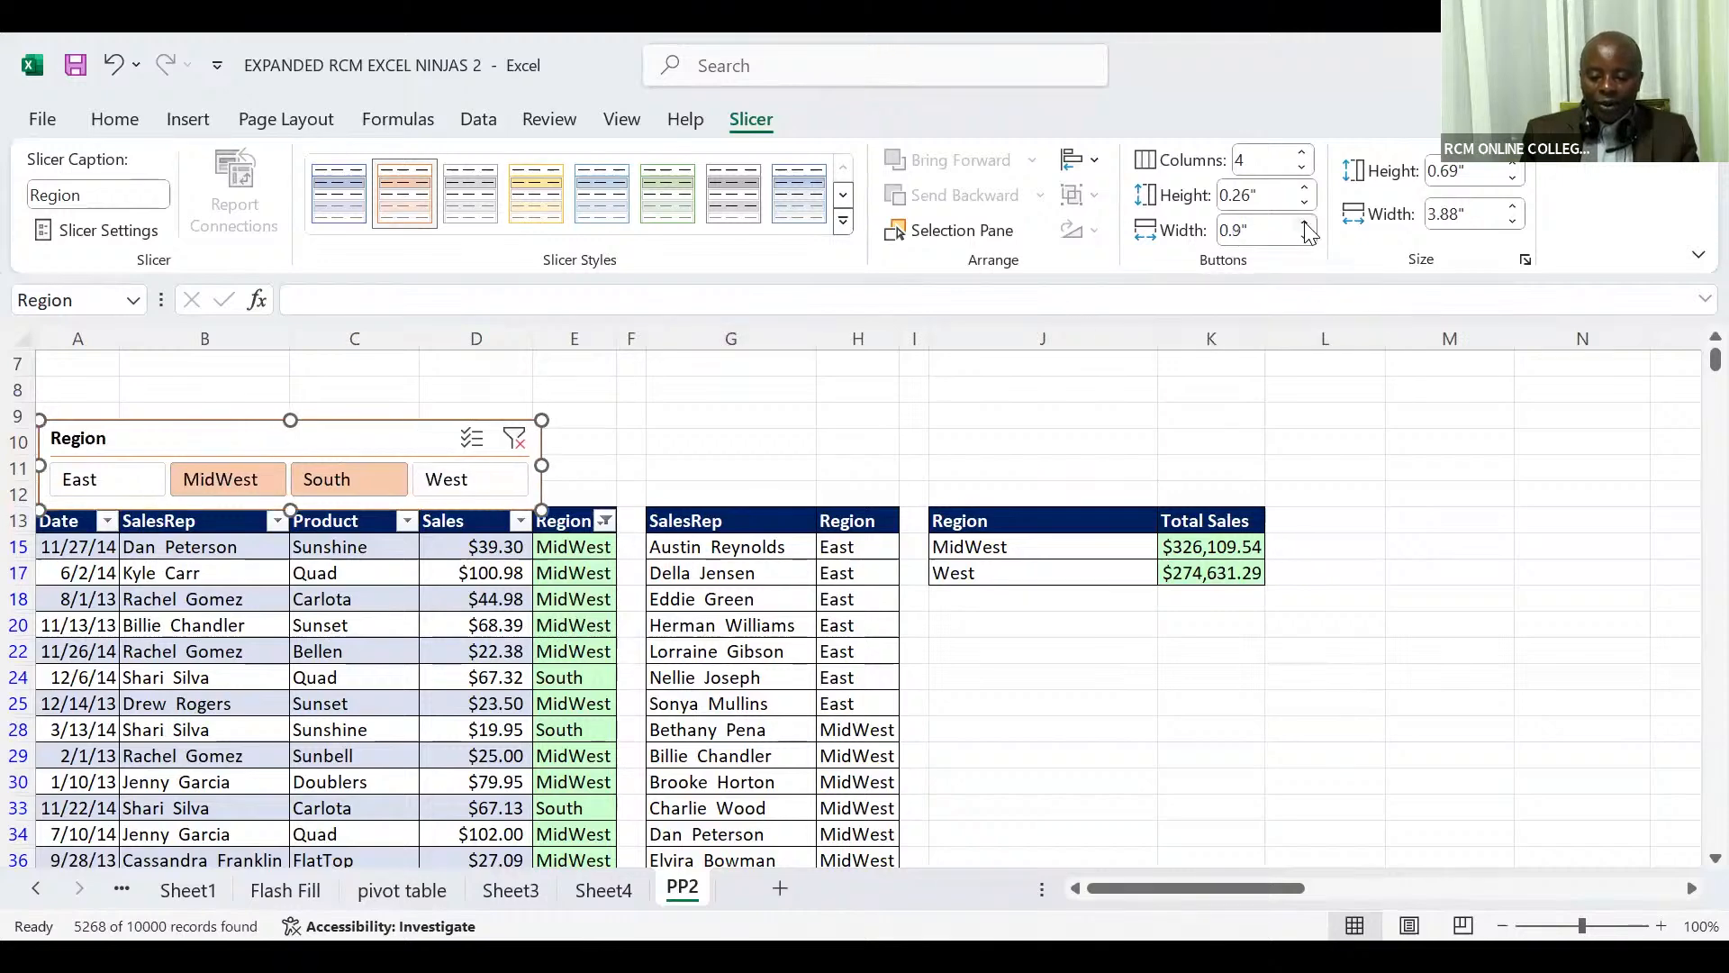
{"action": "left_click", "coordinate": [1305, 224]}
{"action": "left_click", "coordinate": [1305, 224]}
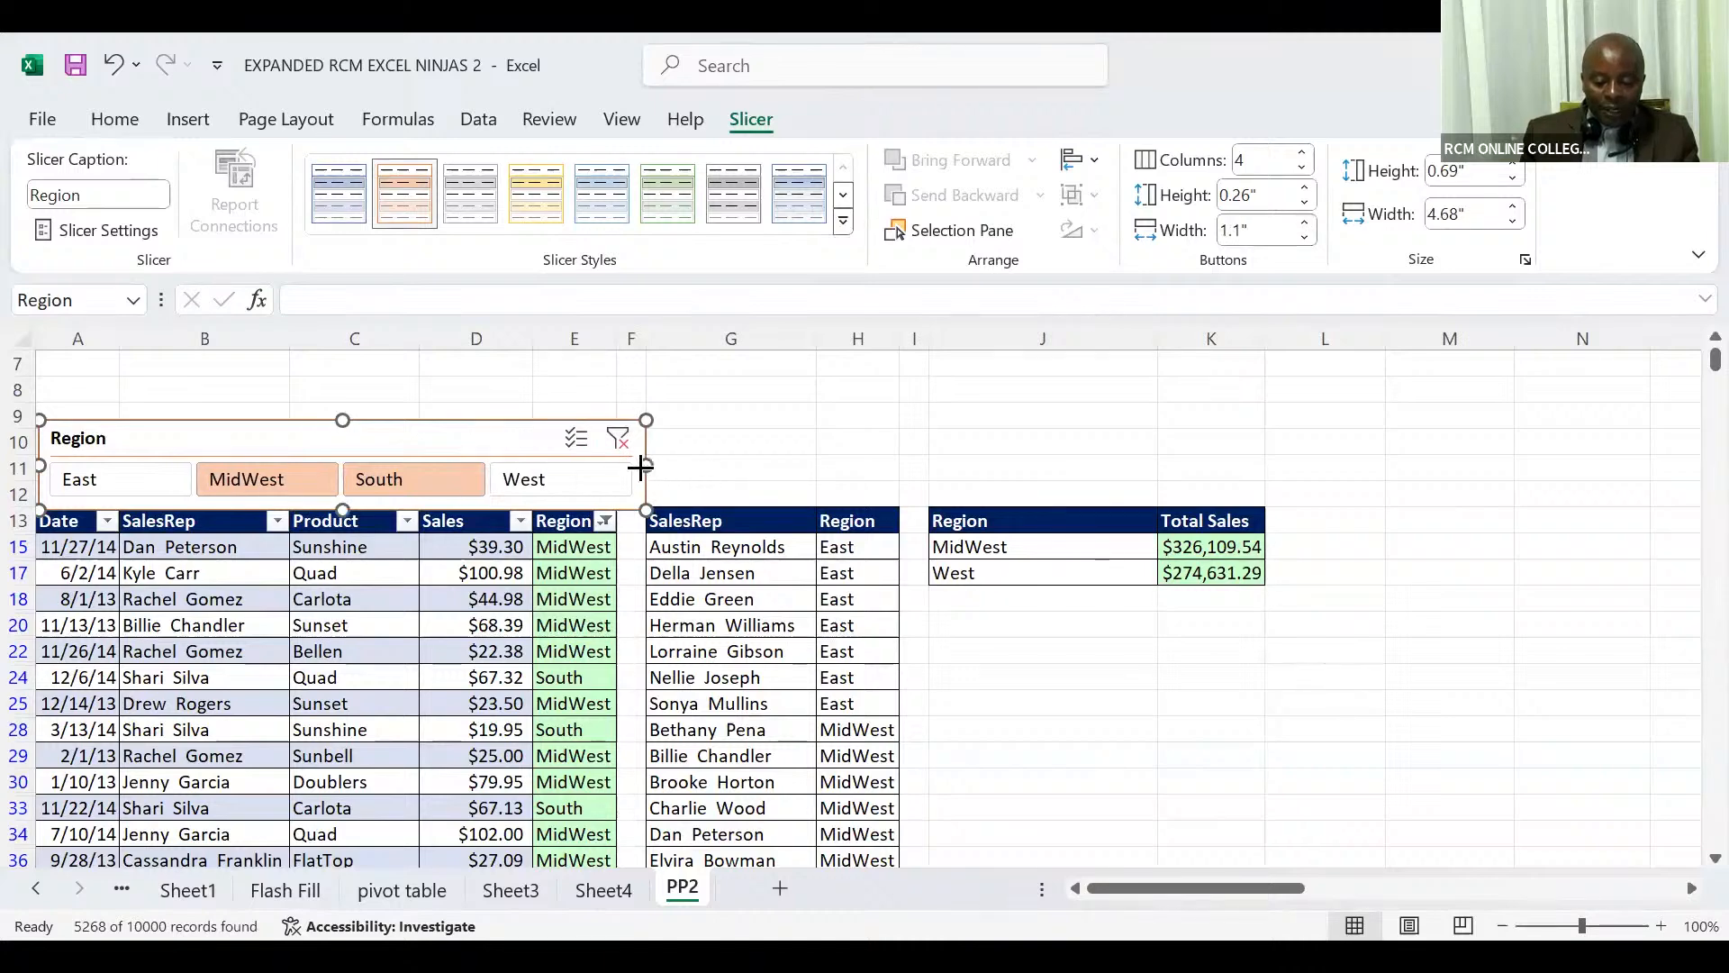
{"action": "left_click_drag", "start_coordinate": [641, 467], "coordinate": [619, 468]}
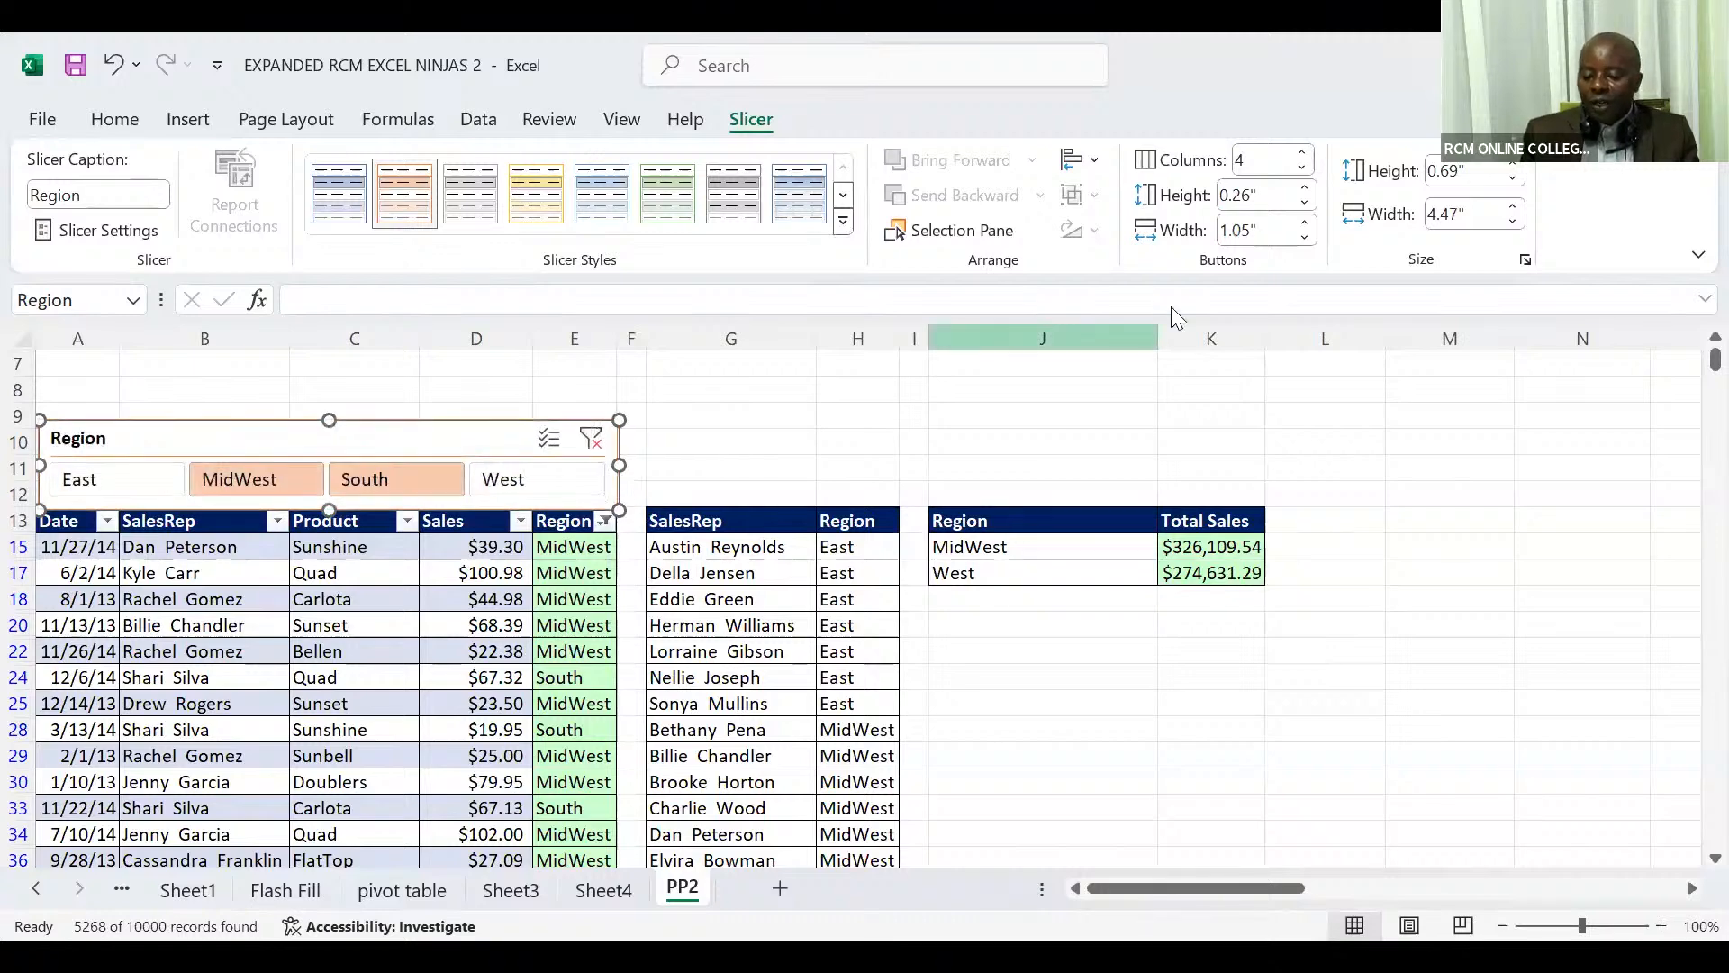
Set the Region slicer's button height to 0.2 inches and its overall height to 0.6 inches
{"action": "left_click", "coordinate": [1304, 205]}
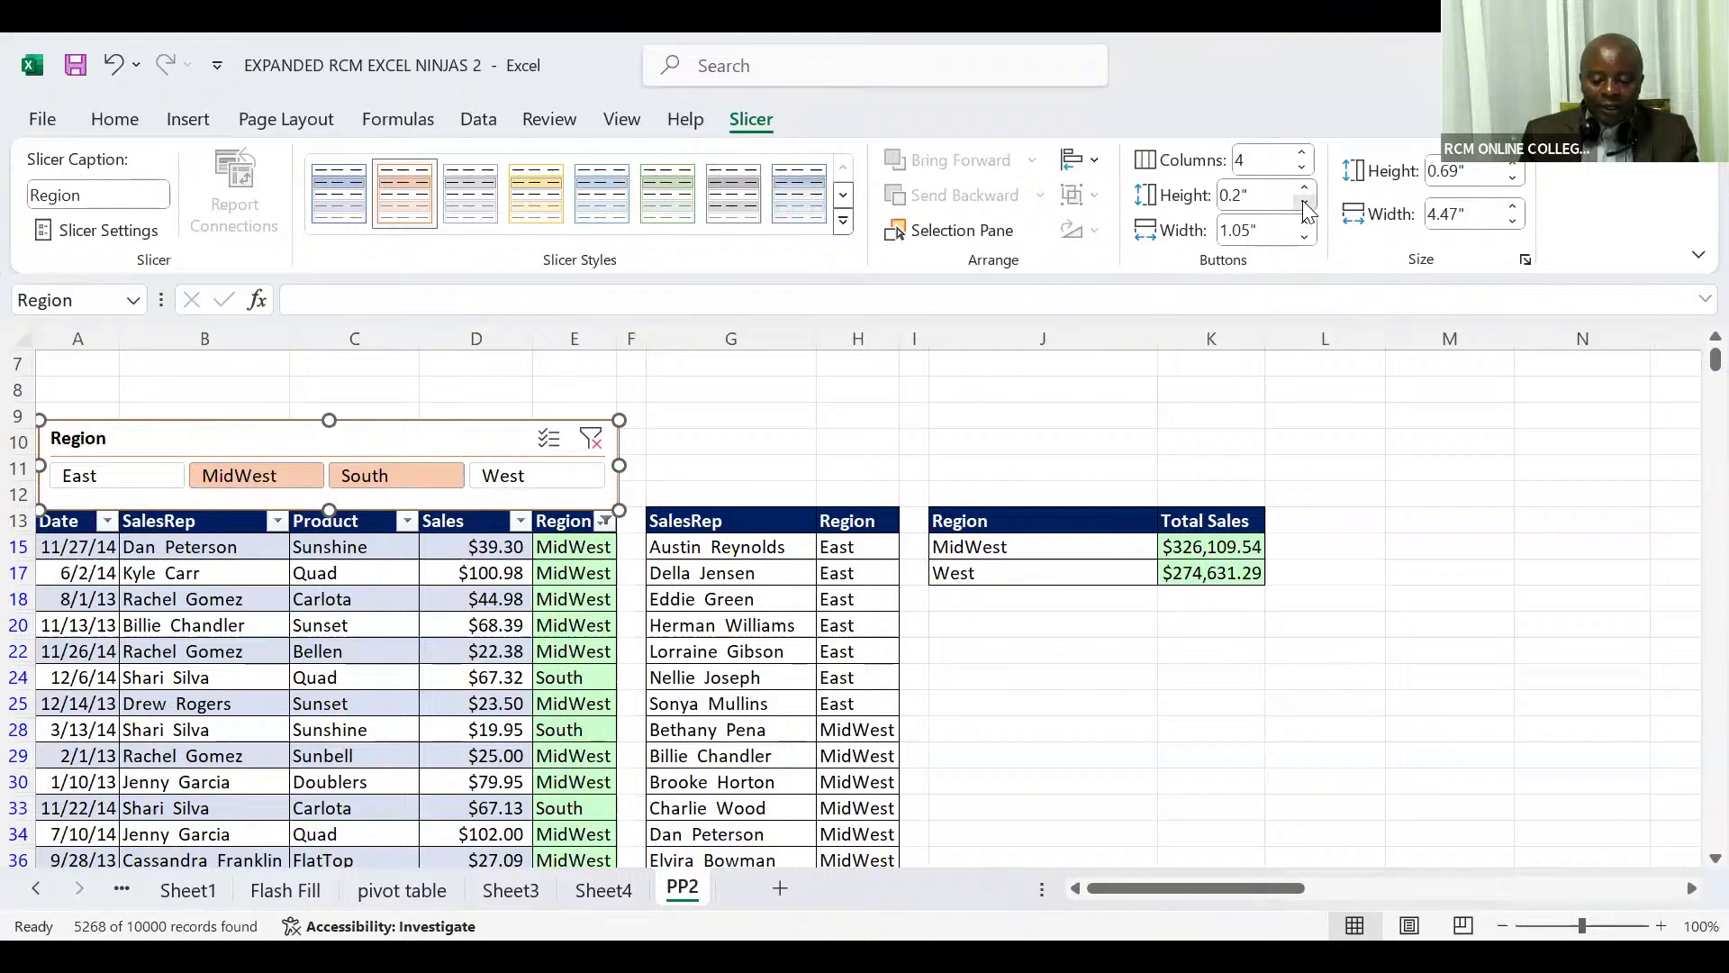
{"action": "left_click", "coordinate": [1304, 206]}
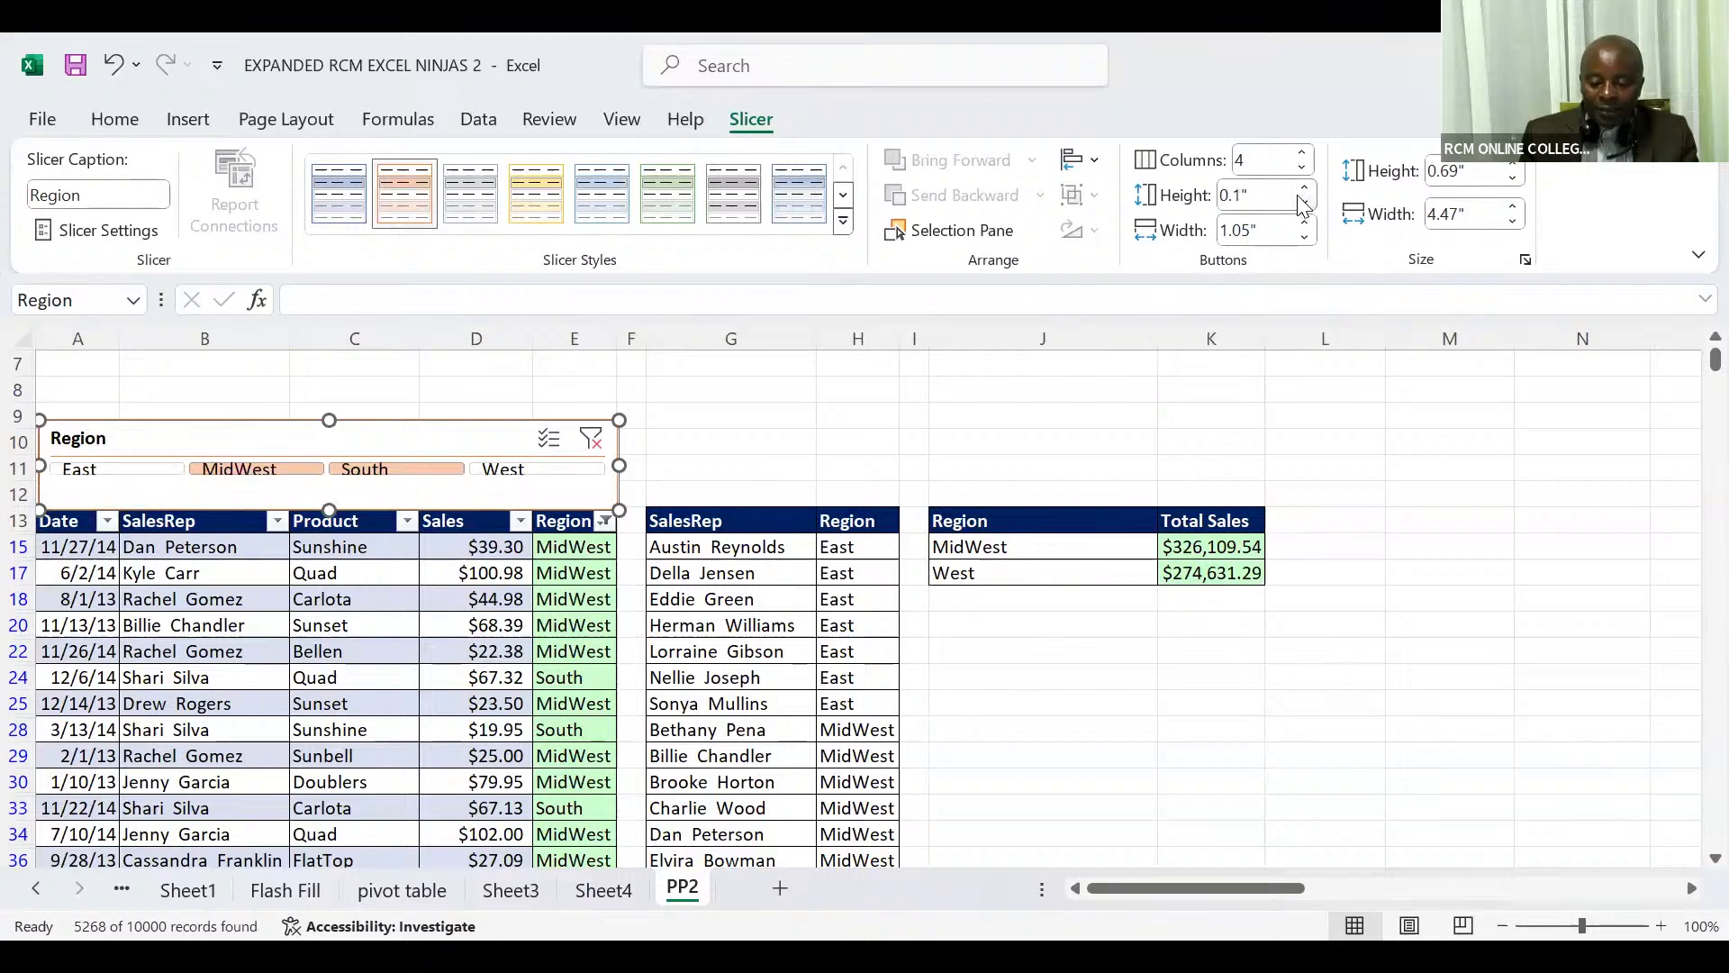
{"action": "left_click", "coordinate": [1305, 186]}
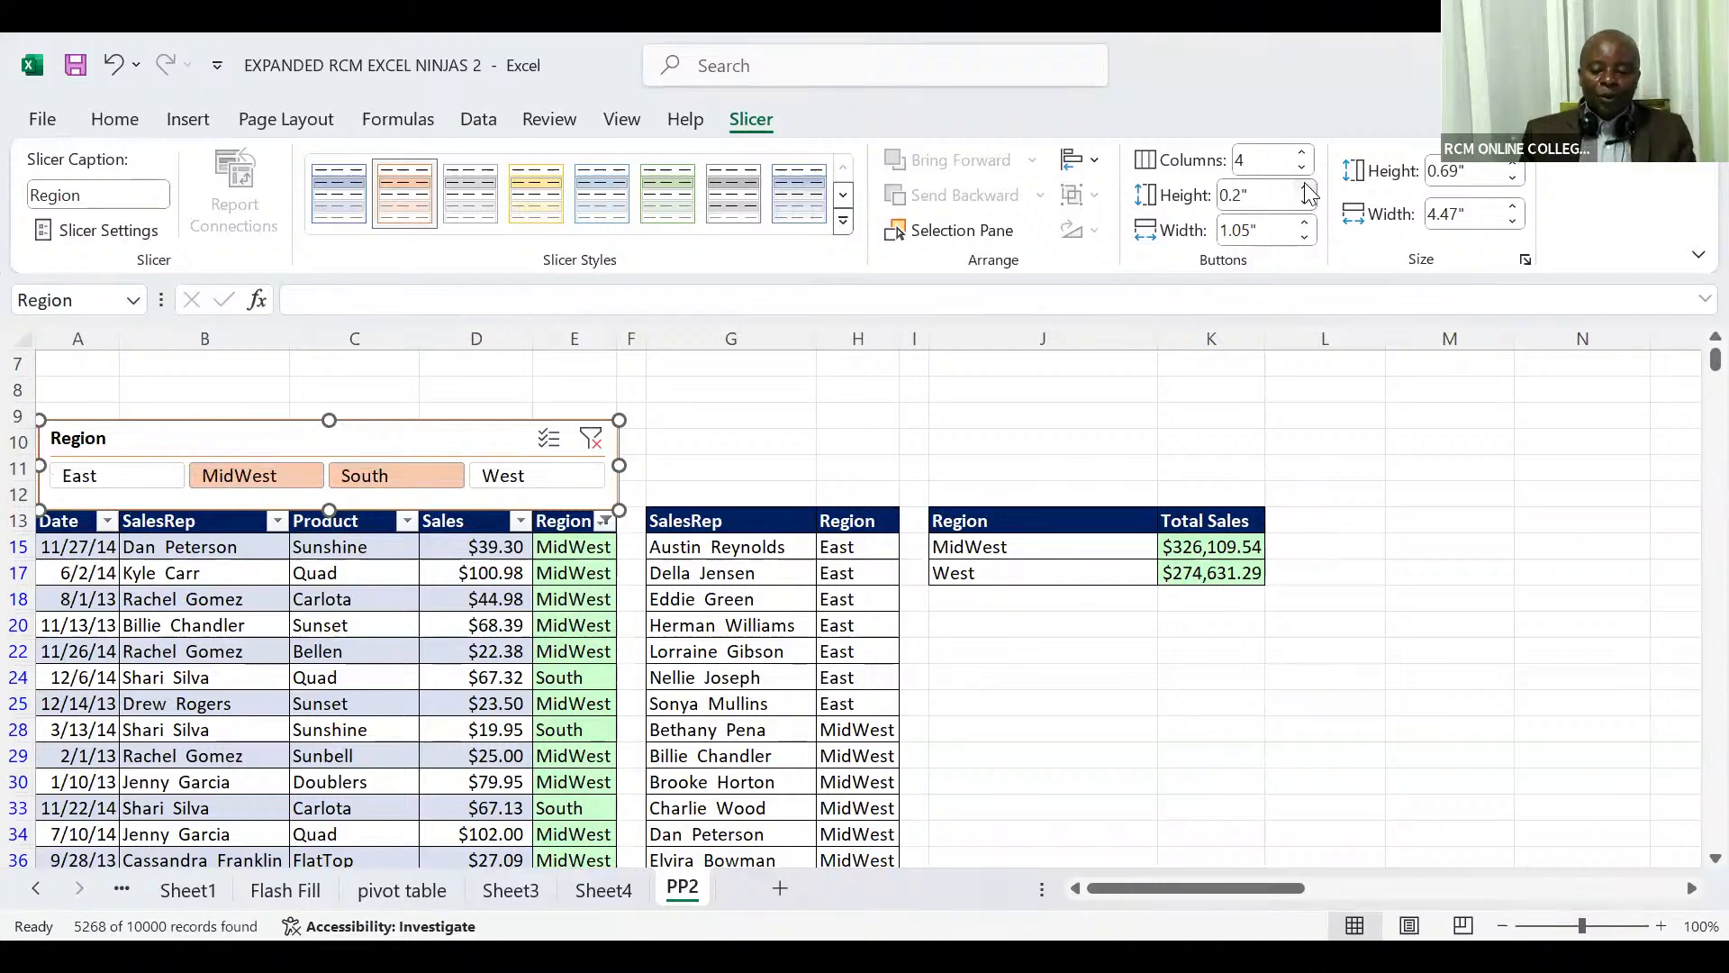
{"action": "left_click", "coordinate": [1513, 183]}
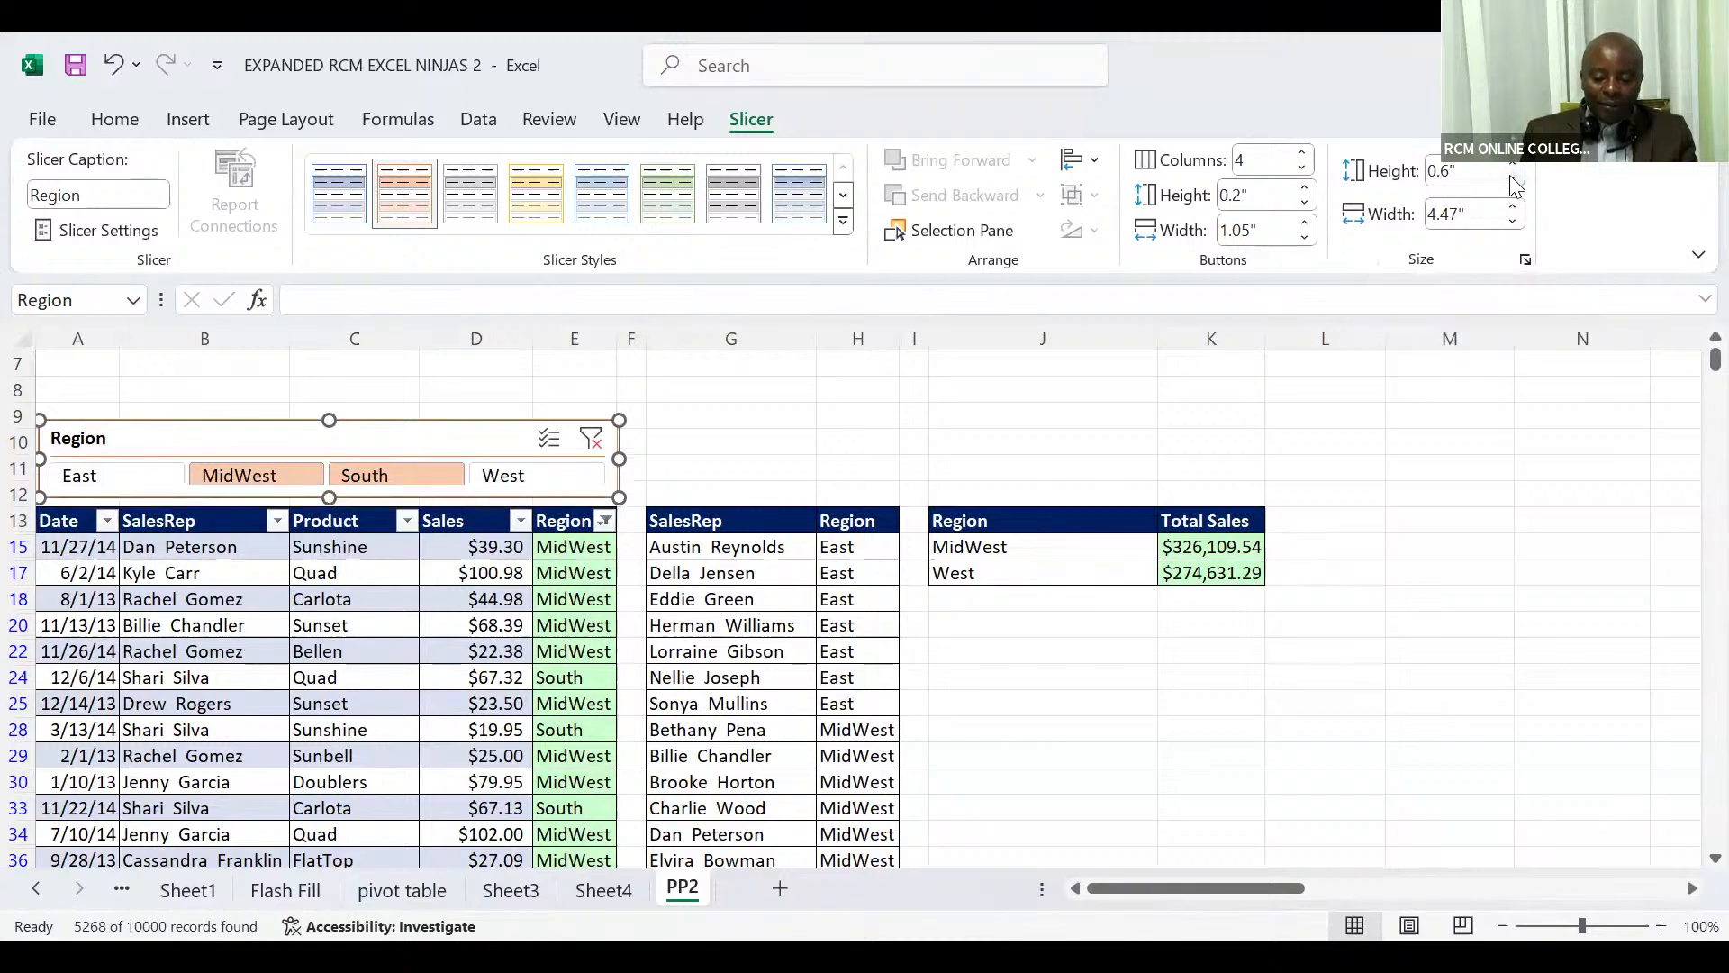
{"action": "left_click", "coordinate": [1513, 183]}
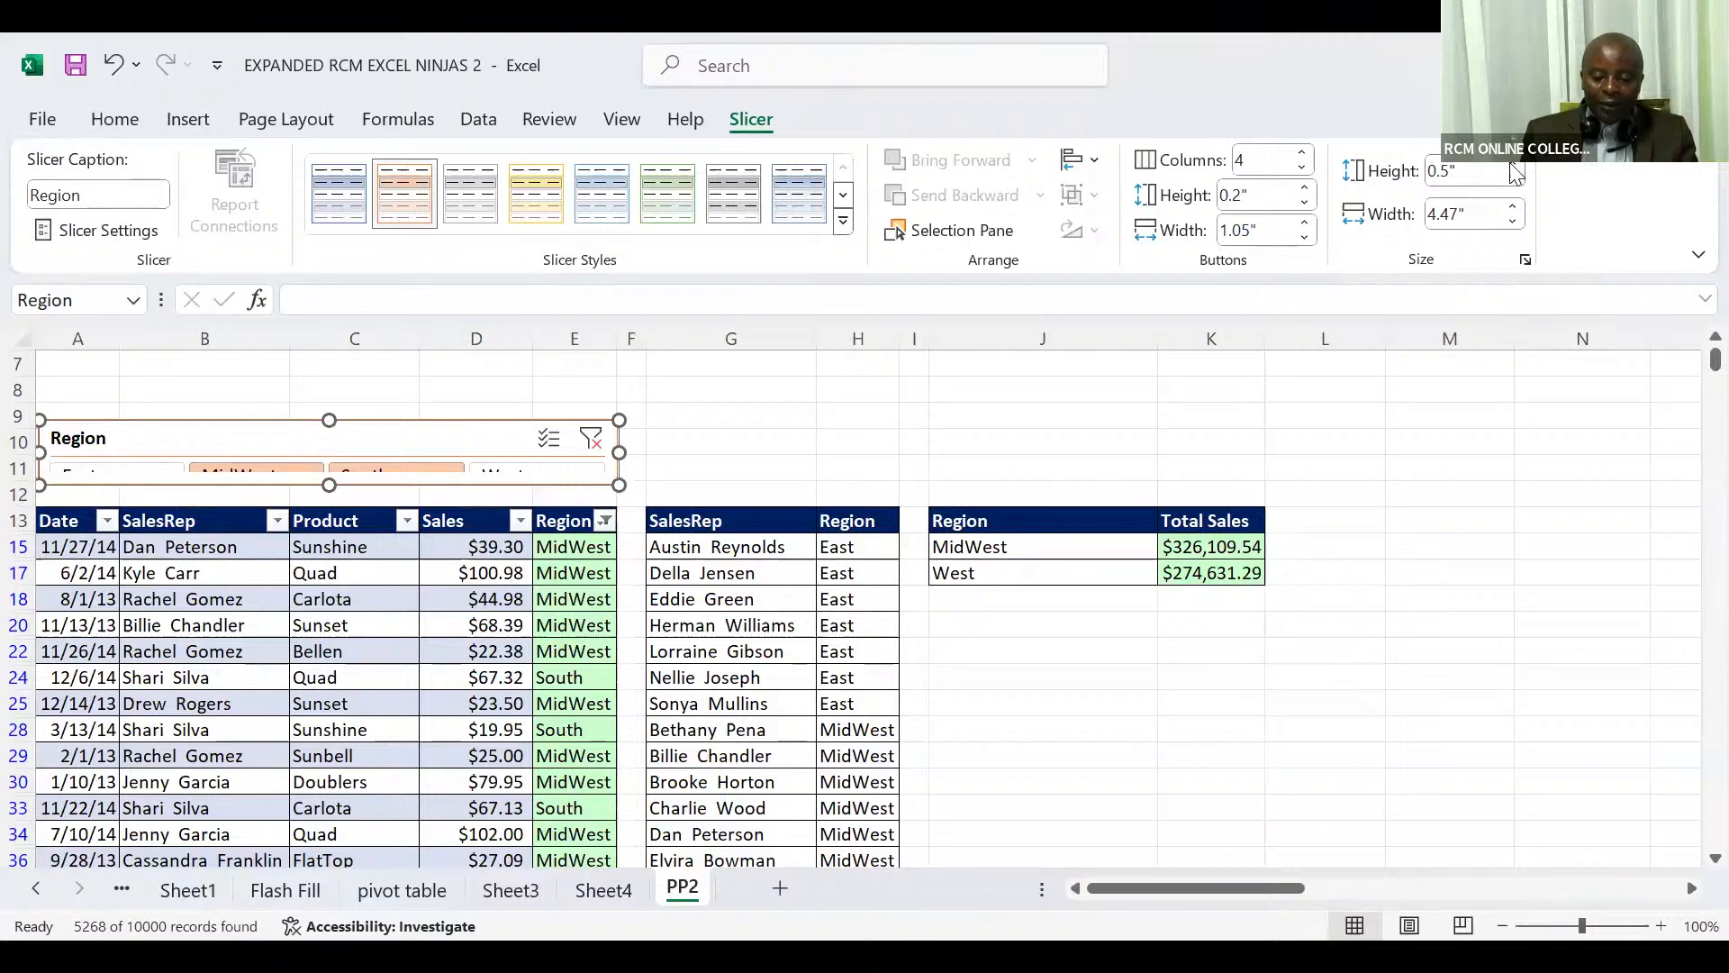
{"action": "left_click", "coordinate": [1515, 167]}
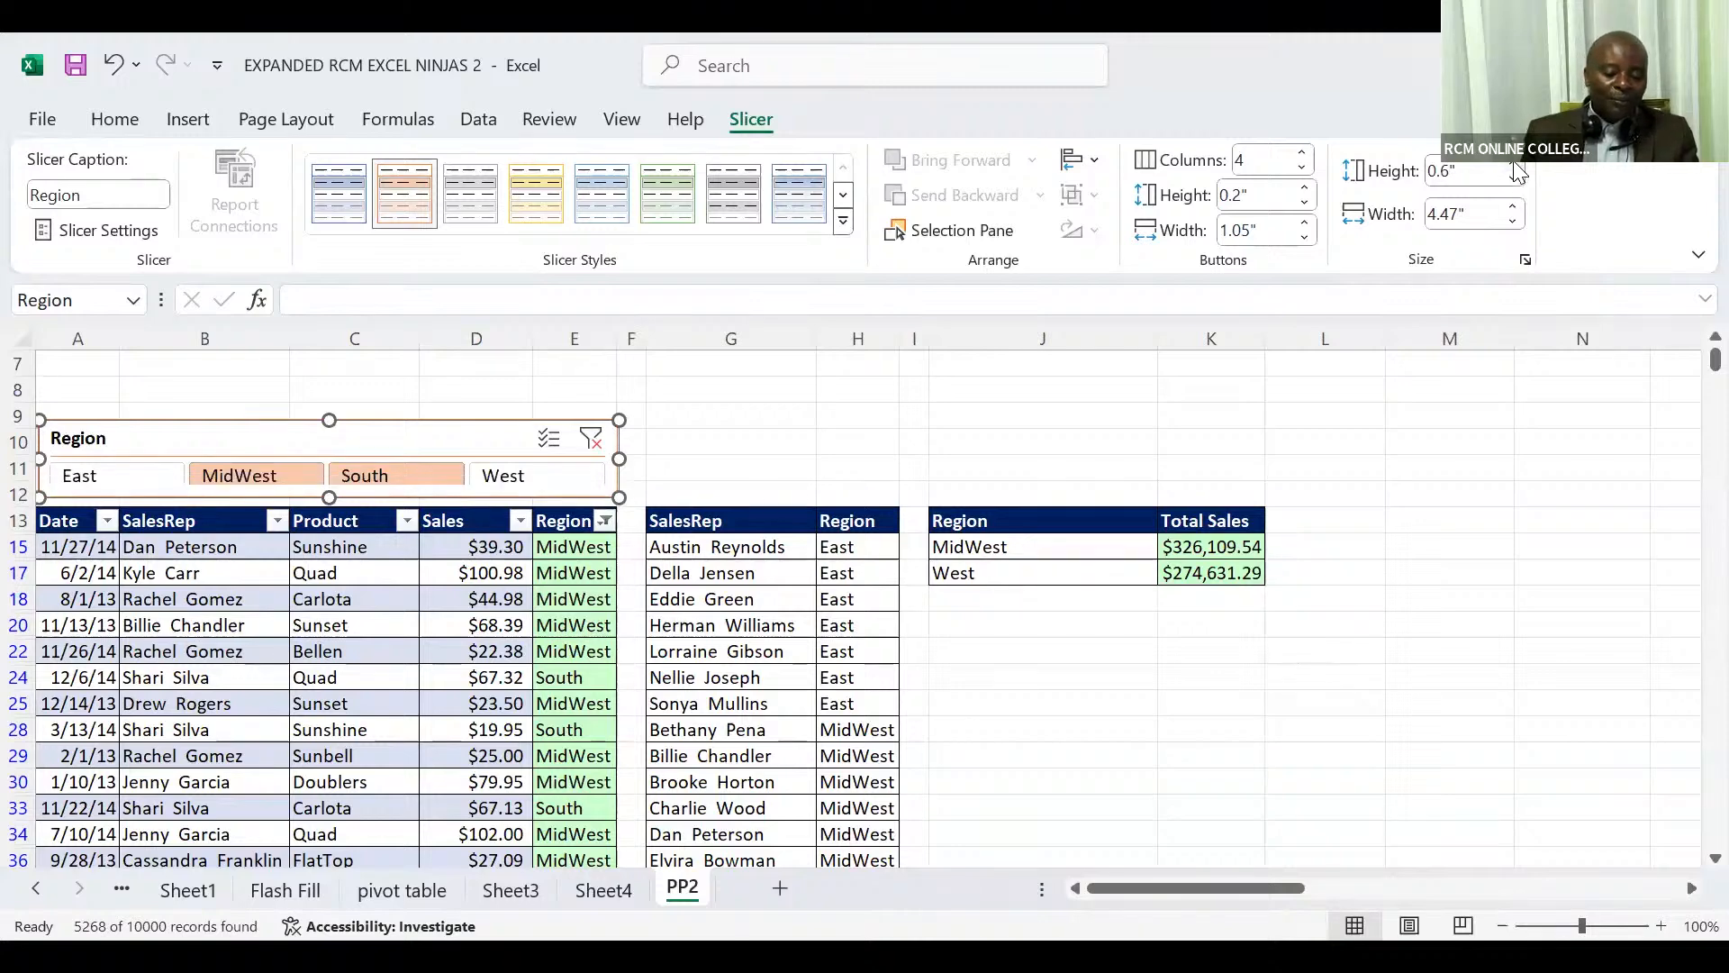
Filter the sales table with the Region slicer by East, MidWest, South and West in turn
{"action": "left_click", "coordinate": [122, 469]}
{"action": "left_click", "coordinate": [223, 482]}
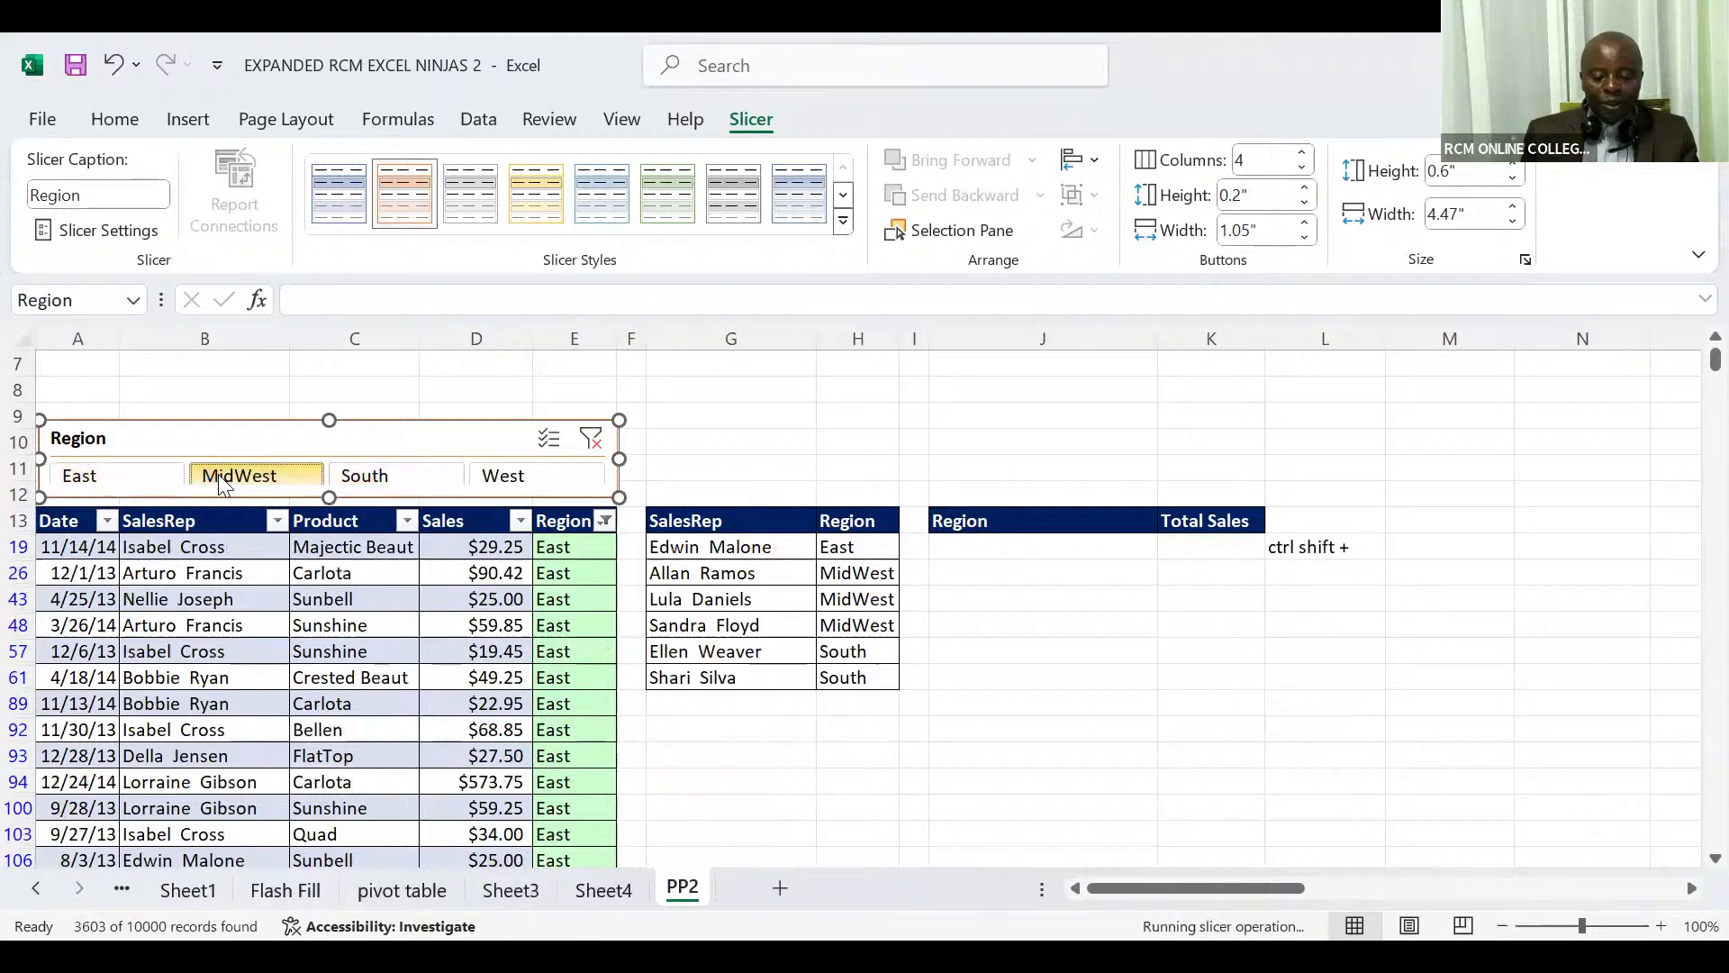
{"action": "left_click", "coordinate": [356, 476]}
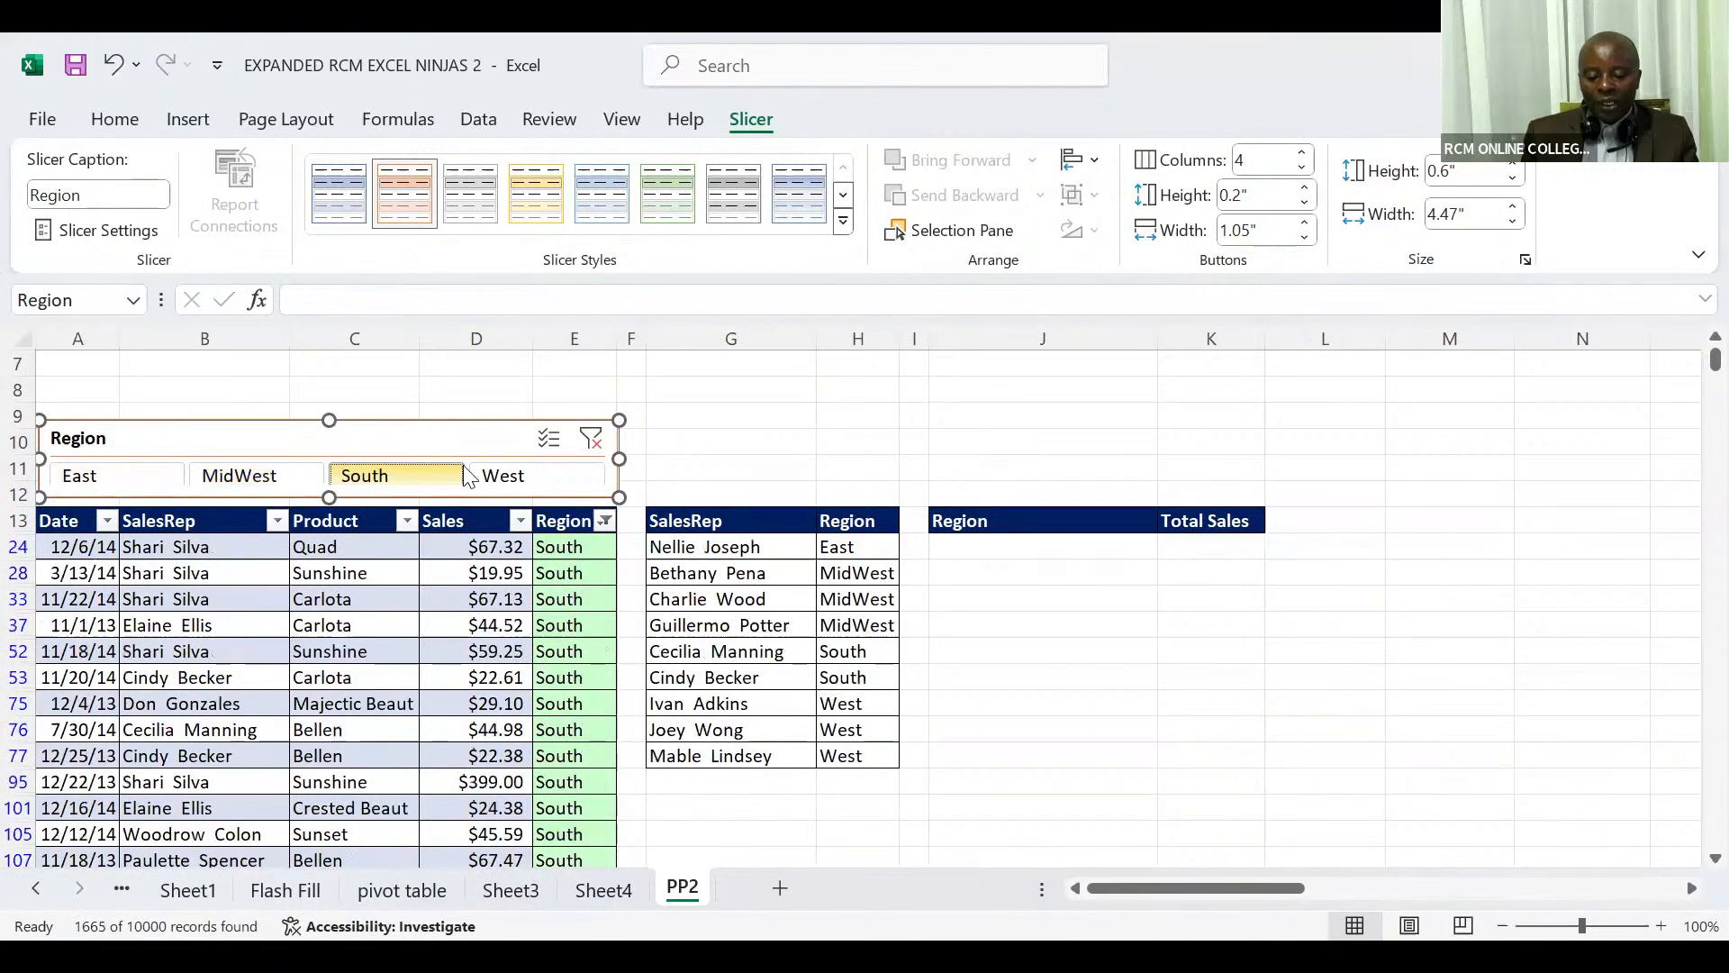
{"action": "left_click", "coordinate": [502, 477]}
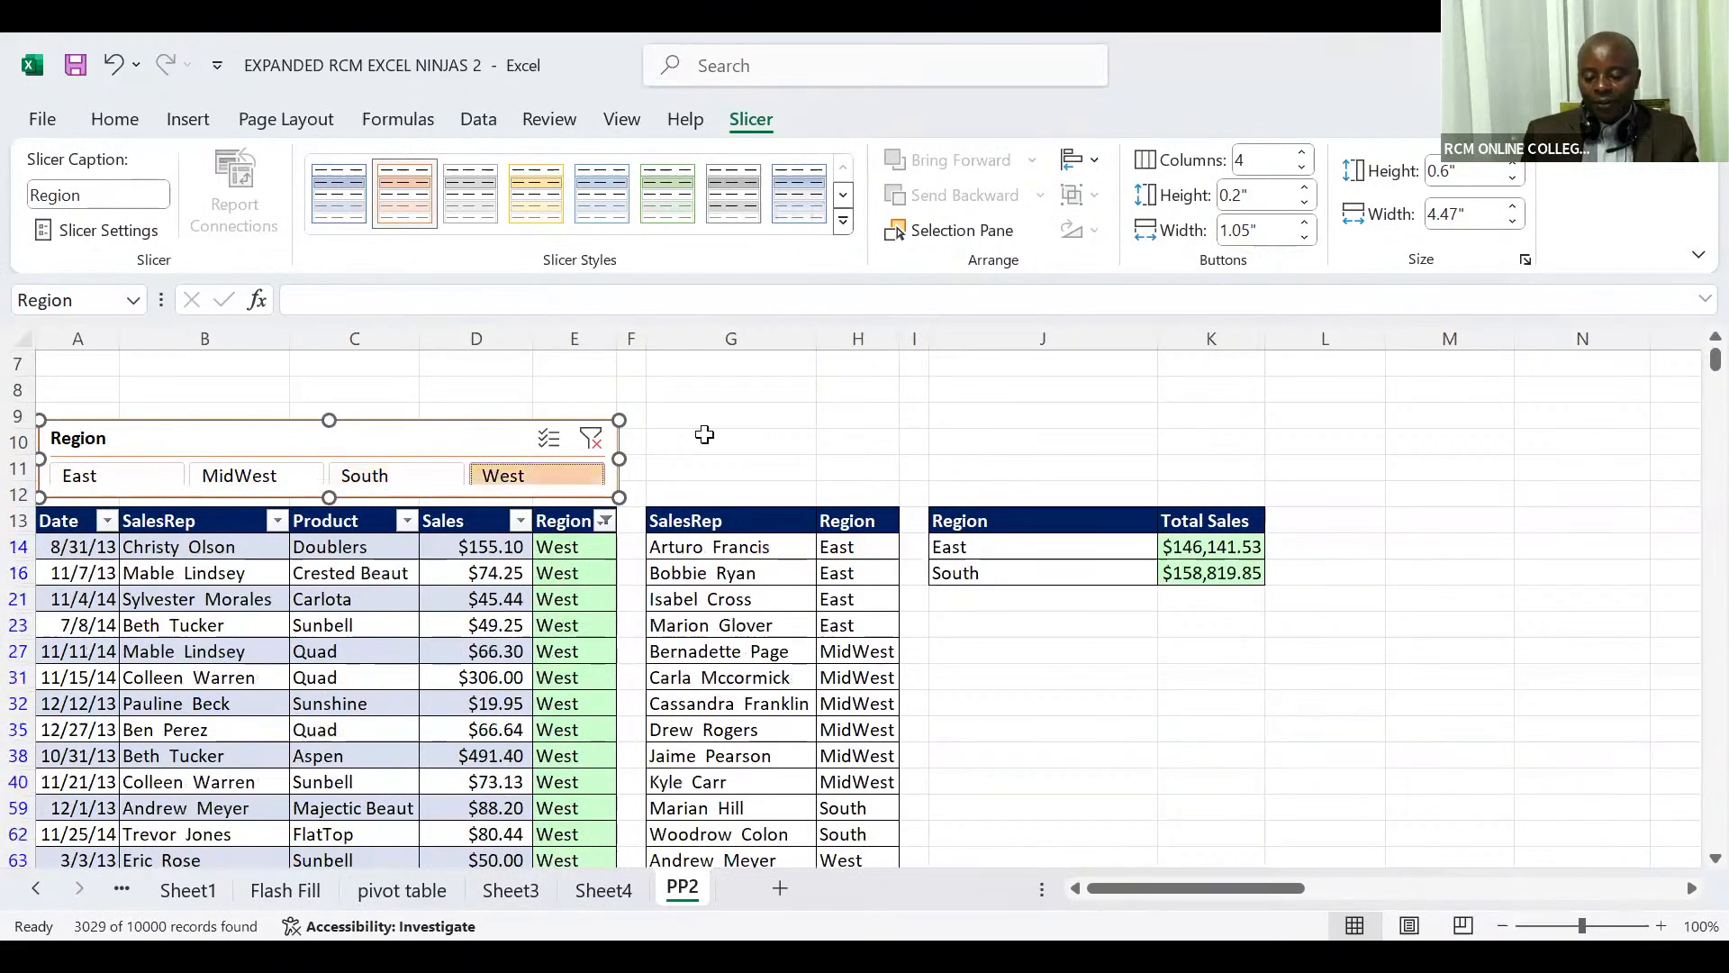
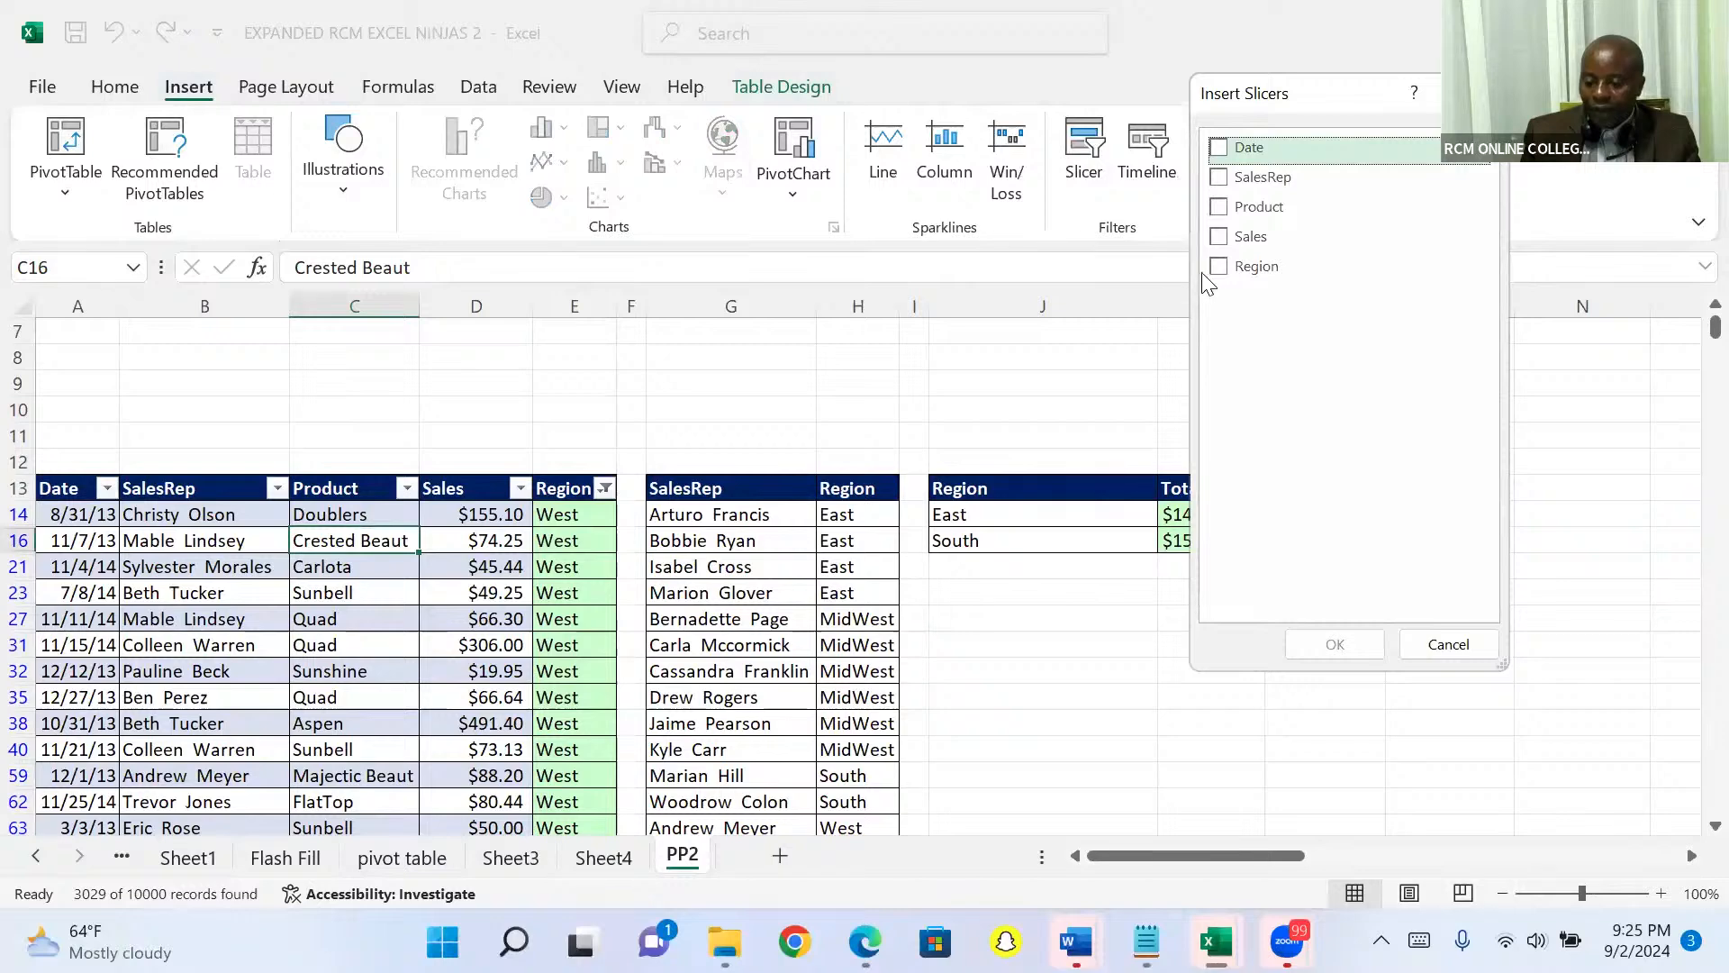
Choose the Region field and insert a slicer for the sales table
{"action": "left_click", "coordinate": [1221, 269]}
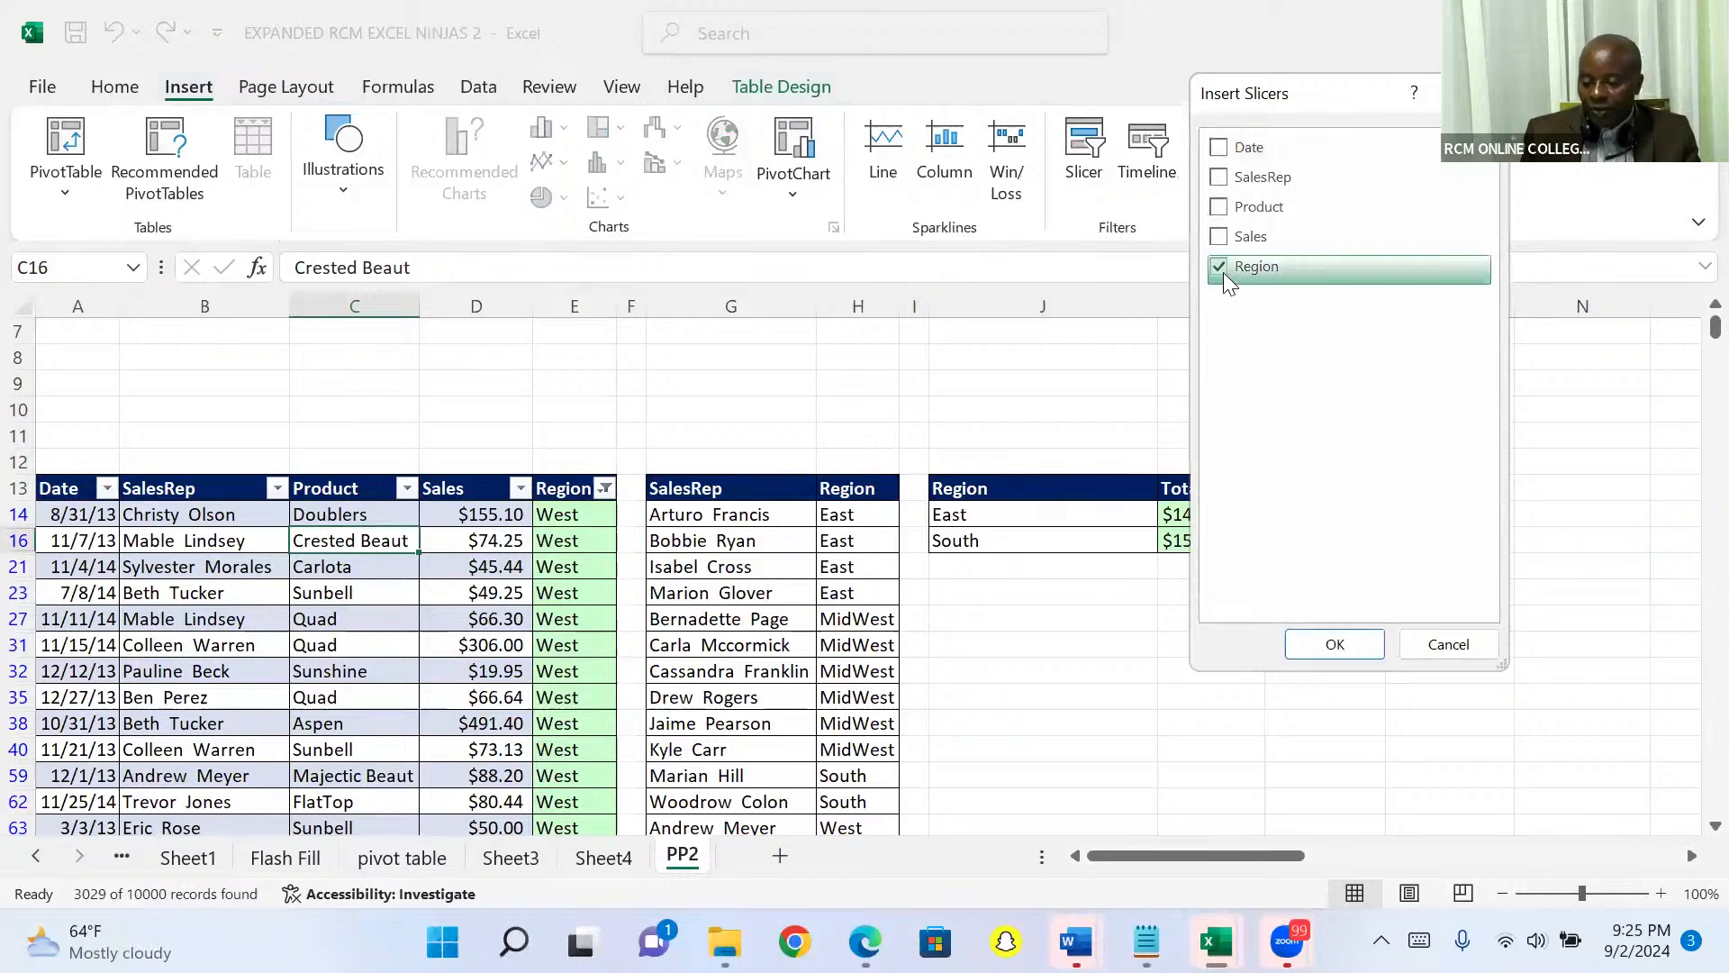
{"action": "left_click", "coordinate": [1336, 644]}
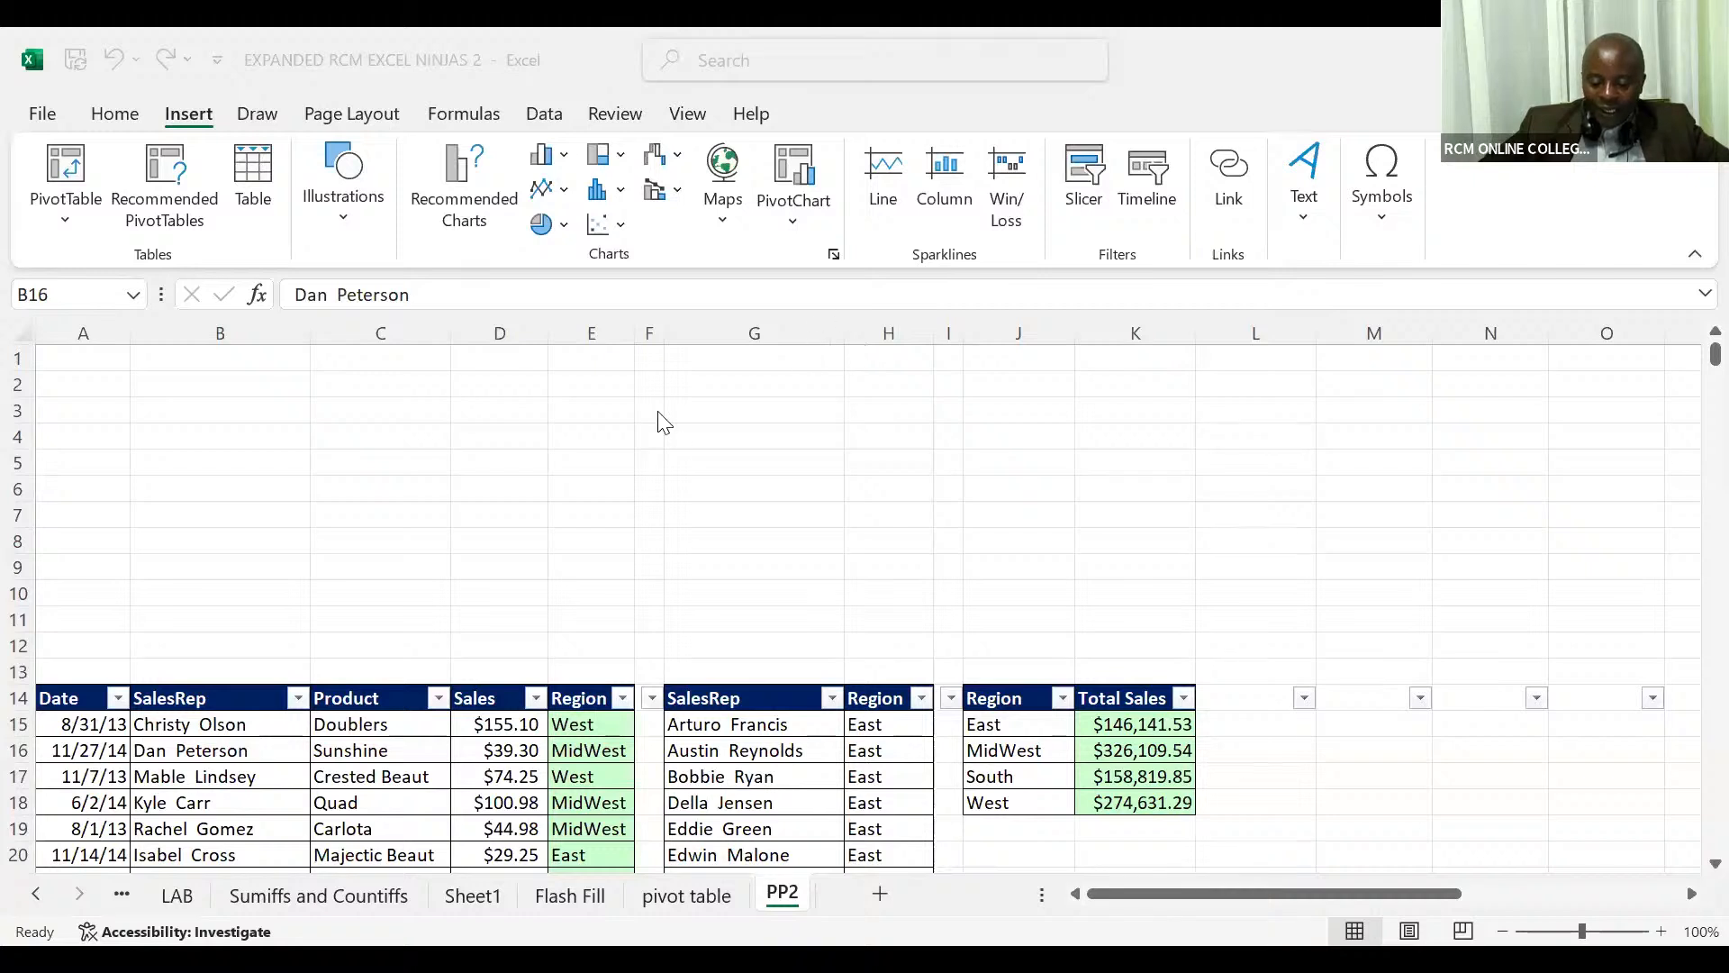
Try to insert a slicer for the sales list from cell B18 and dismiss the existing connections dialog
{"action": "left_click", "coordinate": [374, 750]}
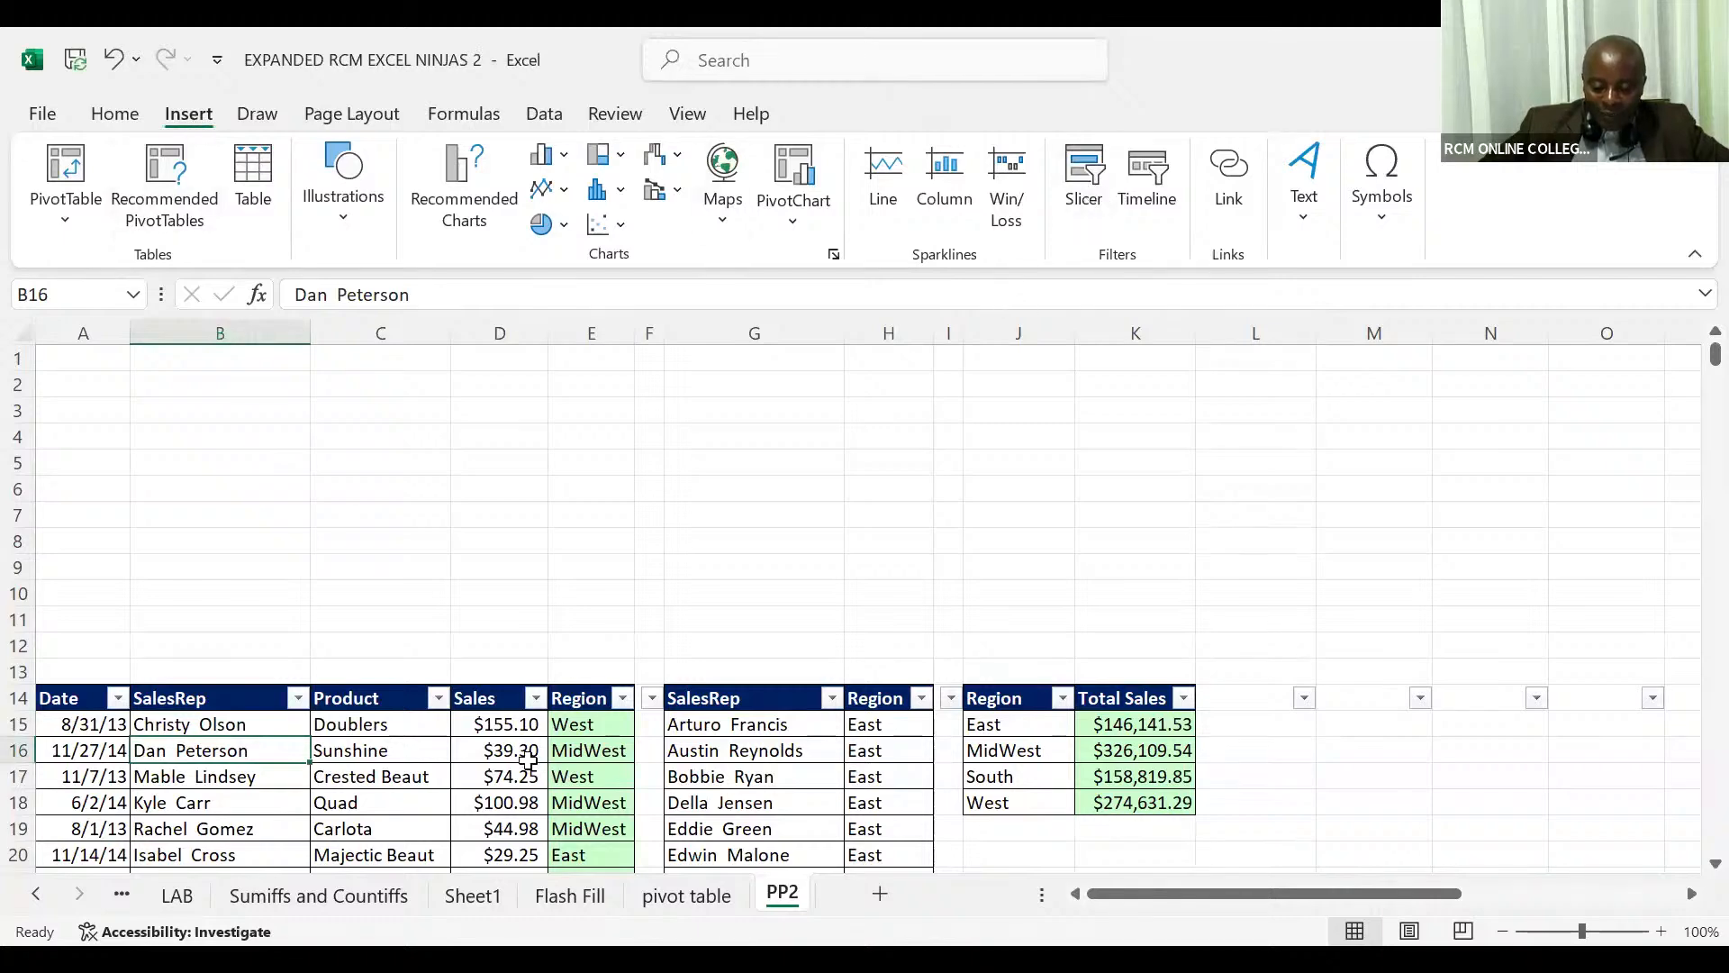
{"action": "left_click", "coordinate": [307, 770]}
{"action": "left_click", "coordinate": [232, 809]}
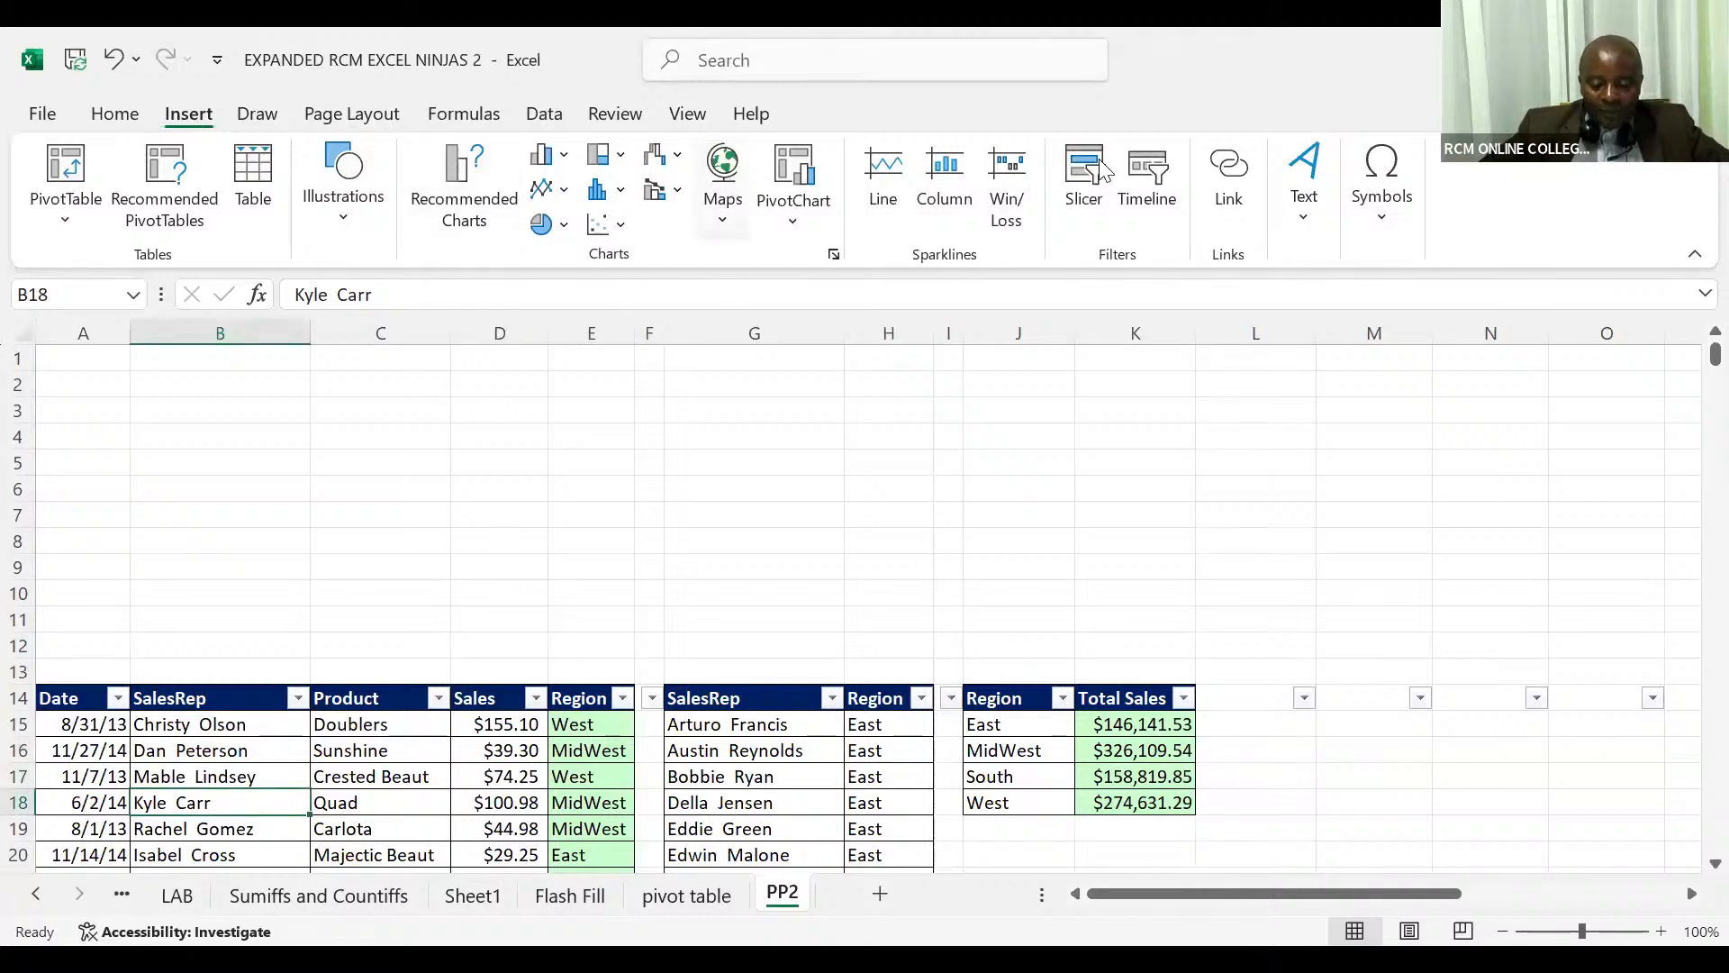
{"action": "left_click", "coordinate": [1084, 189]}
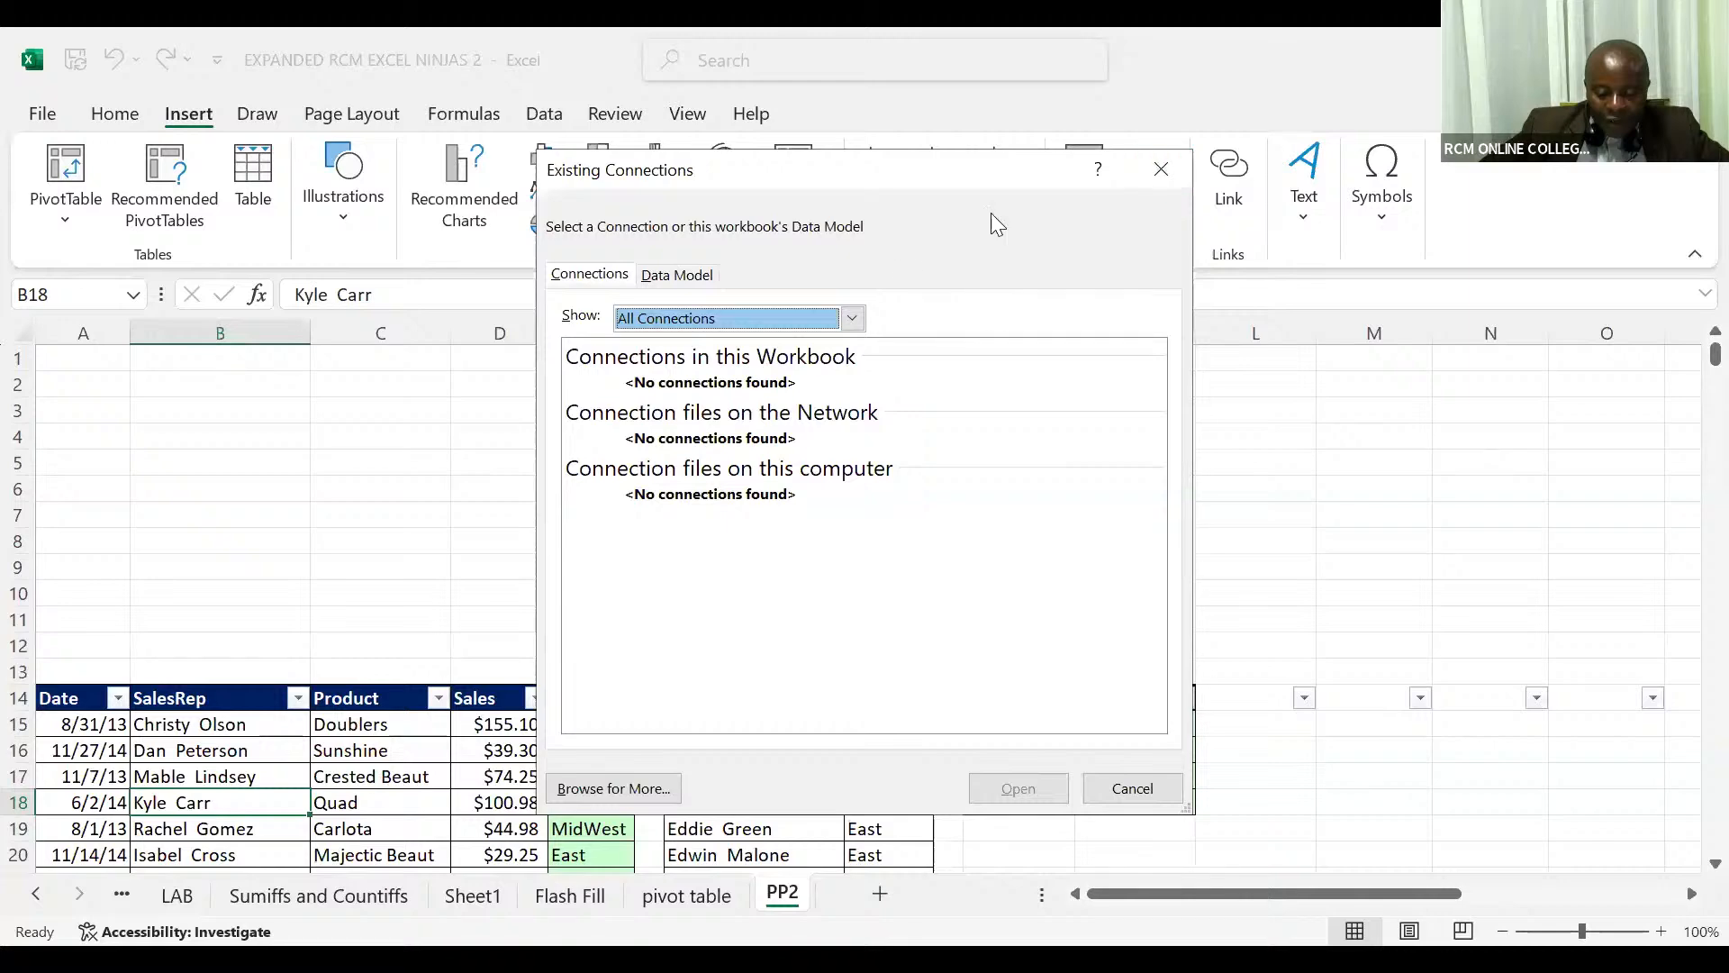
{"action": "left_click", "coordinate": [1162, 173]}
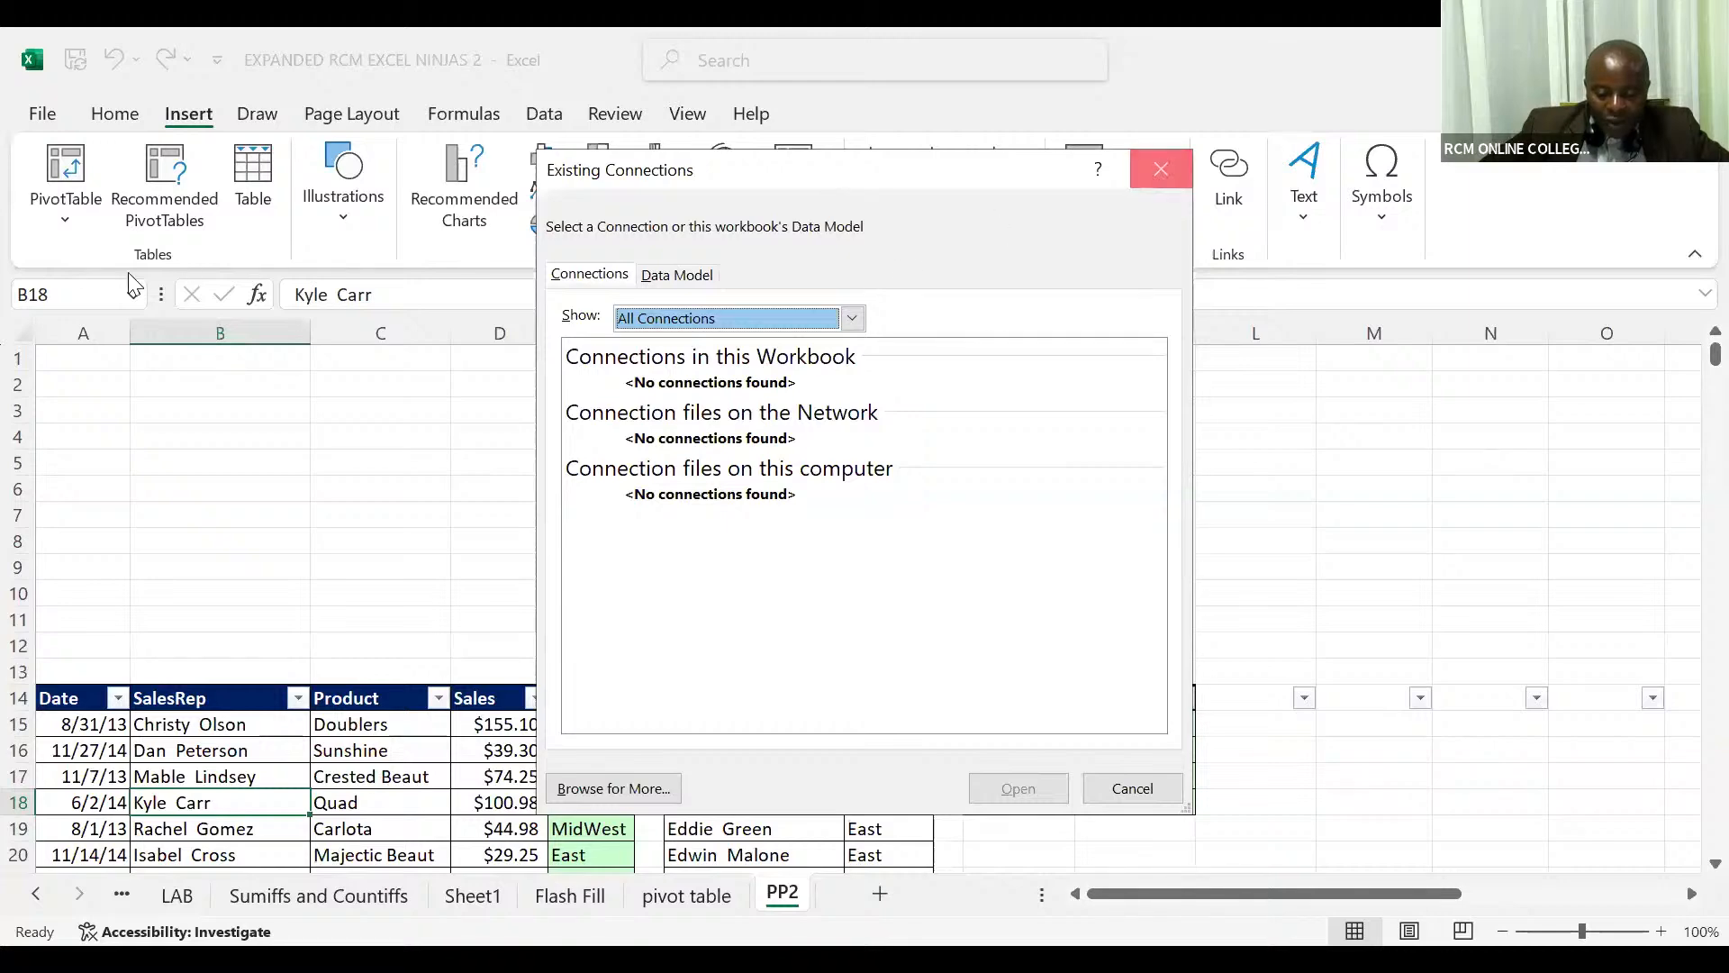
Try the slicer insertion again from cell C16 in the Product column and cancel the connections dialog
{"action": "left_click", "coordinate": [108, 113]}
{"action": "left_click", "coordinate": [324, 540]}
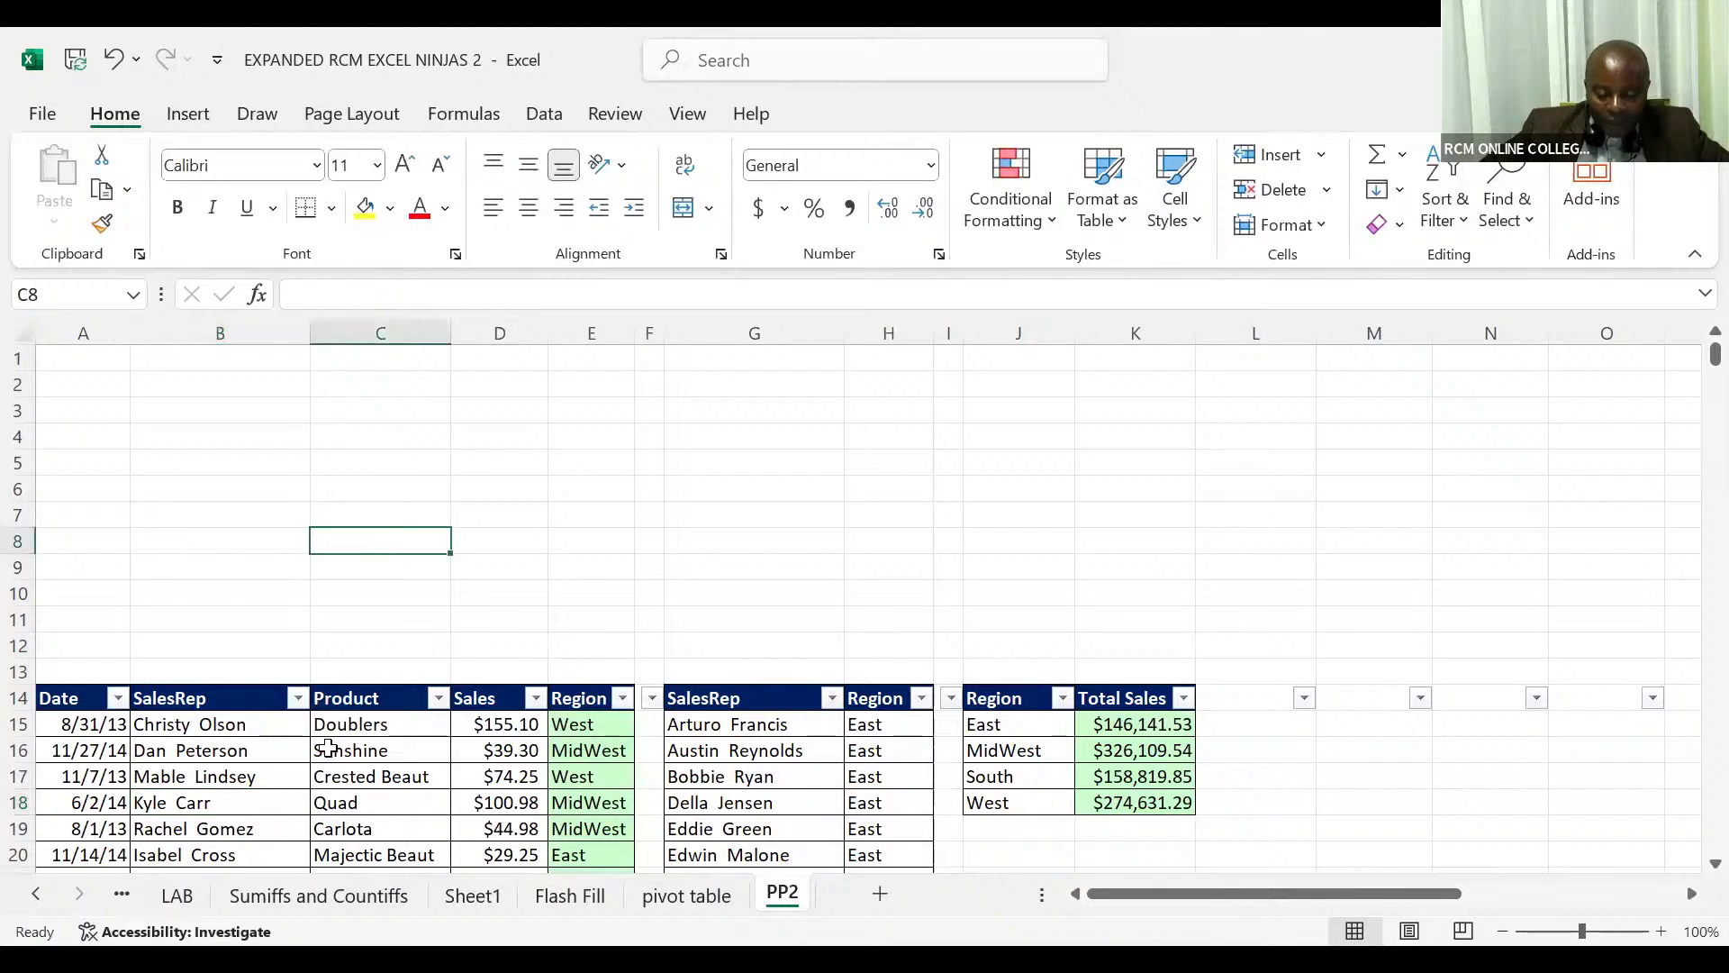
{"action": "left_click", "coordinate": [327, 747]}
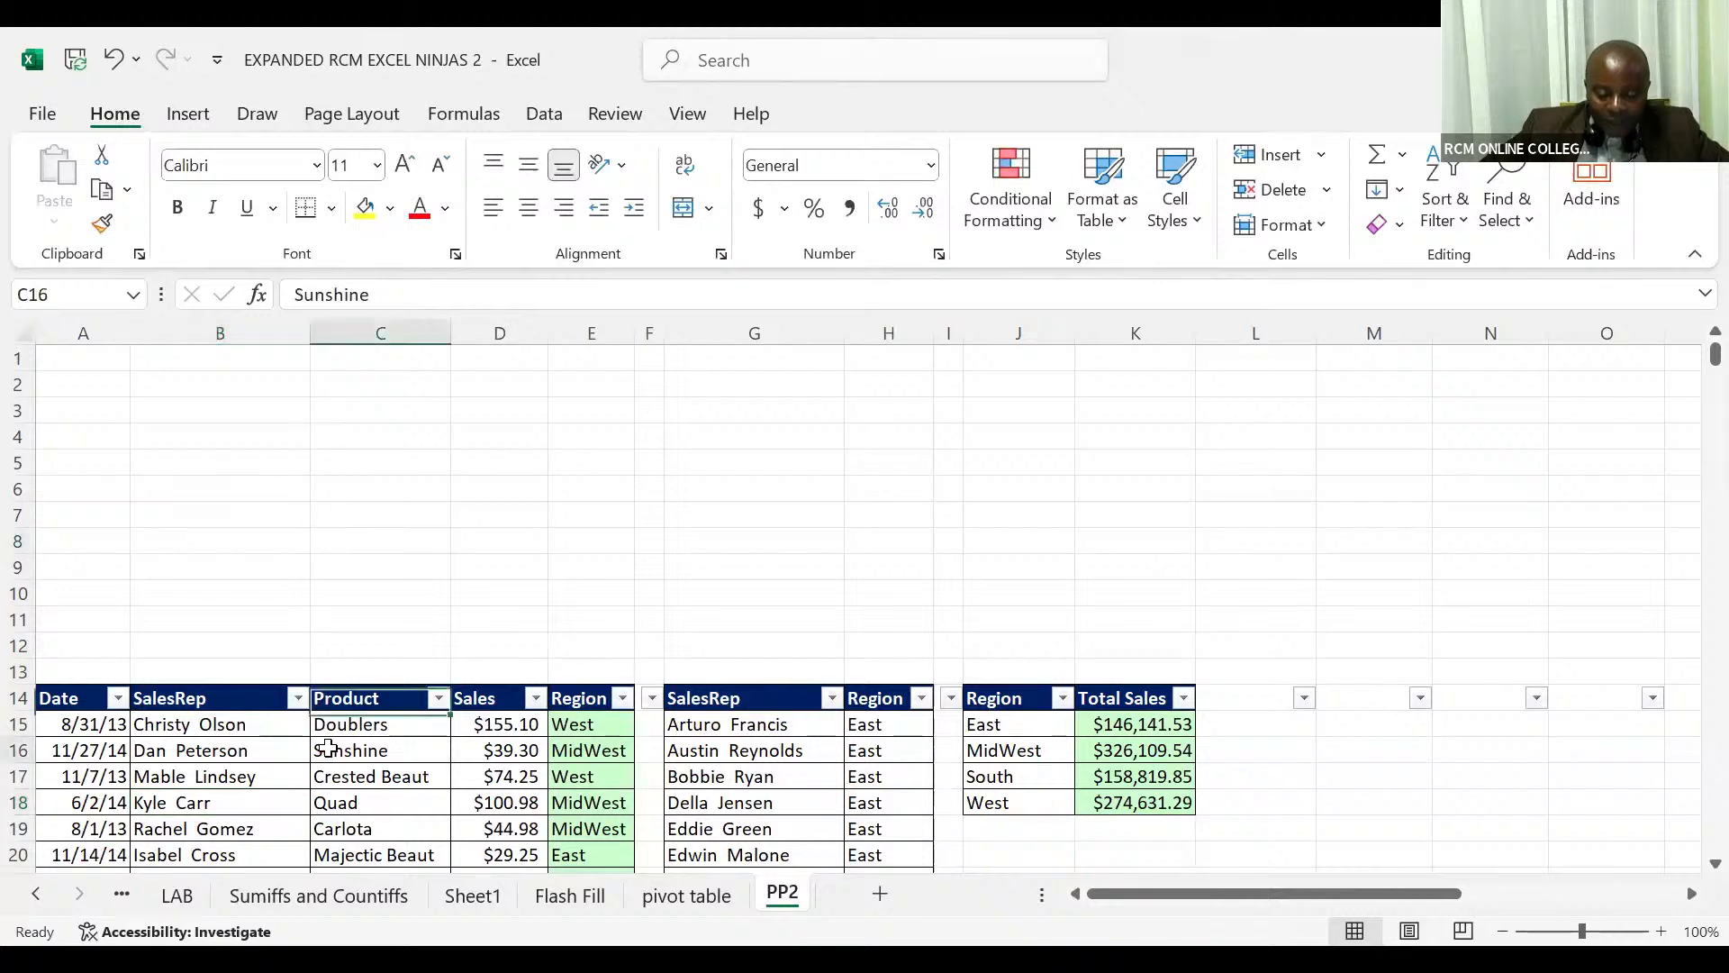
{"action": "left_click", "coordinate": [187, 116]}
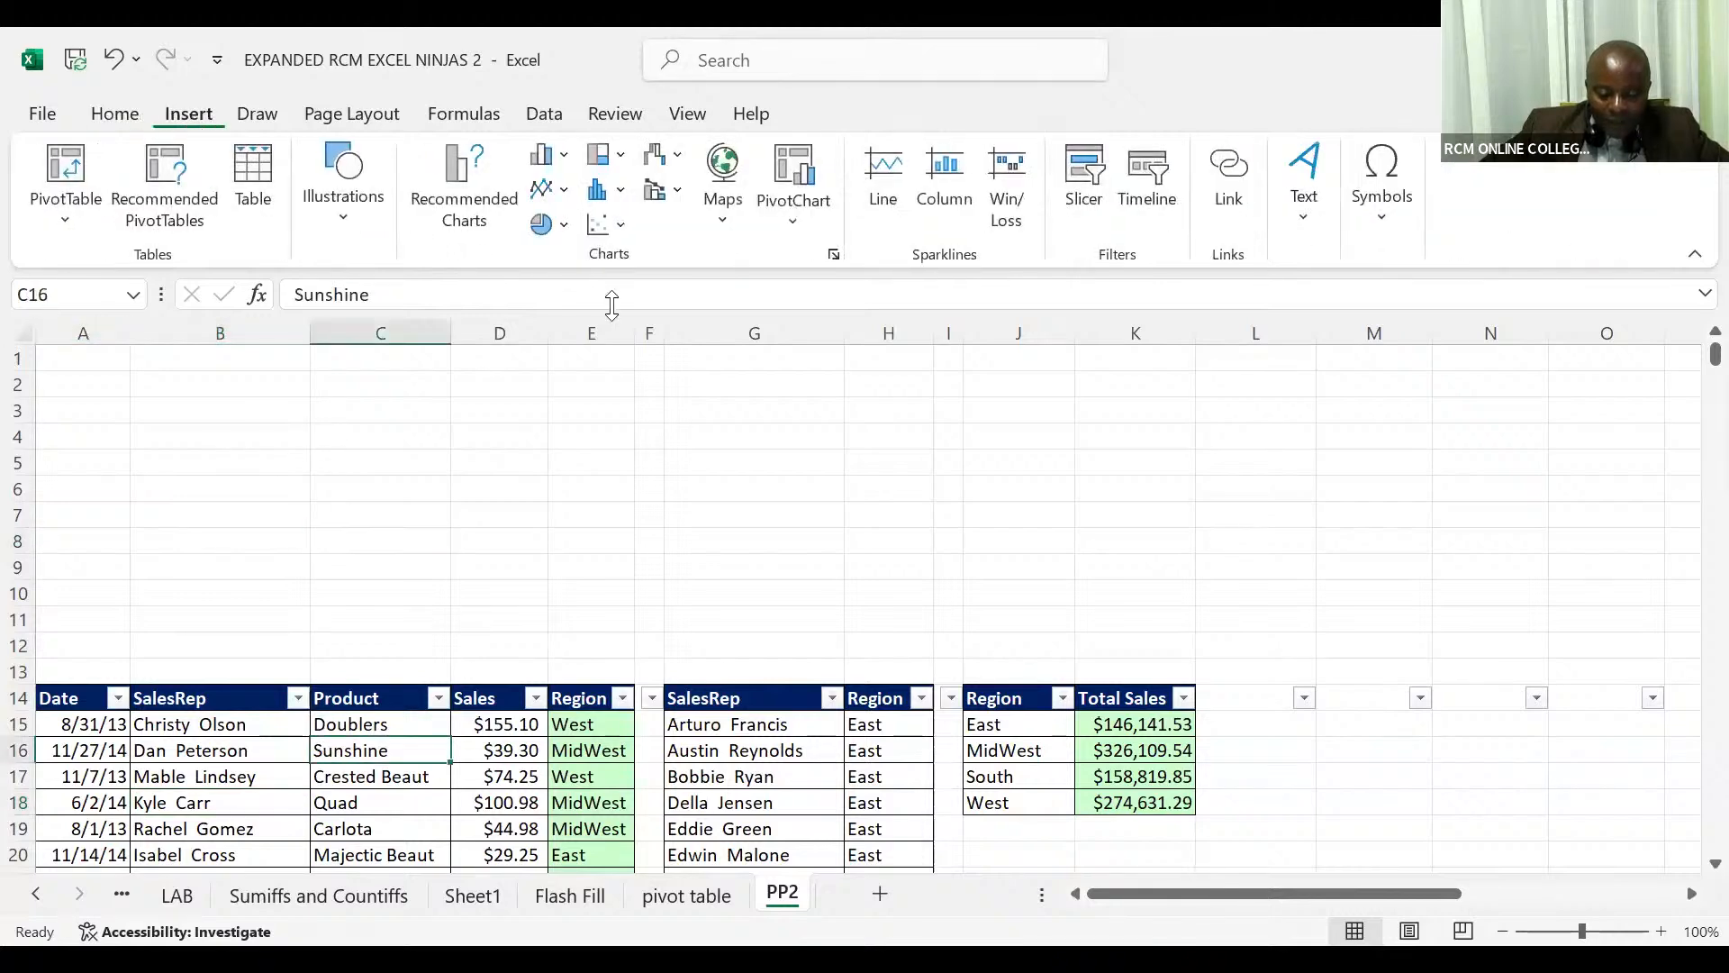
{"action": "left_click", "coordinate": [1074, 187]}
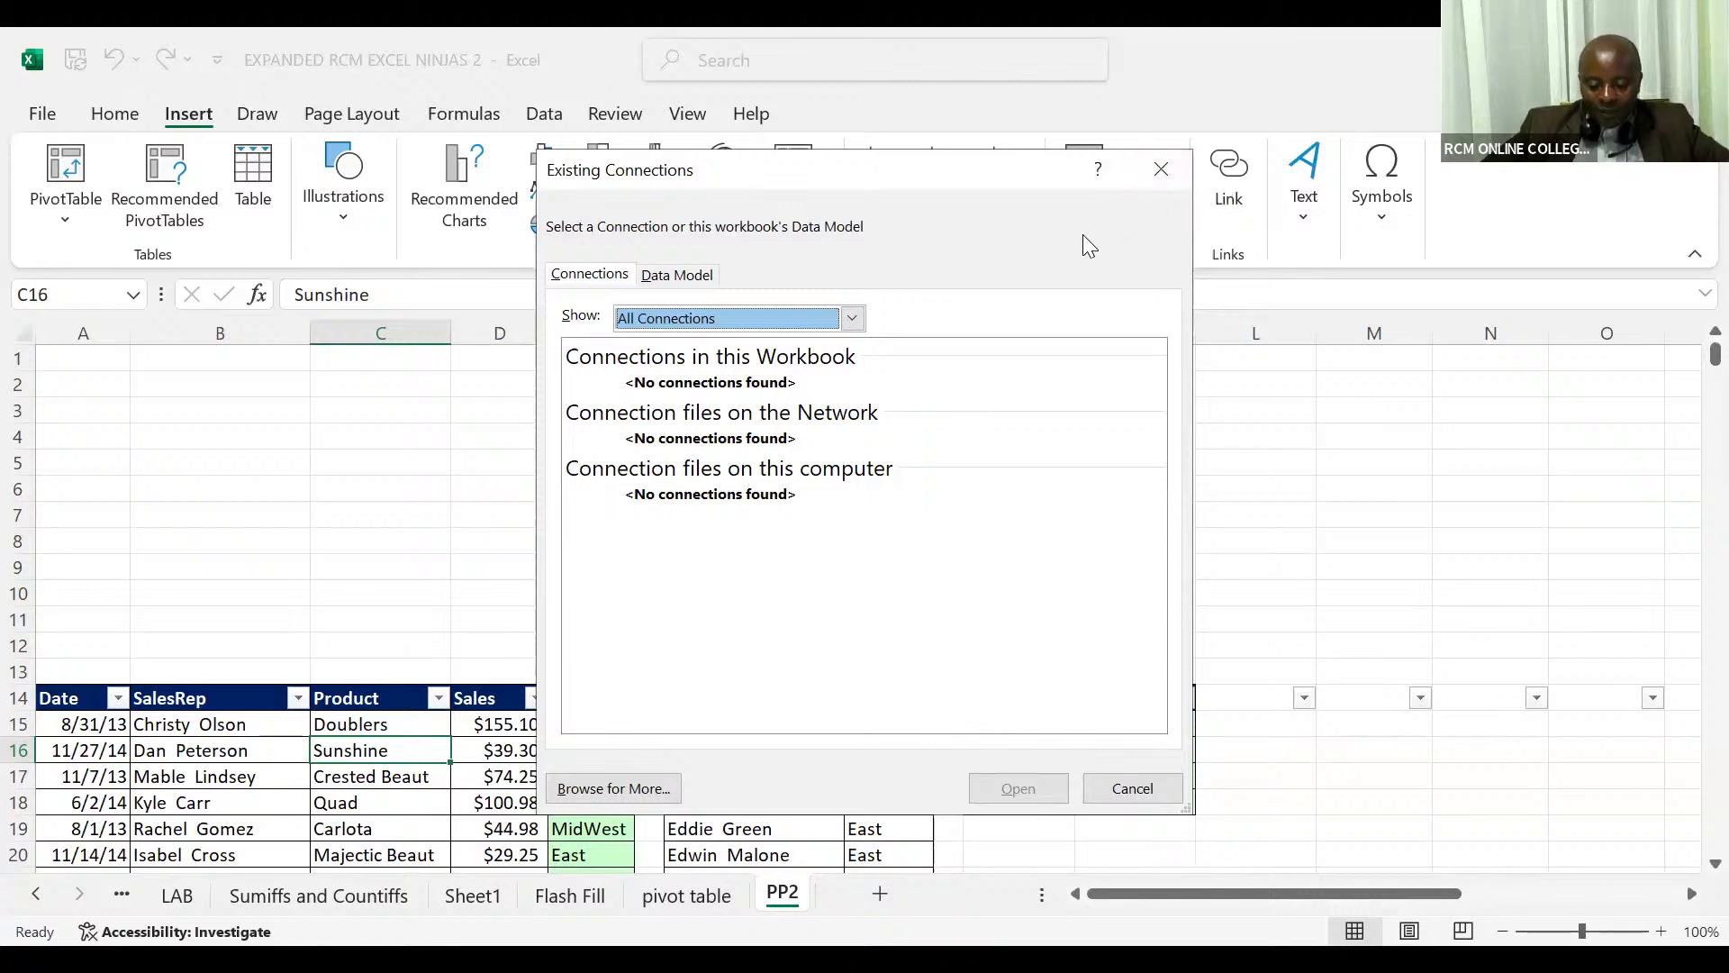
{"action": "left_click", "coordinate": [1158, 190]}
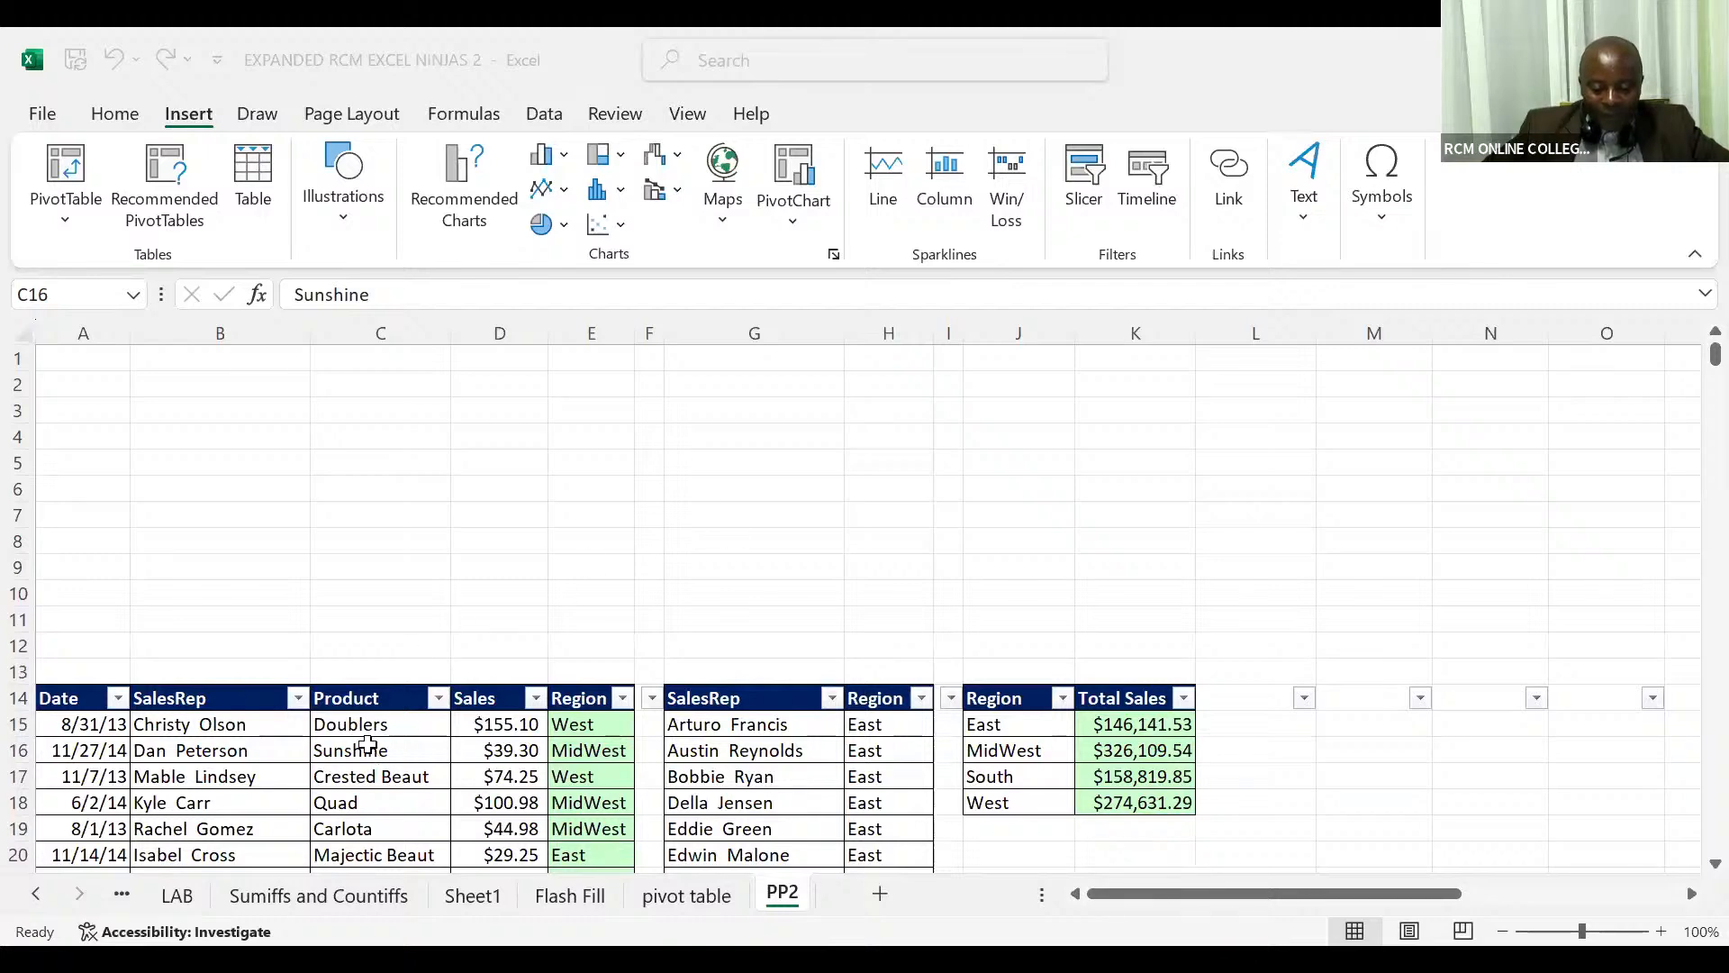
{"action": "left_click", "coordinate": [367, 746]}
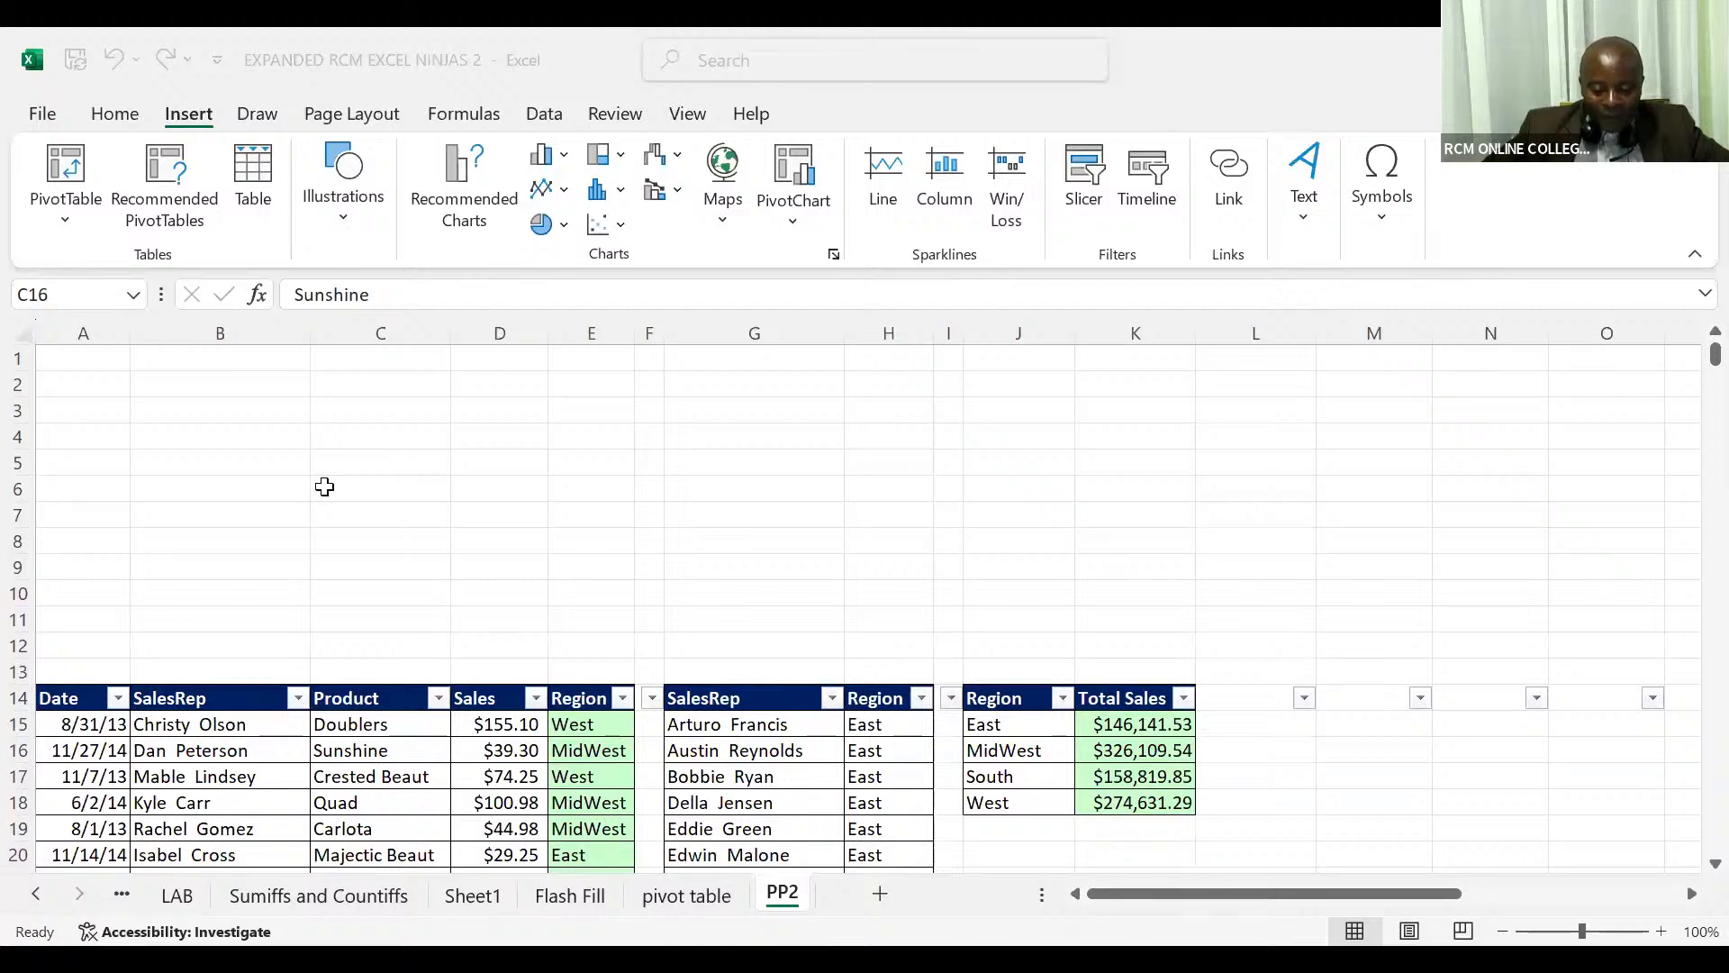
{"action": "left_click", "coordinate": [115, 113]}
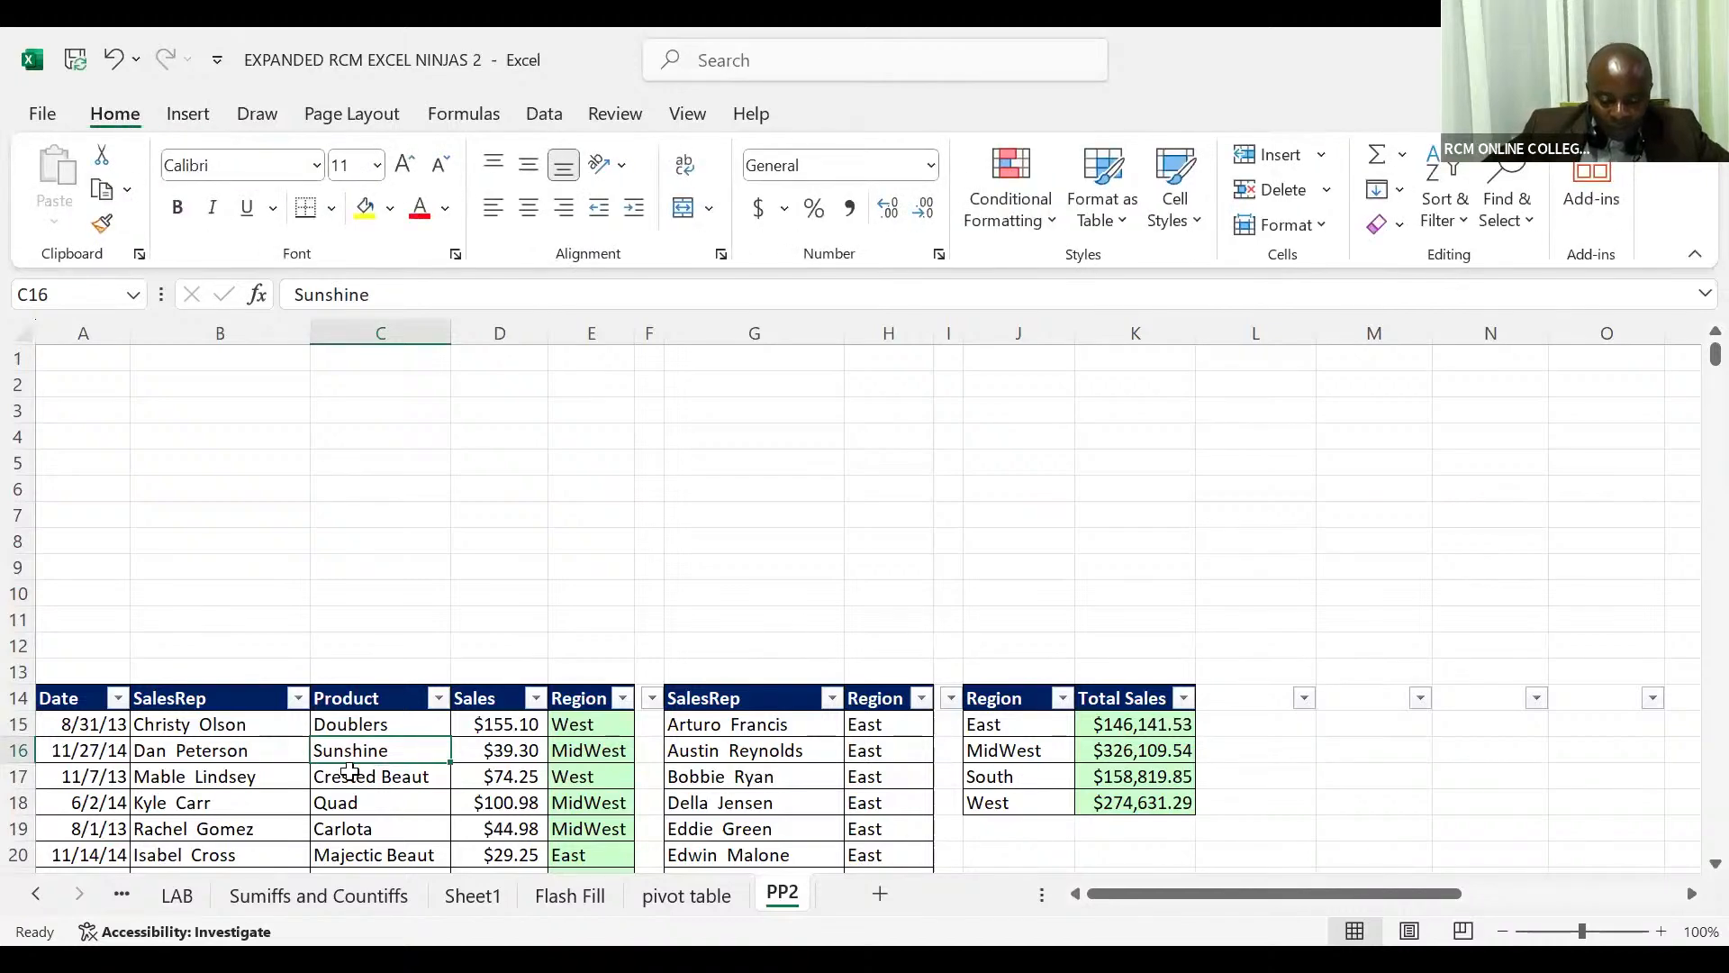
{"action": "left_click", "coordinate": [350, 775]}
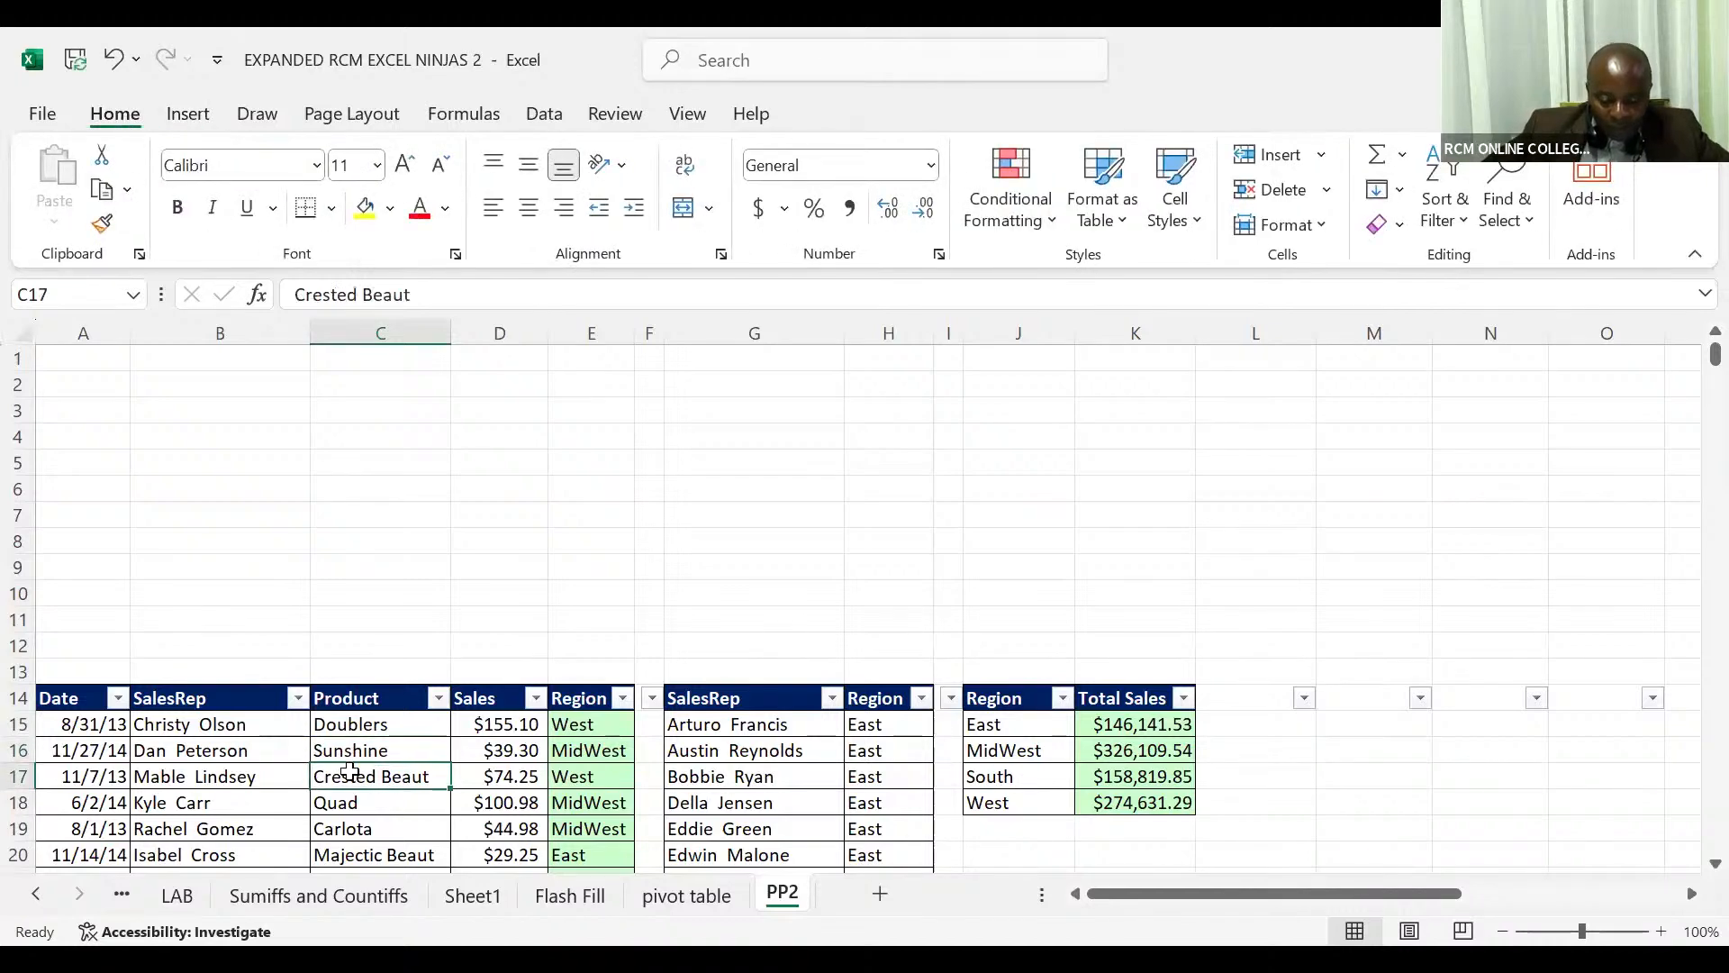
{"action": "left_click", "coordinate": [189, 114]}
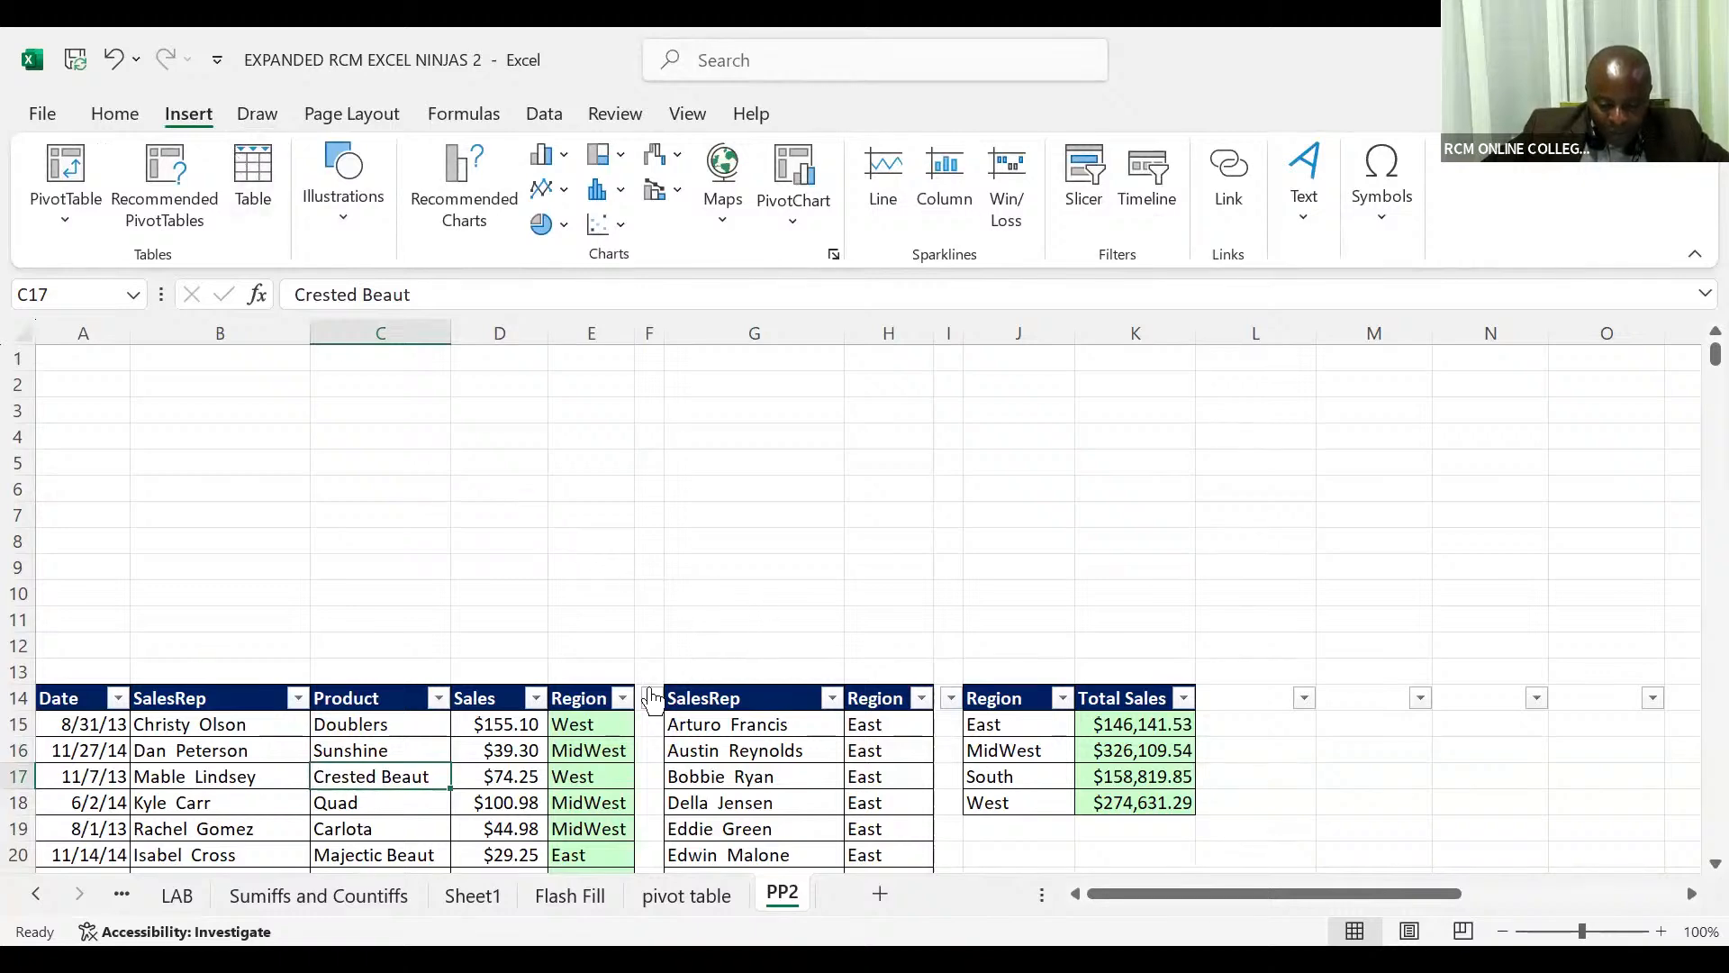
Delete the narrow empty column F between the sales list and the SalesRep lookup list
{"action": "left_click", "coordinate": [655, 325]}
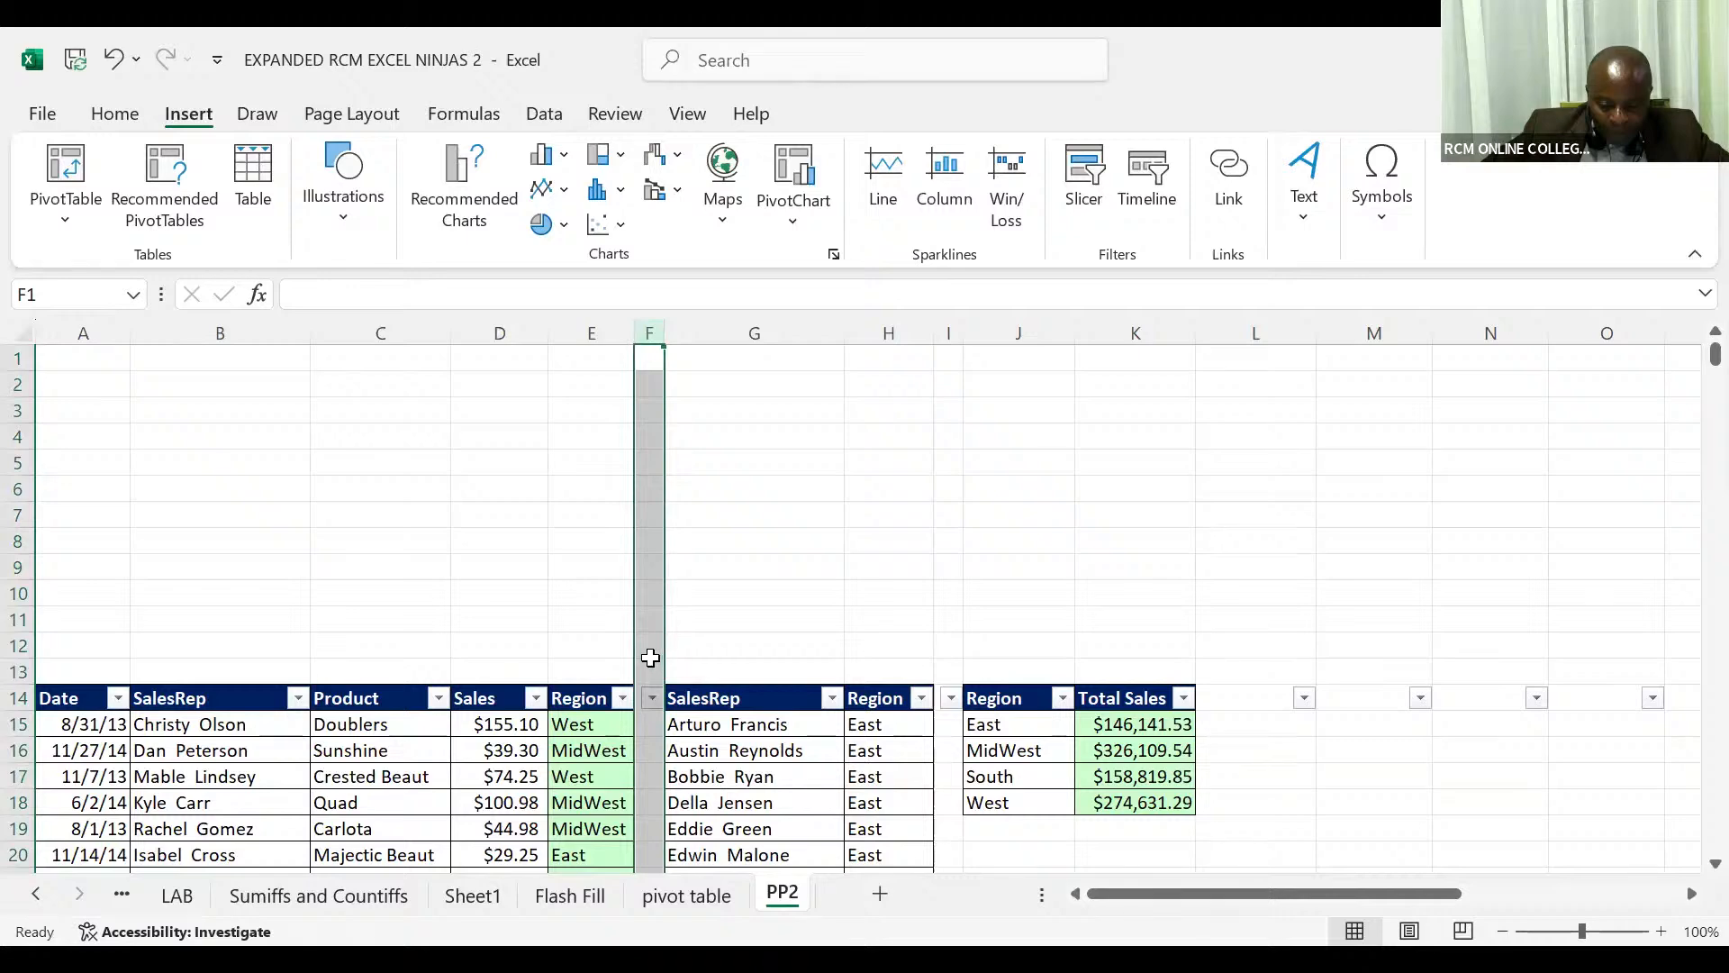
{"action": "right_click", "coordinate": [650, 659]}
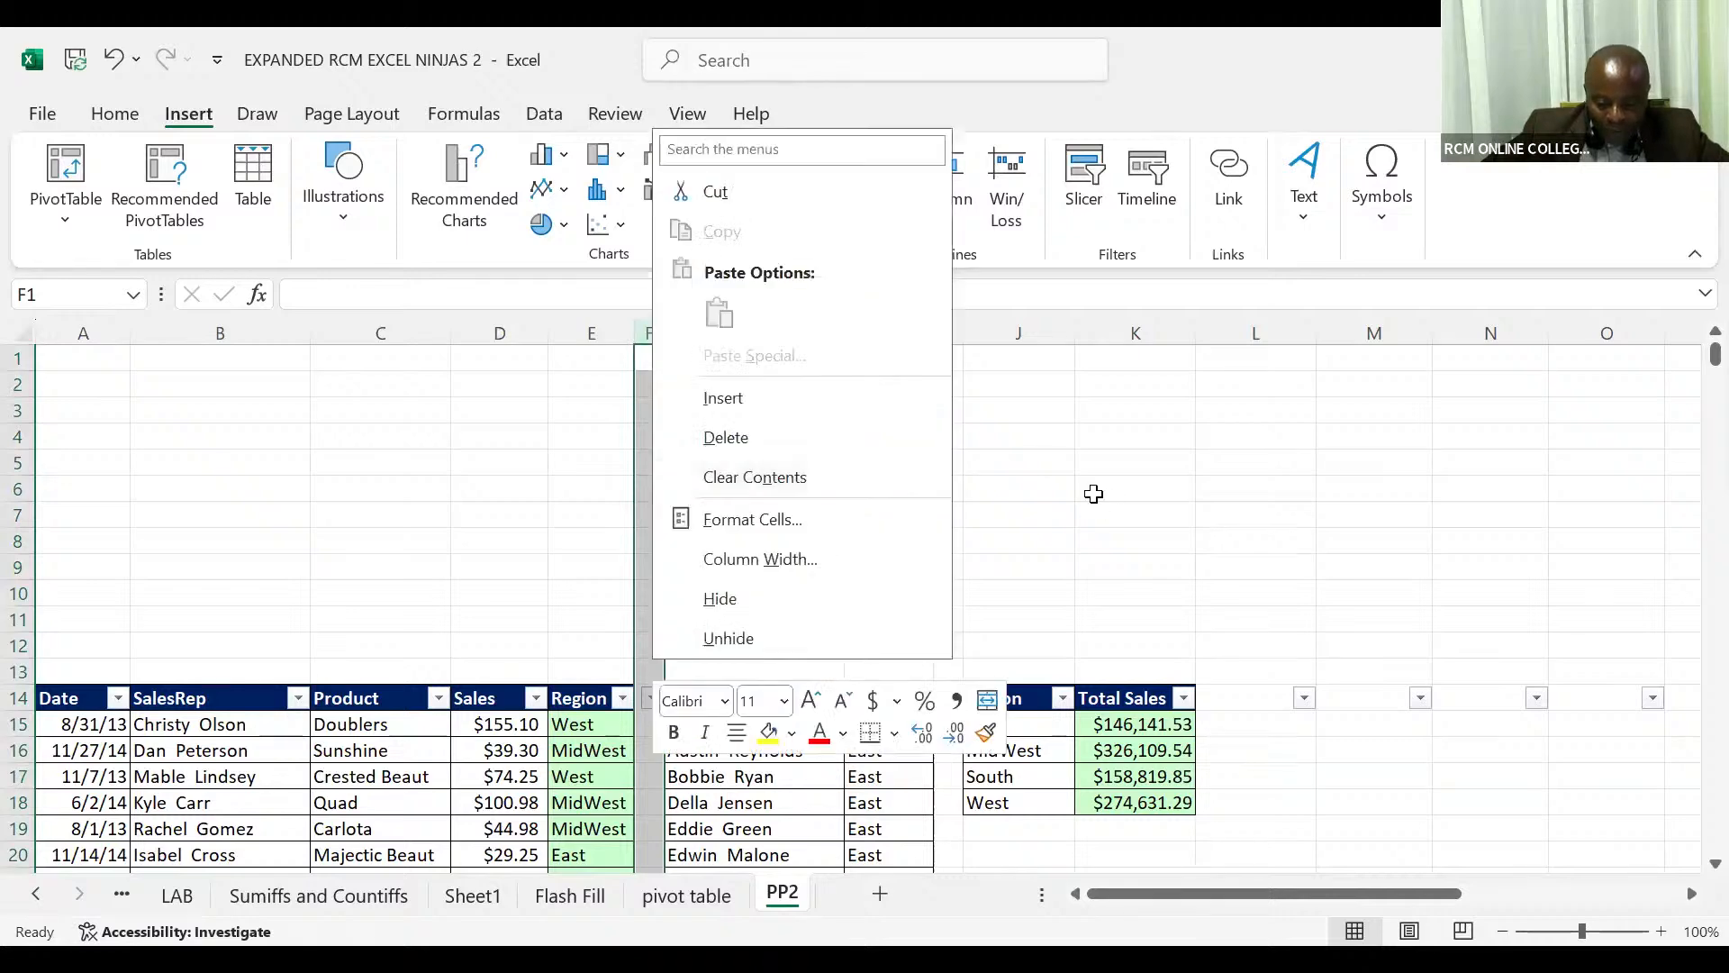
{"action": "key", "text": "Escape"}
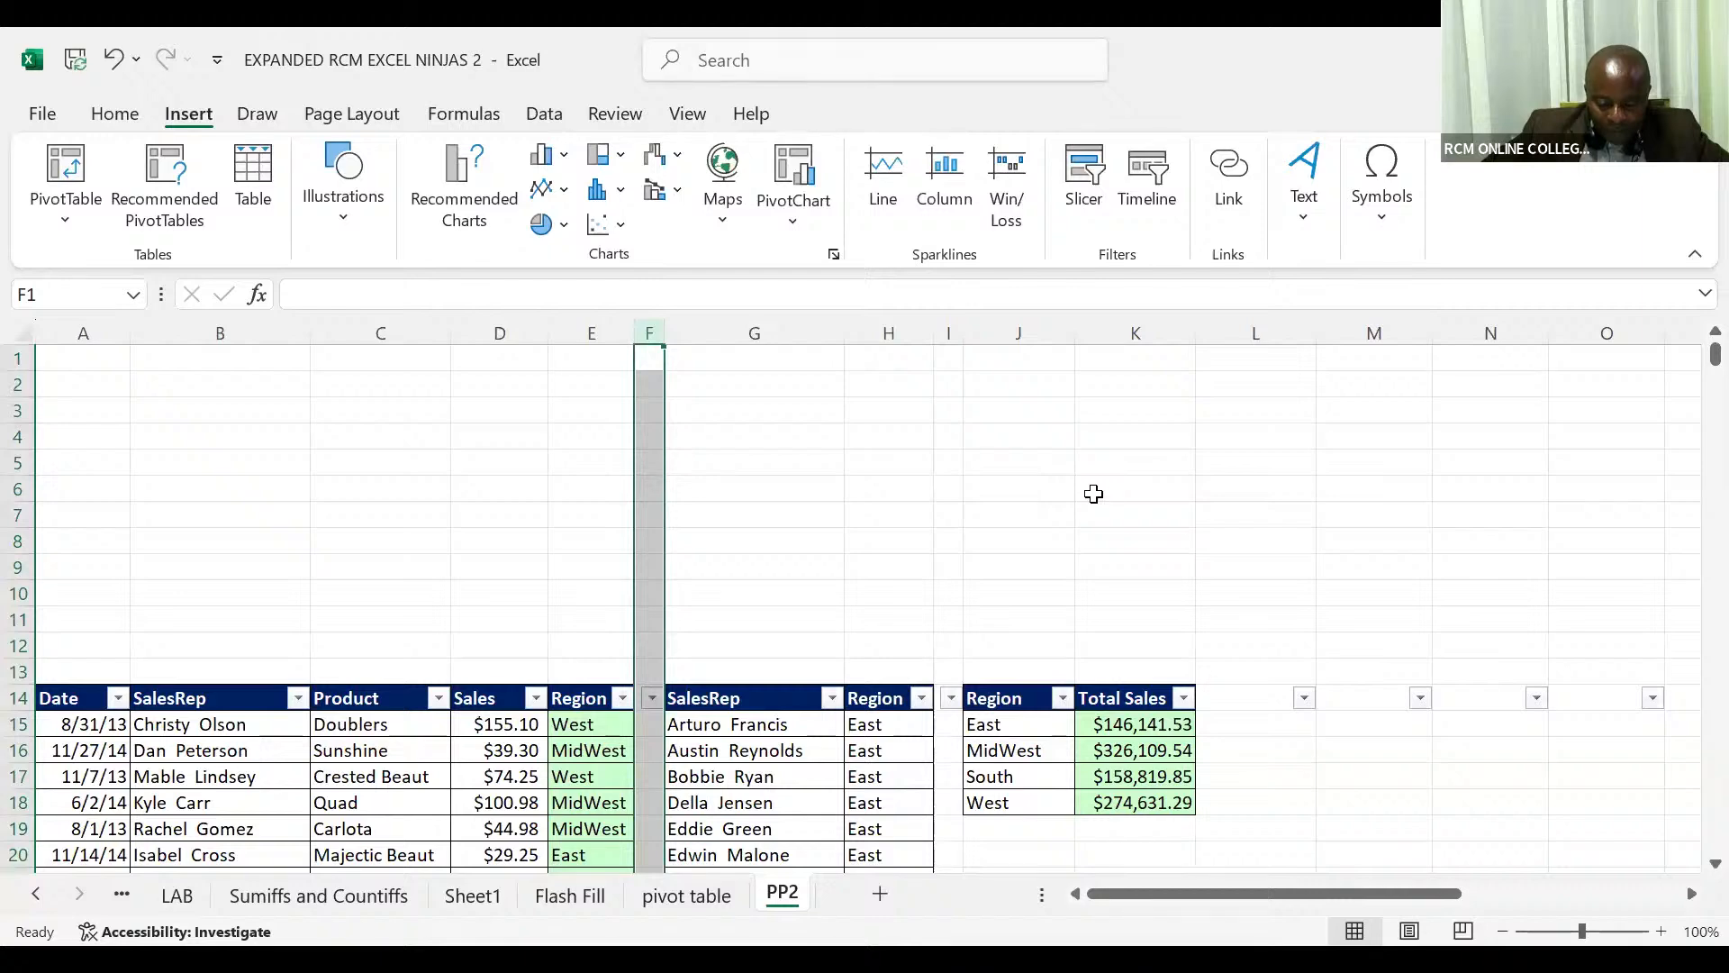
{"action": "key", "text": "ctrl+minus"}
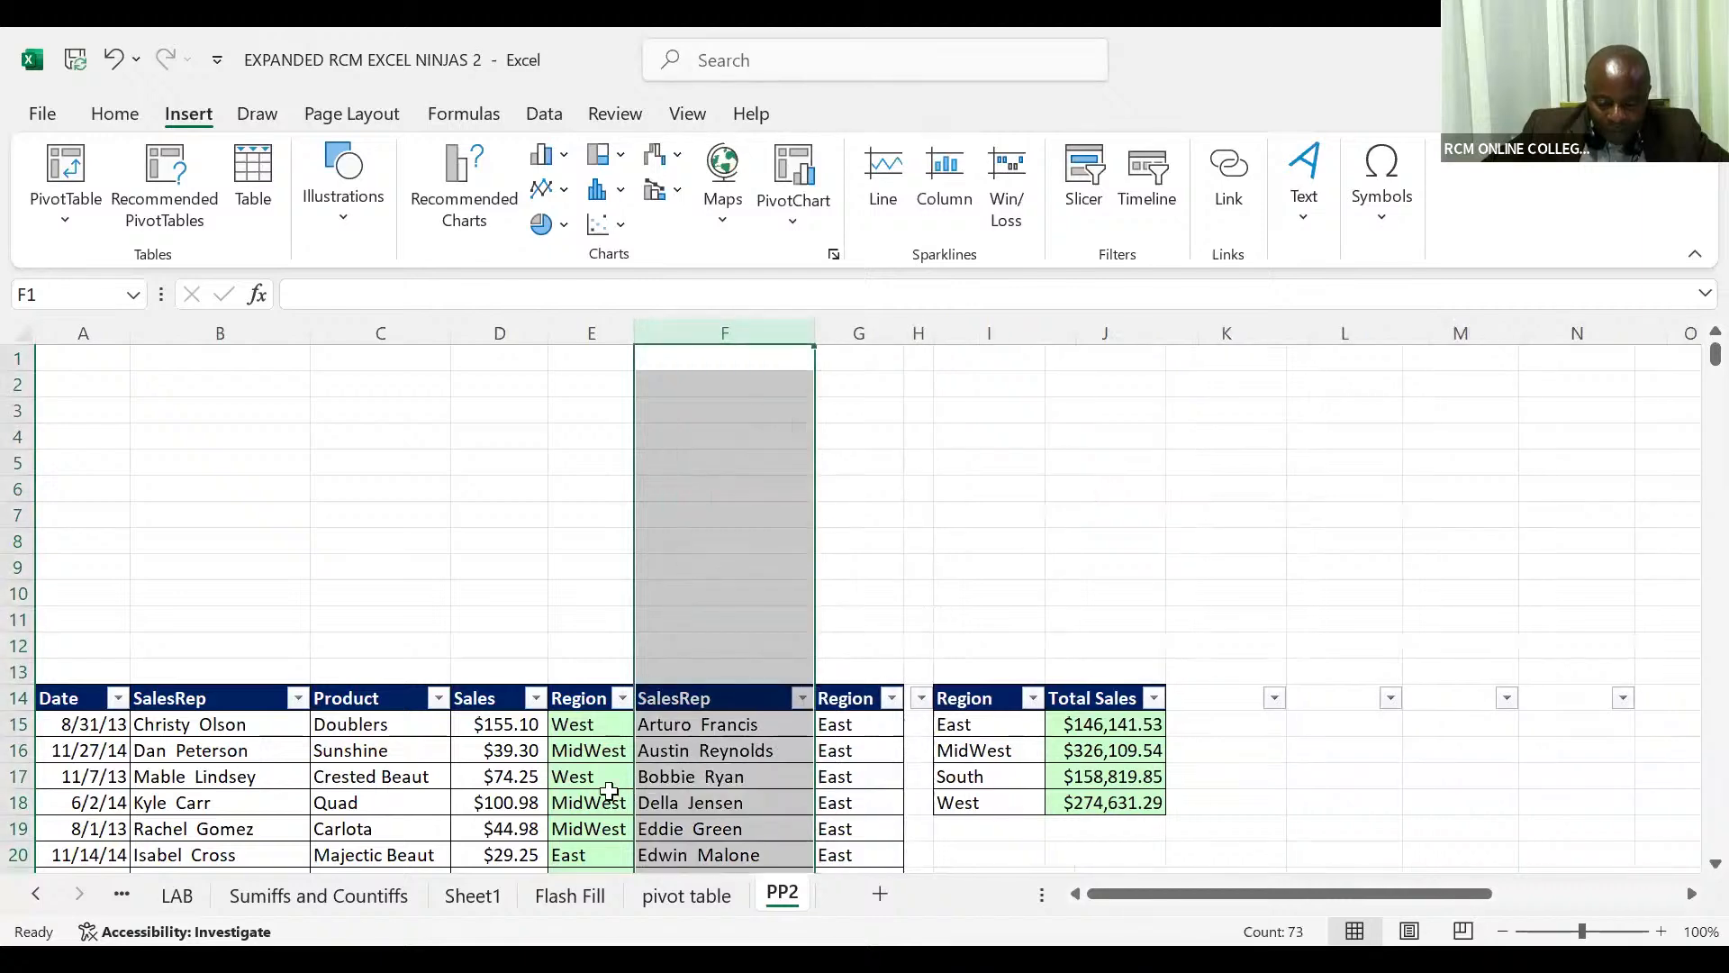
{"action": "left_click", "coordinate": [605, 792]}
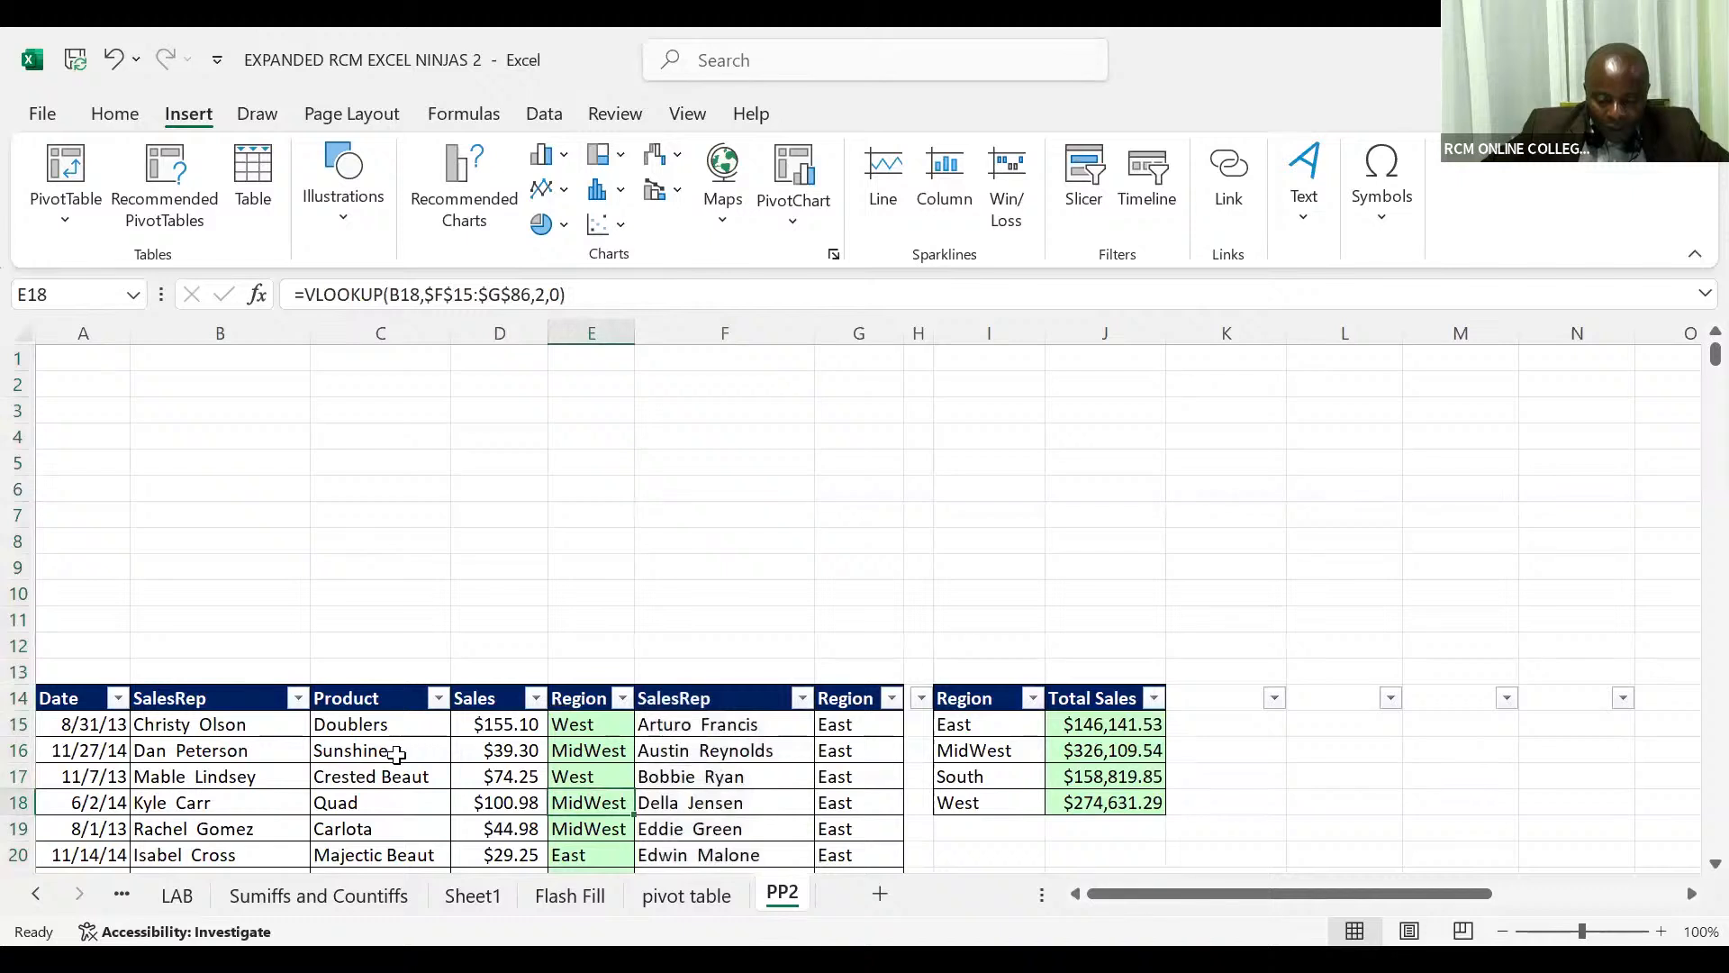
{"action": "left_click", "coordinate": [396, 753]}
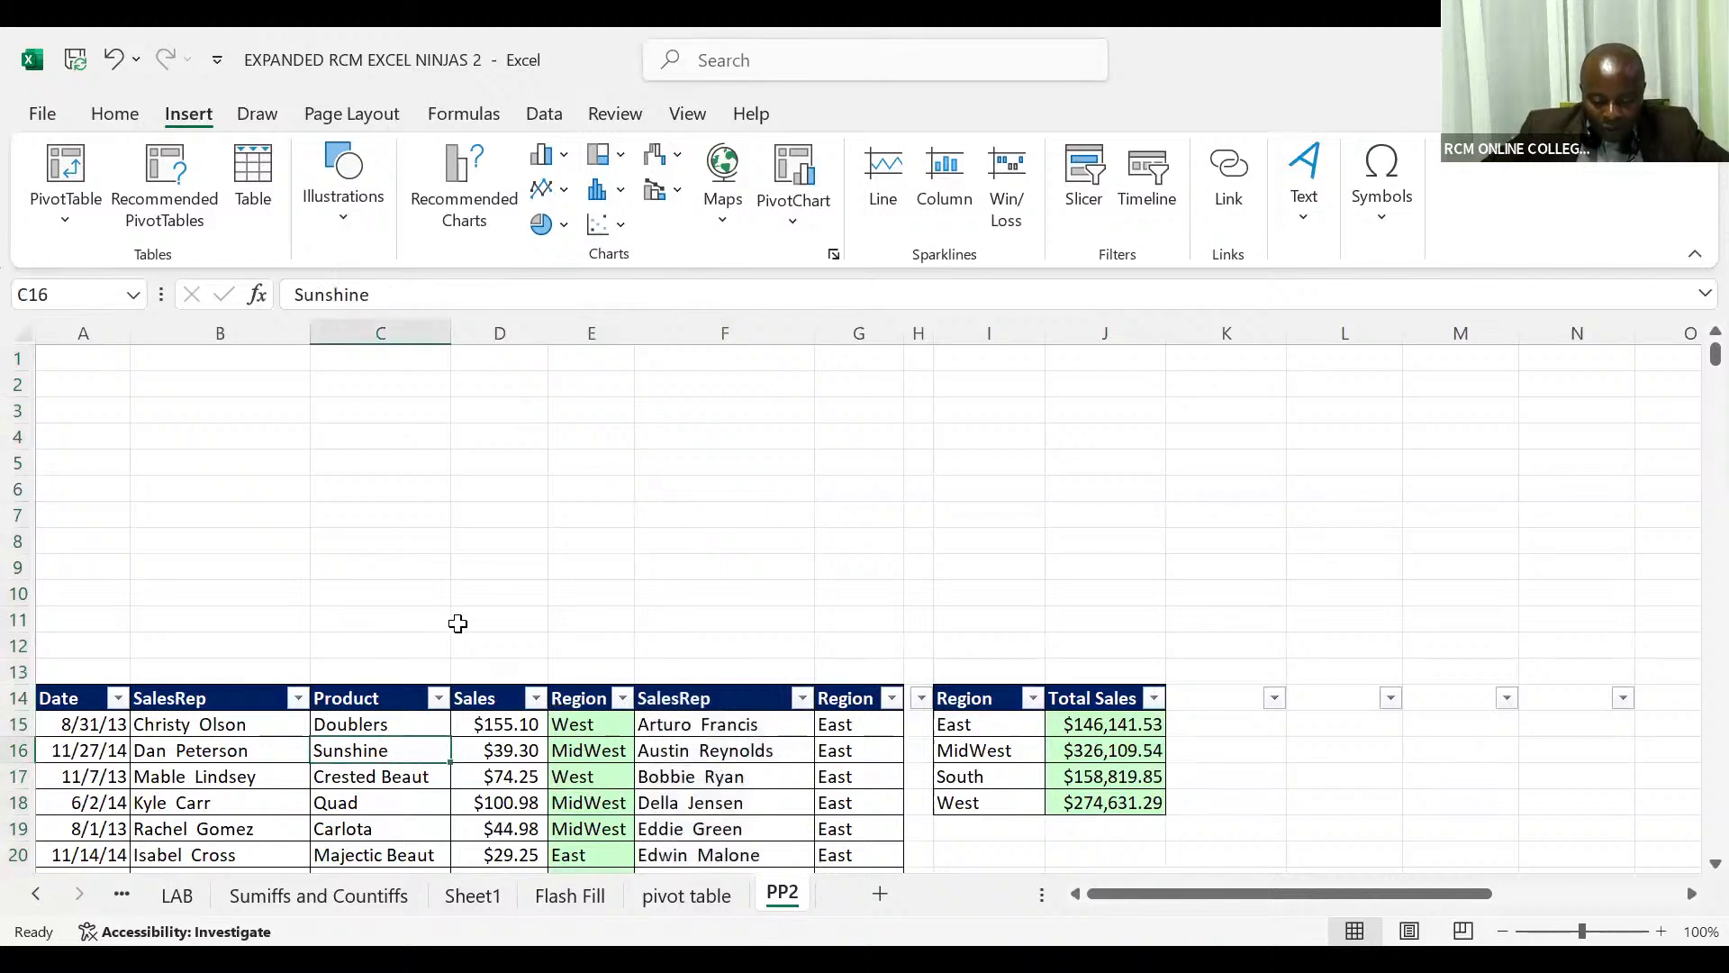
Insert a blank column F to separate the sales list from the SalesRep lookup list
{"action": "left_click", "coordinate": [728, 333]}
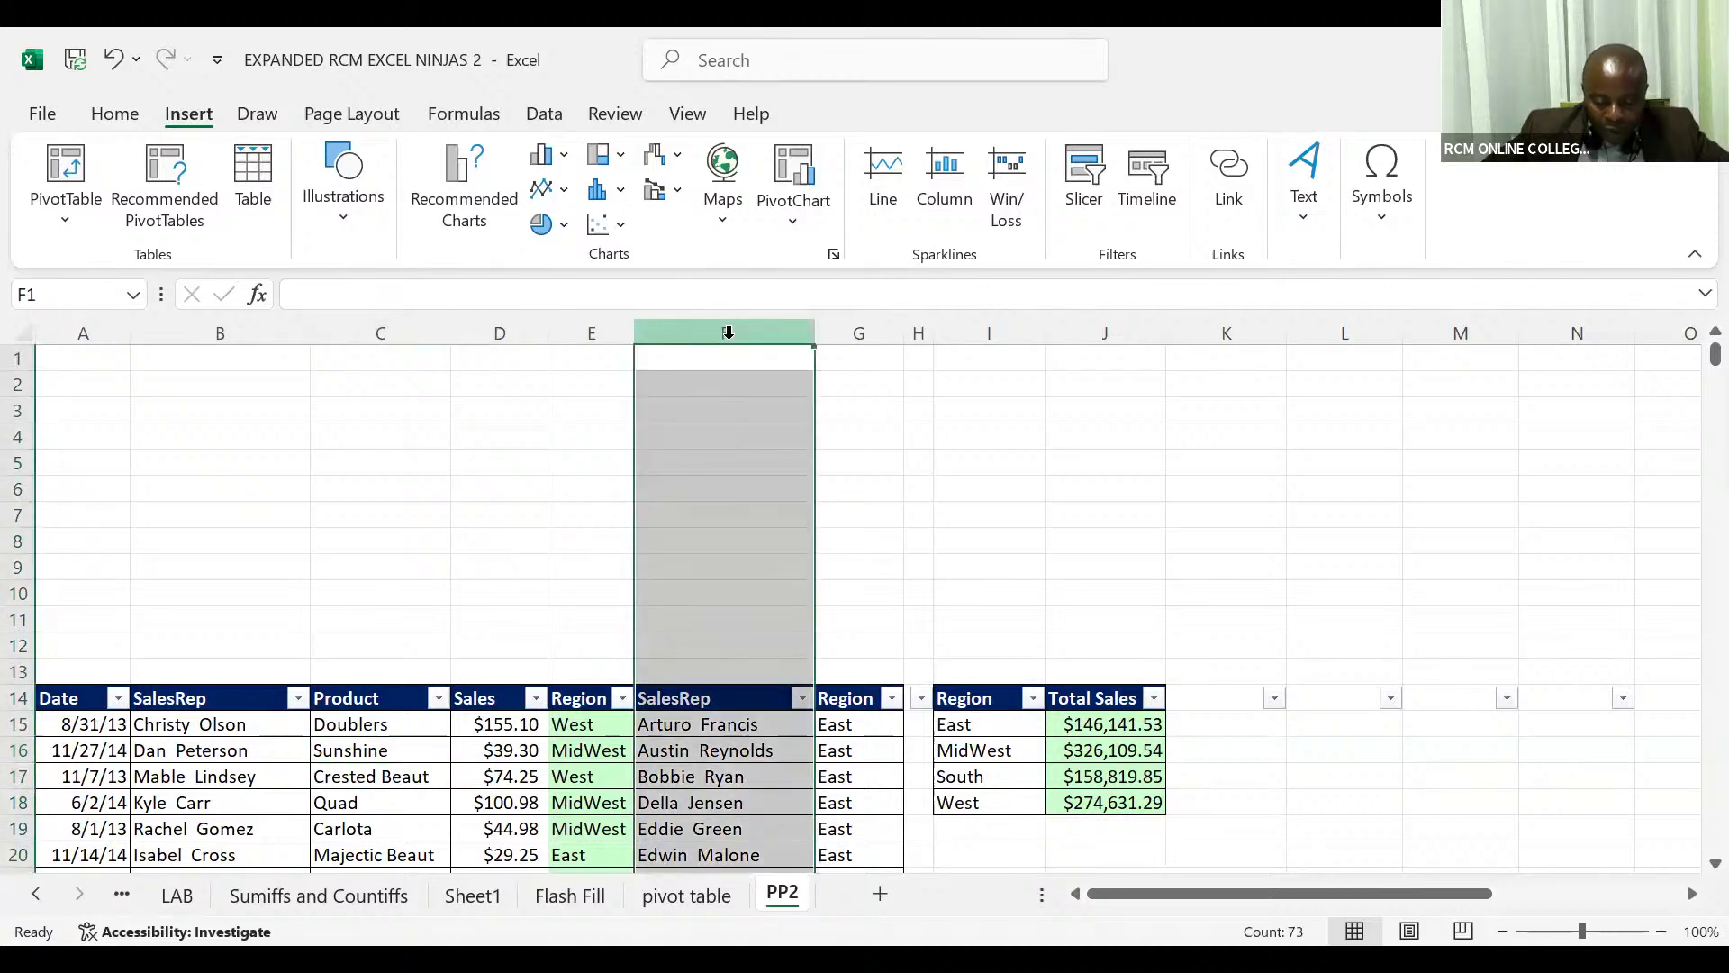
{"action": "key", "text": "ctrl+shift+plus"}
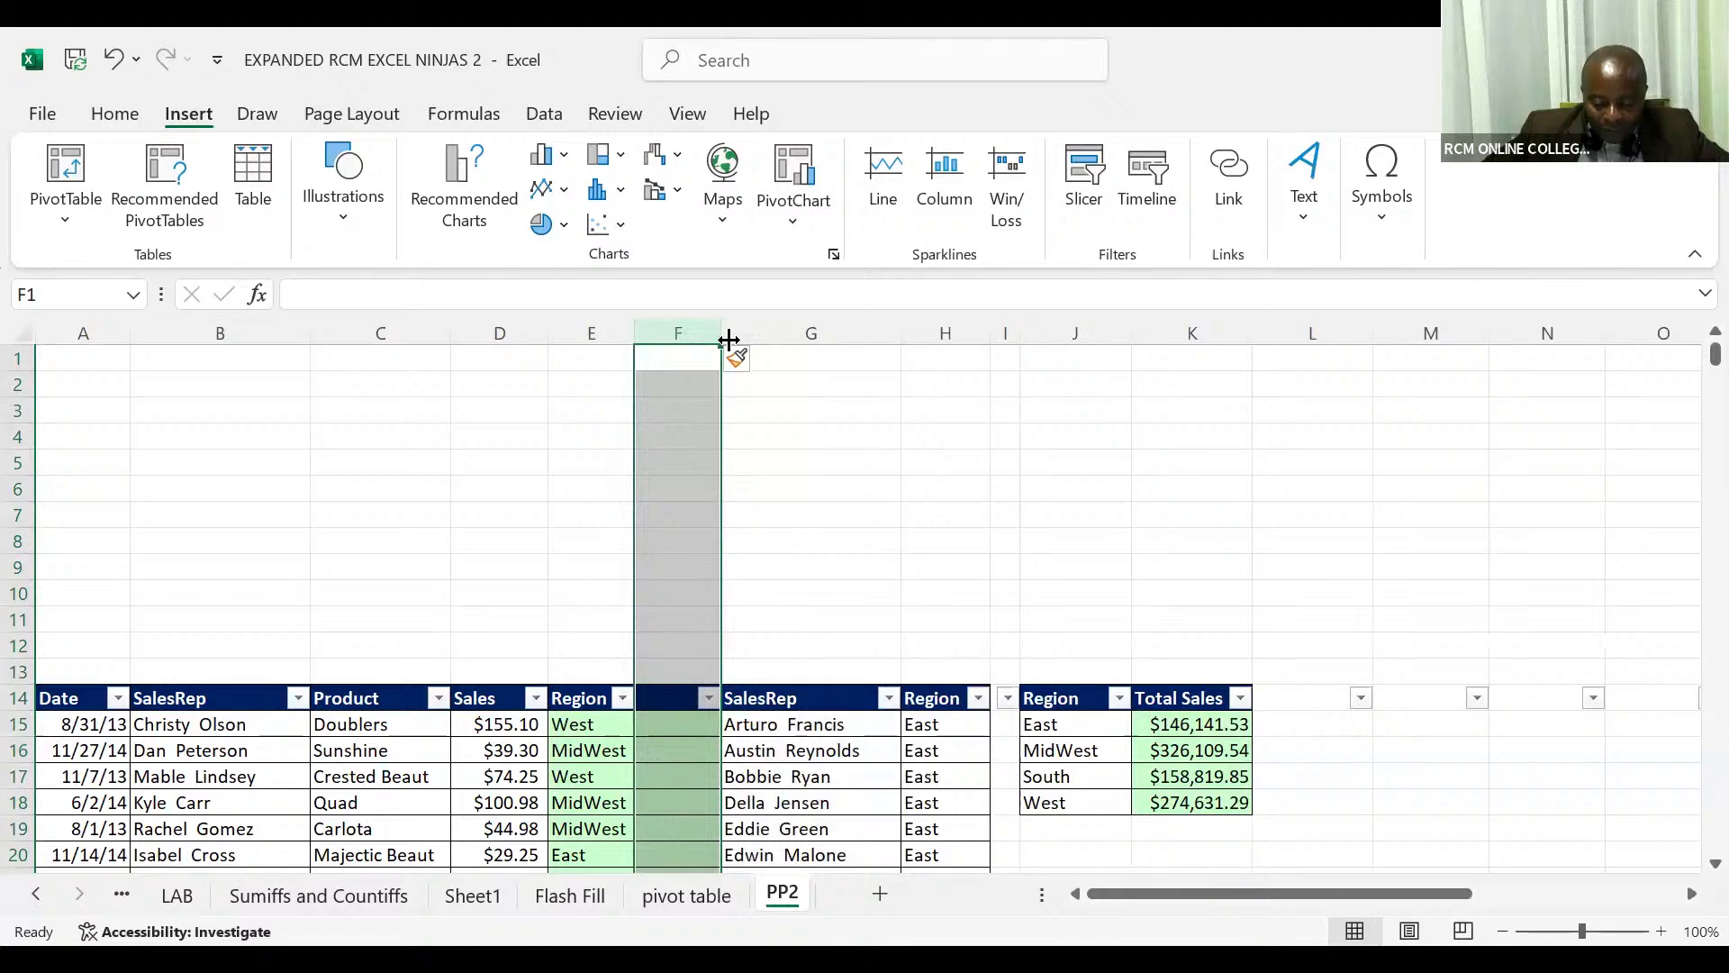
{"action": "left_click", "coordinate": [673, 724]}
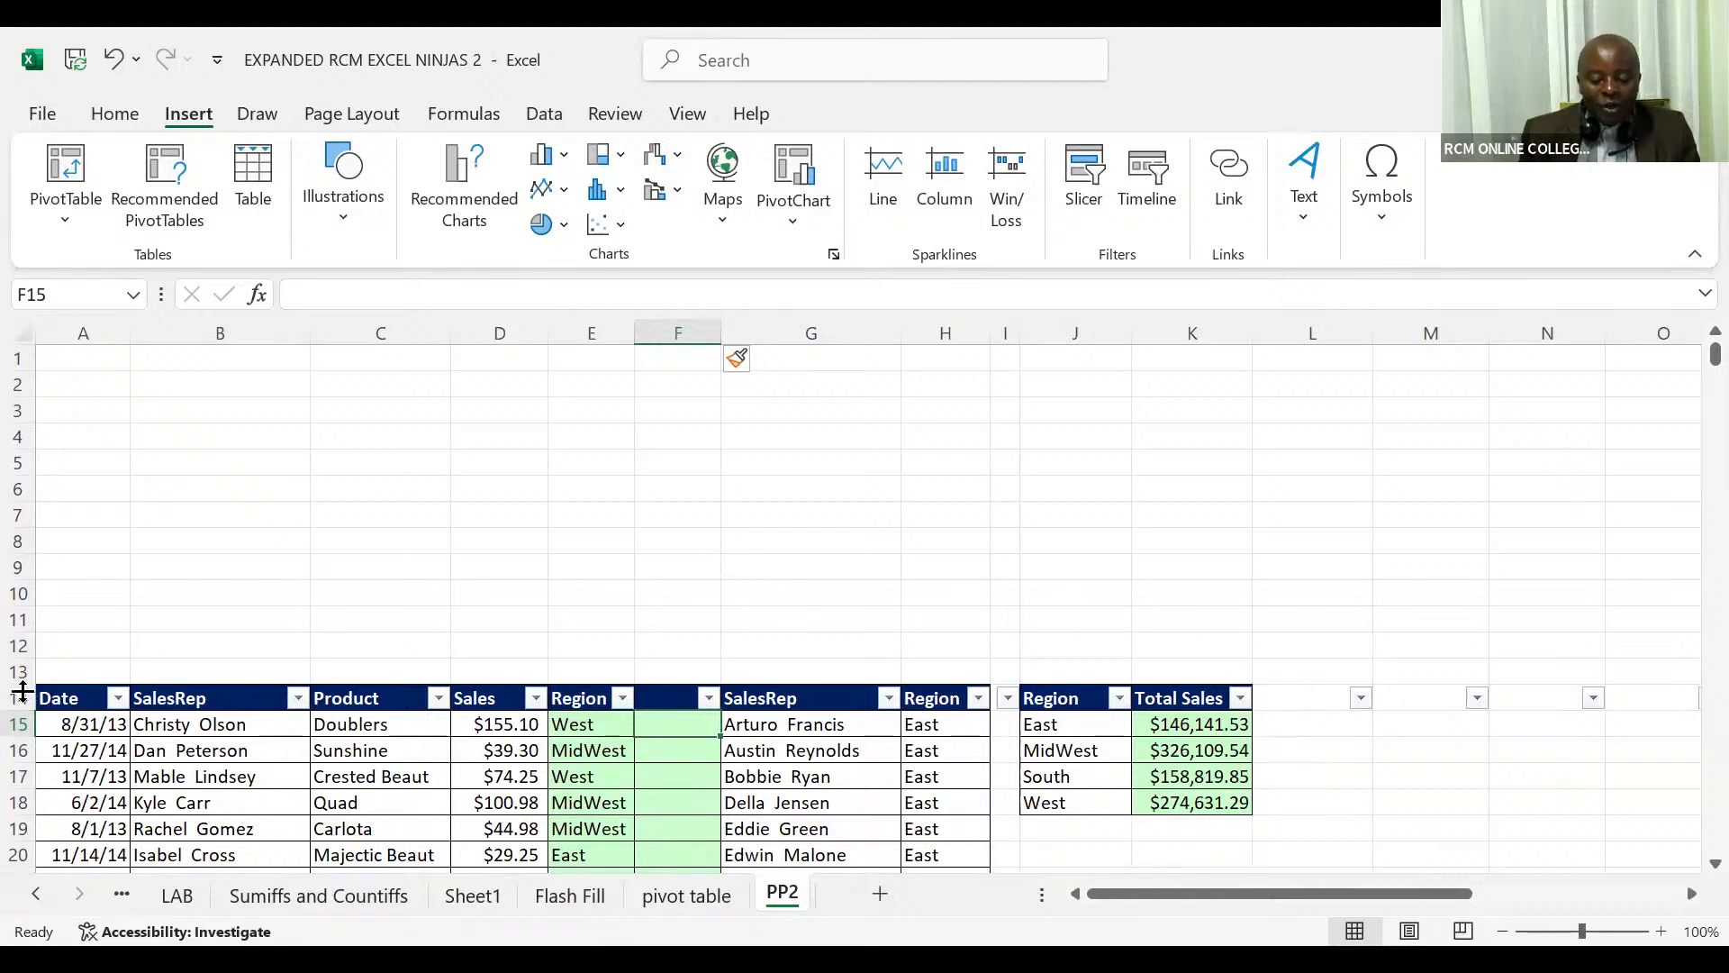
Close the EXPANDED RCM EXCEL NINJAS 2 workbook without saving the changes
{"action": "left_click", "coordinate": [22, 696]}
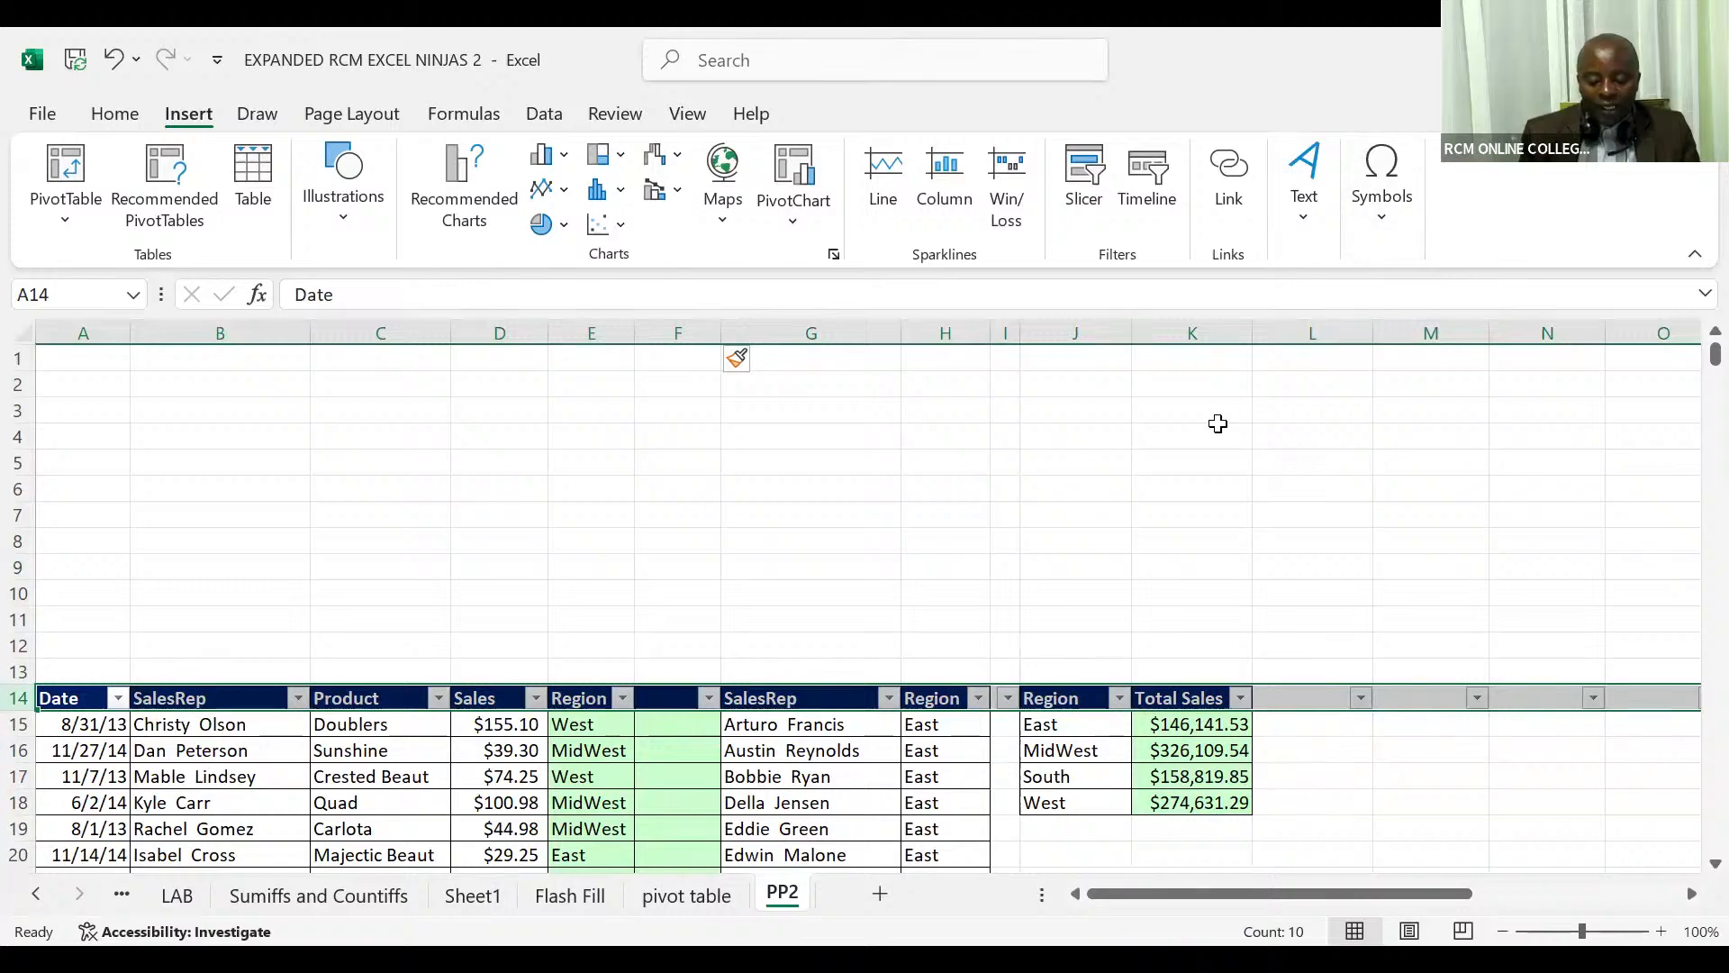
{"action": "left_click", "coordinate": [1218, 427]}
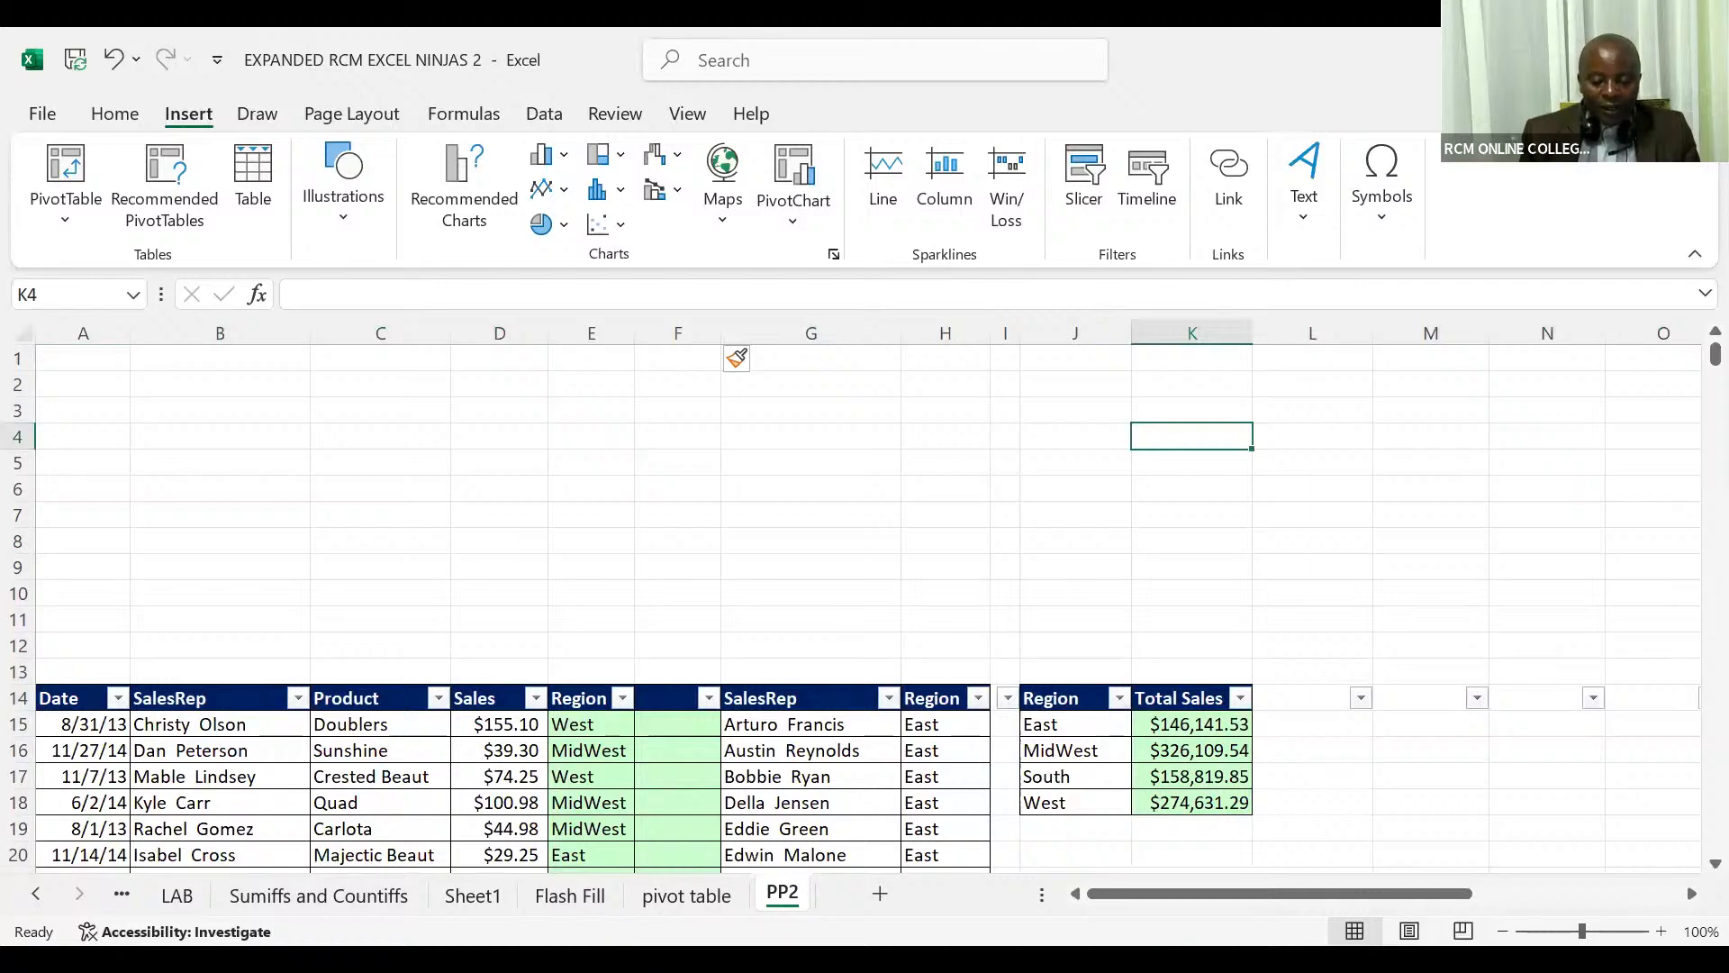
{"action": "left_click", "coordinate": [1698, 59]}
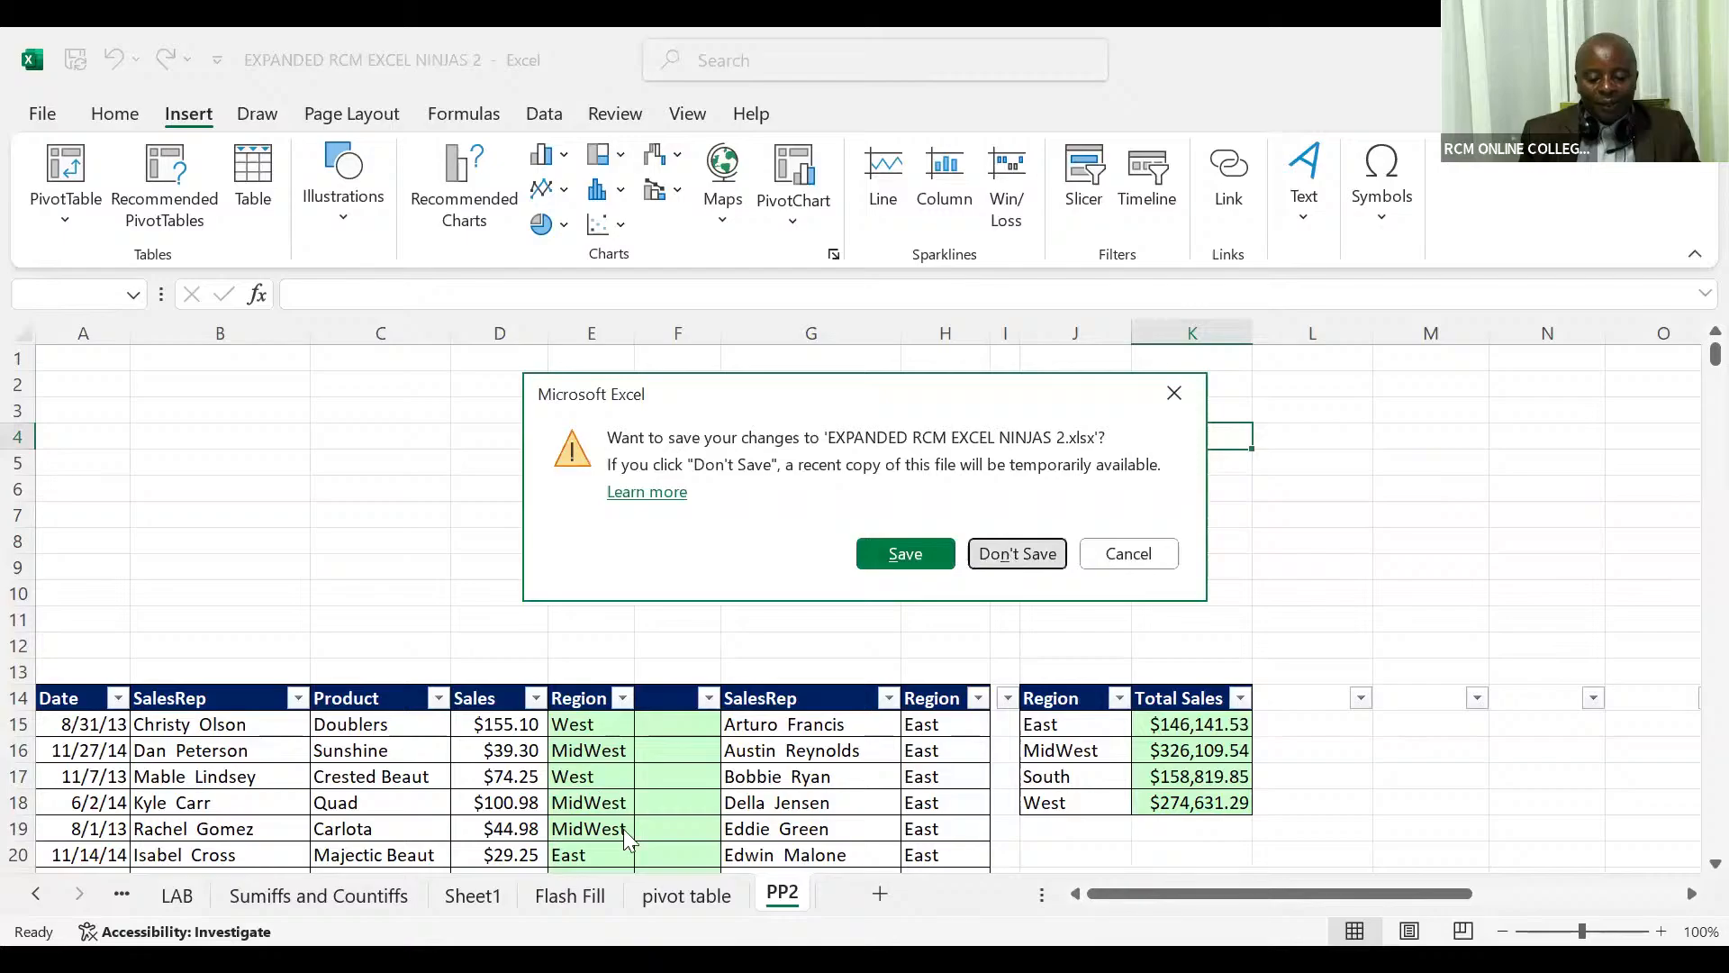
{"action": "left_click", "coordinate": [1007, 555]}
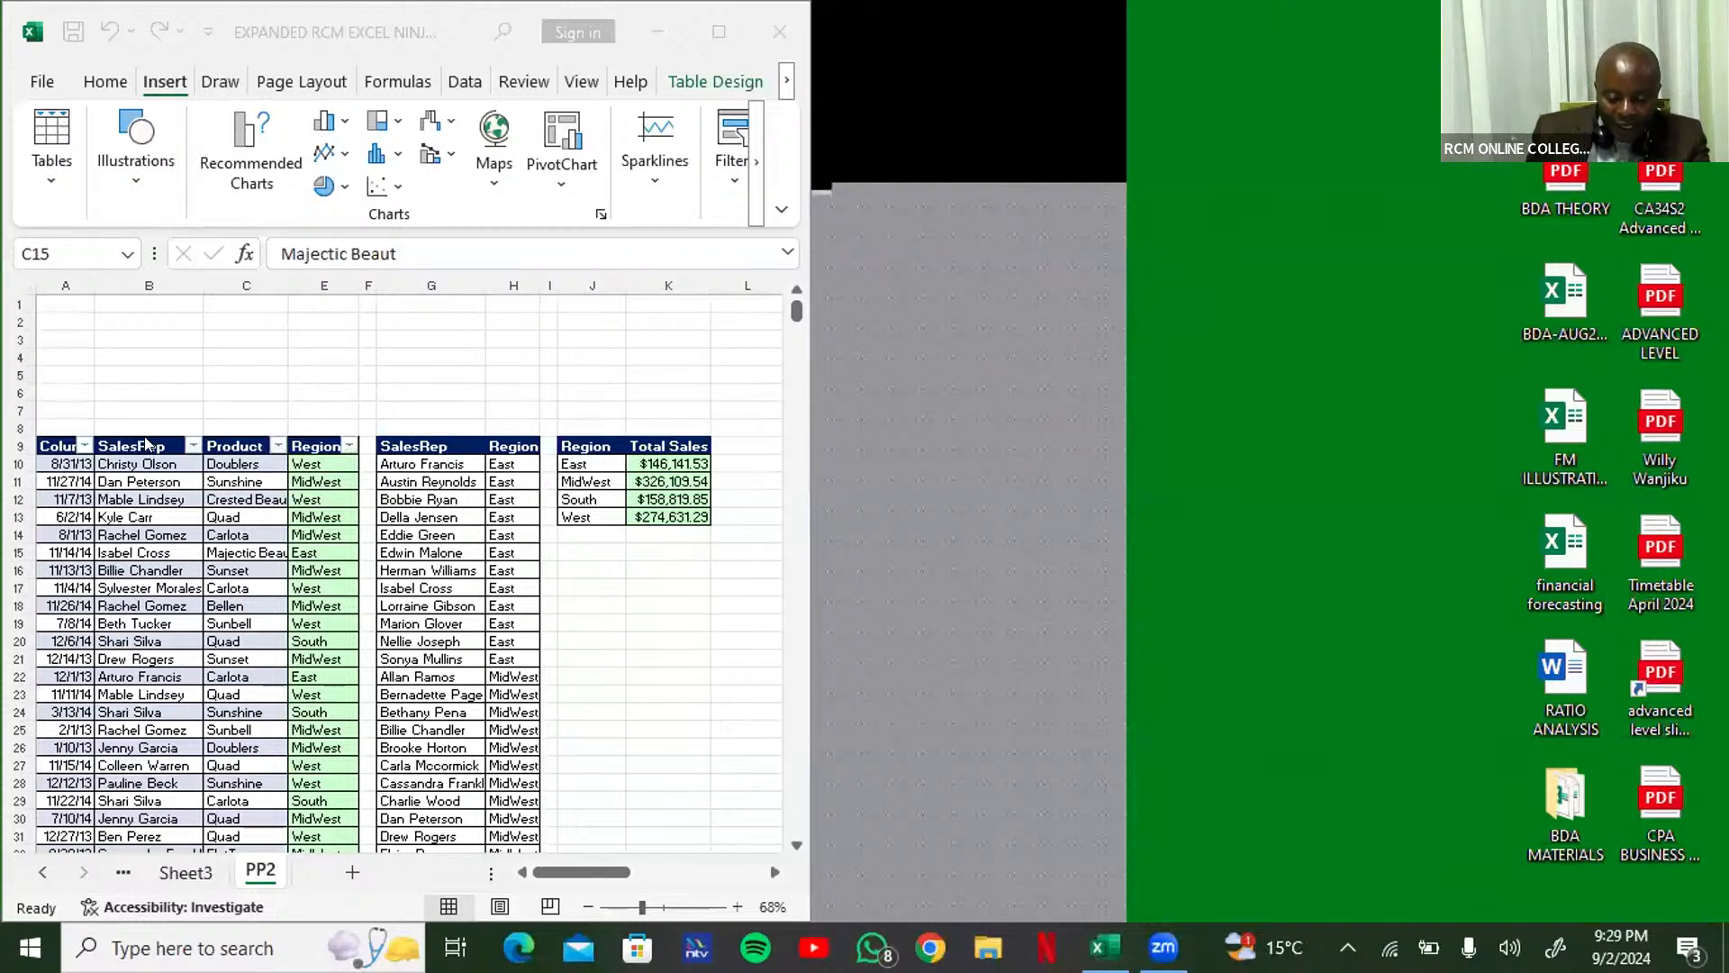
Widen the workbook window and insert a Region slicer for the sales table on PP2
{"action": "left_click", "coordinate": [201, 560]}
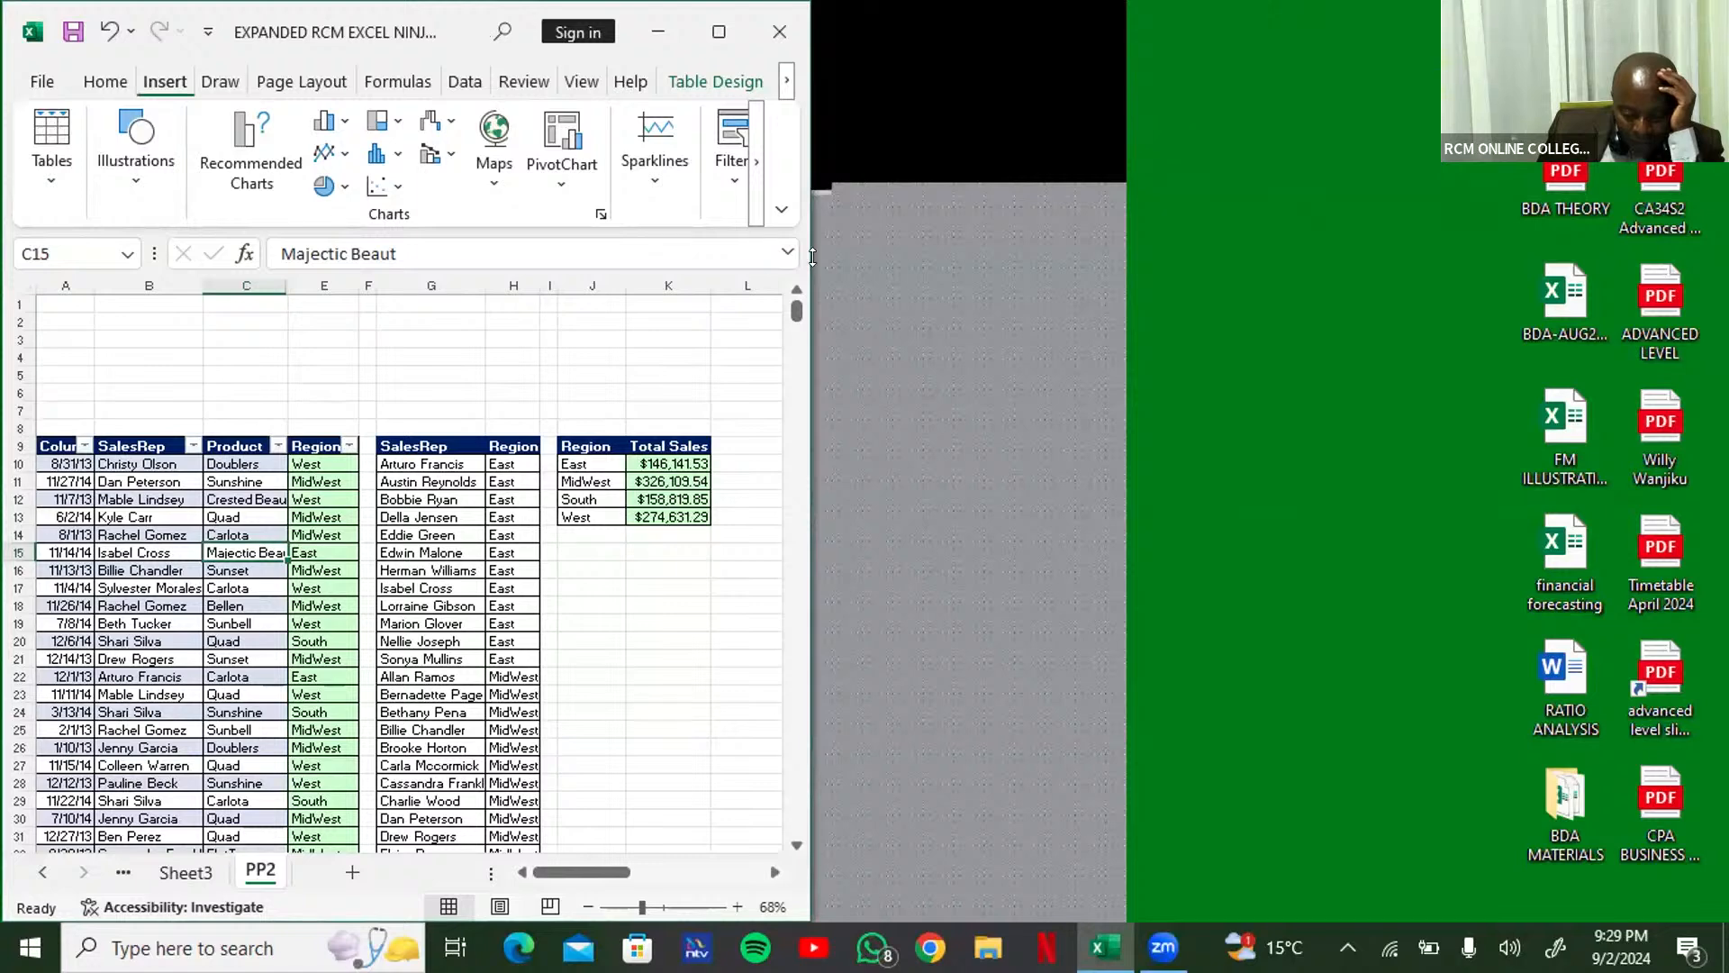
{"action": "left_click_drag", "start_coordinate": [813, 257], "coordinate": [1325, 256]}
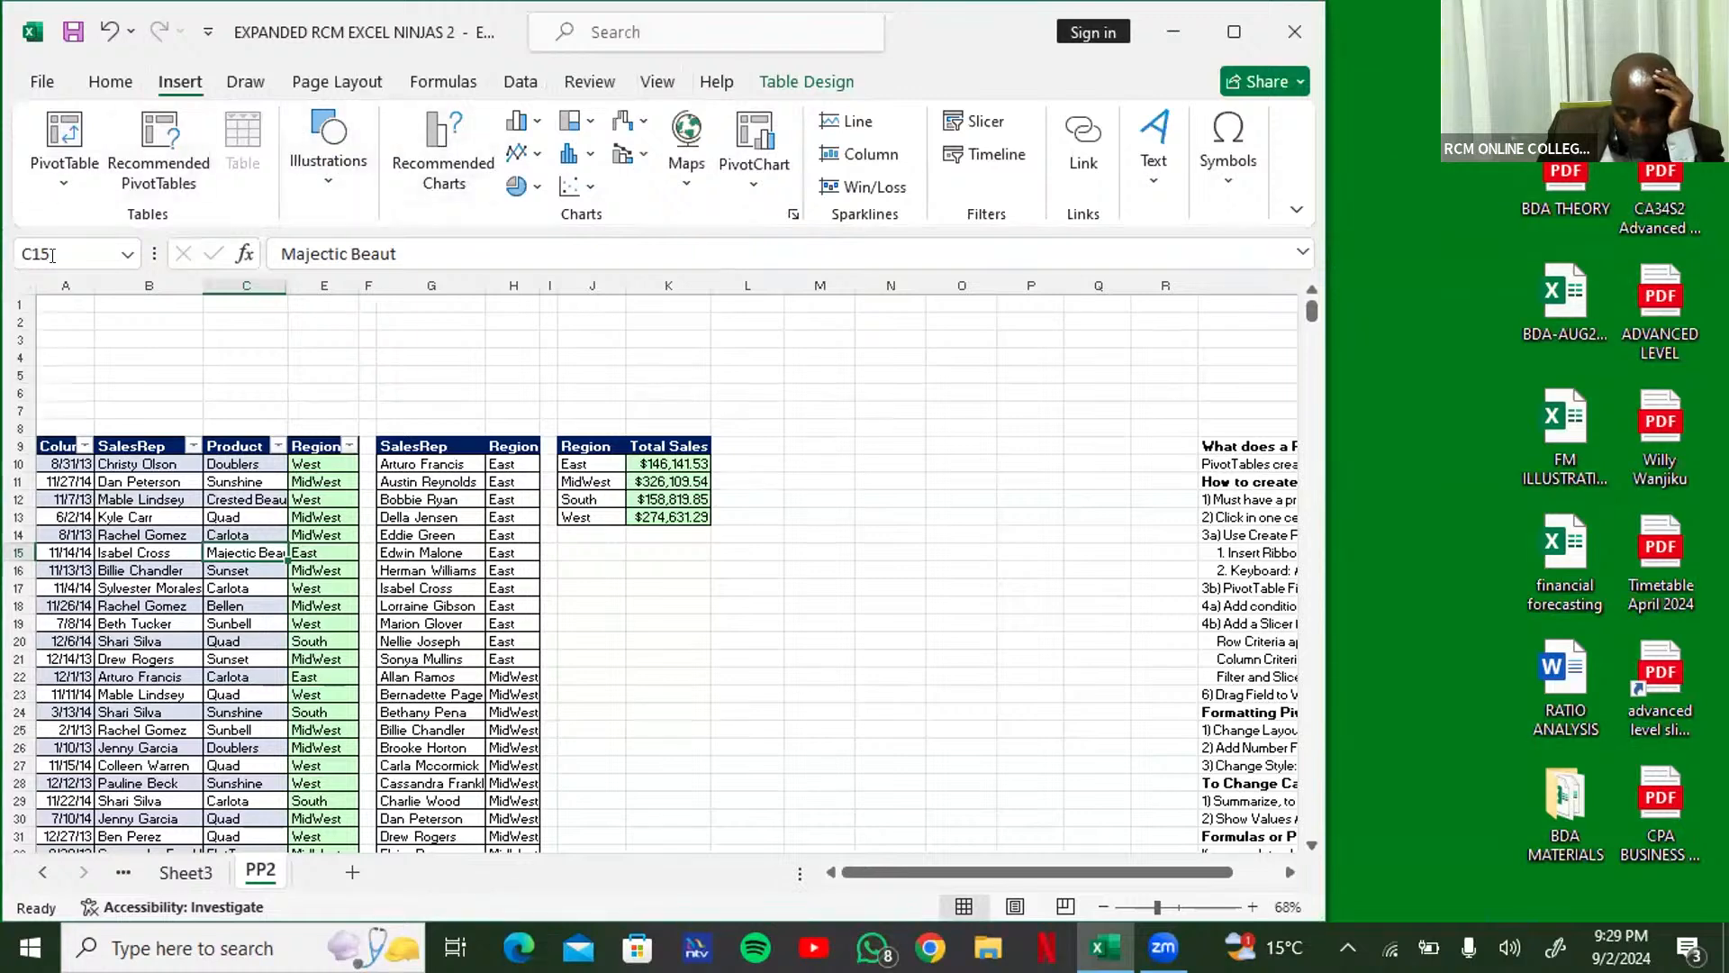
{"action": "left_click", "coordinate": [976, 121]}
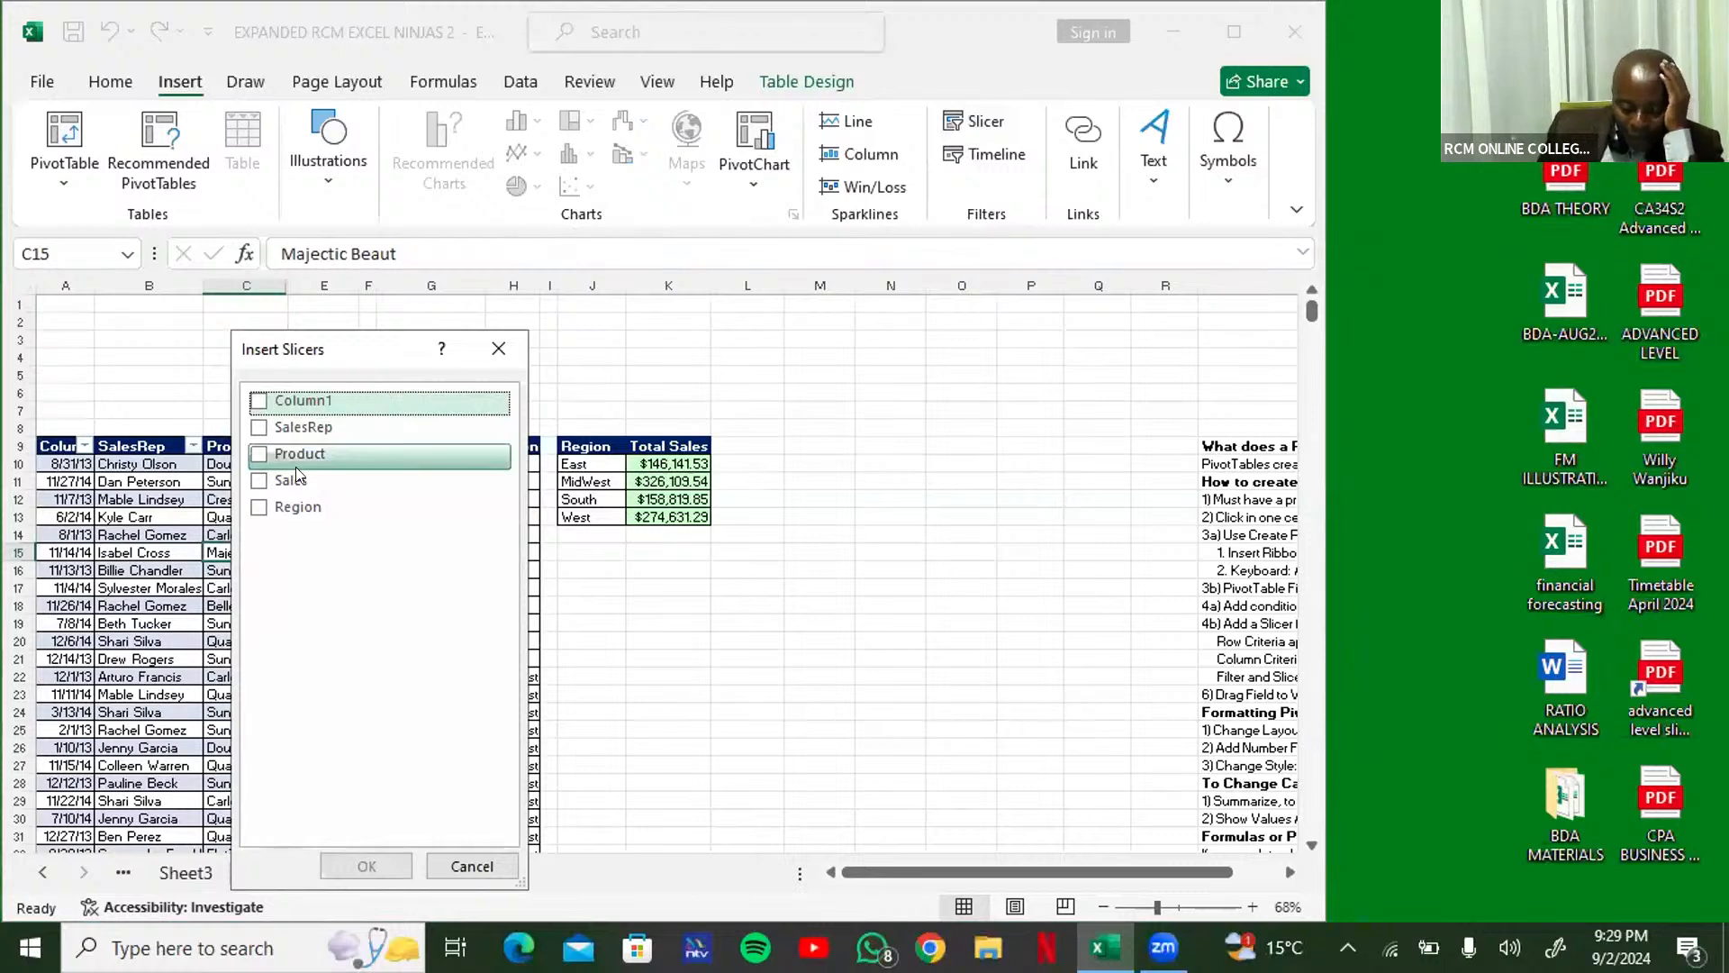
{"action": "left_click", "coordinate": [255, 510]}
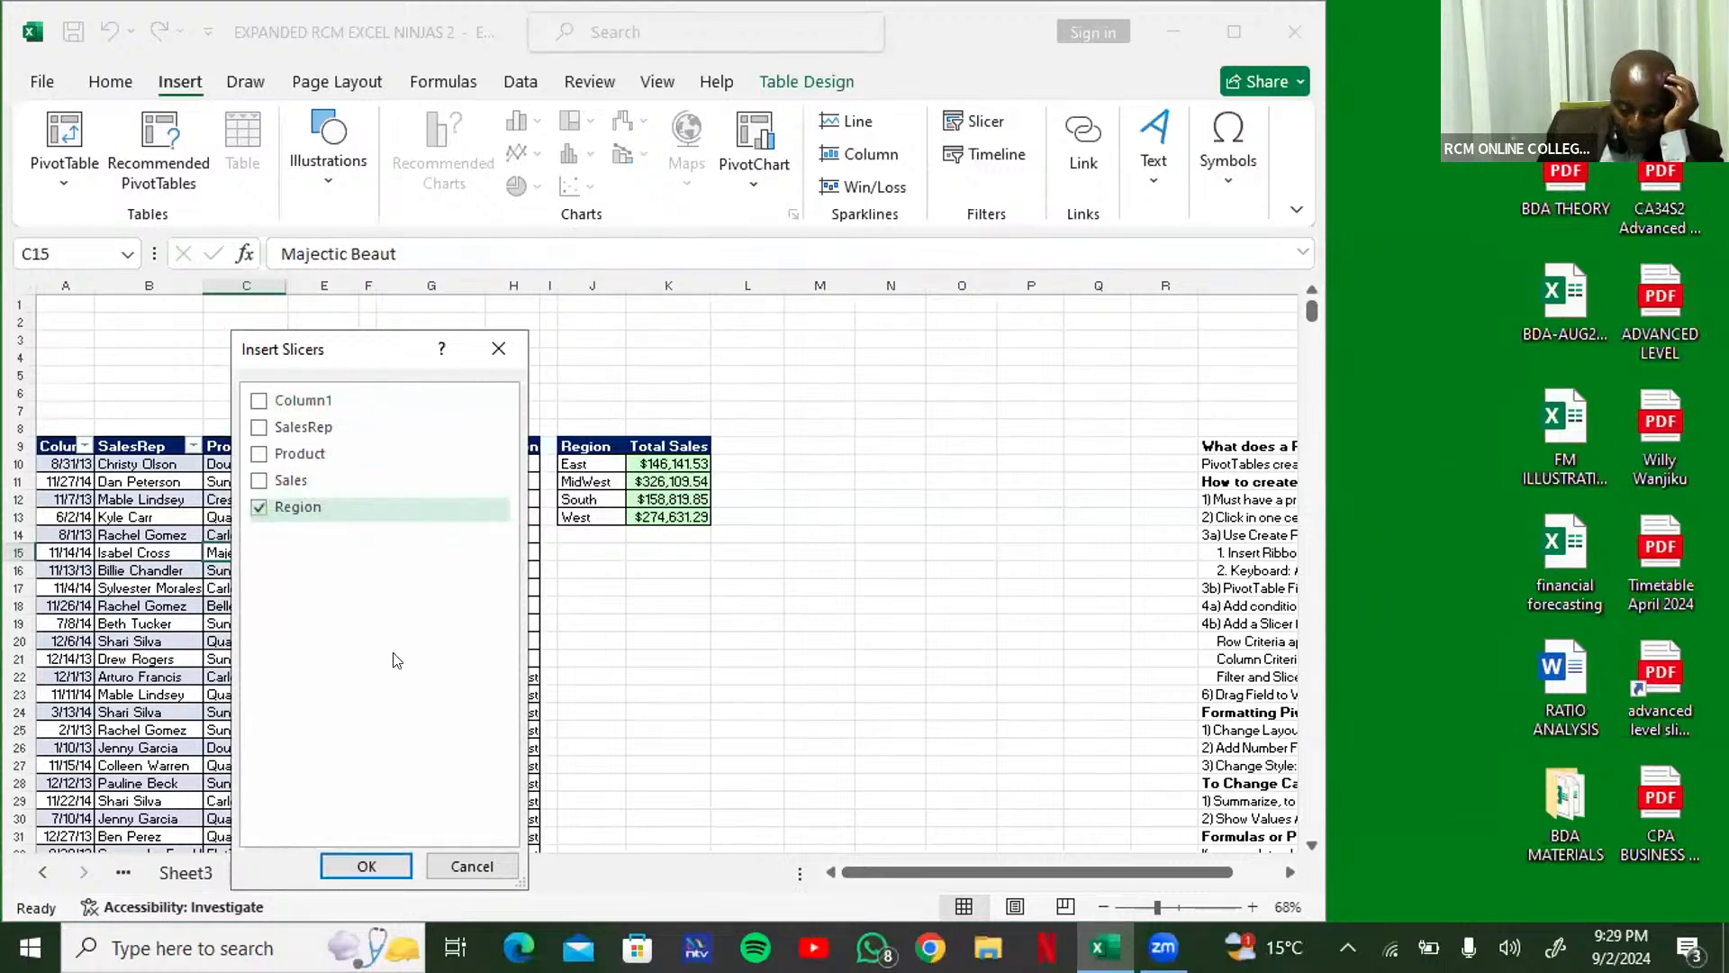
{"action": "left_click", "coordinate": [378, 866]}
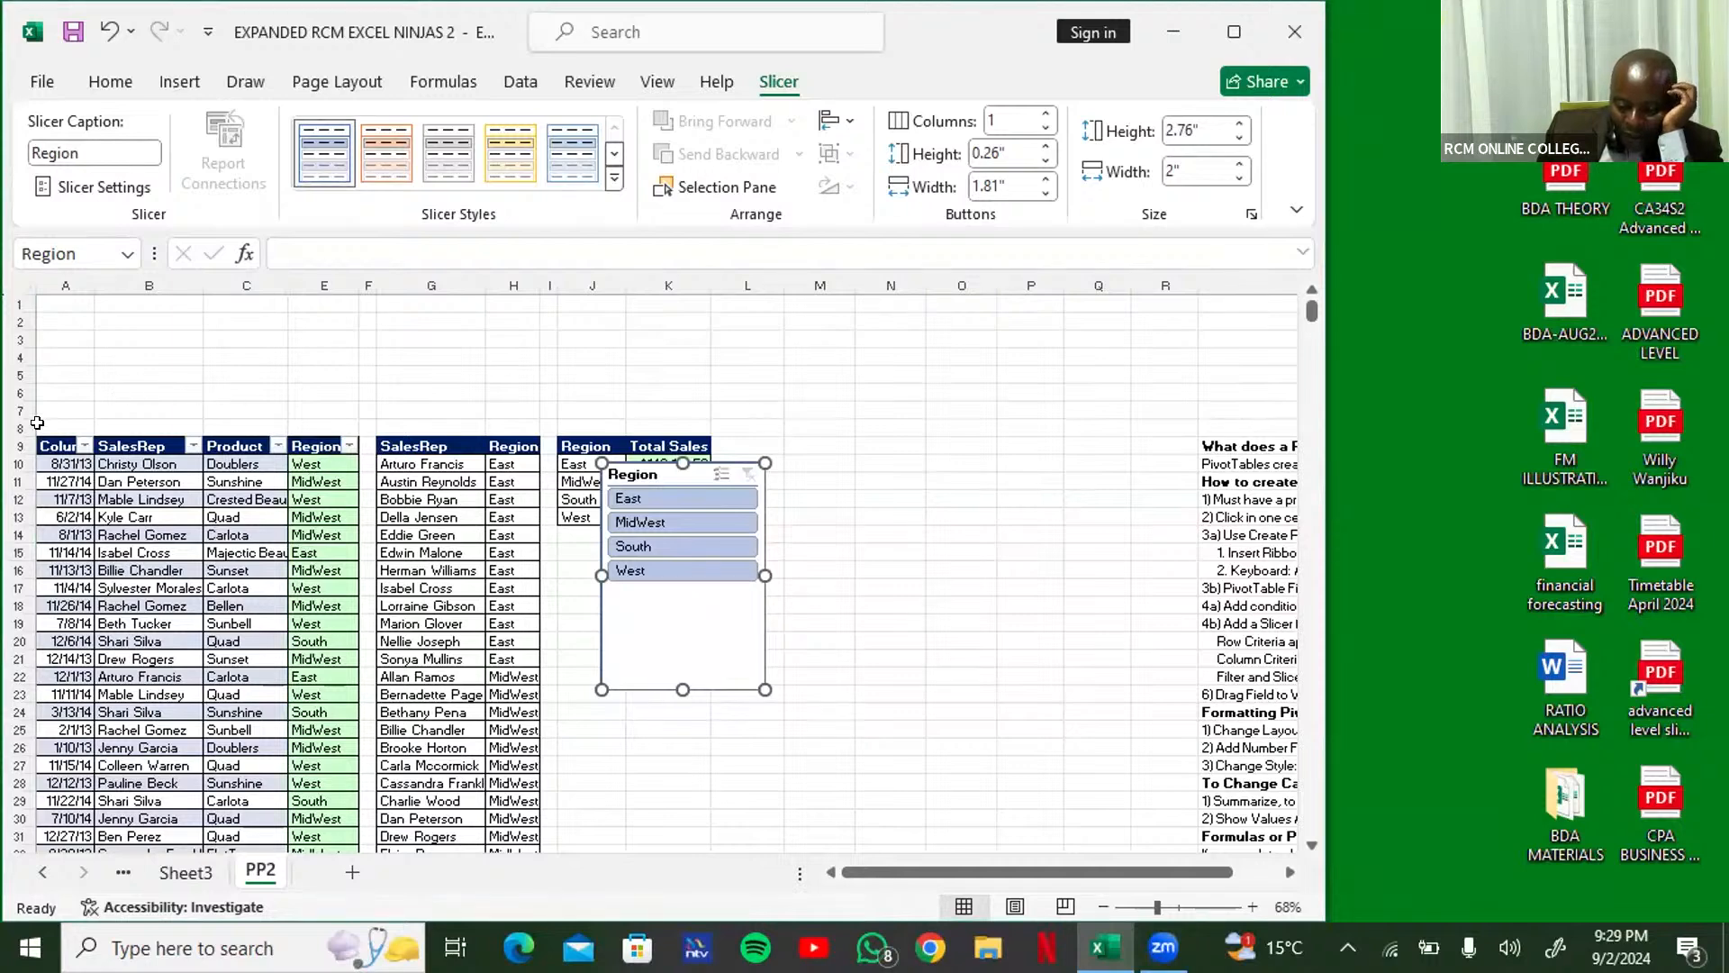
Arrange the Region slicer's buttons in 4 columns and resize the slicer to about 4" wide and 0.99" high
{"action": "left_click", "coordinate": [1045, 115]}
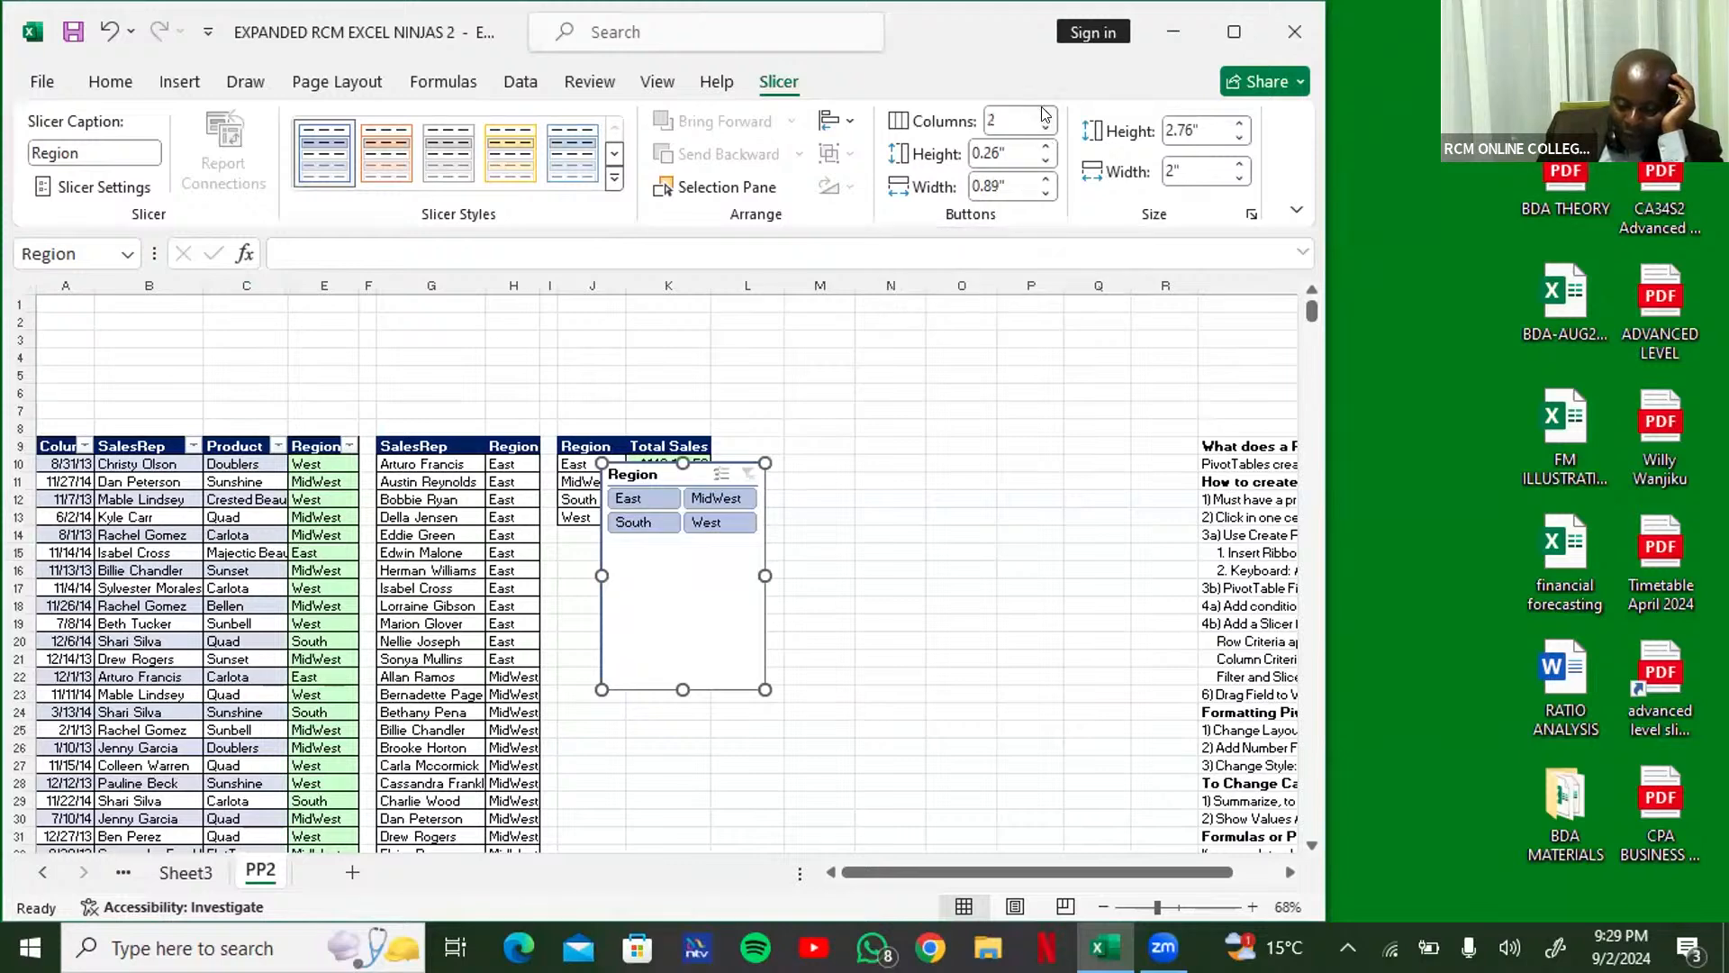
{"action": "left_click", "coordinate": [1045, 114]}
{"action": "left_click", "coordinate": [1044, 114]}
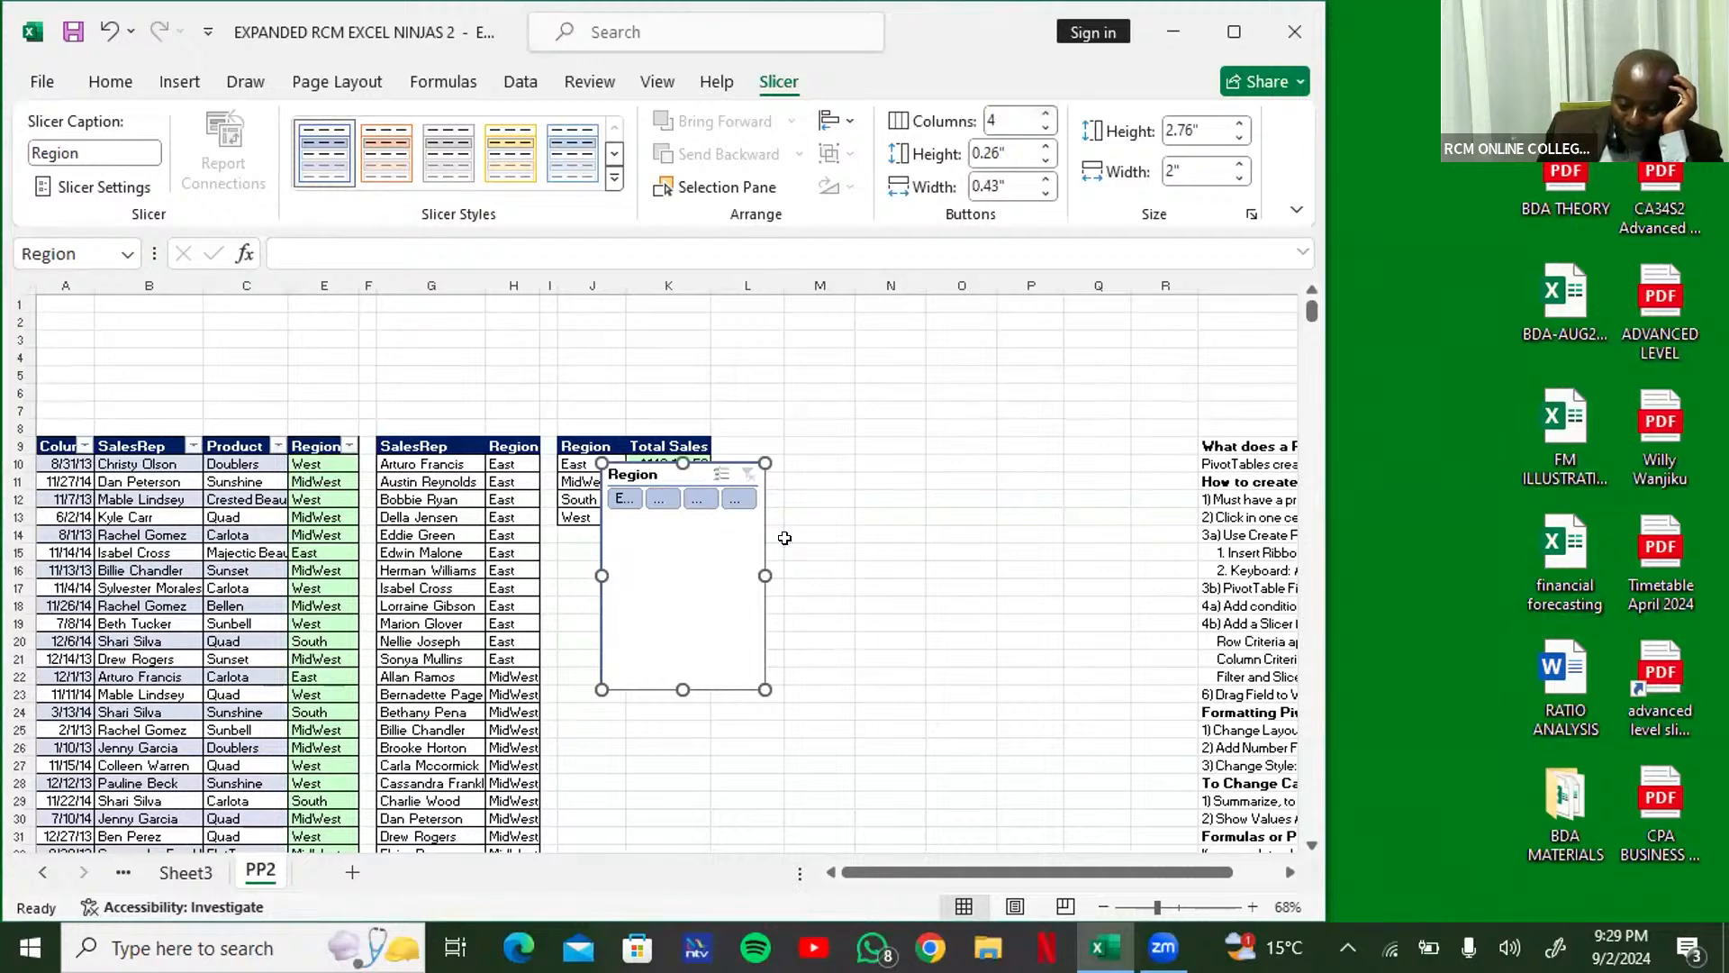
{"action": "left_click_drag", "start_coordinate": [764, 575], "coordinate": [923, 577]}
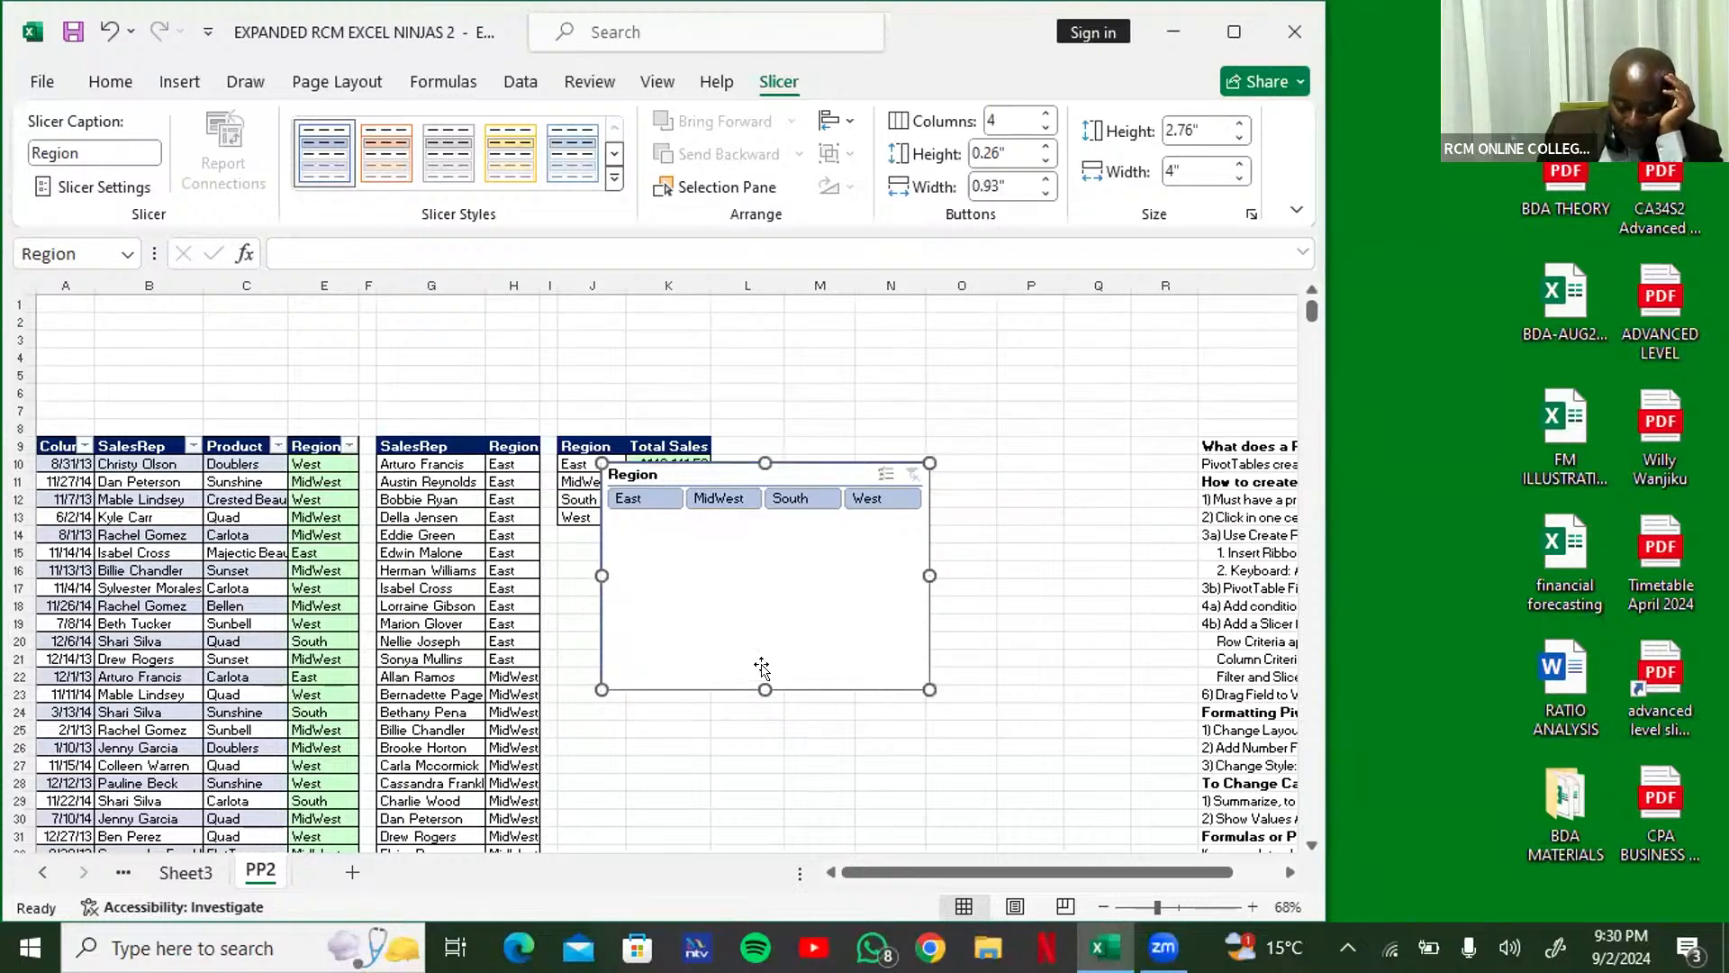
{"action": "left_click_drag", "start_coordinate": [769, 642], "coordinate": [778, 544]}
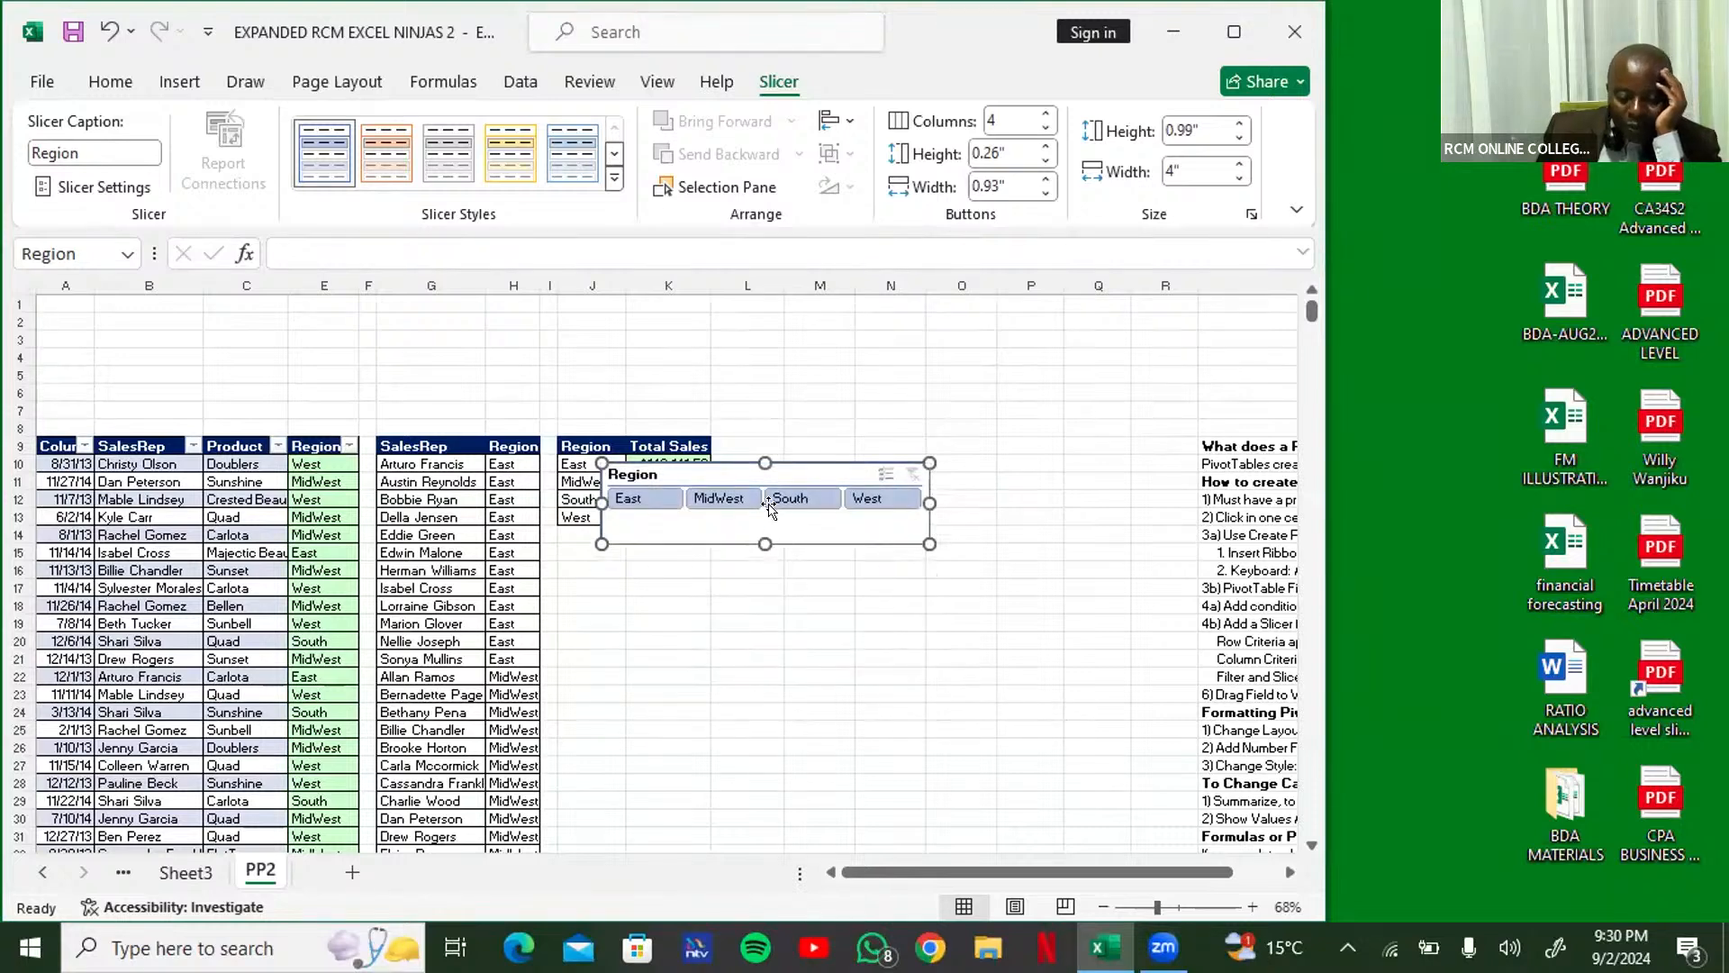
Move the Region slicer into the empty rows above the sales table and trim it to about 3.91" wide and slightly shorter
{"action": "left_click_drag", "start_coordinate": [727, 477], "coordinate": [221, 397]}
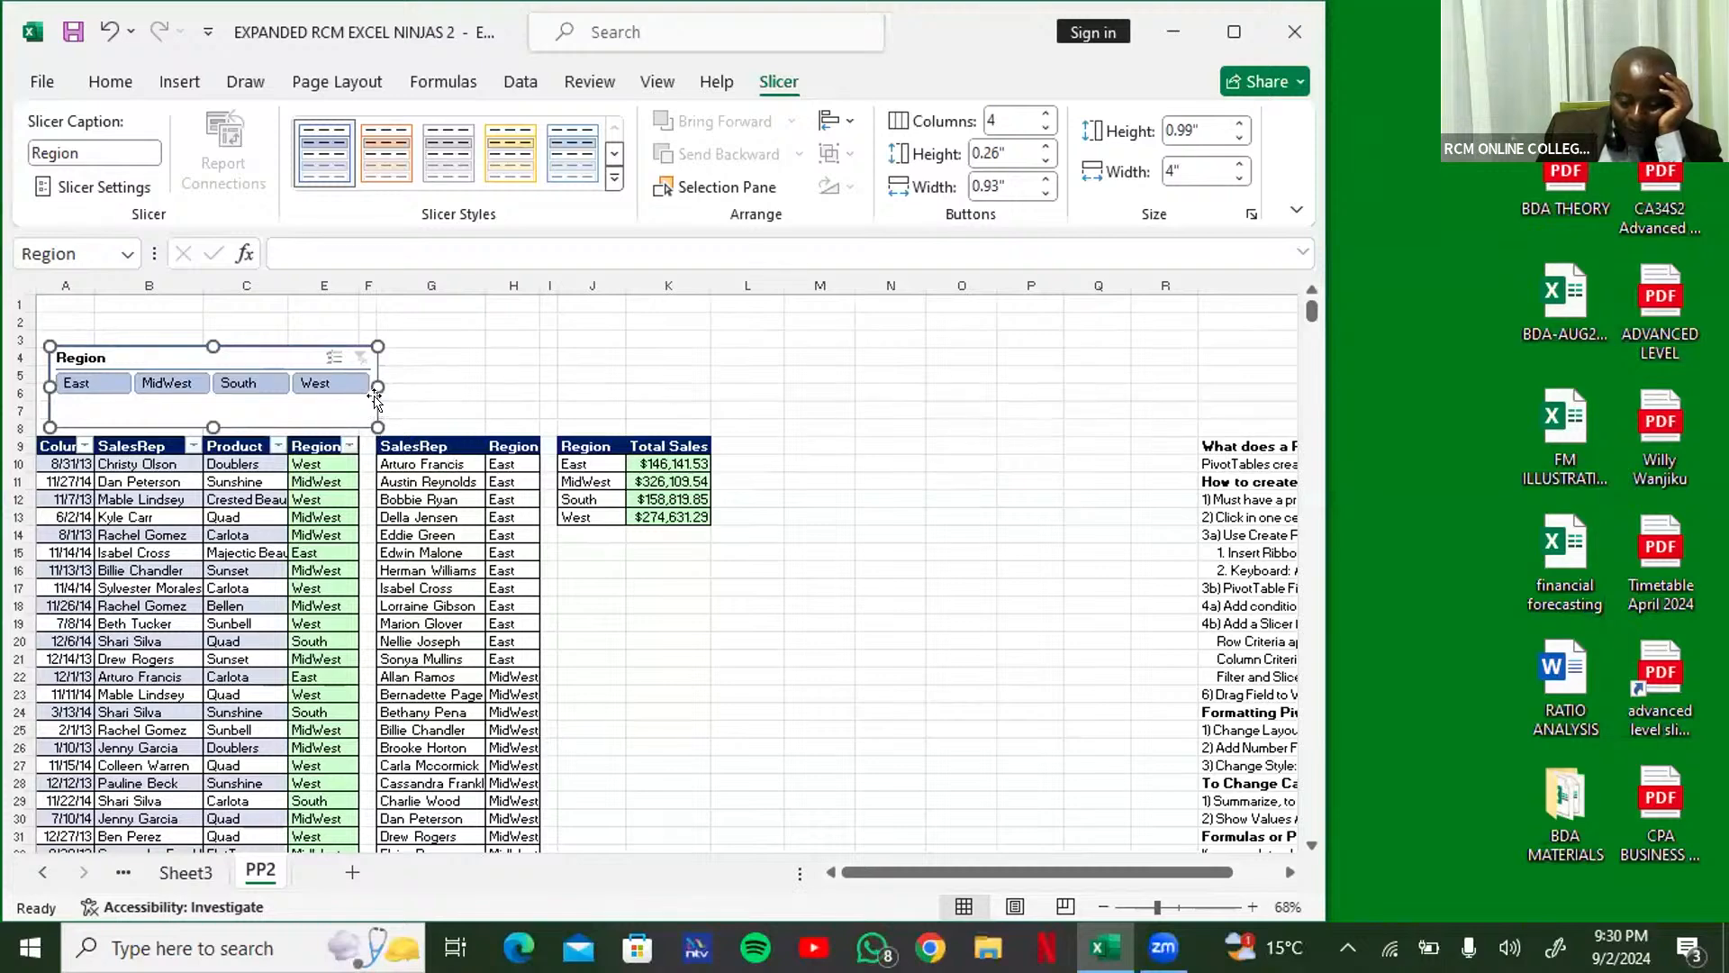
{"action": "mouse_move", "coordinate": [370, 378]}
{"action": "left_mouse_down"}
{"action": "mouse_move", "coordinate": [540, 394]}
{"action": "mouse_move", "coordinate": [360, 390]}
{"action": "left_mouse_up"}
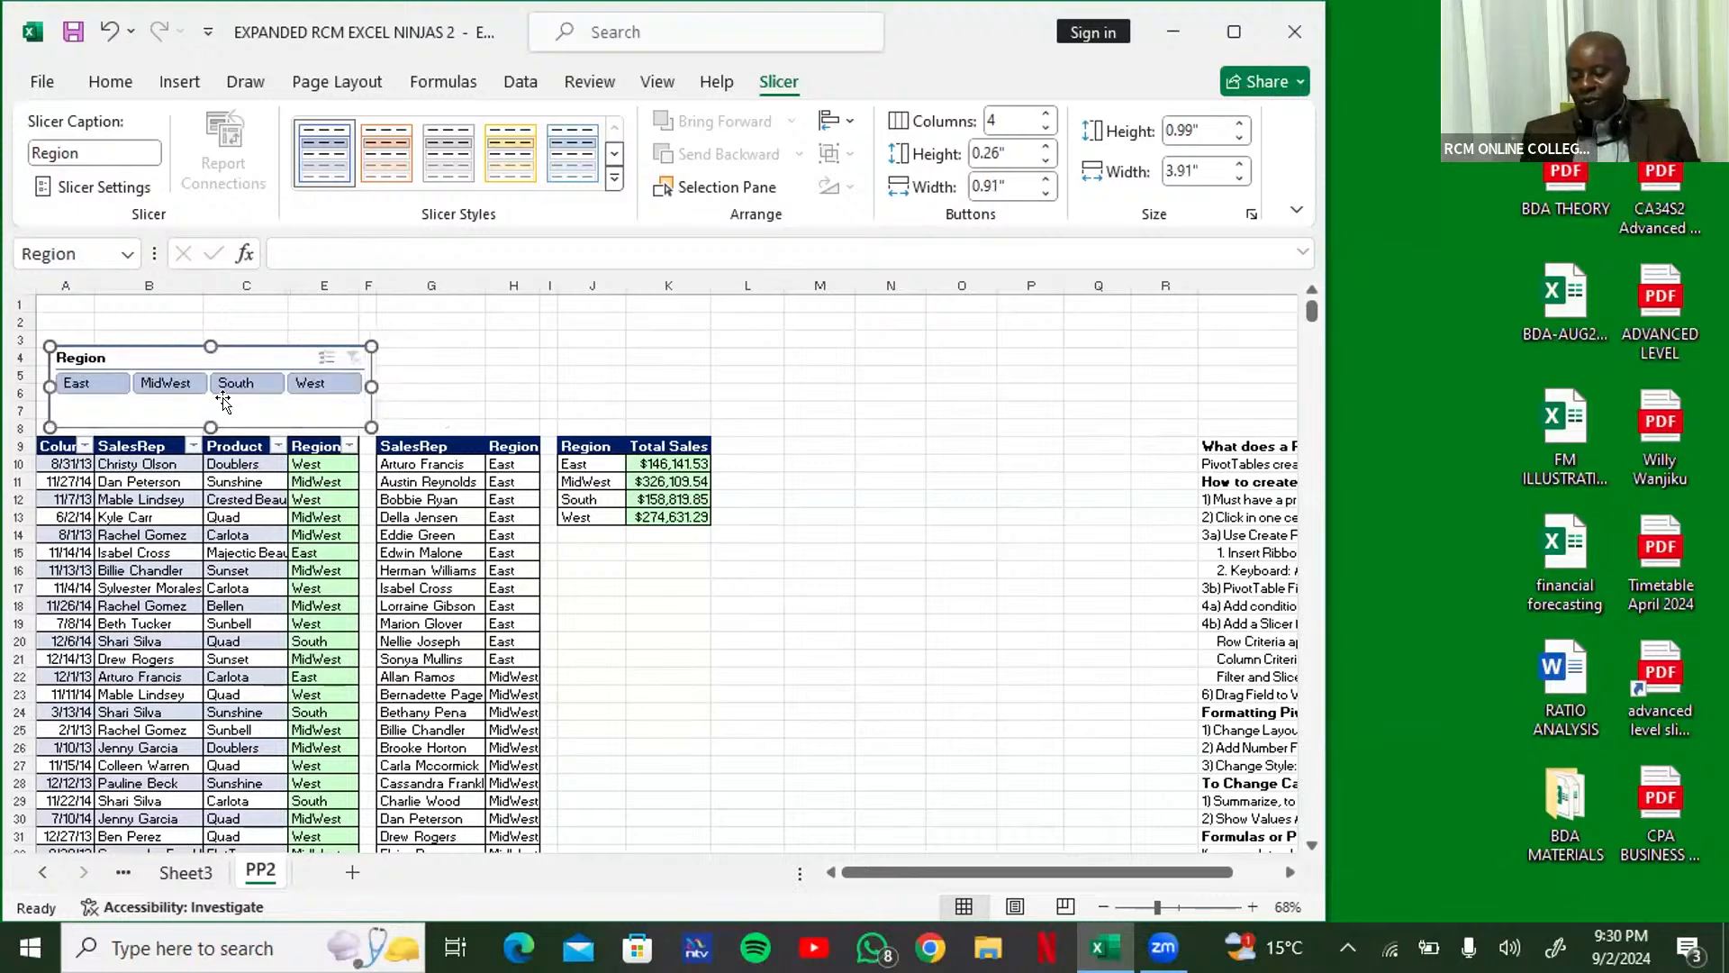
{"action": "left_click_drag", "start_coordinate": [210, 420], "coordinate": [216, 409]}
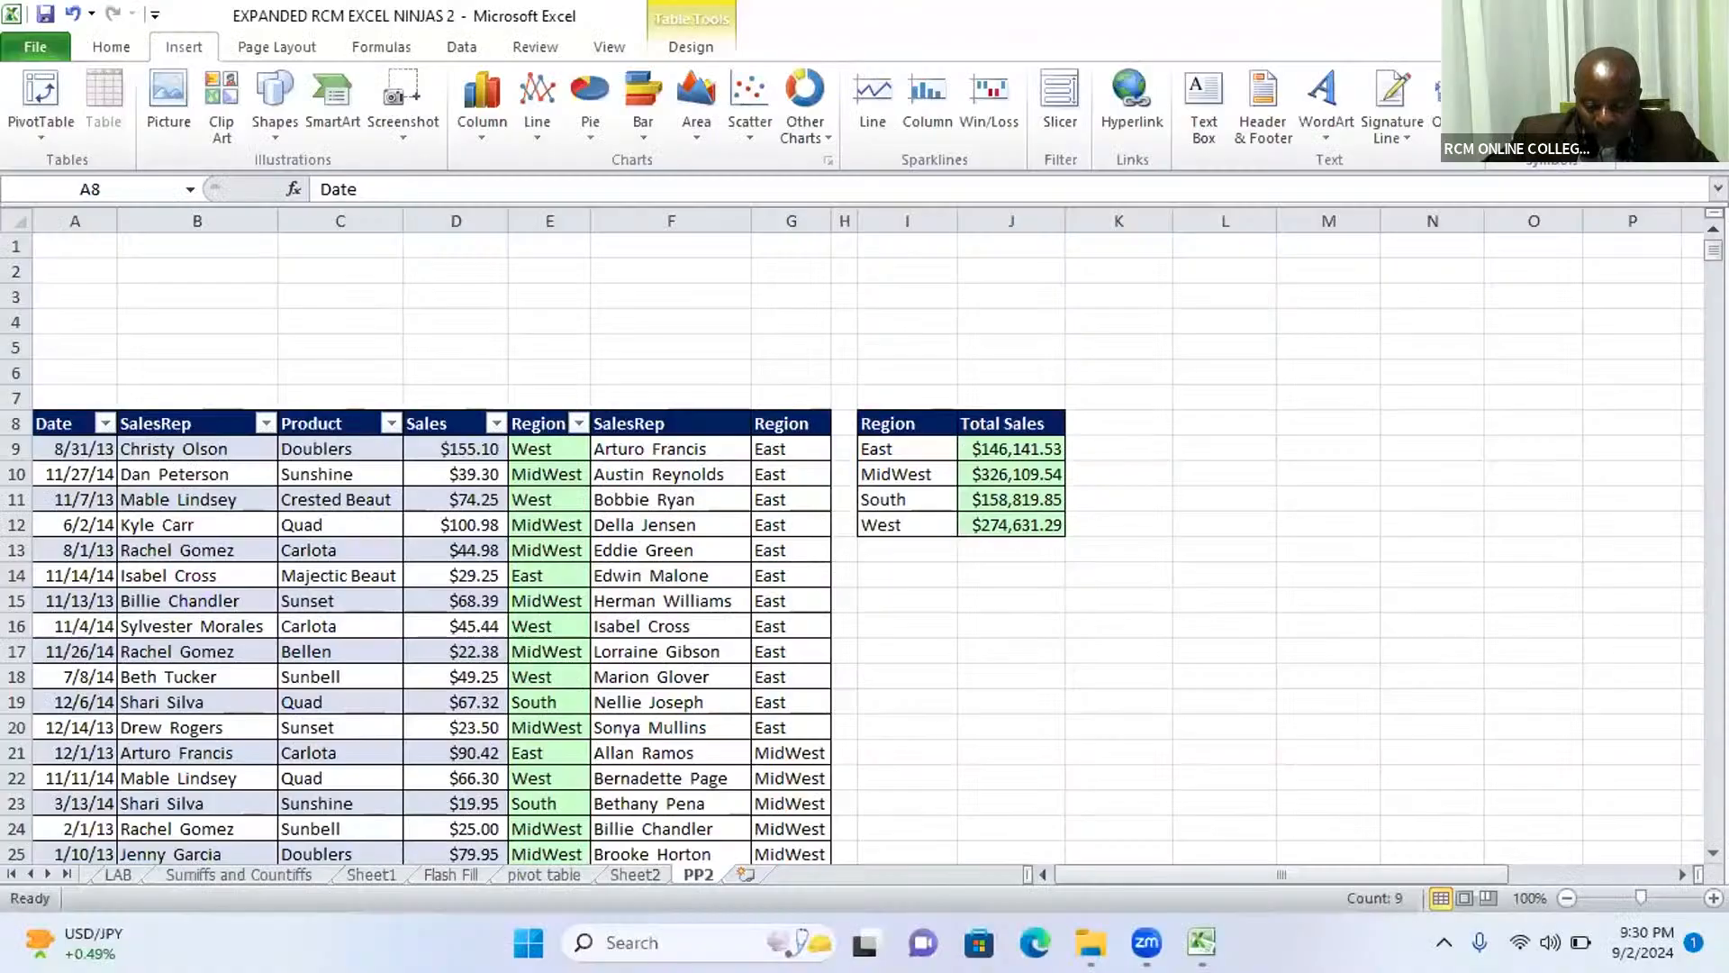
Bring the PP2 workbook window to the front and select cell C14 in the Product column
{"action": "mouse_move", "coordinate": [1202, 942]}
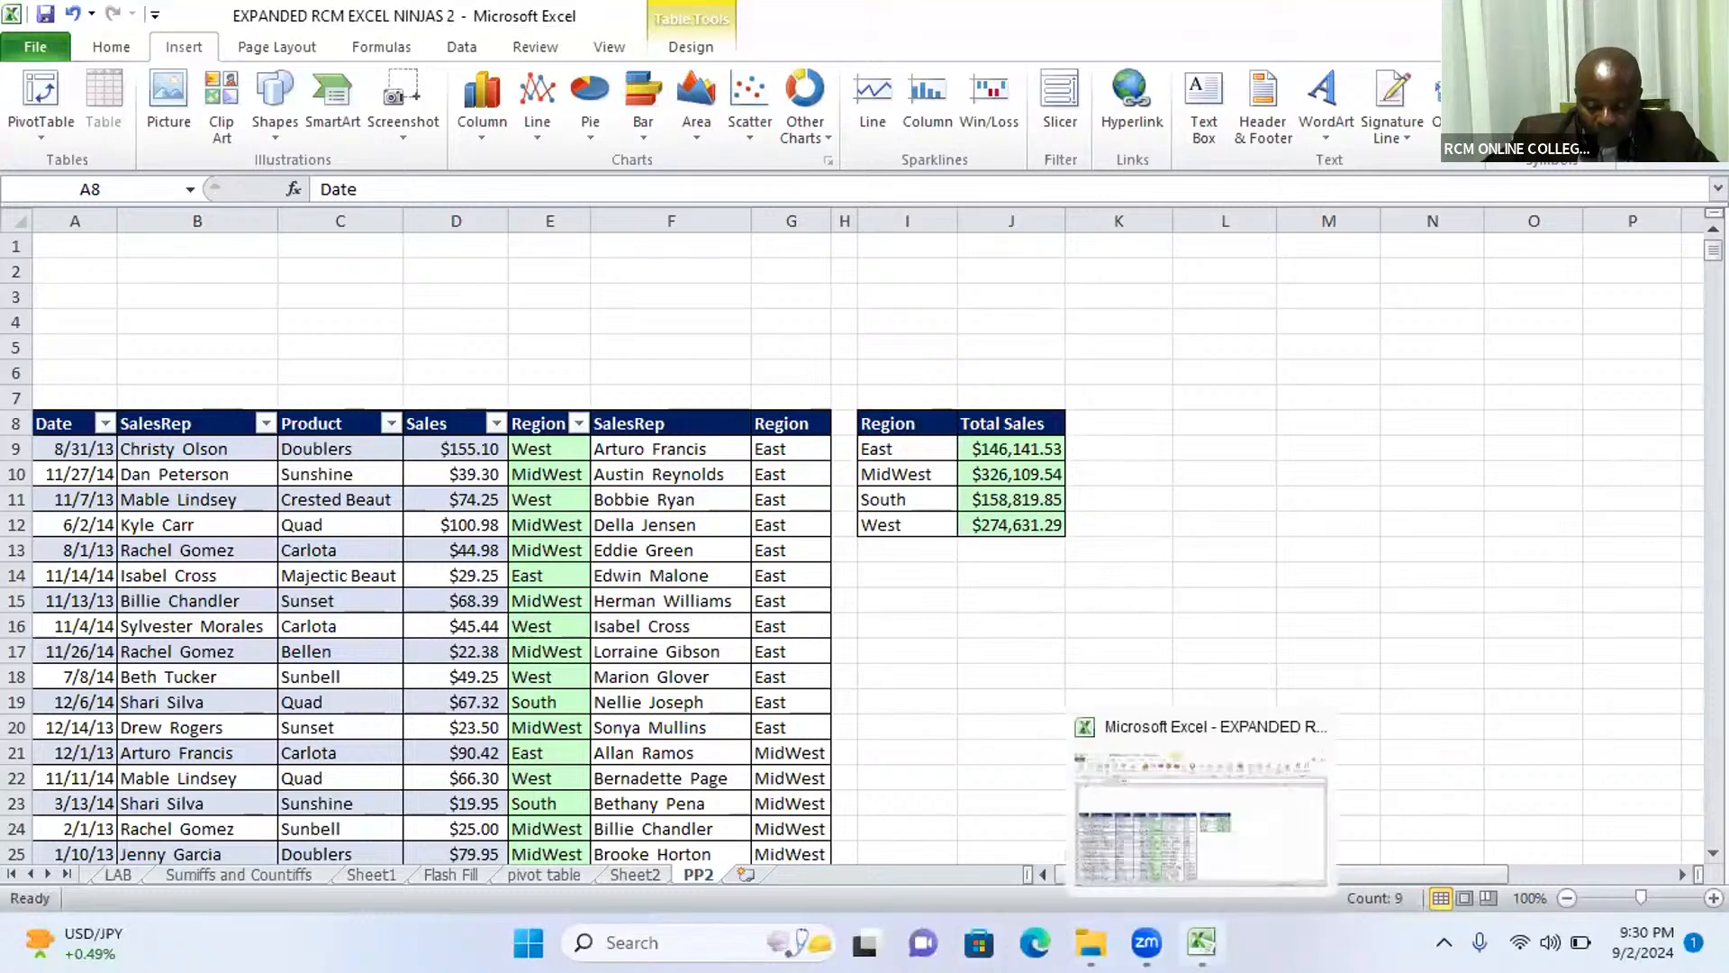
{"action": "left_click", "coordinate": [1201, 942]}
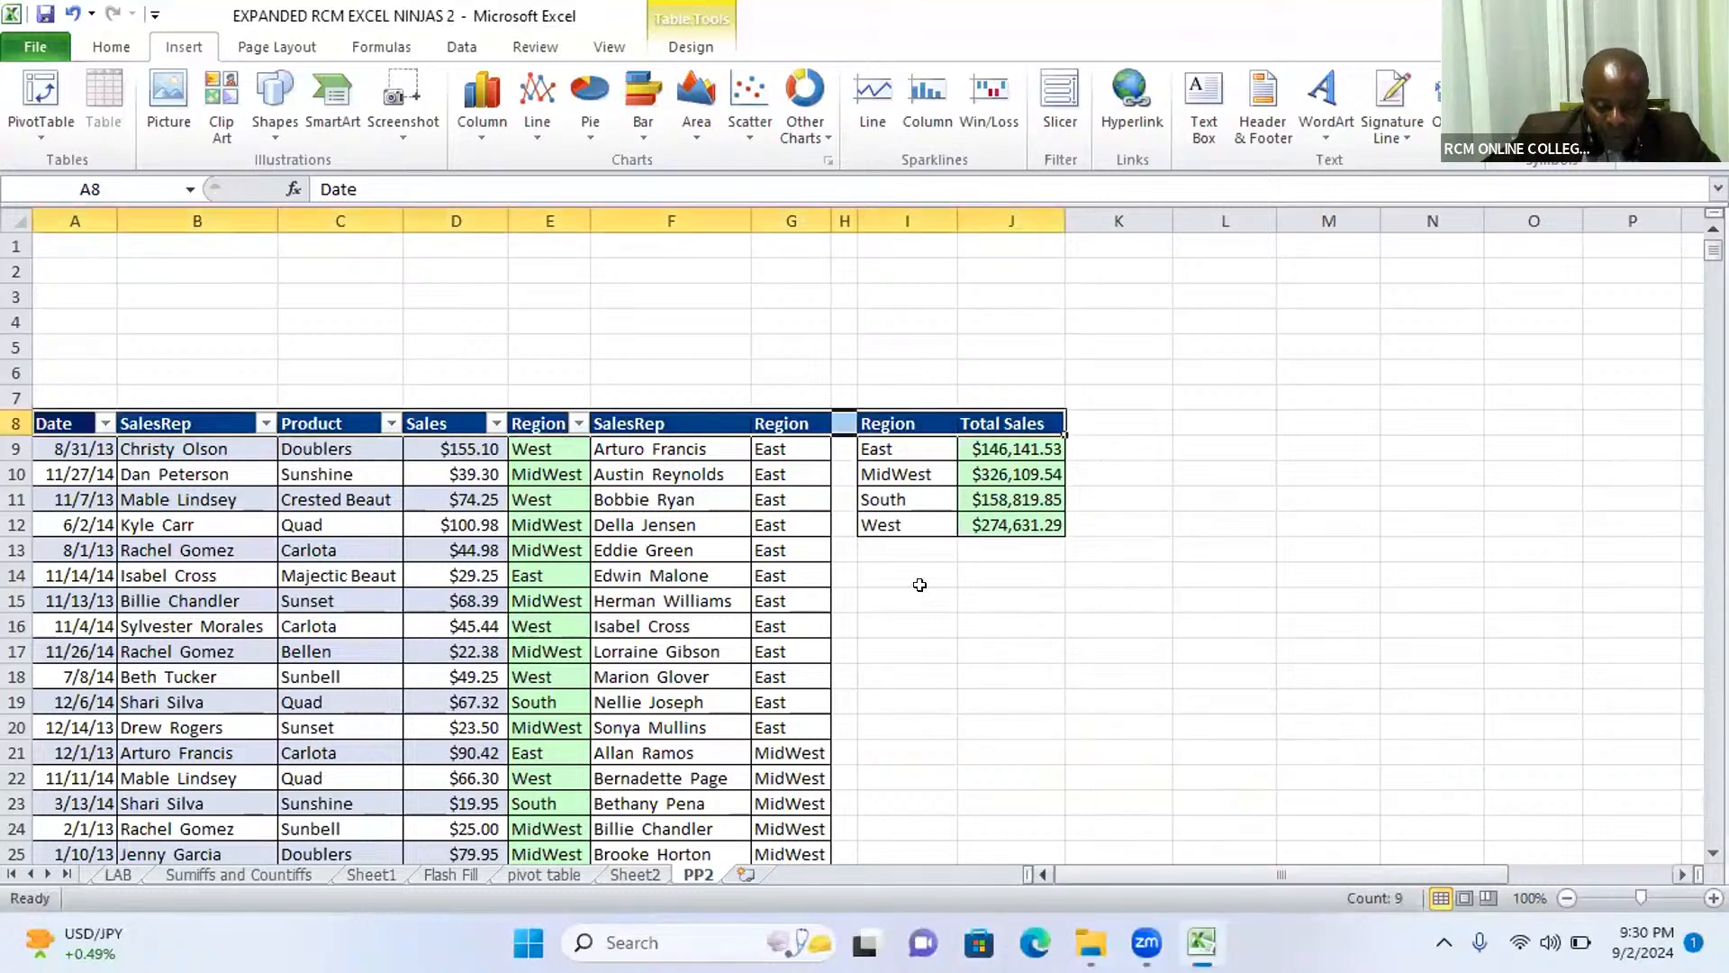
{"action": "left_click", "coordinate": [298, 575]}
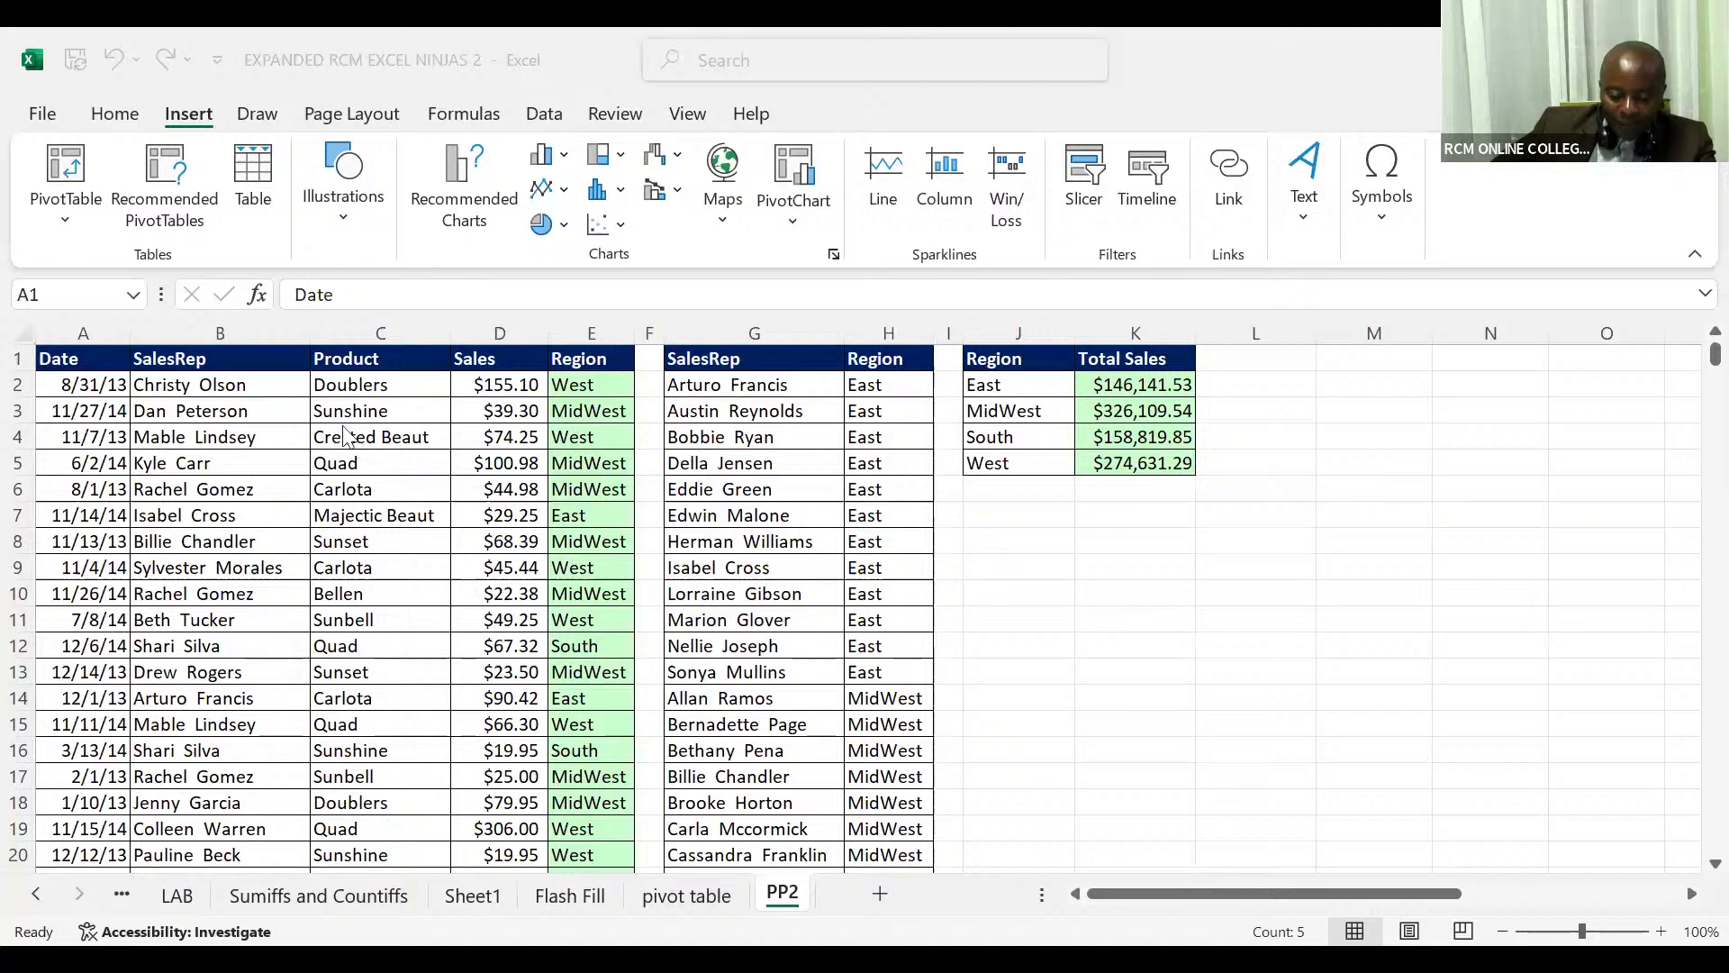
Convert the sales list in A1:E10001 on PP2 to a table with headers
{"action": "left_click", "coordinate": [333, 387]}
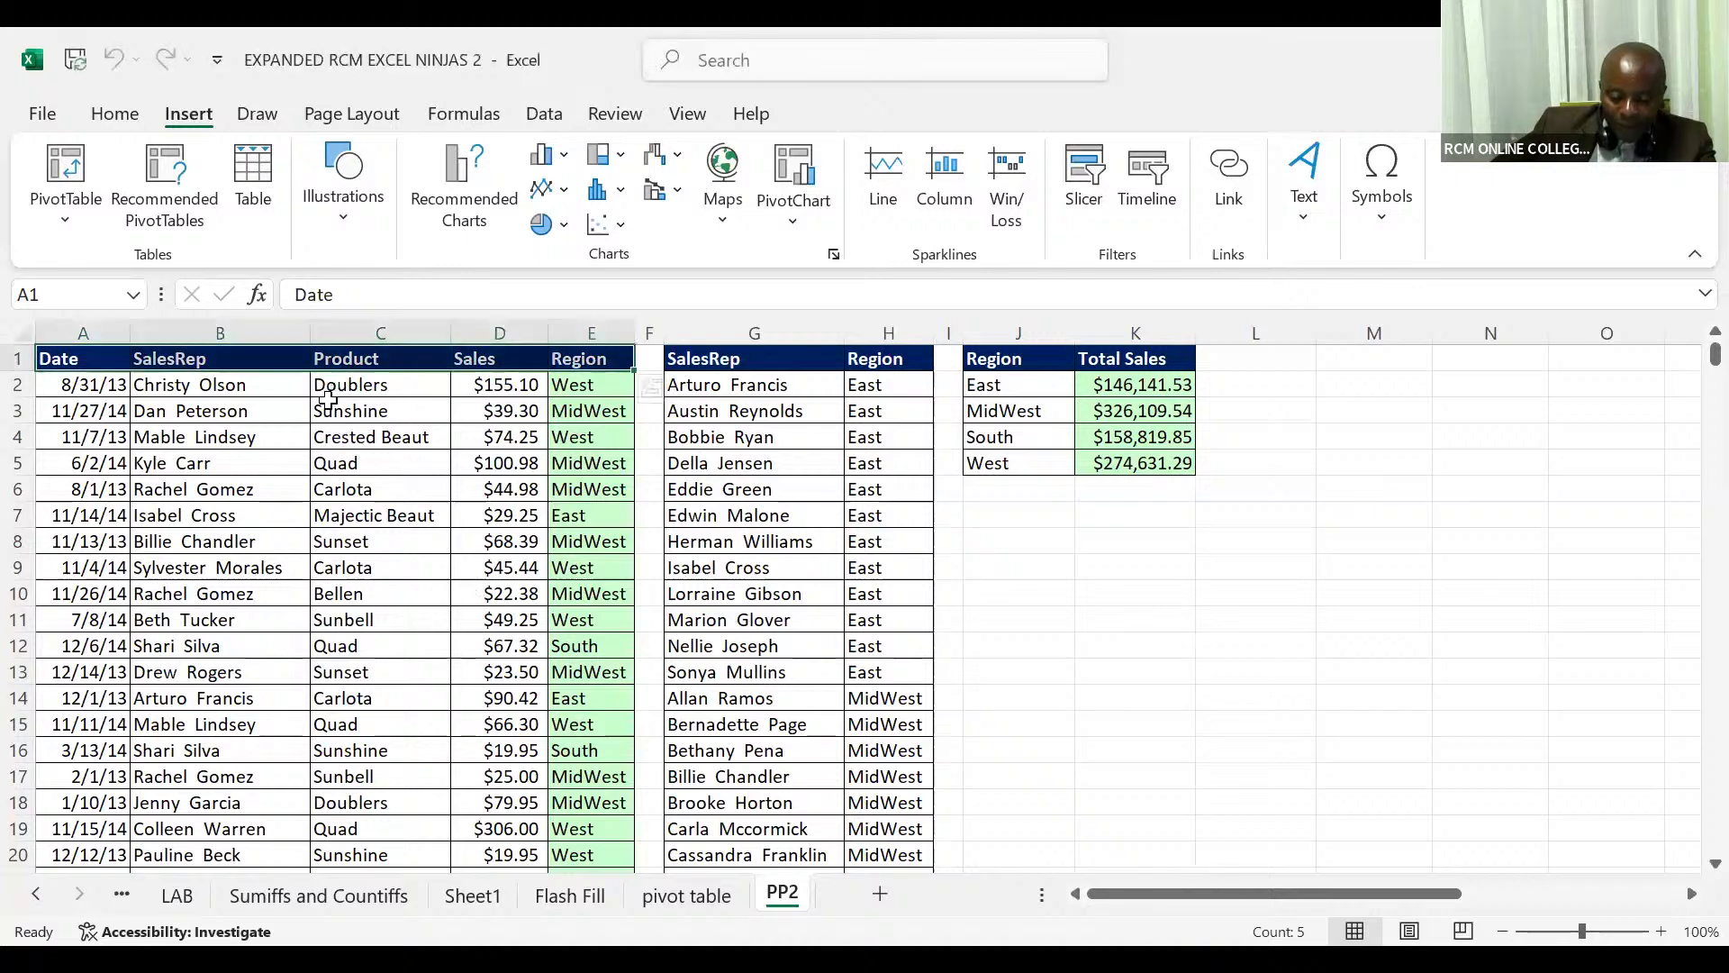
{"action": "left_click", "coordinate": [328, 400]}
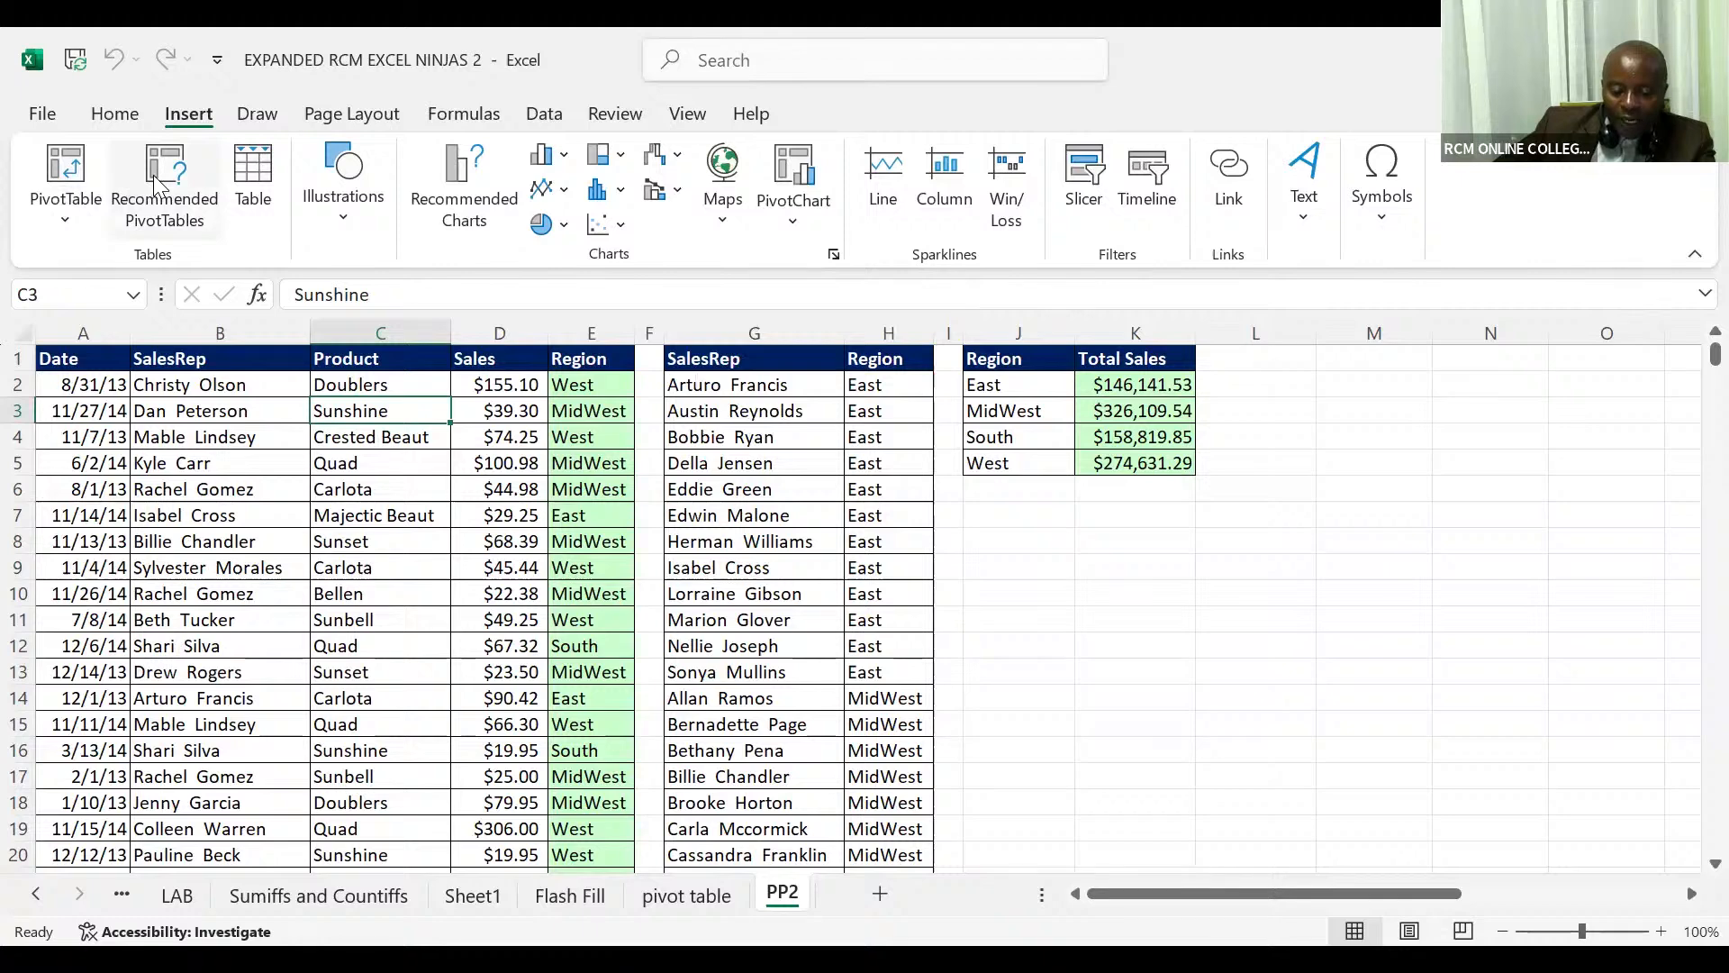
{"action": "left_click", "coordinate": [253, 184]}
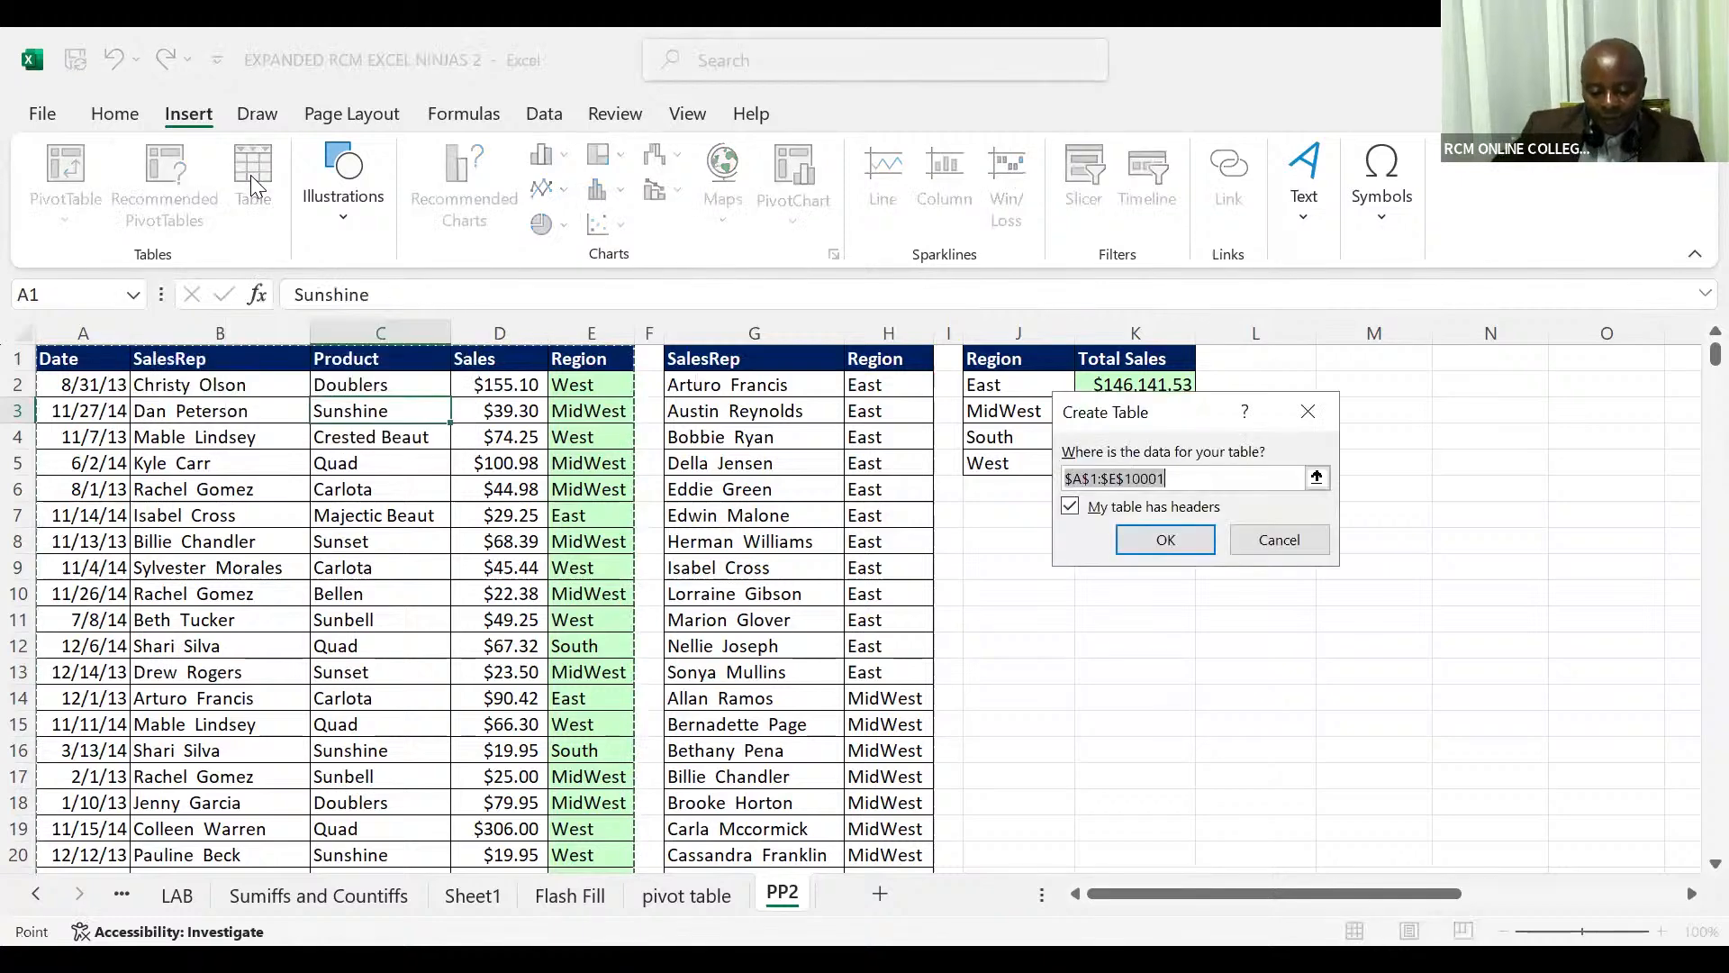
{"action": "left_click", "coordinate": [1130, 541]}
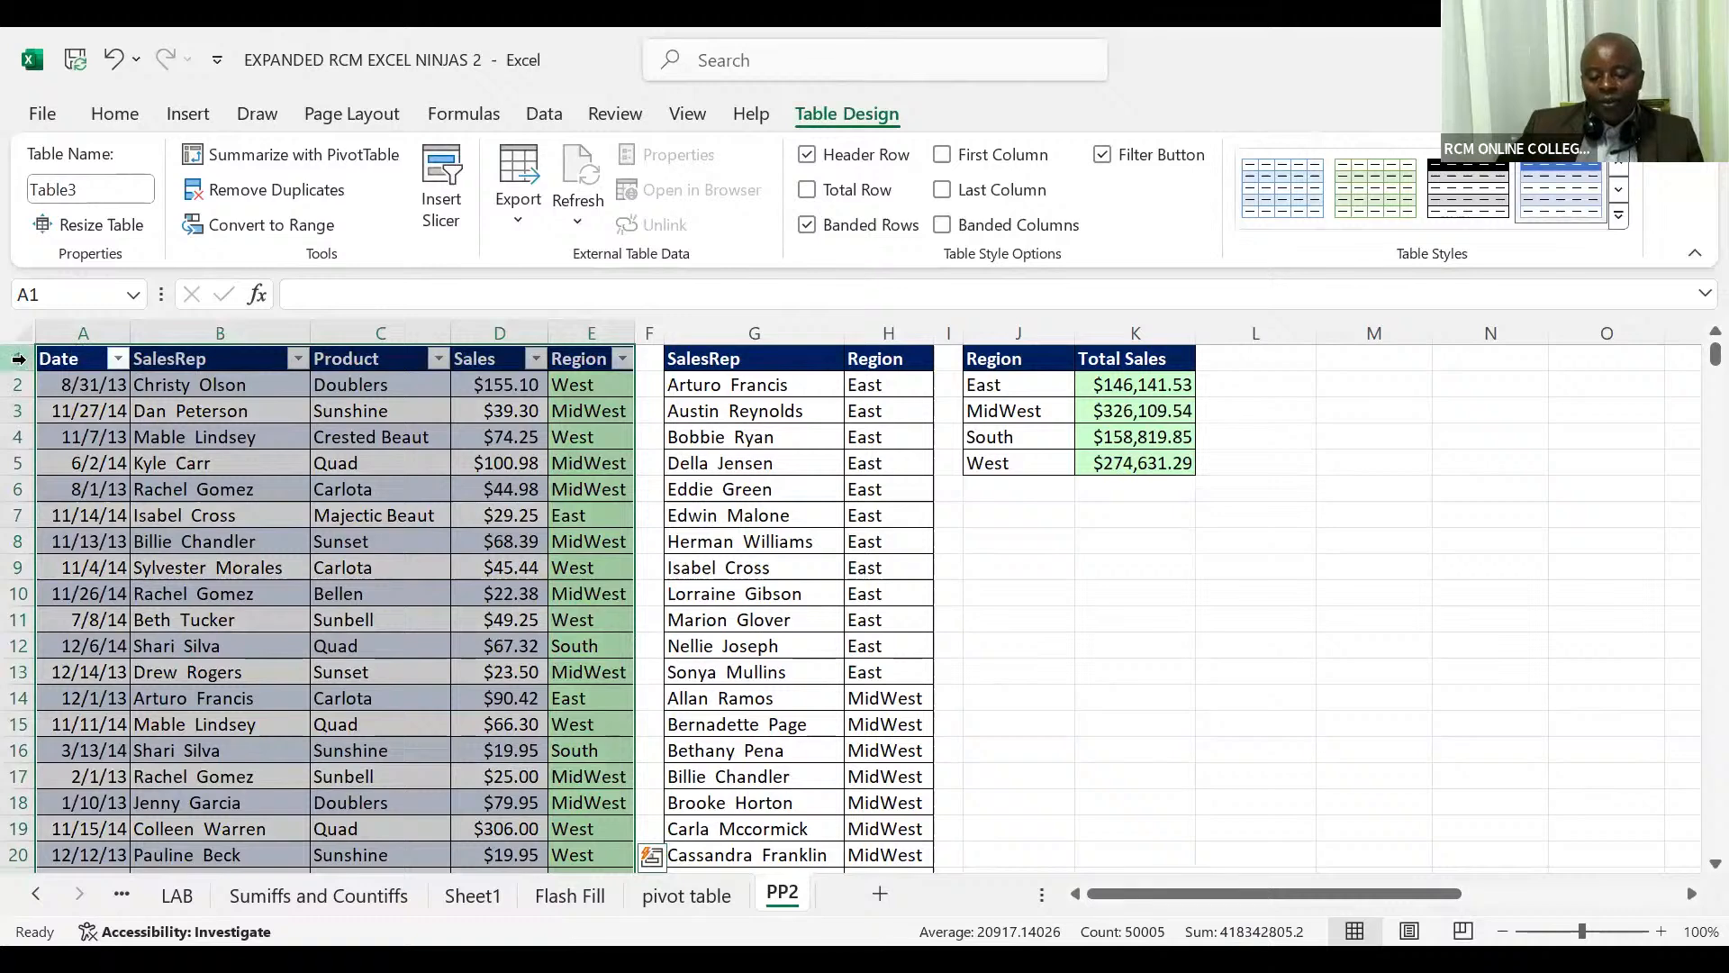
Insert a slicer for the Region field of the new sales table
{"action": "left_click", "coordinate": [18, 359]}
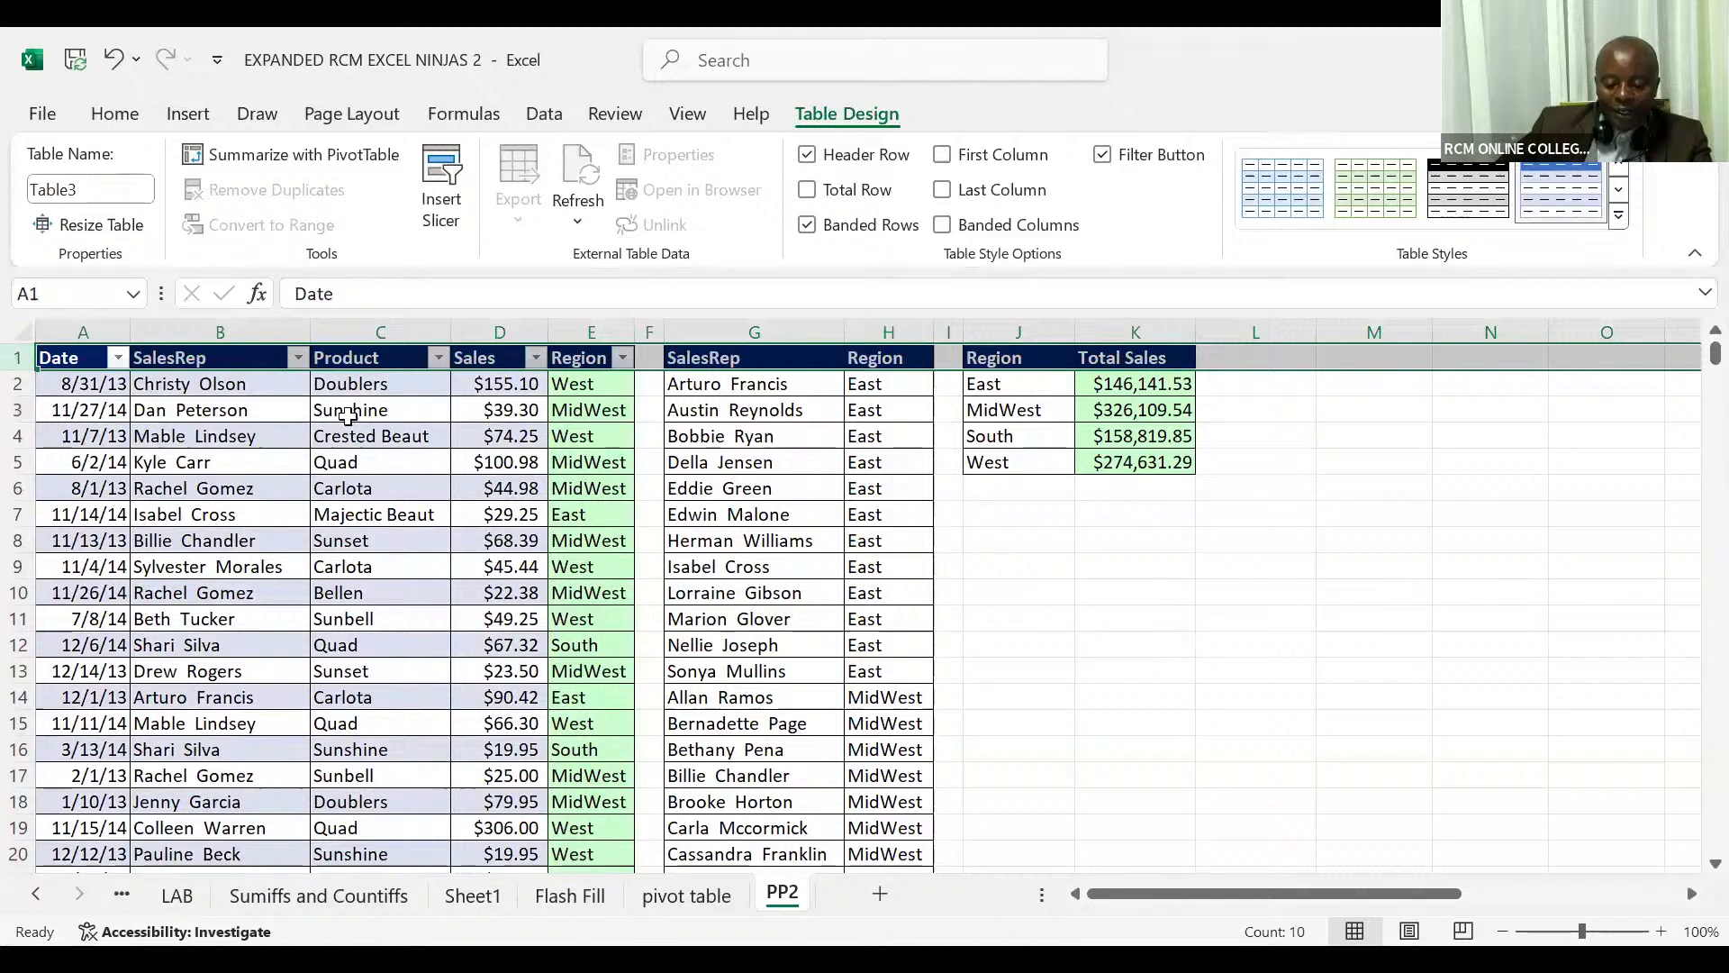
{"action": "left_click", "coordinate": [342, 417]}
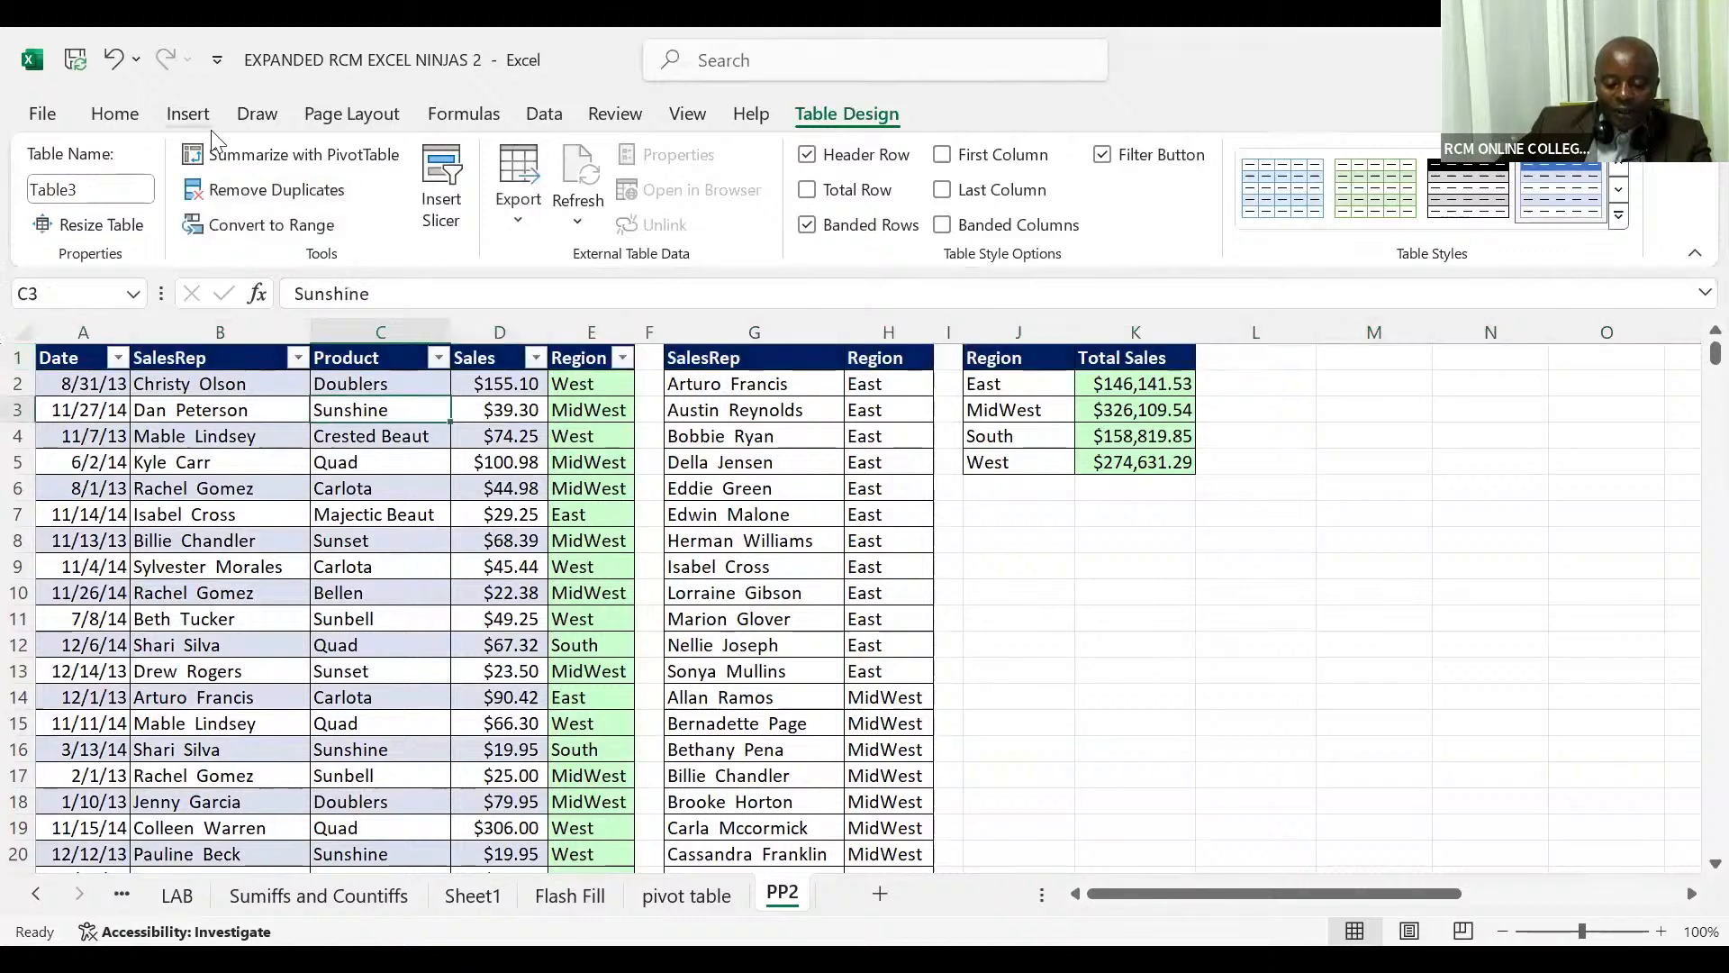
{"action": "left_click", "coordinate": [187, 114]}
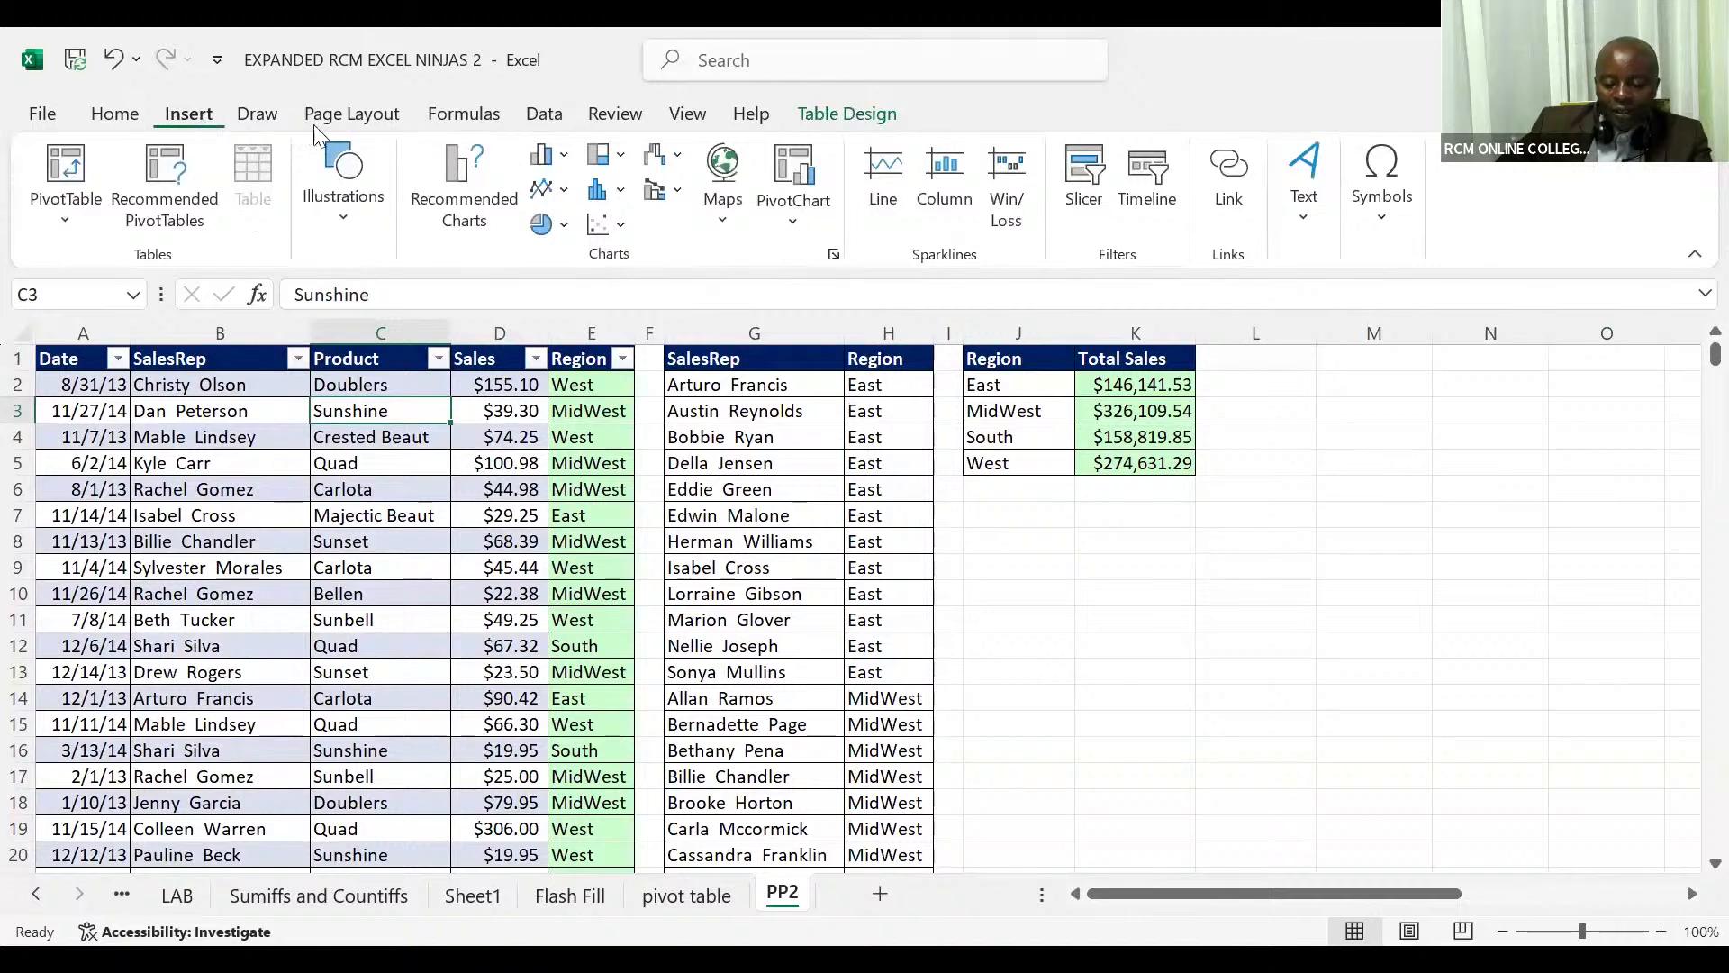
{"action": "left_click", "coordinate": [1095, 183]}
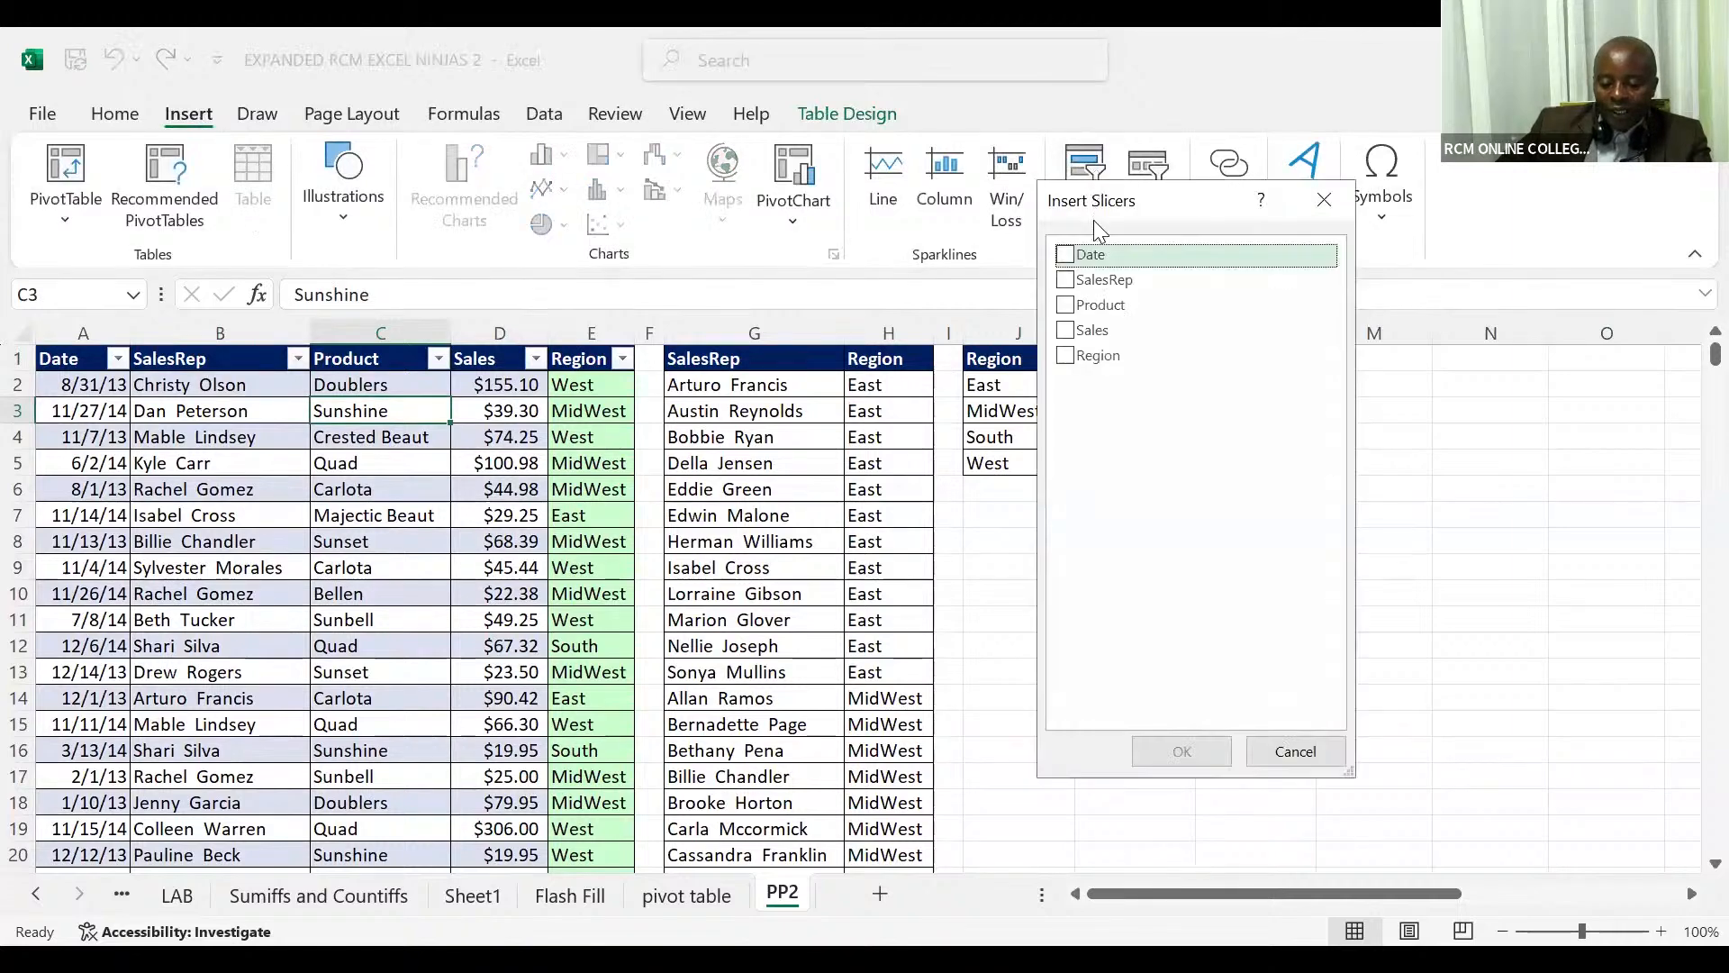
{"action": "left_click", "coordinate": [1071, 361]}
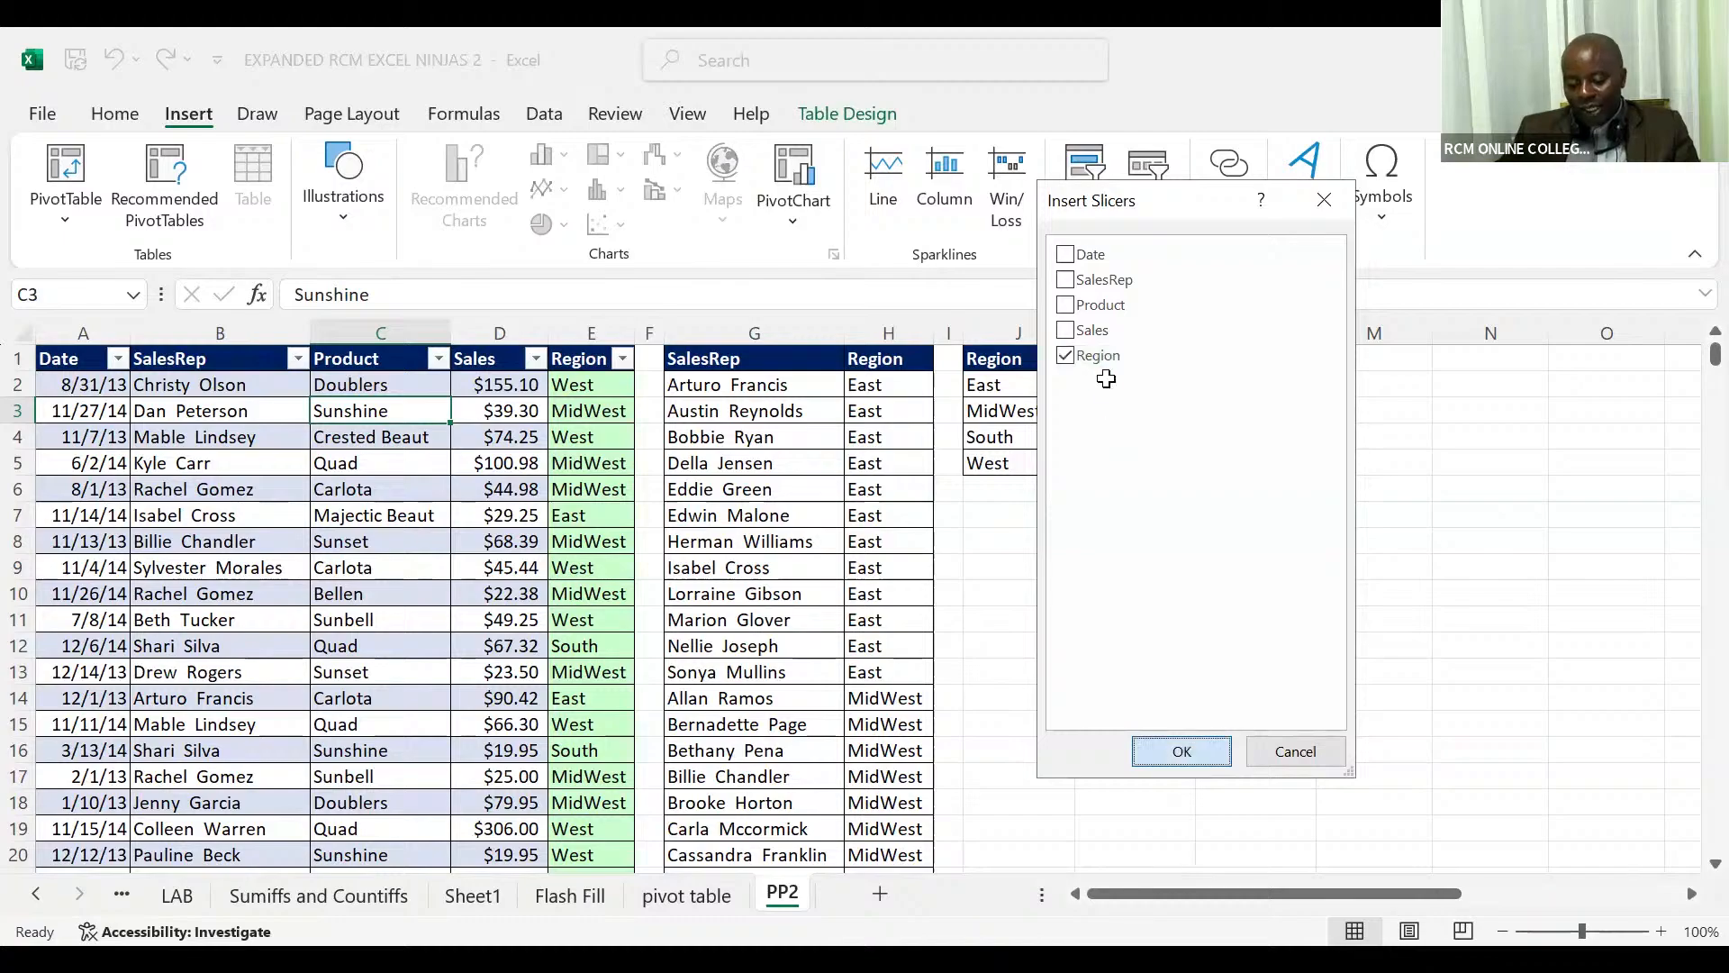
{"action": "left_click", "coordinate": [1182, 751]}
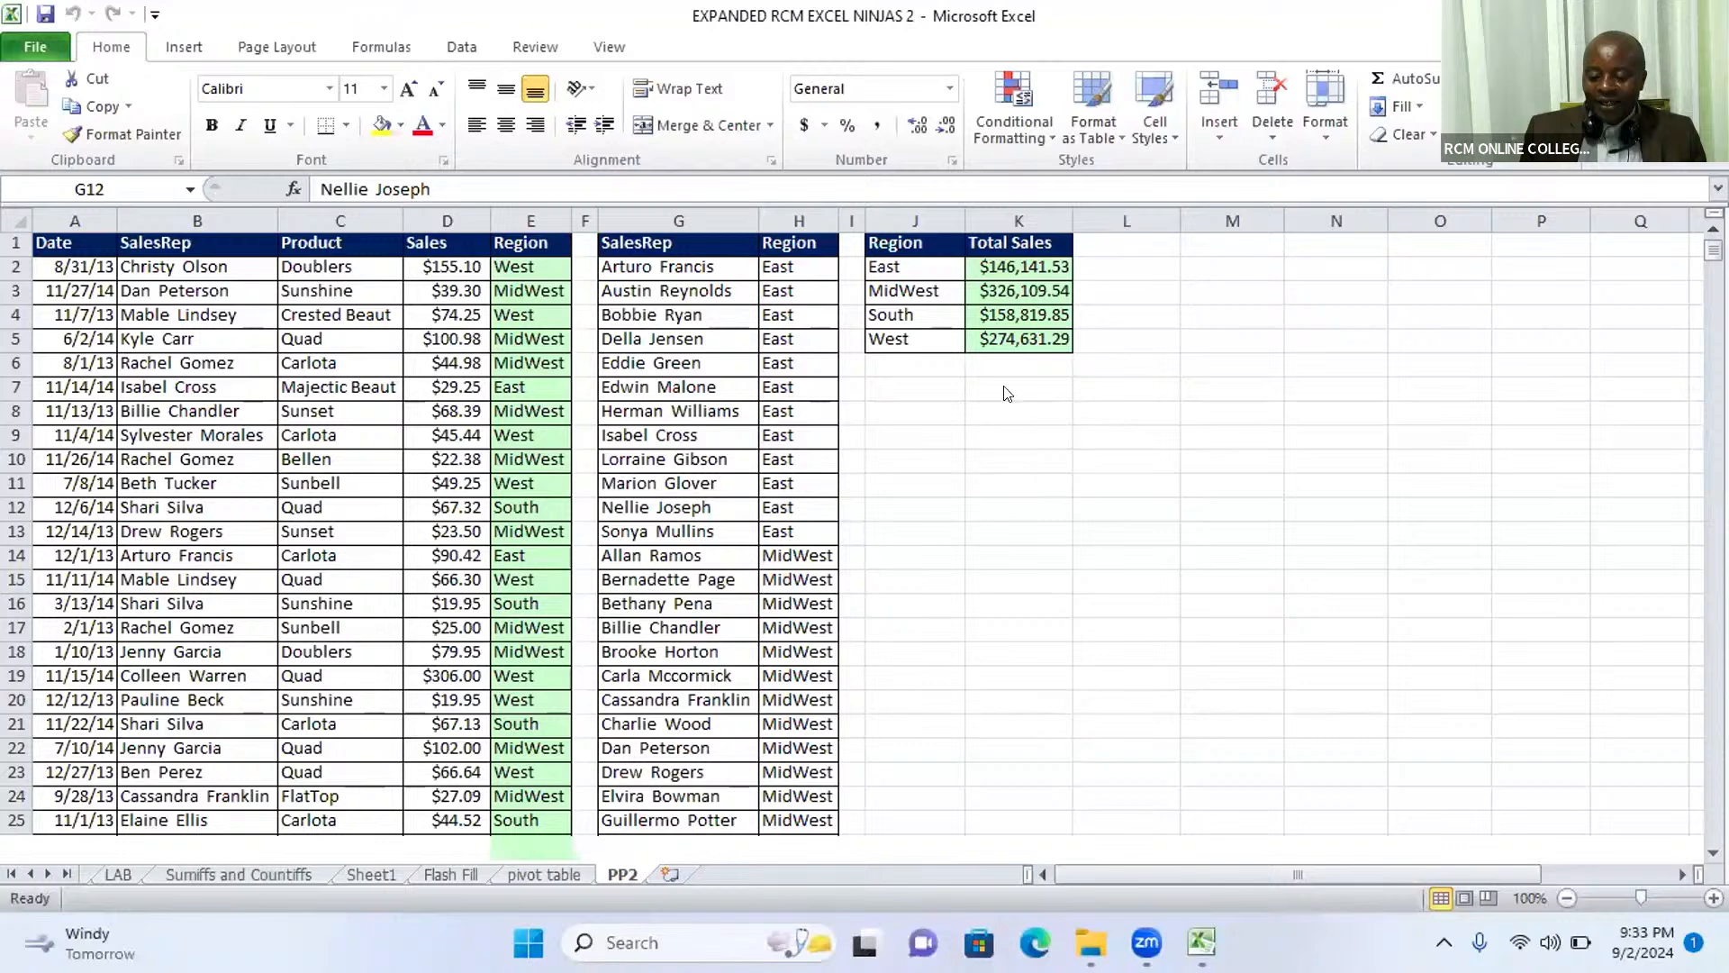
Create a table with headers from the unconverted sales list A1:E10001, starting from cell D8
{"action": "left_click", "coordinate": [292, 399]}
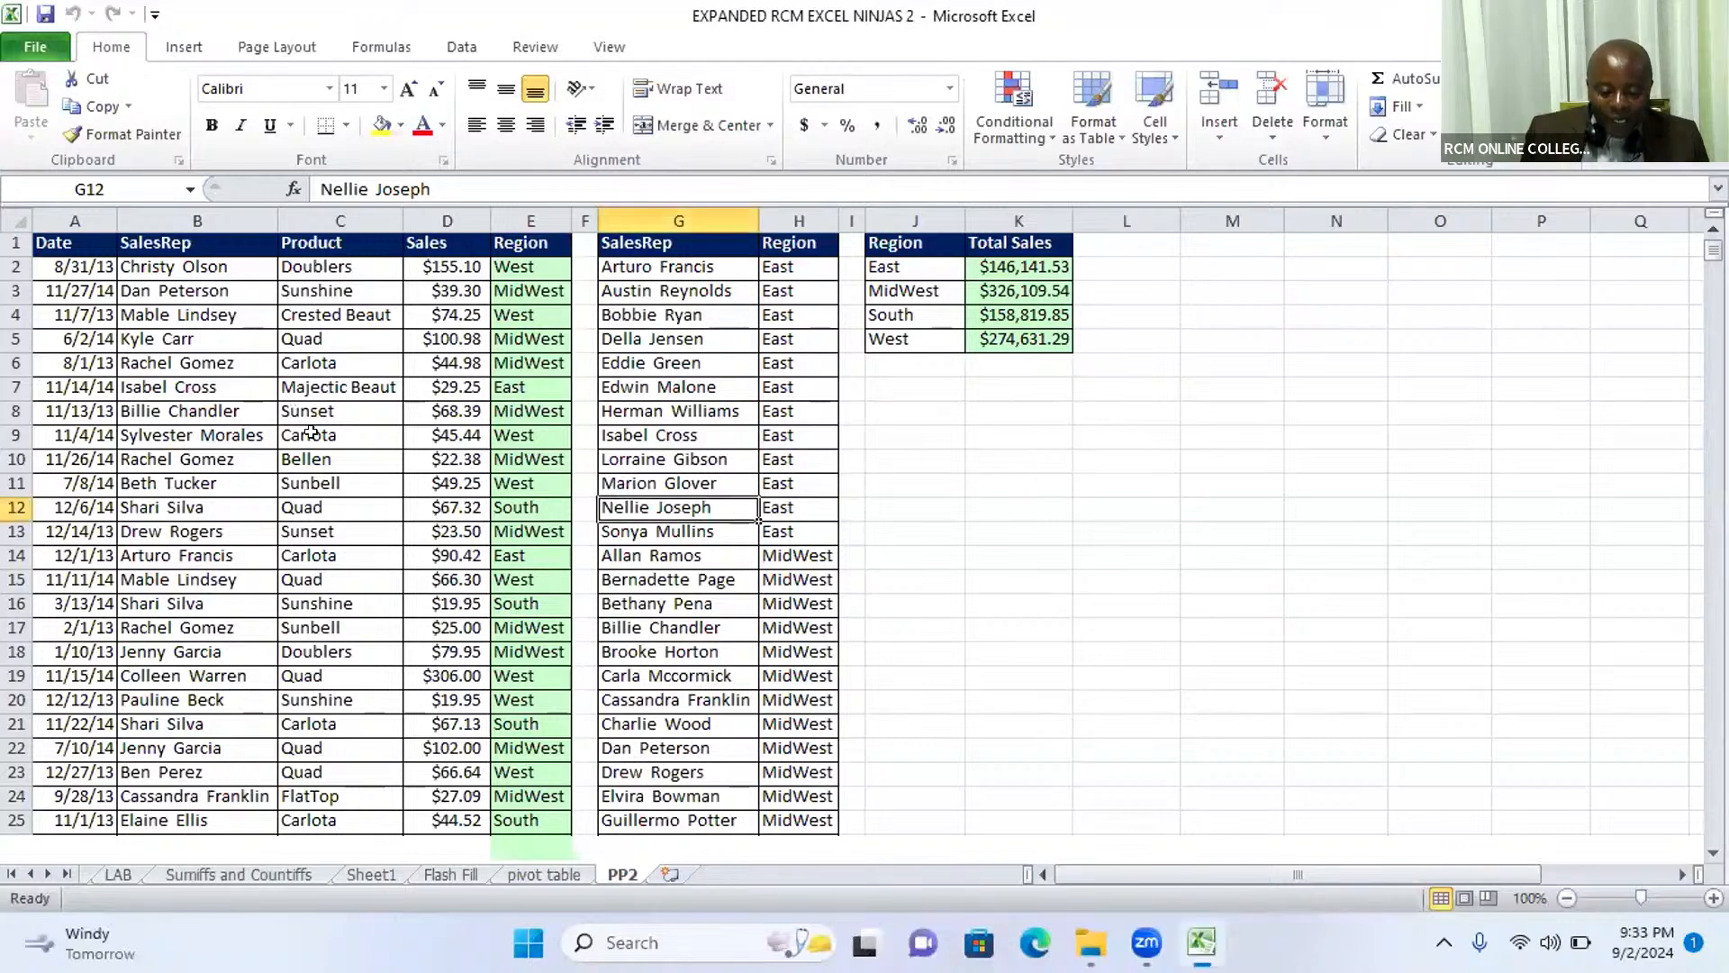
{"action": "left_click", "coordinate": [310, 433]}
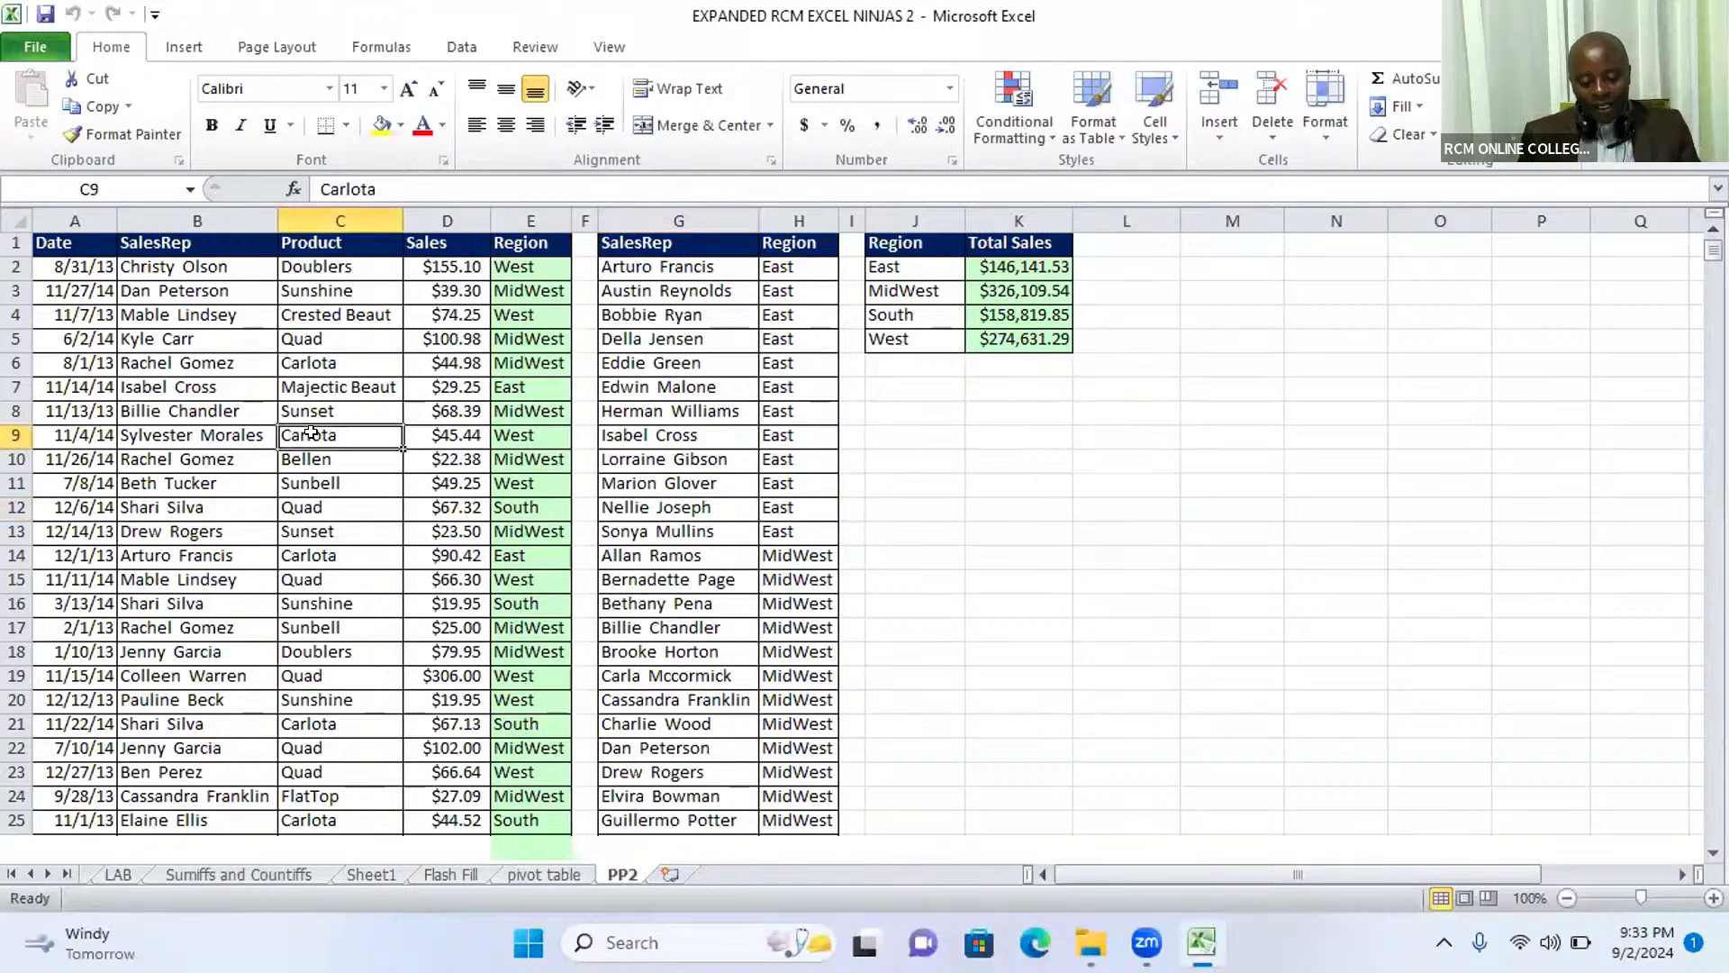
{"action": "left_click", "coordinate": [420, 402]}
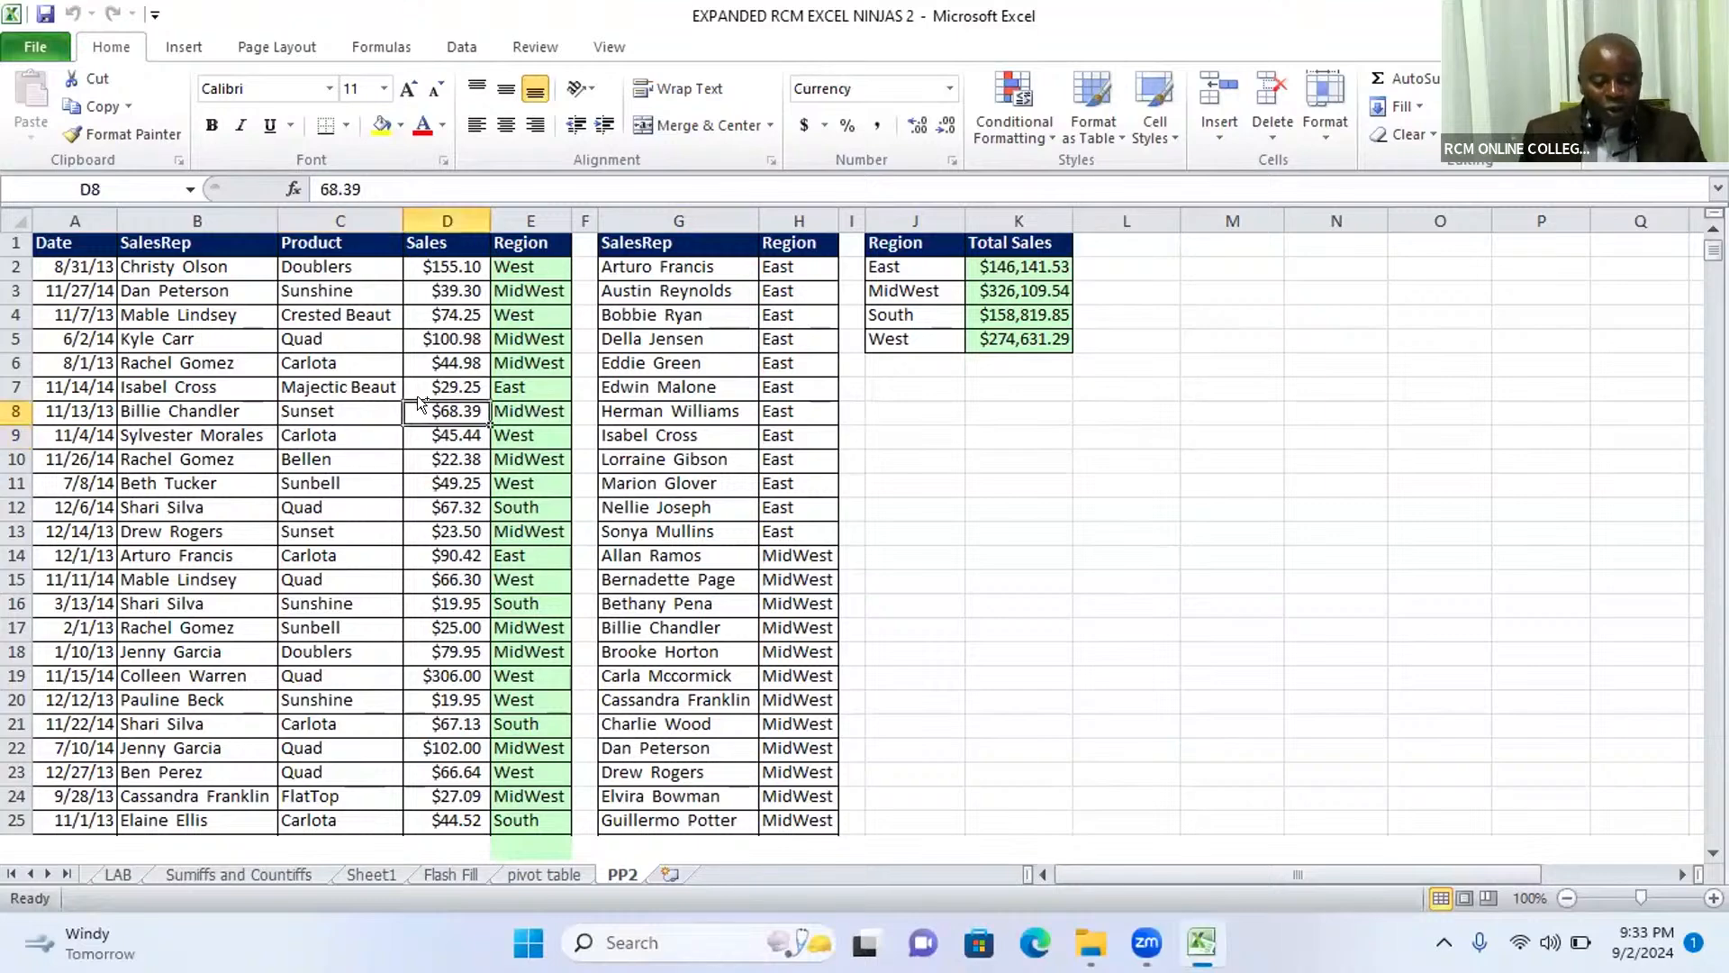
{"action": "key", "text": "ctrl+t"}
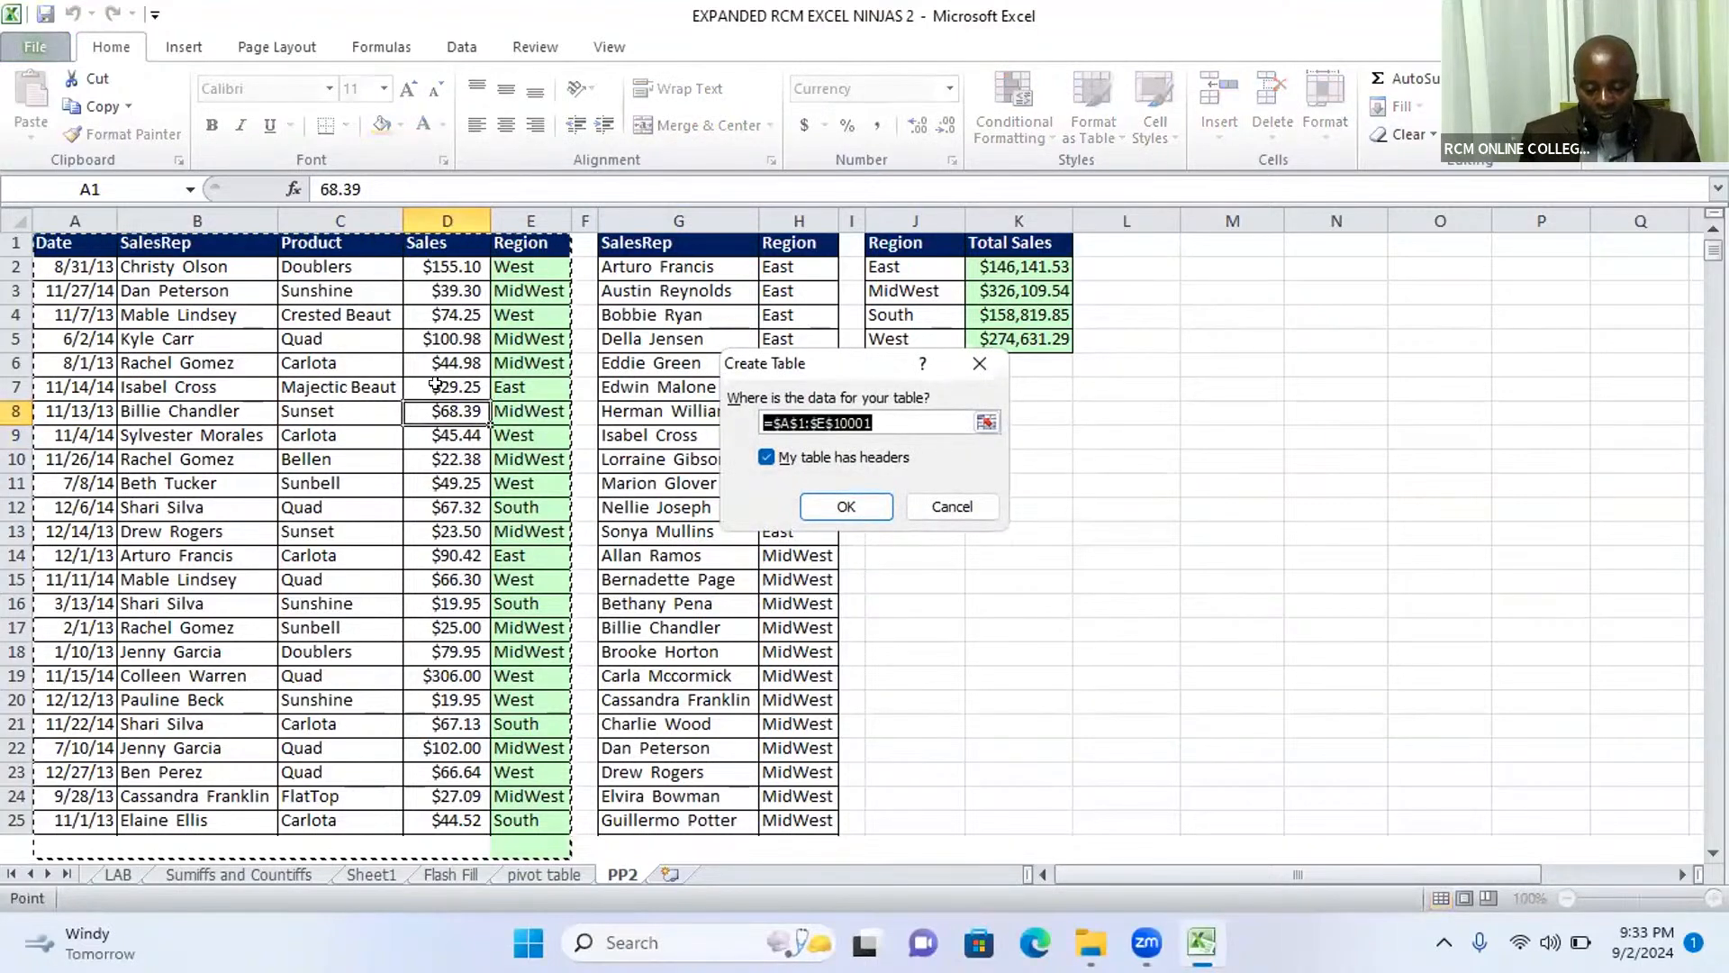
{"action": "left_click", "coordinate": [845, 506]}
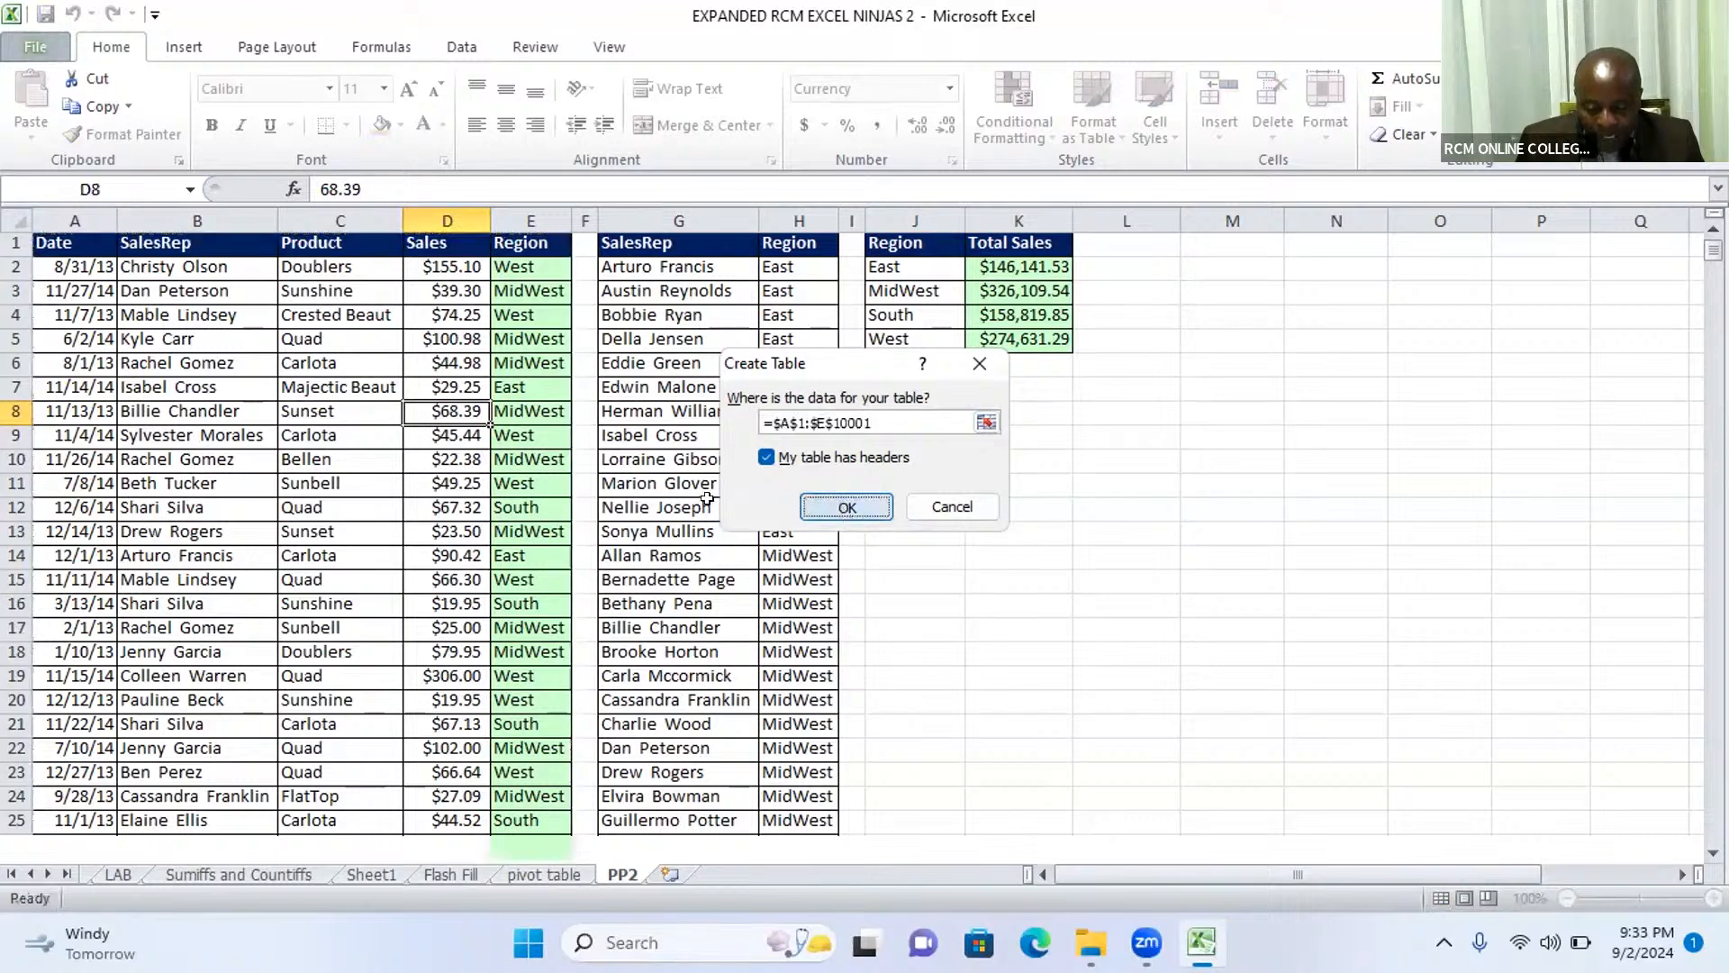
{"action": "left_click", "coordinate": [413, 498]}
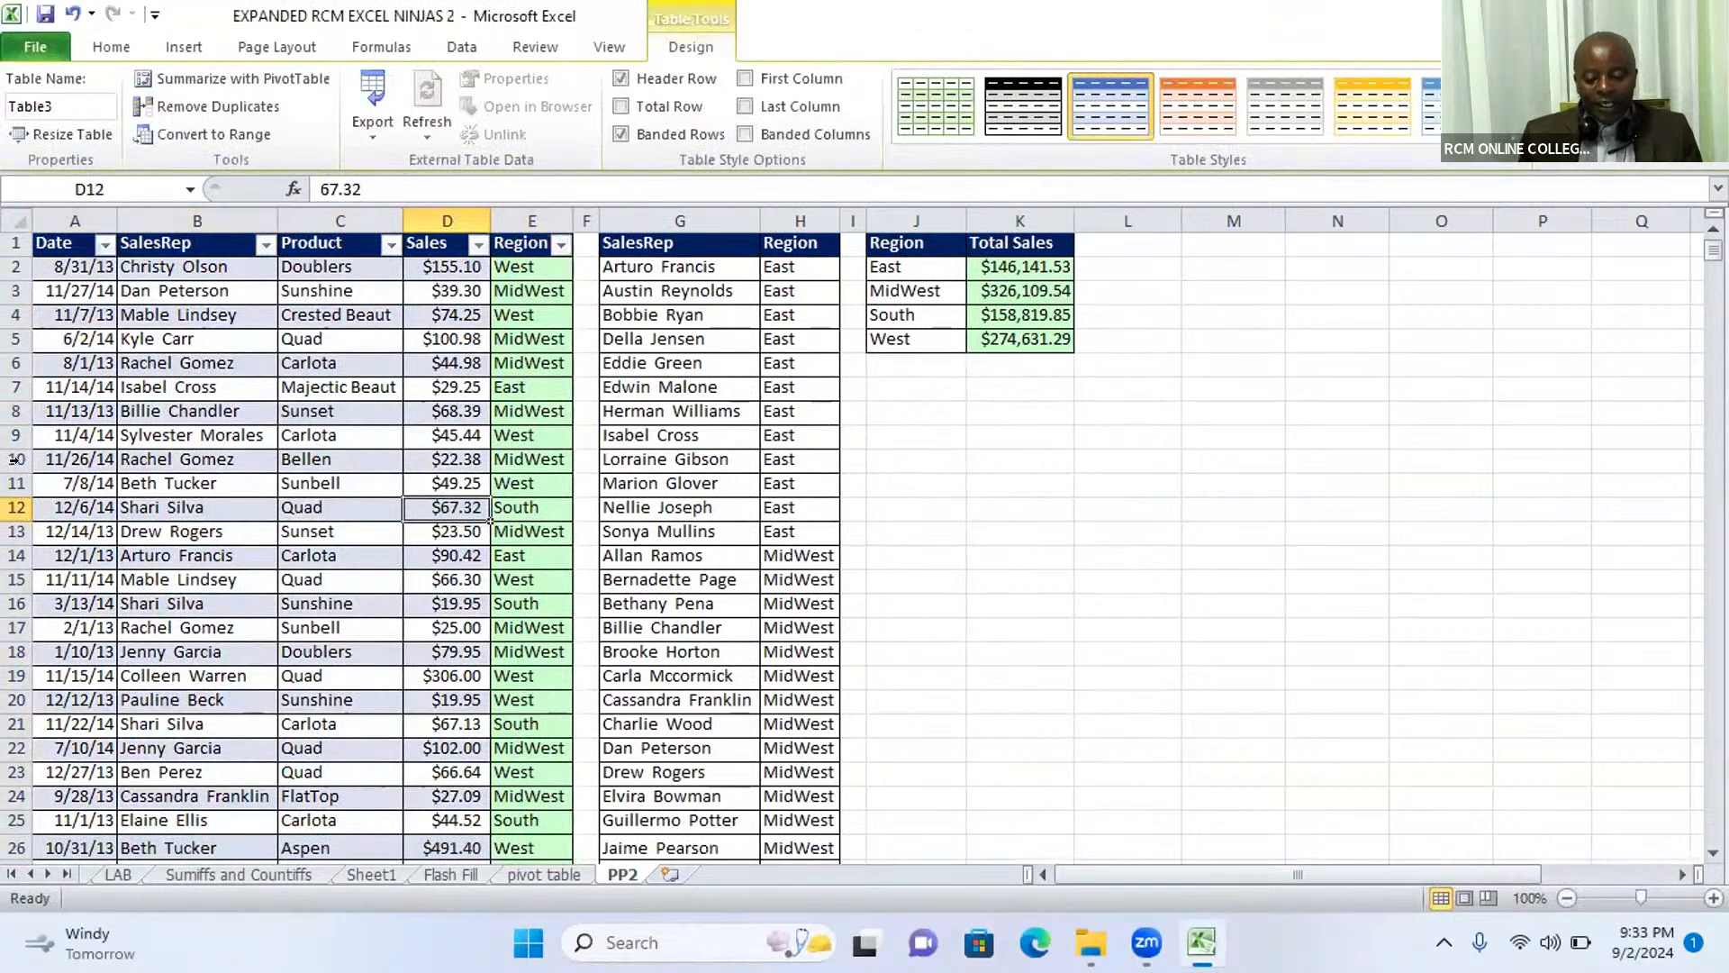
Try to insert a slicer for the sales table from cell D8, then dismiss the Existing Connections dialog
{"action": "left_click", "coordinate": [414, 414]}
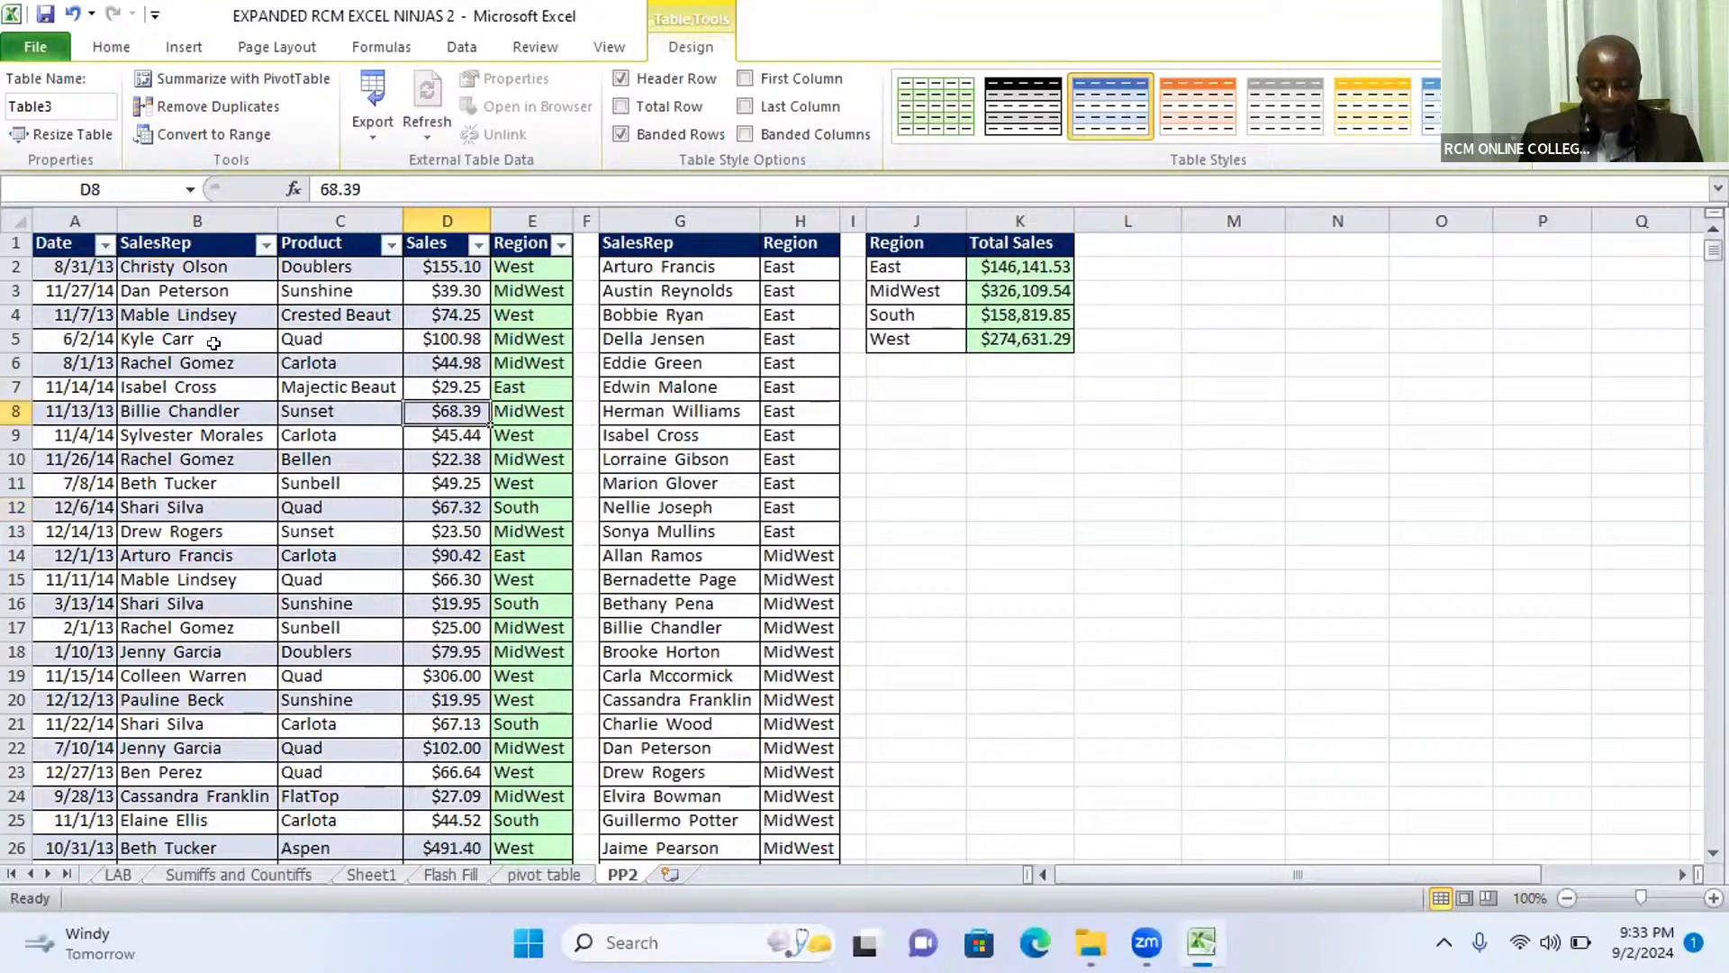
{"action": "left_click", "coordinate": [183, 48]}
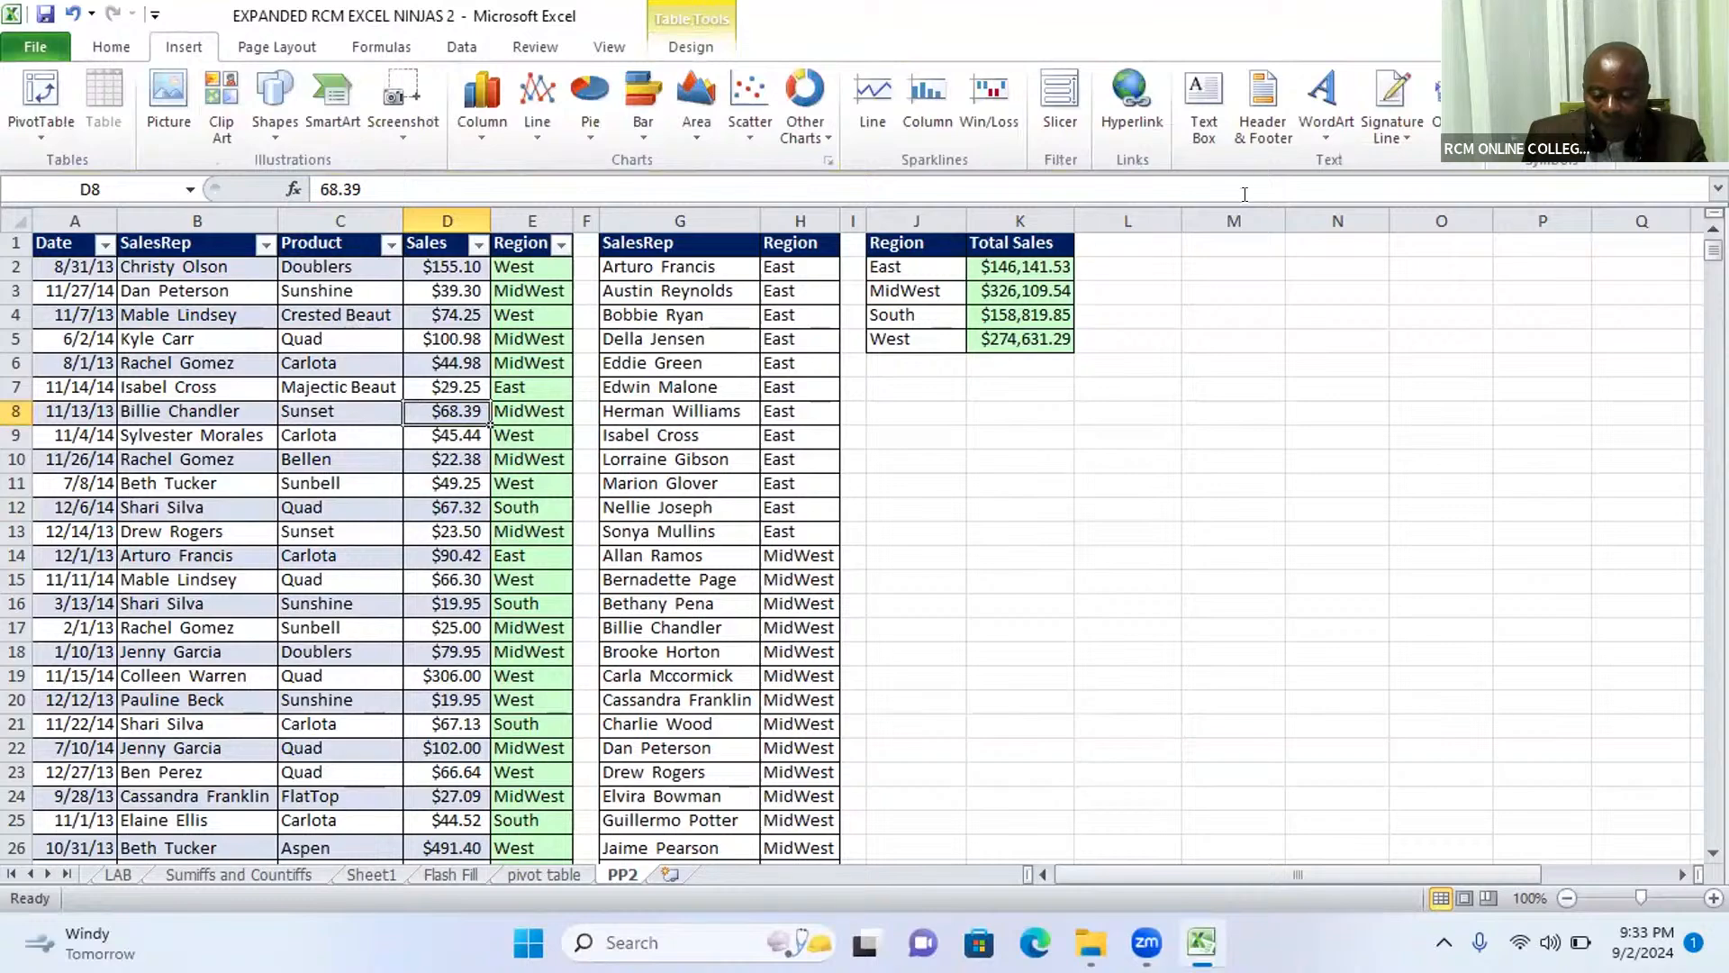
{"action": "left_click", "coordinate": [1064, 128]}
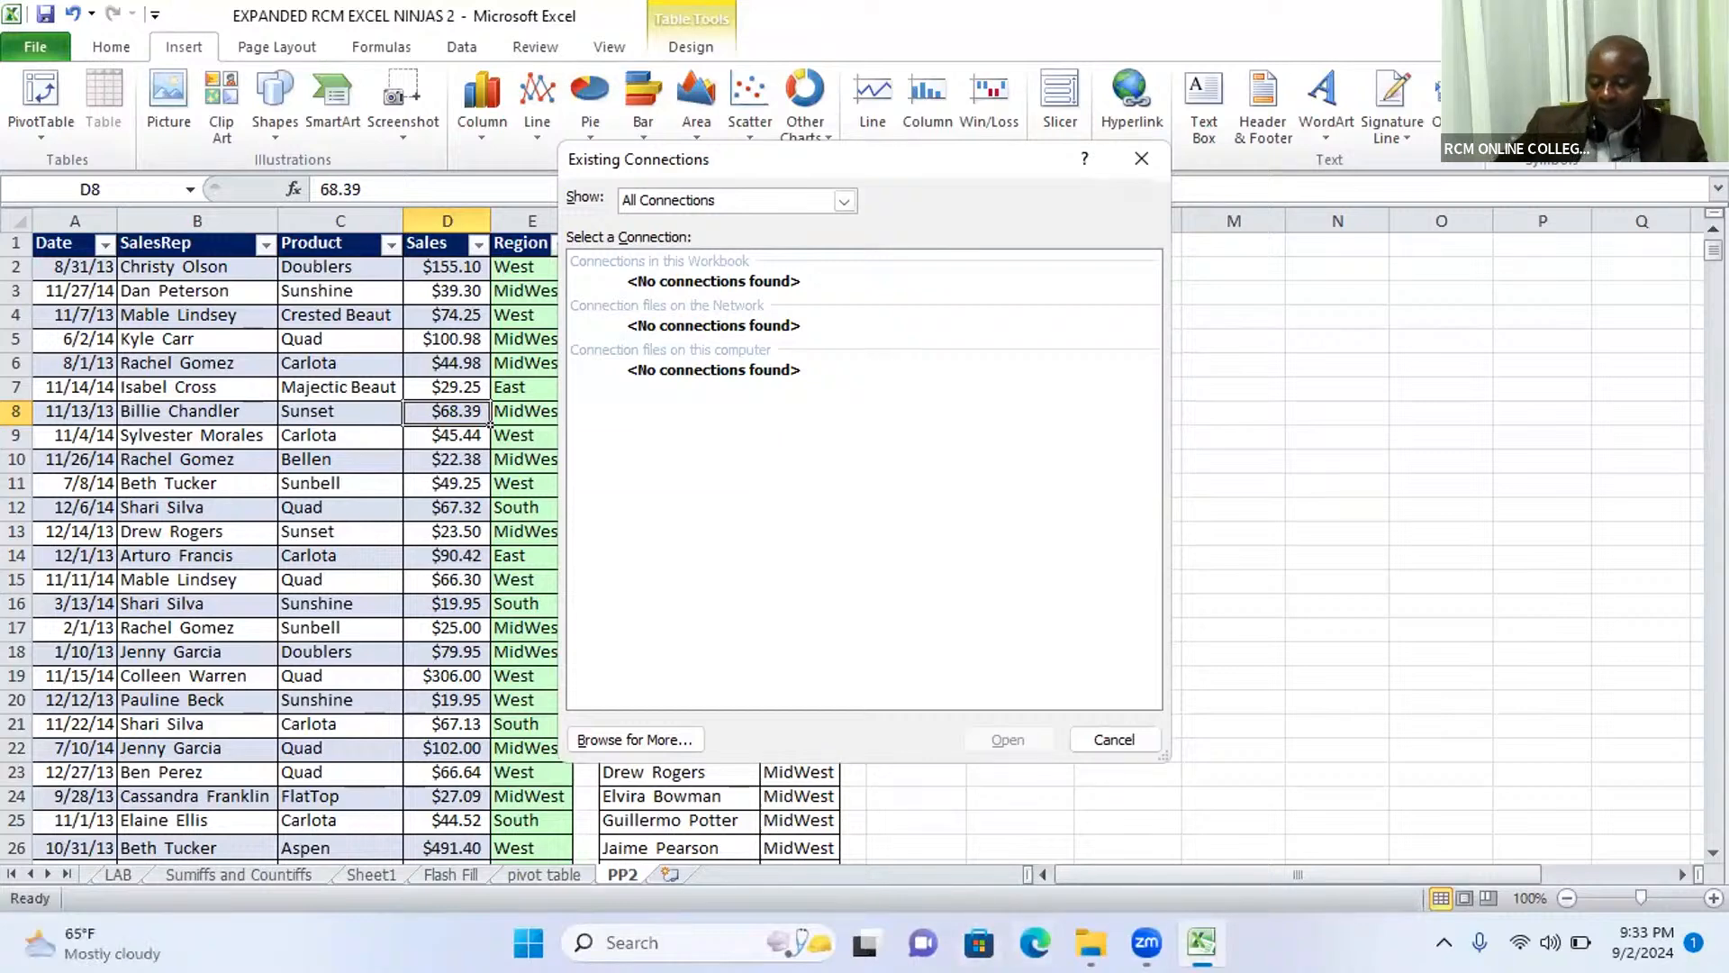
{"action": "mouse_move", "coordinate": [1090, 942]}
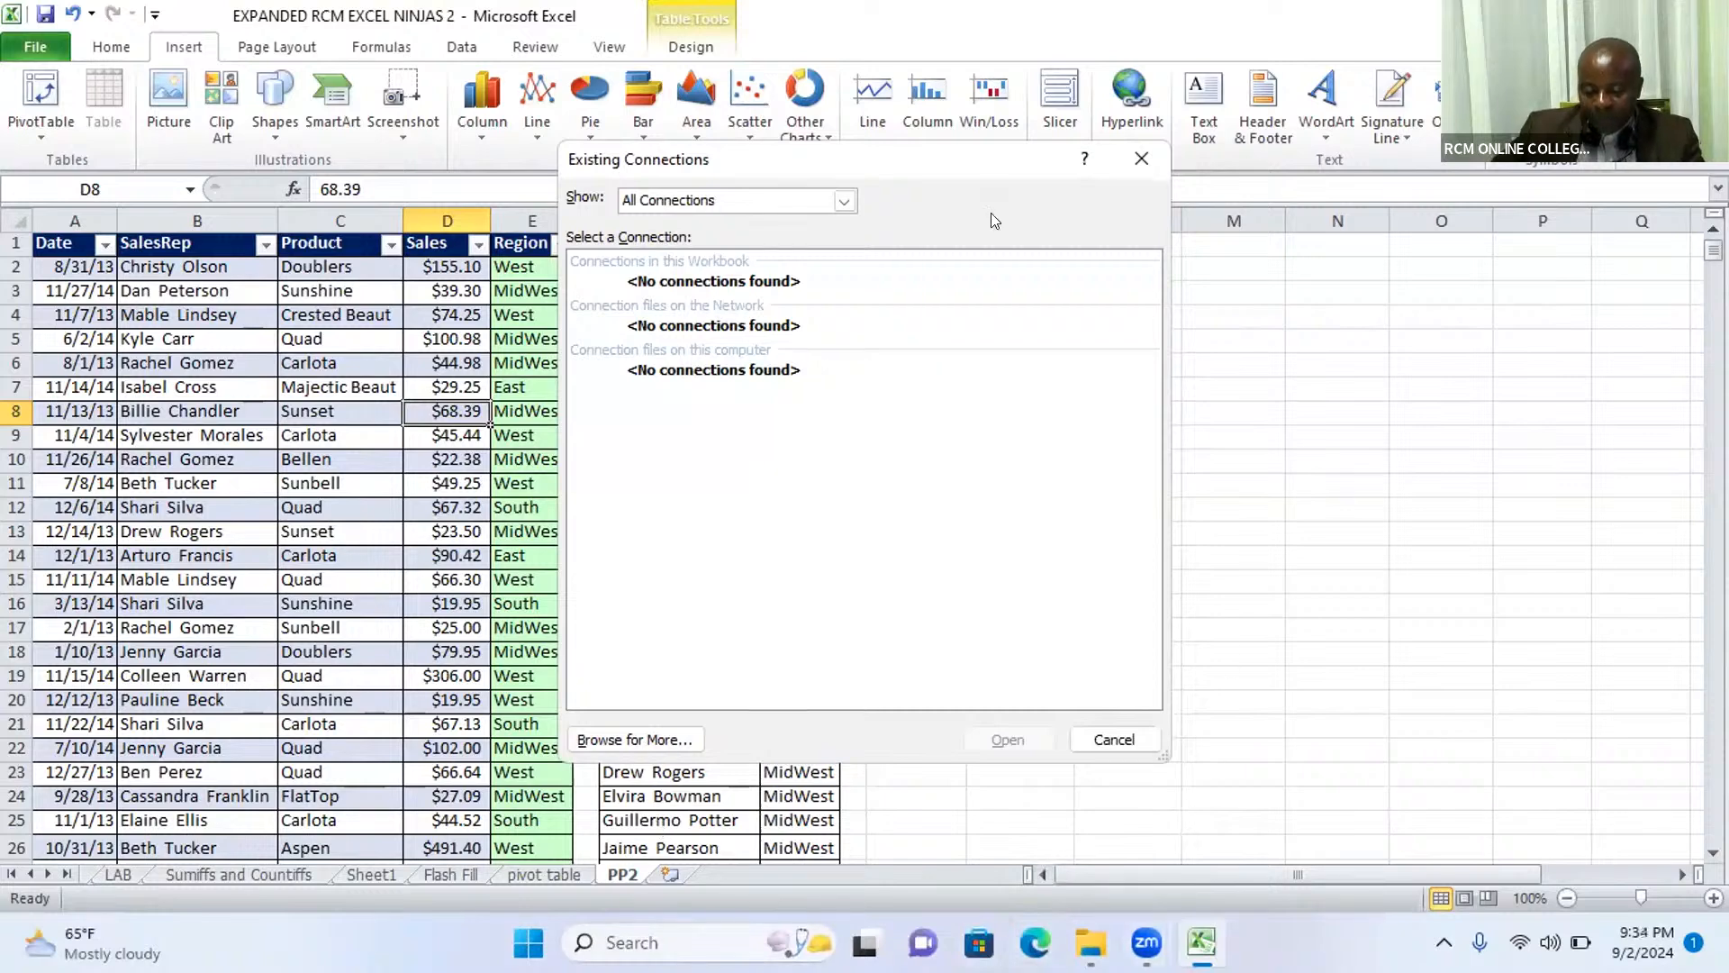
{"action": "left_click", "coordinate": [655, 136]}
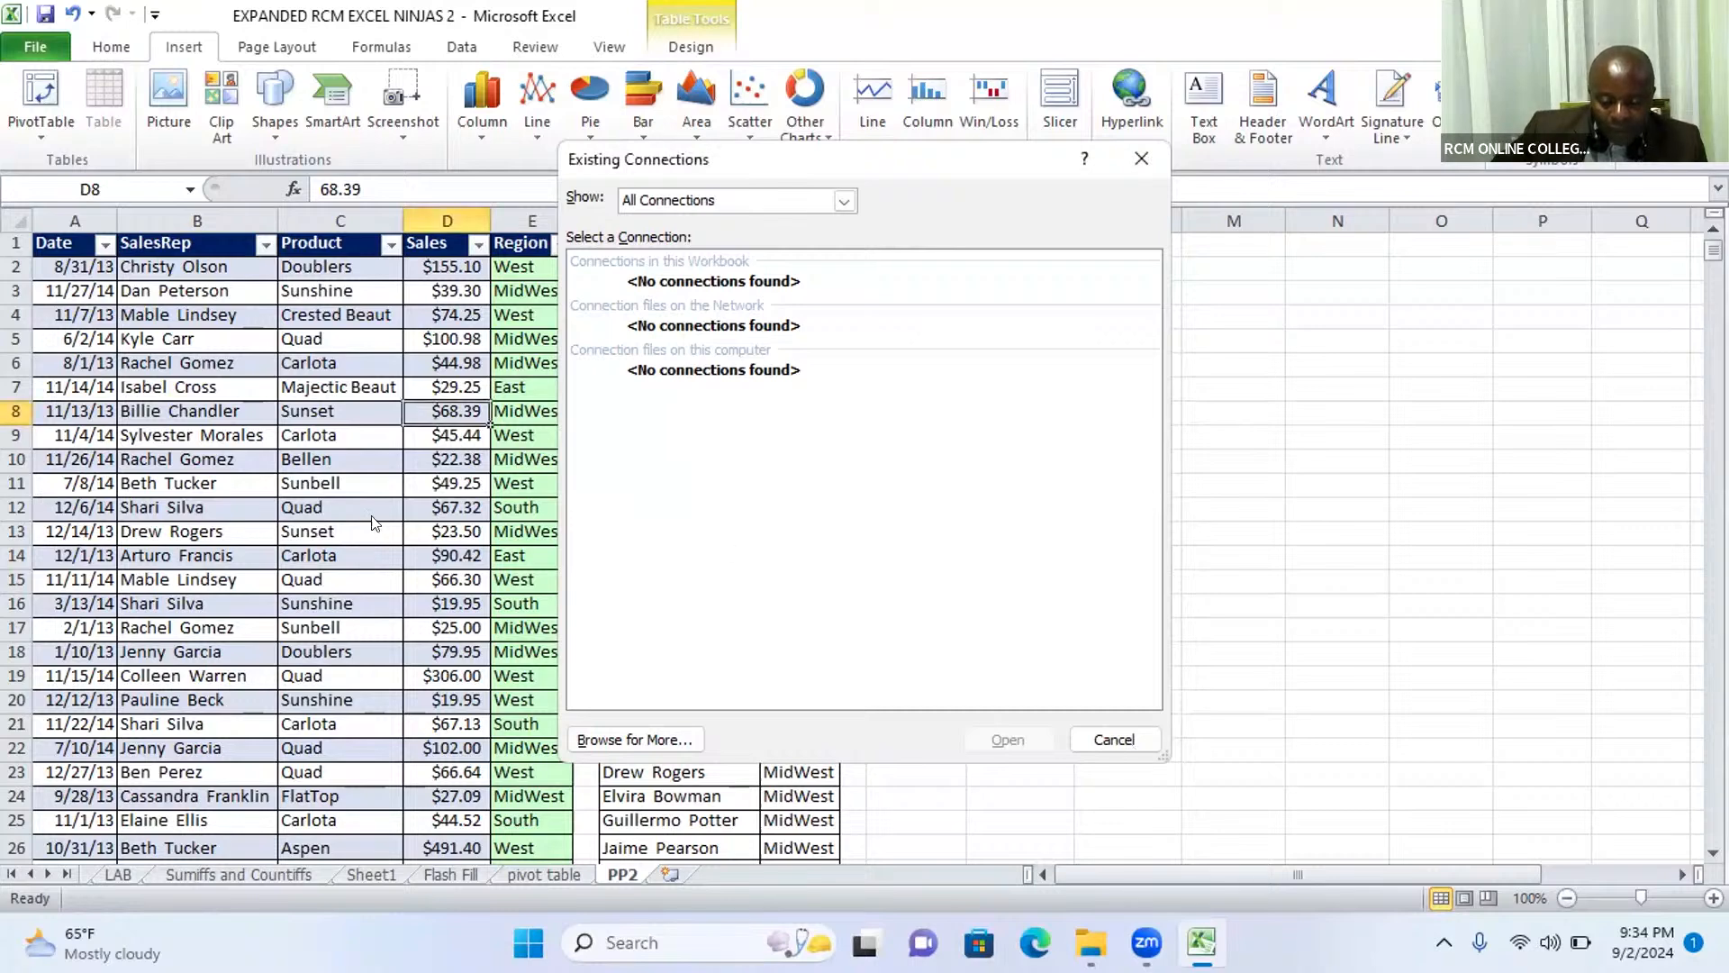
{"action": "left_click", "coordinate": [1114, 739]}
{"action": "left_click_drag", "start_coordinate": [375, 527], "coordinate": [373, 516]}
{"action": "left_click", "coordinate": [471, 611]}
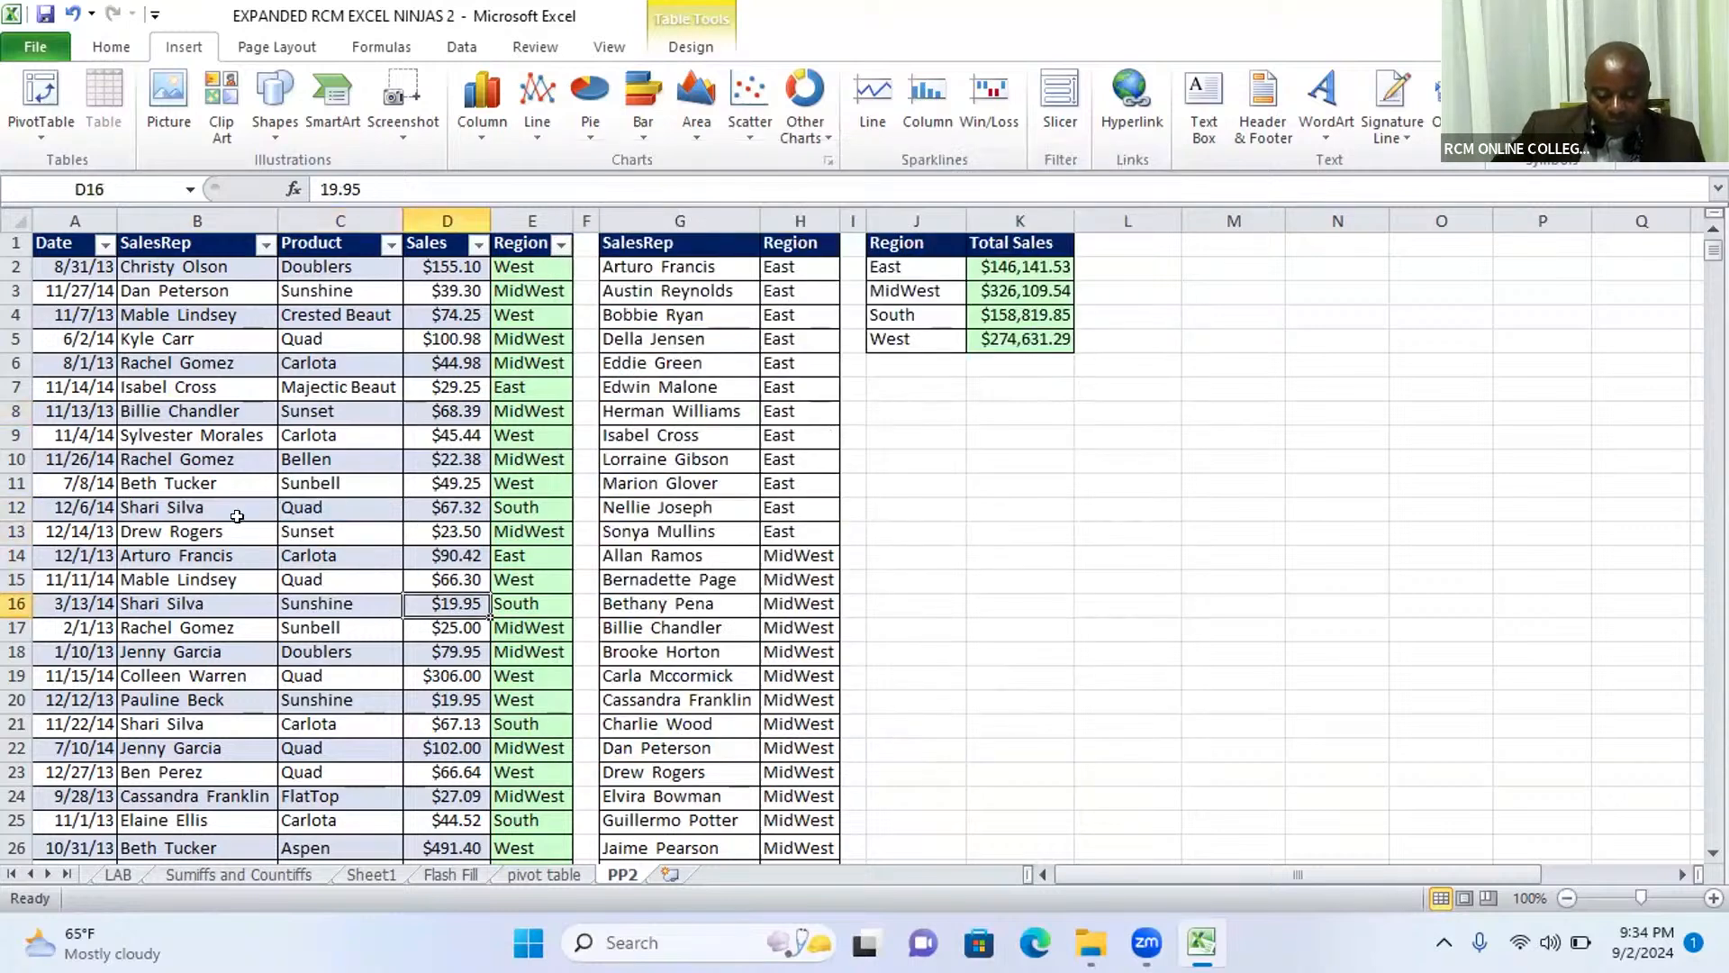
Undo the table conversion of the sales list and convert A1:E10001 to a table with headers again
{"action": "left_click", "coordinate": [74, 14]}
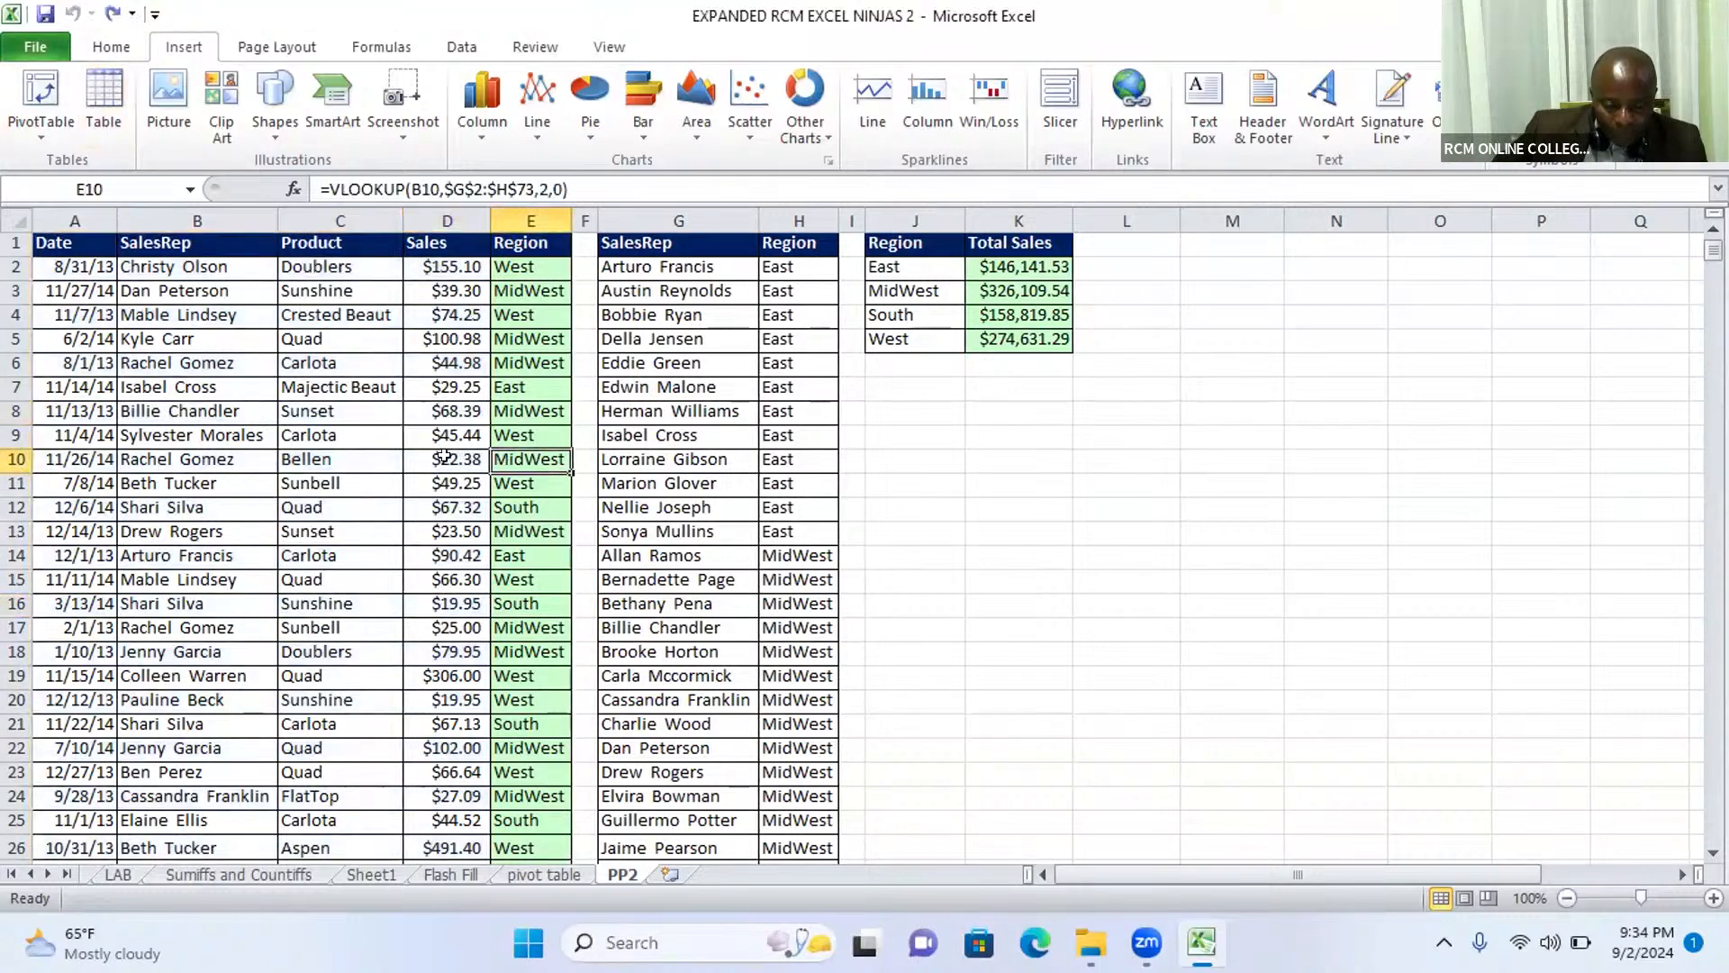
{"action": "left_click", "coordinate": [412, 429]}
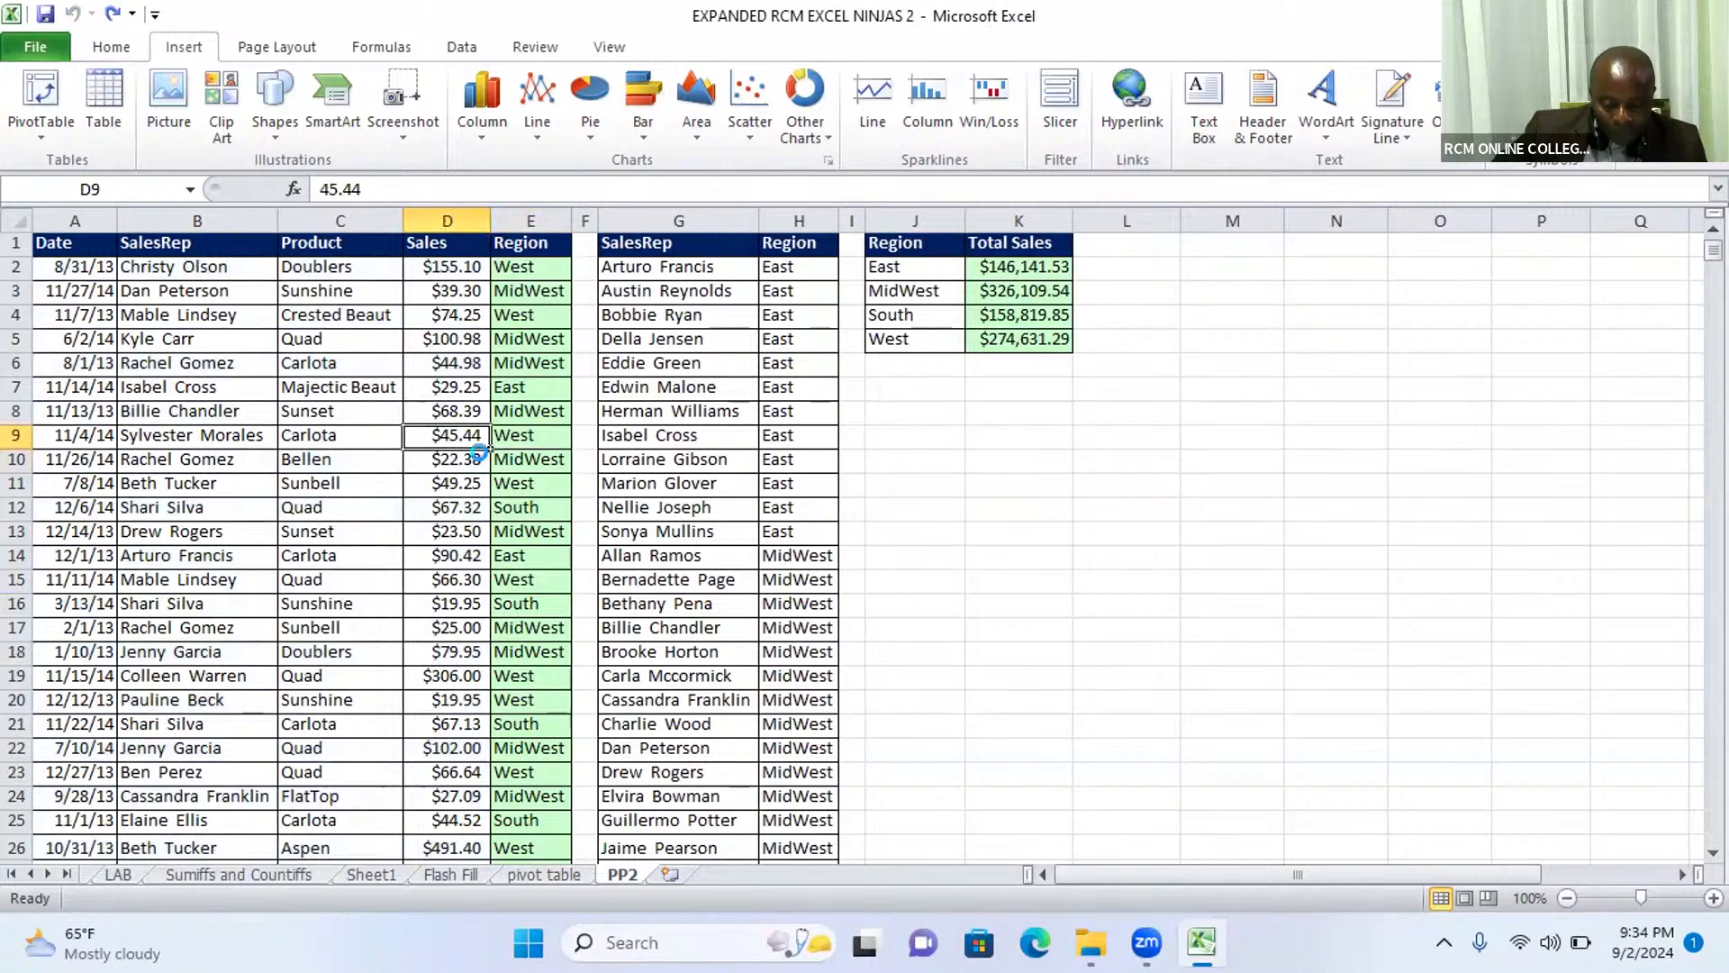
{"action": "key", "text": "ctrl+t"}
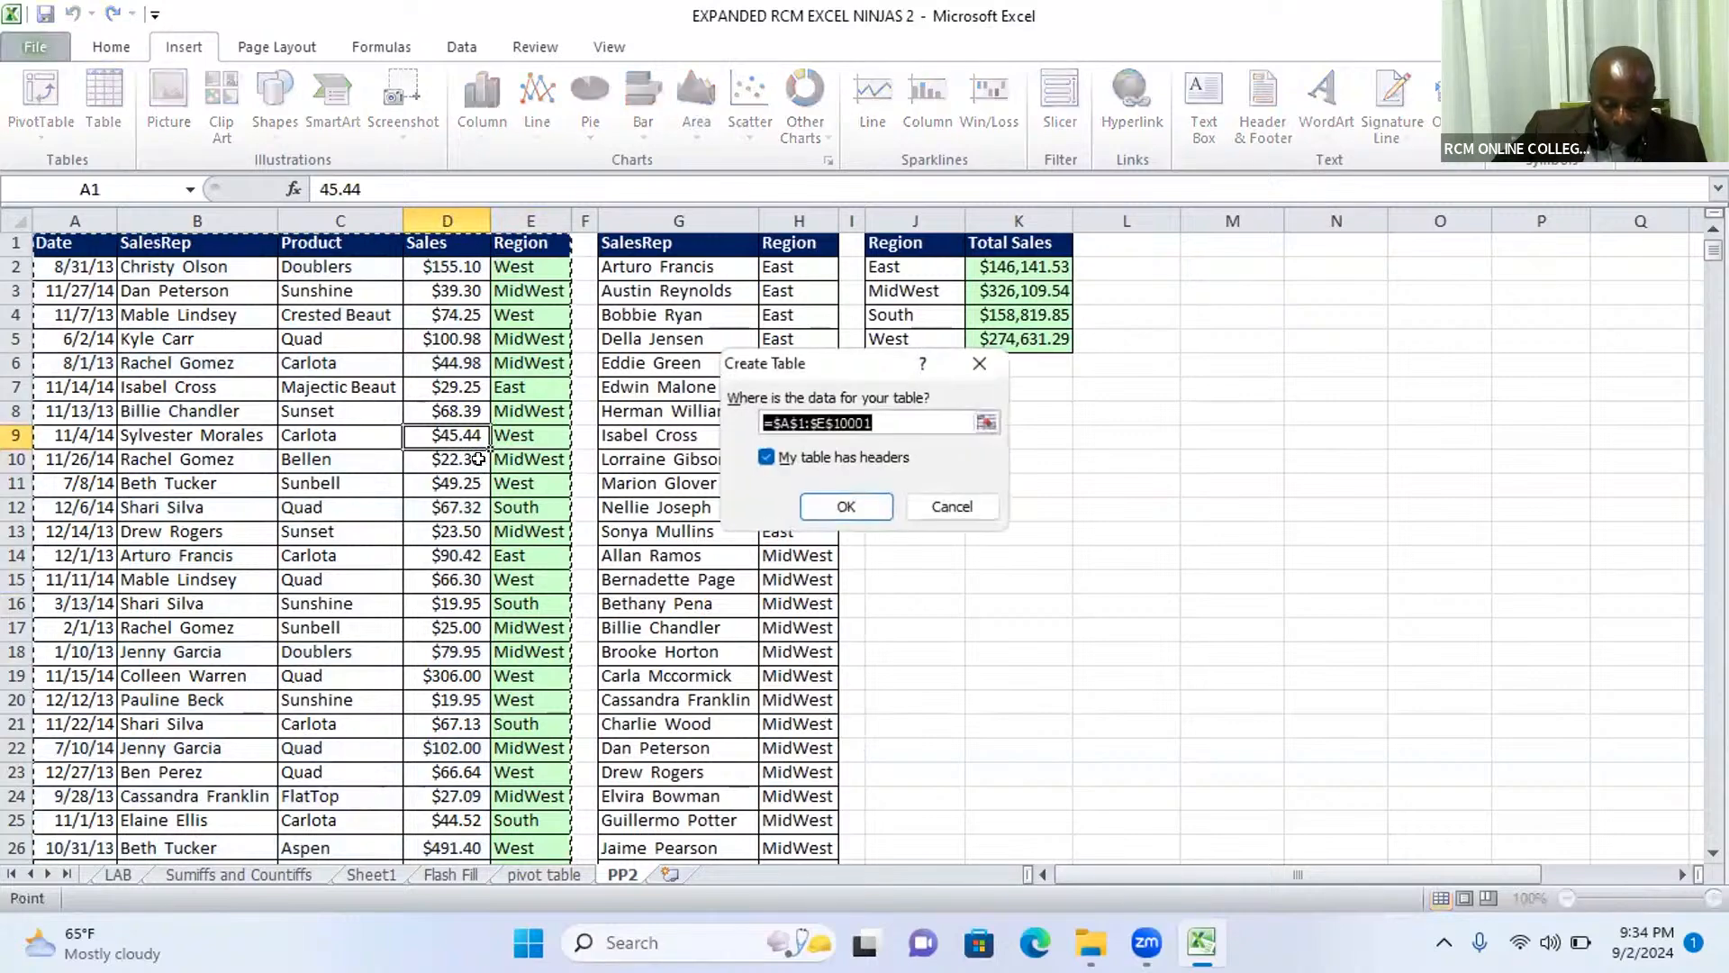
{"action": "left_click", "coordinate": [846, 506]}
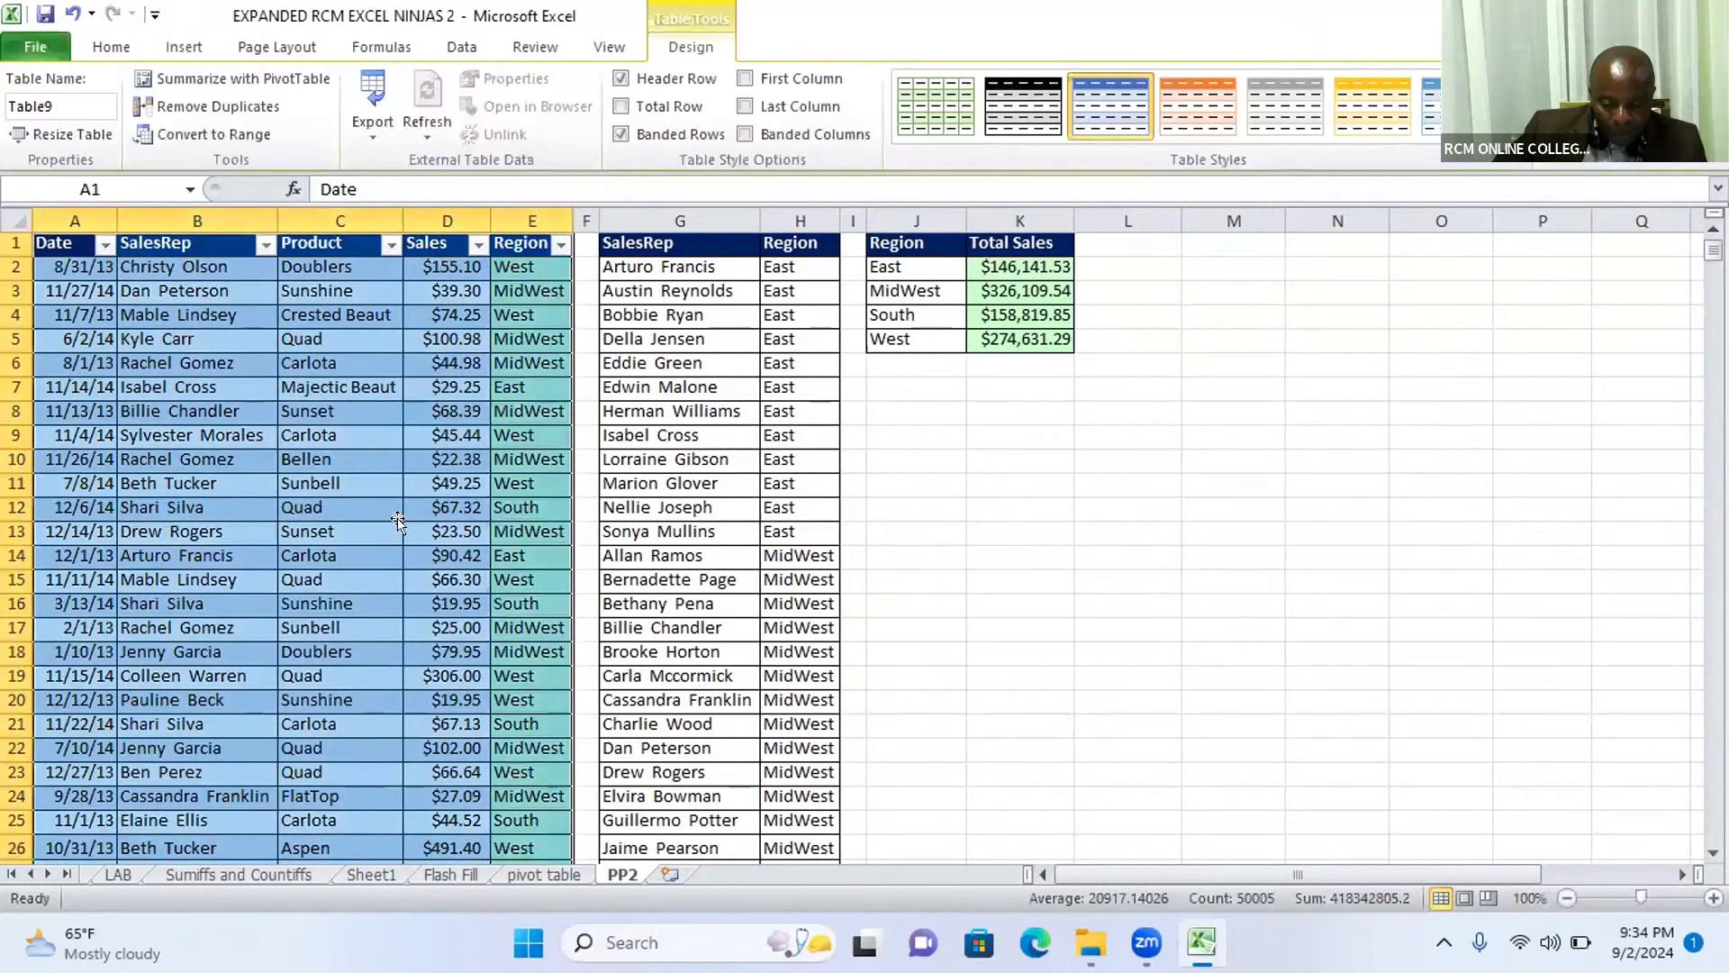
{"action": "left_click", "coordinate": [410, 530]}
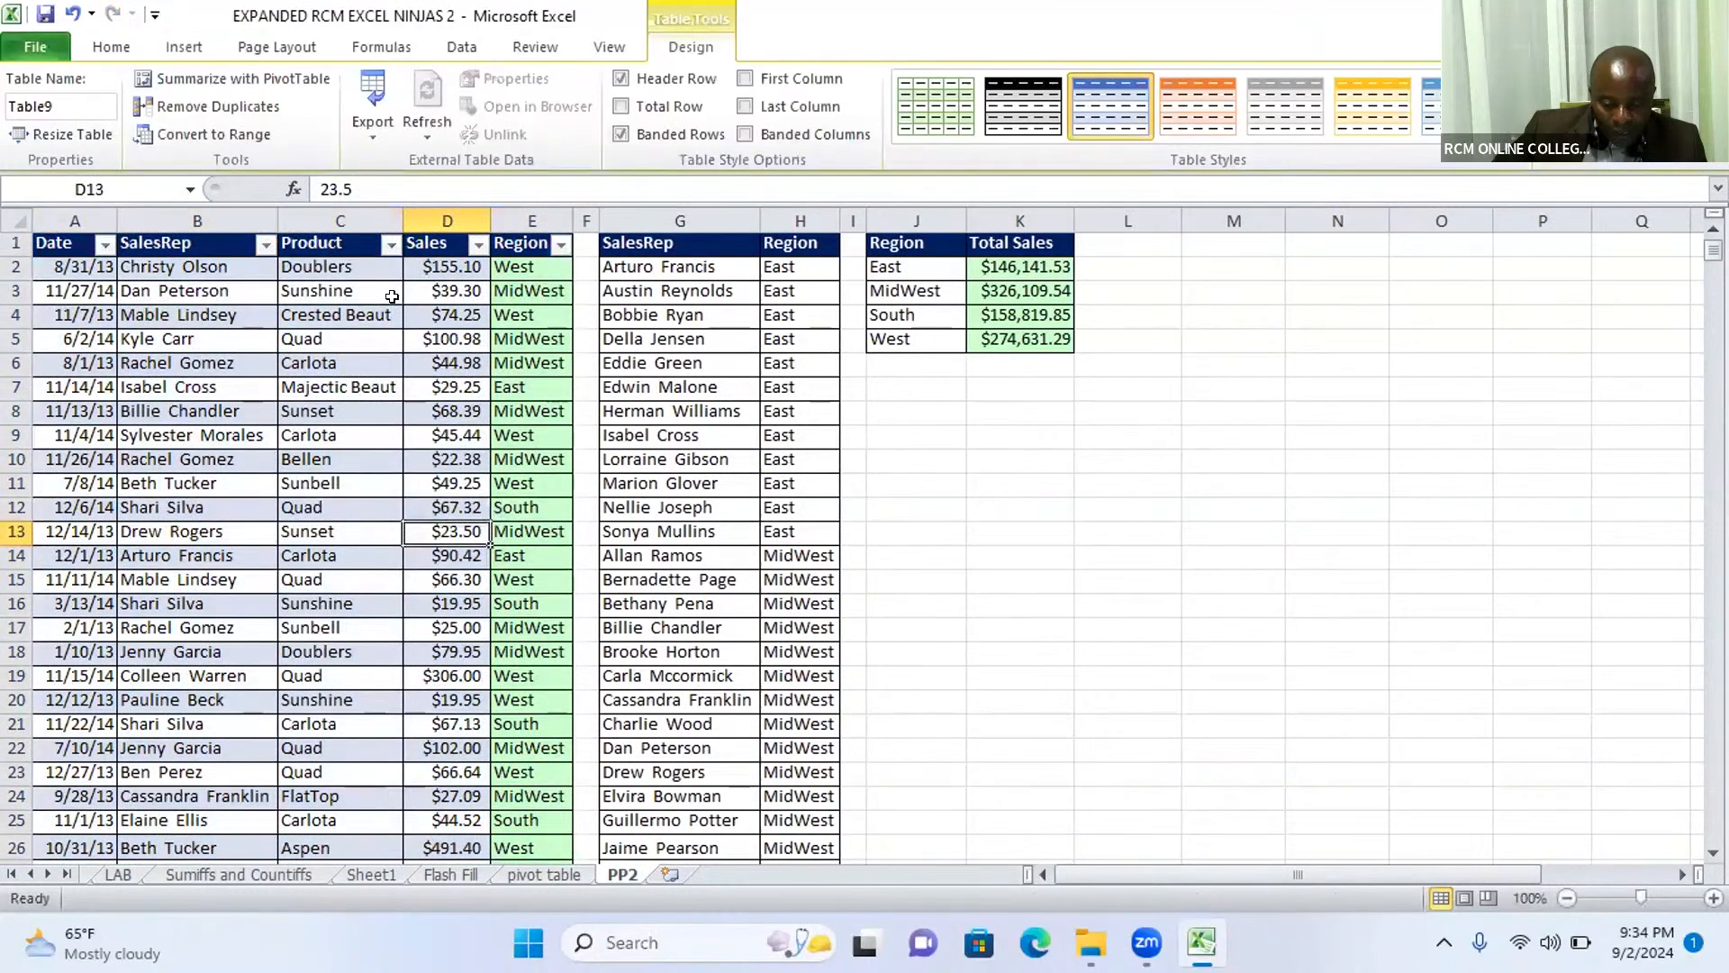
Try to insert a slicer for the recreated sales table from cell D13, checking the available connection types before dismissing the dialog
{"action": "left_click", "coordinate": [111, 50]}
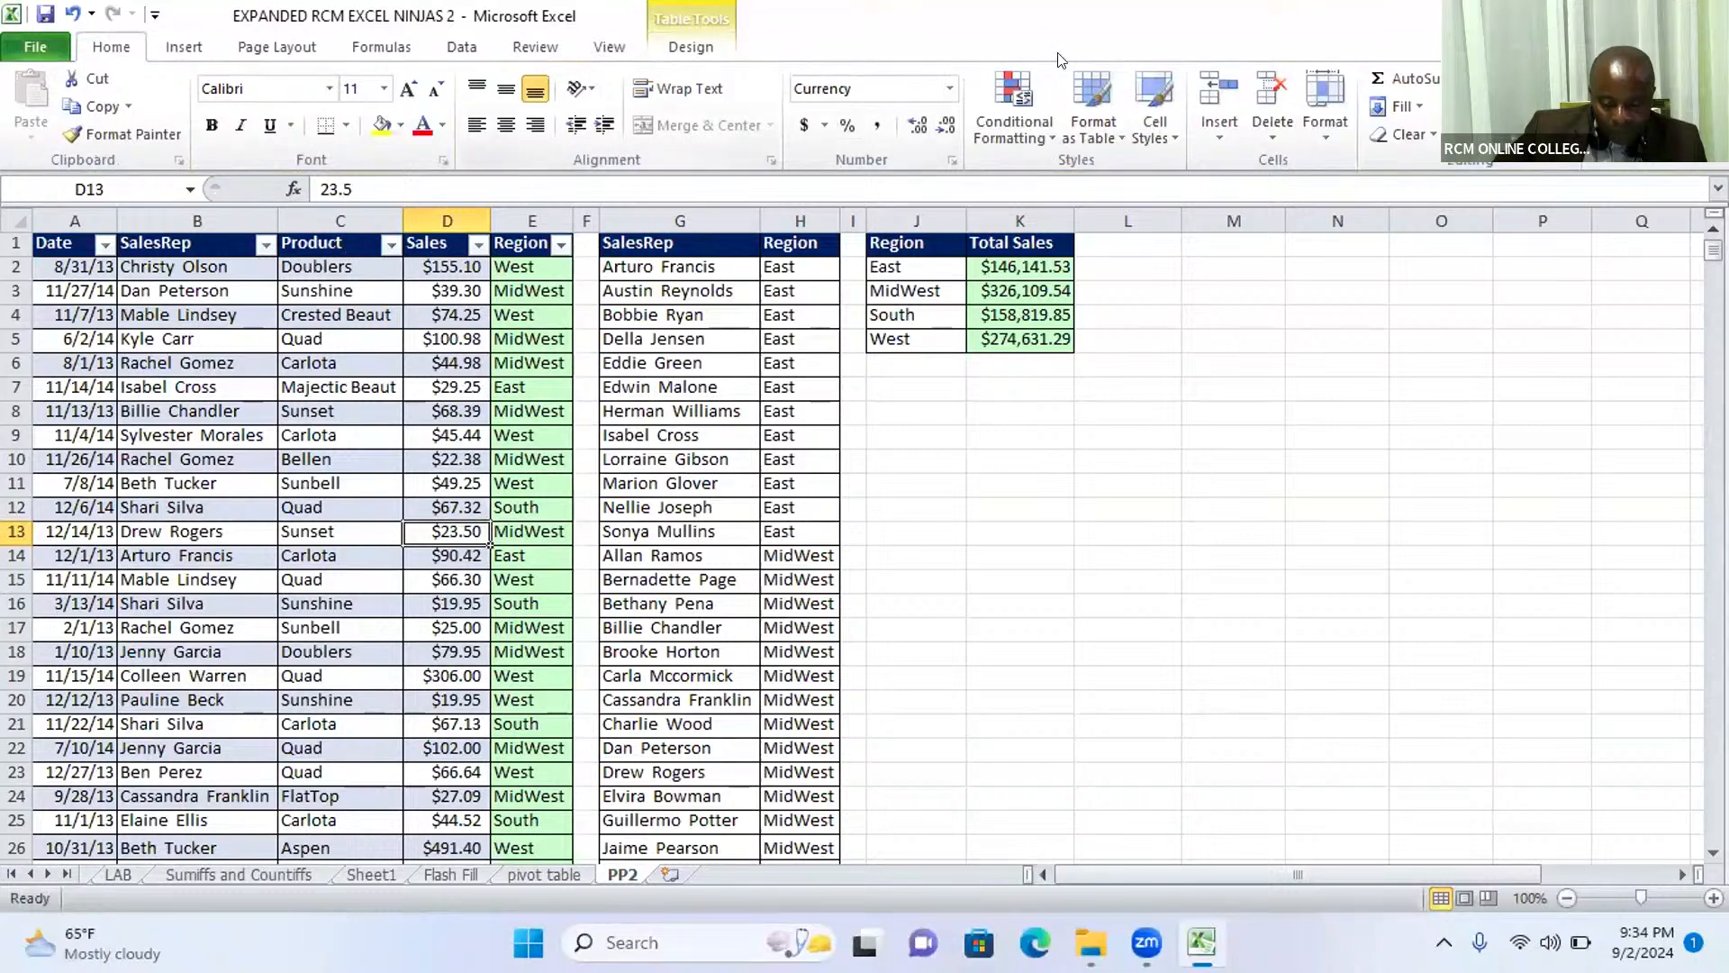
{"action": "left_click", "coordinate": [184, 47]}
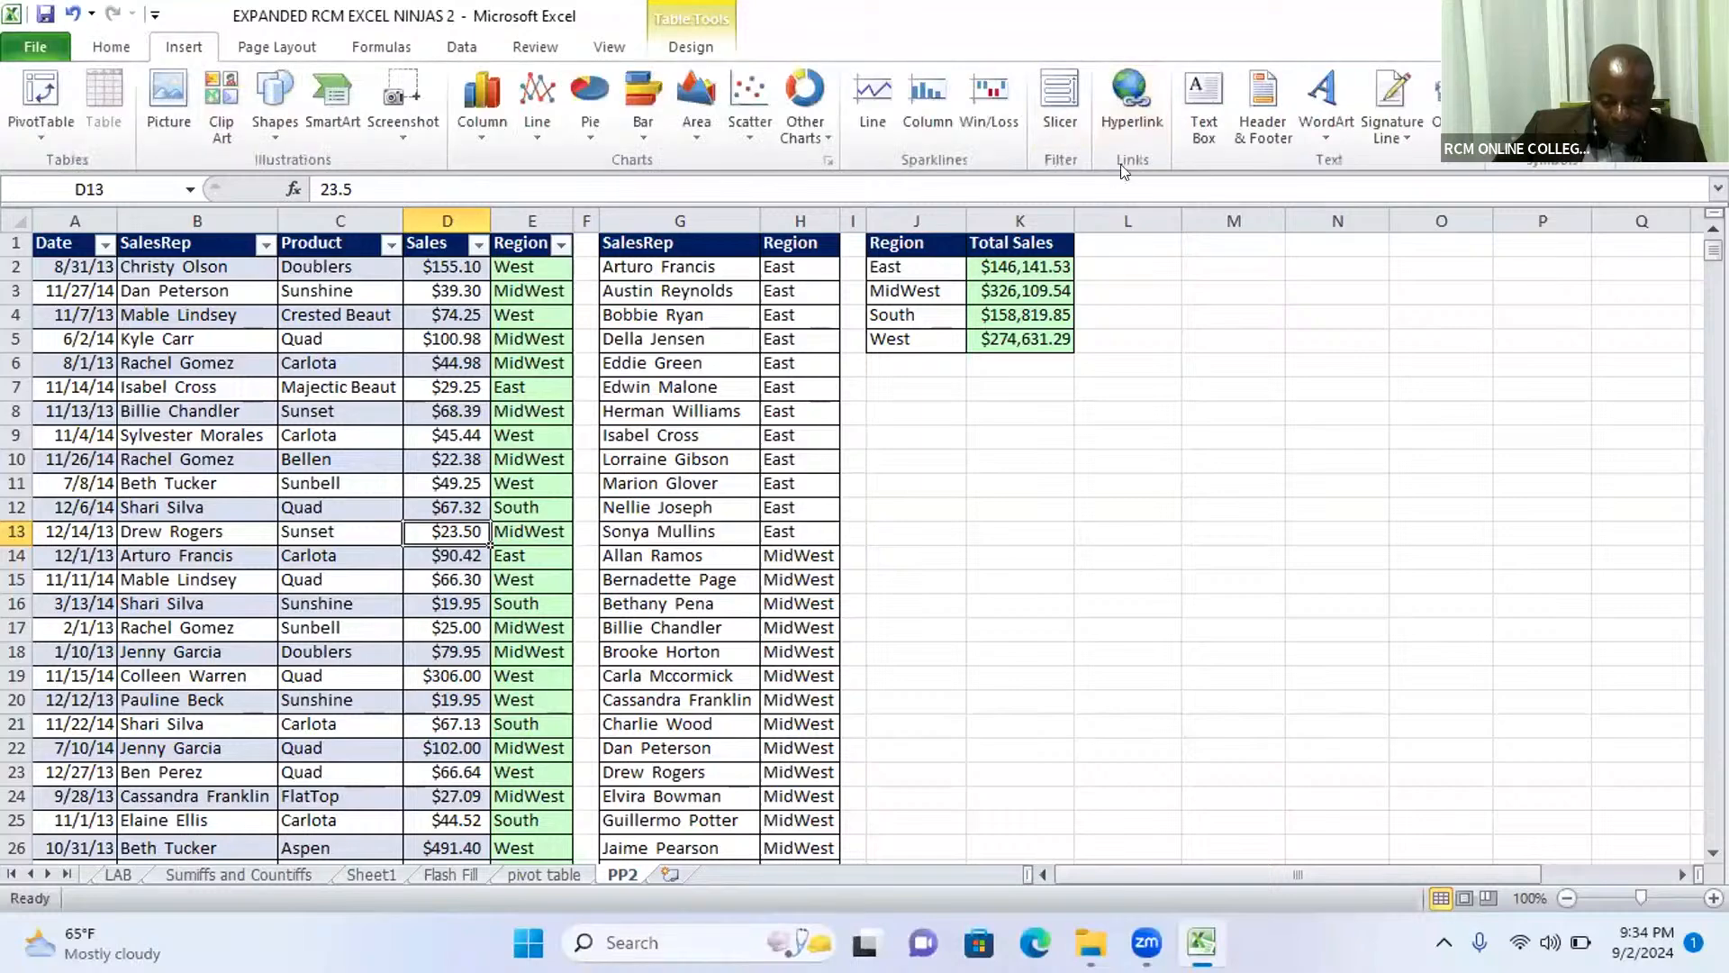
{"action": "left_click", "coordinate": [1070, 97]}
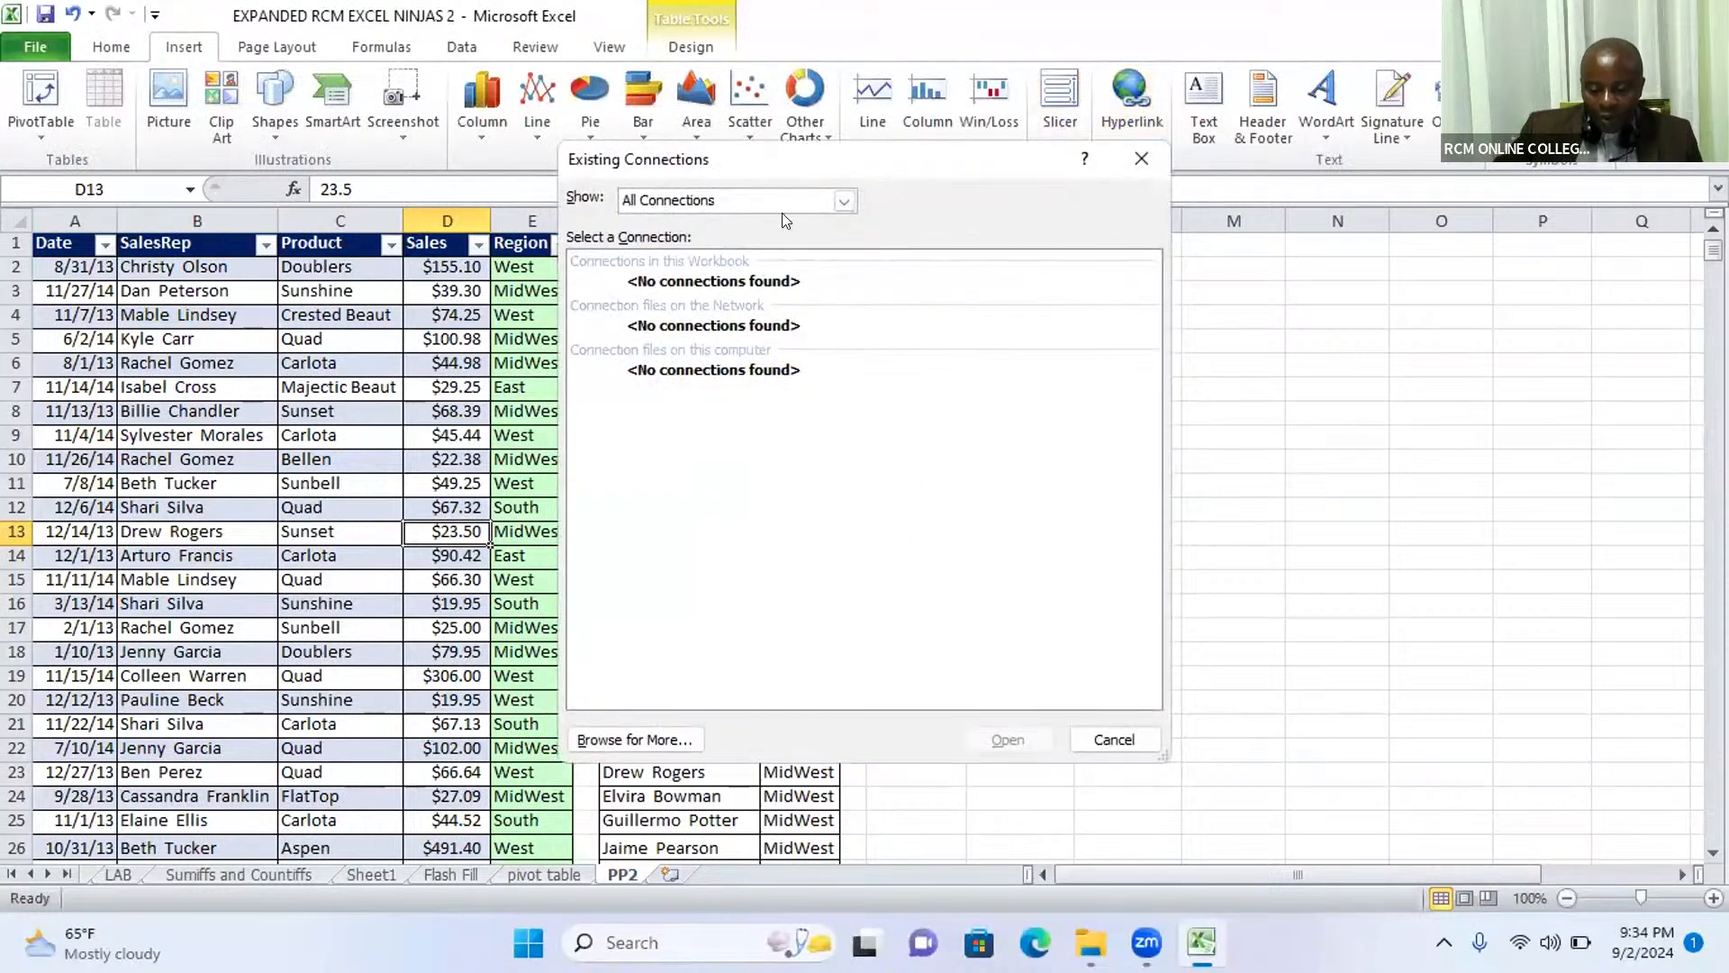
{"action": "left_click", "coordinate": [842, 201]}
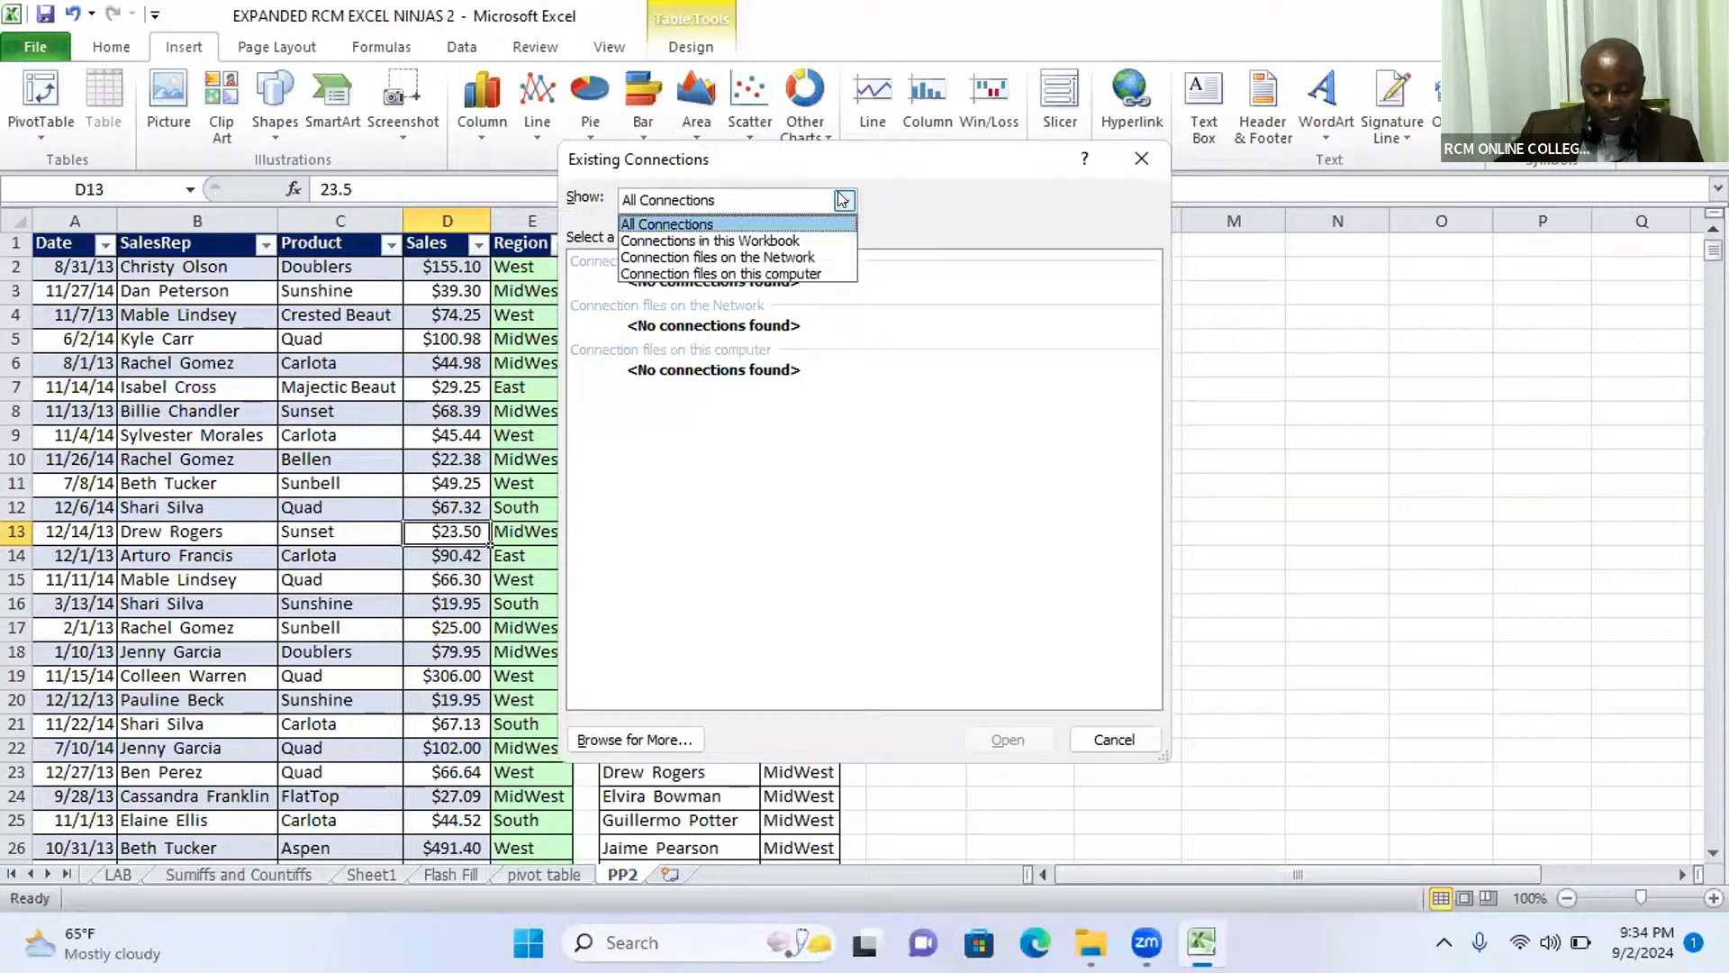
{"action": "left_click", "coordinate": [842, 201]}
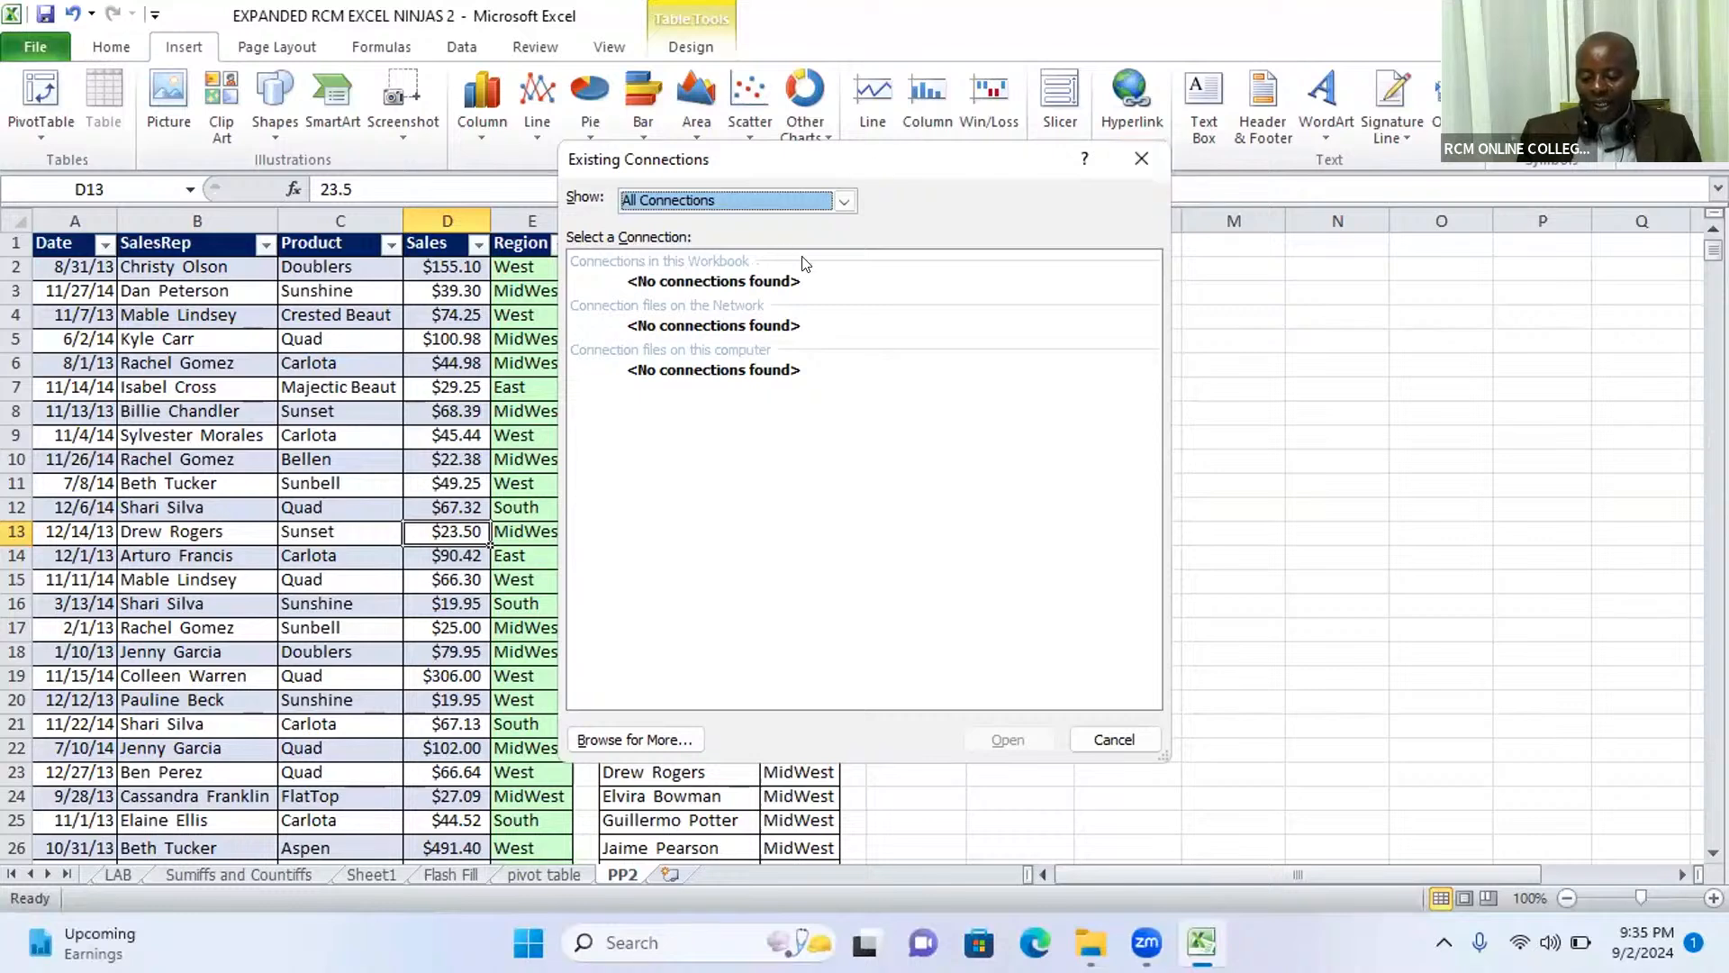
{"action": "left_click", "coordinate": [1138, 160]}
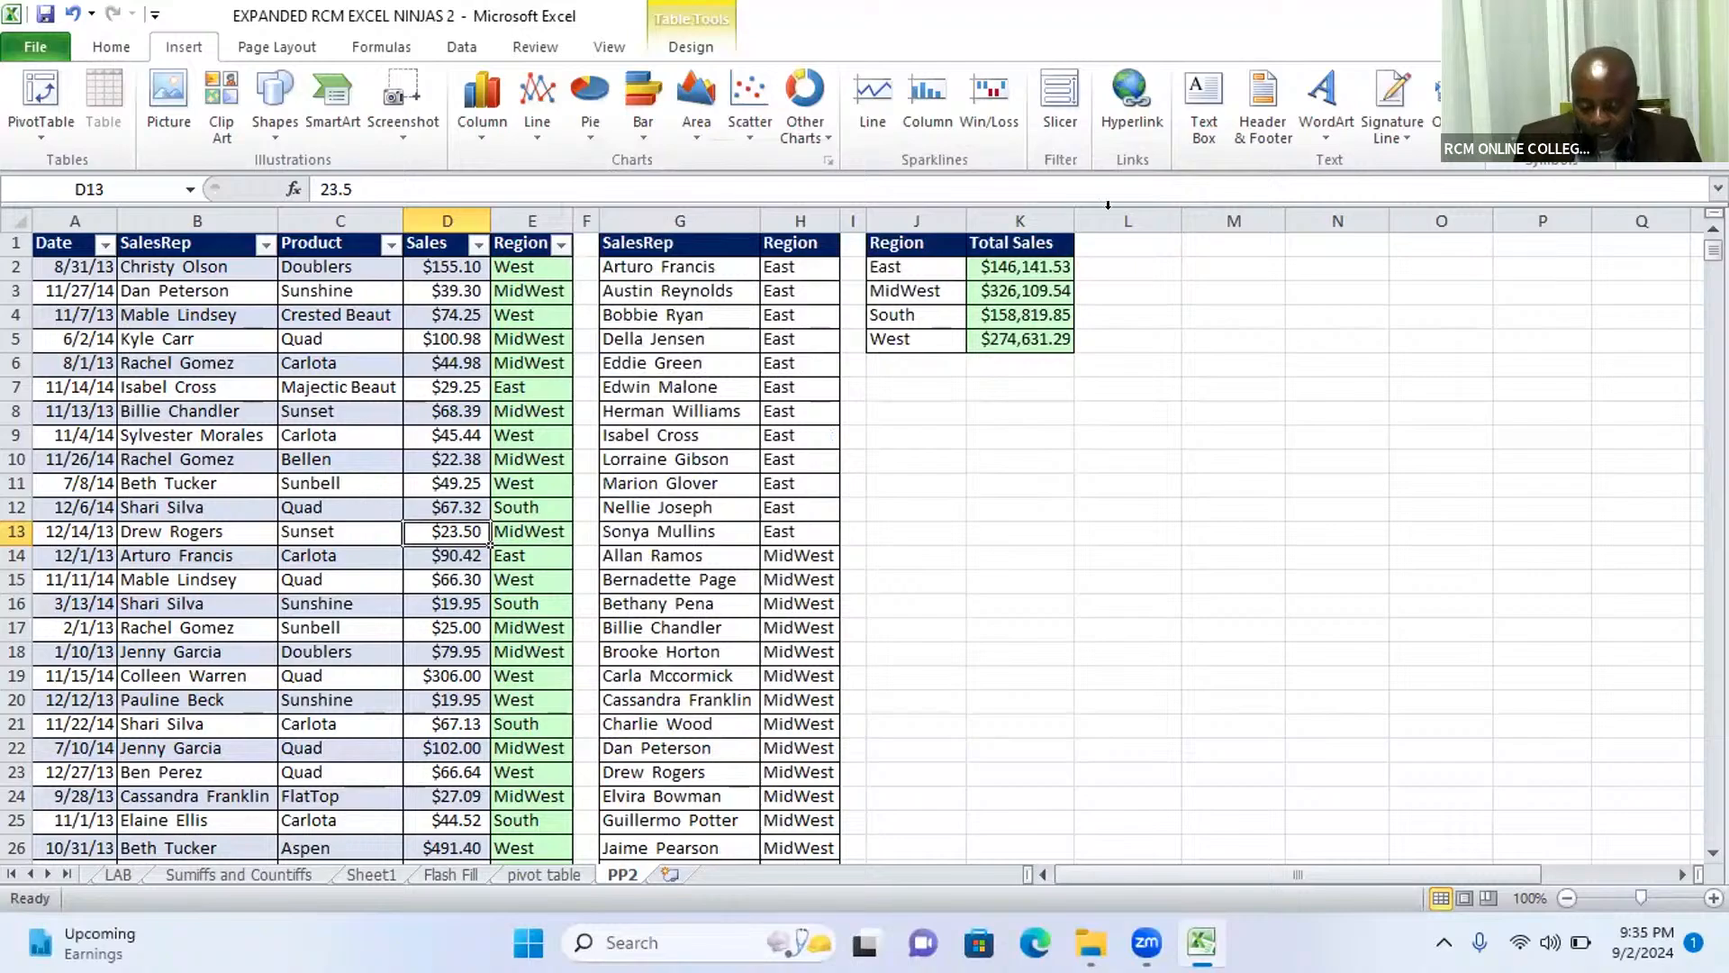